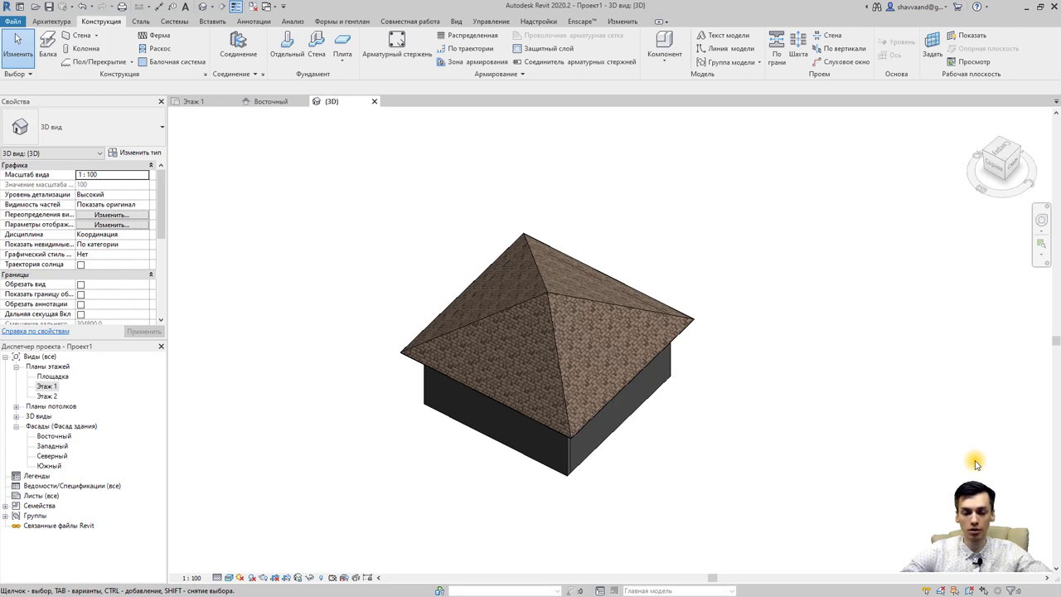
Temporarily hide the hipped roof and orbit down to view the four walls alone
{"action": "left_click", "coordinate": [575, 307]}
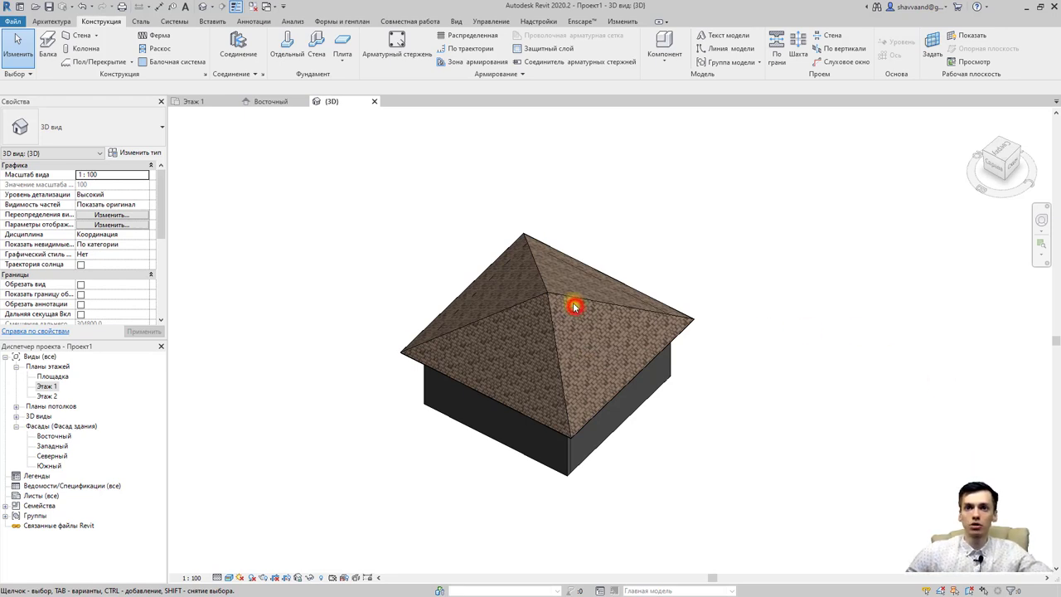
{"action": "left_click", "coordinate": [308, 578]}
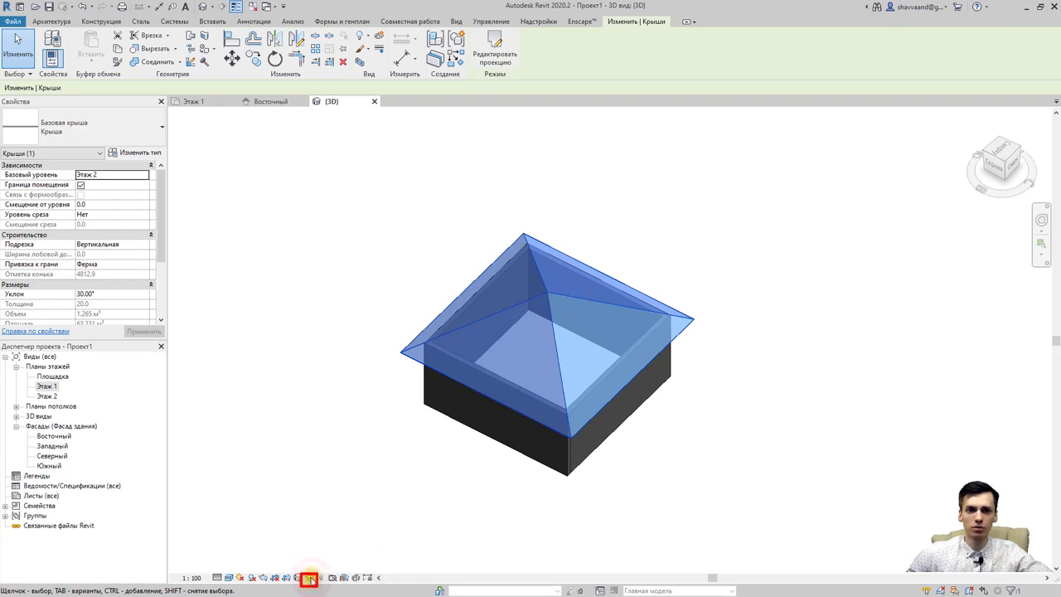
{"action": "left_click", "coordinate": [334, 550]}
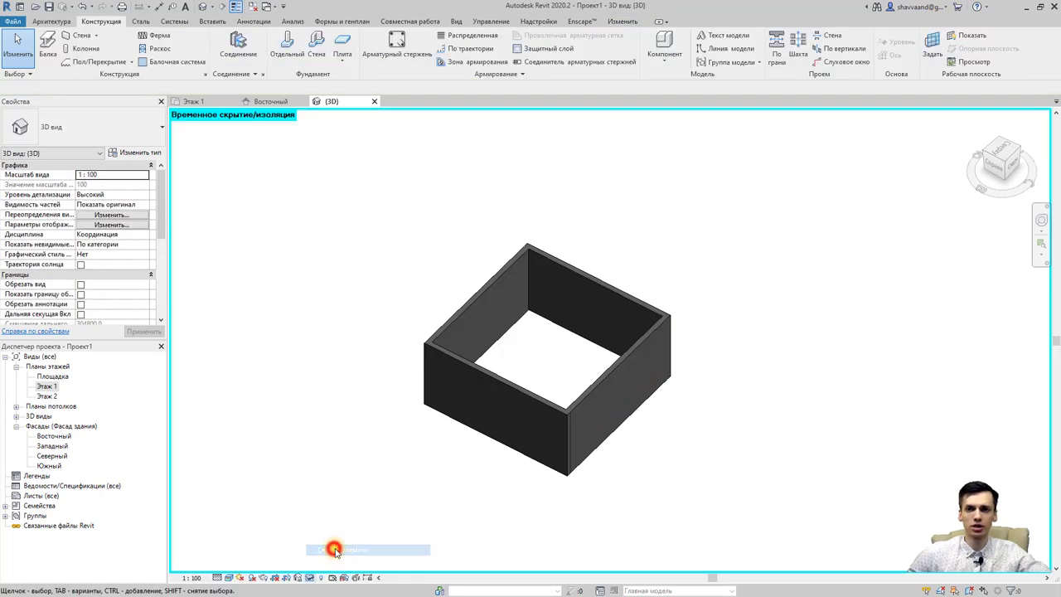
{"action": "scroll", "coordinate": [634, 417], "scroll_direction": "up", "scroll_amount": 2}
{"action": "mouse_move", "coordinate": [741, 396]}
{"action": "middle_mouse_down", "text": "shift"}
{"action": "mouse_move", "coordinate": [770, 404]}
{"action": "mouse_move", "coordinate": [704, 433]}
{"action": "middle_mouse_up", "text": "shift"}
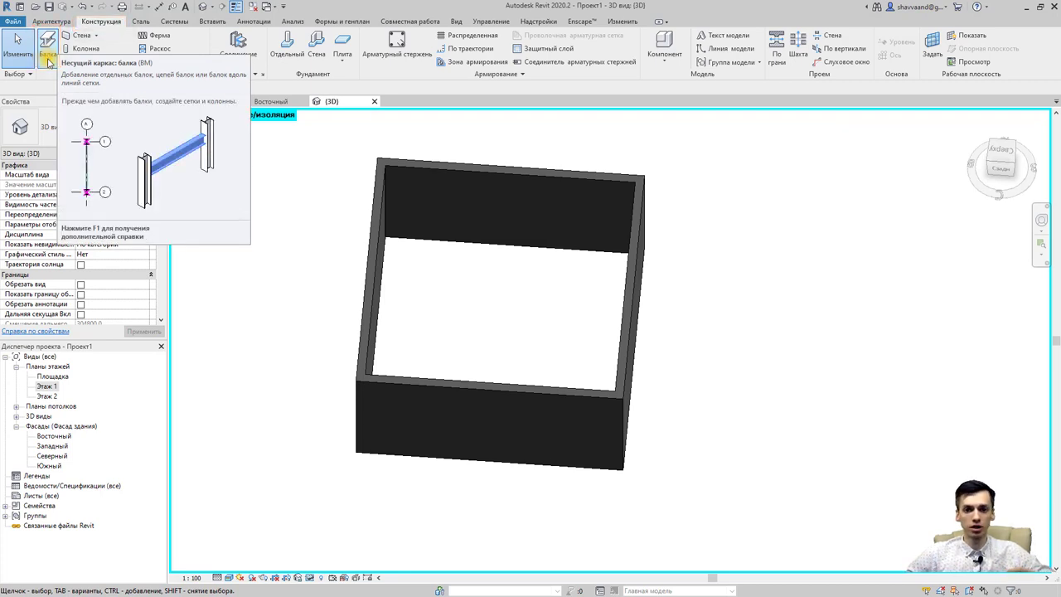
Start the structural Beam tool and open the I 20H1 beam's type properties
{"action": "left_click", "coordinate": [47, 60]}
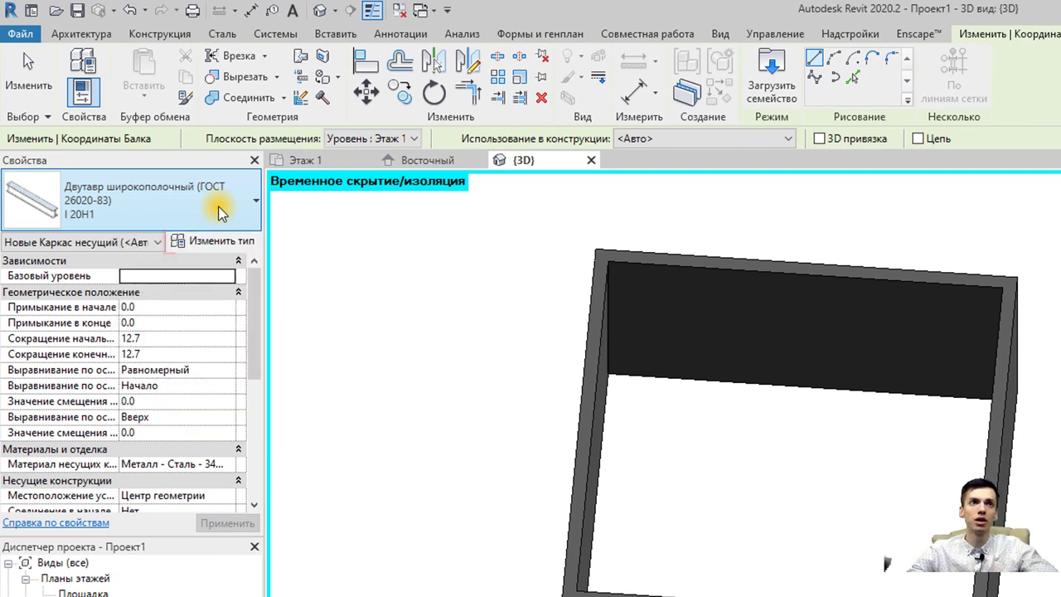
{"action": "left_click", "coordinate": [221, 241]}
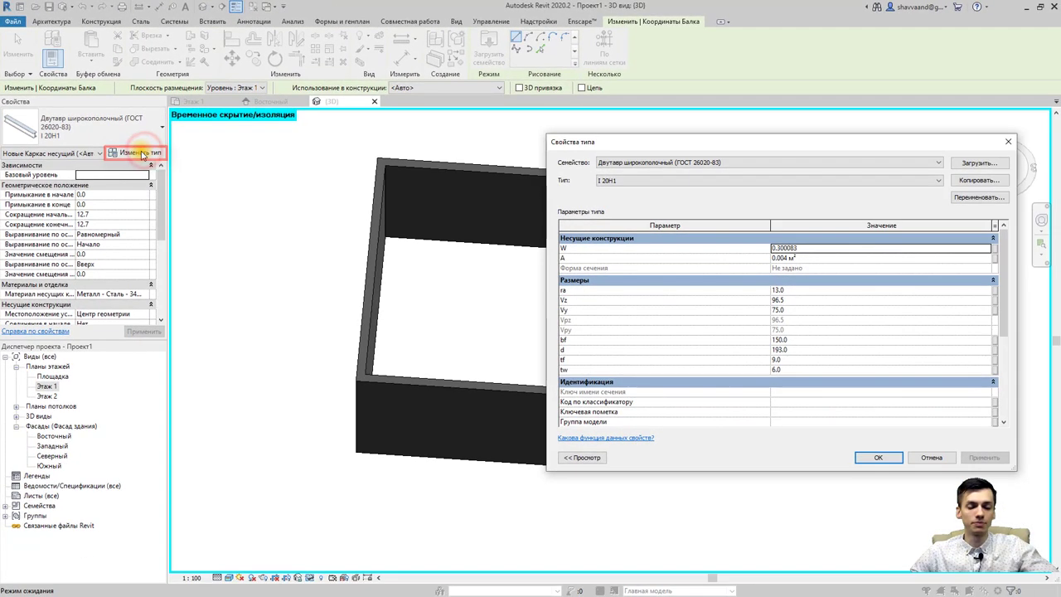
Load the Деревянный брус.rfa family from the Каркас несущий > Древесина folder
{"action": "left_click", "coordinate": [979, 163]}
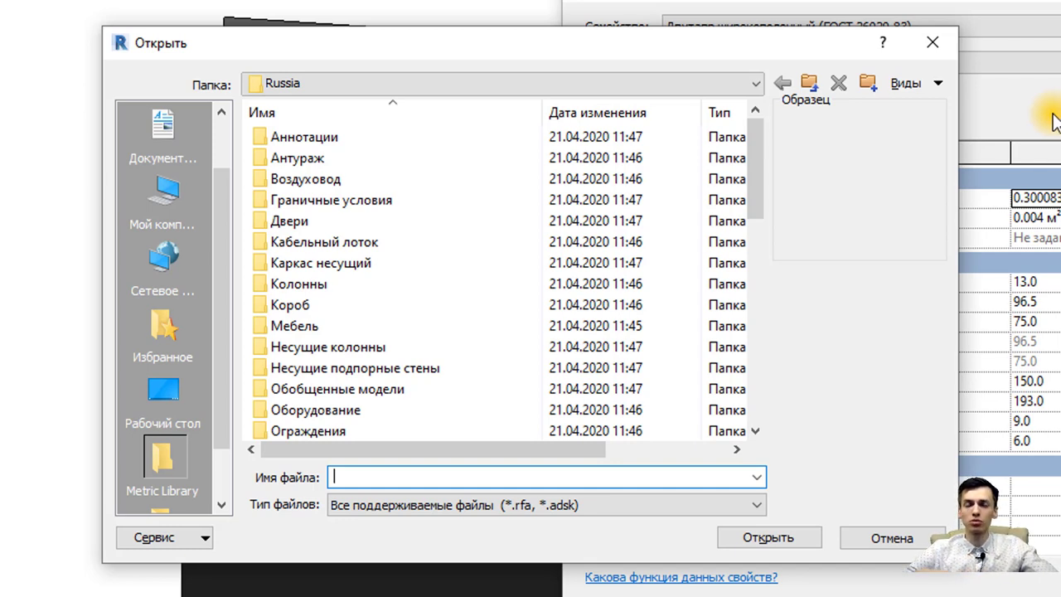
{"action": "double_click", "coordinate": [331, 263]}
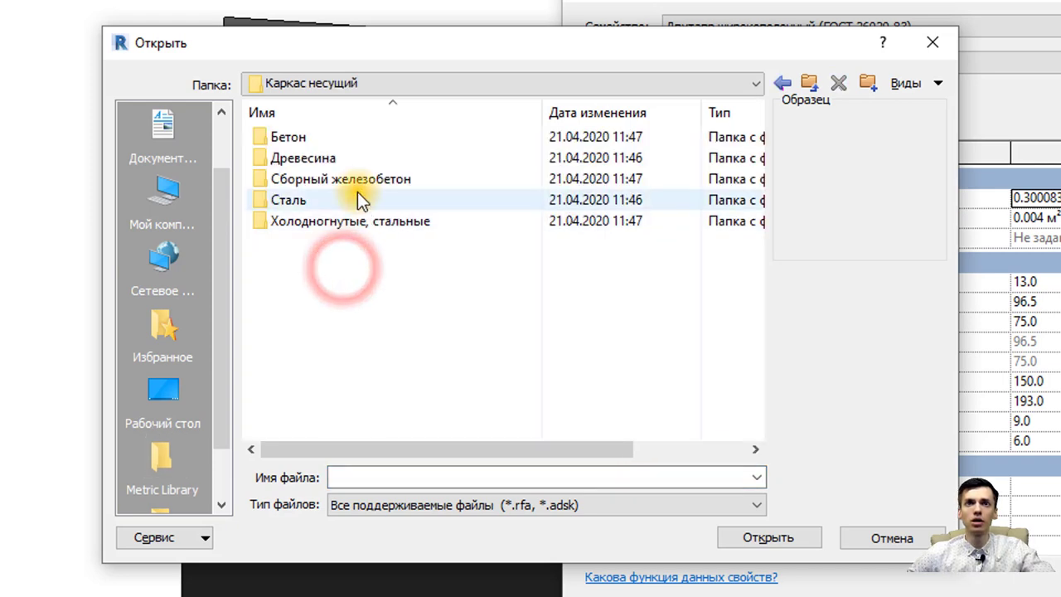
{"action": "double_click", "coordinate": [327, 157]}
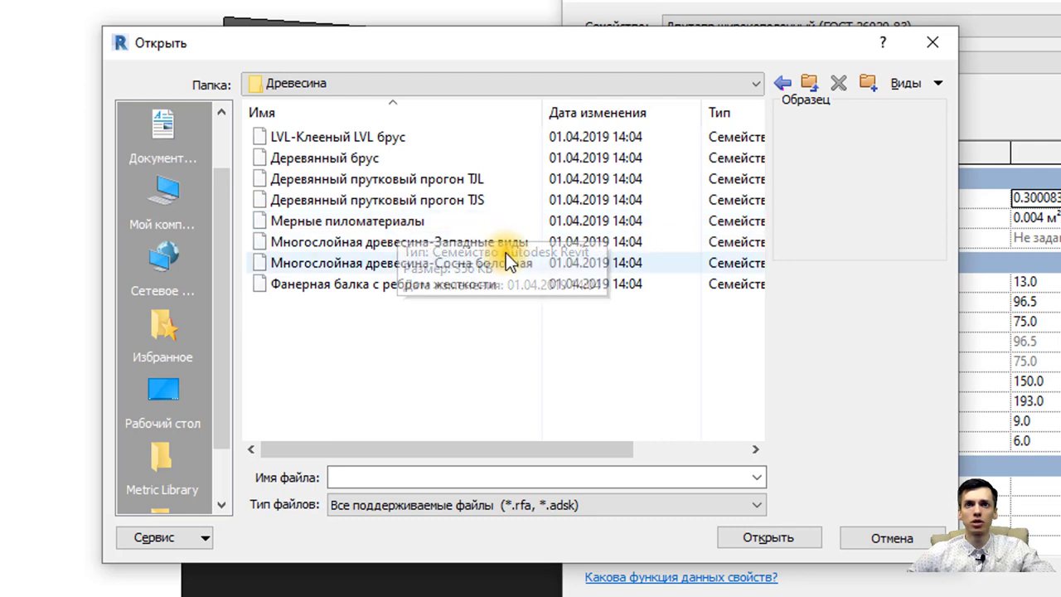
{"action": "left_click", "coordinate": [427, 284]}
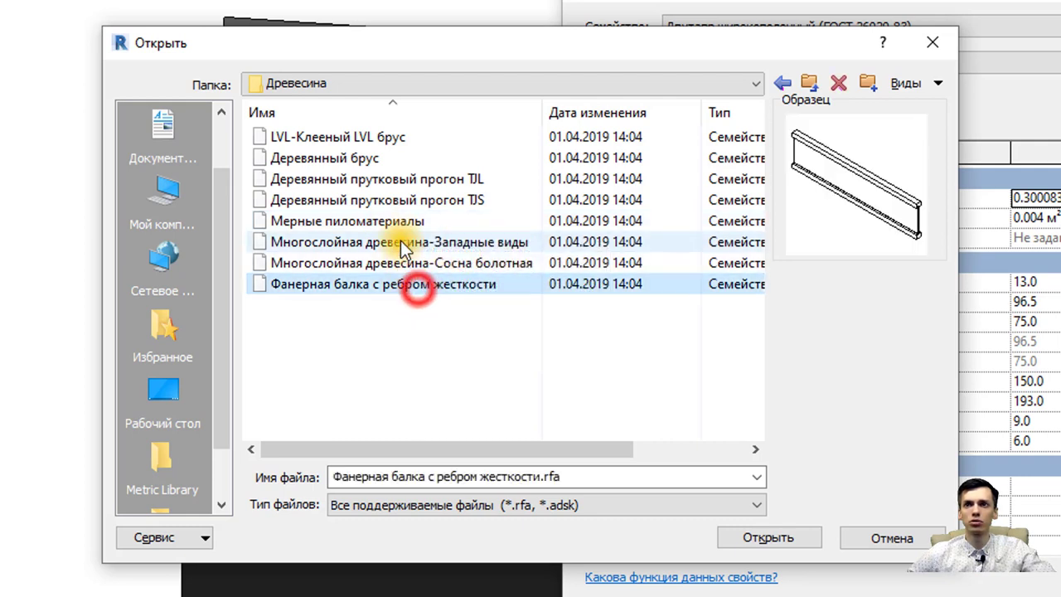
{"action": "left_click", "coordinate": [390, 165]}
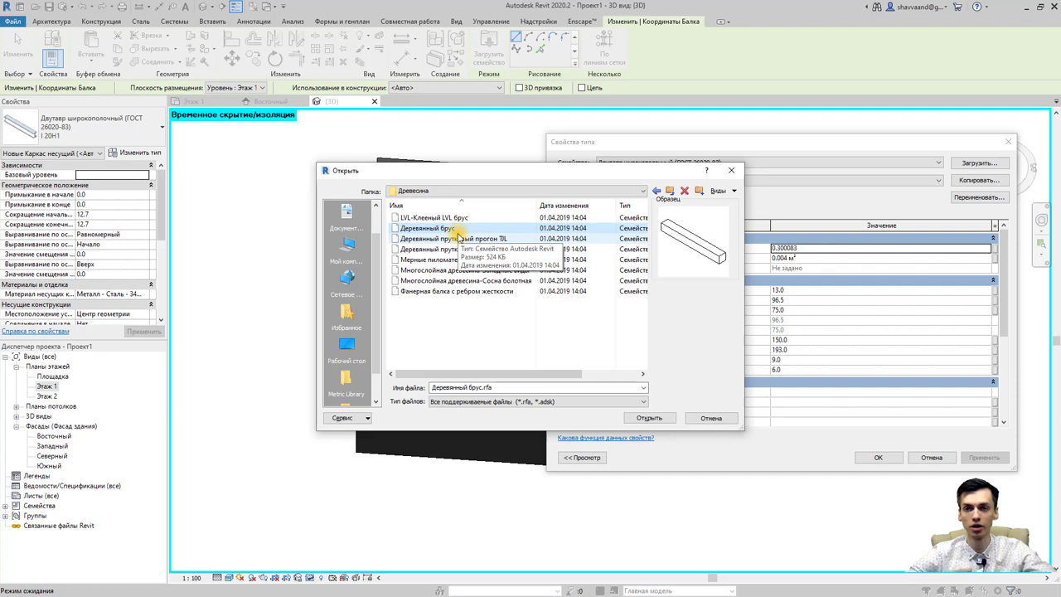
{"action": "left_click", "coordinate": [649, 418]}
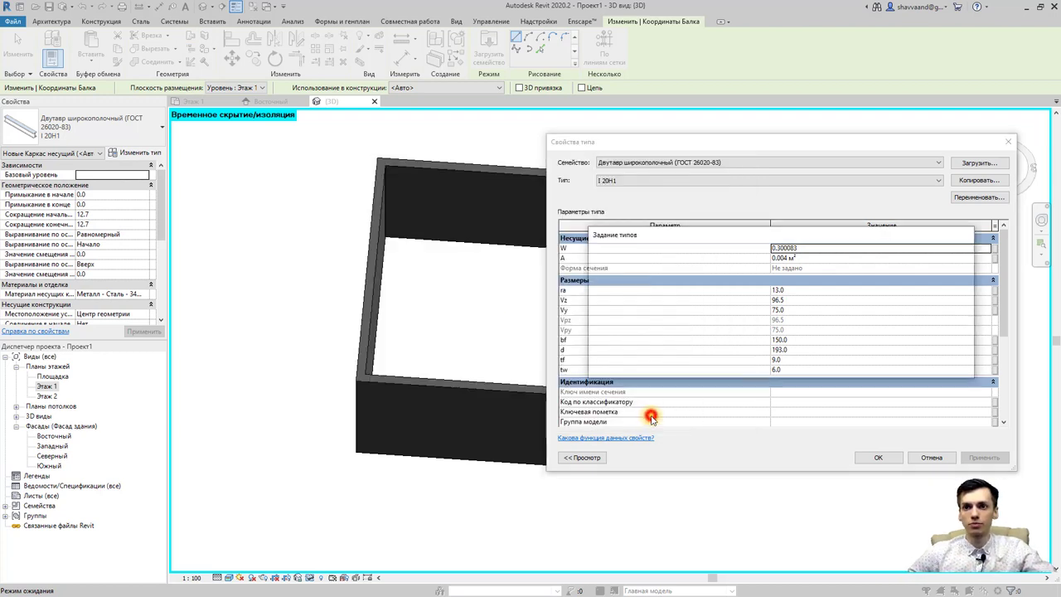
Choose the 114x114 section and accept it as the current beam type
{"action": "left_click", "coordinate": [701, 286]}
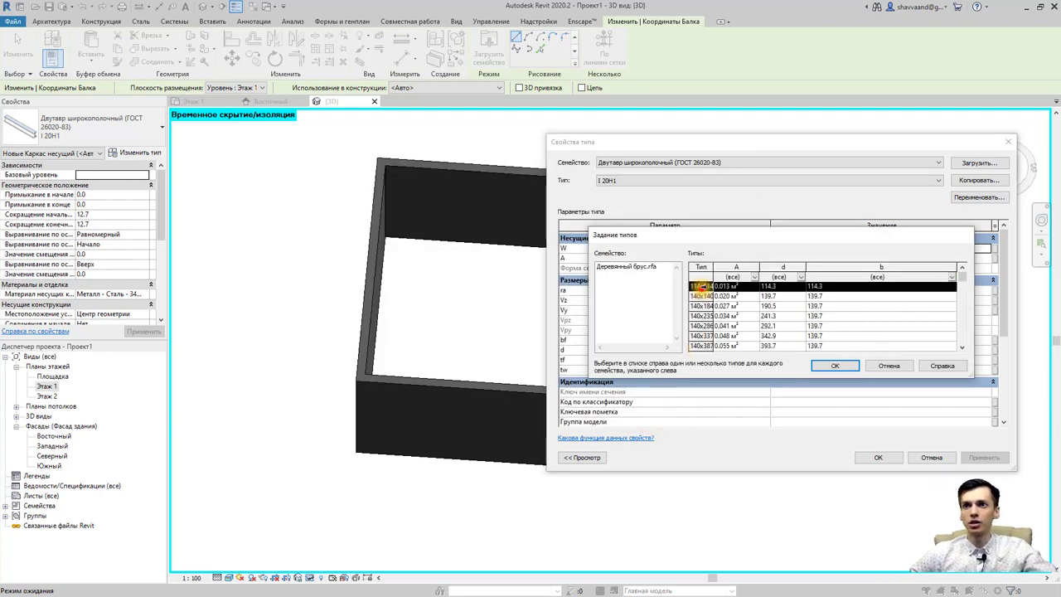
{"action": "left_click", "coordinate": [838, 367]}
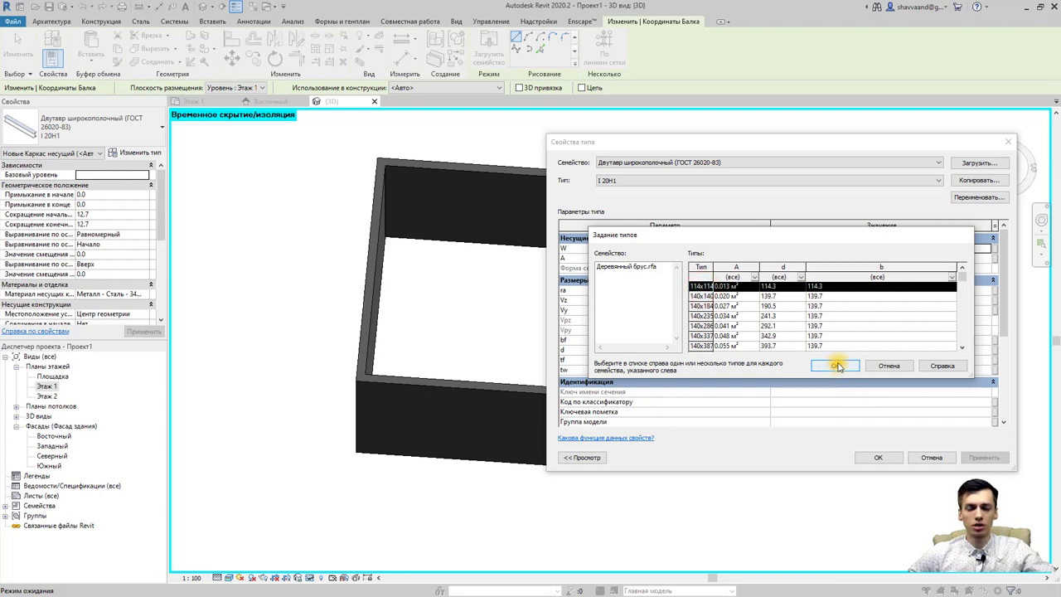
{"action": "left_click", "coordinate": [839, 366]}
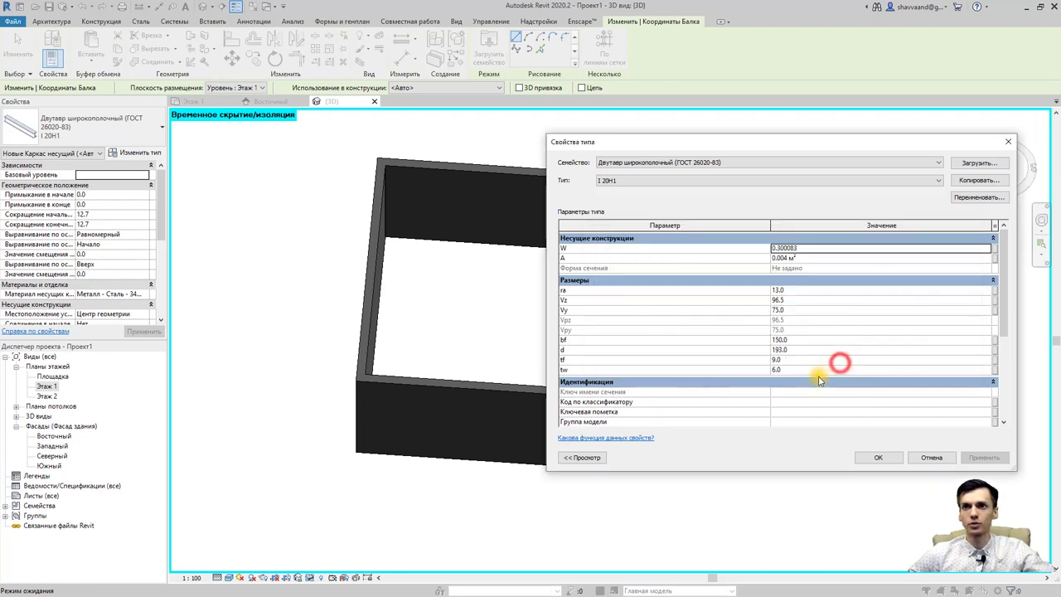
{"action": "left_click", "coordinate": [877, 458]}
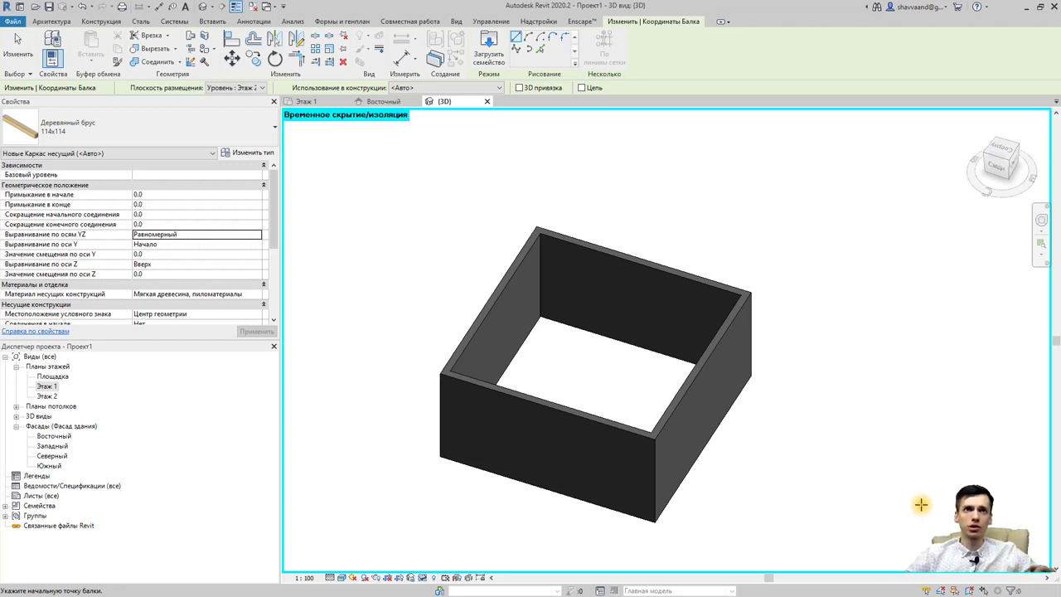
Keep placement on Этаж 2, enable 3D Snapping and Chain, and set Z justification to Вниз
{"action": "left_click", "coordinate": [259, 87]}
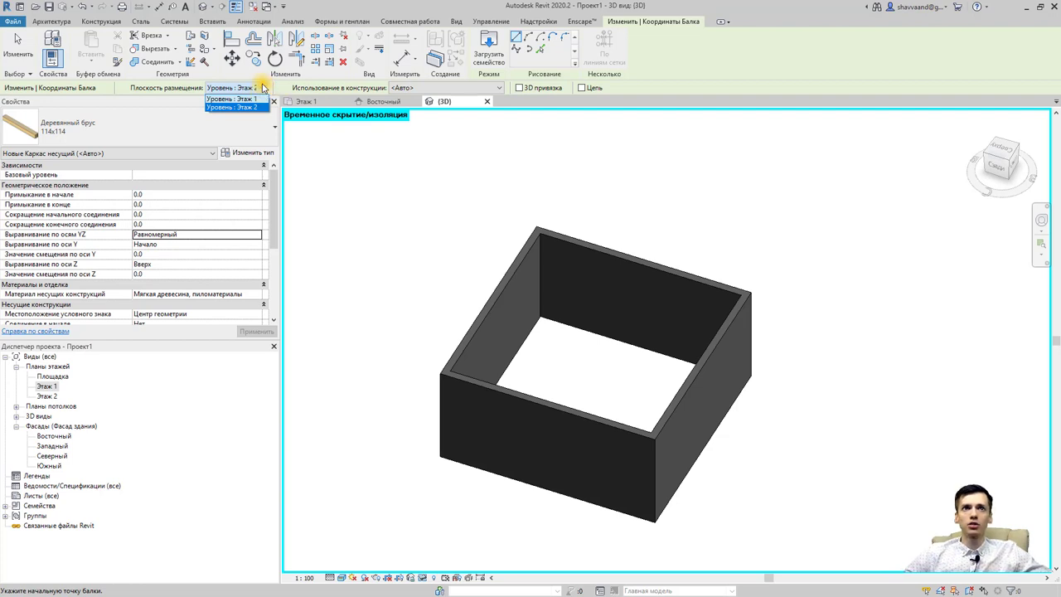
{"action": "left_click", "coordinate": [263, 87]}
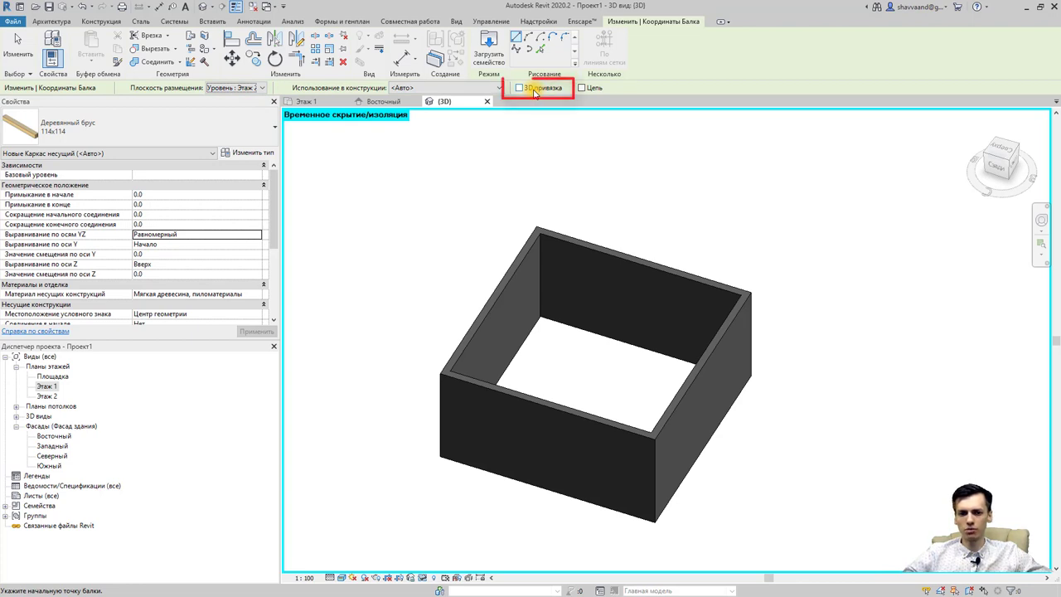
{"action": "left_click", "coordinate": [530, 88]}
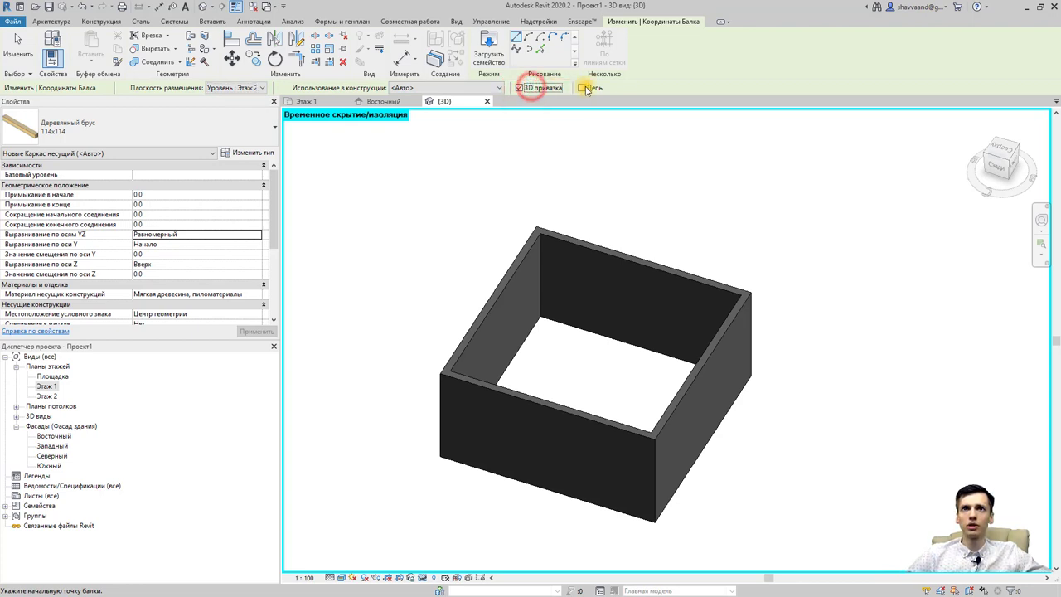
{"action": "left_click", "coordinate": [585, 88]}
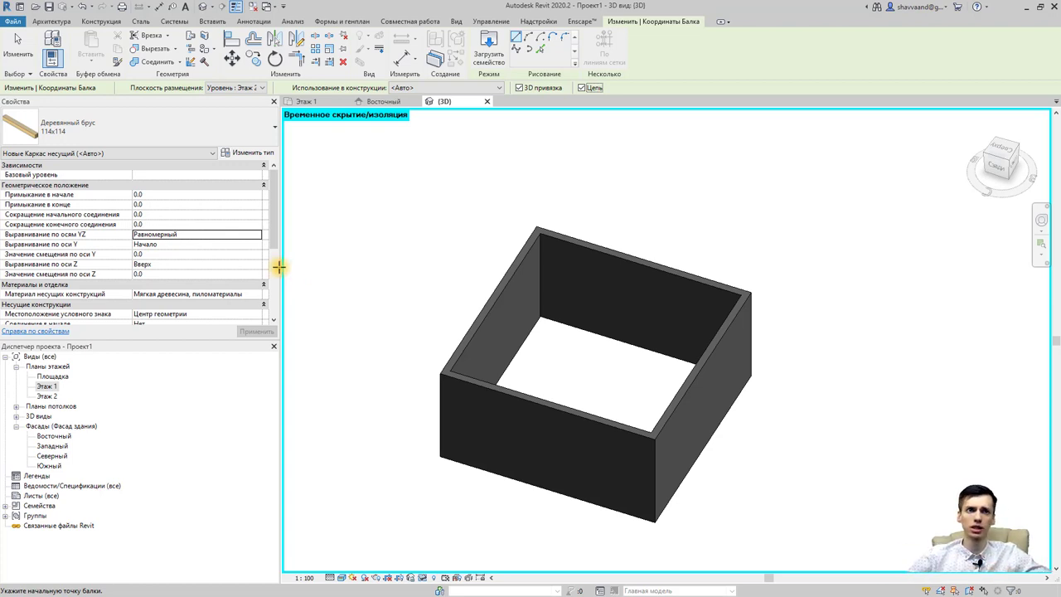
{"action": "left_click", "coordinate": [255, 265]}
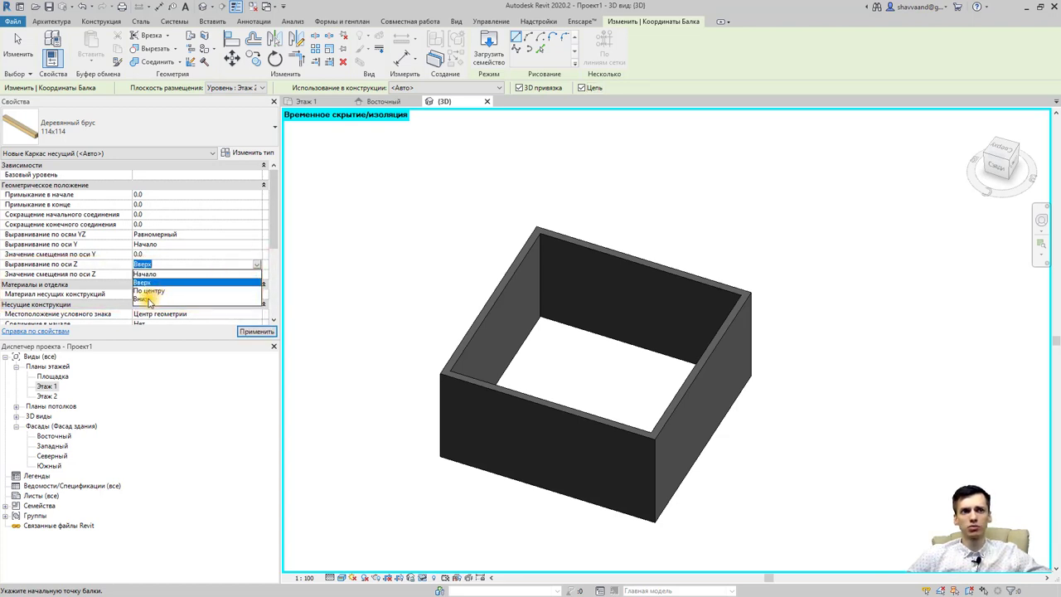
{"action": "left_click", "coordinate": [148, 299]}
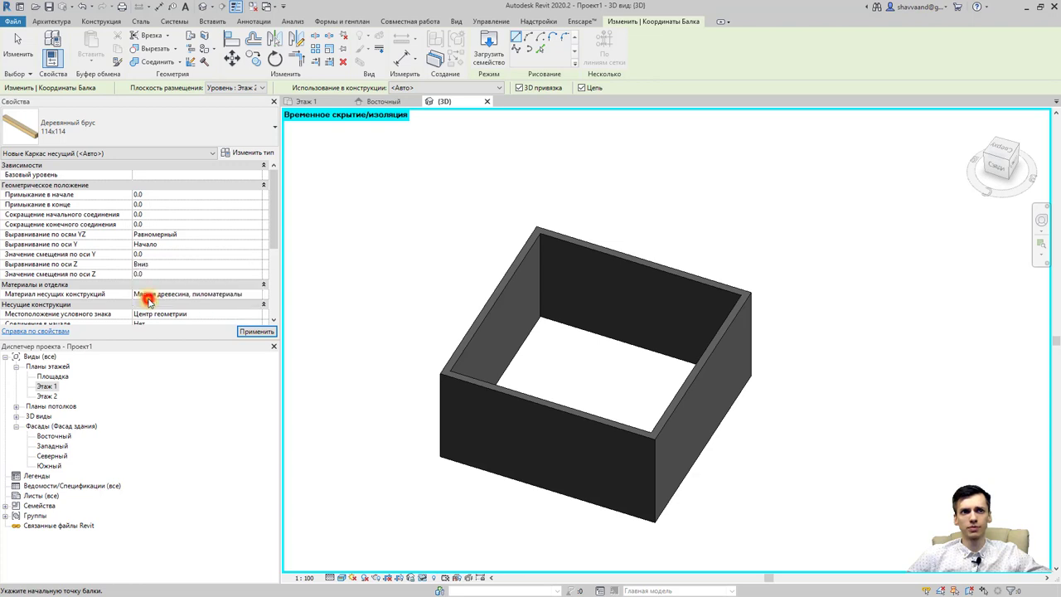
Place timber beams along the back and front wall tops, corner to corner
{"action": "left_click", "coordinate": [537, 229]}
{"action": "left_click", "coordinate": [746, 292]}
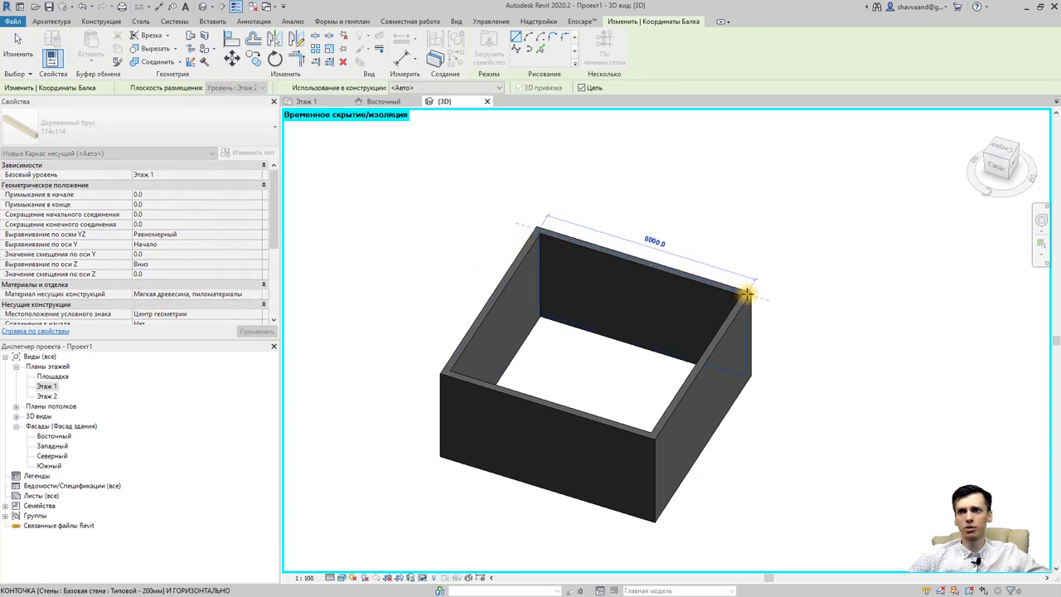
{"action": "left_click", "coordinate": [746, 292]}
{"action": "scroll", "coordinate": [740, 313], "scroll_direction": "up", "scroll_amount": 1}
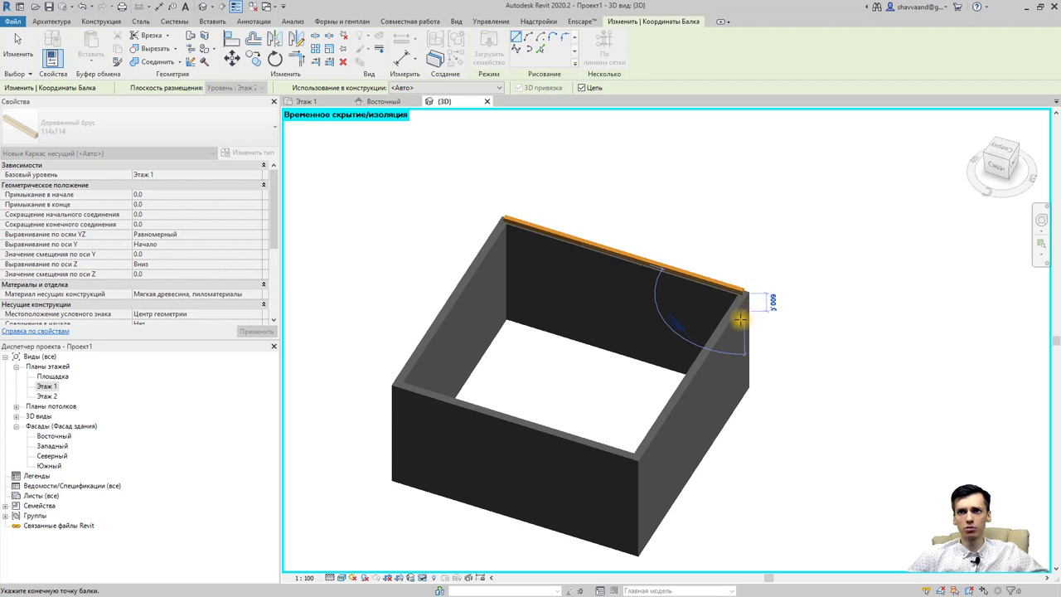
{"action": "key", "text": "Escape"}
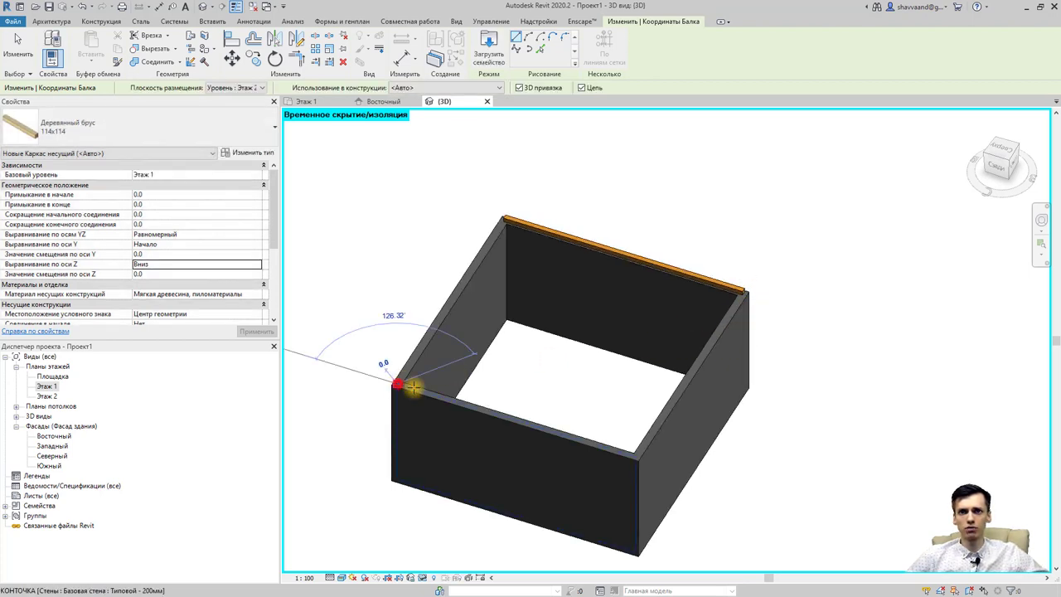
{"action": "left_click", "coordinate": [412, 386]}
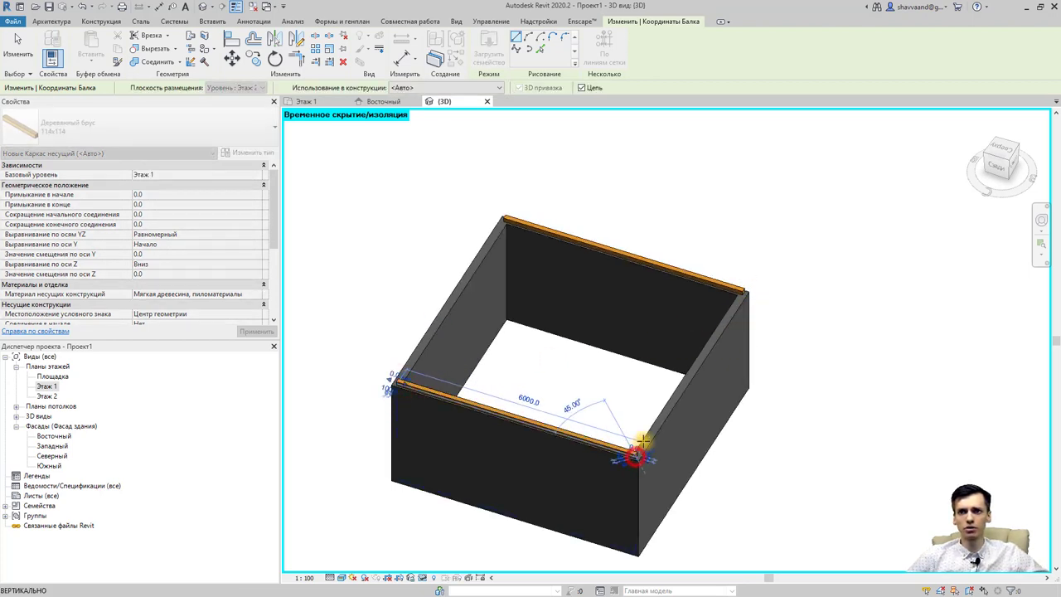
{"action": "left_click", "coordinate": [634, 452]}
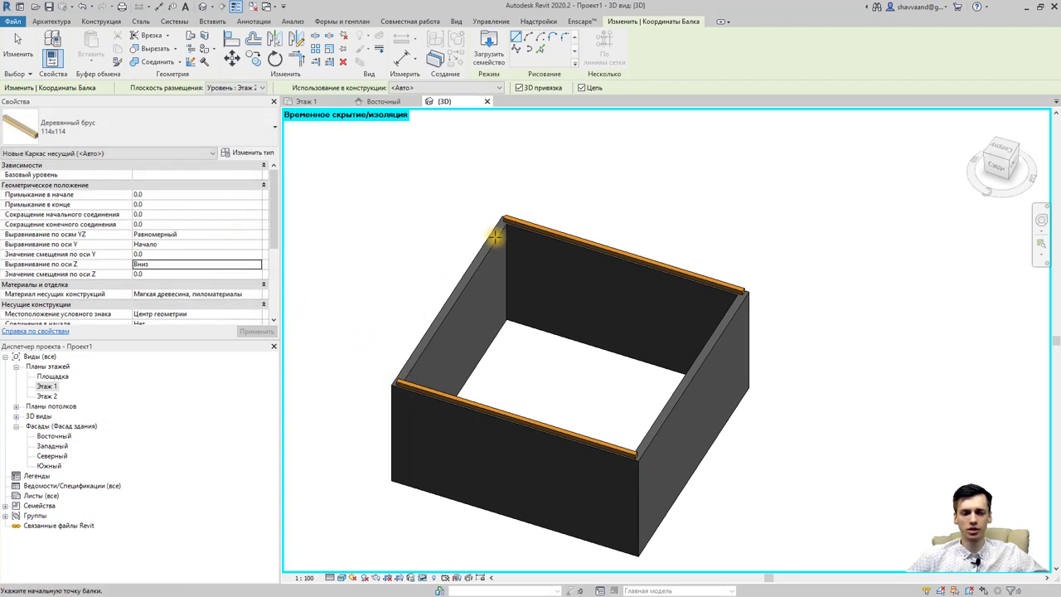
Place timber beams along the left and right wall tops
{"action": "middle_click_drag", "start_coordinate": [494, 237], "coordinate": [423, 240], "text": "shift"}
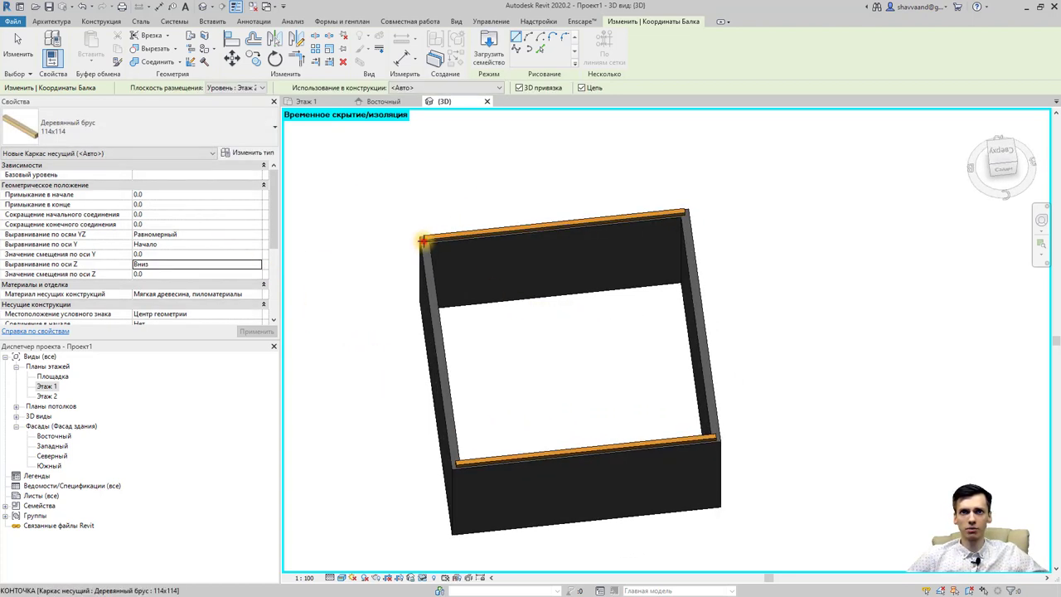
{"action": "left_click", "coordinate": [423, 240]}
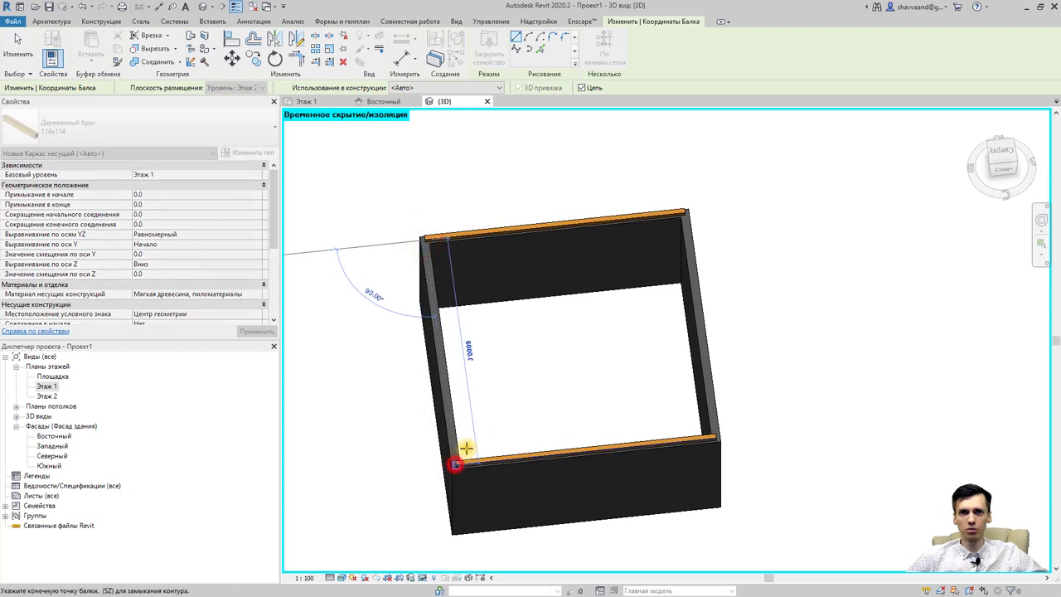
{"action": "left_click", "coordinate": [469, 441]}
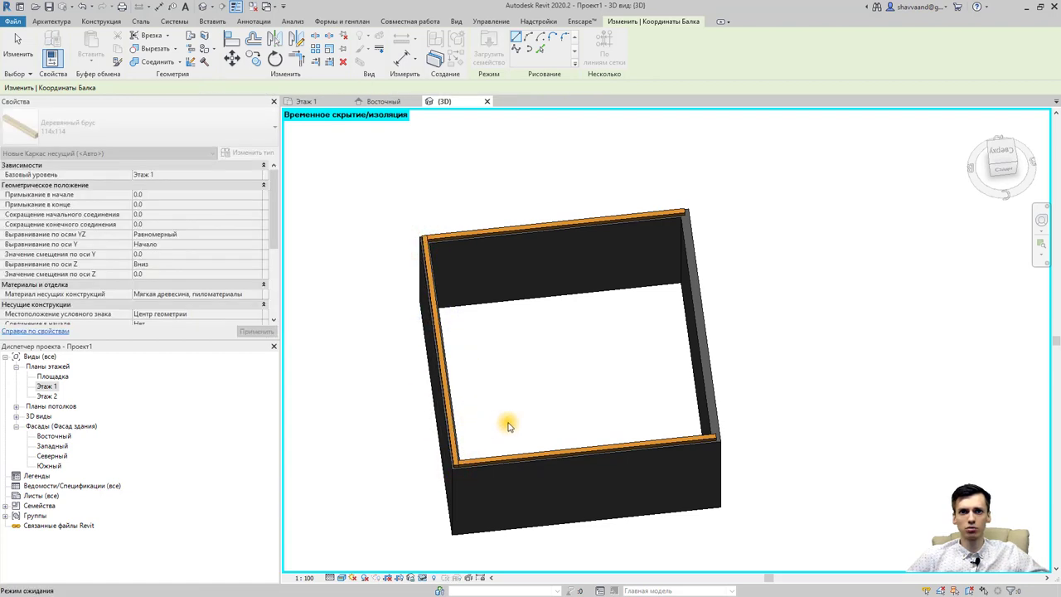
{"action": "left_click", "coordinate": [687, 213]}
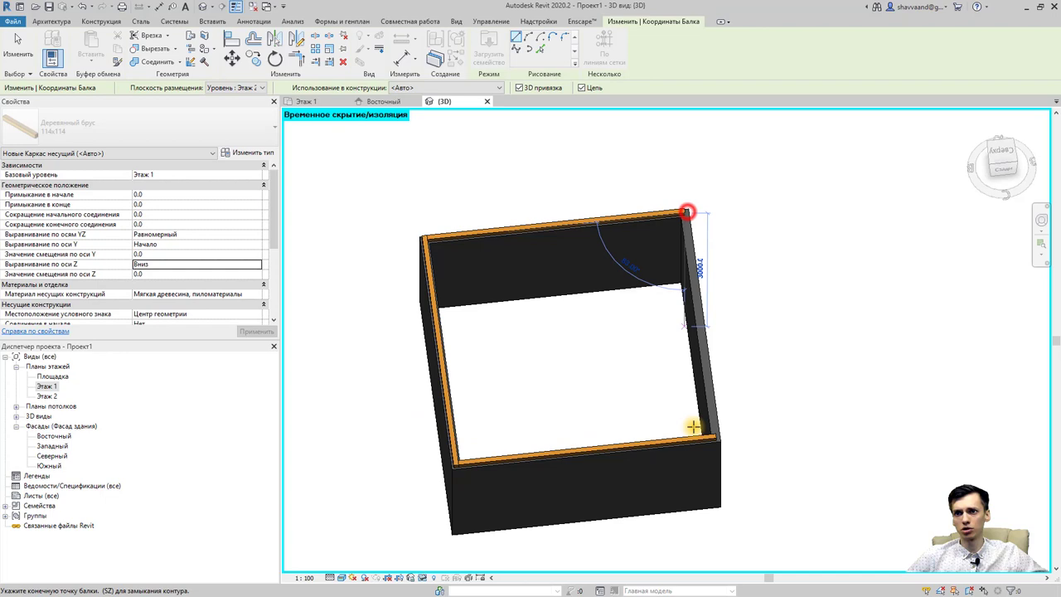
{"action": "left_click", "coordinate": [740, 435]}
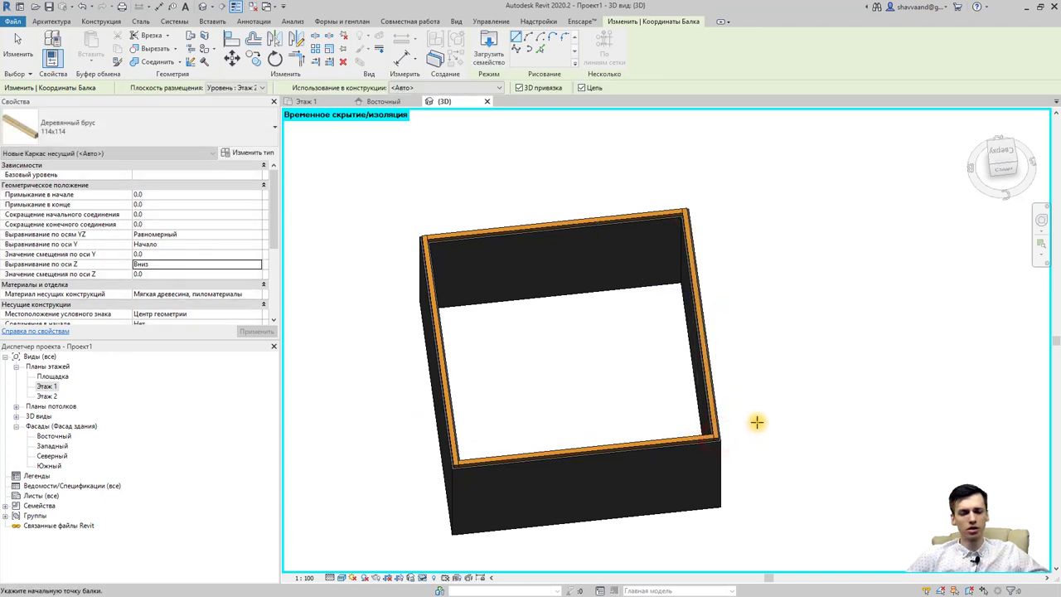
Orbit and zoom to check the beam frame corners, then exit the Beam tool
{"action": "middle_click_drag", "start_coordinate": [758, 422], "coordinate": [533, 357], "text": "shift"}
{"action": "scroll", "coordinate": [639, 549], "scroll_direction": "up", "scroll_amount": 3}
{"action": "scroll", "coordinate": [644, 433], "scroll_direction": "up", "scroll_amount": 1}
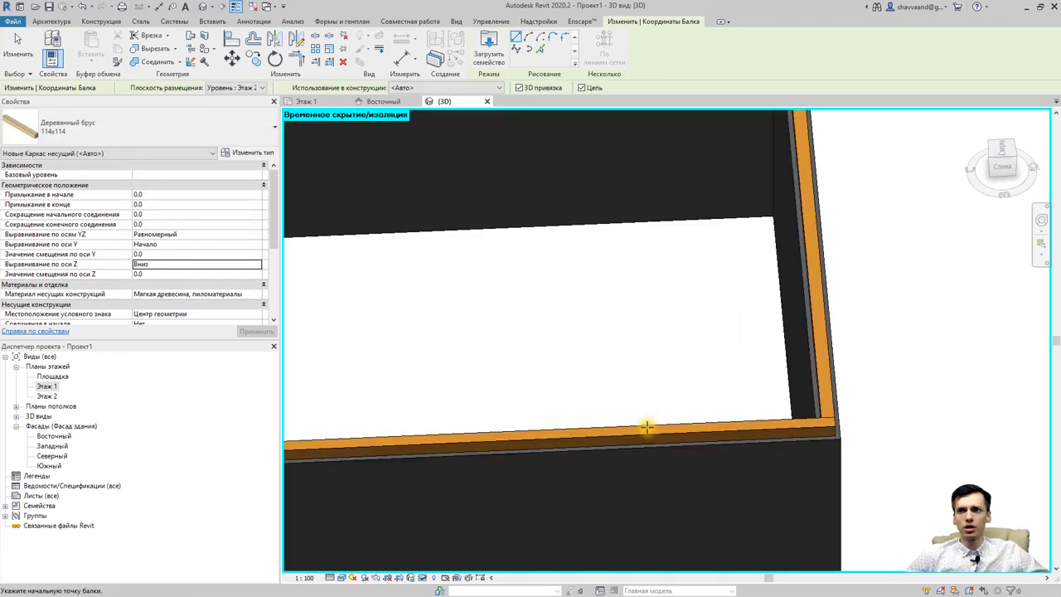
{"action": "scroll", "coordinate": [705, 447], "scroll_direction": "down", "scroll_amount": 2}
{"action": "scroll", "coordinate": [654, 432], "scroll_direction": "down", "scroll_amount": 1}
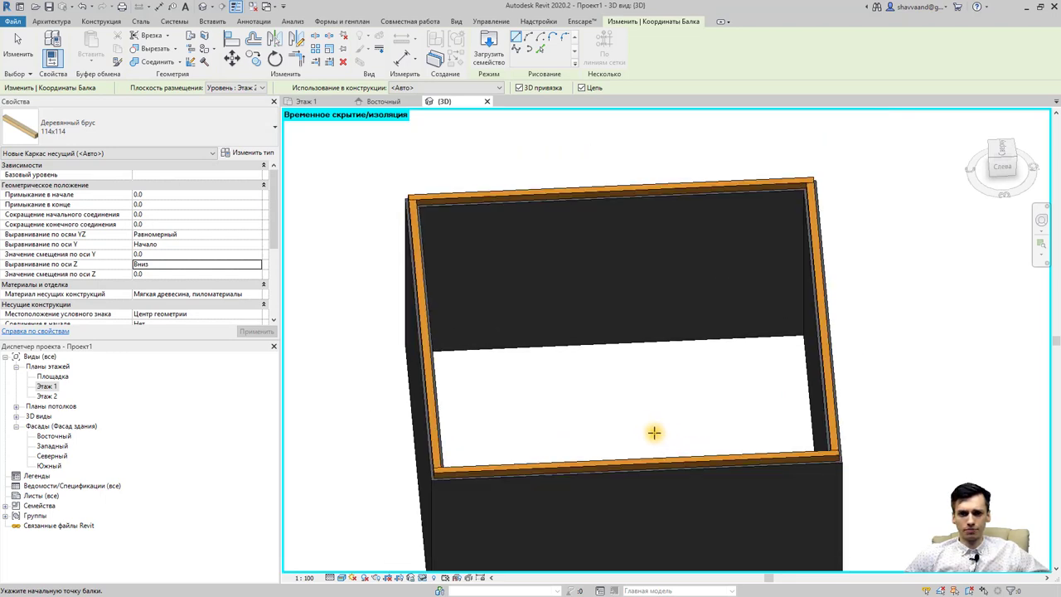
{"action": "middle_click_drag", "start_coordinate": [687, 416], "coordinate": [517, 436], "text": "shift"}
{"action": "scroll", "coordinate": [879, 403], "scroll_direction": "up", "scroll_amount": 3}
{"action": "scroll", "coordinate": [879, 404], "scroll_direction": "up", "scroll_amount": 2}
{"action": "middle_click_drag", "start_coordinate": [895, 379], "coordinate": [705, 352]}
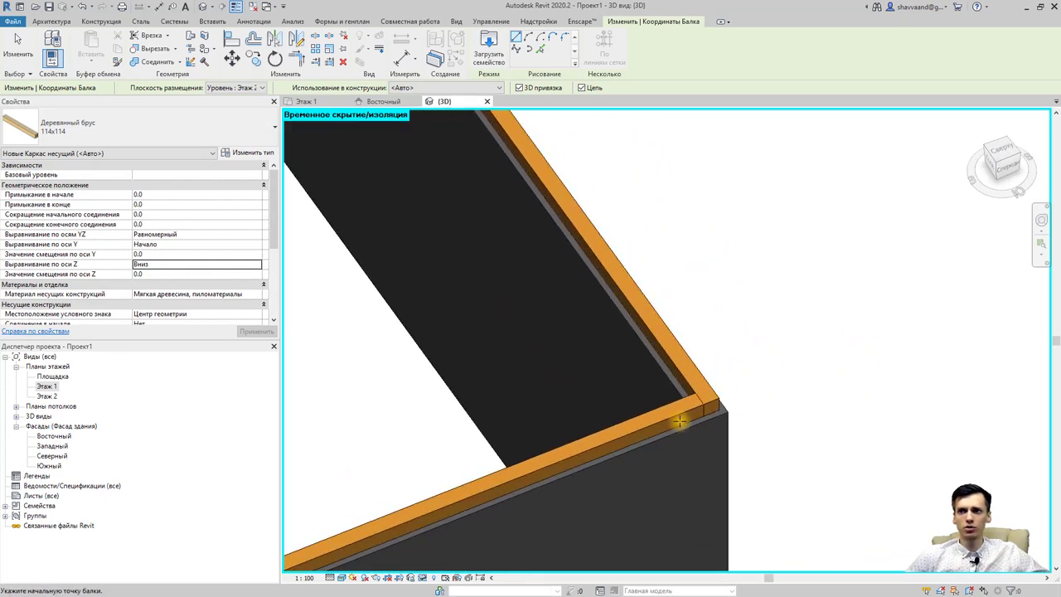
{"action": "scroll", "coordinate": [709, 369], "scroll_direction": "up", "scroll_amount": 2}
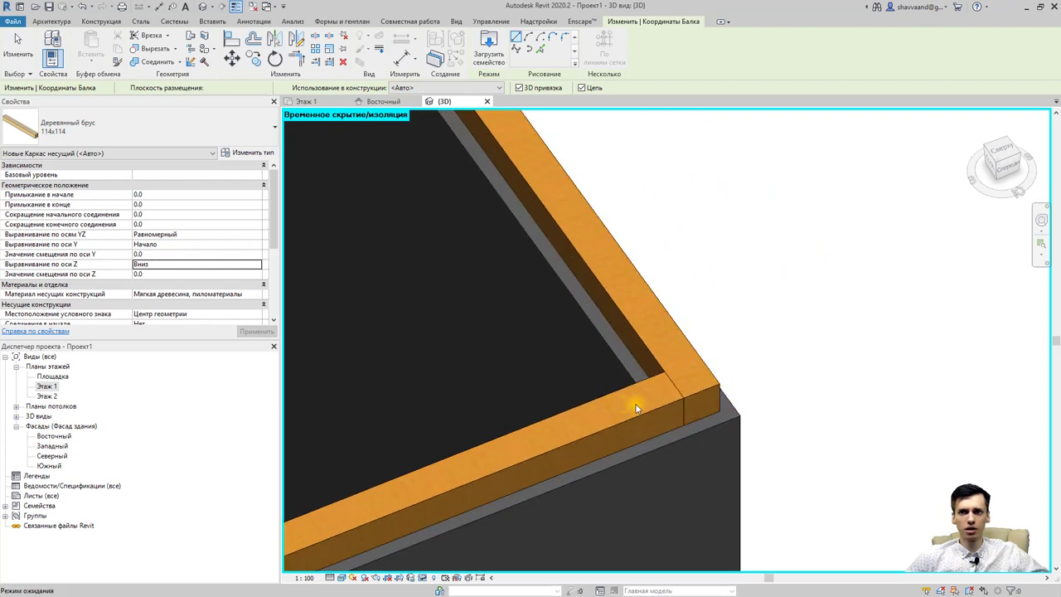
{"action": "key", "text": "Escape"}
{"action": "key", "text": "Escape"}
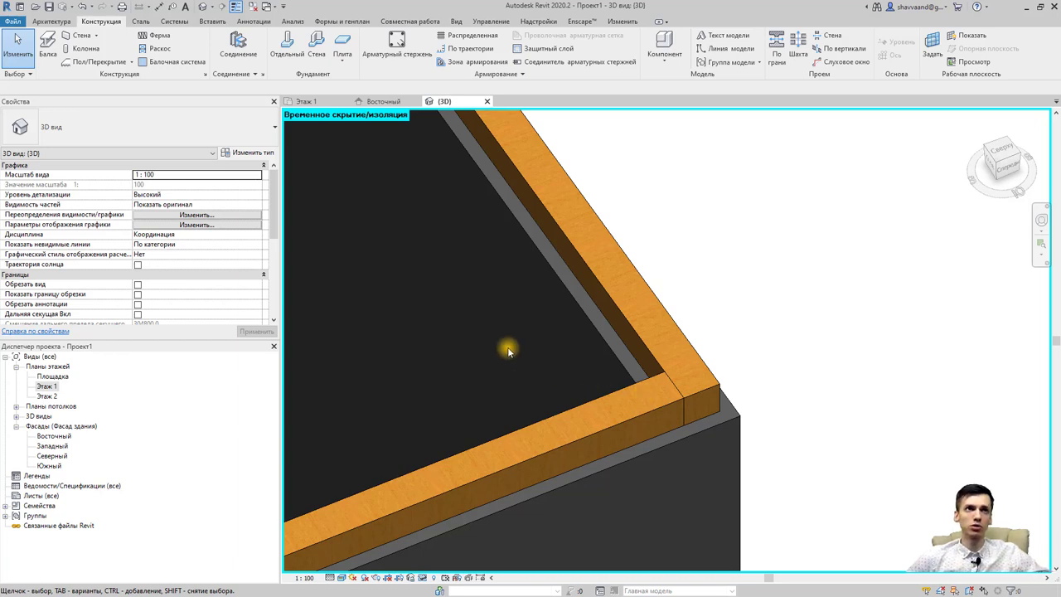
Open the Файл application menu with its recent documents list
{"action": "left_click", "coordinate": [15, 22]}
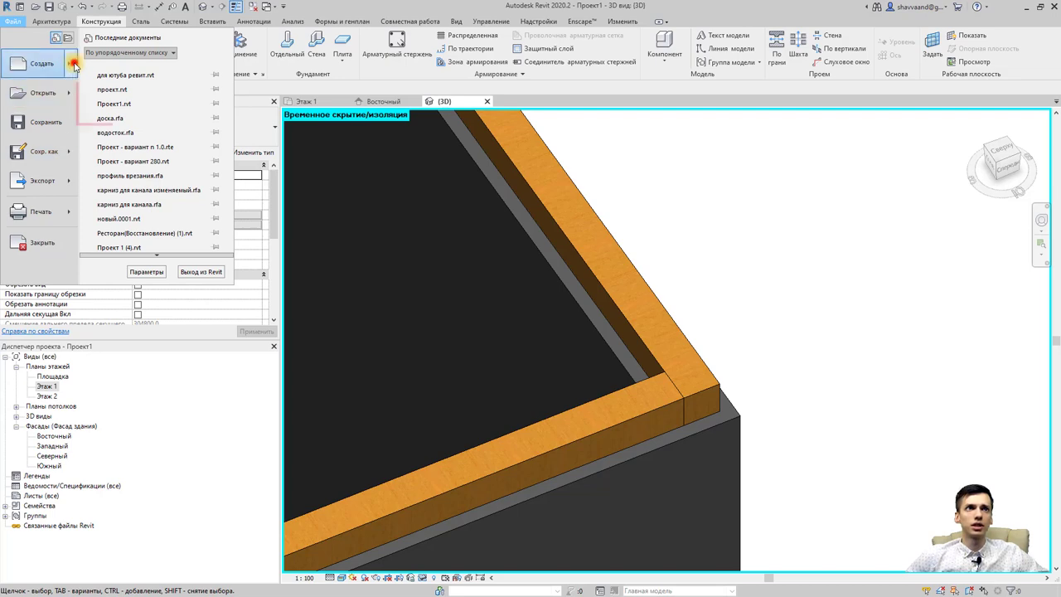
Create a new family from the 'Метрическая система, типовая модель на основе грани.rft' template
{"action": "left_click", "coordinate": [137, 103]}
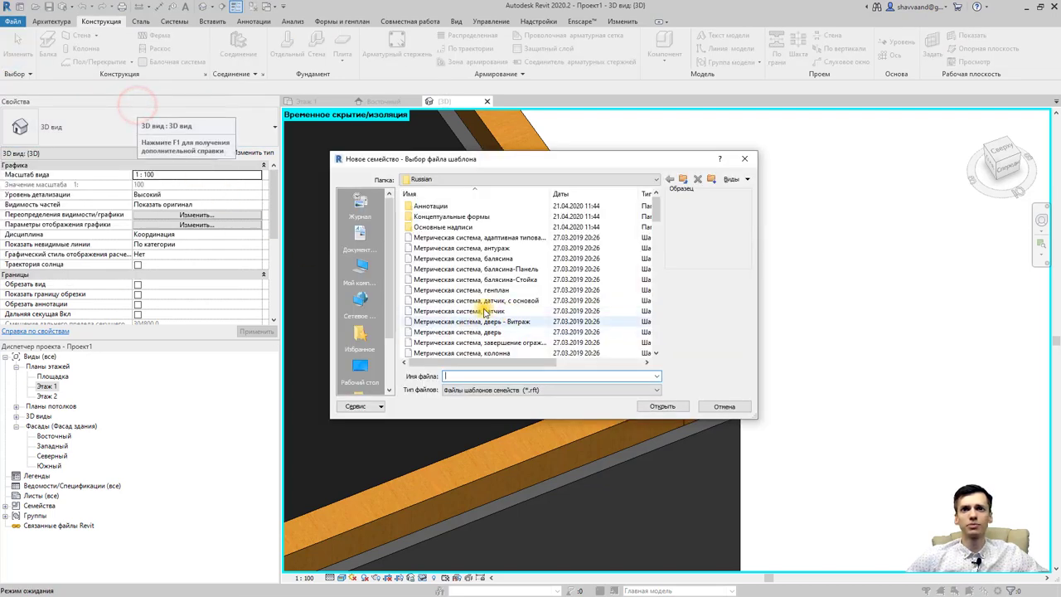
{"action": "scroll", "coordinate": [473, 302], "scroll_direction": "down", "scroll_amount": 2}
{"action": "scroll", "coordinate": [523, 286], "scroll_direction": "down", "scroll_amount": 2}
{"action": "scroll", "coordinate": [532, 311], "scroll_direction": "down", "scroll_amount": 2}
{"action": "left_click", "coordinate": [503, 270]}
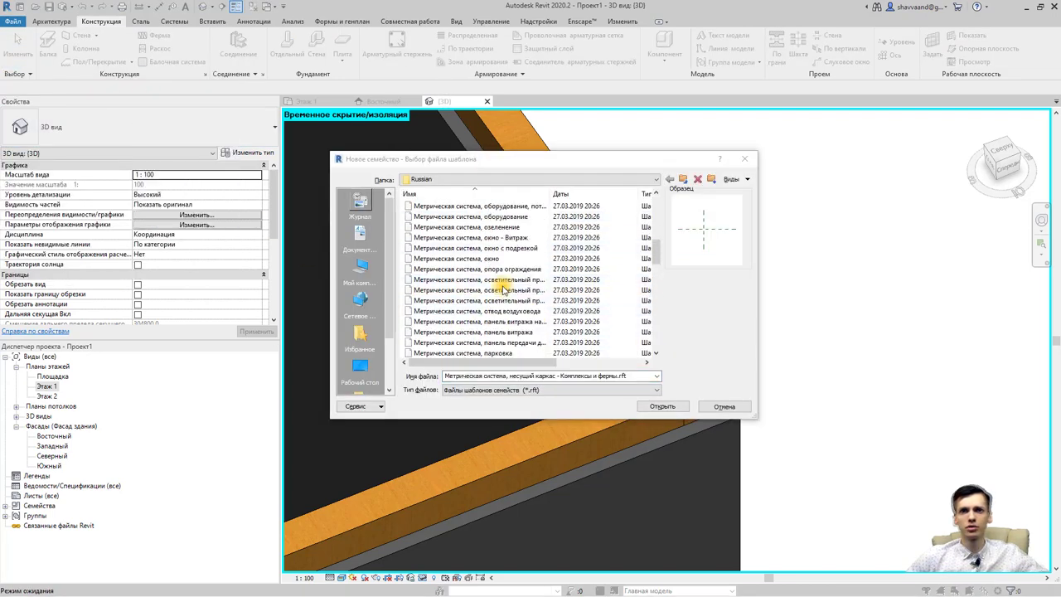
{"action": "scroll", "coordinate": [504, 282], "scroll_direction": "down", "scroll_amount": 1}
{"action": "scroll", "coordinate": [503, 305], "scroll_direction": "down", "scroll_amount": 2}
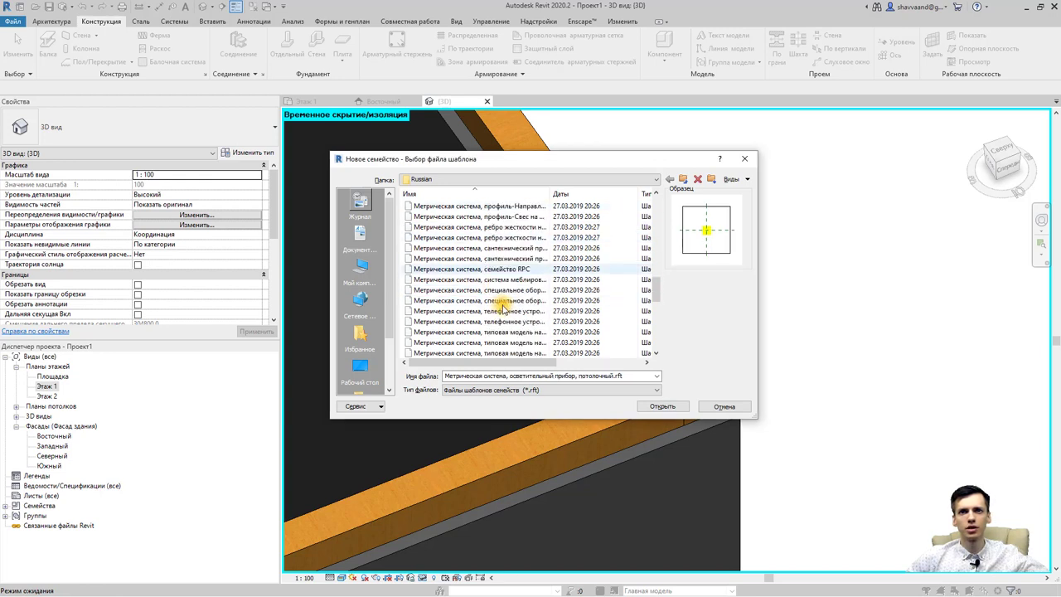
{"action": "scroll", "coordinate": [510, 300], "scroll_direction": "down", "scroll_amount": 1}
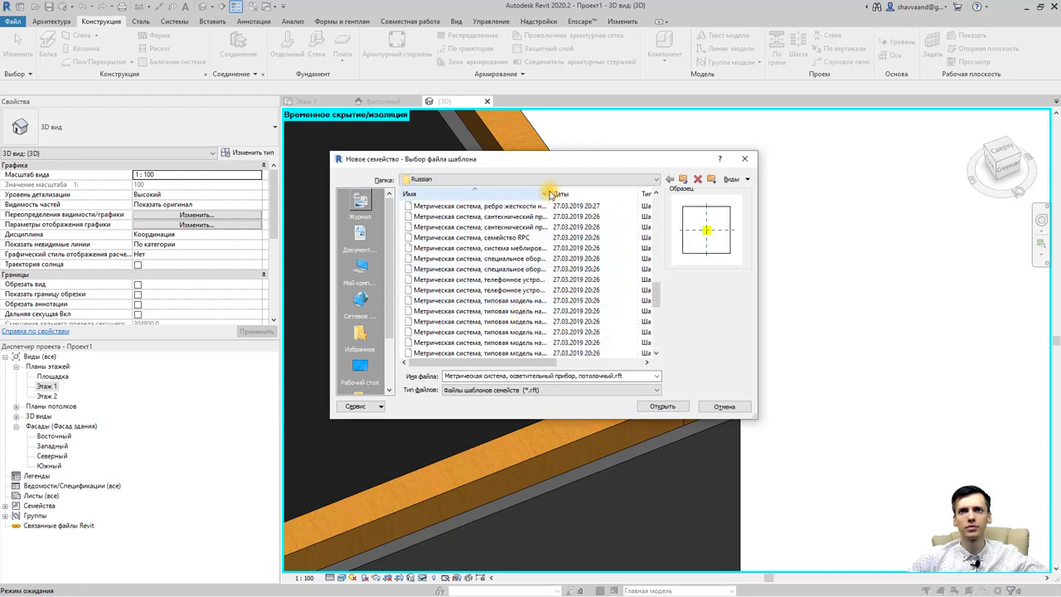
{"action": "left_click_drag", "start_coordinate": [549, 194], "coordinate": [628, 195]}
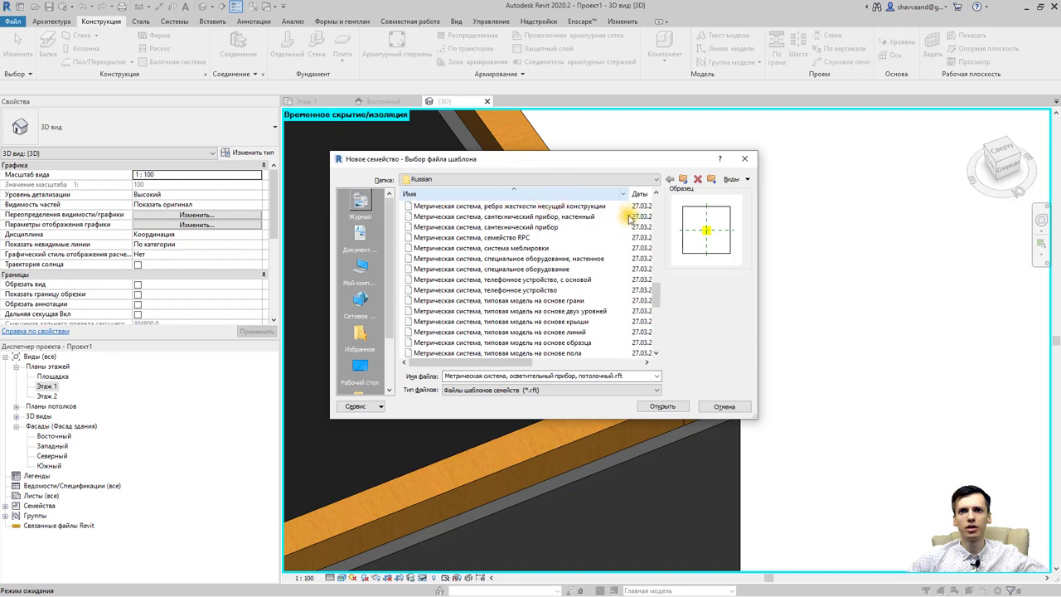
{"action": "left_click", "coordinate": [580, 300]}
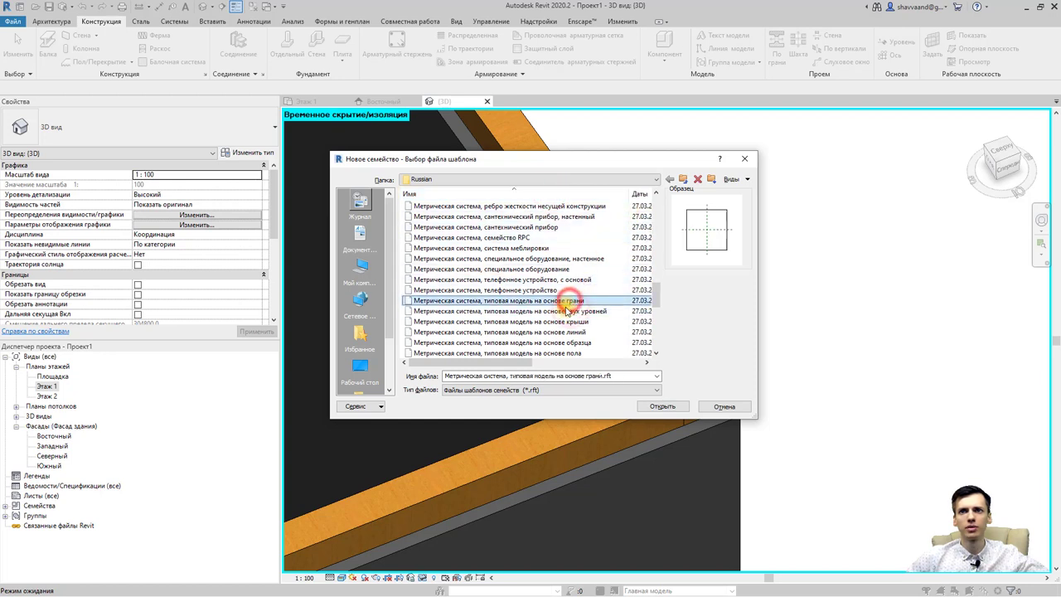
{"action": "left_click", "coordinate": [656, 406]}
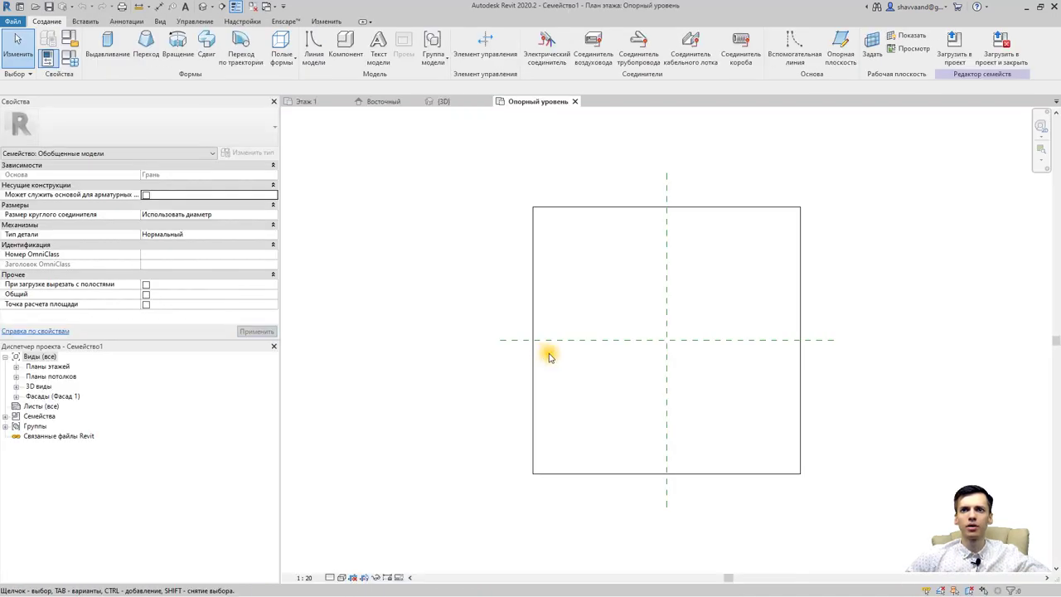
Sketch a roughly 400 × 580 rectangular extrusion profile around the reference-plane intersection
{"action": "scroll", "coordinate": [616, 345], "scroll_direction": "up", "scroll_amount": 1}
{"action": "middle_click_drag", "start_coordinate": [616, 346], "coordinate": [516, 345]}
{"action": "scroll", "coordinate": [527, 365], "scroll_direction": "up", "scroll_amount": 2}
{"action": "scroll", "coordinate": [528, 365], "scroll_direction": "up", "scroll_amount": 1}
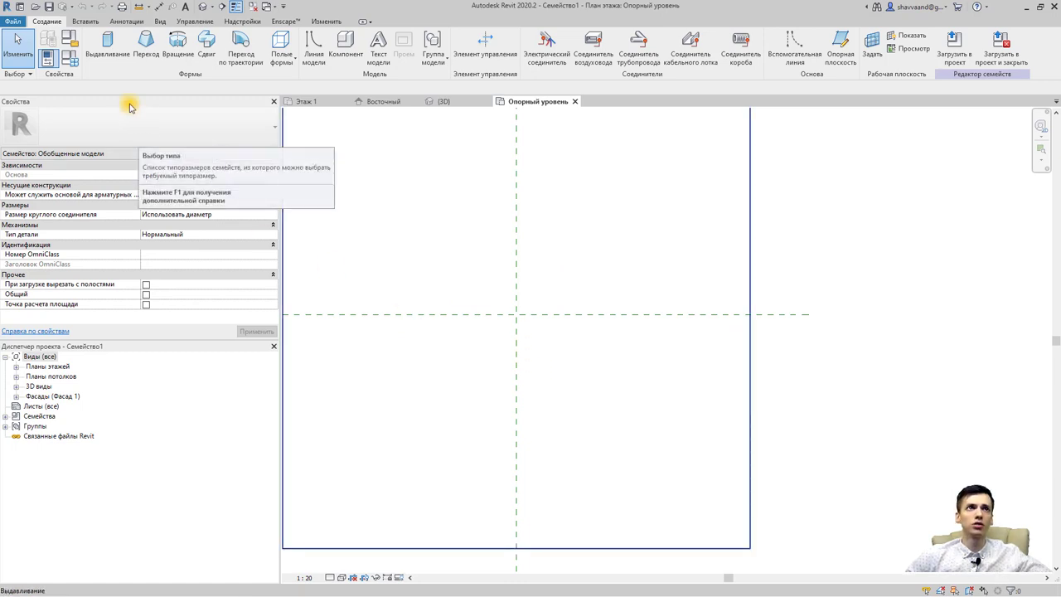
{"action": "left_click", "coordinate": [104, 41]}
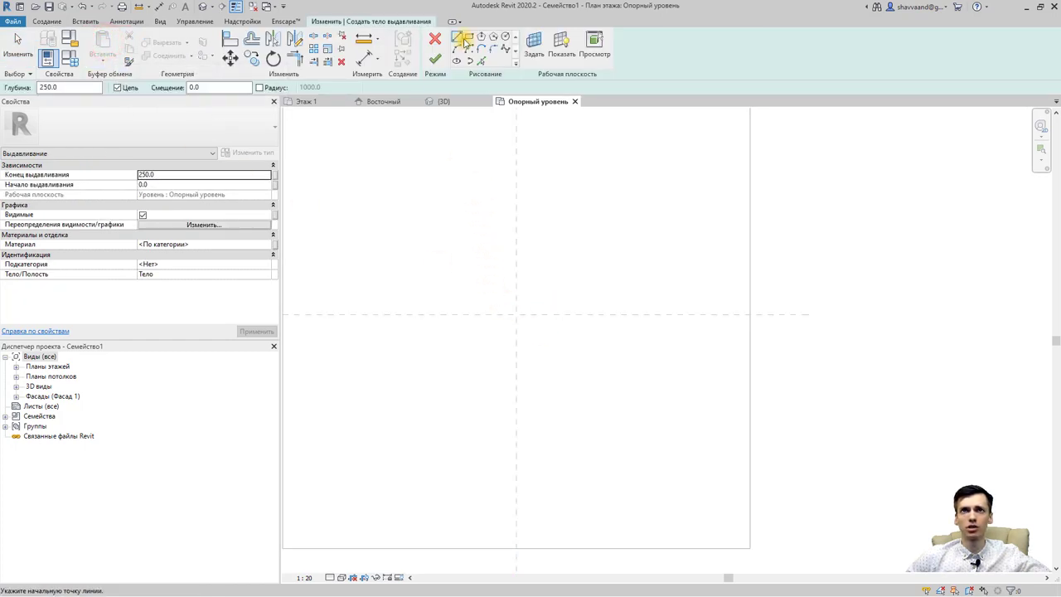
{"action": "left_click", "coordinate": [469, 37]}
{"action": "left_click", "coordinate": [477, 267]}
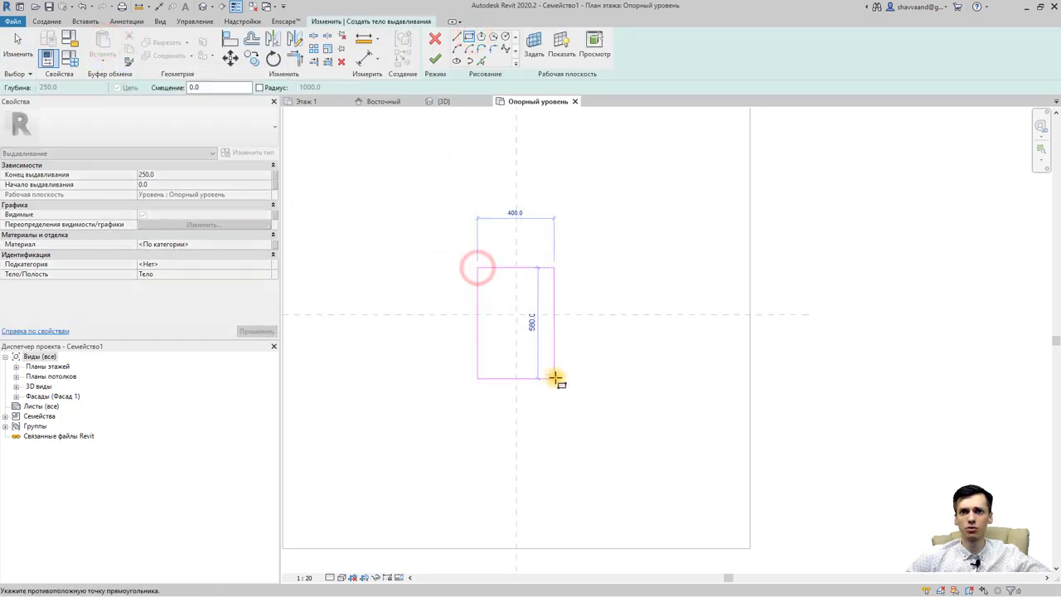
{"action": "left_click", "coordinate": [555, 378]}
{"action": "key", "text": "Escape"}
{"action": "key", "text": "Escape"}
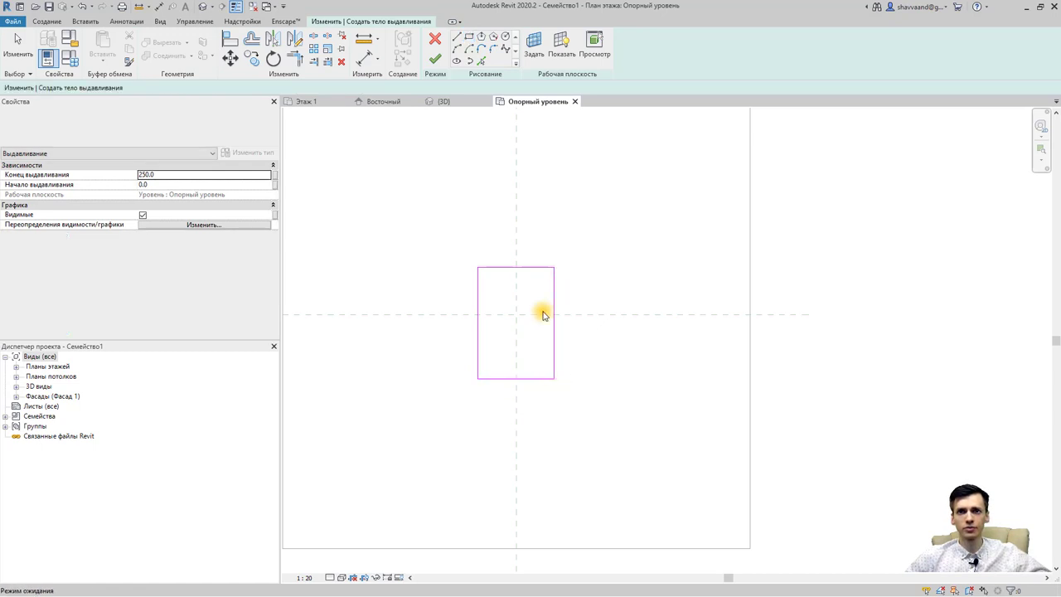
Add aligned width dimensions: a 204 | 196 chain through the centre plane and 400 overall
{"action": "left_click", "coordinate": [377, 60]}
{"action": "left_click", "coordinate": [372, 72]}
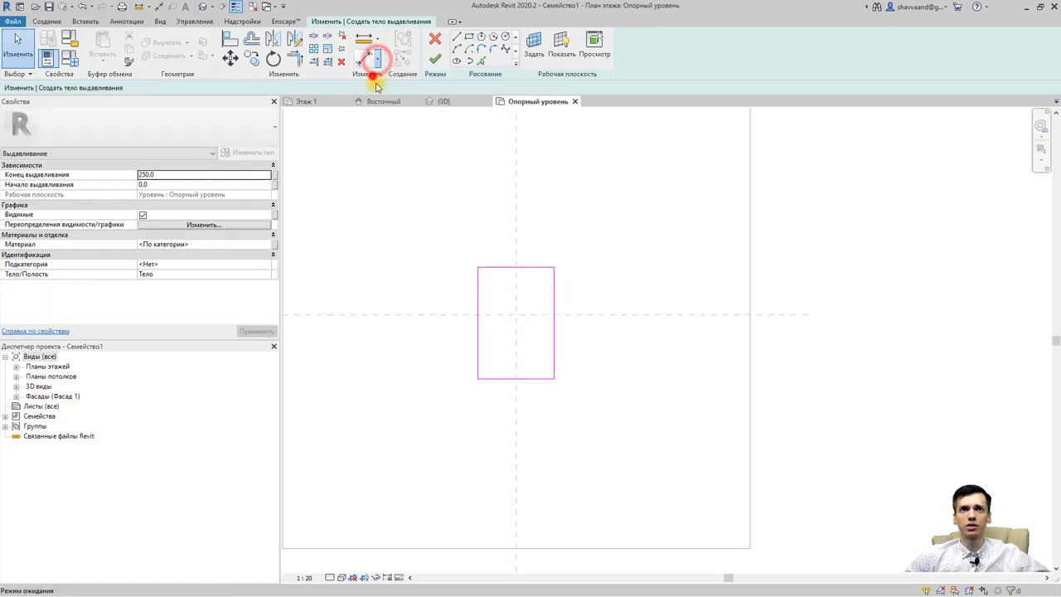
{"action": "left_click", "coordinate": [477, 281]}
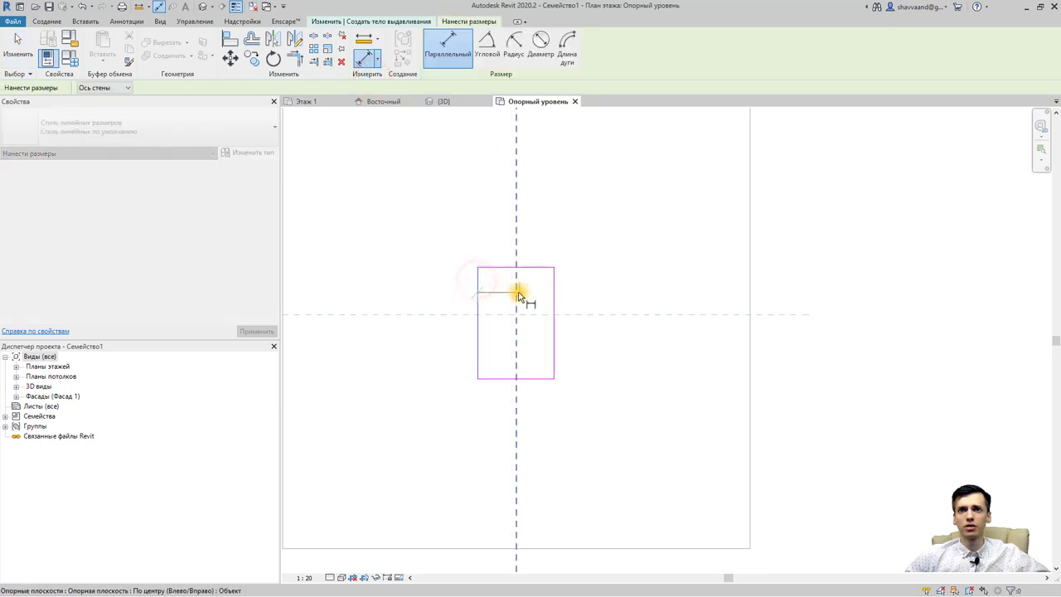
{"action": "left_click", "coordinate": [516, 293]}
{"action": "left_click", "coordinate": [554, 295]}
{"action": "left_click", "coordinate": [562, 245]}
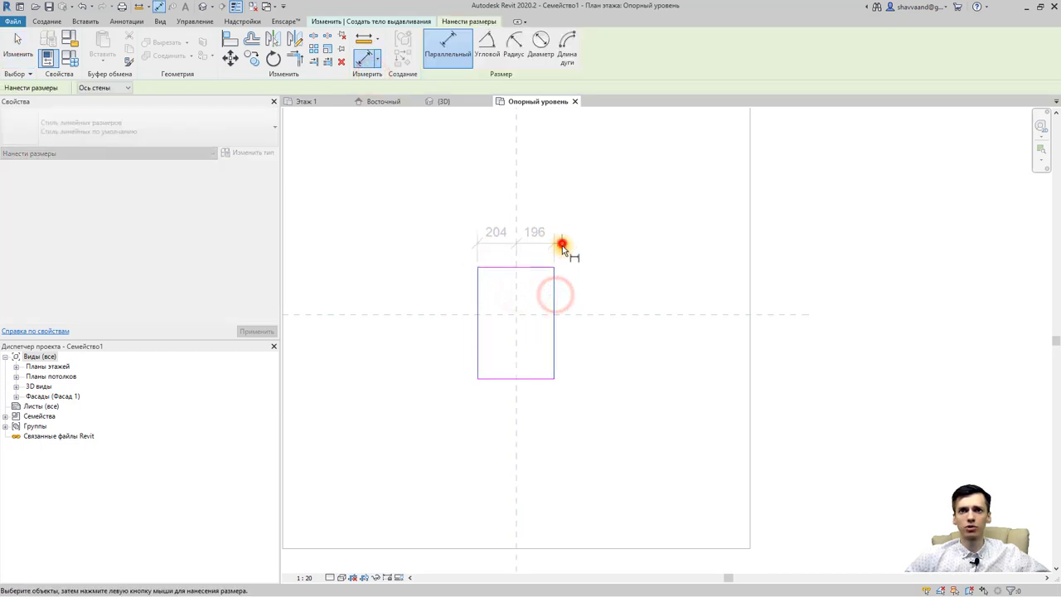
{"action": "left_click", "coordinate": [553, 285]}
{"action": "left_click", "coordinate": [478, 296]}
{"action": "left_click", "coordinate": [481, 204]}
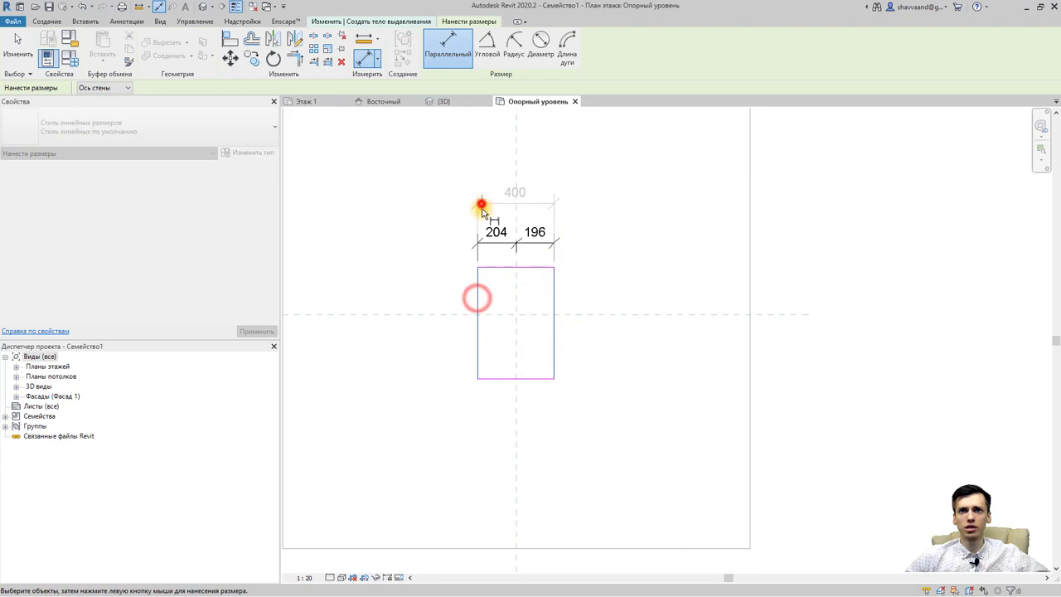
Add depth dimensions: a 248 | 332 chain through the centre plane and 580 overall
{"action": "left_click", "coordinate": [537, 270]}
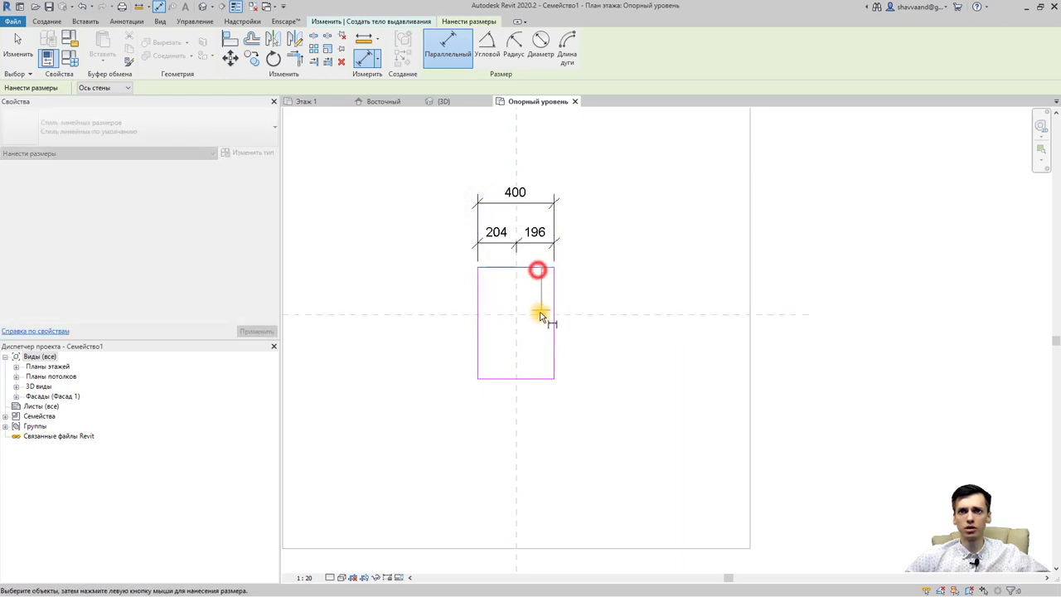
{"action": "left_click", "coordinate": [539, 314]}
{"action": "left_click", "coordinate": [538, 378]}
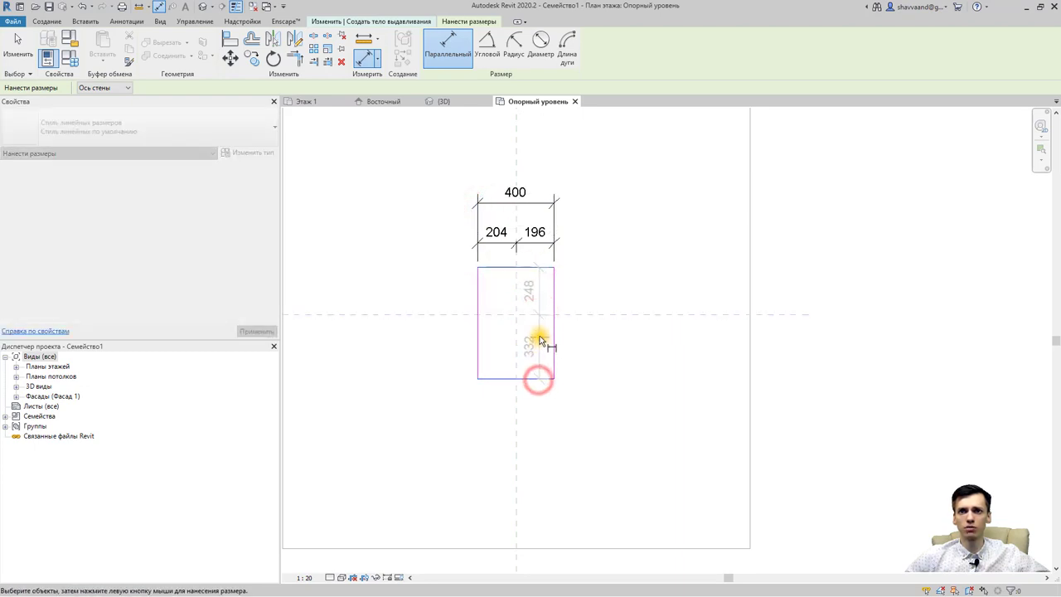
{"action": "left_click", "coordinate": [540, 340]}
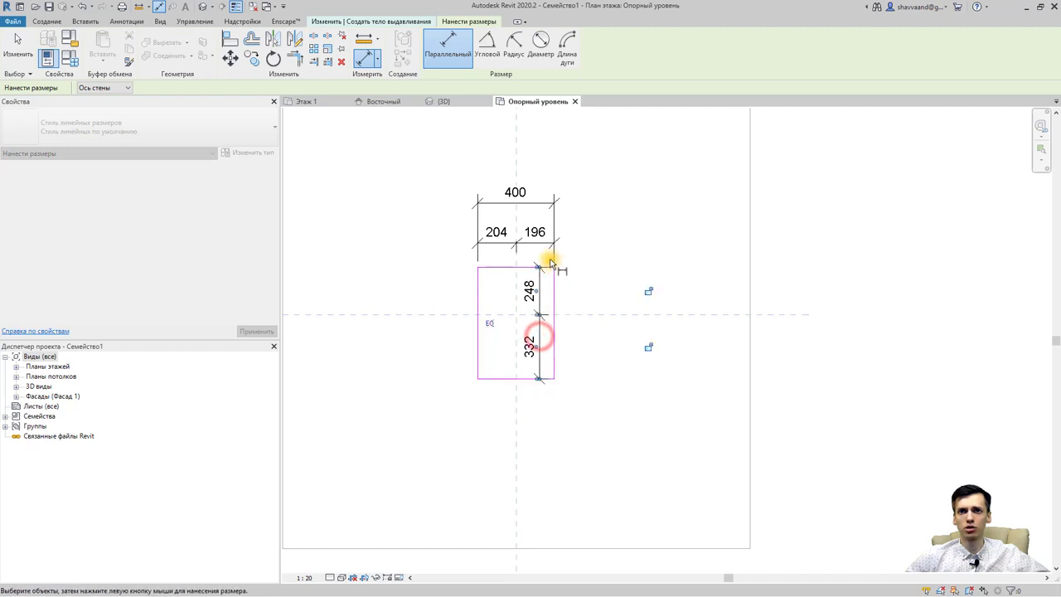
{"action": "left_click", "coordinate": [518, 268]}
{"action": "left_click", "coordinate": [505, 373]}
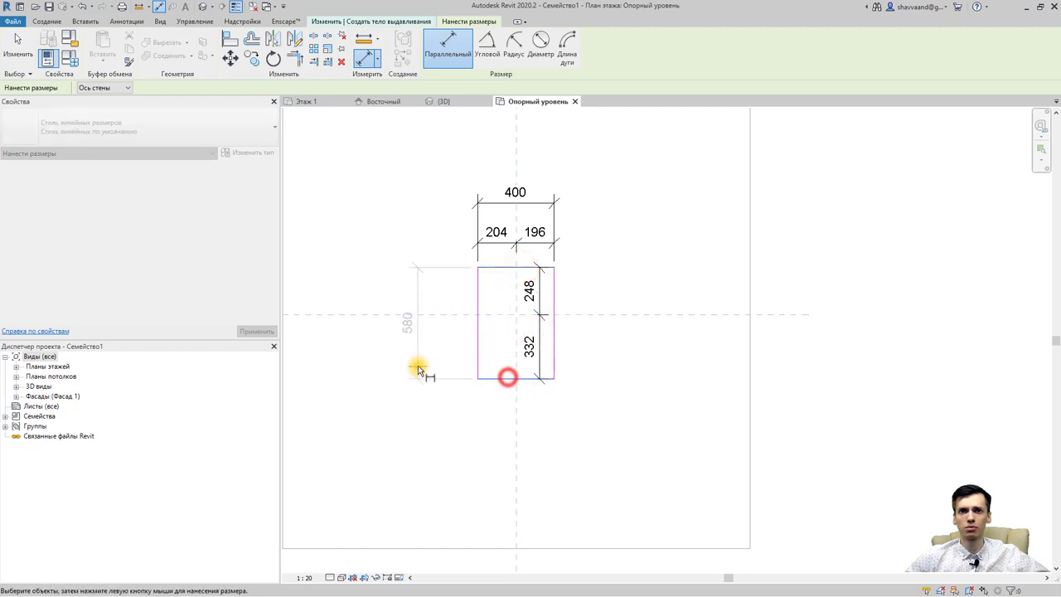
{"action": "left_click", "coordinate": [419, 365]}
{"action": "key", "text": "Escape"}
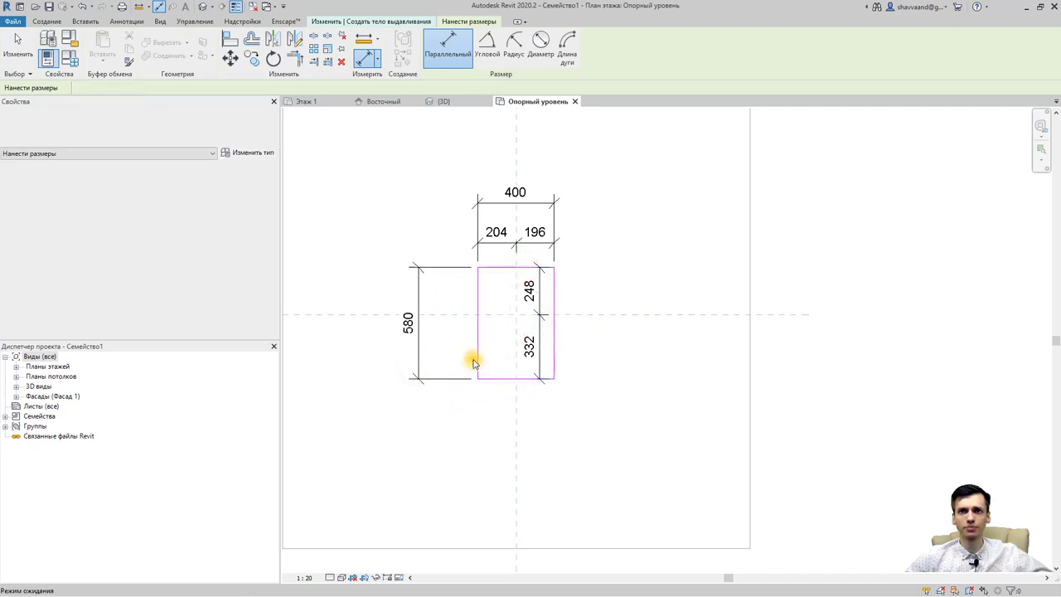
Apply EQ to both dimension chains, centring the rectangle at 392 × 495
{"action": "left_click", "coordinate": [529, 343]}
{"action": "left_click", "coordinate": [489, 324]}
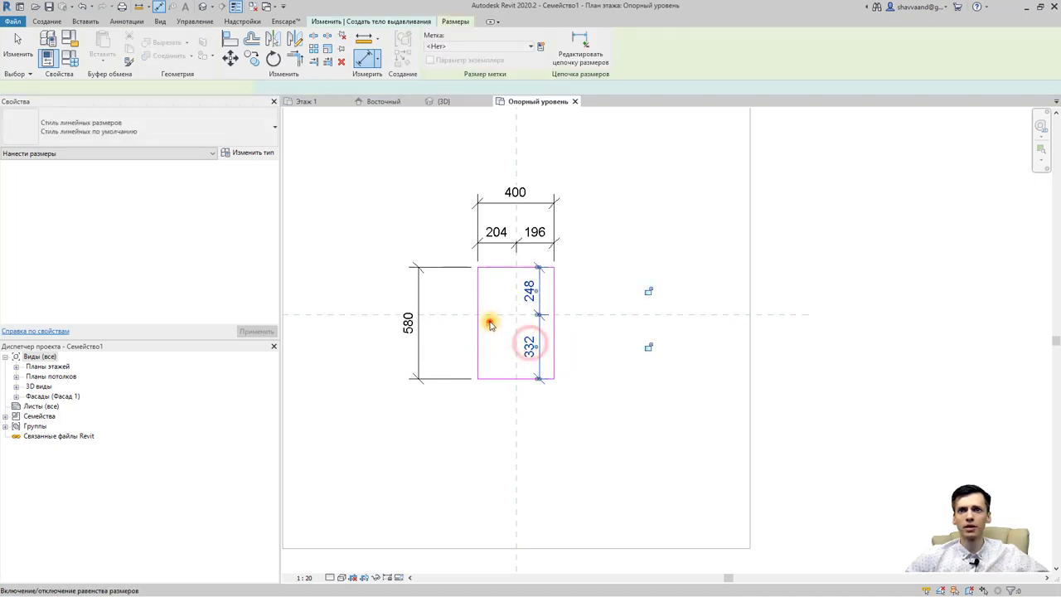
{"action": "left_click", "coordinate": [535, 235]}
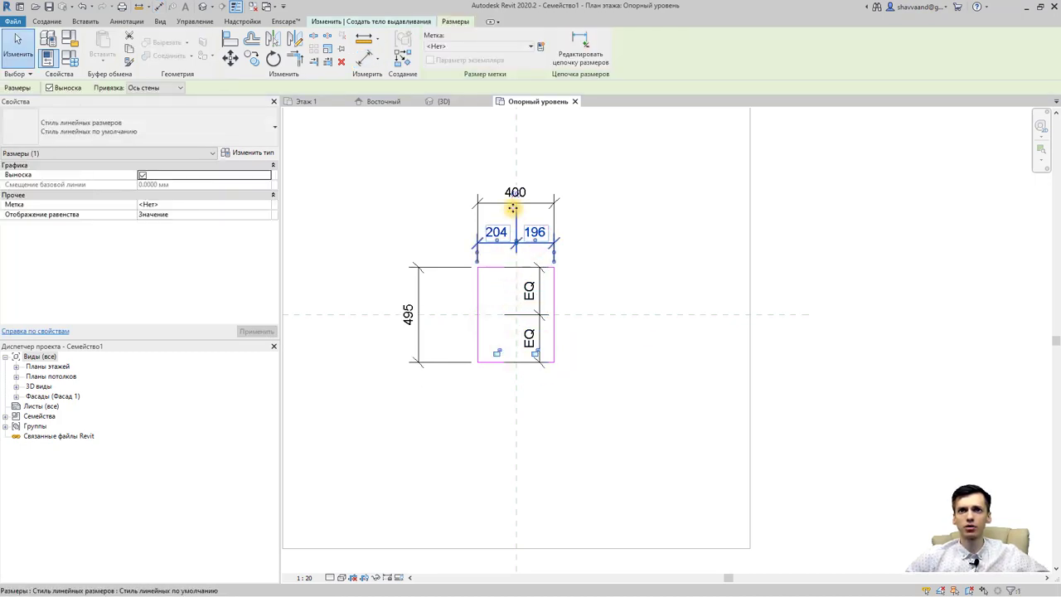
{"action": "left_click", "coordinate": [516, 195]}
Label the 495 depth dimension with a new family parameter named длинна
{"action": "left_click", "coordinate": [417, 324]}
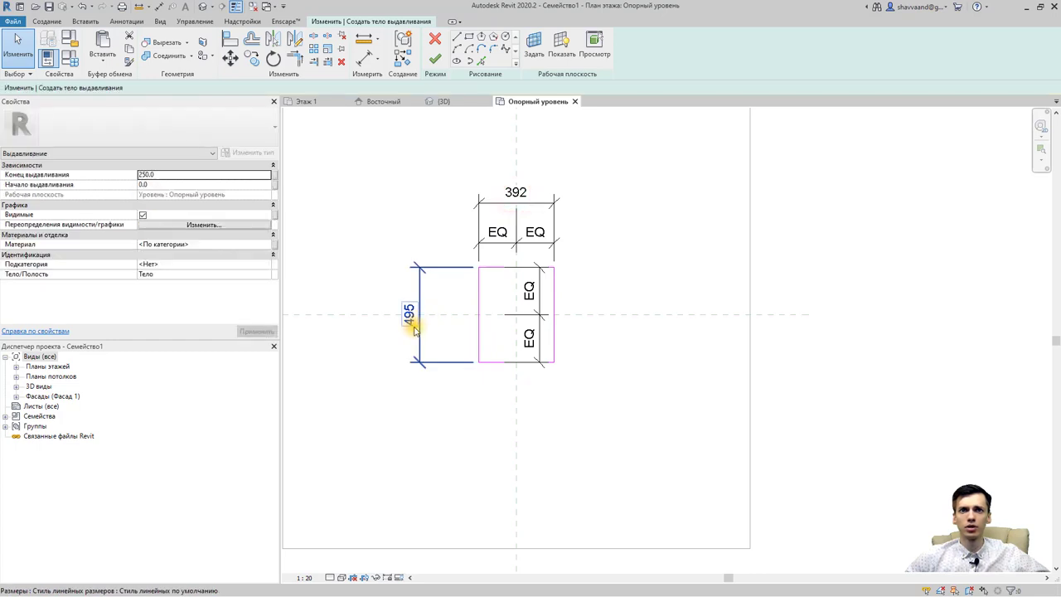
{"action": "left_click", "coordinate": [540, 46]}
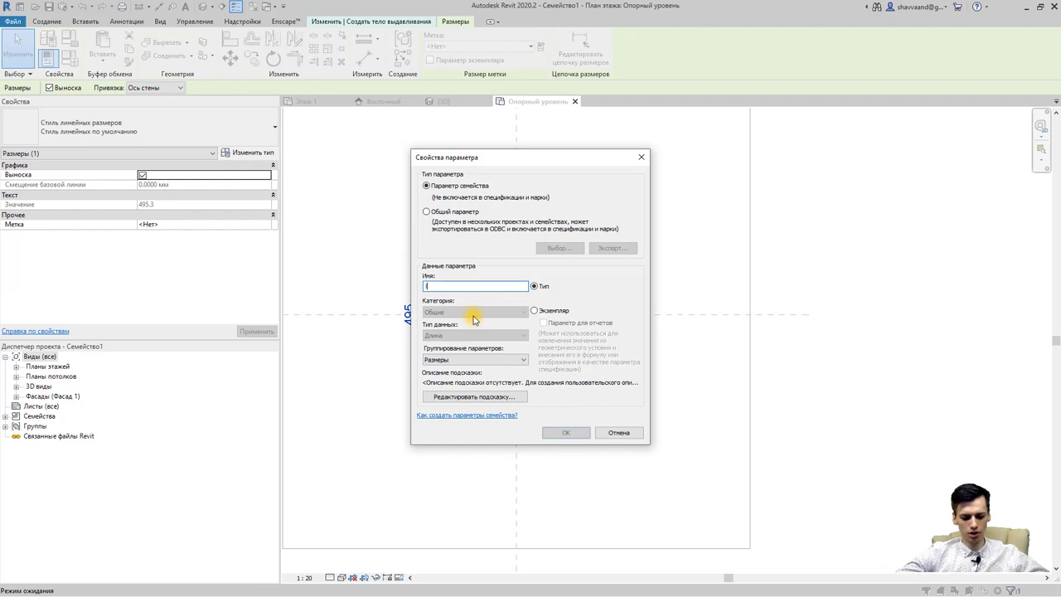
{"action": "type", "text": "lkbyf"}
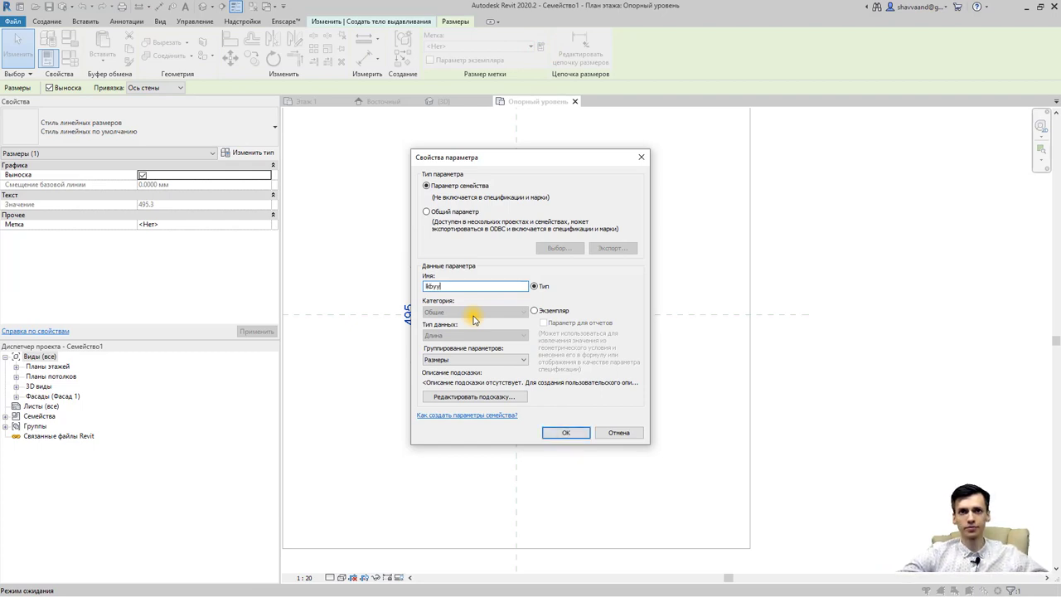
{"action": "type", "text": "lk"}
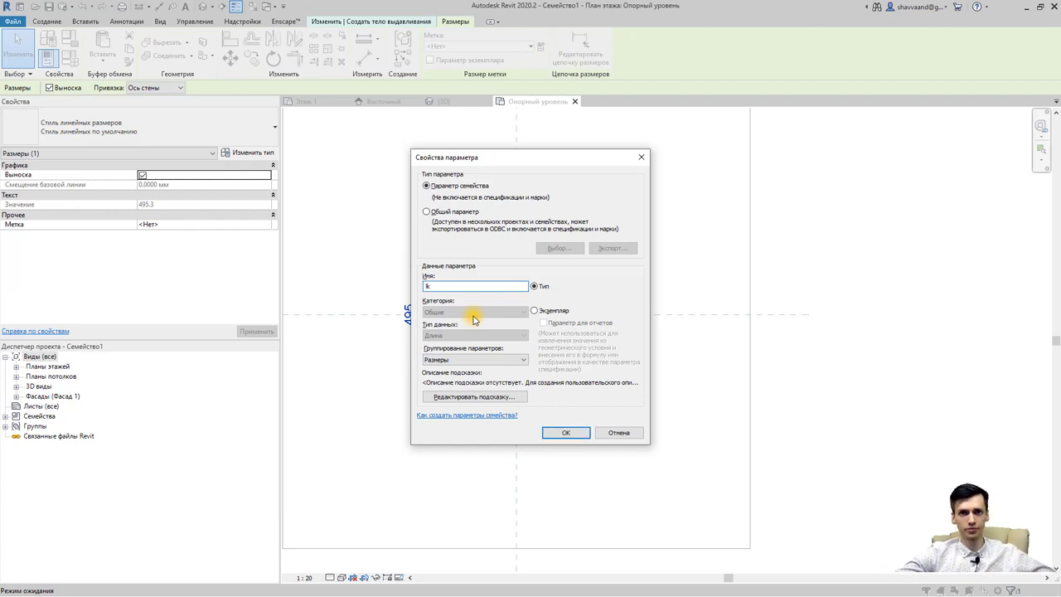
{"action": "key", "text": "BackSpace"}
{"action": "key", "text": "BackSpace"}
{"action": "type", "text": "длинна"}
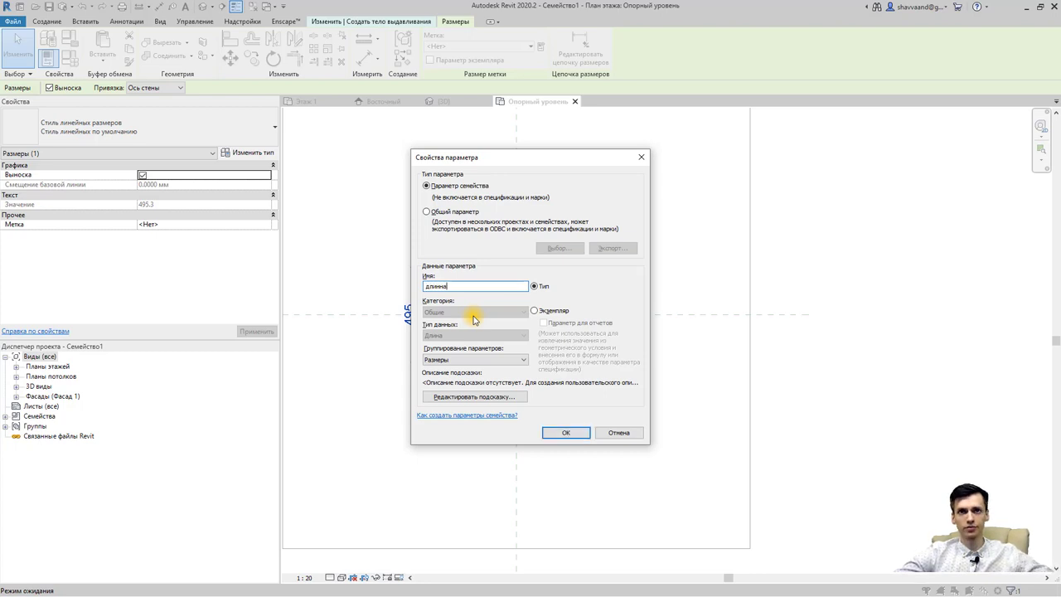
{"action": "key", "text": "Return"}
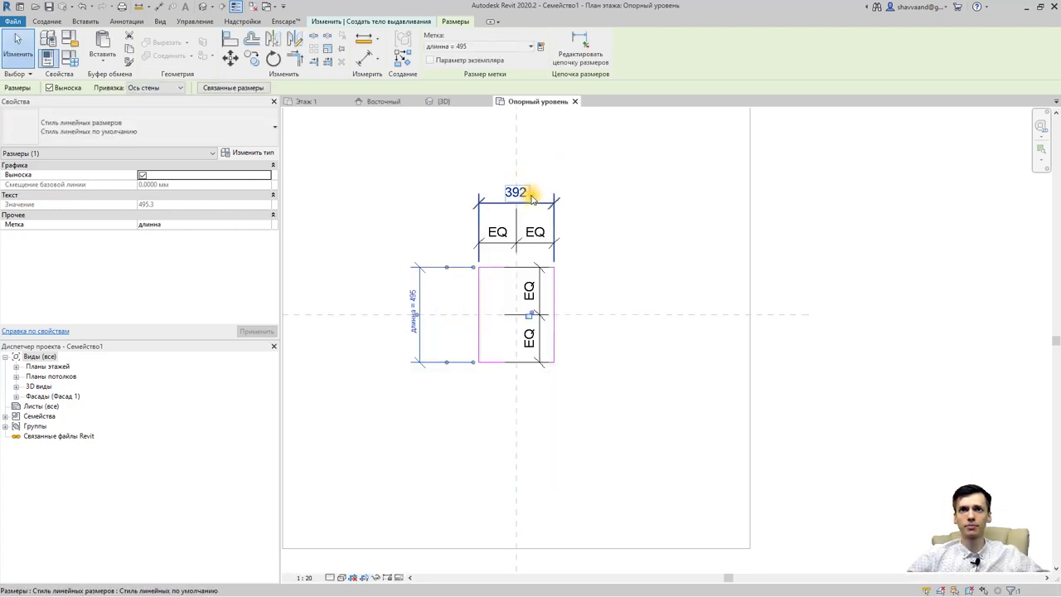
Label the 392 width dimension with a new ширина parameter, dismissing extra dialogs
{"action": "left_click", "coordinate": [530, 196]}
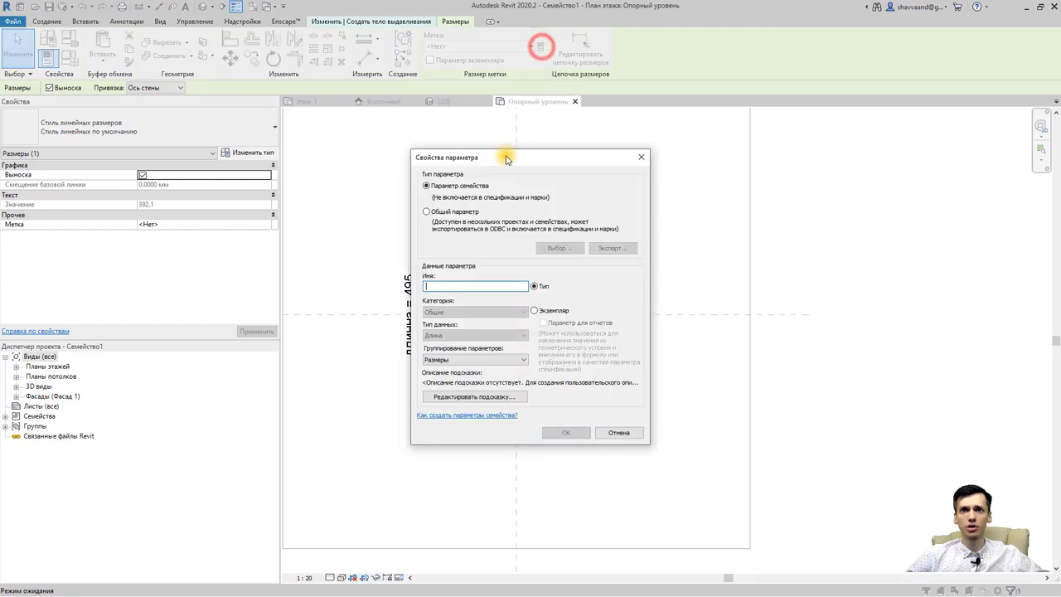
{"action": "type", "text": "ширина"}
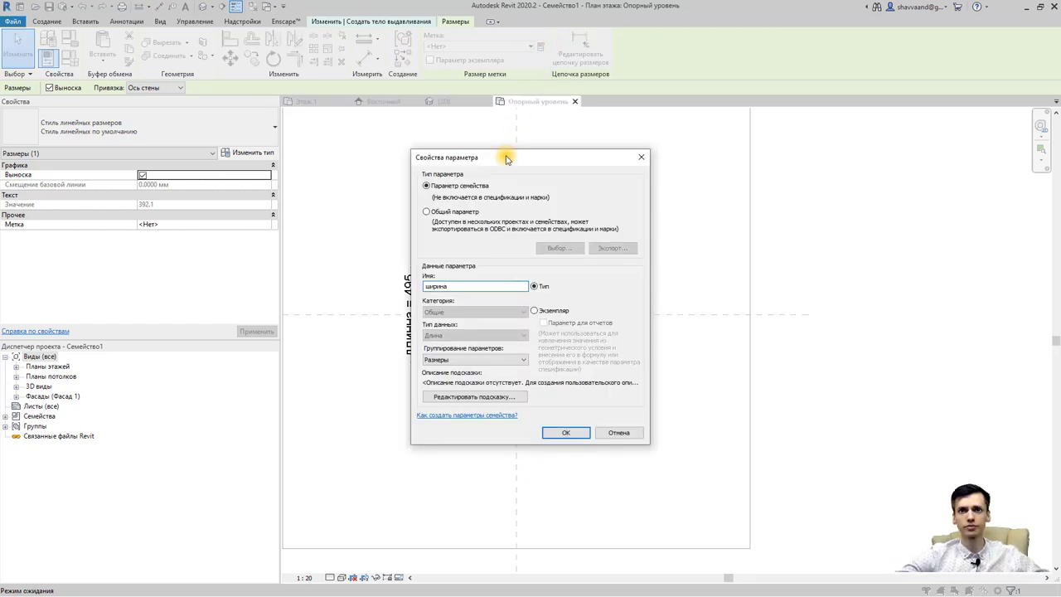
{"action": "key", "text": "Return"}
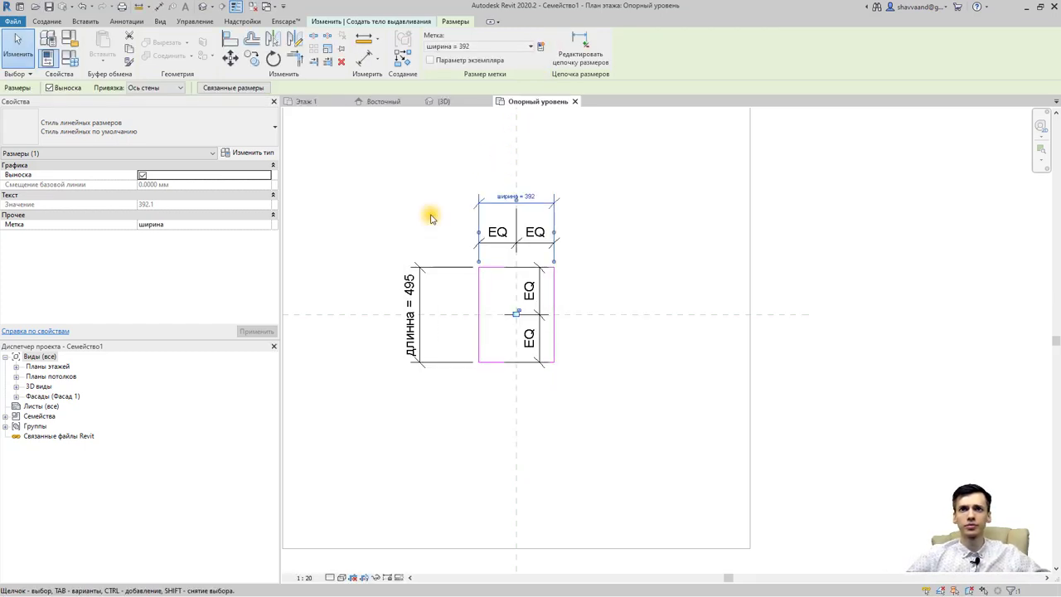
{"action": "left_click", "coordinate": [541, 46]}
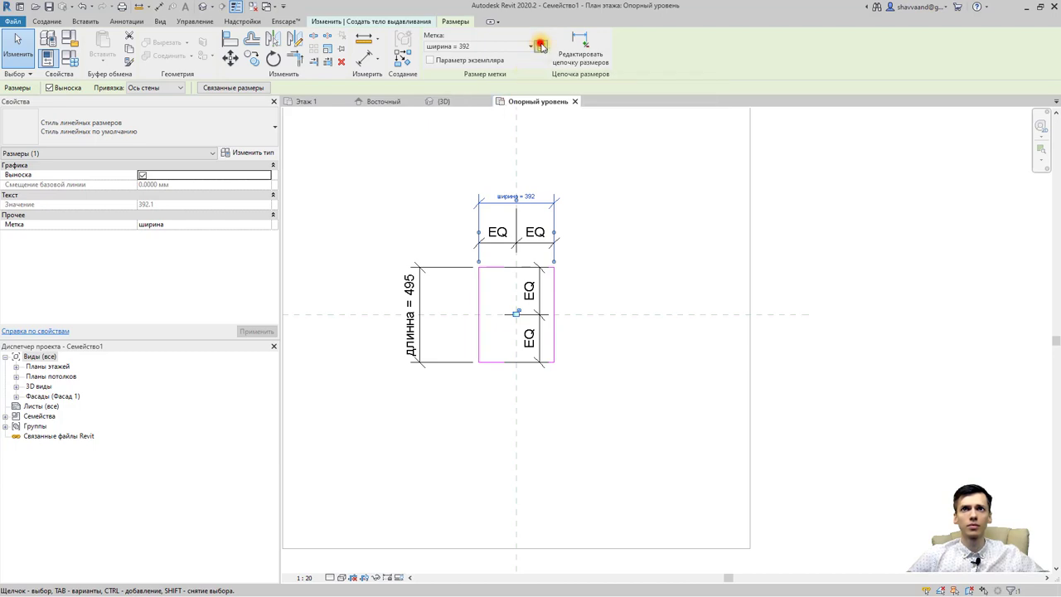
{"action": "key", "text": "Escape"}
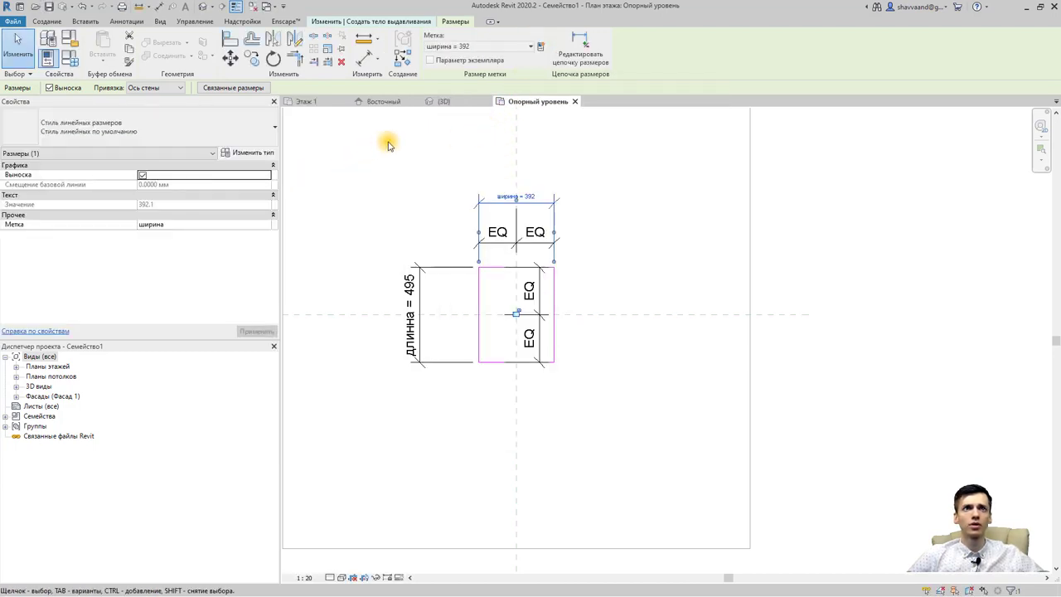
{"action": "left_click", "coordinate": [47, 39]}
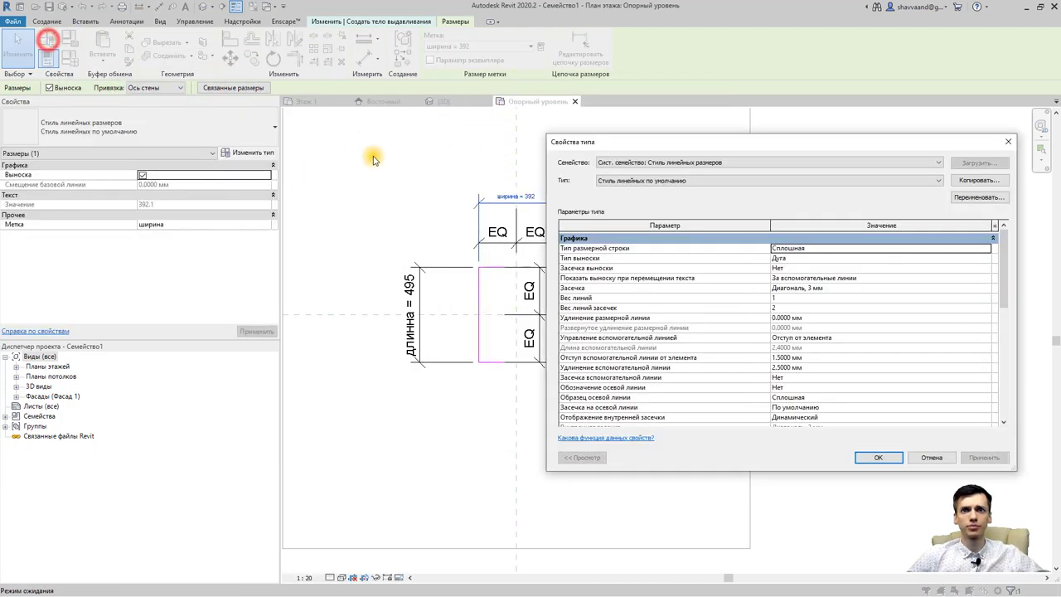
{"action": "key", "text": "Escape"}
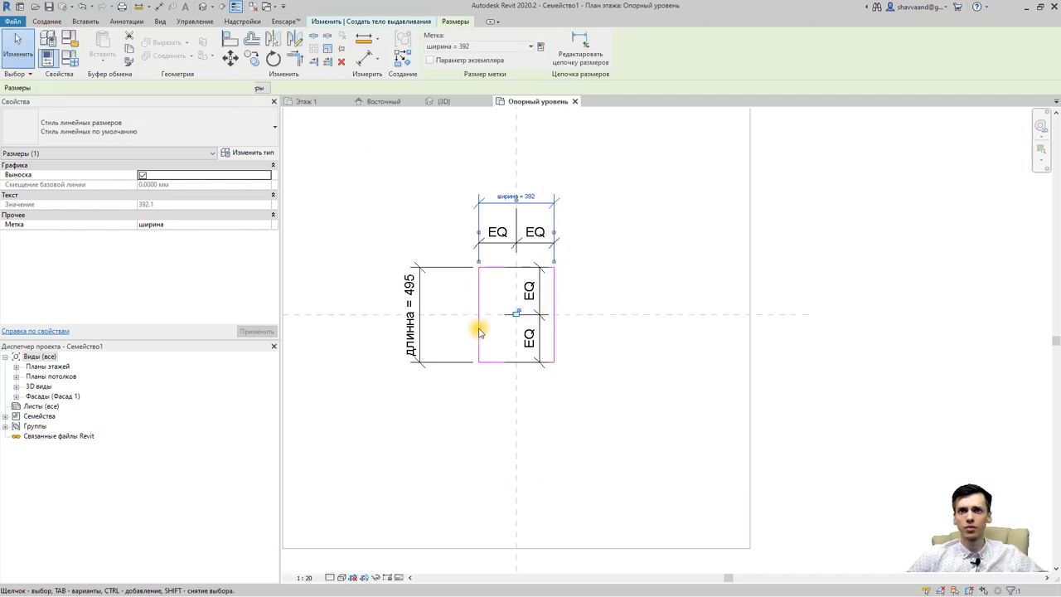
Finish the extrusion sketch and view the small extrusion centred in the Спереди elevation
{"action": "left_click", "coordinate": [494, 338]}
{"action": "left_click", "coordinate": [438, 63]}
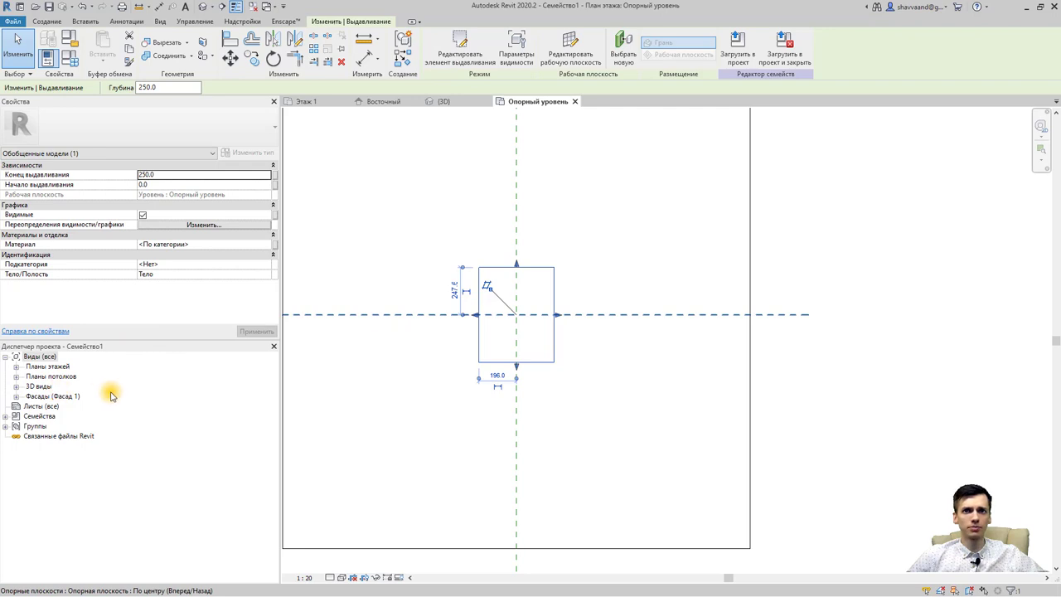
{"action": "left_click", "coordinate": [16, 396]}
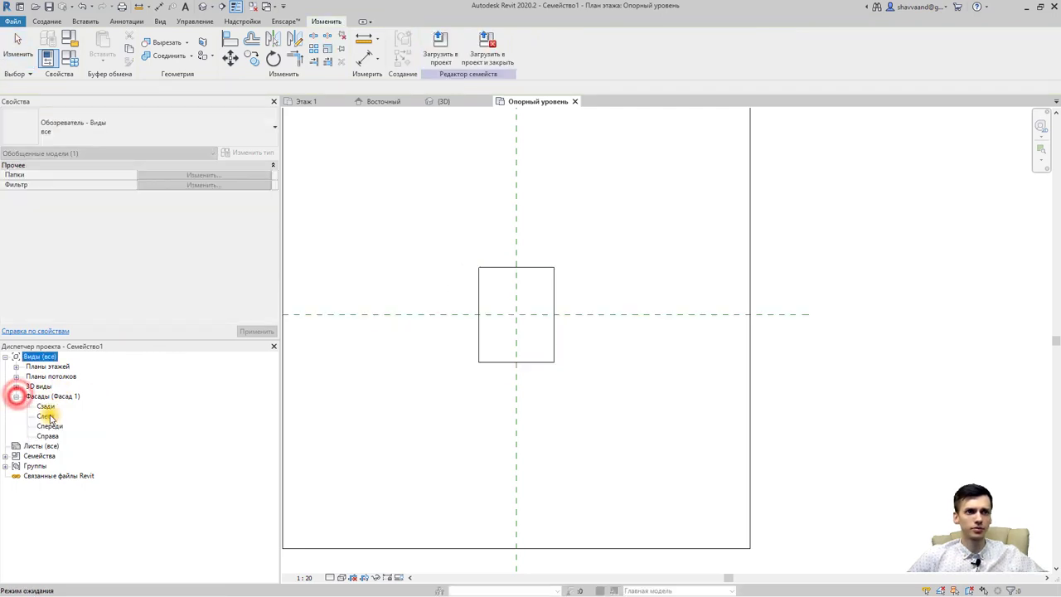
{"action": "double_click", "coordinate": [48, 426]}
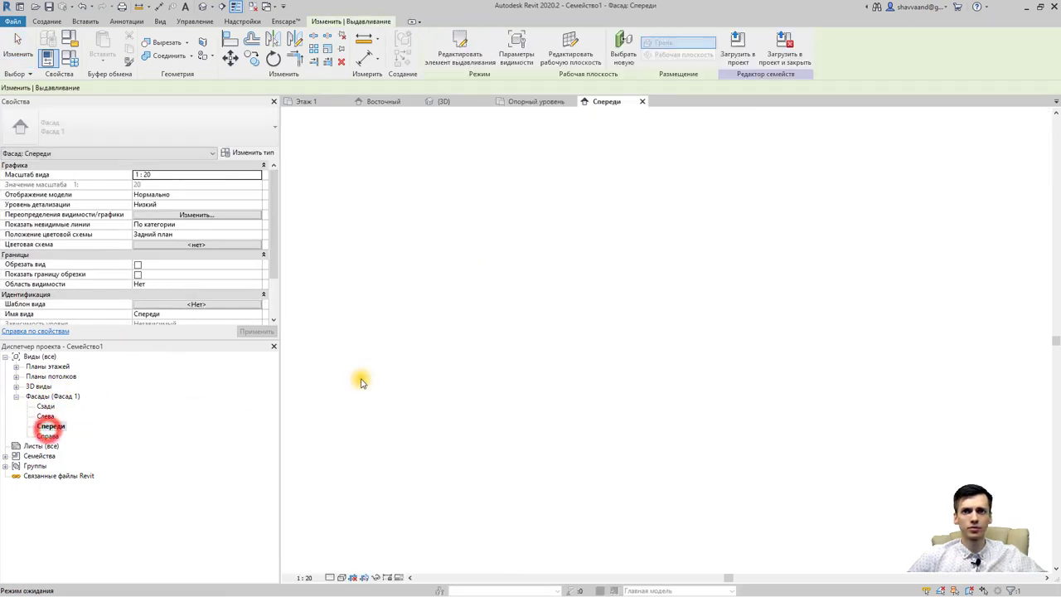
{"action": "middle_click_drag", "start_coordinate": [672, 224], "coordinate": [575, 296]}
{"action": "scroll", "coordinate": [564, 332], "scroll_direction": "up", "scroll_amount": 2}
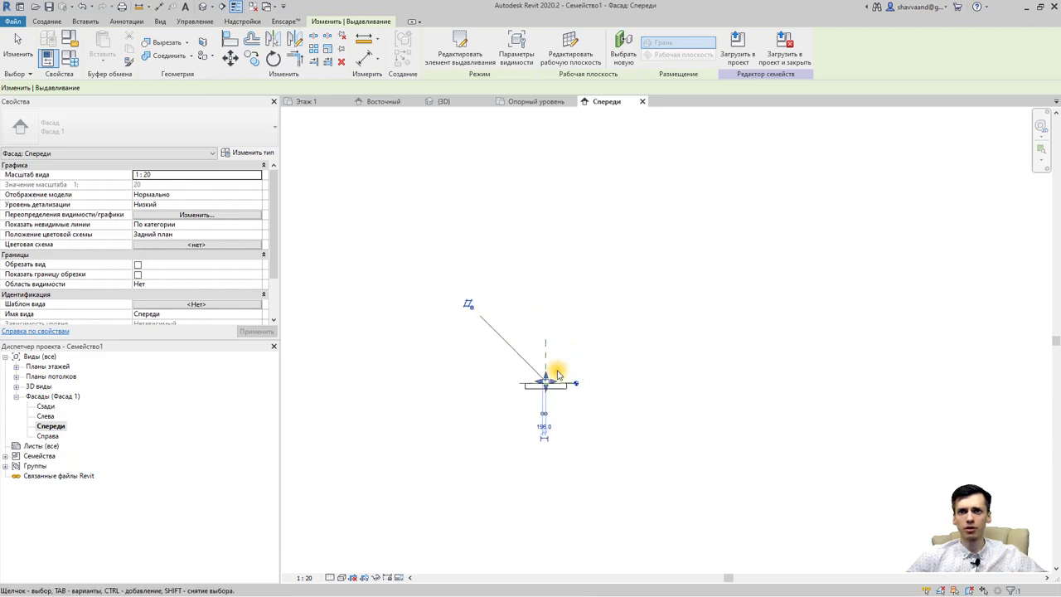
{"action": "scroll", "coordinate": [557, 398], "scroll_direction": "up", "scroll_amount": 2}
{"action": "scroll", "coordinate": [555, 431], "scroll_direction": "up", "scroll_amount": 2}
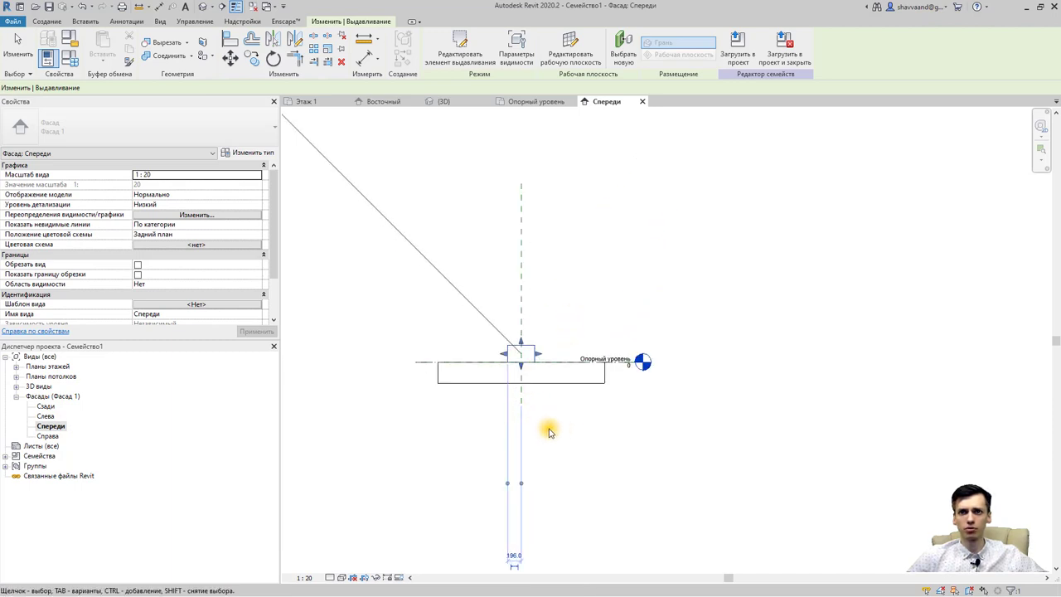
Show the extrusion centred and zoomed in the Слева elevation
{"action": "double_click", "coordinate": [47, 416]}
{"action": "middle_click_drag", "start_coordinate": [676, 141], "coordinate": [572, 305]}
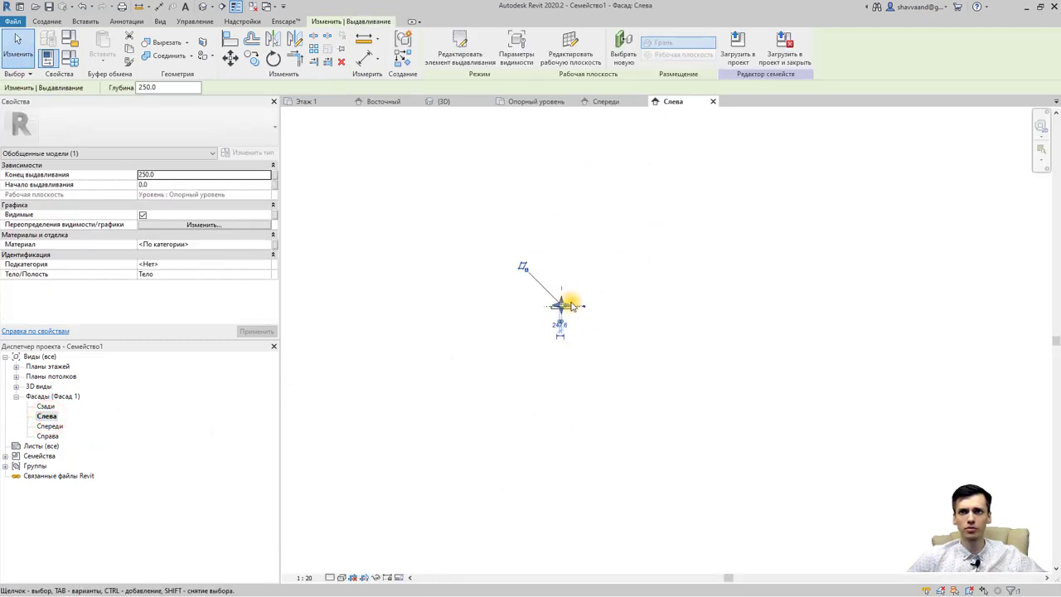
{"action": "scroll", "coordinate": [563, 304], "scroll_direction": "up", "scroll_amount": 3}
{"action": "scroll", "coordinate": [526, 326], "scroll_direction": "up", "scroll_amount": 1}
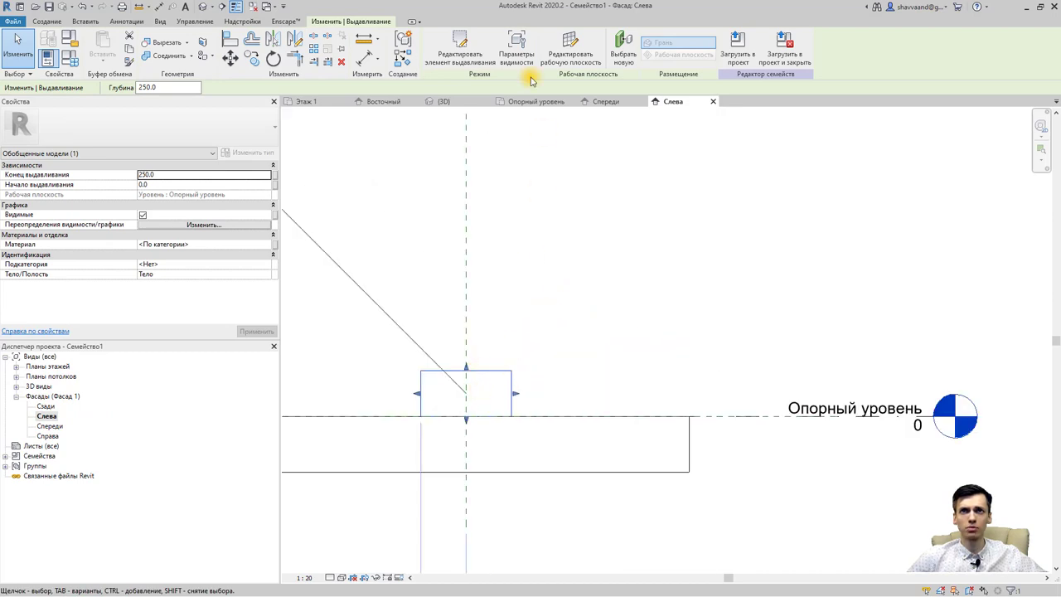
Add an aligned 250 dimension from the extrusion's top edge to the reference level
{"action": "left_click", "coordinate": [370, 63]}
{"action": "left_click", "coordinate": [493, 372]}
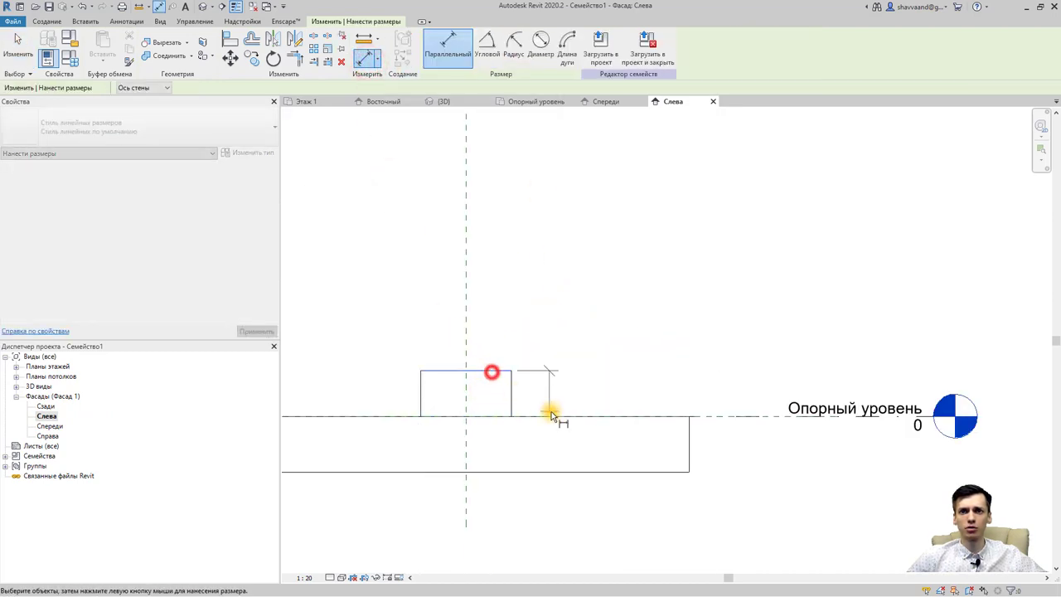
{"action": "left_click", "coordinate": [735, 419]}
{"action": "left_click", "coordinate": [564, 398]}
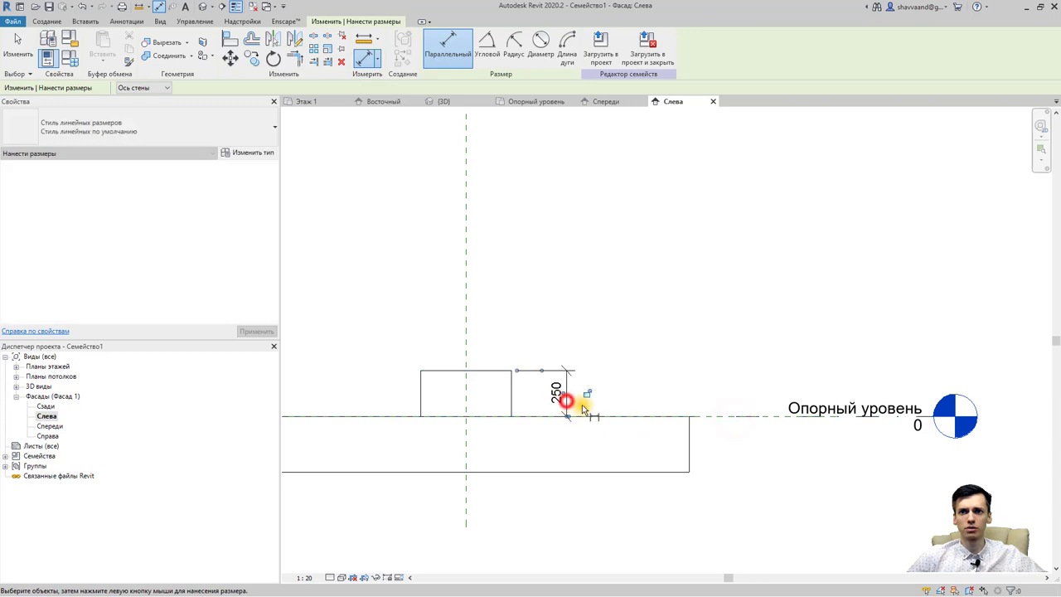
{"action": "key", "text": "Escape"}
Label the 250 dimension with a new family parameter named толщина
{"action": "left_click", "coordinate": [555, 389]}
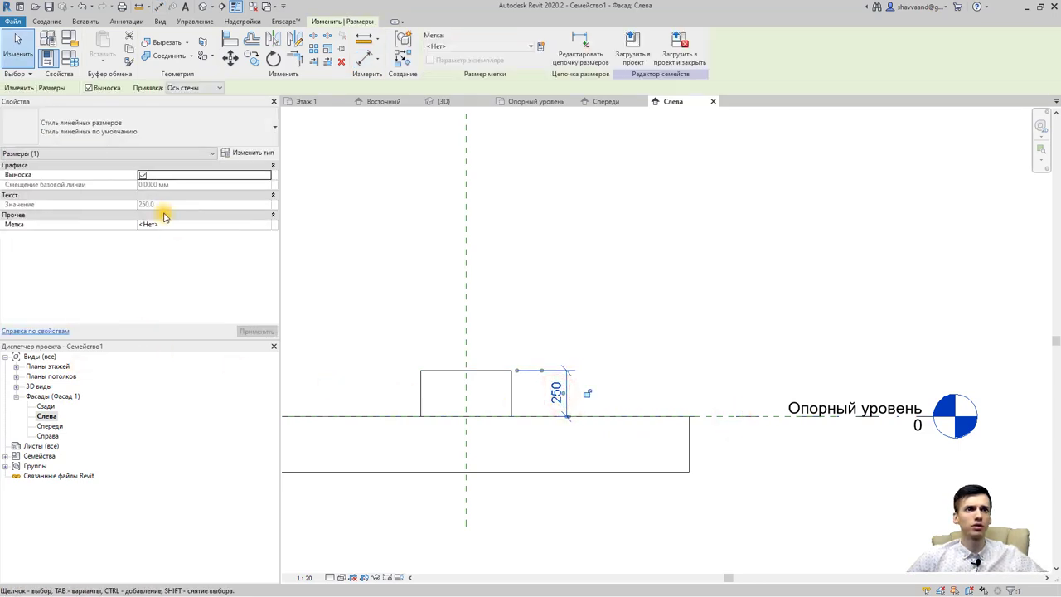
{"action": "left_click", "coordinate": [540, 46]}
{"action": "left_click", "coordinate": [468, 283]}
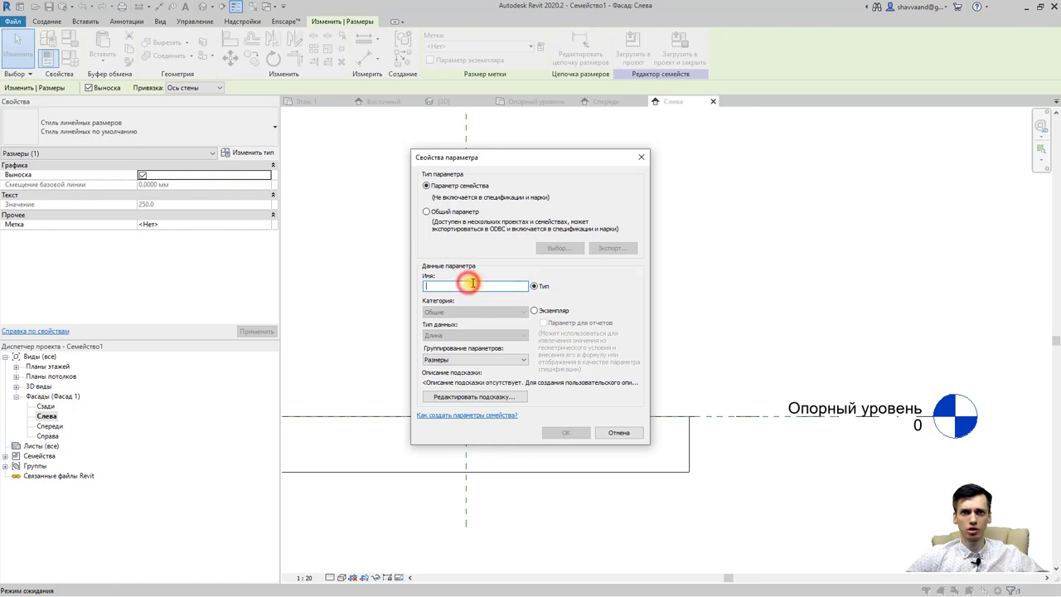
{"action": "type", "text": "толщина"}
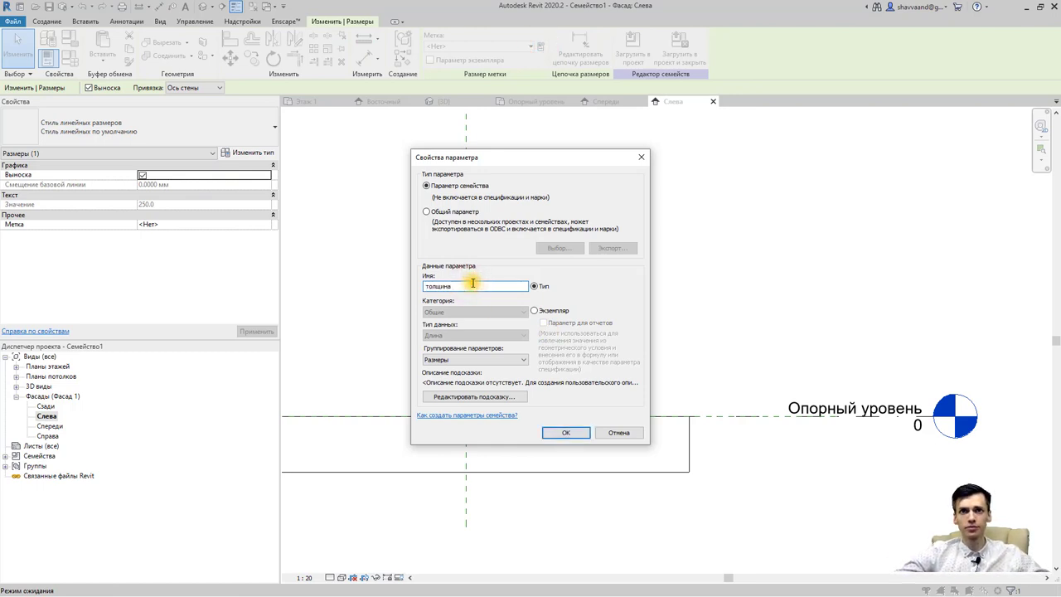
{"action": "key", "text": "Return"}
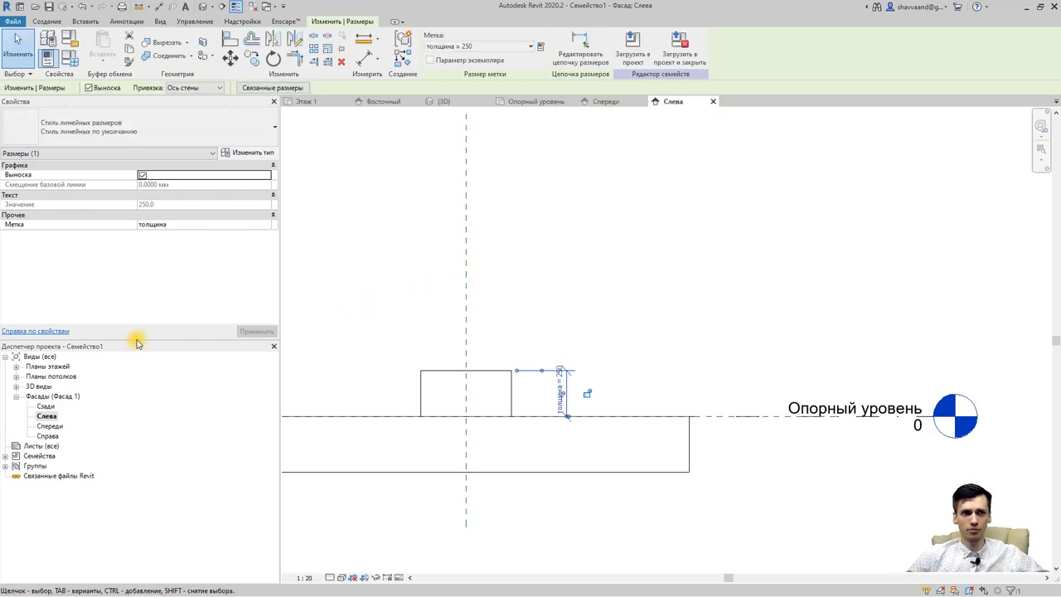
Load Семейство1 into Проект1 from the Опорный уровень plan, then return to the family editor
{"action": "left_click", "coordinate": [16, 366]}
{"action": "double_click", "coordinate": [58, 376]}
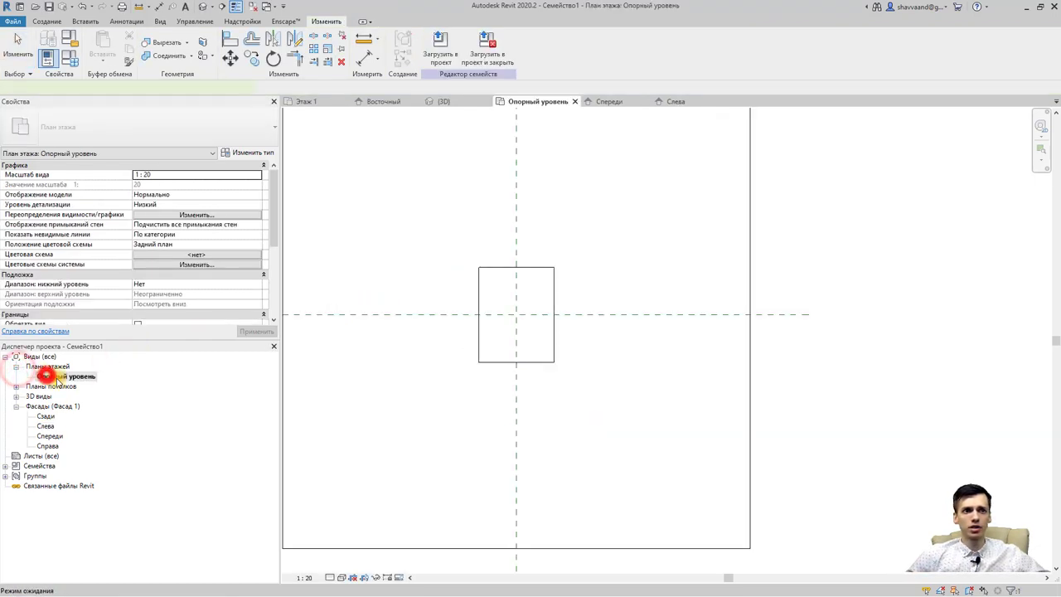
{"action": "scroll", "coordinate": [537, 334], "scroll_direction": "up", "scroll_amount": 3}
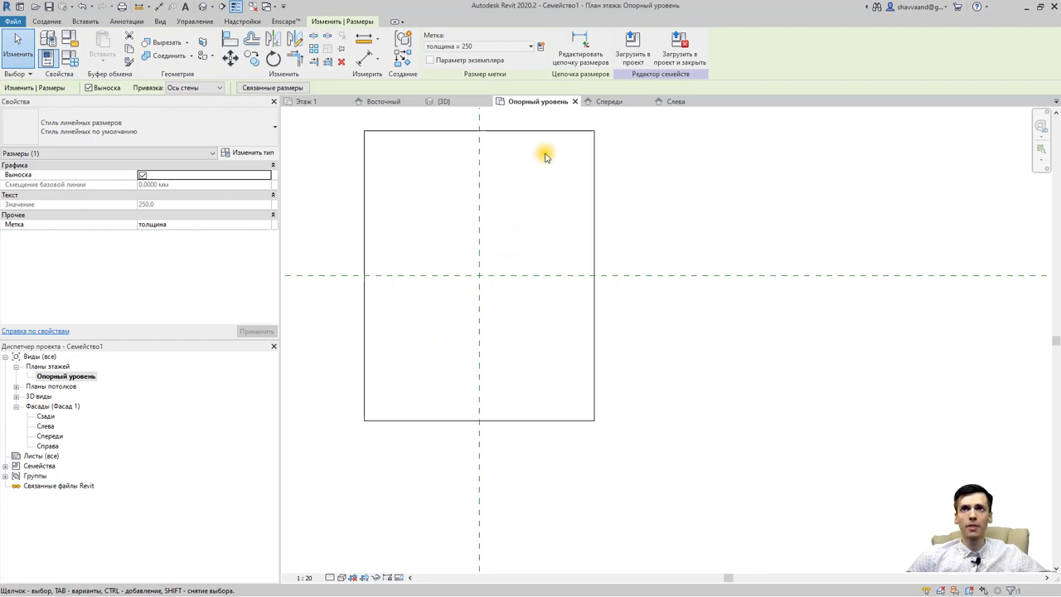
{"action": "left_click", "coordinate": [631, 55]}
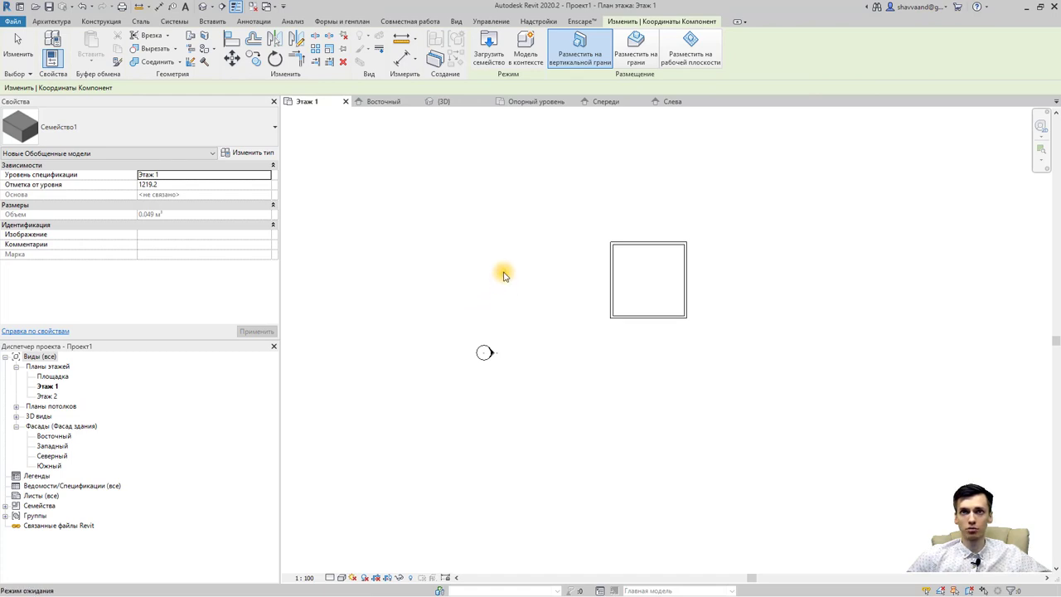
{"action": "left_click", "coordinate": [539, 101]}
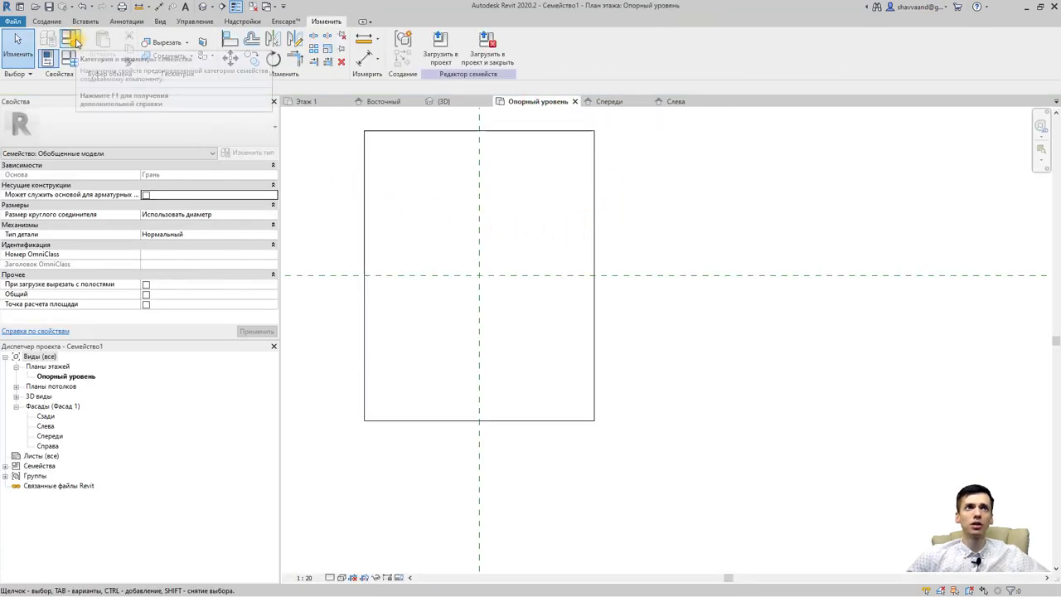
Set the family sizes to длинна 250, толщина 120 and ширина 5
{"action": "left_click", "coordinate": [71, 62]}
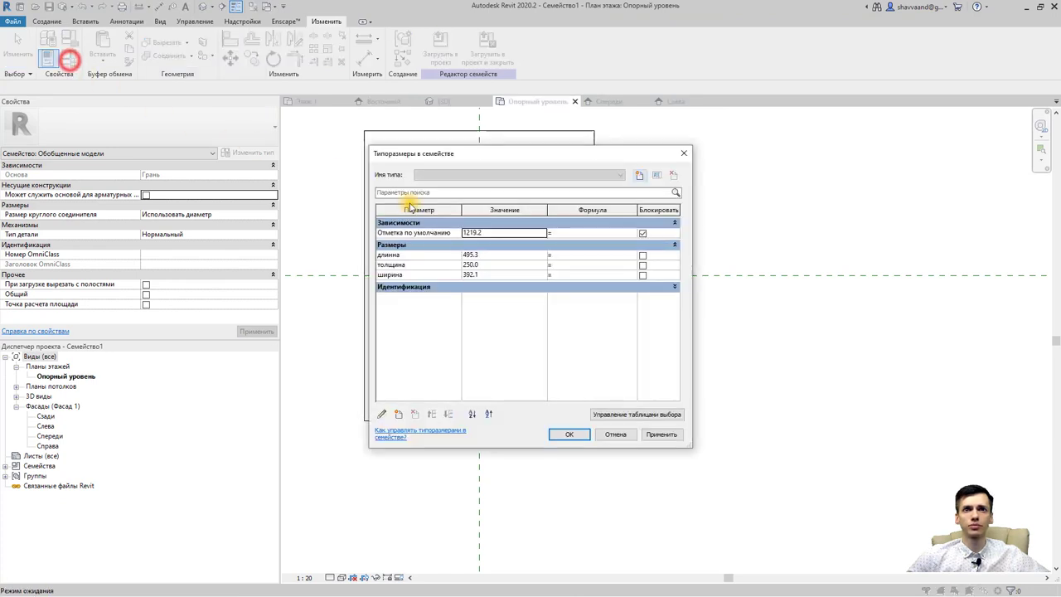
{"action": "left_click", "coordinate": [489, 257]}
{"action": "left_click_drag", "start_coordinate": [489, 257], "coordinate": [462, 257]}
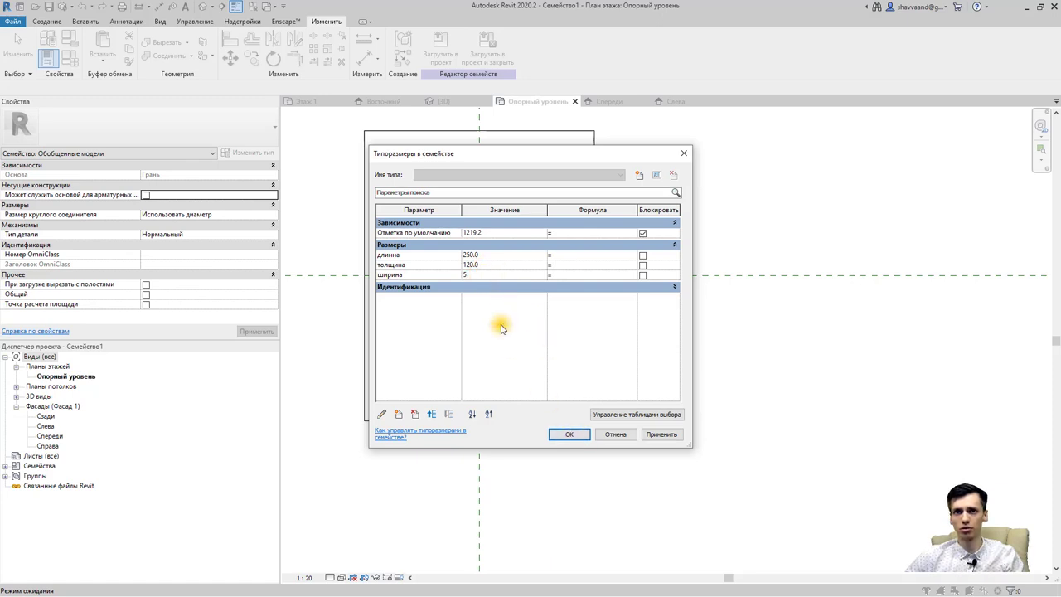
{"action": "left_click", "coordinate": [570, 435]}
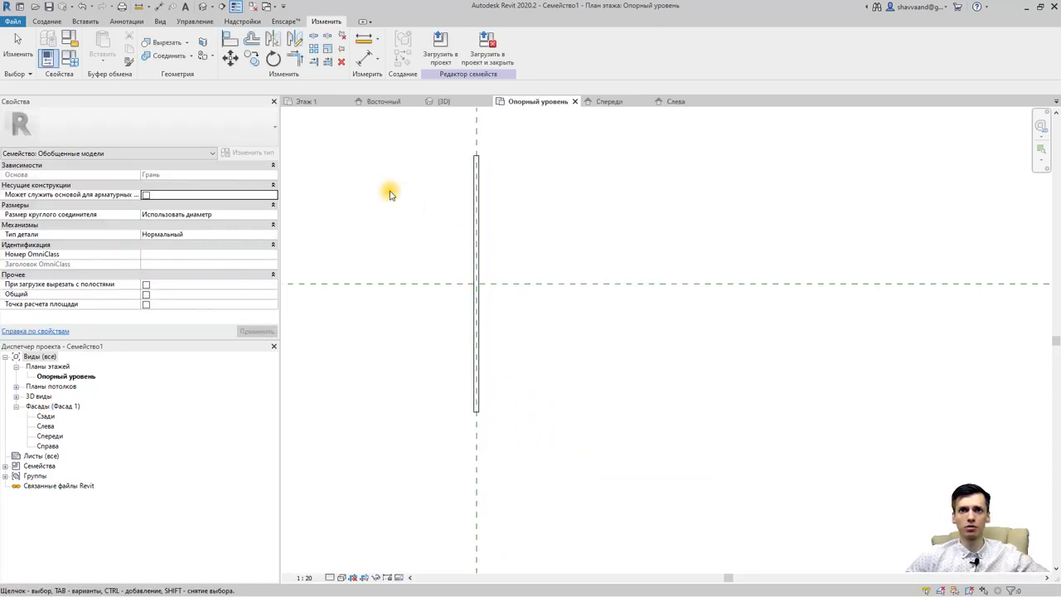
Switch the family category from Обобщенные модели to Каркас несущий
{"action": "left_click", "coordinate": [51, 21]}
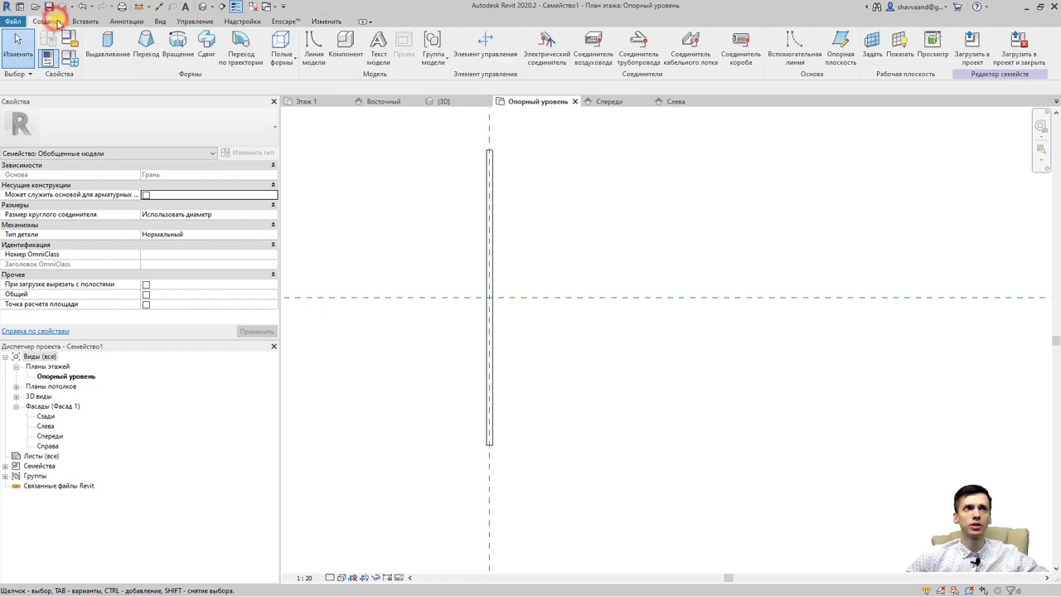
{"action": "left_click", "coordinate": [69, 38]}
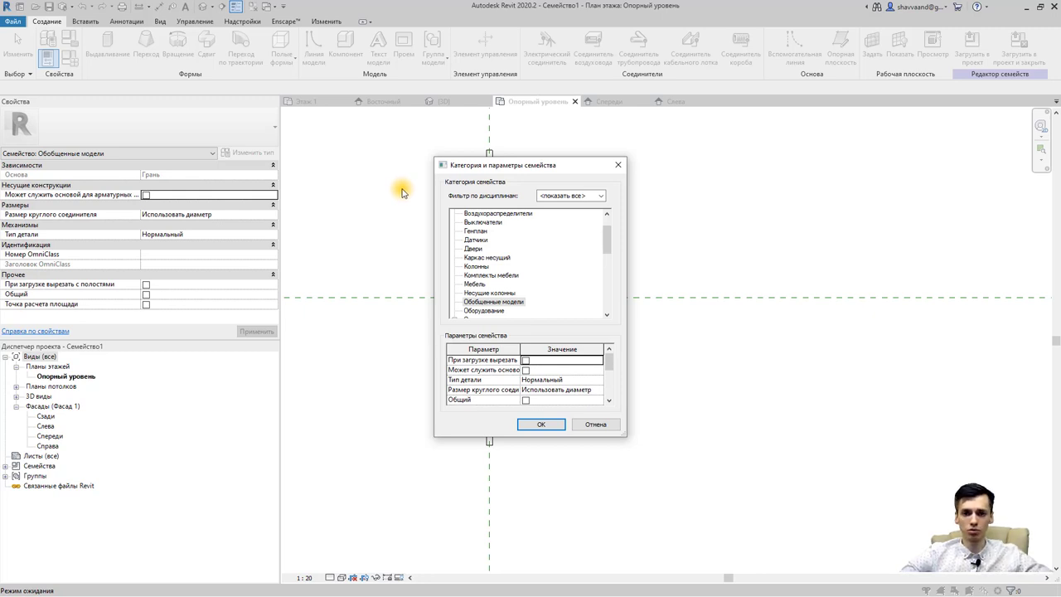
{"action": "left_click", "coordinate": [617, 168]}
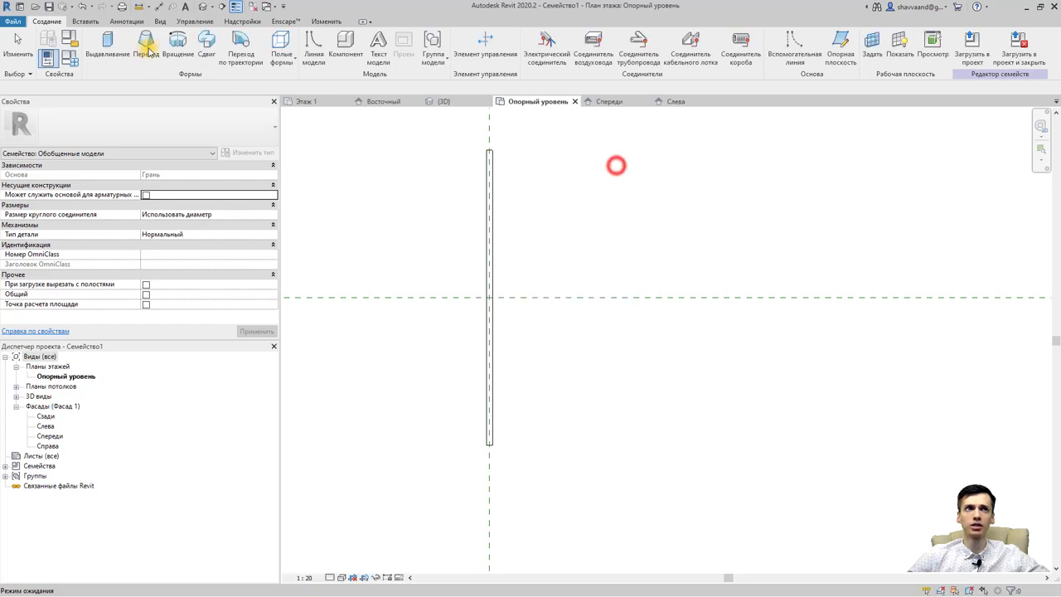
{"action": "left_click", "coordinate": [70, 39]}
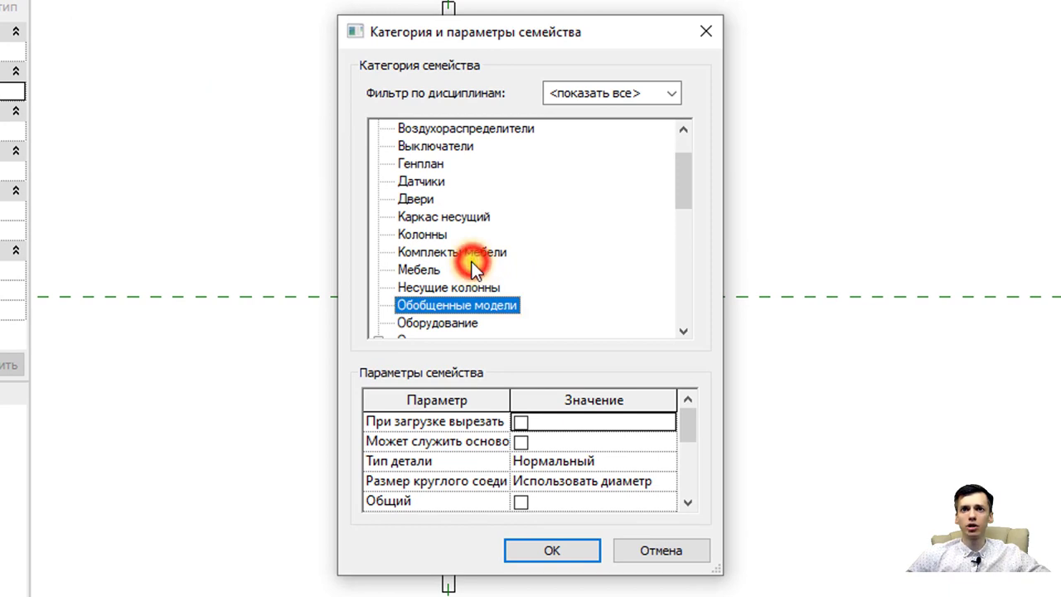
{"action": "scroll", "coordinate": [472, 264], "scroll_direction": "up", "scroll_amount": 1}
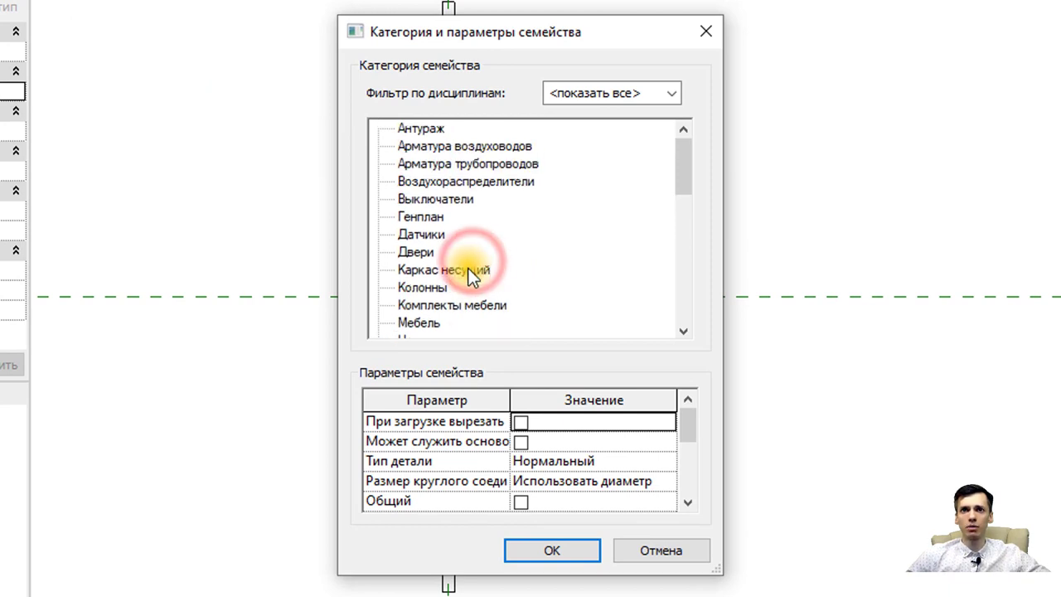
{"action": "scroll", "coordinate": [470, 270], "scroll_direction": "down", "scroll_amount": 1}
{"action": "left_click", "coordinate": [458, 216]}
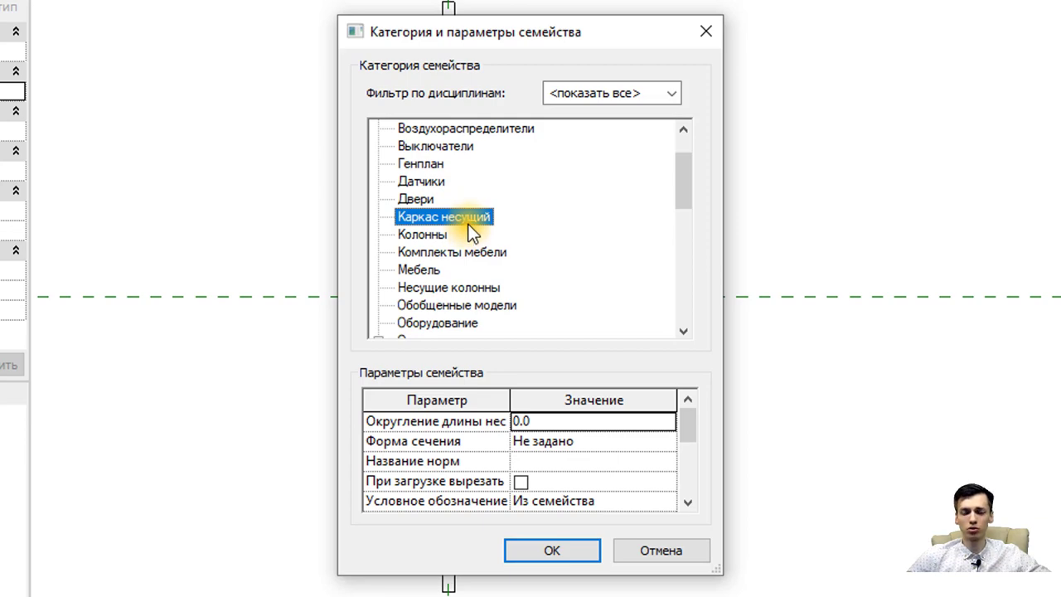
{"action": "left_click", "coordinate": [555, 552]}
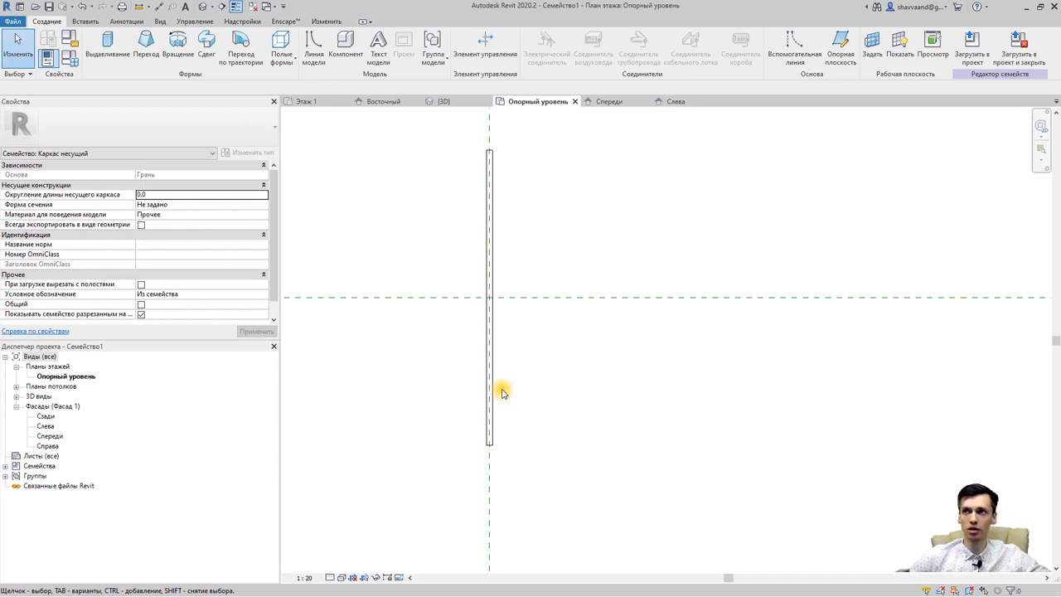
Load the family into Проект1, replacing the existing version and its parameter values
{"action": "left_click", "coordinate": [1018, 43]}
{"action": "left_click", "coordinate": [614, 251]}
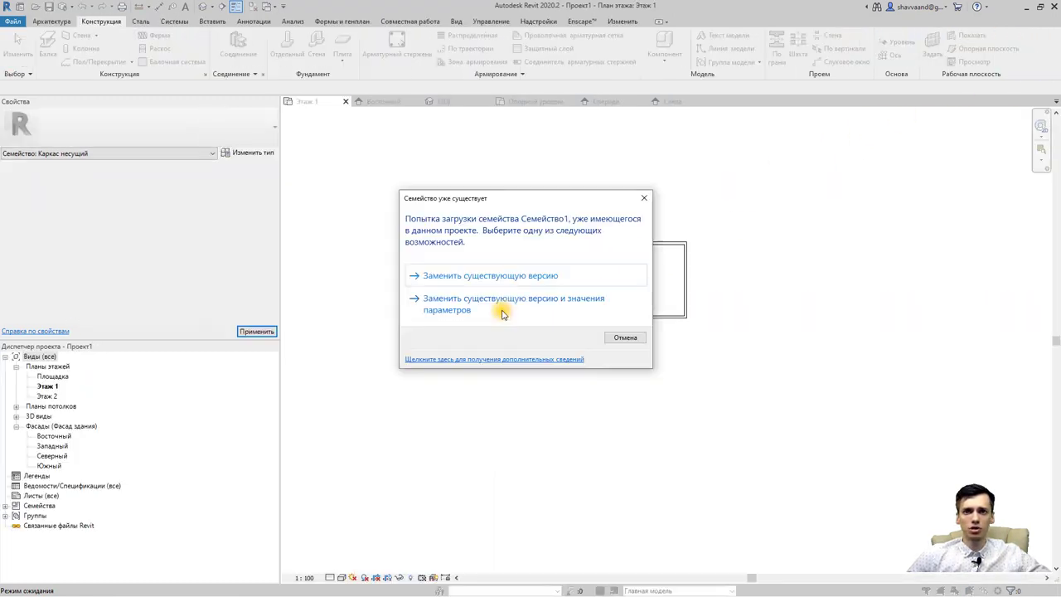
{"action": "left_click", "coordinate": [503, 305]}
{"action": "scroll", "coordinate": [632, 290], "scroll_direction": "up", "scroll_amount": 1}
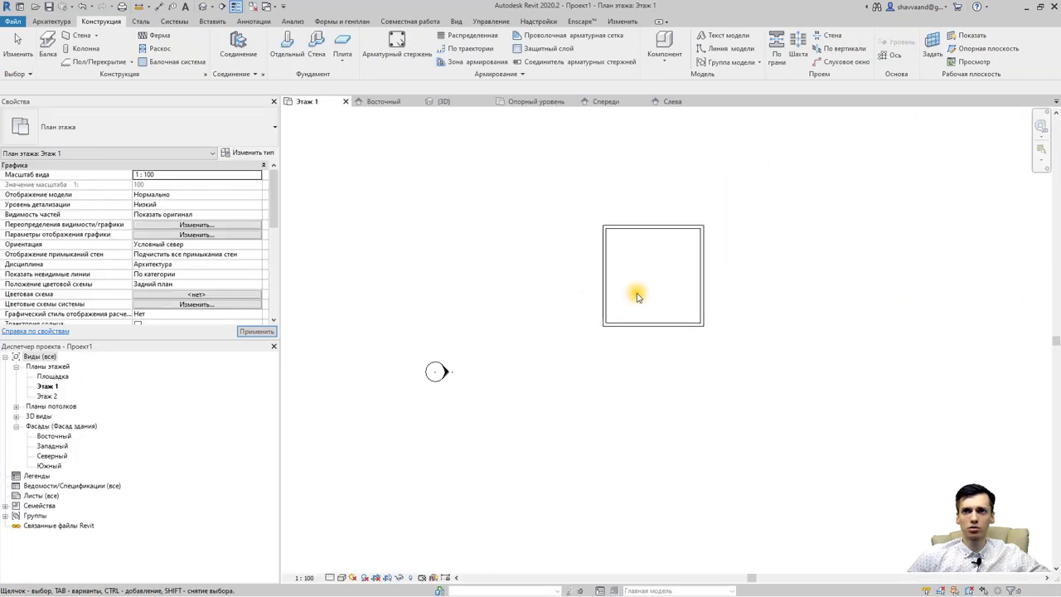
{"action": "scroll", "coordinate": [630, 300], "scroll_direction": "up", "scroll_amount": 2}
{"action": "middle_click_drag", "start_coordinate": [629, 300], "coordinate": [566, 297]}
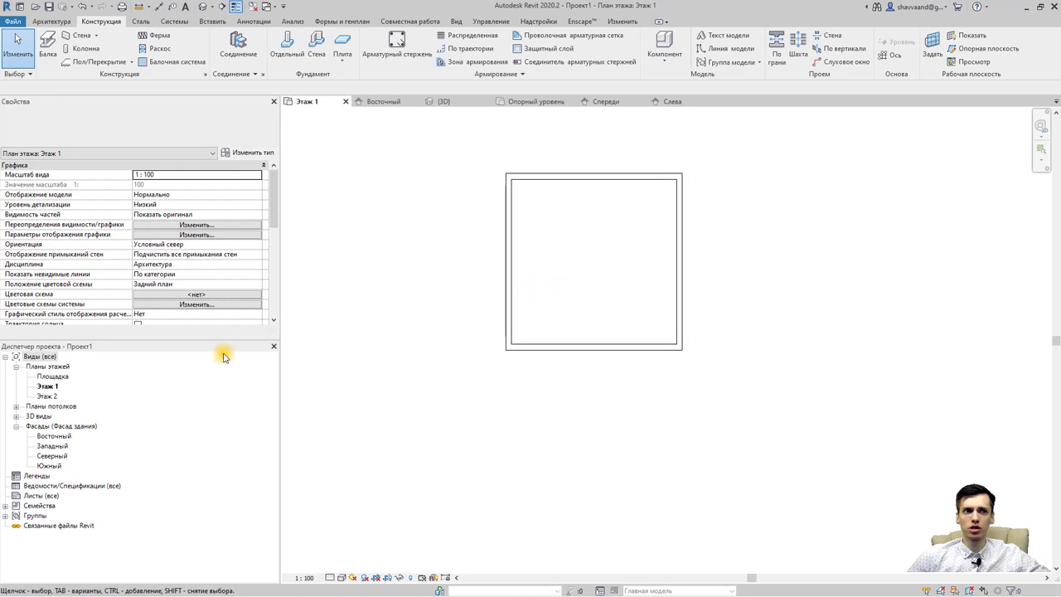
Expand Families > Каркас несущий > Семейство1 in the Project Browser to reveal its type
{"action": "left_click", "coordinate": [6, 505]}
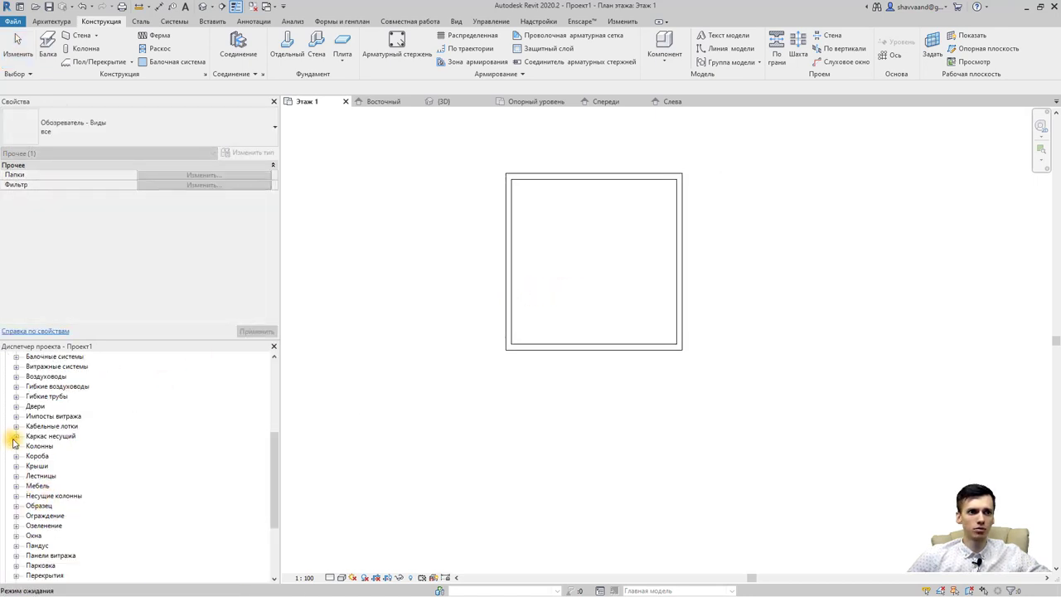
{"action": "left_click", "coordinate": [16, 437]}
{"action": "left_click", "coordinate": [54, 466]}
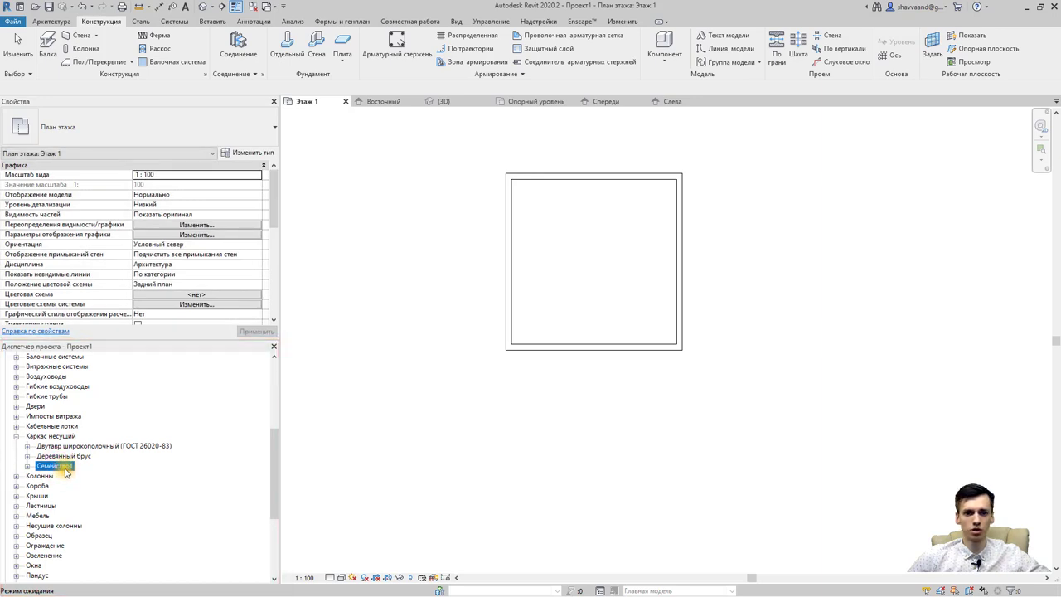
{"action": "right_click", "coordinate": [65, 471]}
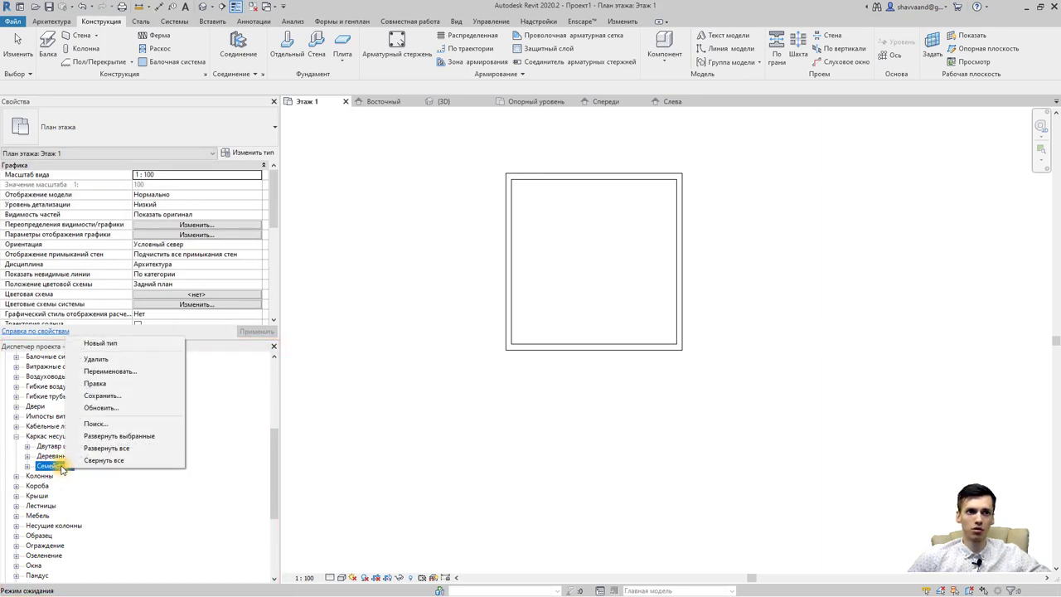
{"action": "right_click", "coordinate": [58, 470]}
{"action": "right_click", "coordinate": [56, 464]}
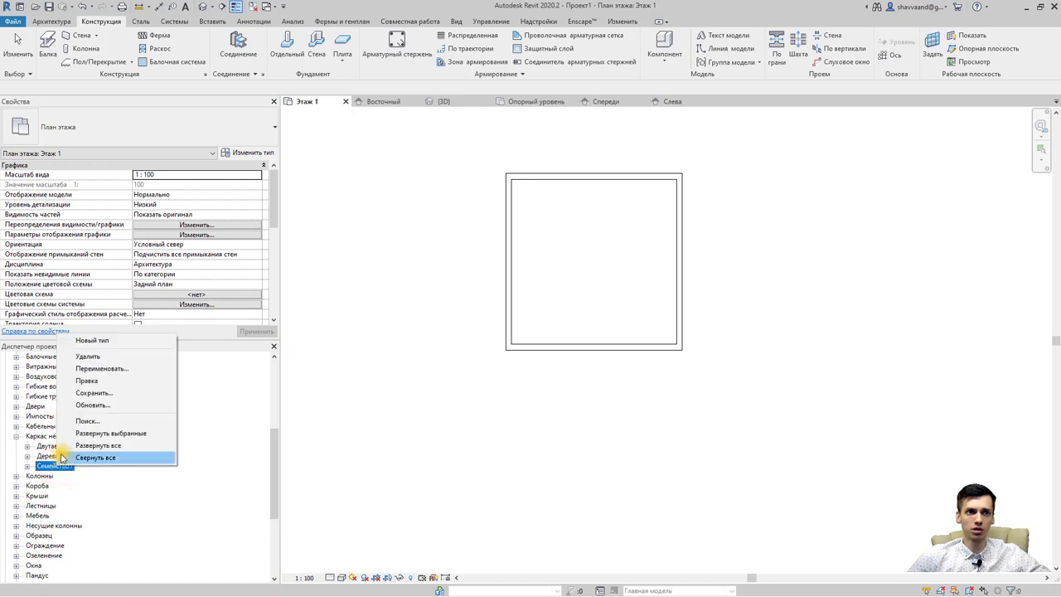
{"action": "key", "text": "Escape"}
{"action": "left_click", "coordinate": [27, 466]}
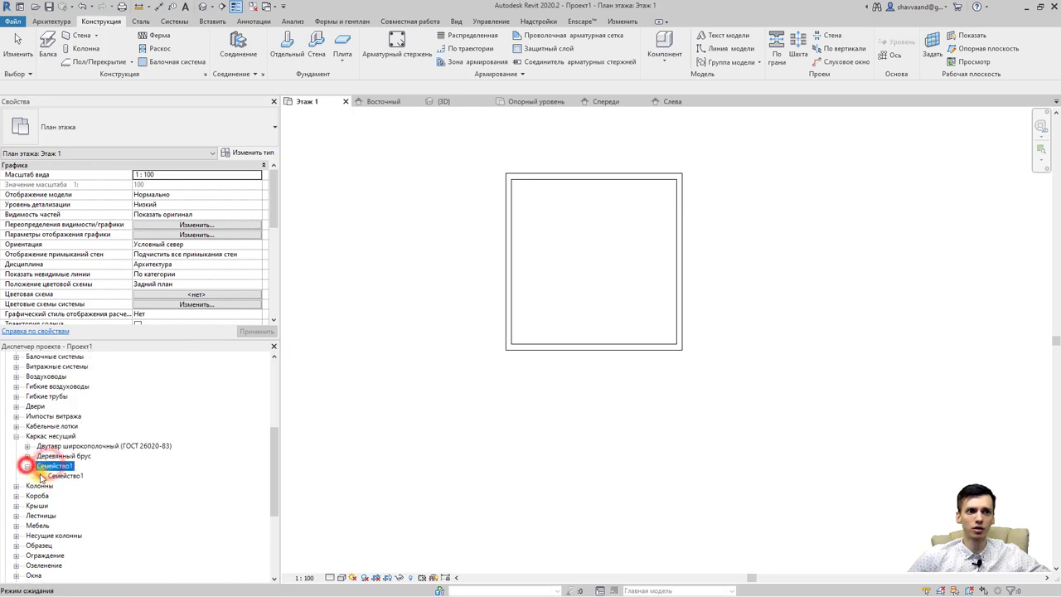
{"action": "right_click", "coordinate": [58, 476]}
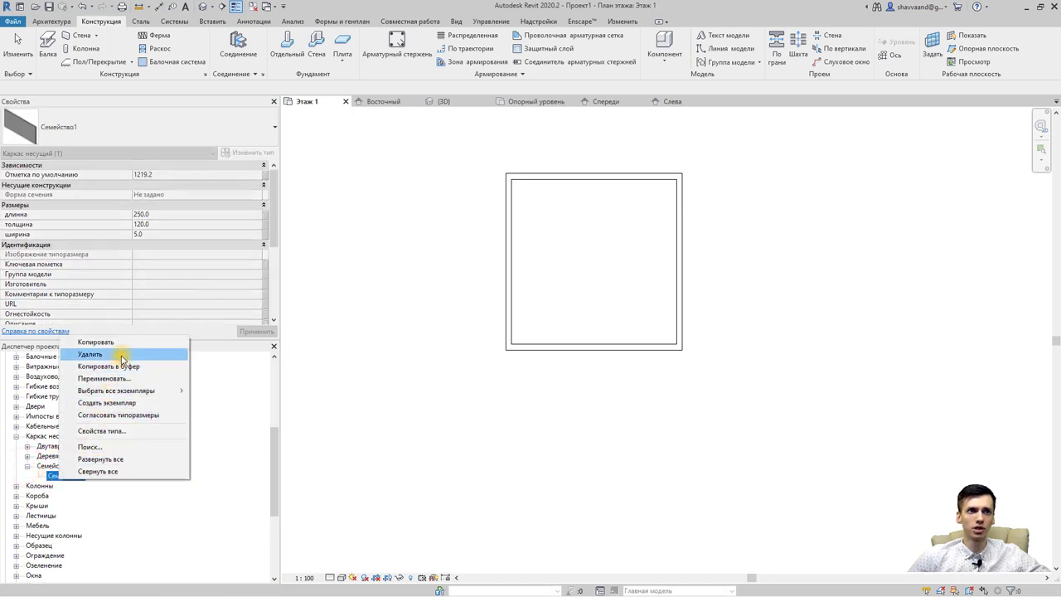
{"action": "left_click", "coordinate": [52, 477]}
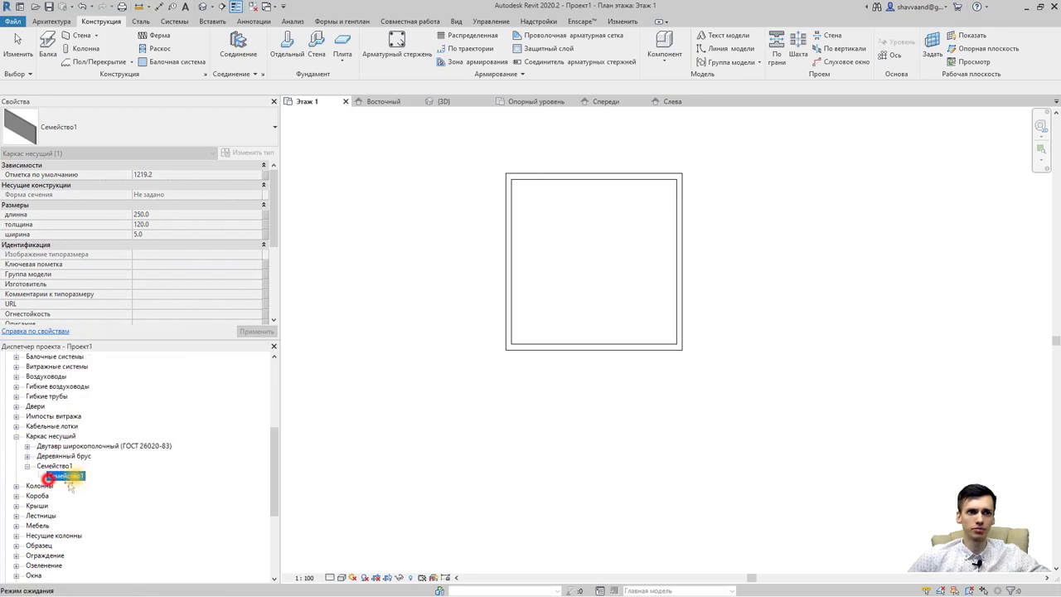
Switch to the {3D} view and orbit to look down on the wall-plate frame
{"action": "scroll", "coordinate": [489, 365], "scroll_direction": "up", "scroll_amount": 3}
{"action": "scroll", "coordinate": [495, 359], "scroll_direction": "up", "scroll_amount": 4}
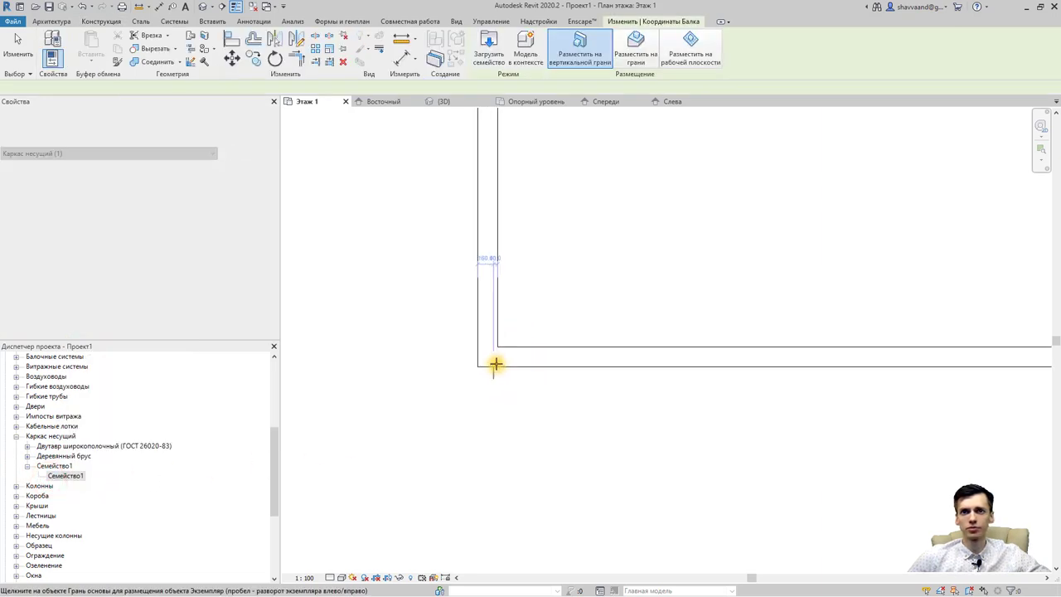
{"action": "scroll", "coordinate": [491, 355], "scroll_direction": "up", "scroll_amount": 3}
{"action": "scroll", "coordinate": [487, 350], "scroll_direction": "down", "scroll_amount": 3}
{"action": "scroll", "coordinate": [485, 351], "scroll_direction": "down", "scroll_amount": 5}
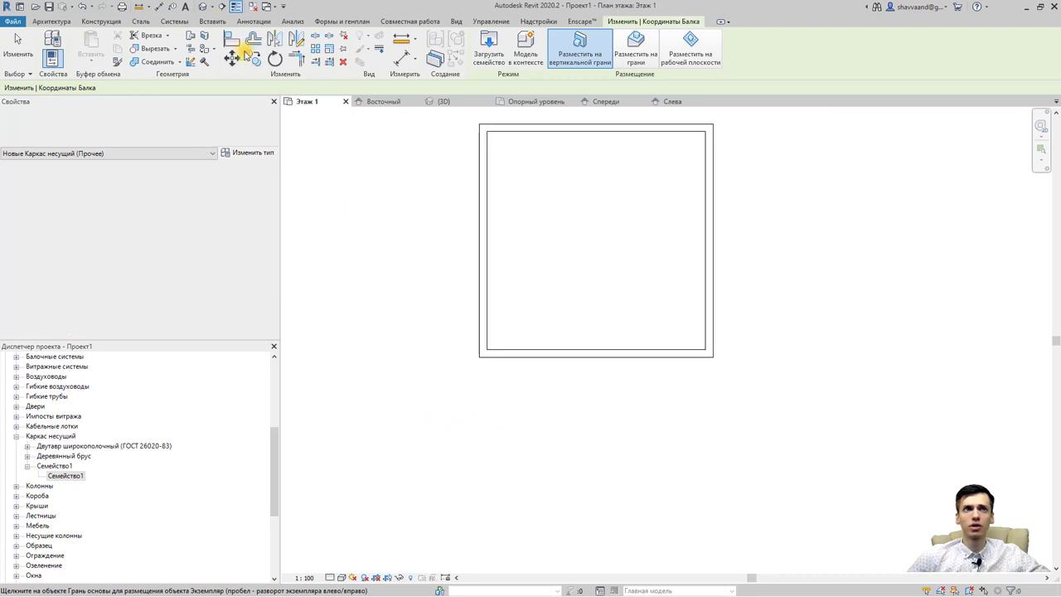
{"action": "left_click", "coordinate": [201, 8]}
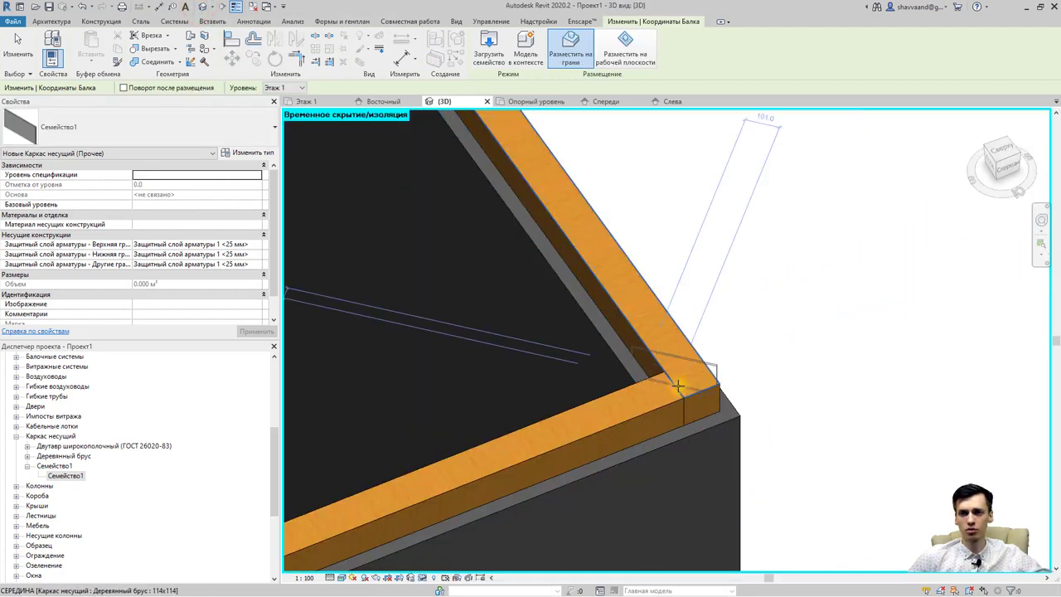
{"action": "middle_click_drag", "start_coordinate": [678, 386], "coordinate": [635, 384], "text": "shift"}
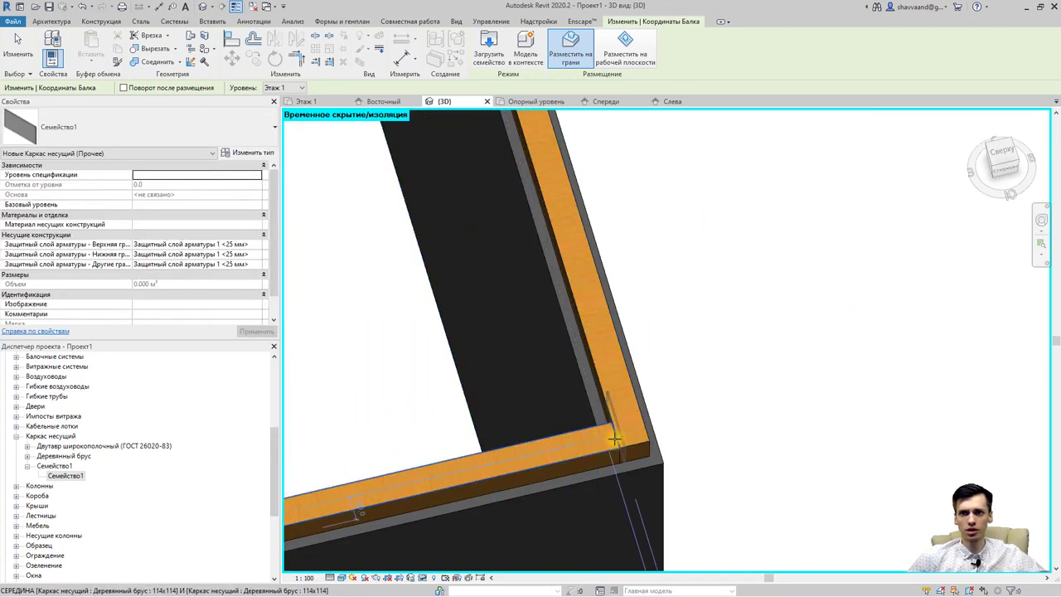
{"action": "key", "text": "Escape"}
{"action": "key", "text": "Escape"}
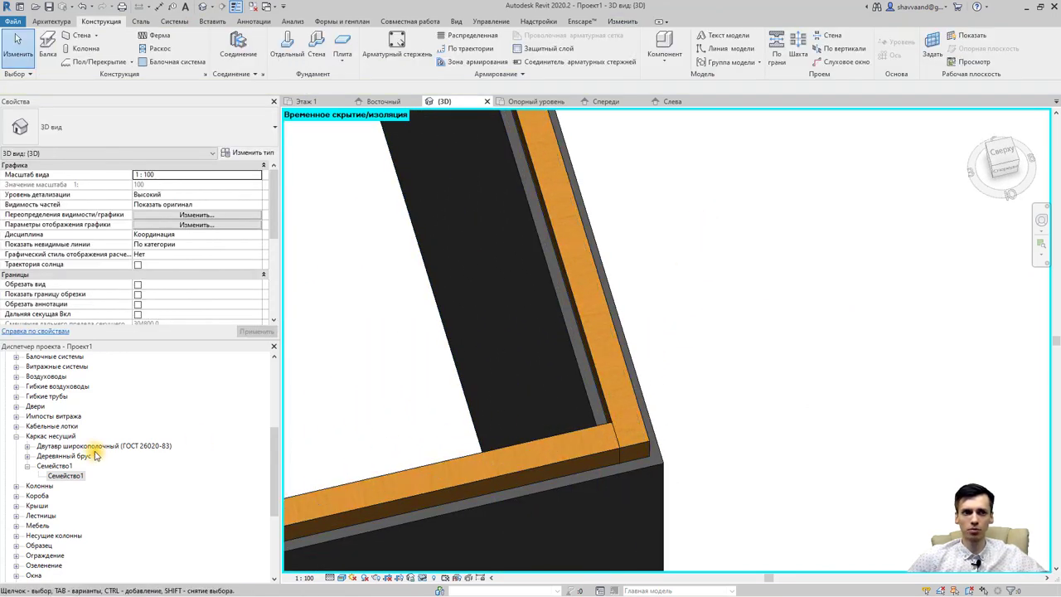
Place one Семейство1 instance on the beam face at the frame corner
{"action": "left_click", "coordinate": [73, 475]}
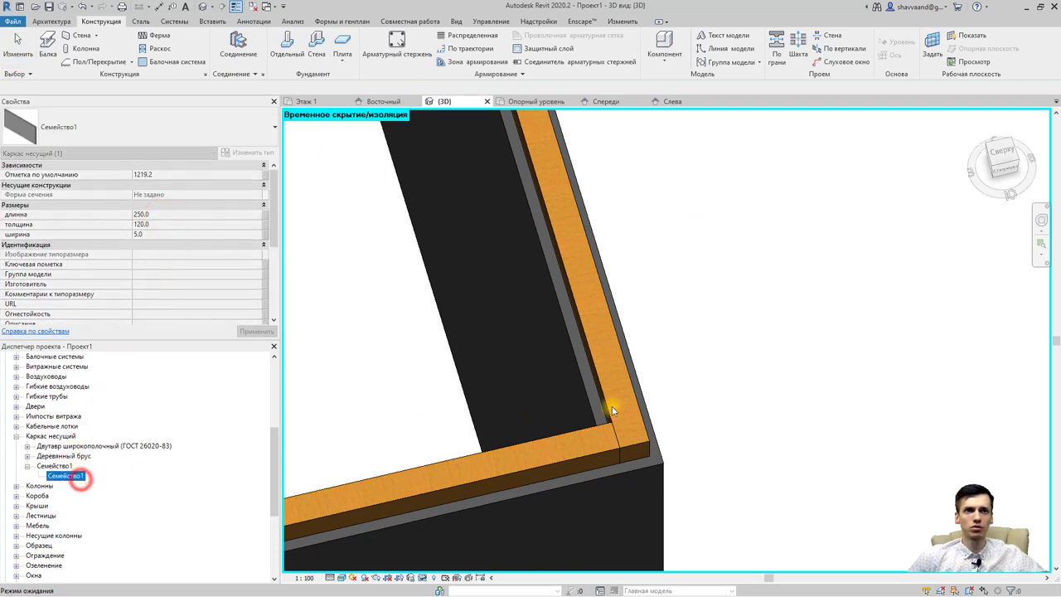
{"action": "left_click", "coordinate": [385, 301]}
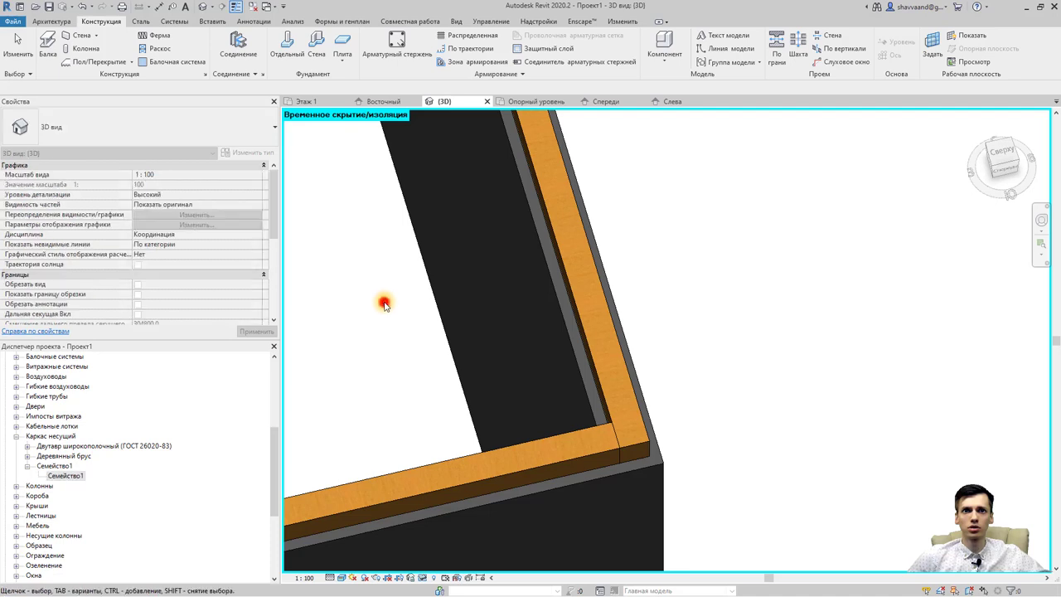
{"action": "left_click", "coordinate": [63, 476]}
{"action": "left_click", "coordinate": [151, 217]}
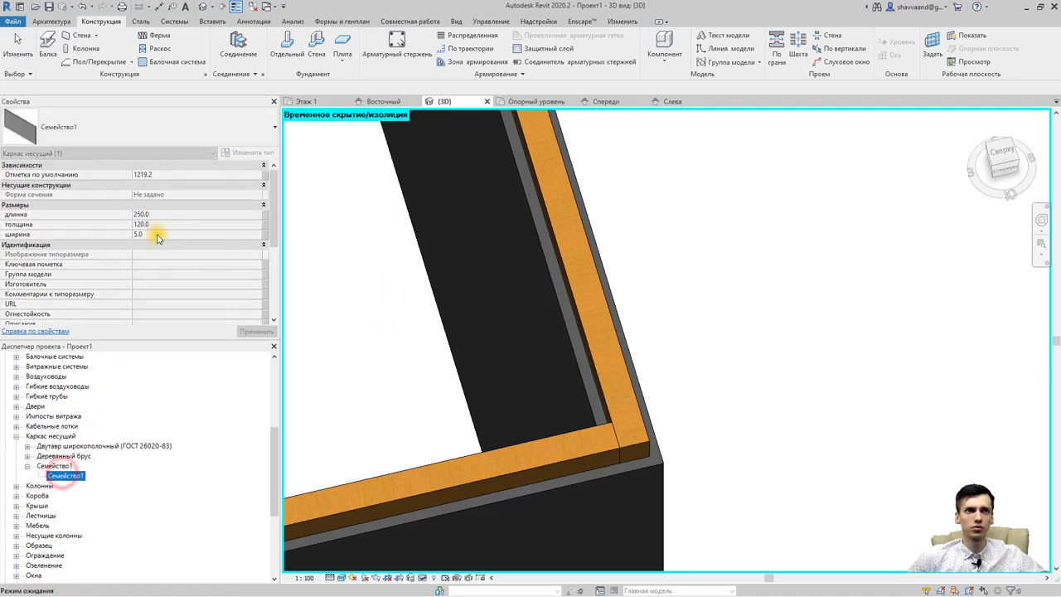
{"action": "left_click", "coordinate": [67, 476]}
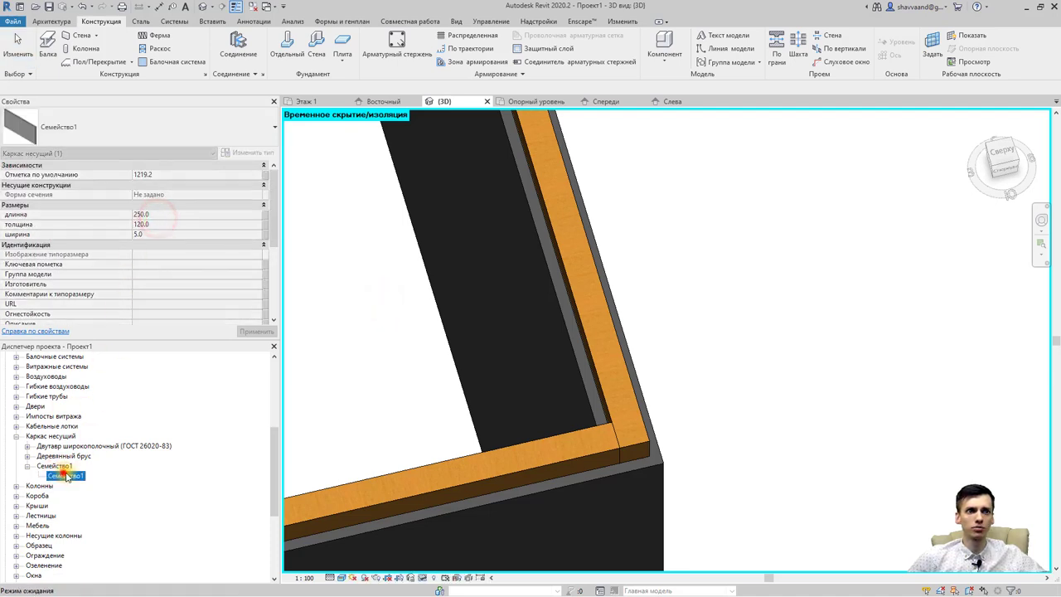
{"action": "left_click_drag", "start_coordinate": [66, 476], "coordinate": [616, 433]}
{"action": "left_click", "coordinate": [616, 433]}
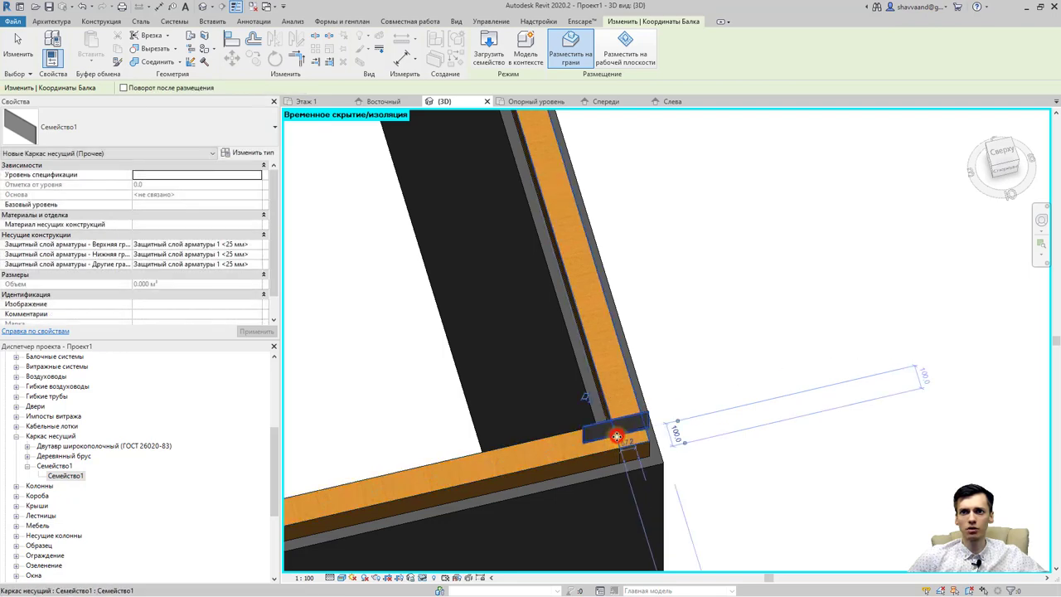
{"action": "key", "text": "Escape"}
{"action": "key", "text": "Escape"}
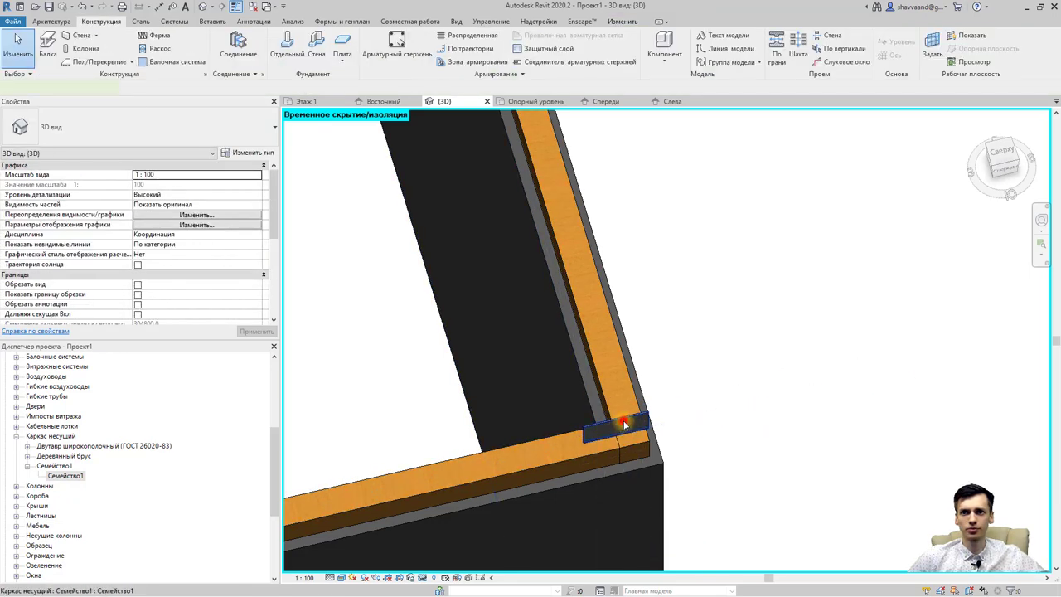
{"action": "left_click", "coordinate": [618, 427]}
Bring up the Type Properties for the placed Семейство1 beam
{"action": "scroll", "coordinate": [208, 265], "scroll_direction": "down", "scroll_amount": 3}
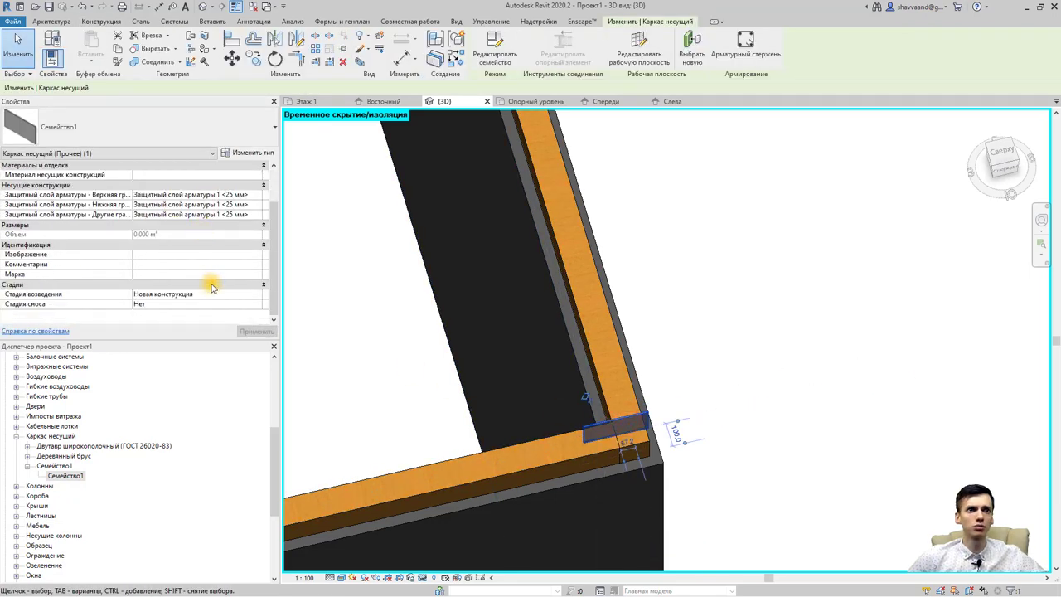
{"action": "scroll", "coordinate": [213, 286], "scroll_direction": "up", "scroll_amount": 3}
{"action": "left_click", "coordinate": [237, 145]}
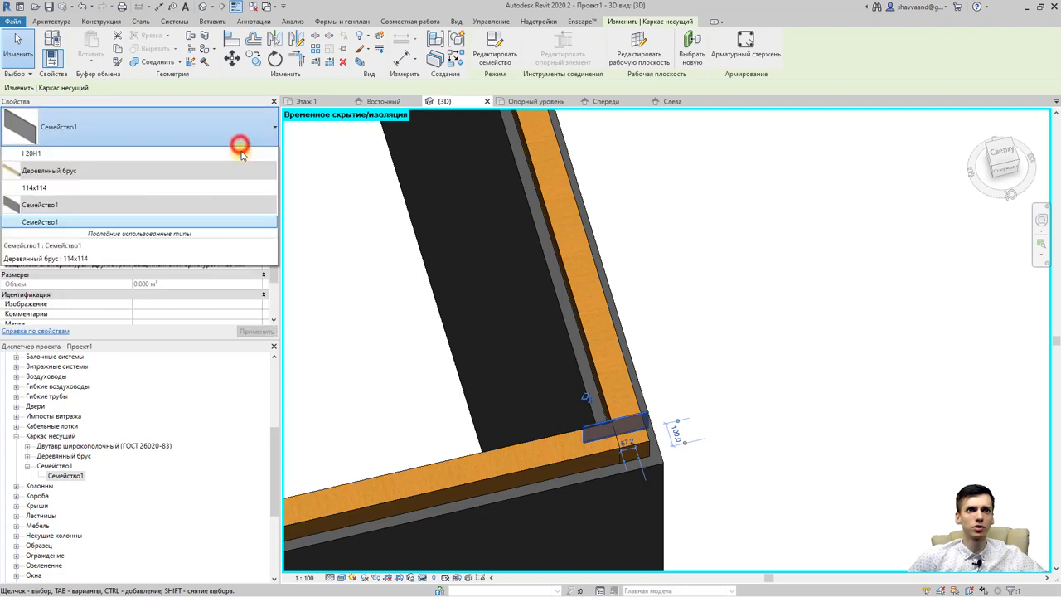
{"action": "left_click", "coordinate": [237, 147]}
{"action": "left_click", "coordinate": [253, 154]}
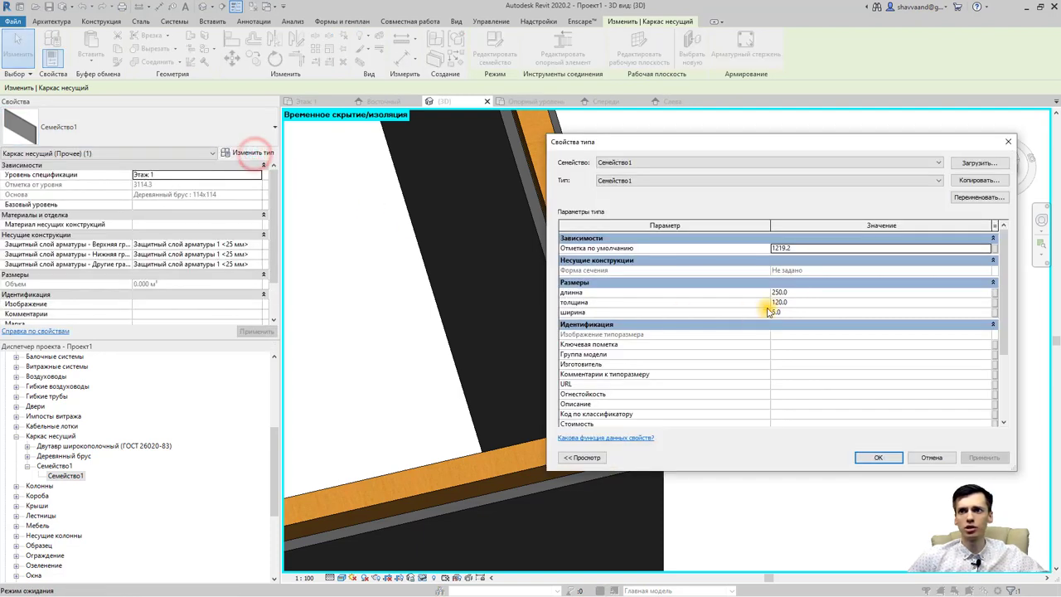
{"action": "left_click", "coordinate": [796, 293]}
{"action": "left_click", "coordinate": [786, 313]}
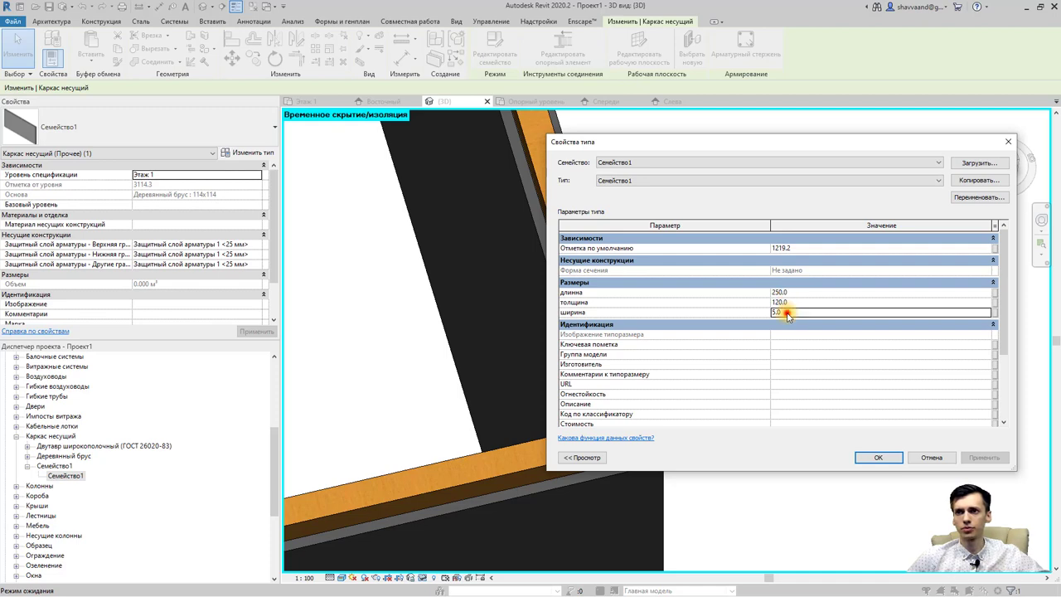
{"action": "left_click_drag", "start_coordinate": [811, 145], "coordinate": [187, 159]}
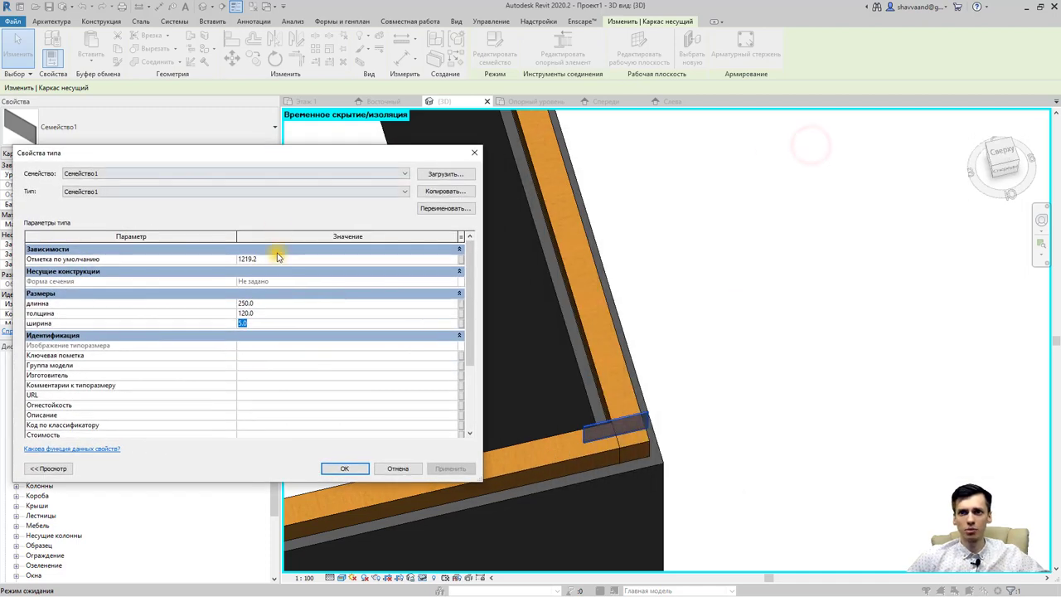
Enter длинна 250, толщина 5 and ширина 120 in the Размеры group
{"action": "left_click", "coordinate": [263, 305]}
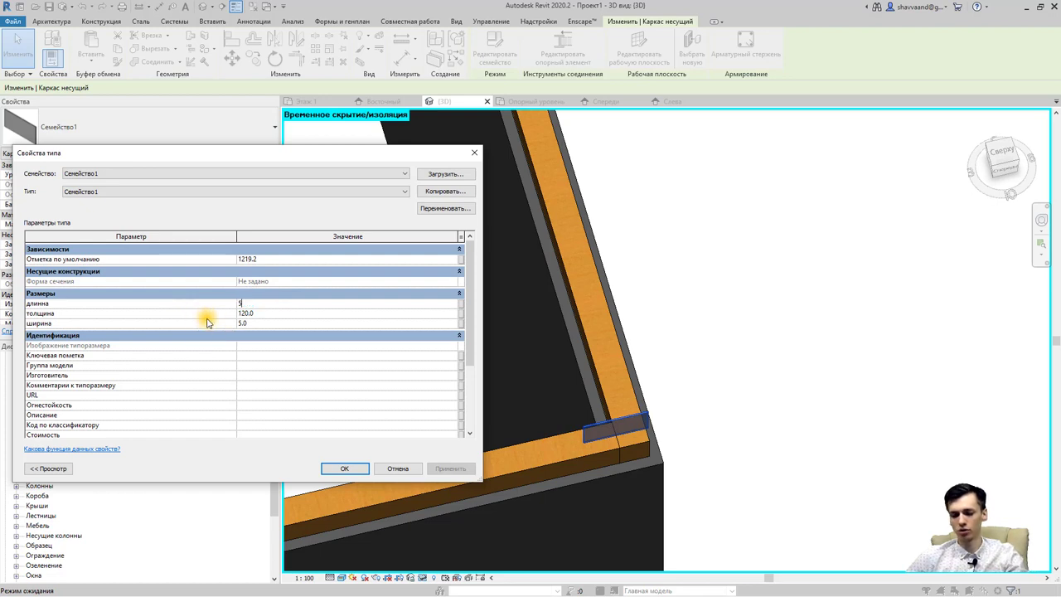
{"action": "type", "text": "5"}
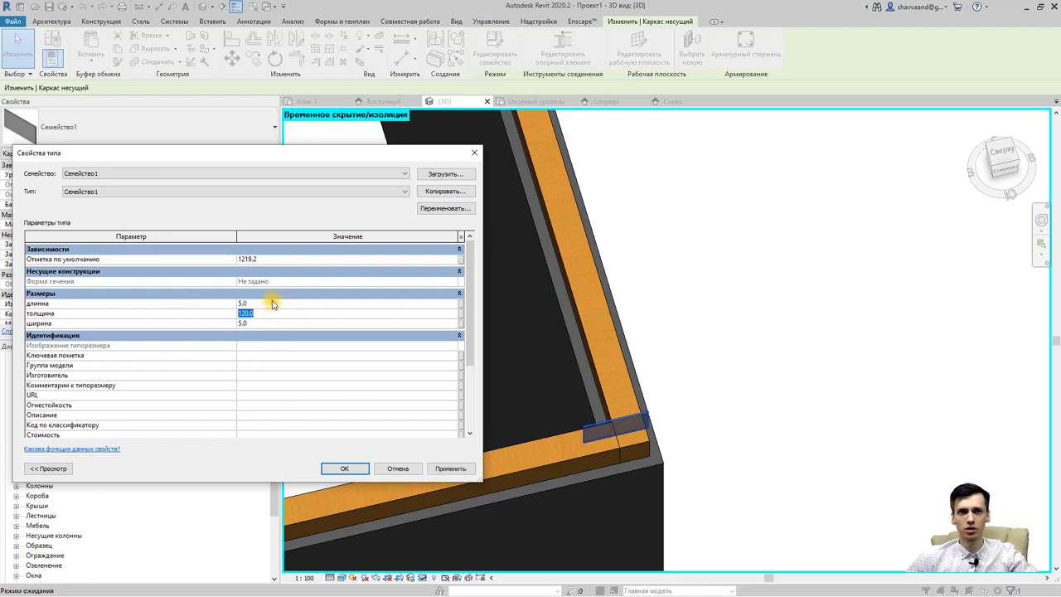
{"action": "left_click", "coordinate": [271, 301]}
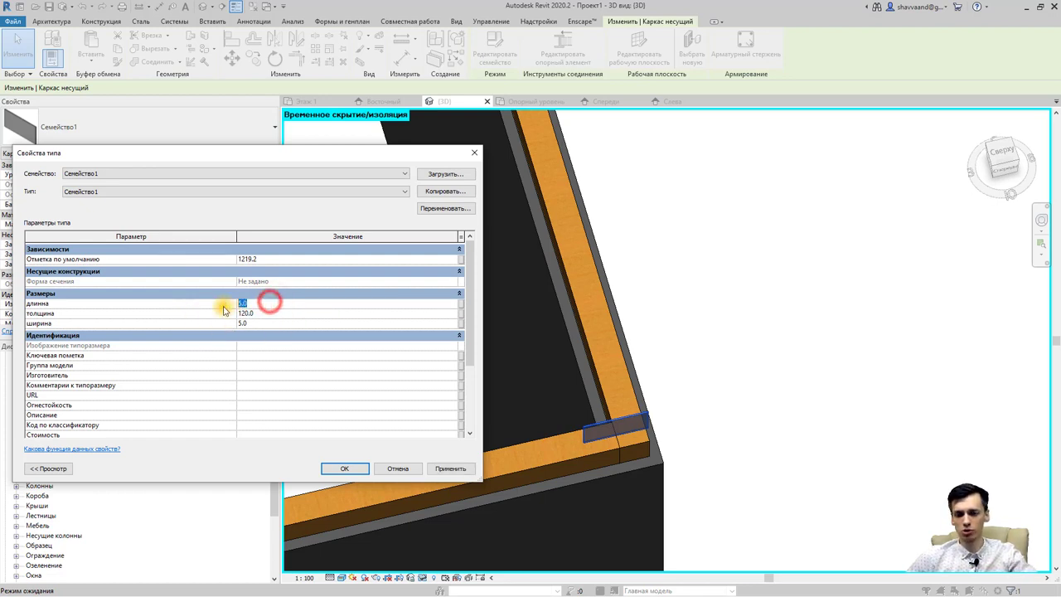
{"action": "type", "text": "250"}
{"action": "left_click", "coordinate": [263, 317]}
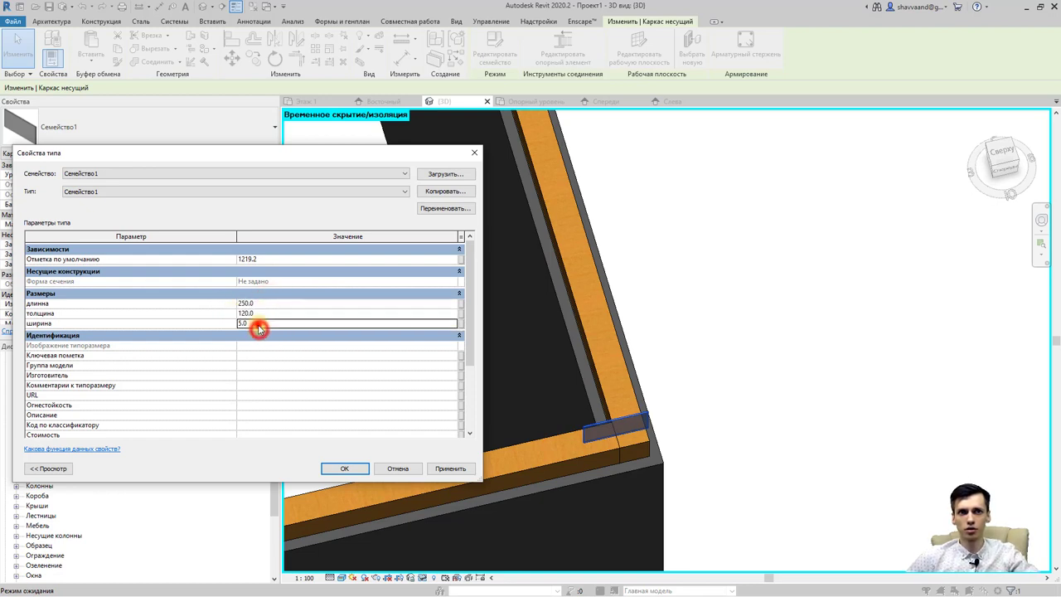
{"action": "left_click", "coordinate": [259, 324]}
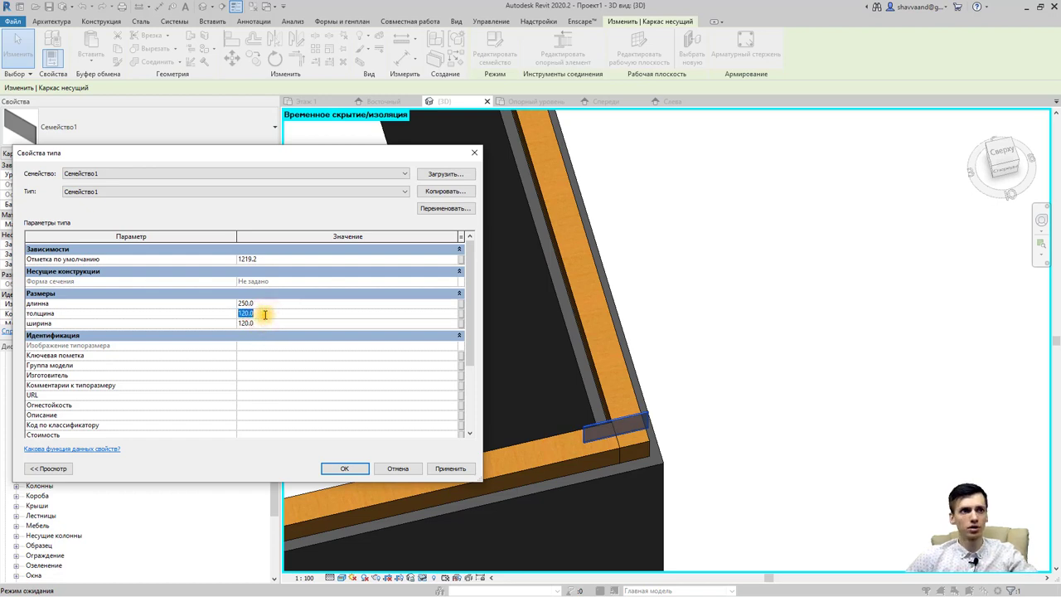
Apply the new plate size and reselect the plate at the frame corner
{"action": "left_click", "coordinate": [353, 468]}
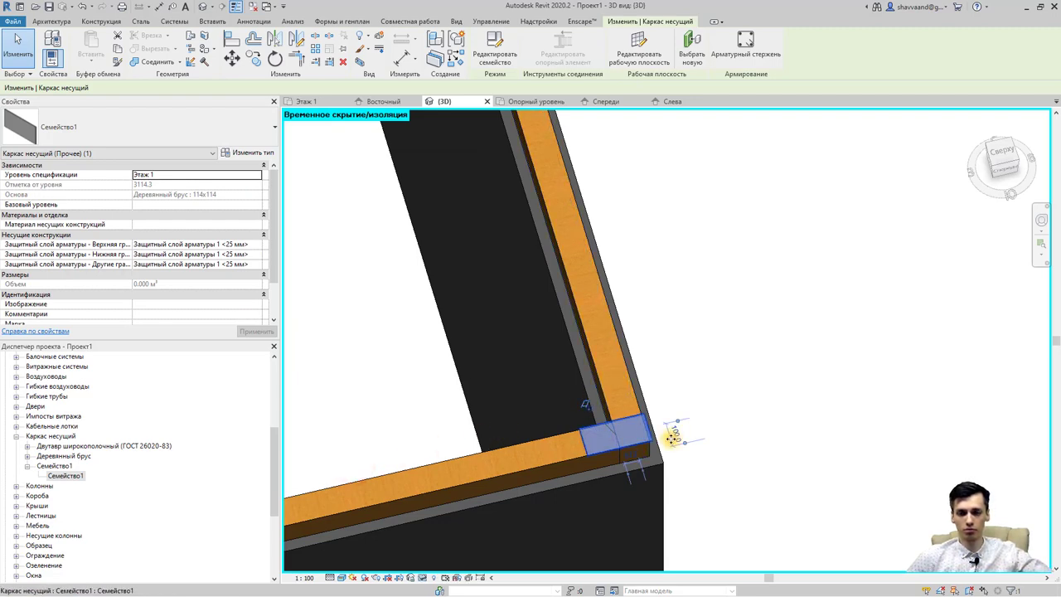
{"action": "scroll", "coordinate": [663, 439], "scroll_direction": "up", "scroll_amount": 2}
{"action": "scroll", "coordinate": [651, 451], "scroll_direction": "up", "scroll_amount": 1}
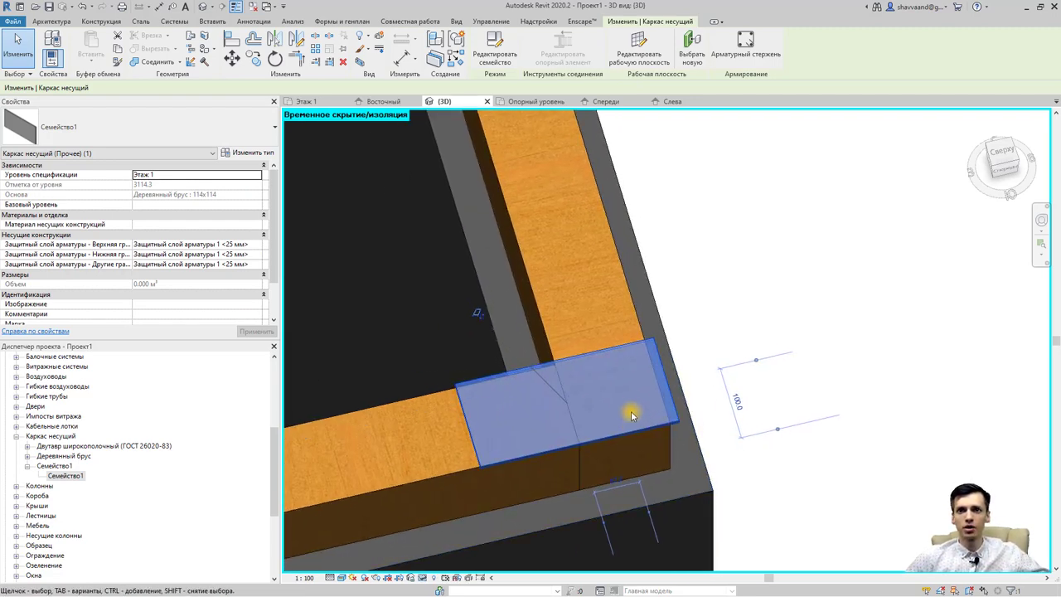
{"action": "key", "text": "Escape"}
{"action": "left_click", "coordinate": [666, 379]}
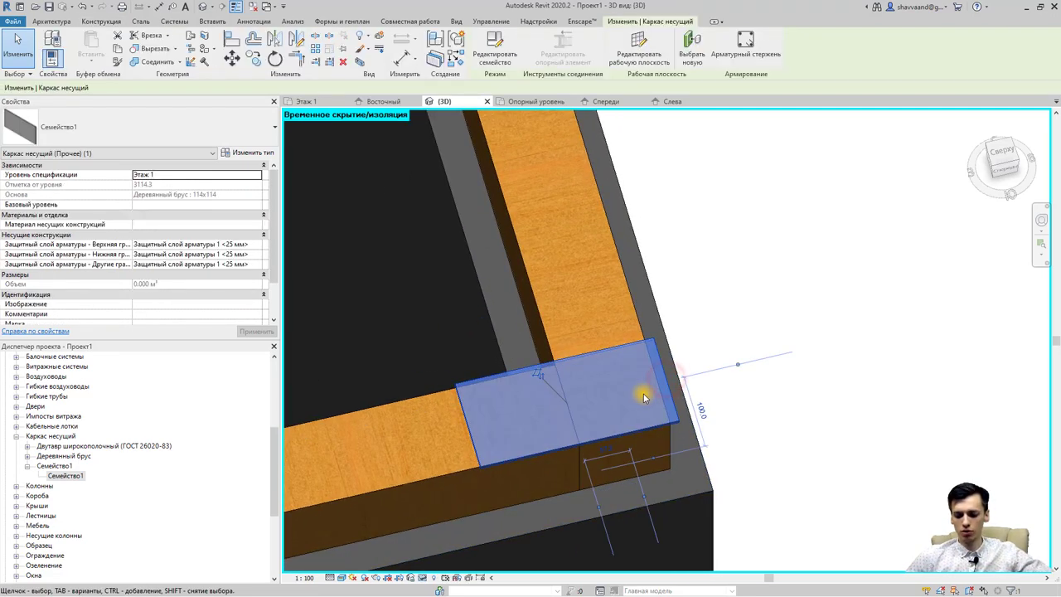
{"action": "left_click_drag", "start_coordinate": [644, 396], "coordinate": [644, 402]}
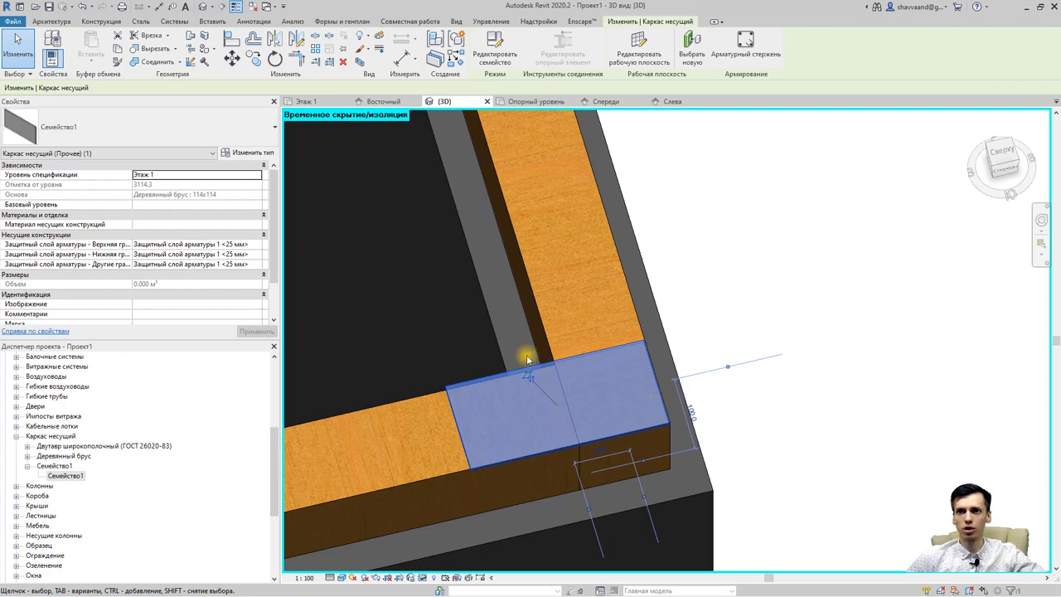
Try moving the corner plate, cancel the move, and reselect it
{"action": "left_click", "coordinate": [231, 58]}
{"action": "scroll", "coordinate": [671, 423], "scroll_direction": "up", "scroll_amount": 2}
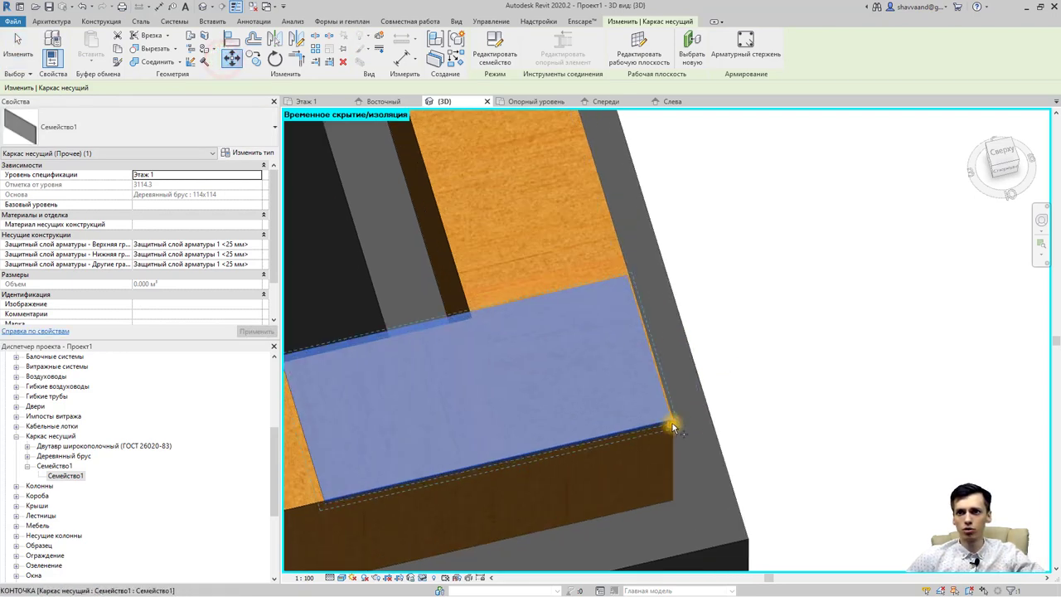
{"action": "scroll", "coordinate": [671, 425], "scroll_direction": "up", "scroll_amount": 2}
{"action": "left_click", "coordinate": [672, 424]}
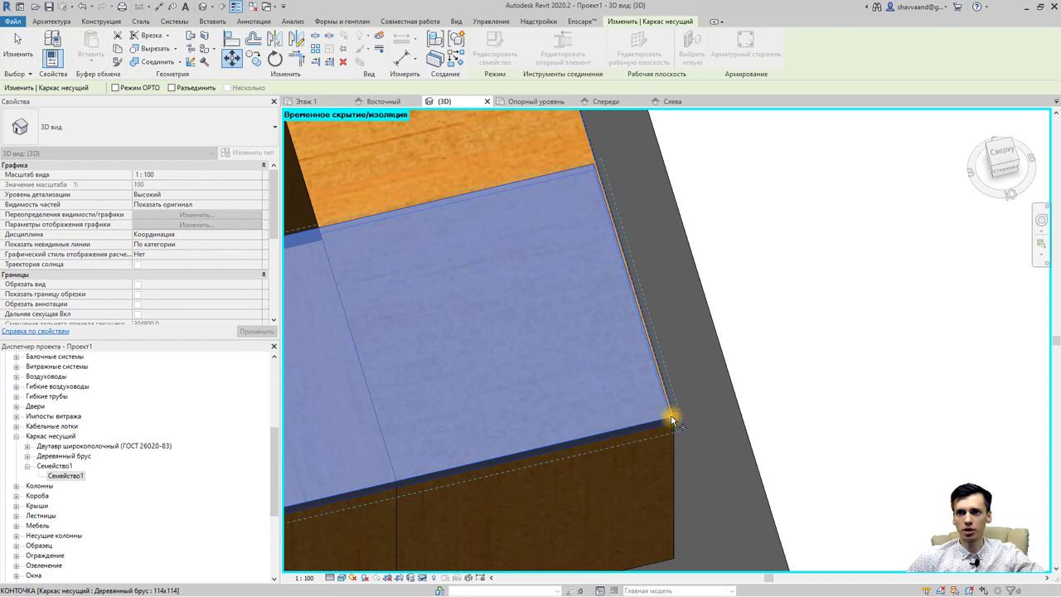
{"action": "scroll", "coordinate": [671, 420], "scroll_direction": "down", "scroll_amount": 3}
{"action": "key", "text": "Escape"}
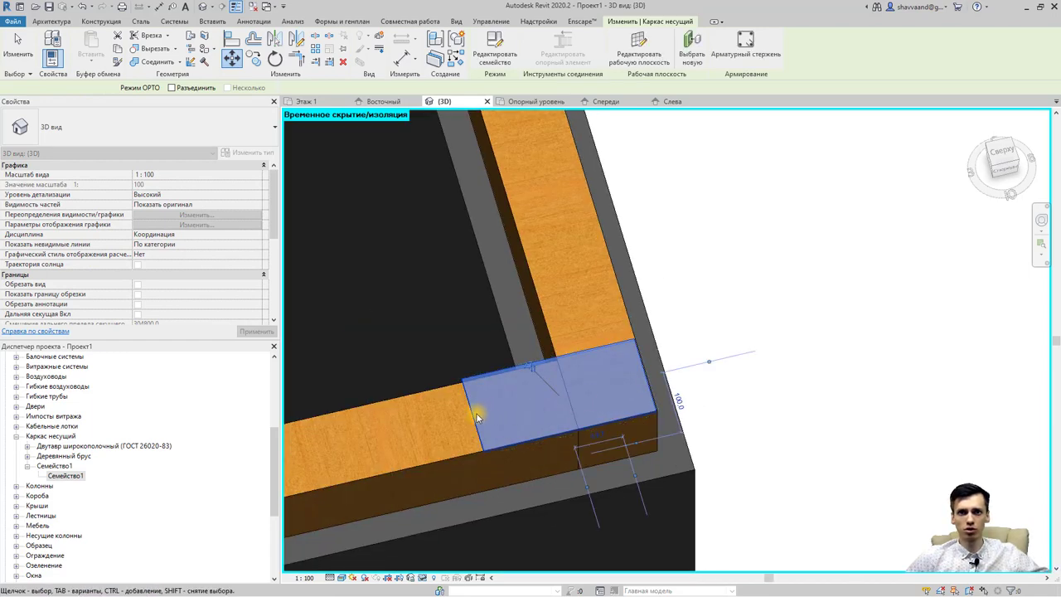
{"action": "left_click", "coordinate": [476, 417]}
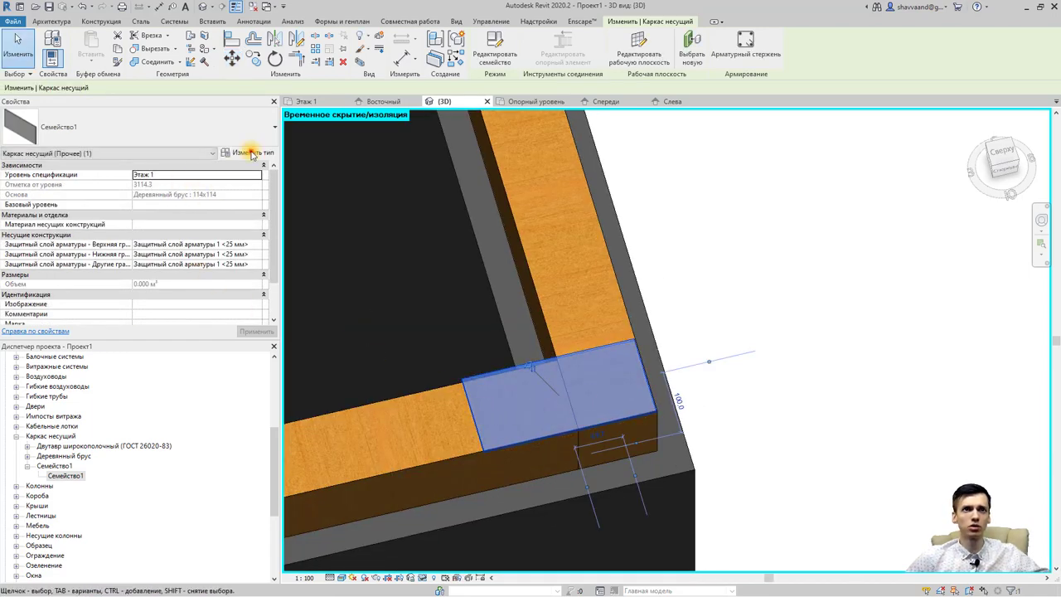
Resize the Семейство1 plate type to длинна 120 and ширина 80
{"action": "left_click", "coordinate": [252, 154]}
{"action": "type", "text": "80"}
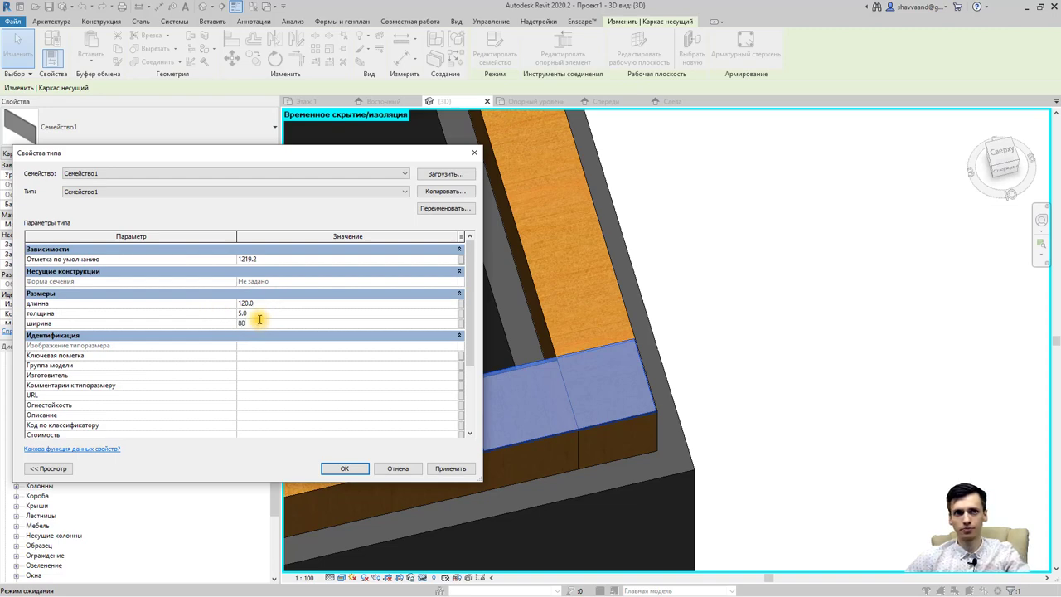
{"action": "left_click", "coordinate": [350, 468]}
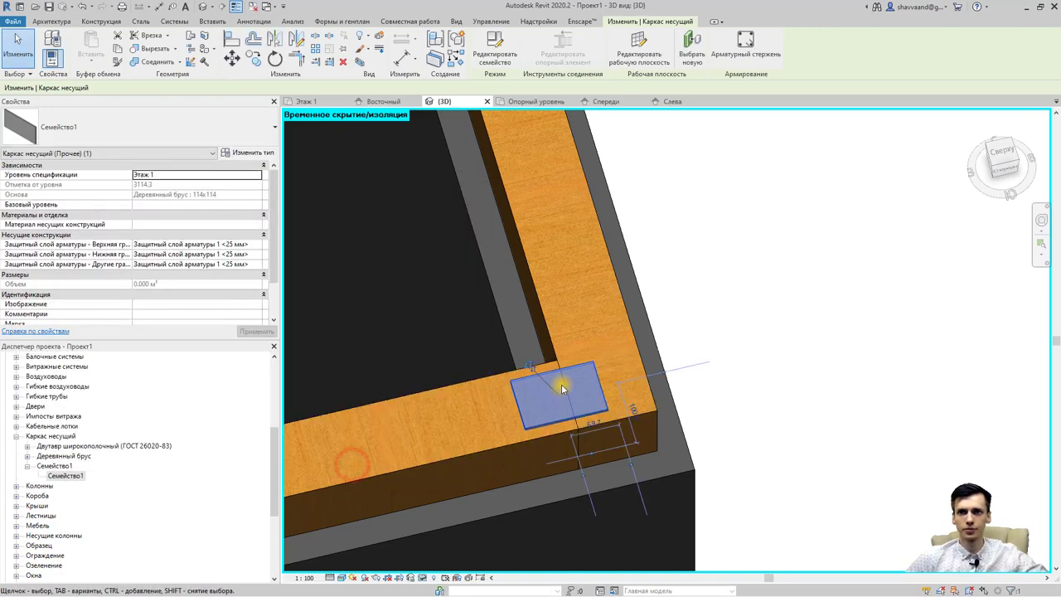
{"action": "scroll", "coordinate": [572, 389], "scroll_direction": "up", "scroll_amount": 2}
{"action": "scroll", "coordinate": [597, 395], "scroll_direction": "up", "scroll_amount": 2}
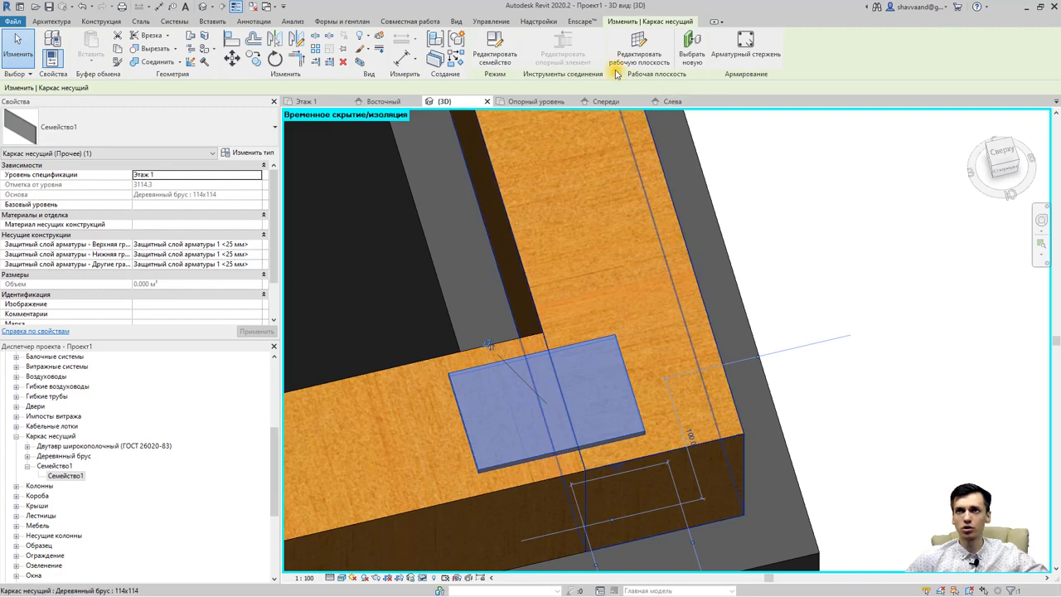
Move the resized plate onto the wall-plate beam corner
{"action": "left_click", "coordinate": [232, 56]}
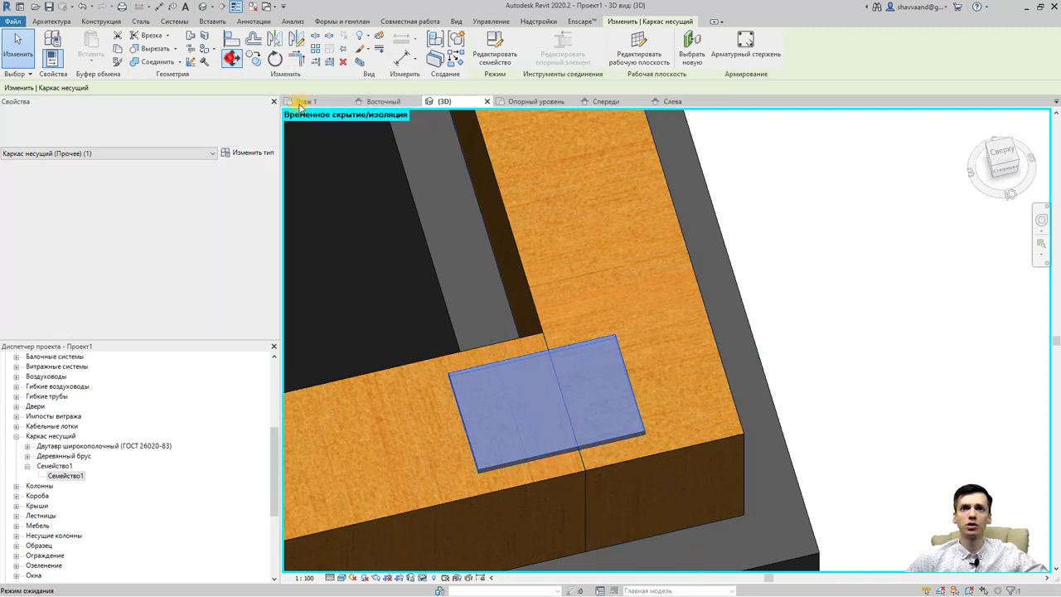
{"action": "left_click", "coordinate": [556, 406]}
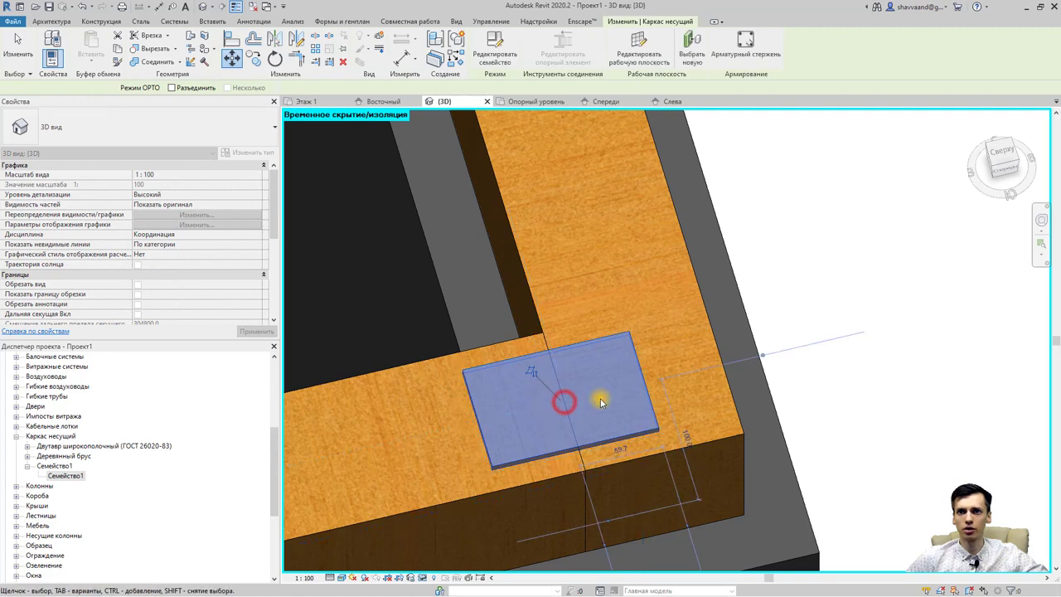
{"action": "scroll", "coordinate": [613, 381], "scroll_direction": "down", "scroll_amount": 2}
{"action": "scroll", "coordinate": [629, 358], "scroll_direction": "down", "scroll_amount": 2}
{"action": "left_click", "coordinate": [667, 270]}
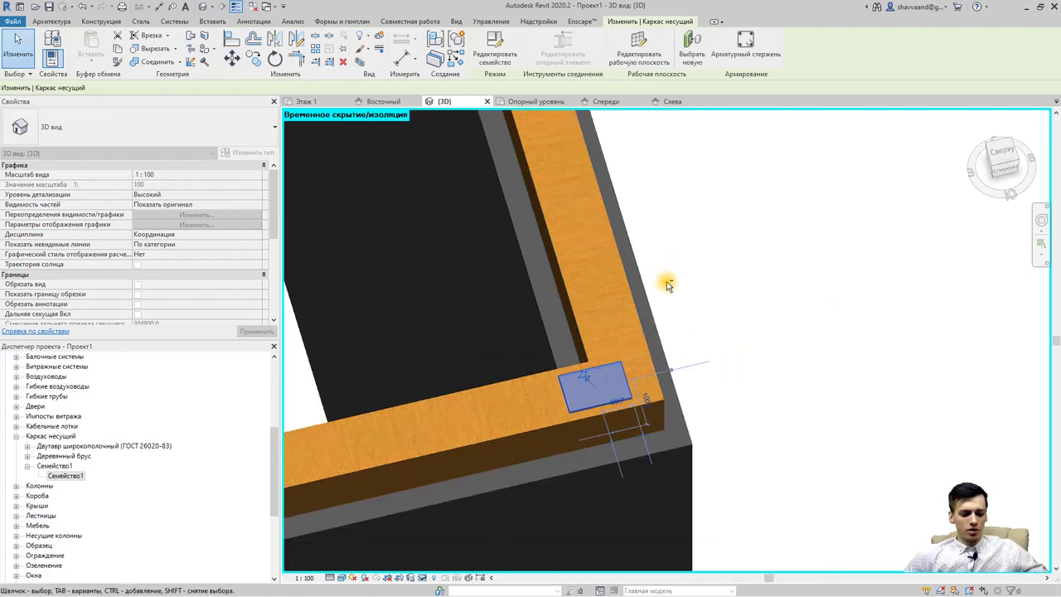
{"action": "middle_click_drag", "start_coordinate": [670, 282], "coordinate": [618, 322], "text": "shift"}
{"action": "key", "text": "Escape"}
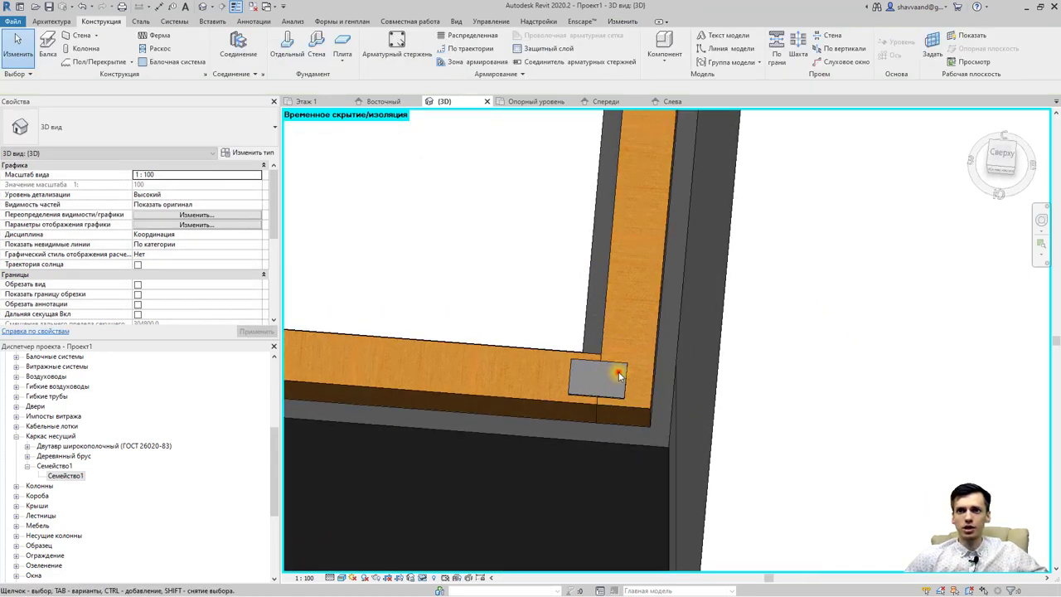
Use Create Similar to place a Семейство1 plate on the frame's top-left corner
{"action": "left_click", "coordinate": [615, 370]}
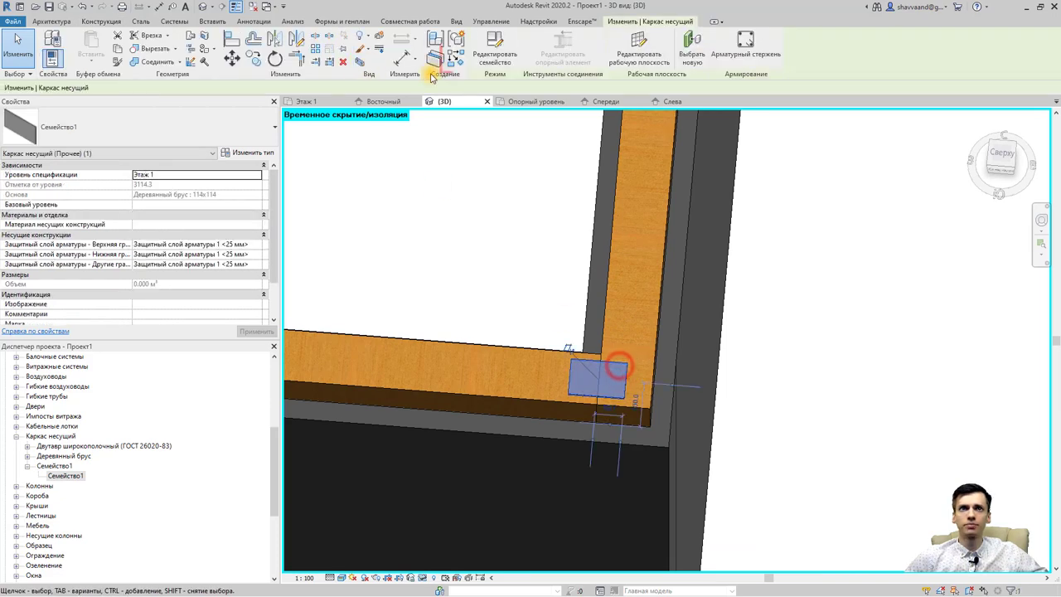
{"action": "left_click", "coordinate": [455, 60]}
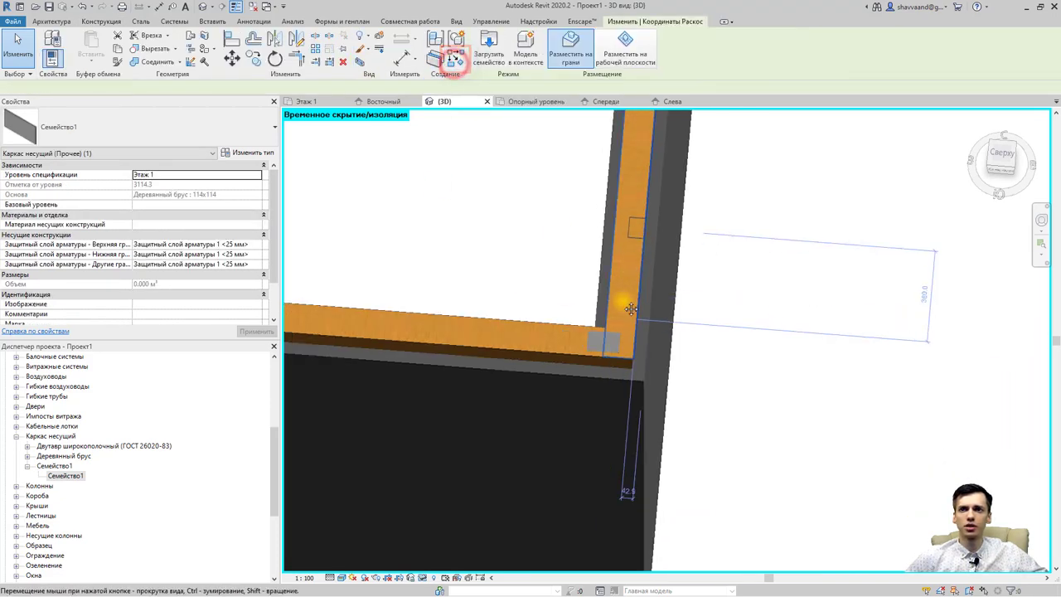
{"action": "mouse_move", "coordinate": [610, 291]}
{"action": "middle_mouse_down"}
{"action": "mouse_move", "coordinate": [545, 272]}
{"action": "mouse_move", "coordinate": [539, 254]}
{"action": "mouse_move", "coordinate": [537, 348]}
{"action": "middle_mouse_up"}
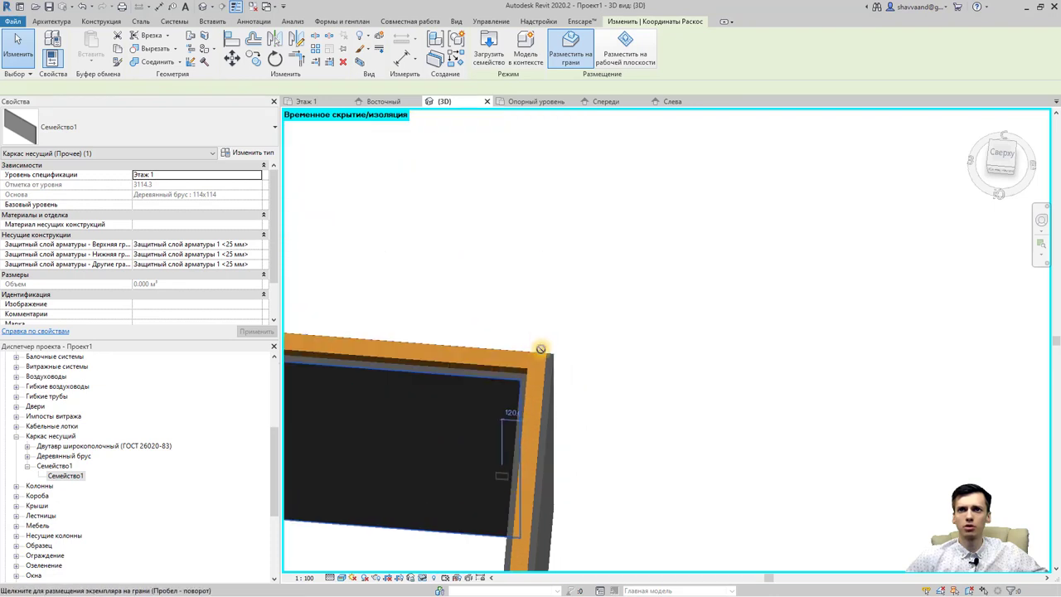
{"action": "scroll", "coordinate": [538, 348], "scroll_direction": "up", "scroll_amount": 1}
{"action": "scroll", "coordinate": [516, 338], "scroll_direction": "up", "scroll_amount": 1}
{"action": "scroll", "coordinate": [513, 337], "scroll_direction": "up", "scroll_amount": 1}
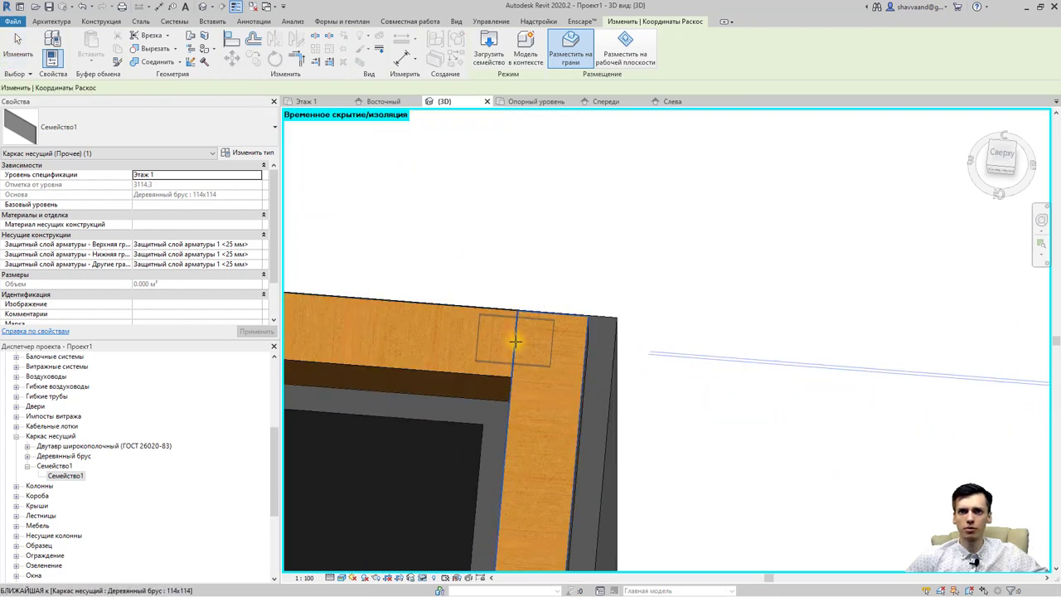
{"action": "scroll", "coordinate": [438, 372], "scroll_direction": "down", "scroll_amount": 3}
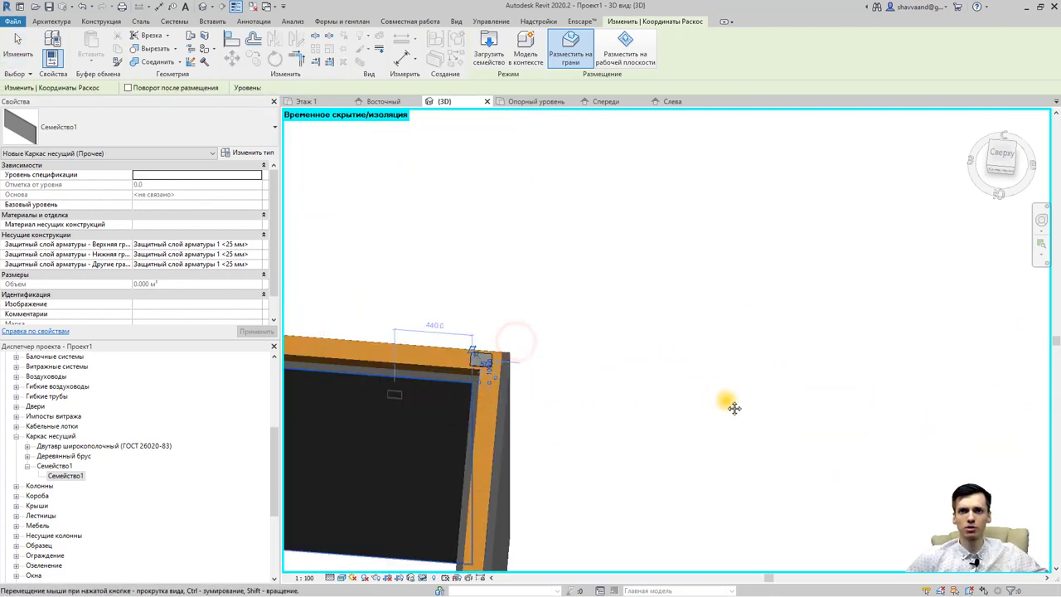
{"action": "middle_click_drag", "start_coordinate": [735, 407], "coordinate": [563, 355]}
{"action": "scroll", "coordinate": [407, 322], "scroll_direction": "up", "scroll_amount": 2}
{"action": "middle_click_drag", "start_coordinate": [407, 322], "coordinate": [760, 372]}
{"action": "scroll", "coordinate": [498, 344], "scroll_direction": "up", "scroll_amount": 2}
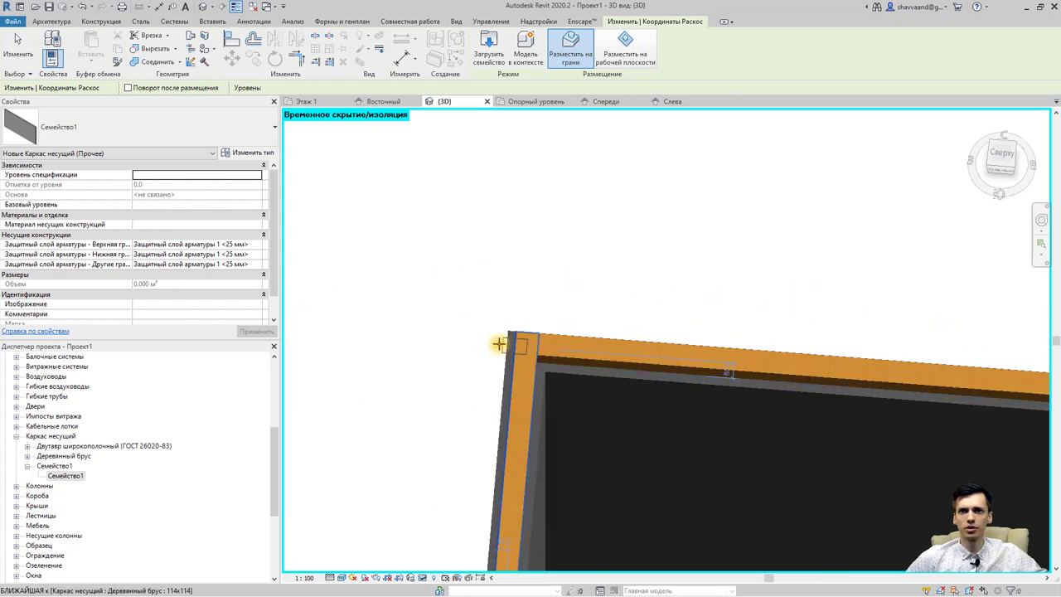
{"action": "scroll", "coordinate": [569, 339], "scroll_direction": "up", "scroll_amount": 1}
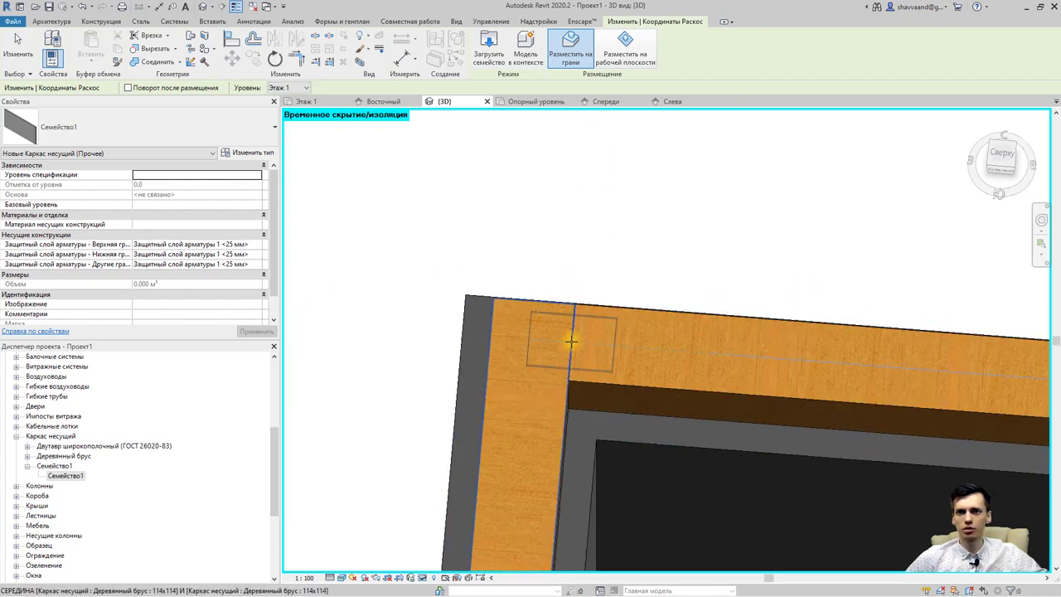
{"action": "left_click", "coordinate": [570, 340]}
Move to another frame corner, finish placing plates, and orbit to view the whole frame
{"action": "scroll", "coordinate": [565, 370], "scroll_direction": "down", "scroll_amount": 2}
{"action": "mouse_move", "coordinate": [568, 414]}
{"action": "middle_mouse_down"}
{"action": "mouse_move", "coordinate": [569, 307]}
{"action": "mouse_move", "coordinate": [592, 331]}
{"action": "mouse_move", "coordinate": [586, 407]}
{"action": "mouse_move", "coordinate": [557, 348]}
{"action": "mouse_move", "coordinate": [498, 296]}
{"action": "middle_mouse_up"}
{"action": "scroll", "coordinate": [476, 296], "scroll_direction": "up", "scroll_amount": 2}
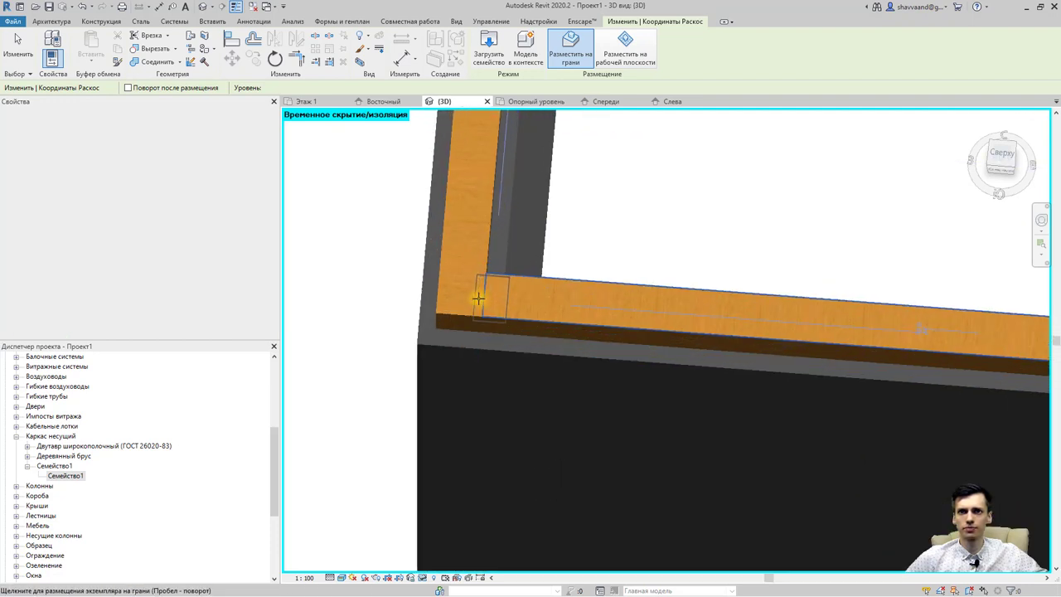
{"action": "scroll", "coordinate": [476, 296], "scroll_direction": "up", "scroll_amount": 1}
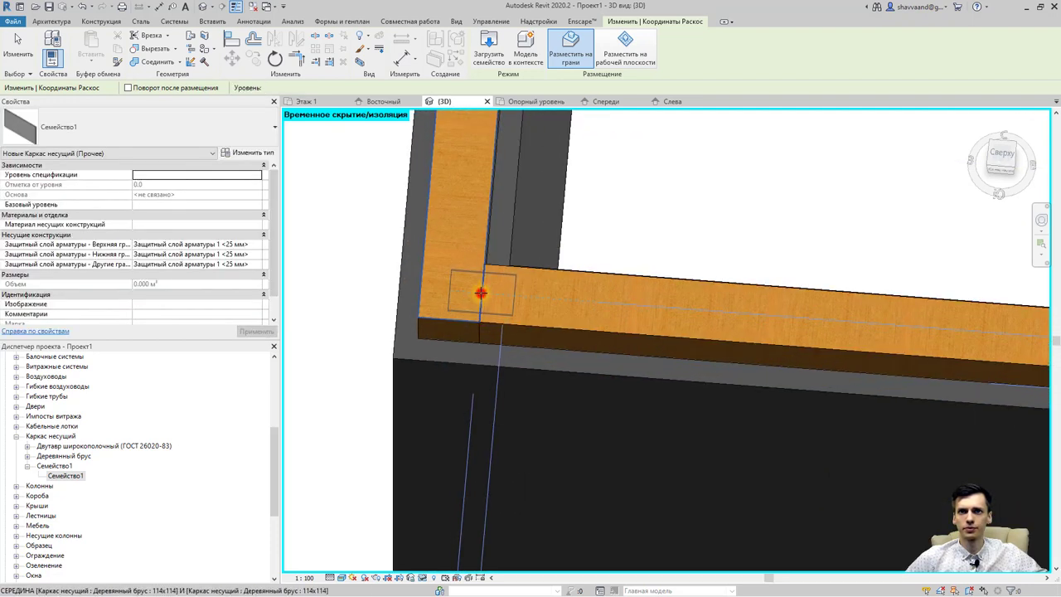
{"action": "scroll", "coordinate": [608, 277], "scroll_direction": "down", "scroll_amount": 3}
{"action": "key", "text": "Escape"}
{"action": "mouse_move", "coordinate": [621, 268]}
{"action": "middle_mouse_down", "text": "shift"}
{"action": "mouse_move", "coordinate": [514, 451]}
{"action": "mouse_move", "coordinate": [614, 392]}
{"action": "middle_mouse_up", "text": "shift"}
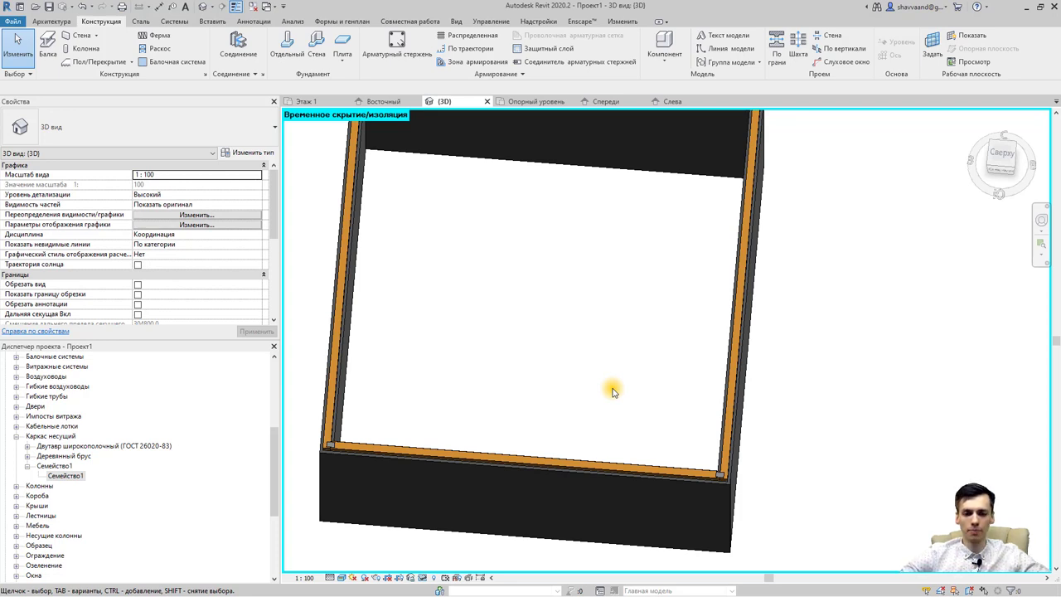
Restore the temporarily hidden roof and select it in a perspective view
{"action": "left_click", "coordinate": [422, 572]}
{"action": "left_click", "coordinate": [430, 563]}
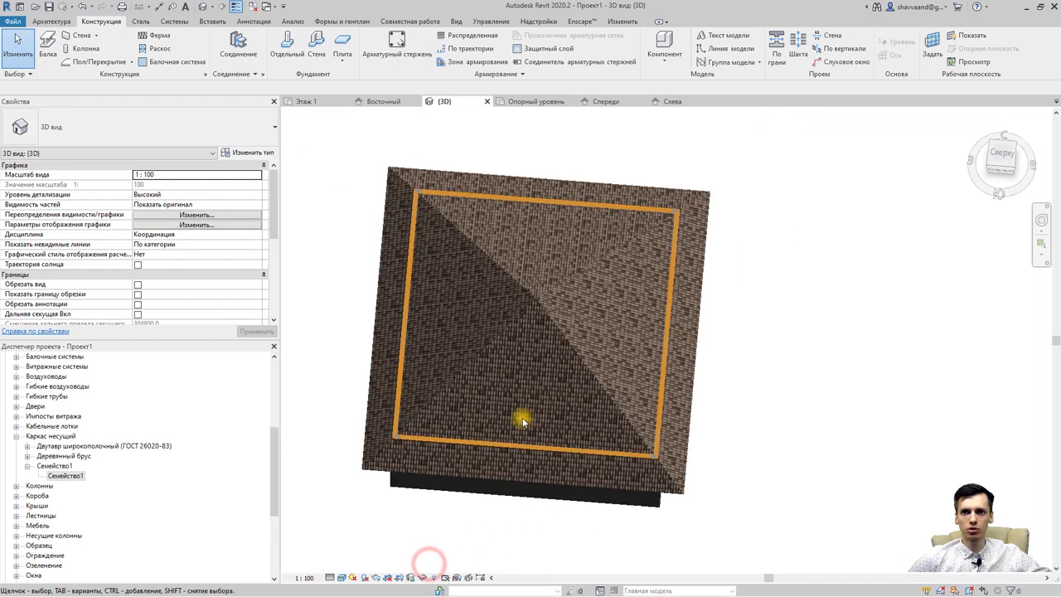
{"action": "middle_click_drag", "start_coordinate": [552, 450], "coordinate": [472, 237], "text": "shift"}
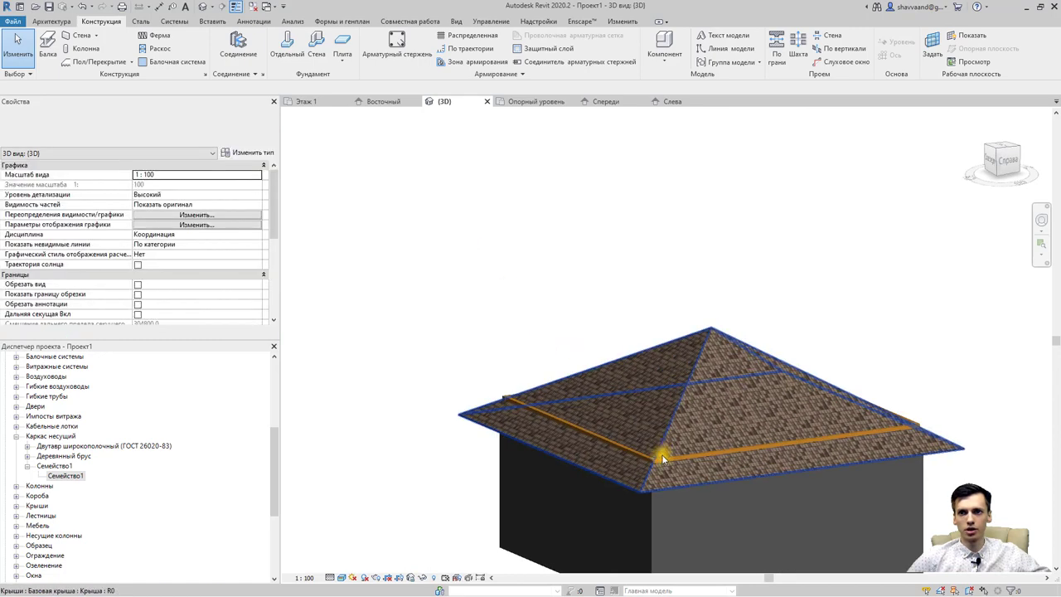
{"action": "scroll", "coordinate": [663, 458], "scroll_direction": "up", "scroll_amount": 4}
{"action": "left_click", "coordinate": [514, 485]}
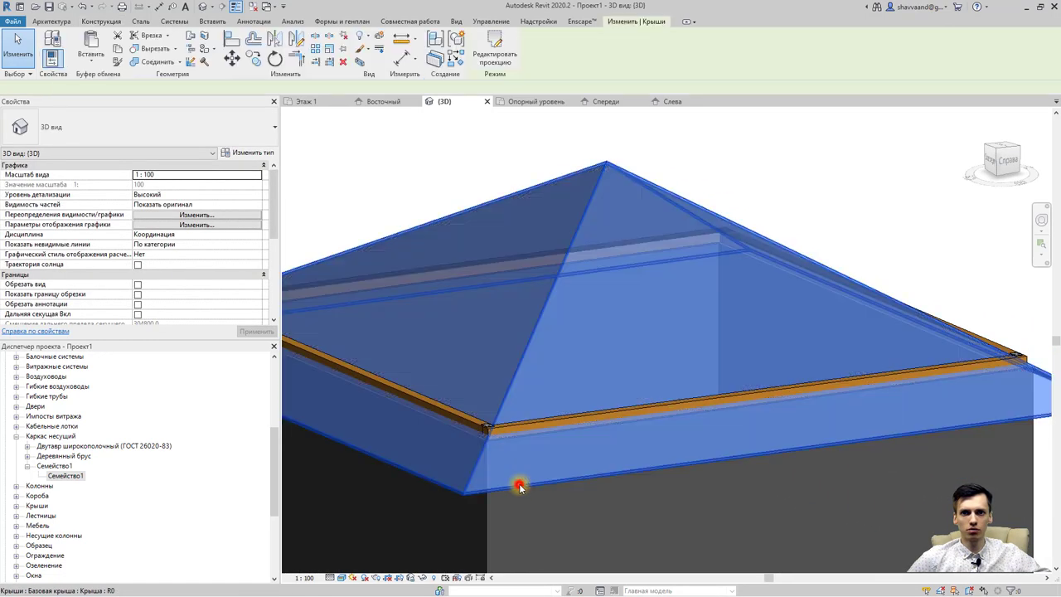
Zoom into the roof corner and select the left Деревянный брус eave beam
{"action": "scroll", "coordinate": [498, 431], "scroll_direction": "up", "scroll_amount": 2}
{"action": "scroll", "coordinate": [488, 427], "scroll_direction": "up", "scroll_amount": 2}
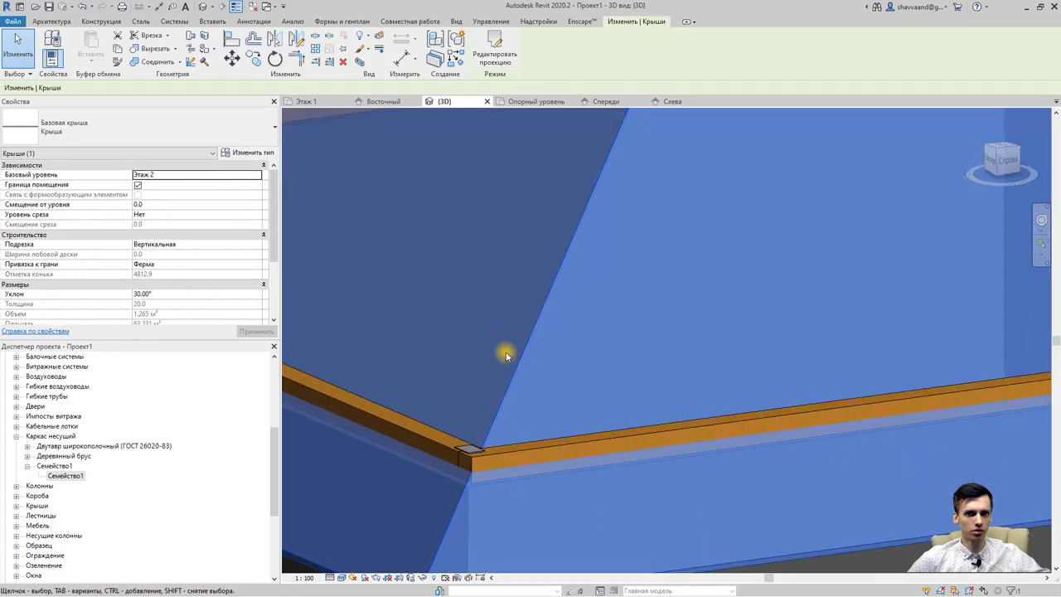
{"action": "scroll", "coordinate": [498, 385], "scroll_direction": "down", "scroll_amount": 1}
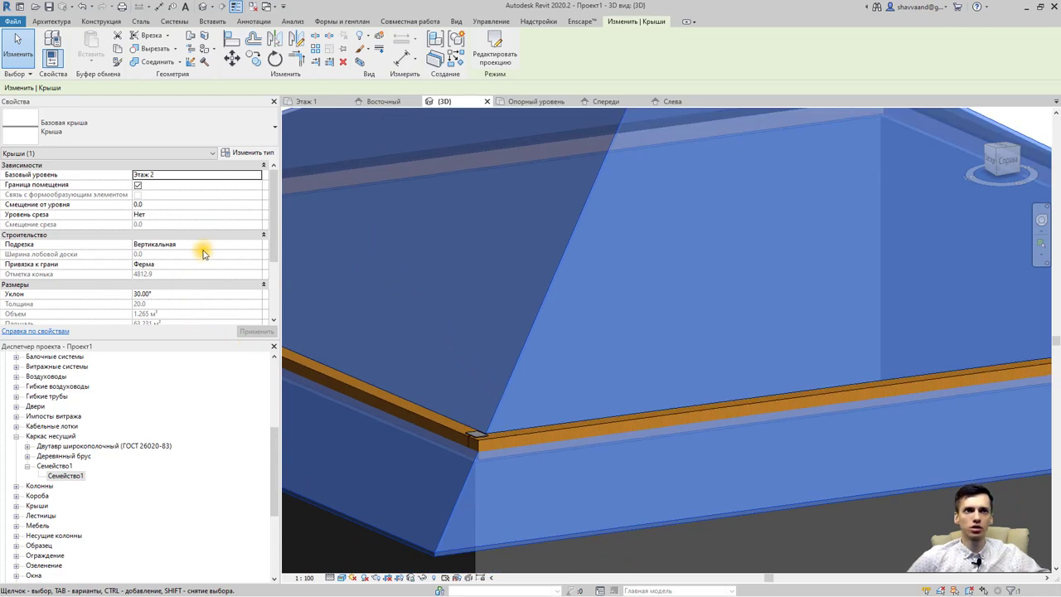
{"action": "left_click", "coordinate": [446, 426]}
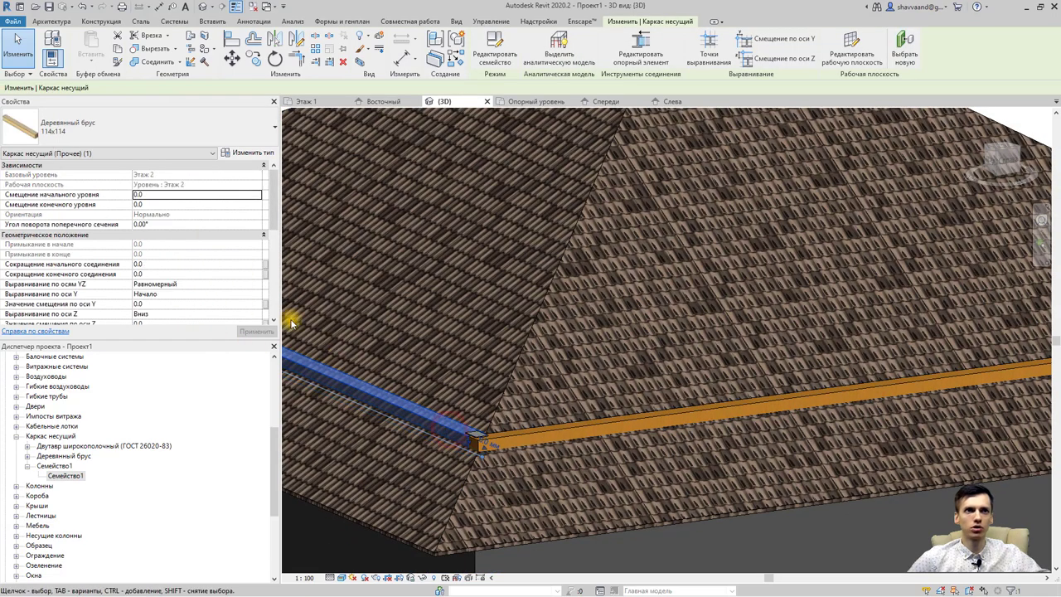
Set the Деревянный брус 114x114 type's b and d section sizes to 150
{"action": "left_click", "coordinate": [242, 155]}
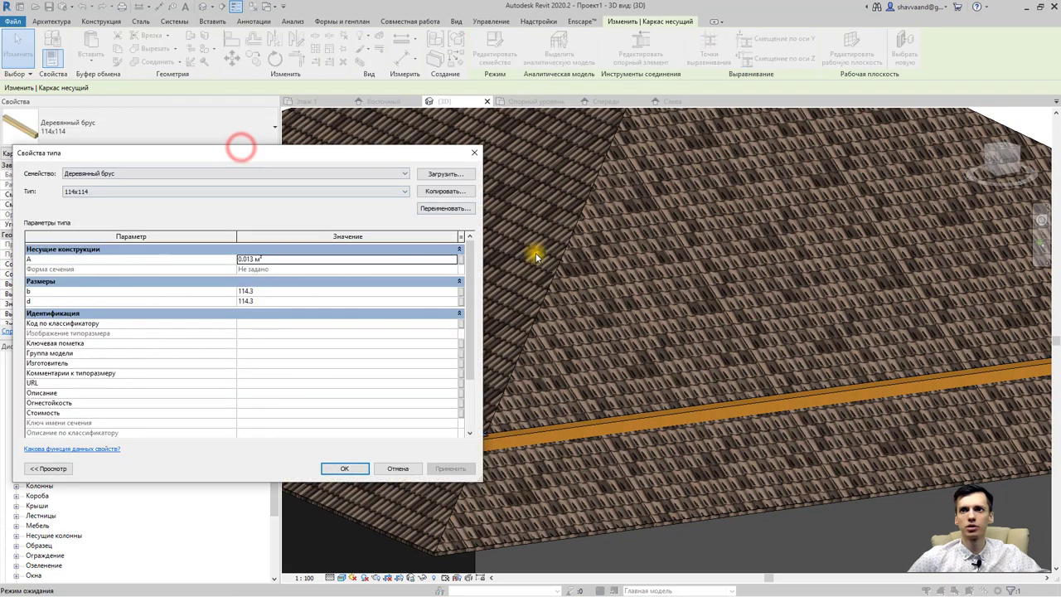
{"action": "left_click", "coordinate": [259, 290]}
{"action": "type", "text": "150"}
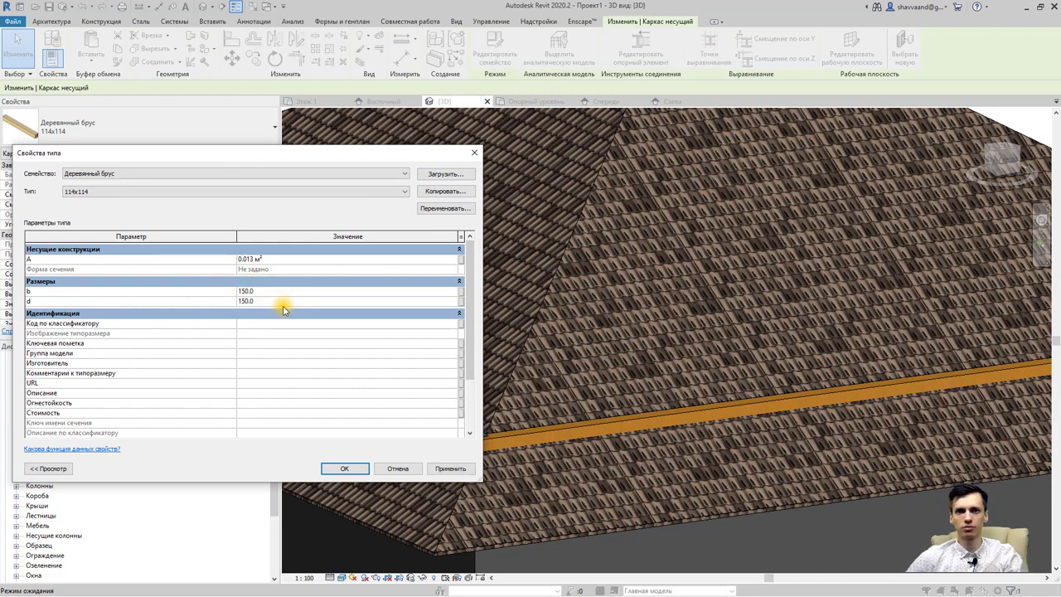
{"action": "left_click", "coordinate": [338, 470]}
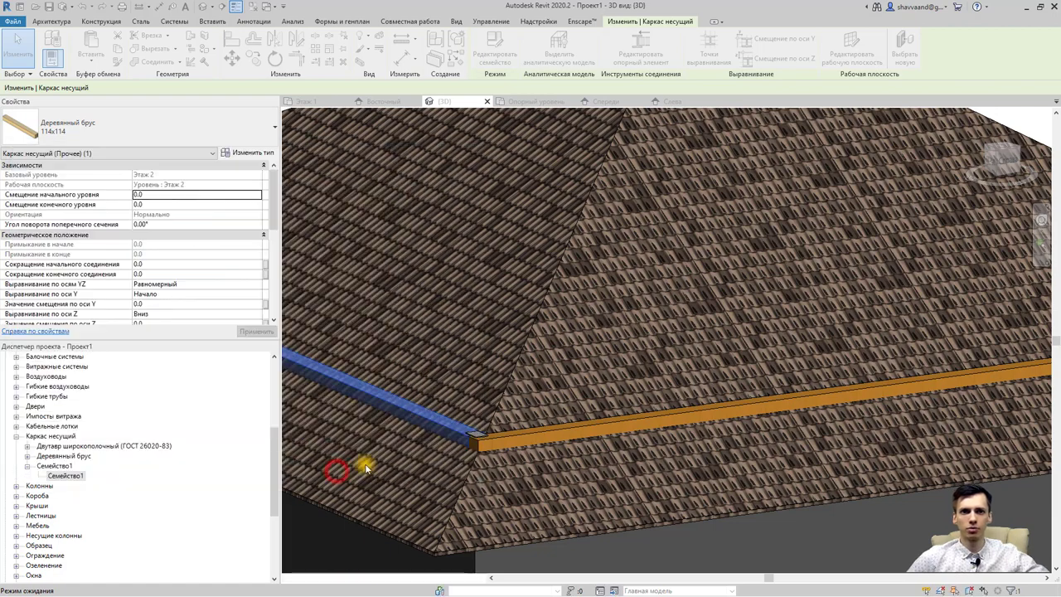
Set the roof's Смещение от уровня (offset from level) to 150
{"action": "left_click", "coordinate": [456, 290]}
{"action": "left_click", "coordinate": [521, 350]}
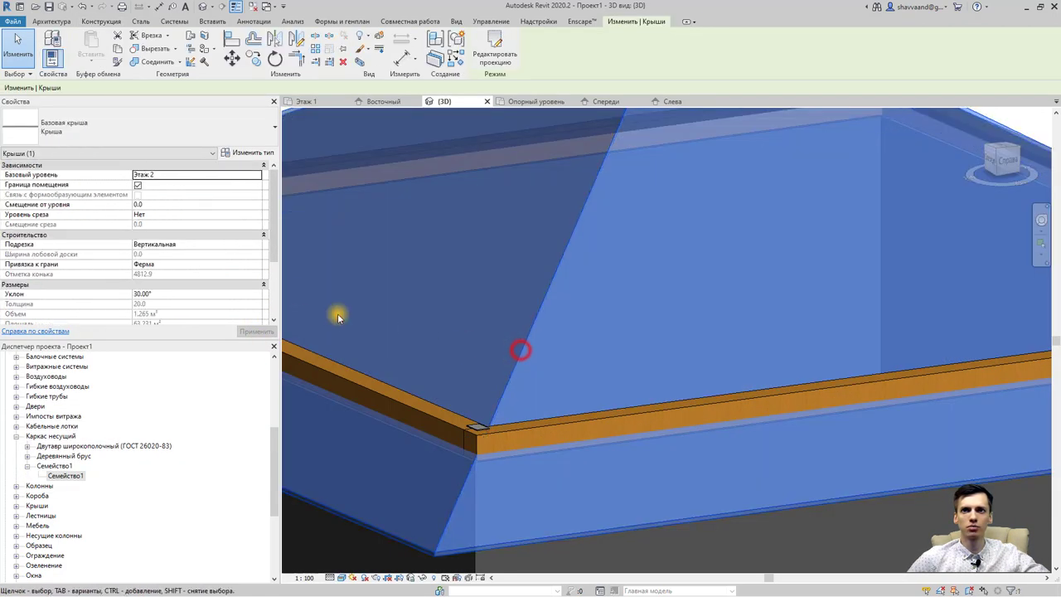
{"action": "left_click", "coordinate": [160, 206]}
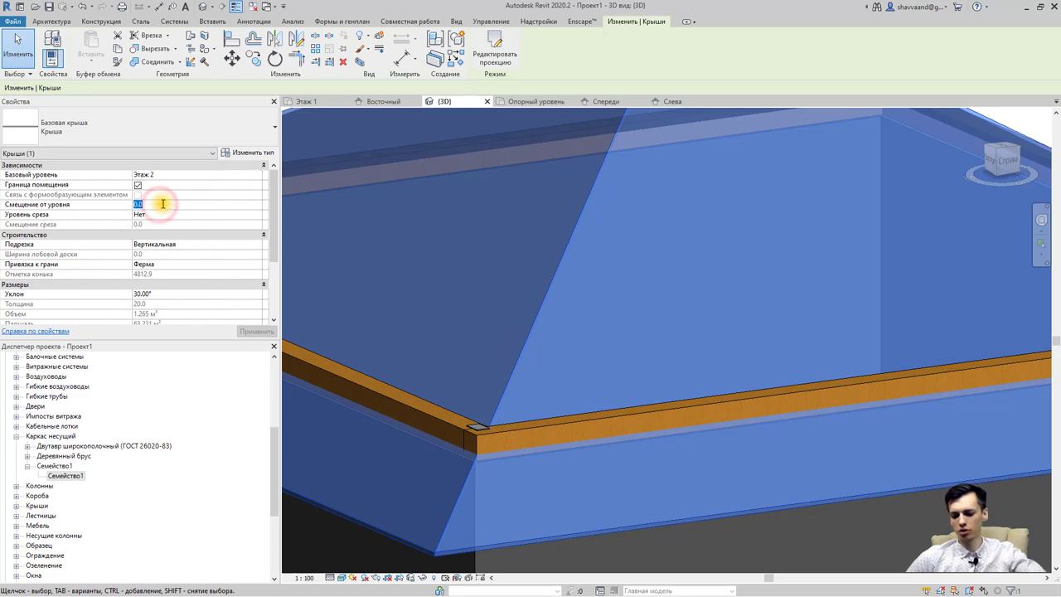
{"action": "type", "text": "150"}
{"action": "key", "text": "Return"}
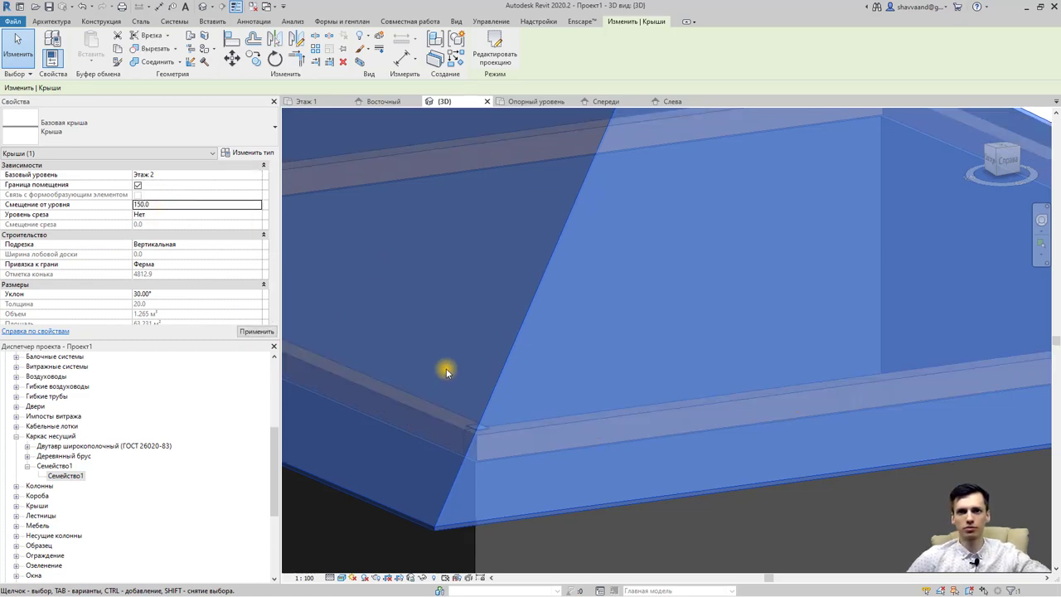
{"action": "key", "text": "Escape"}
Orbit around the roof corner to a front view and select all four walls
{"action": "left_click", "coordinate": [455, 470]}
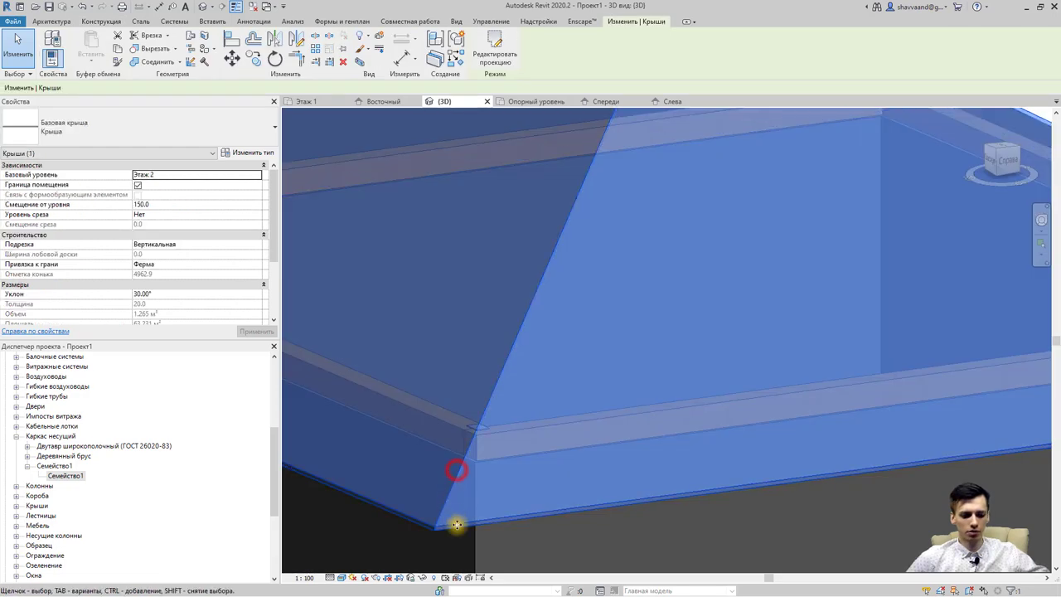
{"action": "mouse_move", "coordinate": [456, 523]}
{"action": "middle_mouse_down", "text": "shift"}
{"action": "mouse_move", "coordinate": [465, 395]}
{"action": "mouse_move", "coordinate": [489, 504]}
{"action": "middle_mouse_up", "text": "shift"}
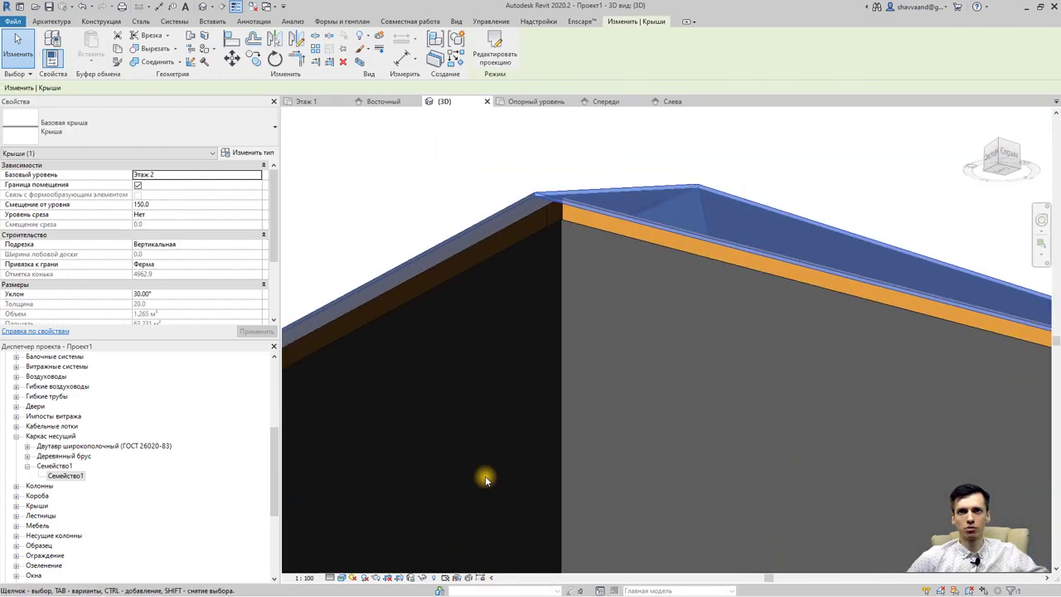
{"action": "scroll", "coordinate": [485, 468], "scroll_direction": "down", "scroll_amount": 3}
{"action": "key", "text": "Escape"}
{"action": "mouse_move", "coordinate": [566, 461]}
{"action": "middle_mouse_down", "text": "shift"}
{"action": "mouse_move", "coordinate": [598, 530]}
{"action": "mouse_move", "coordinate": [663, 377]}
{"action": "mouse_move", "coordinate": [734, 390]}
{"action": "middle_mouse_up", "text": "shift"}
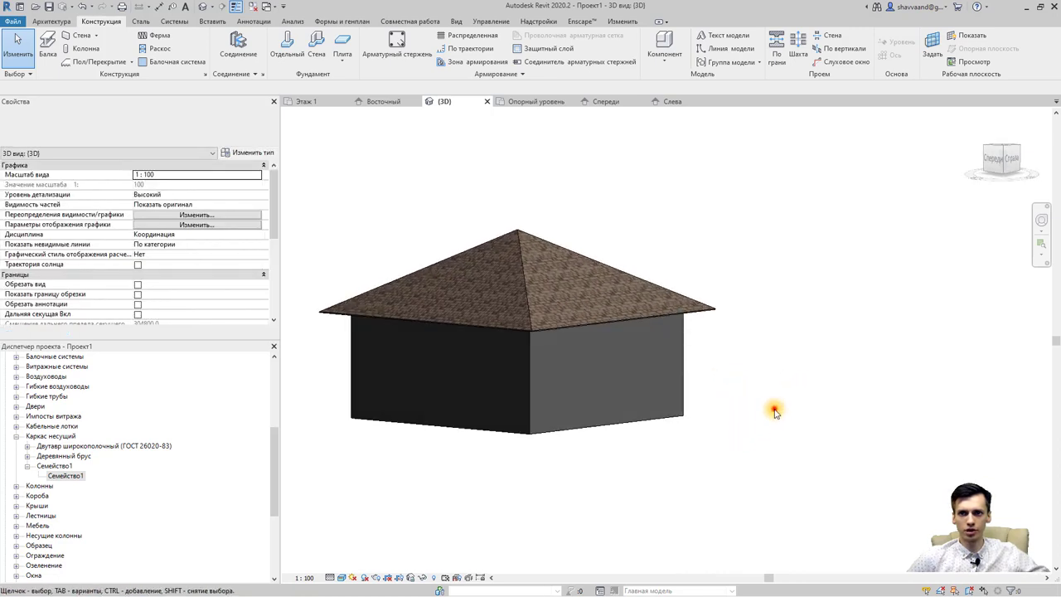
{"action": "left_click", "coordinate": [363, 412]}
Temporarily hide the four walls, then select the roof from a low side view
{"action": "left_click", "coordinate": [421, 577]}
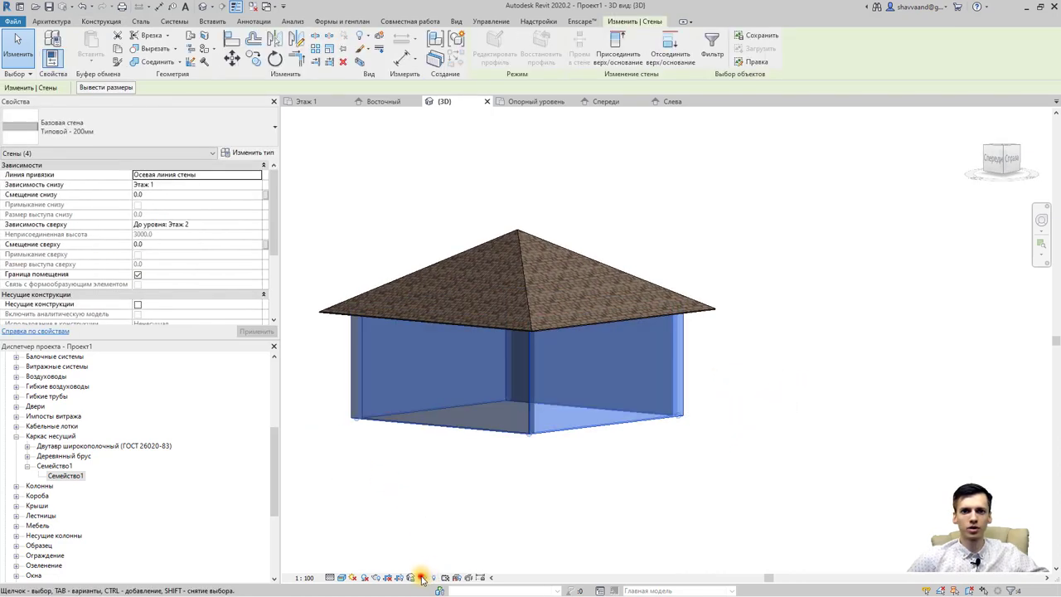
{"action": "left_click", "coordinate": [433, 550]}
{"action": "mouse_move", "coordinate": [495, 490]}
{"action": "middle_mouse_down", "text": "shift"}
{"action": "mouse_move", "coordinate": [531, 450]}
{"action": "mouse_move", "coordinate": [571, 275]}
{"action": "mouse_move", "coordinate": [509, 308]}
{"action": "mouse_move", "coordinate": [506, 414]}
{"action": "mouse_move", "coordinate": [555, 410]}
{"action": "mouse_move", "coordinate": [651, 450]}
{"action": "mouse_move", "coordinate": [639, 426]}
{"action": "mouse_move", "coordinate": [574, 446]}
{"action": "middle_mouse_up", "text": "shift"}
{"action": "scroll", "coordinate": [509, 403], "scroll_direction": "up", "scroll_amount": 3}
{"action": "scroll", "coordinate": [545, 404], "scroll_direction": "up", "scroll_amount": 3}
{"action": "middle_click_drag", "start_coordinate": [571, 379], "coordinate": [561, 434], "text": "shift"}
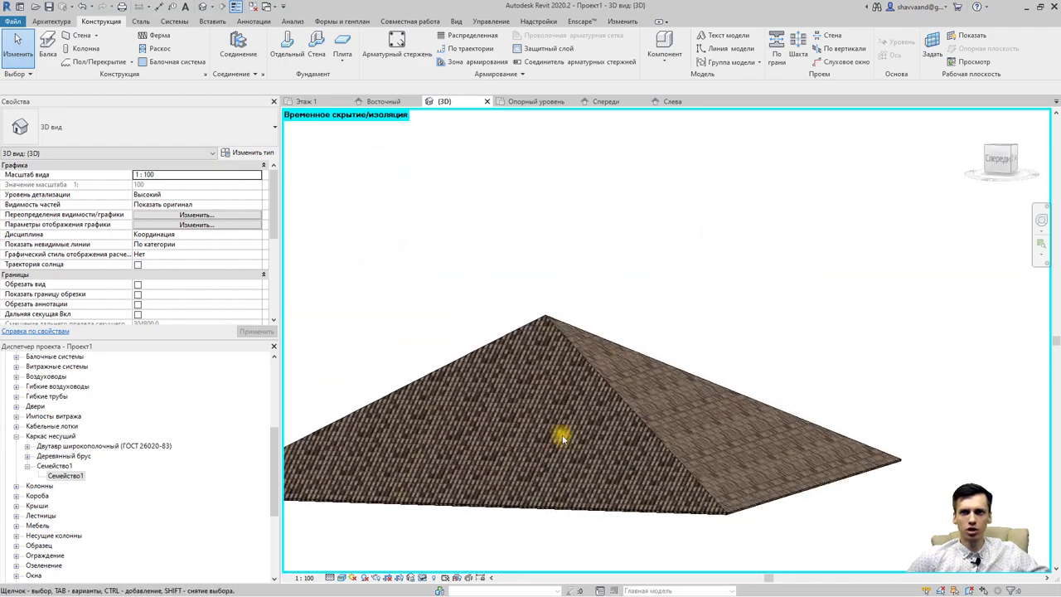
{"action": "left_click", "coordinate": [568, 347]}
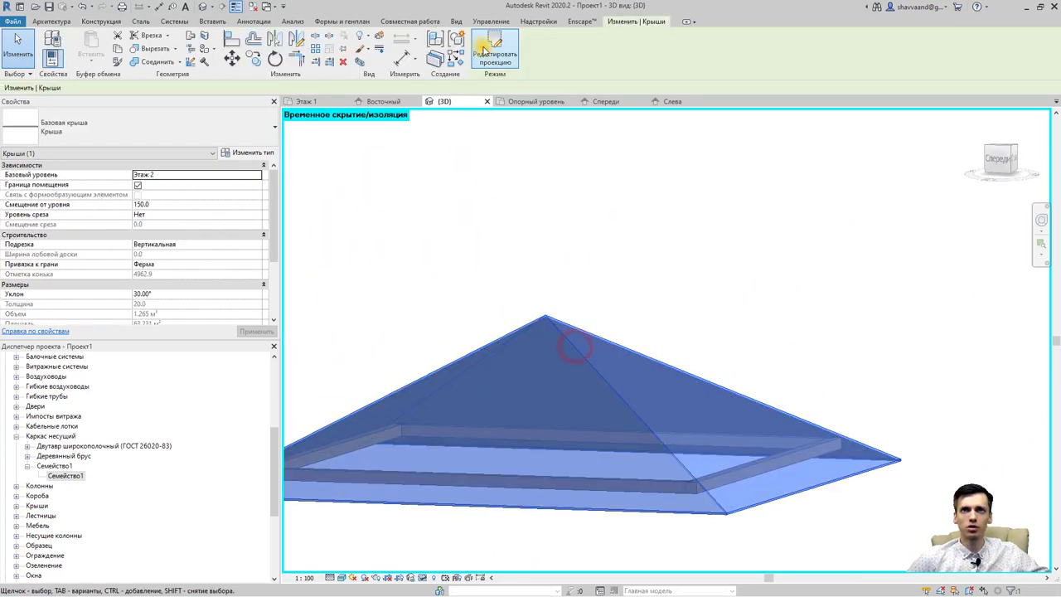
Change the slope angle of the roof's upper-right footprint edge
{"action": "mouse_move", "coordinate": [585, 260]}
{"action": "middle_mouse_down", "text": "shift"}
{"action": "mouse_move", "coordinate": [526, 407]}
{"action": "mouse_move", "coordinate": [492, 403]}
{"action": "middle_mouse_up", "text": "shift"}
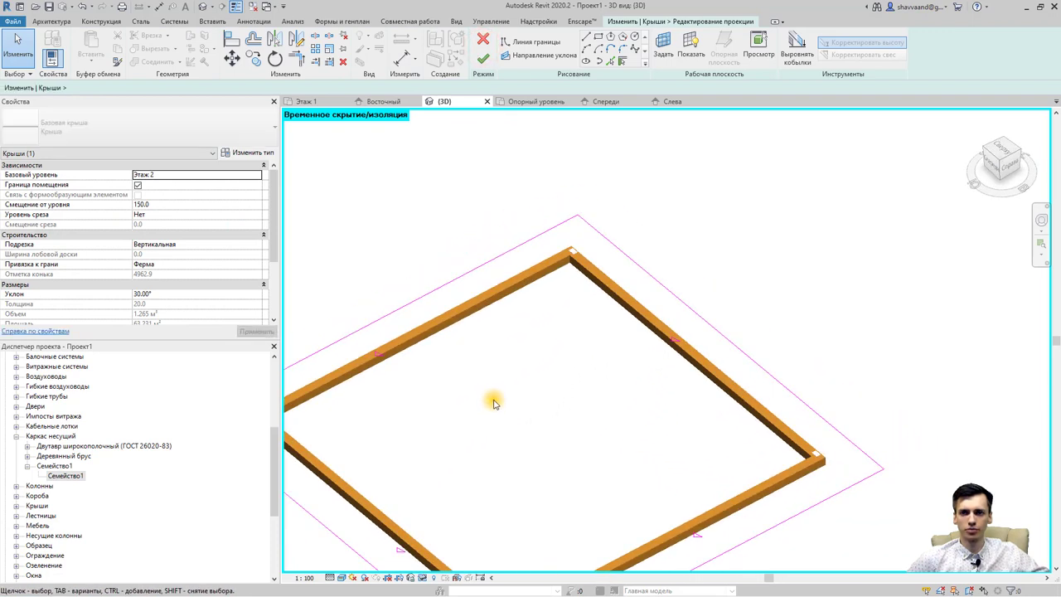
{"action": "scroll", "coordinate": [599, 388], "scroll_direction": "down", "scroll_amount": 2}
{"action": "left_click", "coordinate": [634, 373]}
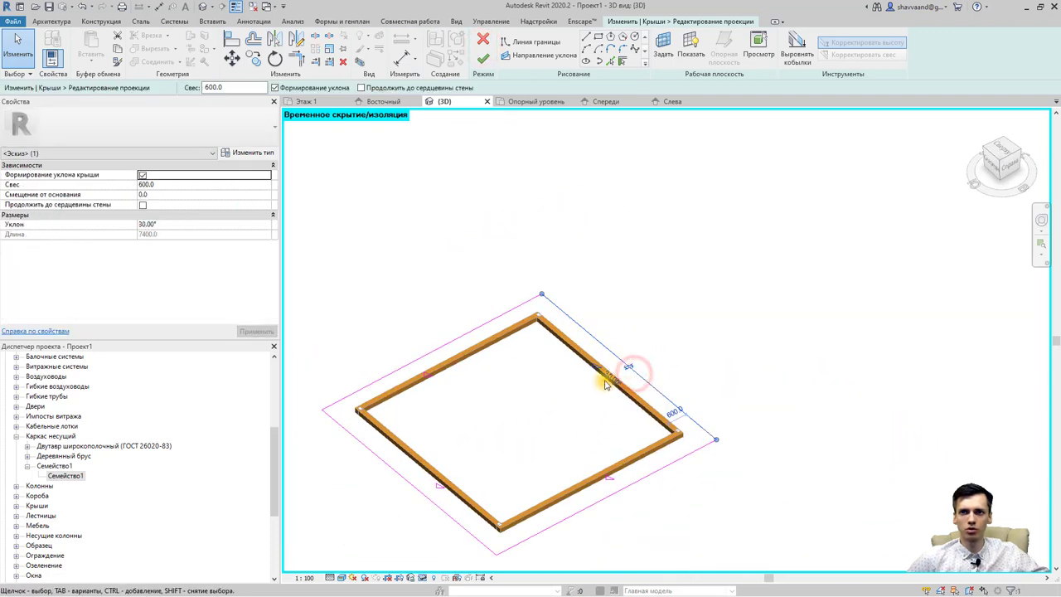
{"action": "left_click", "coordinate": [610, 379]}
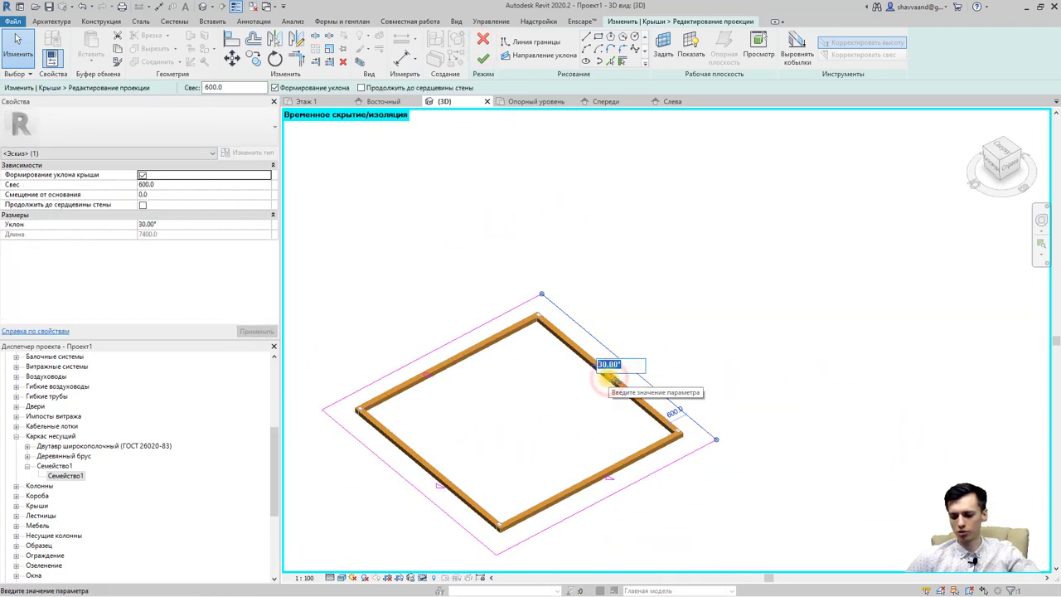
{"action": "type", "text": "15"}
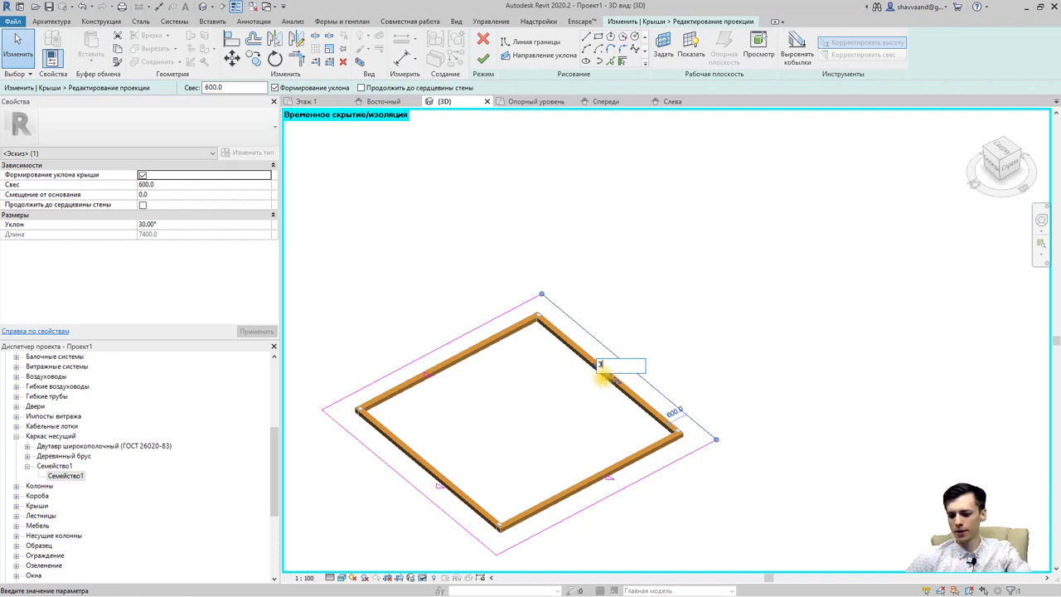
{"action": "left_click", "coordinate": [558, 428]}
Set the lower-left footprint edge slope to 35° and finish the footprint edit
{"action": "left_click", "coordinate": [404, 482]}
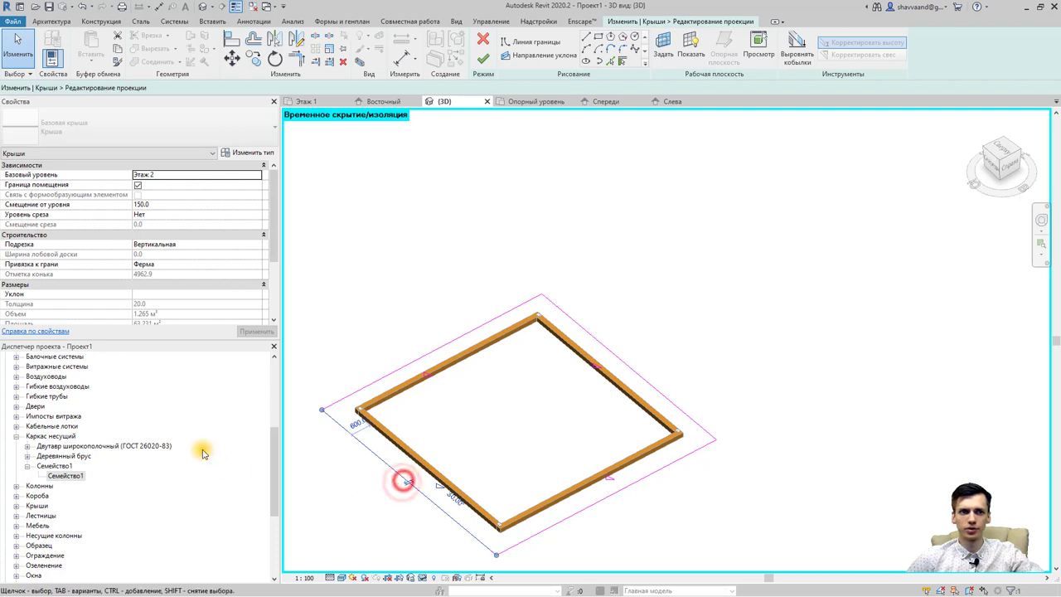
{"action": "left_click", "coordinate": [163, 225]}
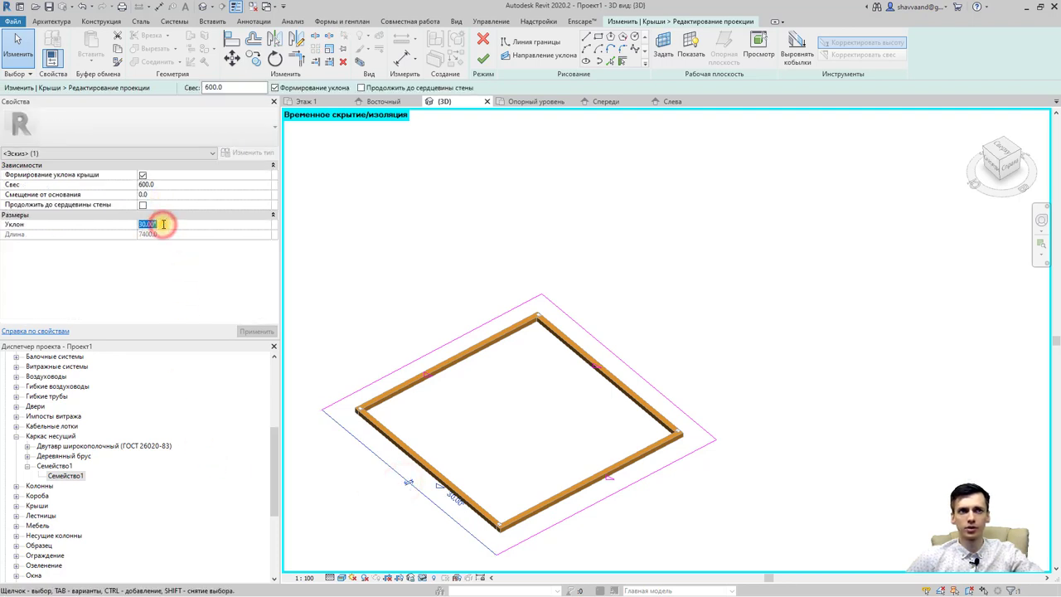
{"action": "type", "text": "35"}
{"action": "left_click", "coordinate": [257, 331]}
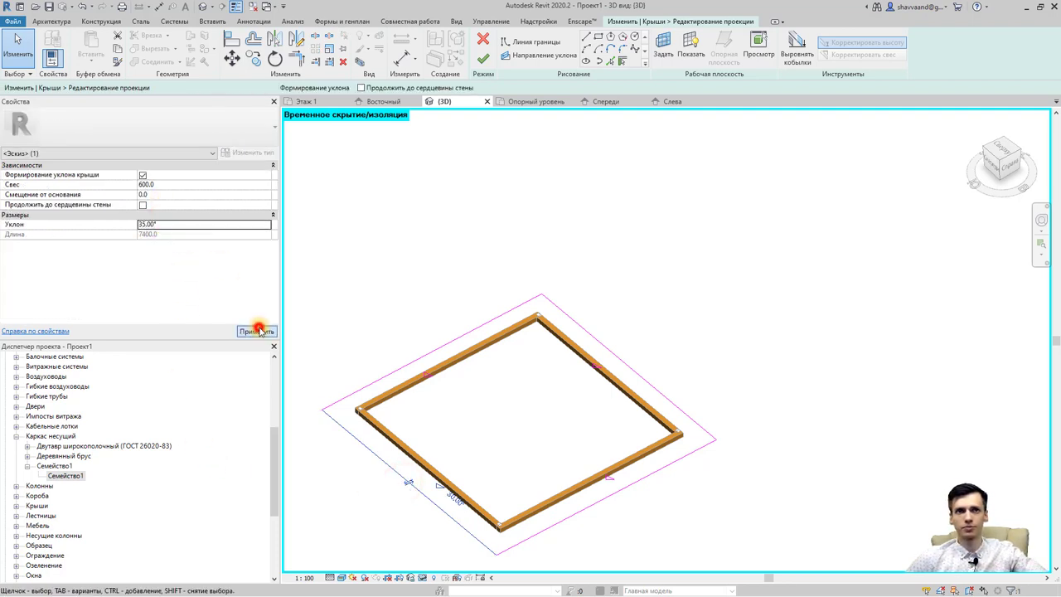
{"action": "left_click", "coordinate": [482, 61]}
{"action": "left_click", "coordinate": [680, 317]}
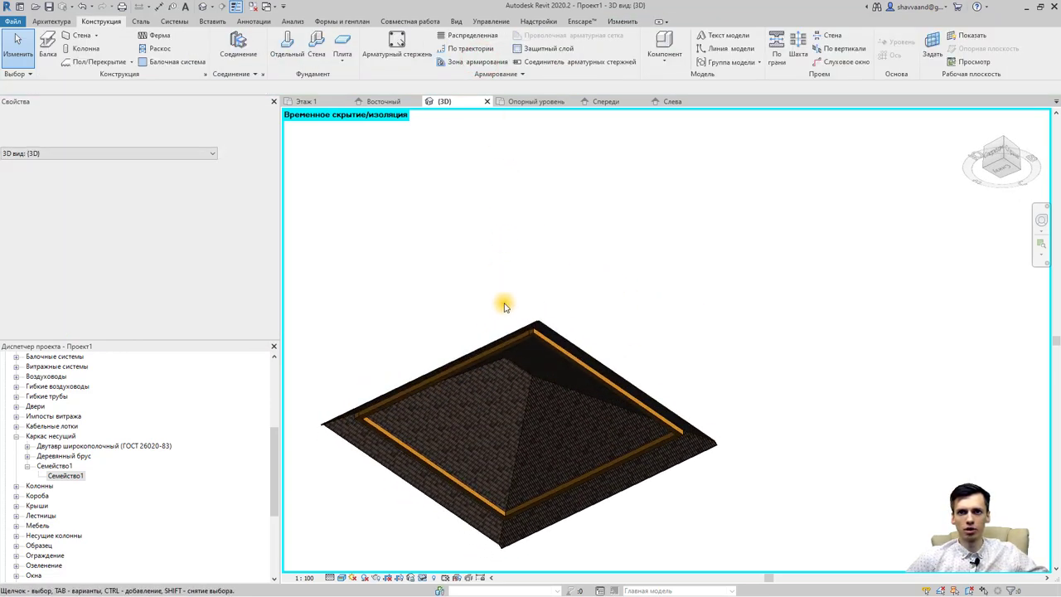
{"action": "mouse_move", "coordinate": [503, 310]}
{"action": "middle_mouse_down", "text": "shift"}
{"action": "mouse_move", "coordinate": [470, 302]}
{"action": "mouse_move", "coordinate": [583, 295]}
{"action": "mouse_move", "coordinate": [535, 294]}
{"action": "middle_mouse_up", "text": "shift"}
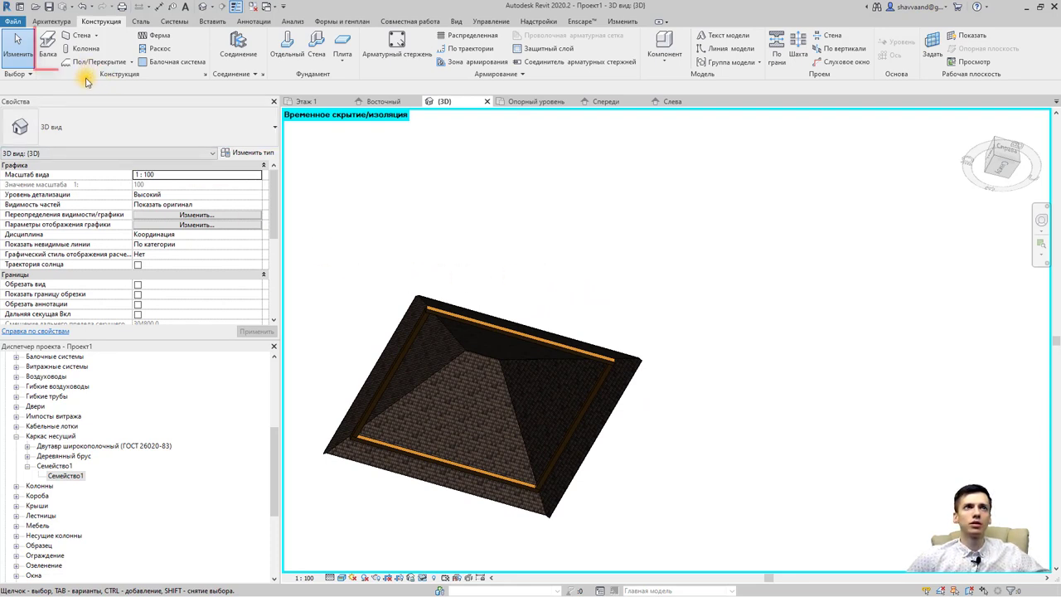
Start a new beam using the Деревянный брус 114x114 type
{"action": "left_click", "coordinate": [48, 46]}
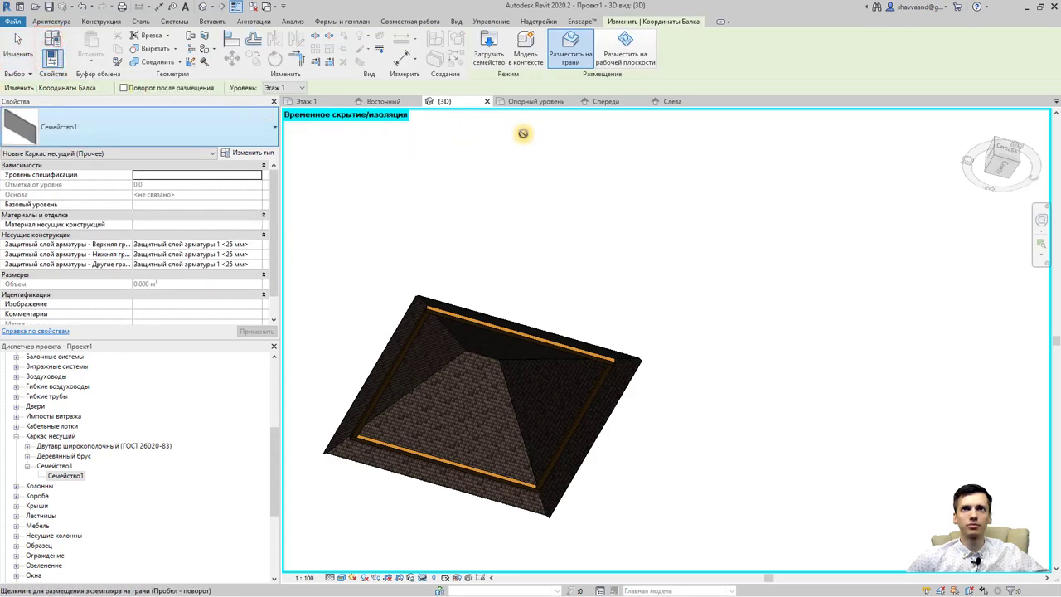
{"action": "left_click", "coordinate": [111, 131]}
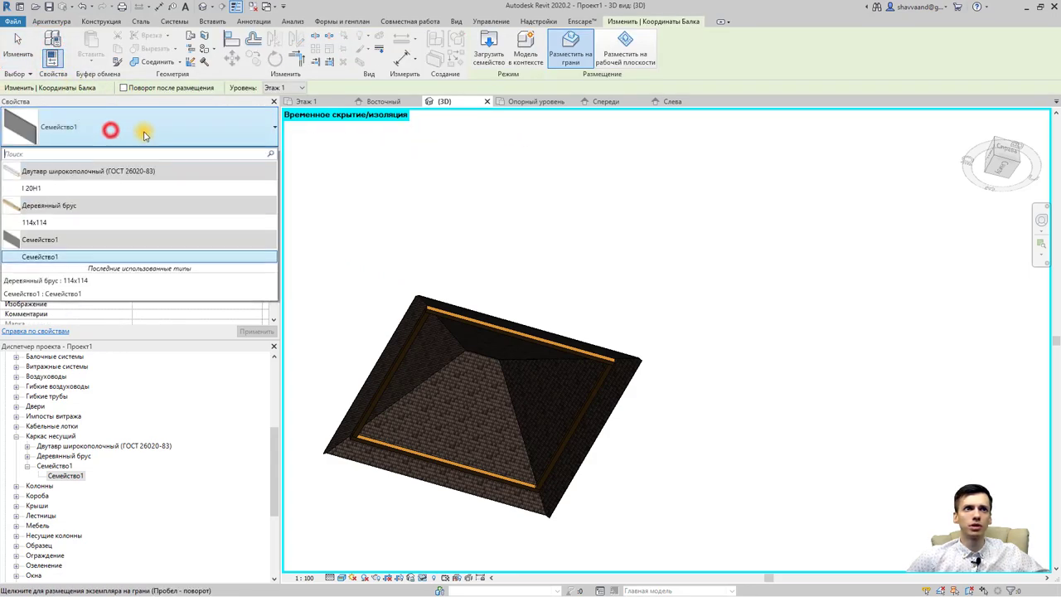
{"action": "left_click", "coordinate": [87, 224]}
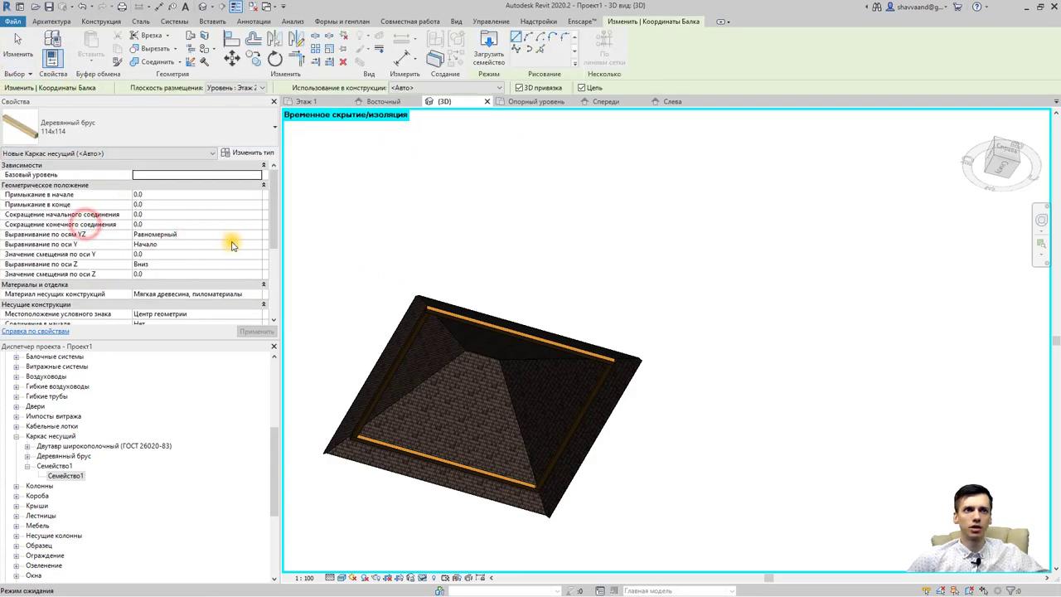
{"action": "left_click", "coordinate": [242, 135]}
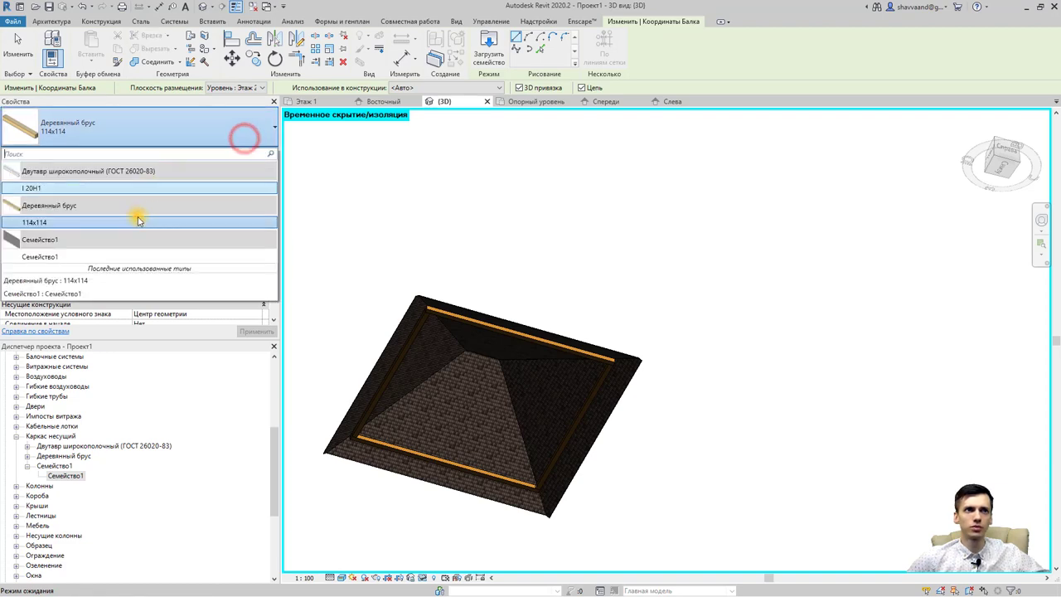
{"action": "left_click", "coordinate": [208, 133]}
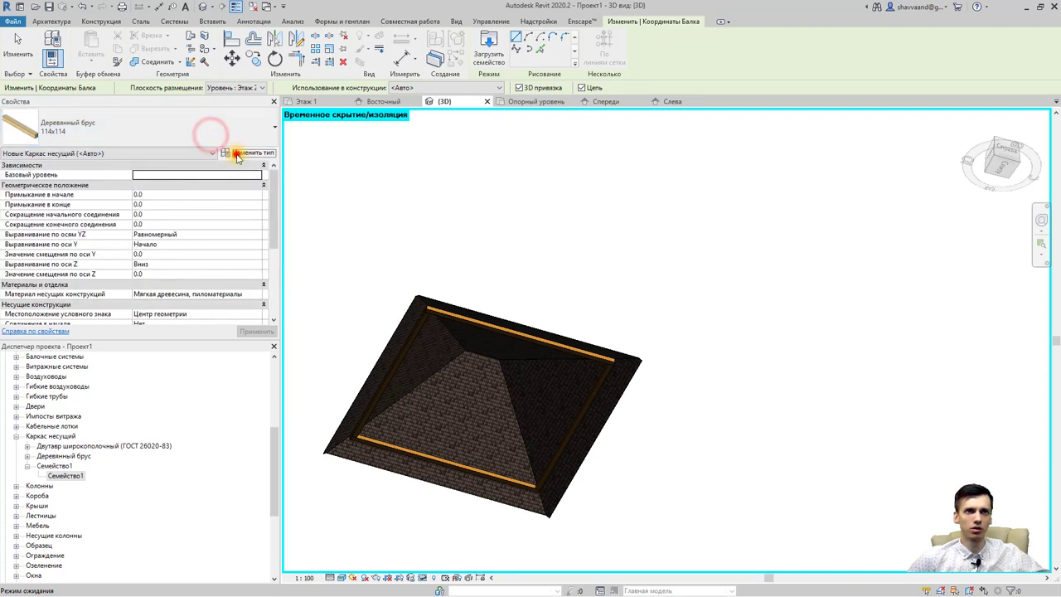
Duplicate the beam type as a new 150x150 type and confirm it
{"action": "left_click", "coordinate": [236, 153]}
{"action": "left_click", "coordinate": [448, 192]}
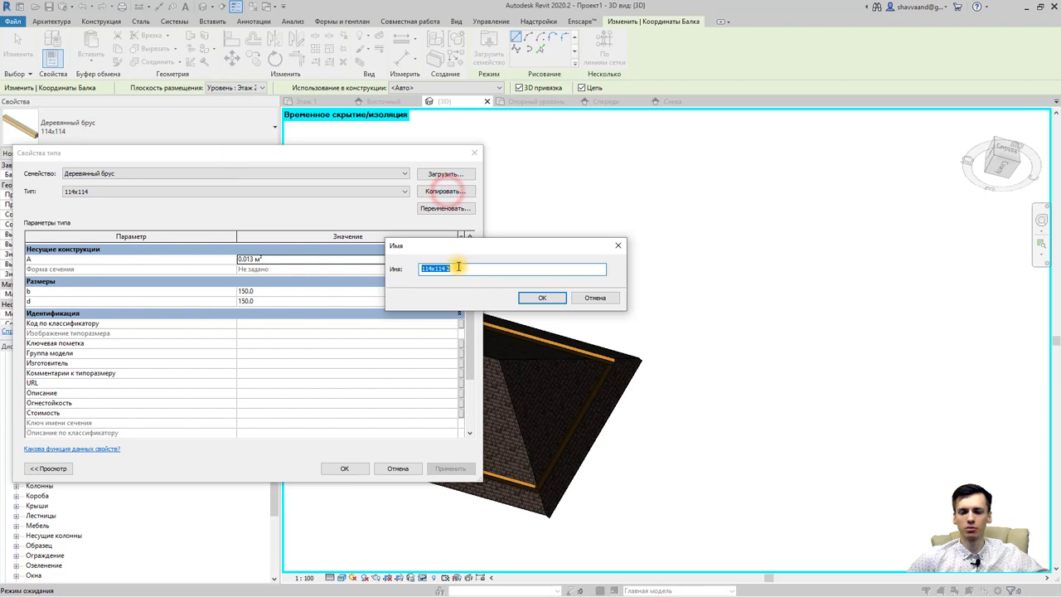
{"action": "type", "text": "150x150"}
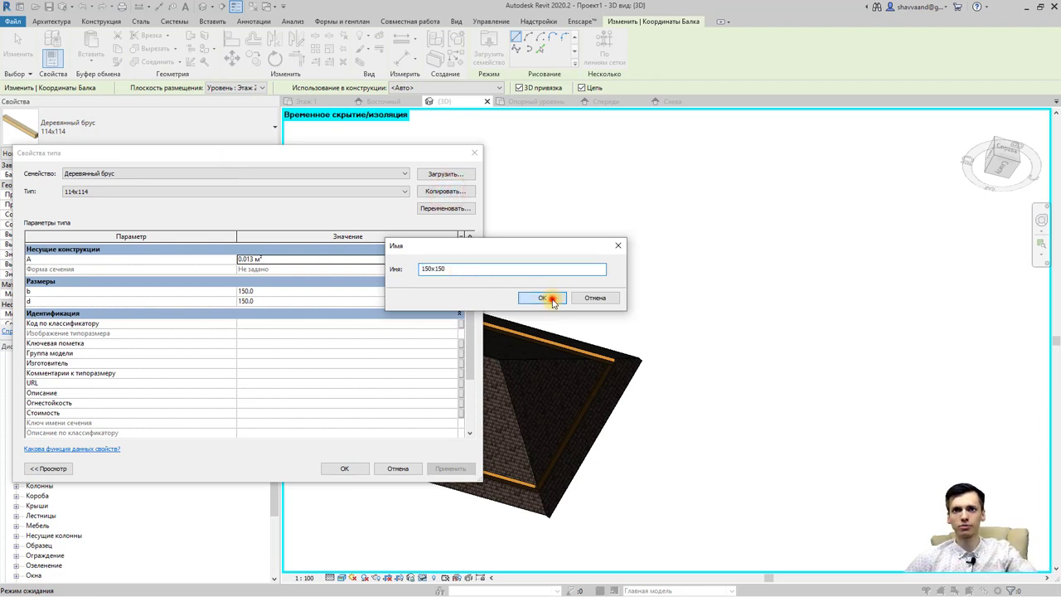
{"action": "left_click", "coordinate": [551, 299]}
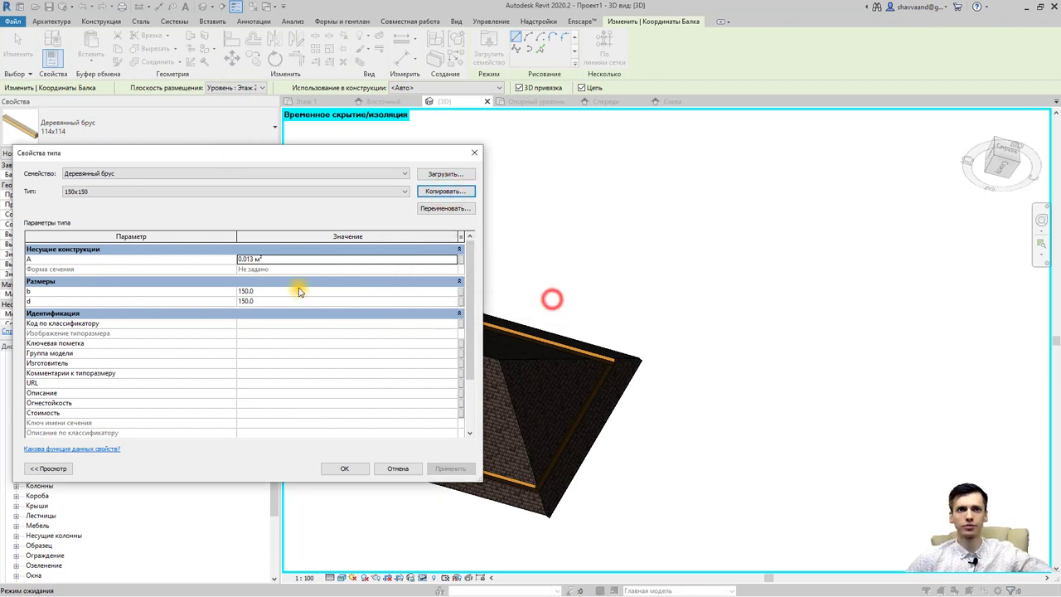
{"action": "left_click", "coordinate": [341, 467]}
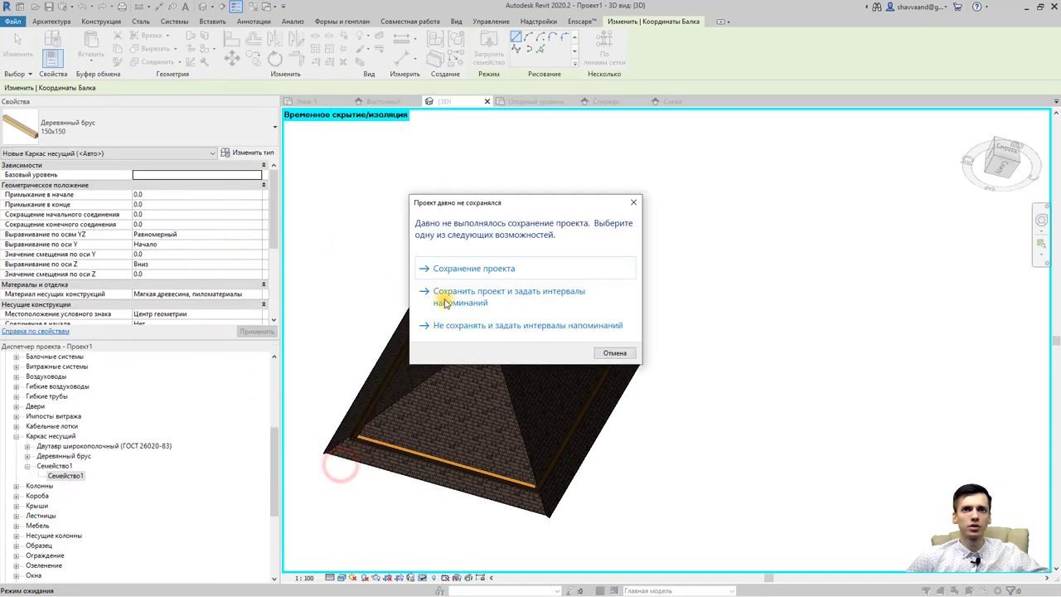
Dismiss the save reminder and draw a beam between the two roof ridge ends
{"action": "left_click", "coordinate": [635, 204]}
{"action": "scroll", "coordinate": [447, 358], "scroll_direction": "up", "scroll_amount": 4}
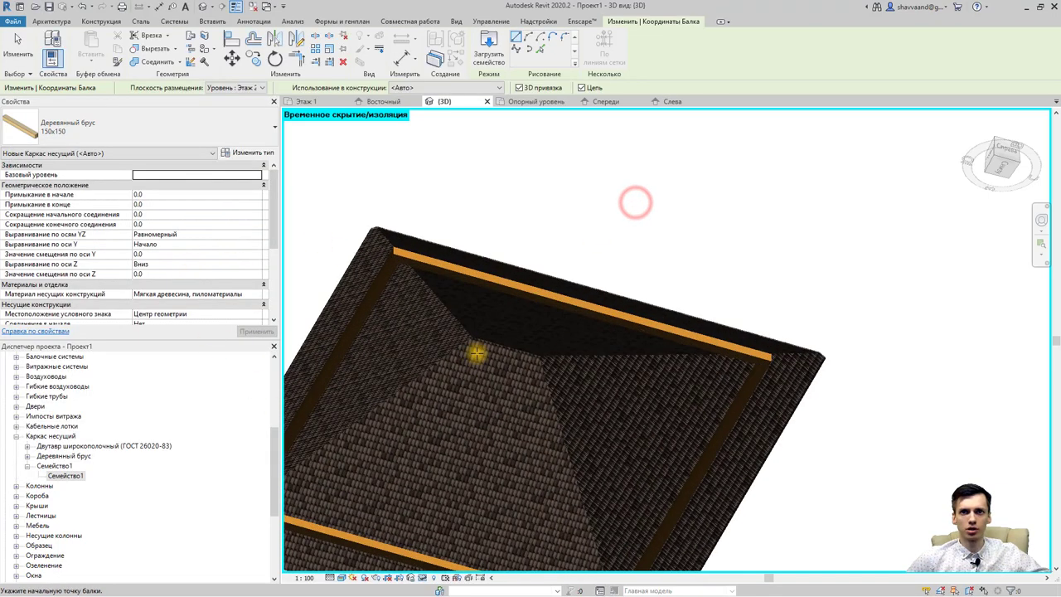
{"action": "left_click", "coordinate": [469, 333]}
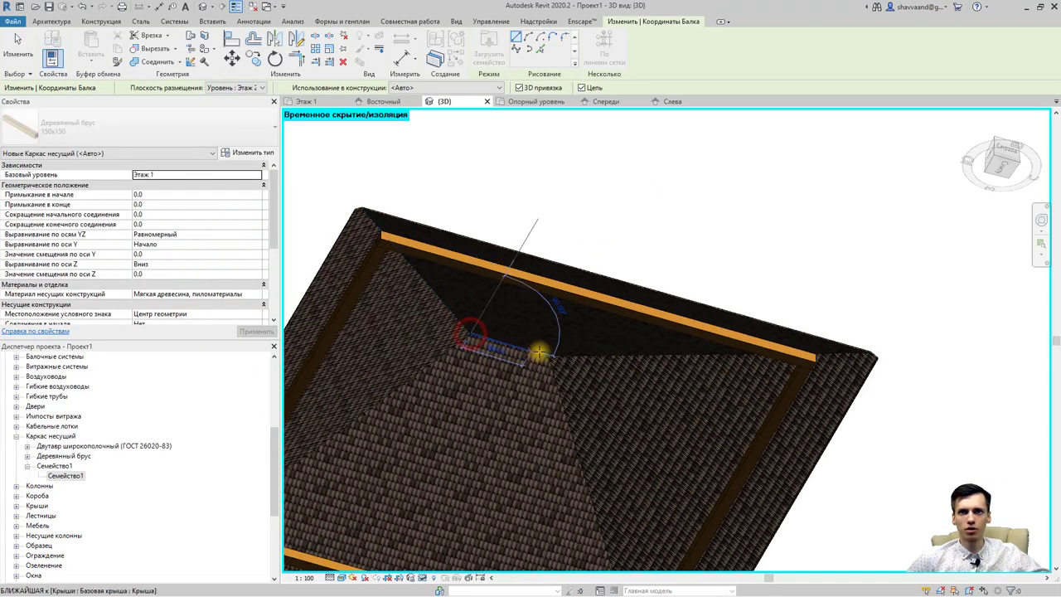
{"action": "left_click", "coordinate": [545, 355]}
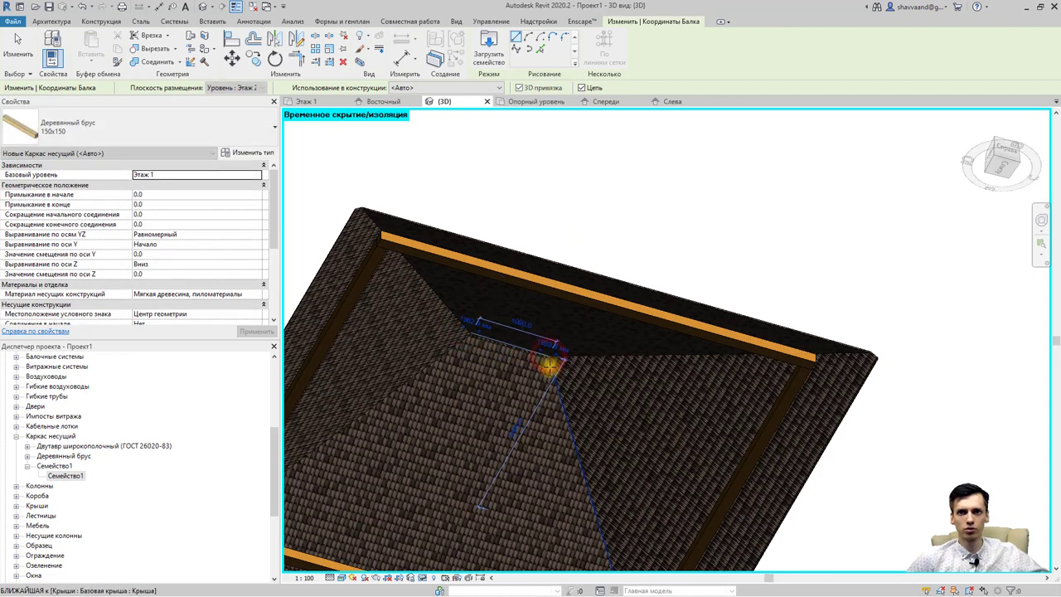
{"action": "middle_click_drag", "start_coordinate": [534, 349], "coordinate": [493, 469], "text": "shift"}
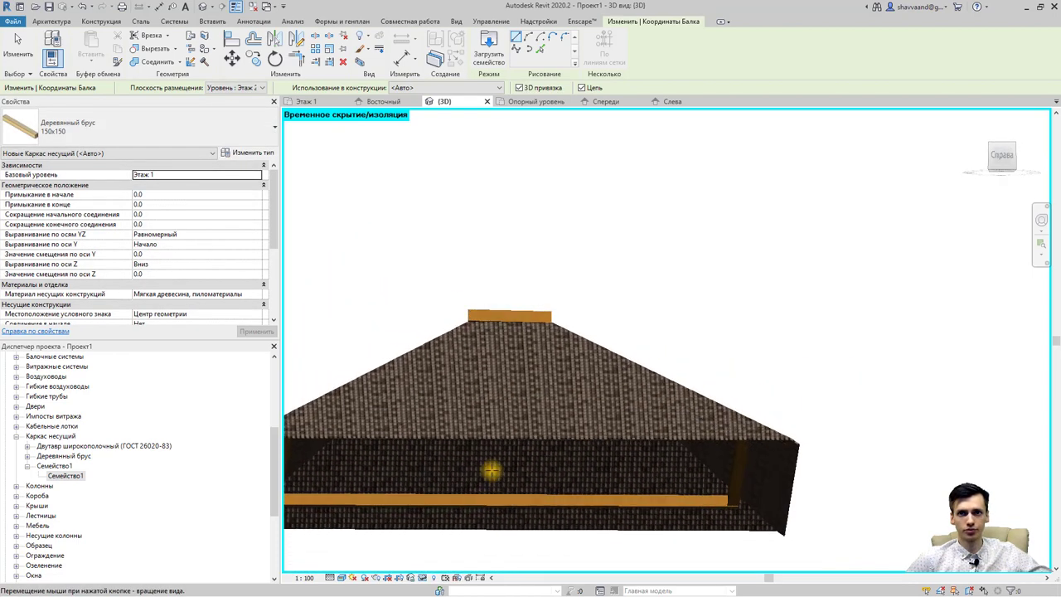
{"action": "key", "text": "Escape"}
{"action": "key", "text": "Escape"}
Set the ridge beam's Z alignment to Верх (top)
{"action": "middle_click_drag", "start_coordinate": [499, 330], "coordinate": [291, 277], "text": "shift"}
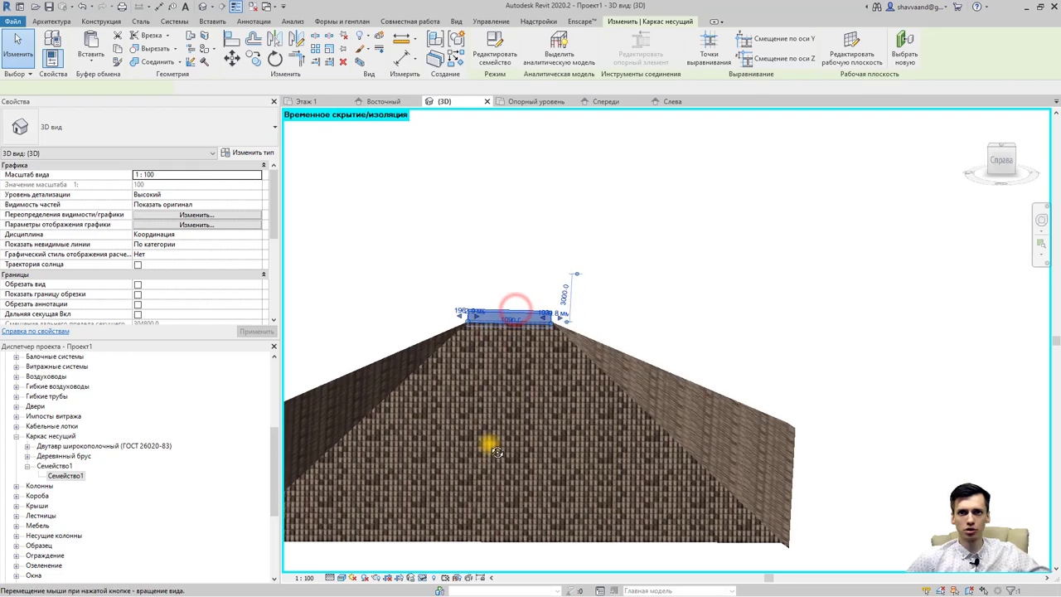
{"action": "scroll", "coordinate": [224, 274], "scroll_direction": "down", "scroll_amount": 2}
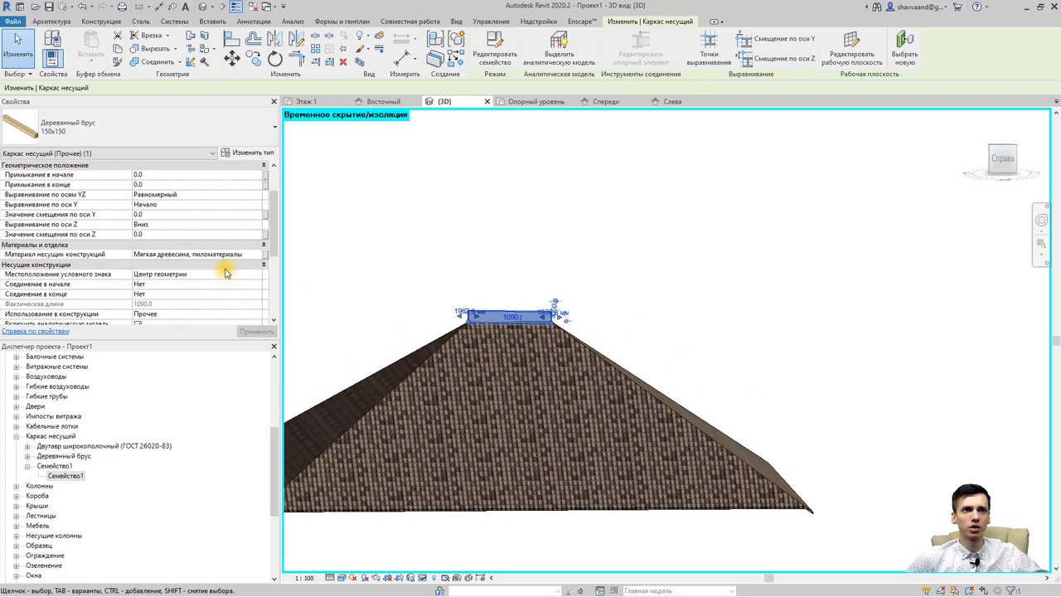
{"action": "left_click", "coordinate": [256, 227]}
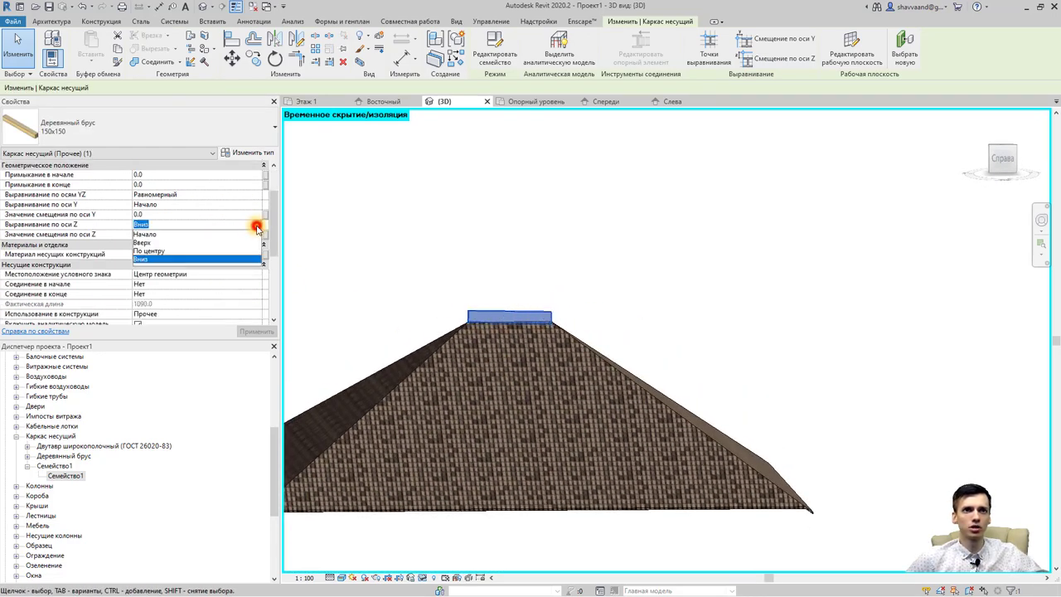
{"action": "left_click", "coordinate": [155, 241]}
{"action": "left_click", "coordinate": [257, 332]}
Set the ridge beam's Z offset to -50
{"action": "mouse_move", "coordinate": [414, 426]}
{"action": "middle_mouse_down", "text": "shift"}
{"action": "mouse_move", "coordinate": [562, 262]}
{"action": "mouse_move", "coordinate": [505, 308]}
{"action": "mouse_move", "coordinate": [504, 298]}
{"action": "mouse_move", "coordinate": [639, 294]}
{"action": "mouse_move", "coordinate": [581, 475]}
{"action": "mouse_move", "coordinate": [542, 307]}
{"action": "mouse_move", "coordinate": [506, 343]}
{"action": "middle_mouse_up", "text": "shift"}
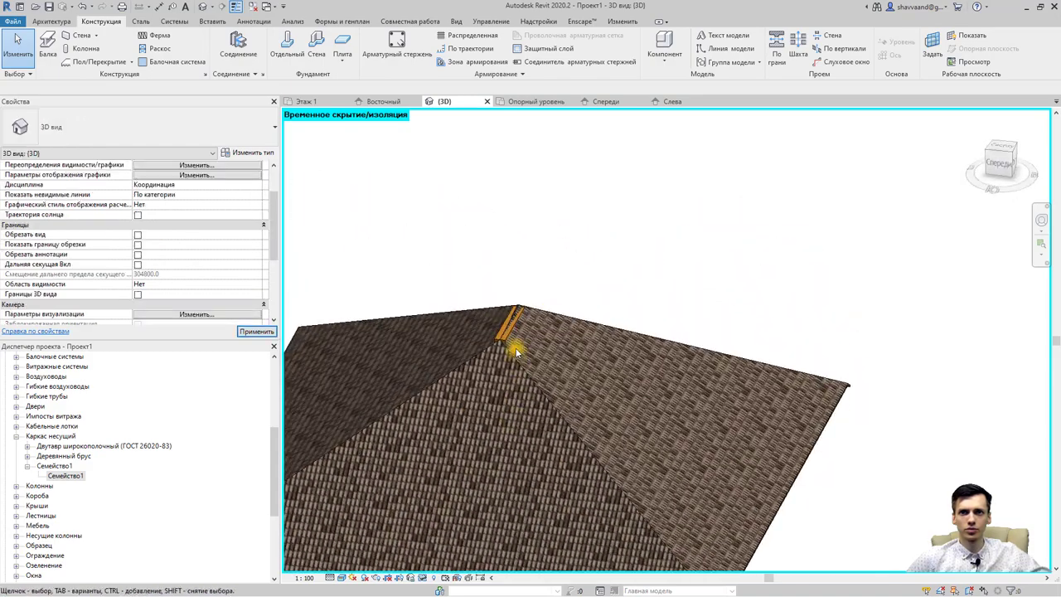
{"action": "left_click_drag", "start_coordinate": [506, 335], "coordinate": [433, 354]}
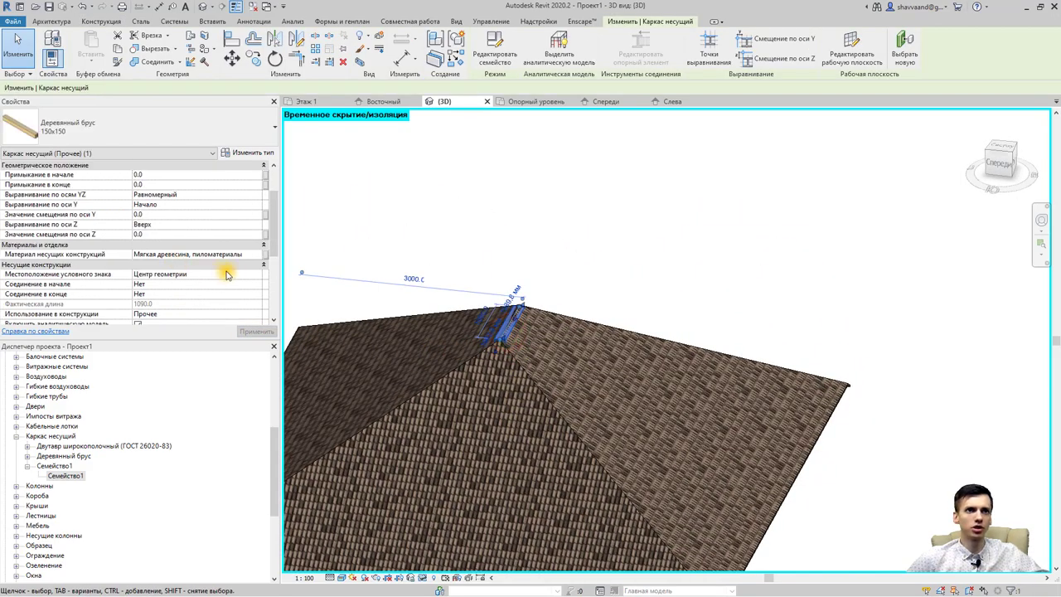
{"action": "scroll", "coordinate": [226, 274], "scroll_direction": "down", "scroll_amount": 1}
{"action": "scroll", "coordinate": [207, 269], "scroll_direction": "down", "scroll_amount": 1}
{"action": "scroll", "coordinate": [201, 270], "scroll_direction": "up", "scroll_amount": 3}
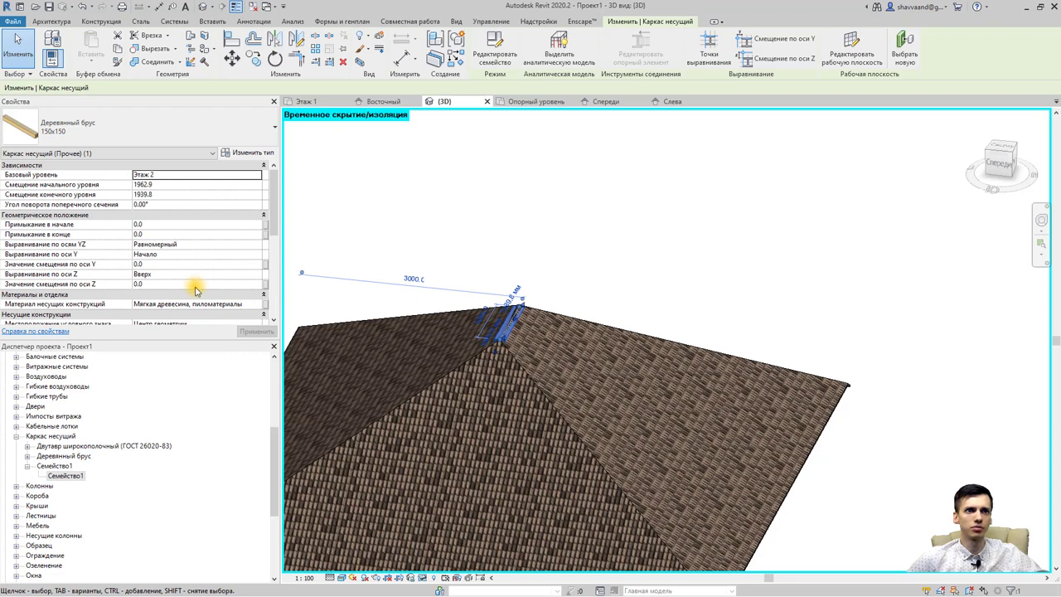
{"action": "left_click", "coordinate": [168, 284]}
{"action": "type", "text": "-50"}
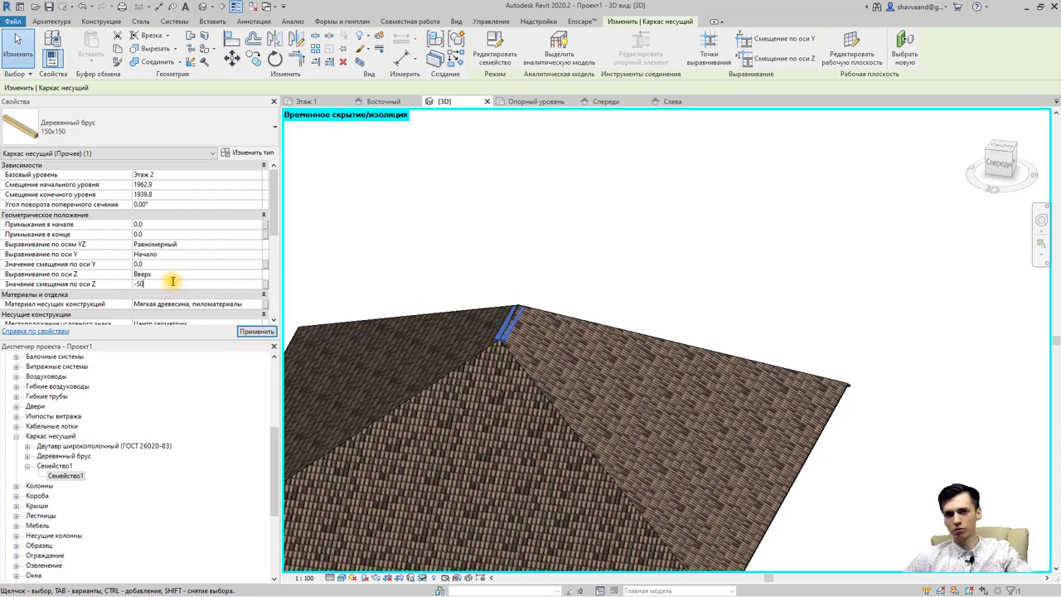
{"action": "left_click", "coordinate": [507, 244]}
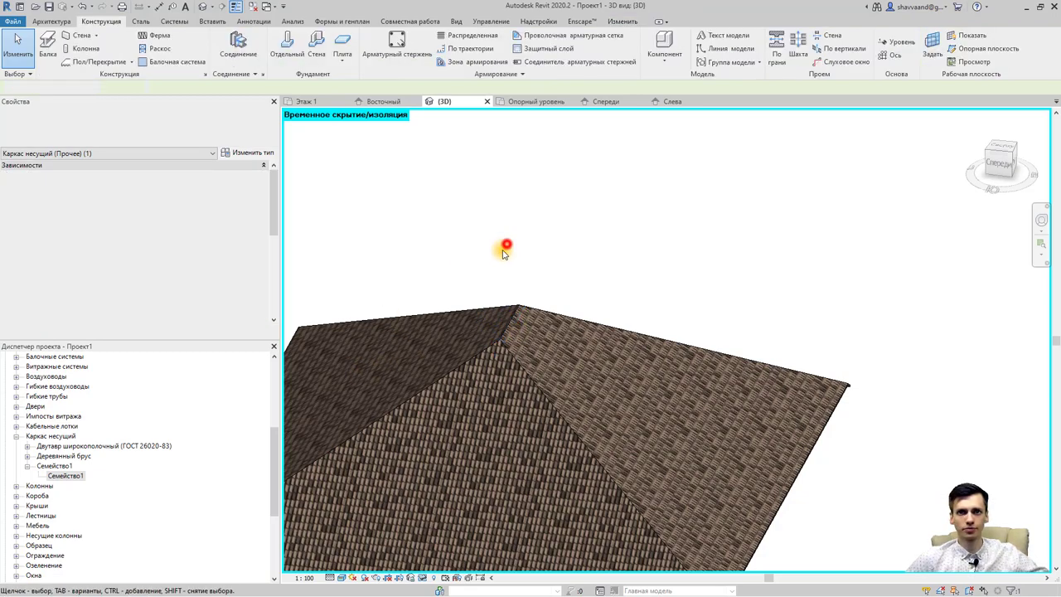
Select the roof from below and temporarily hide it with Скрыть элемент
{"action": "mouse_move", "coordinate": [609, 356]}
{"action": "middle_mouse_down", "text": "shift"}
{"action": "mouse_move", "coordinate": [368, 257]}
{"action": "mouse_move", "coordinate": [503, 266]}
{"action": "mouse_move", "coordinate": [481, 285]}
{"action": "mouse_move", "coordinate": [486, 297]}
{"action": "mouse_move", "coordinate": [481, 287]}
{"action": "mouse_move", "coordinate": [731, 271]}
{"action": "mouse_move", "coordinate": [702, 265]}
{"action": "mouse_move", "coordinate": [682, 293]}
{"action": "mouse_move", "coordinate": [575, 324]}
{"action": "mouse_move", "coordinate": [624, 346]}
{"action": "mouse_move", "coordinate": [568, 320]}
{"action": "mouse_move", "coordinate": [568, 474]}
{"action": "mouse_move", "coordinate": [557, 520]}
{"action": "middle_mouse_up", "text": "shift"}
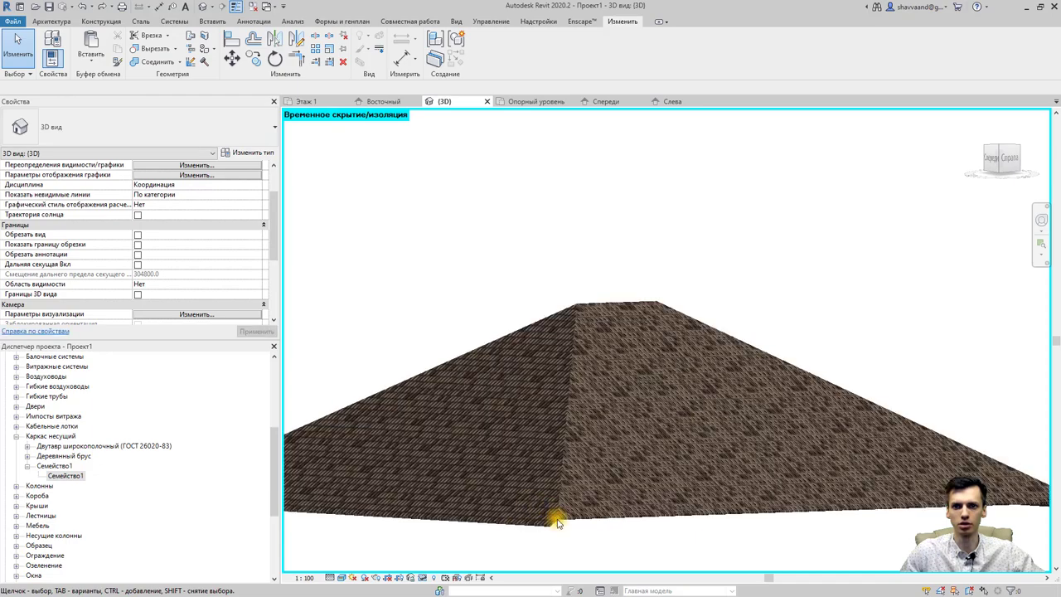
{"action": "scroll", "coordinate": [561, 518], "scroll_direction": "up", "scroll_amount": 2}
{"action": "scroll", "coordinate": [580, 530], "scroll_direction": "up", "scroll_amount": 2}
{"action": "scroll", "coordinate": [597, 523], "scroll_direction": "down", "scroll_amount": 6}
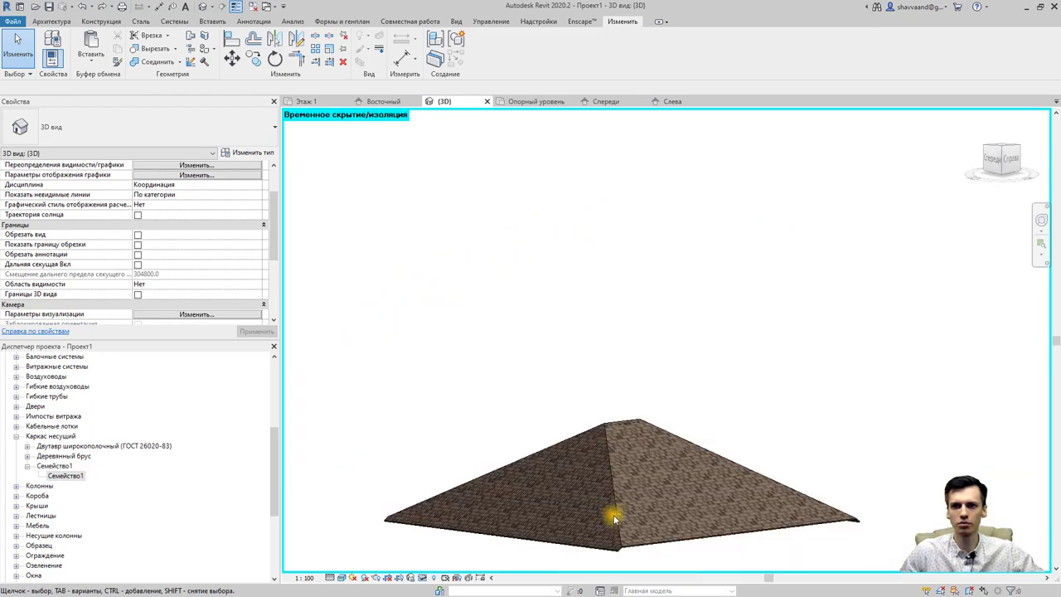
{"action": "left_click", "coordinate": [613, 518]}
{"action": "left_click", "coordinate": [423, 578]}
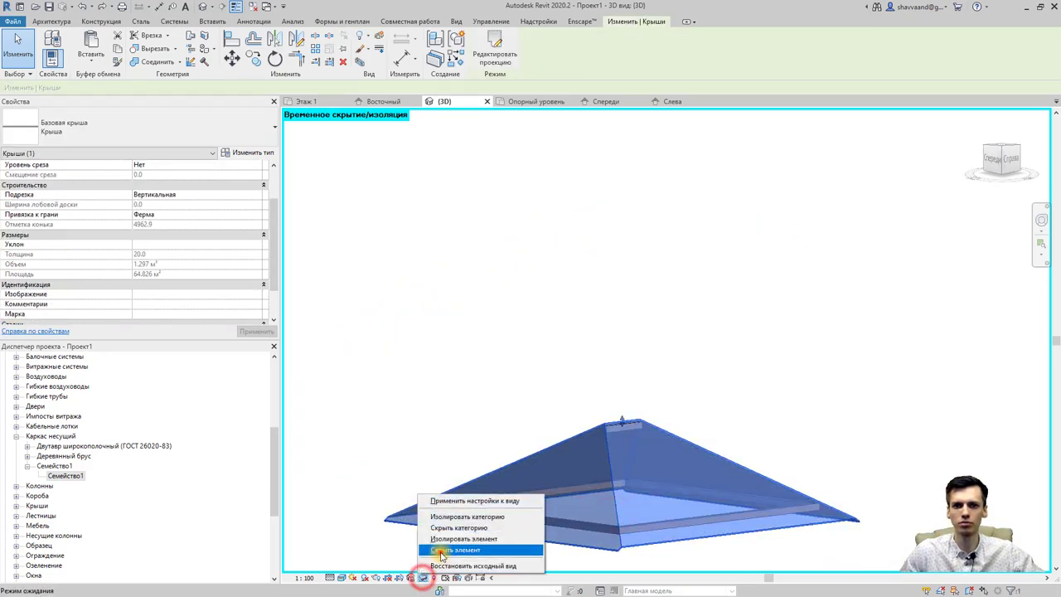
{"action": "left_click", "coordinate": [455, 550]}
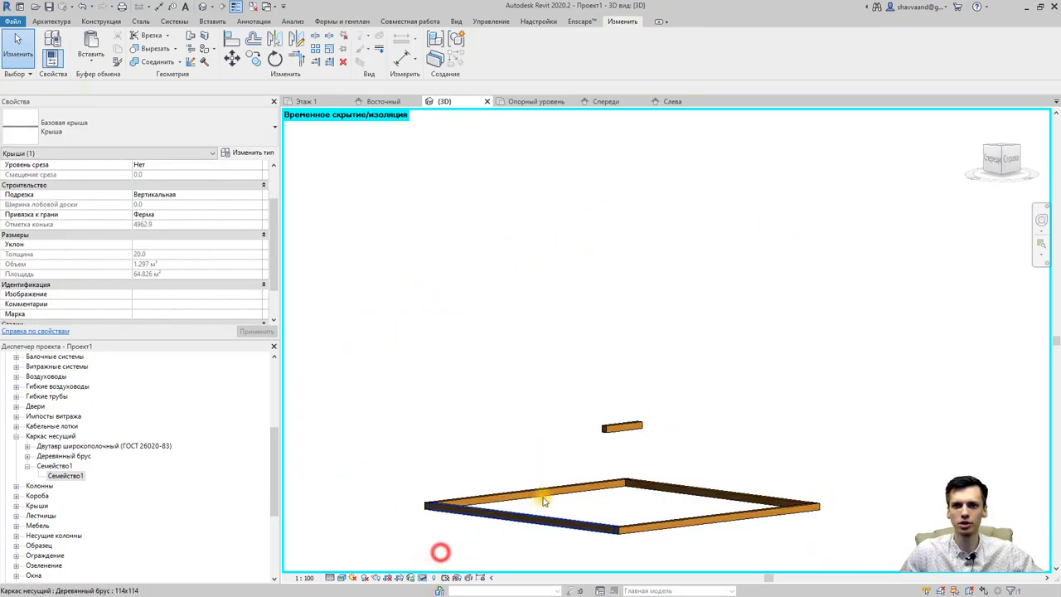
View the frame from the ViewCube top and set Detail Level to Низкий (coarse)
{"action": "left_click", "coordinate": [1003, 147]}
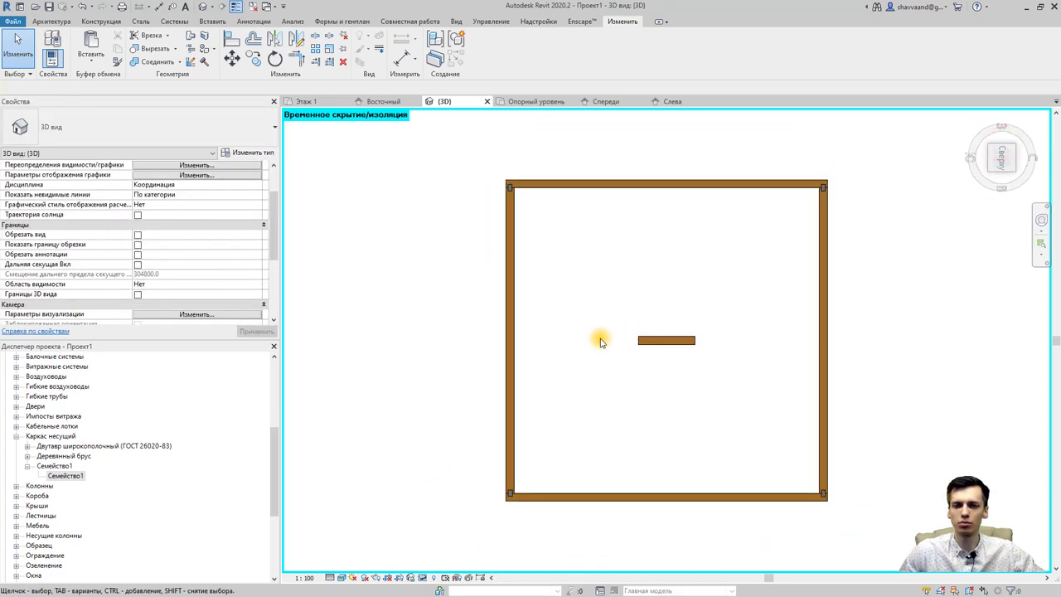
{"action": "scroll", "coordinate": [601, 342], "scroll_direction": "up", "scroll_amount": 1}
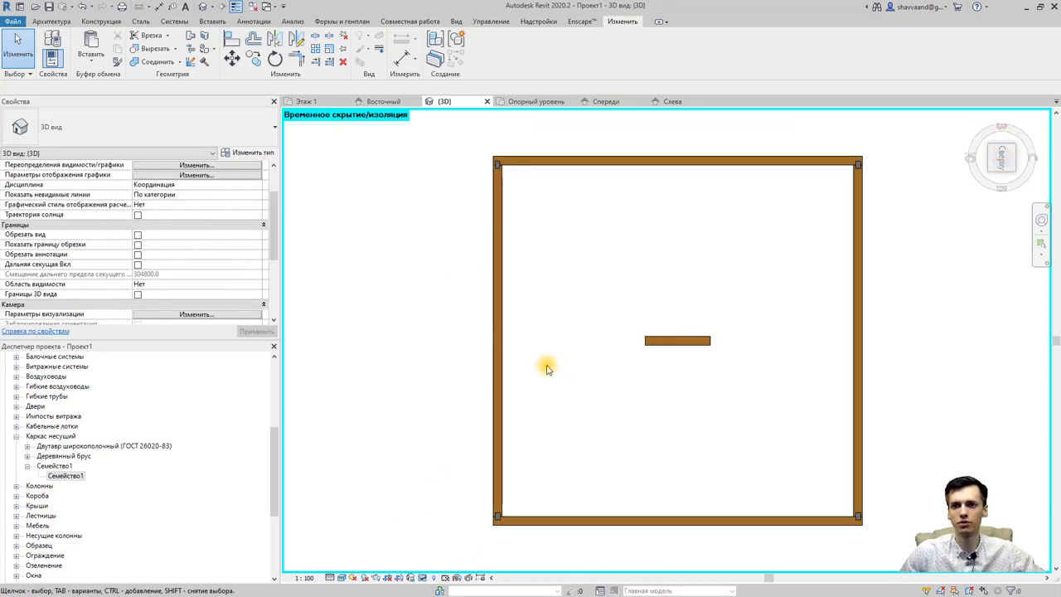
{"action": "left_click", "coordinate": [329, 577]}
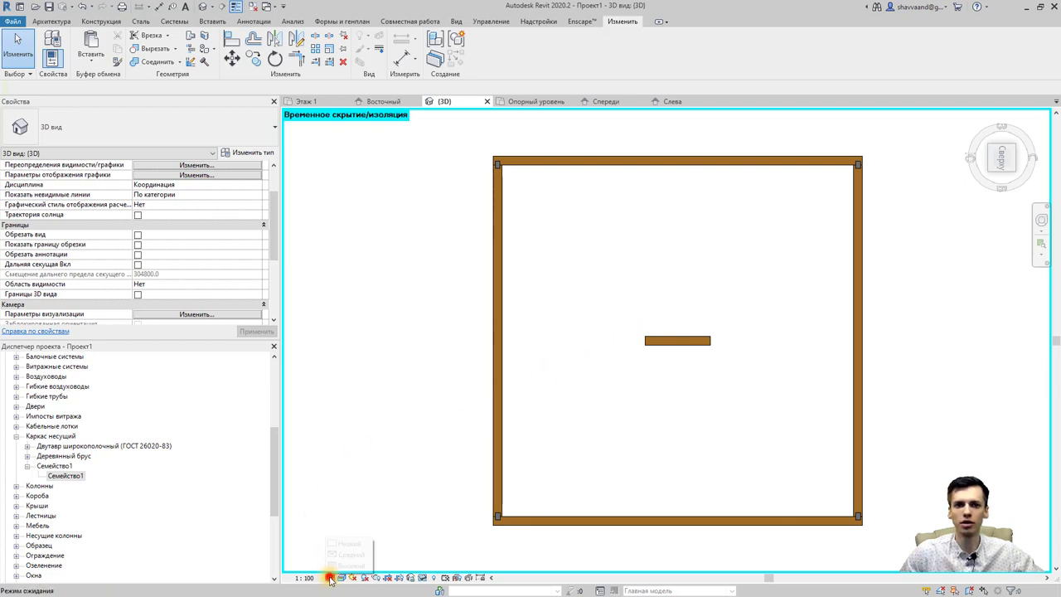
{"action": "left_click", "coordinate": [340, 545]}
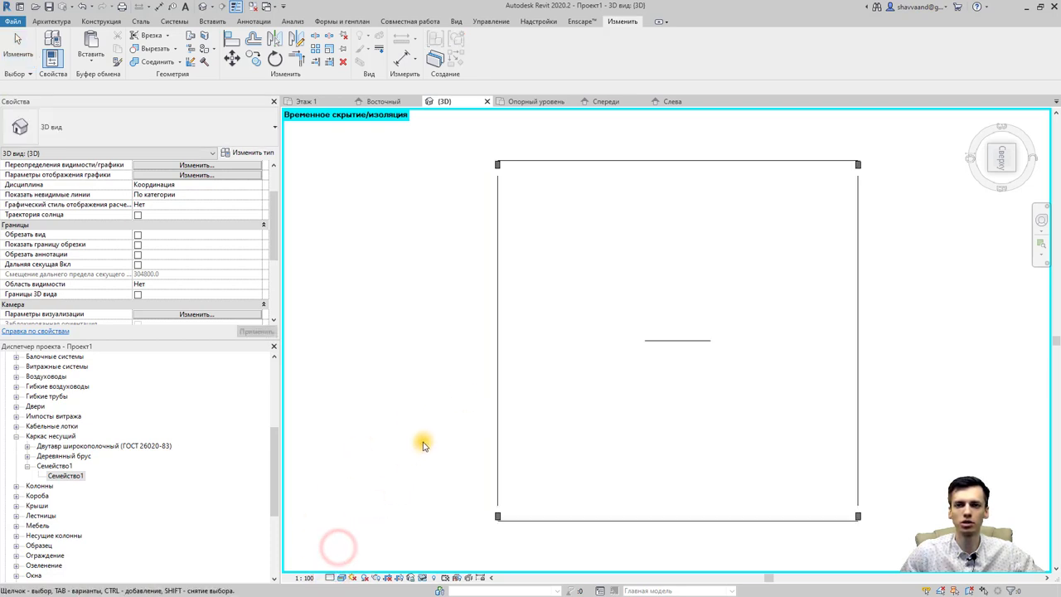
{"action": "scroll", "coordinate": [497, 509], "scroll_direction": "up", "scroll_amount": 2}
{"action": "scroll", "coordinate": [499, 503], "scroll_direction": "up", "scroll_amount": 3}
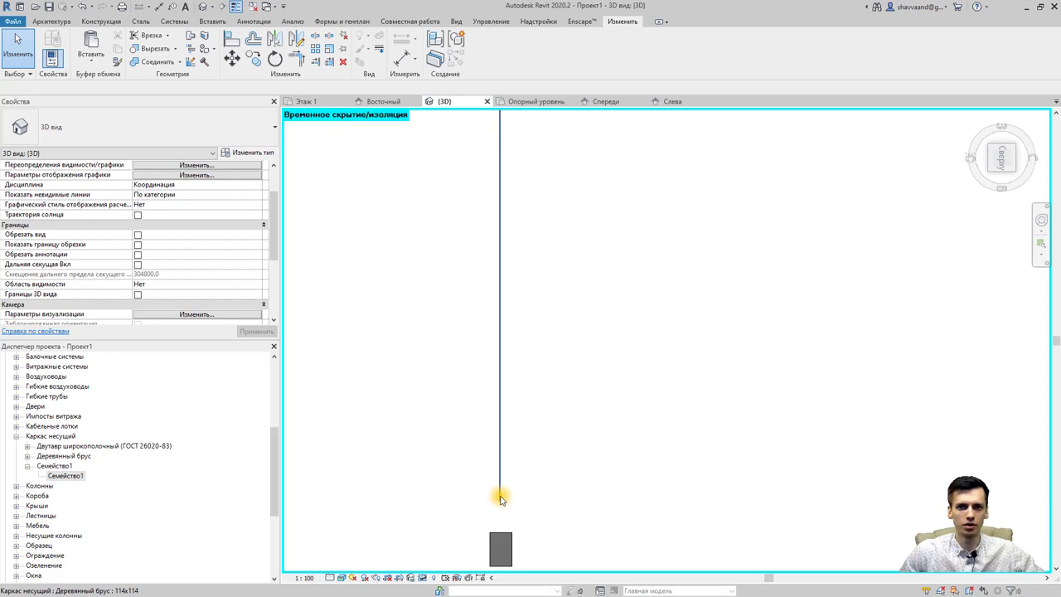
{"action": "left_click", "coordinate": [499, 497]}
{"action": "left_click", "coordinate": [557, 473]}
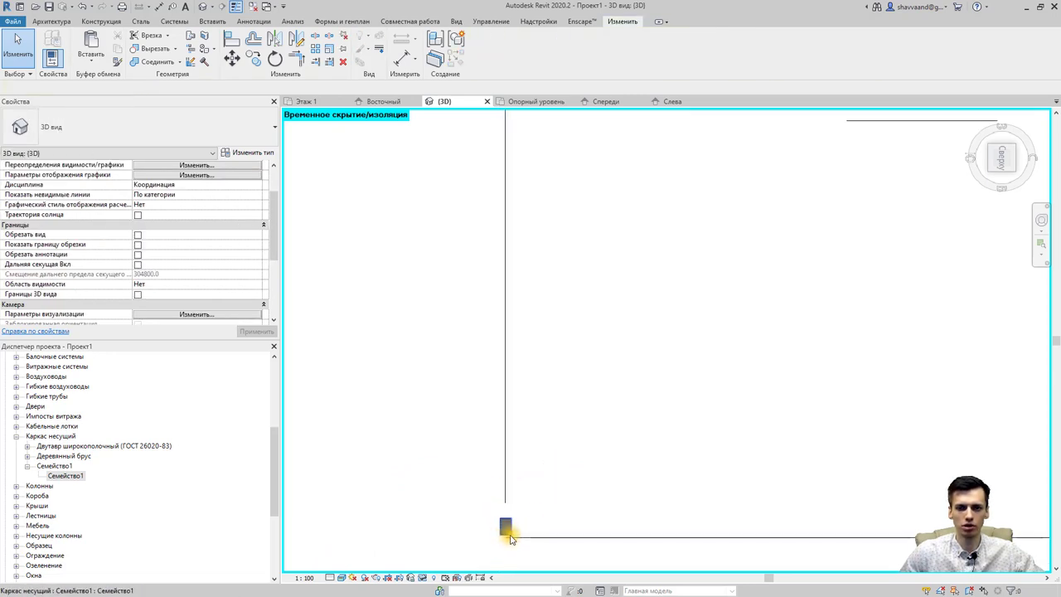
Set Detail Level to Высокий (fine) and zoom out to see the whole frame
{"action": "left_click", "coordinate": [330, 578]}
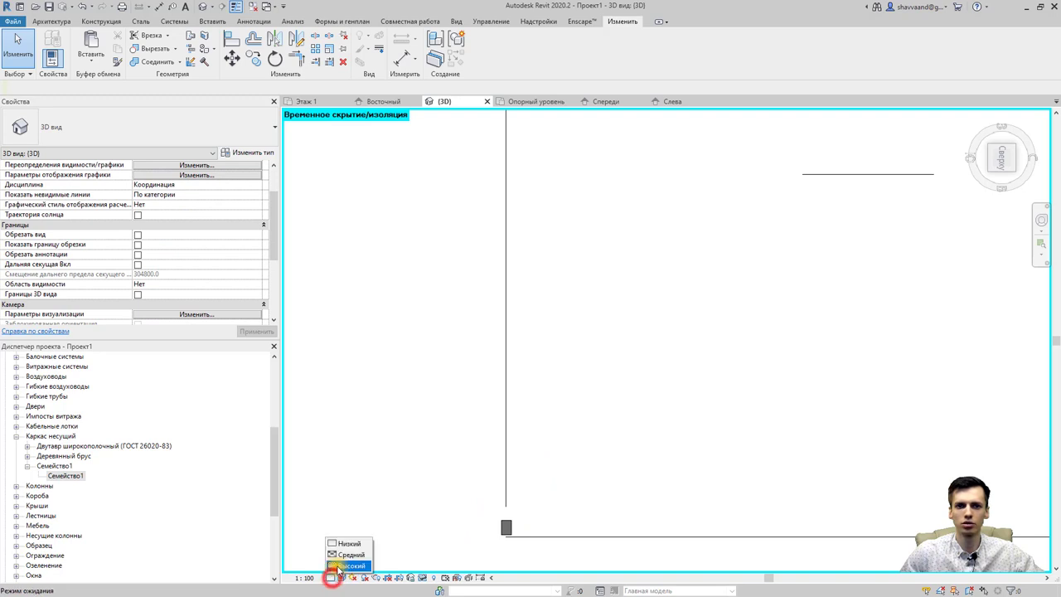
{"action": "left_click", "coordinate": [346, 565]}
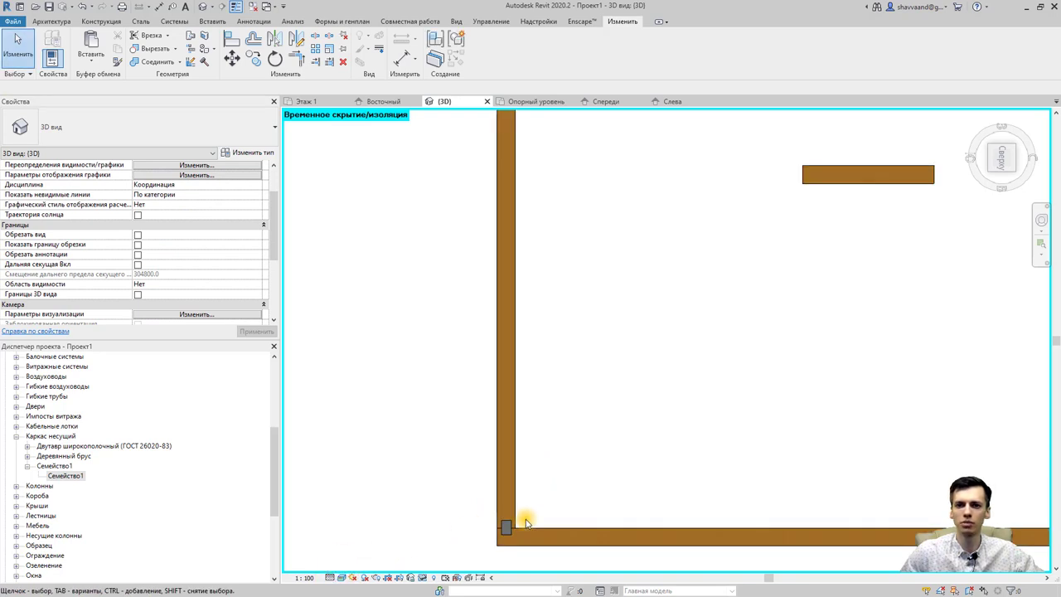
{"action": "scroll", "coordinate": [526, 522], "scroll_direction": "down", "scroll_amount": 1}
{"action": "scroll", "coordinate": [525, 522], "scroll_direction": "down", "scroll_amount": 2}
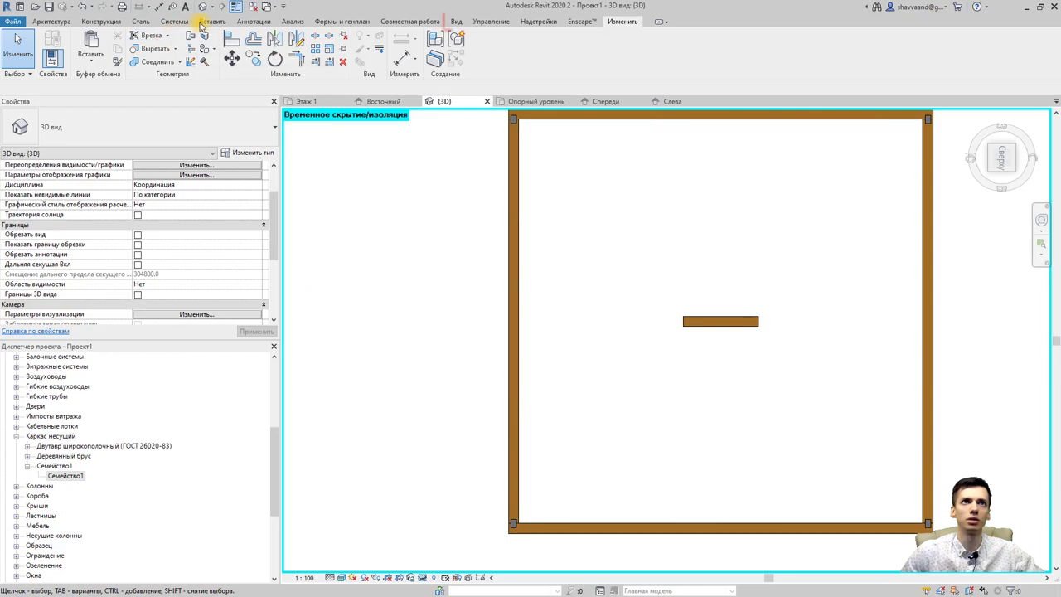
In the 3D view's Visibility/Graphics, show analytical model categories with Узлы аналитической модели ticked
{"action": "left_click", "coordinate": [454, 21]}
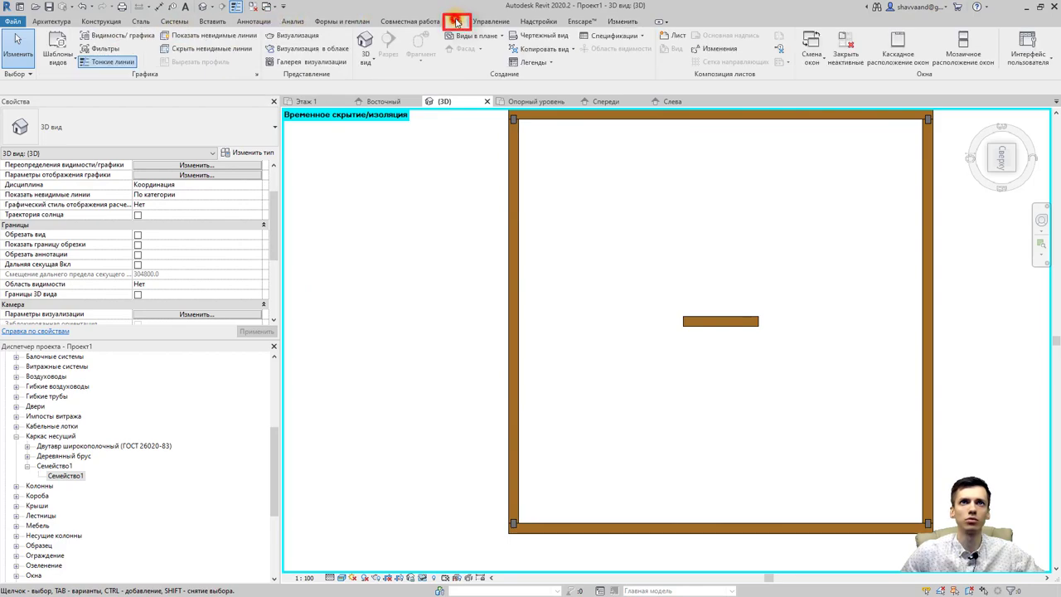
{"action": "left_click", "coordinate": [115, 36]}
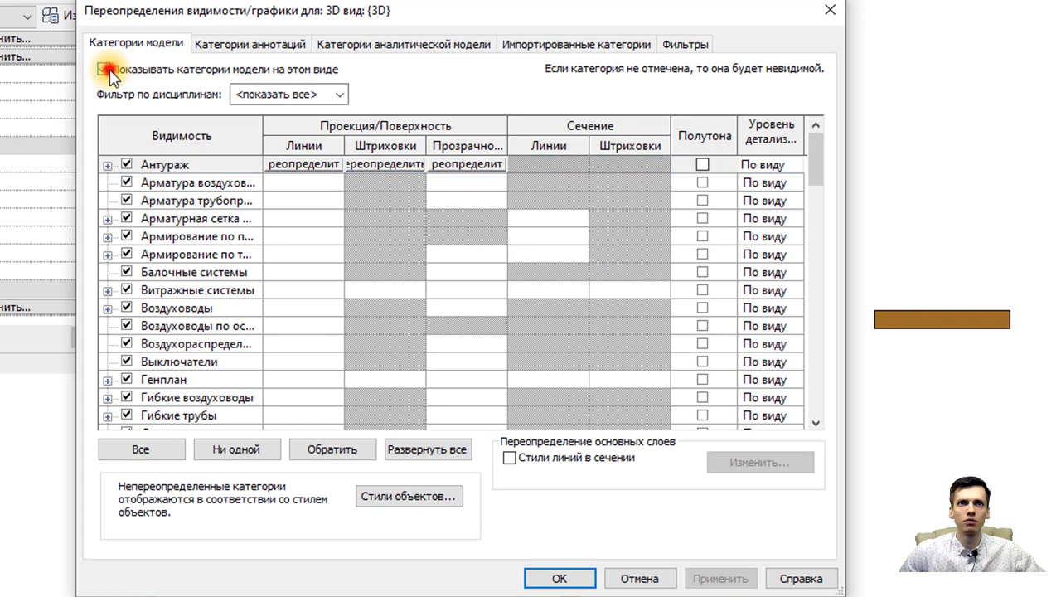
{"action": "left_click", "coordinate": [257, 182]}
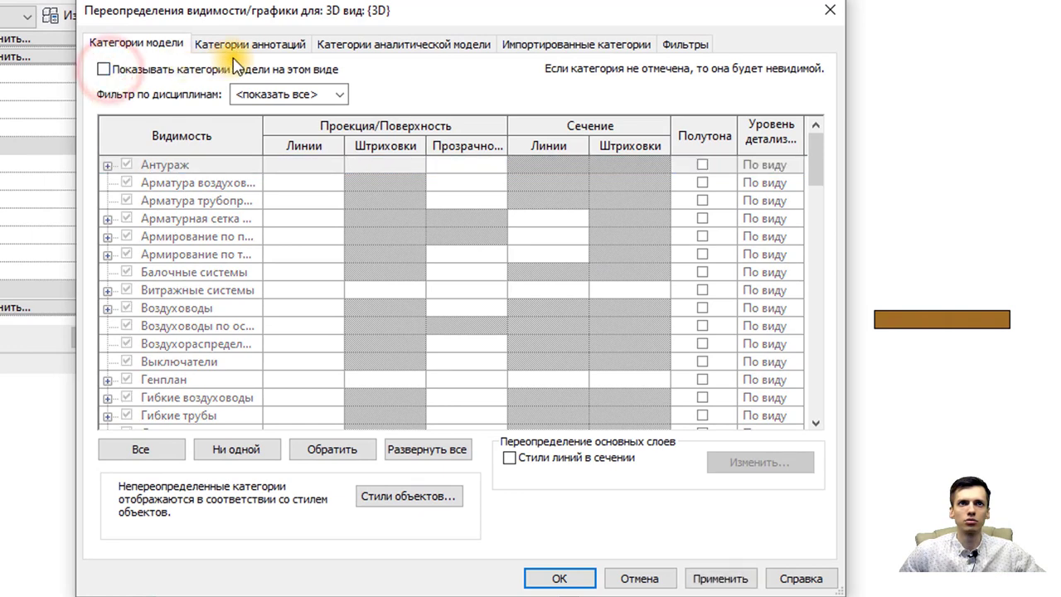
{"action": "left_click", "coordinate": [267, 50]}
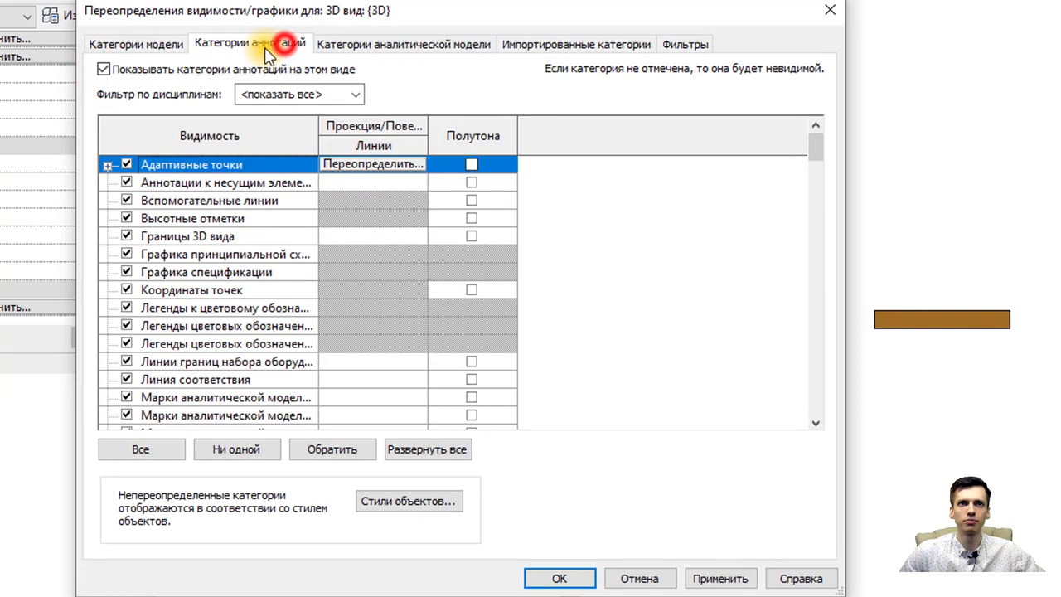
{"action": "left_click", "coordinate": [104, 69]}
{"action": "left_click", "coordinate": [348, 48]}
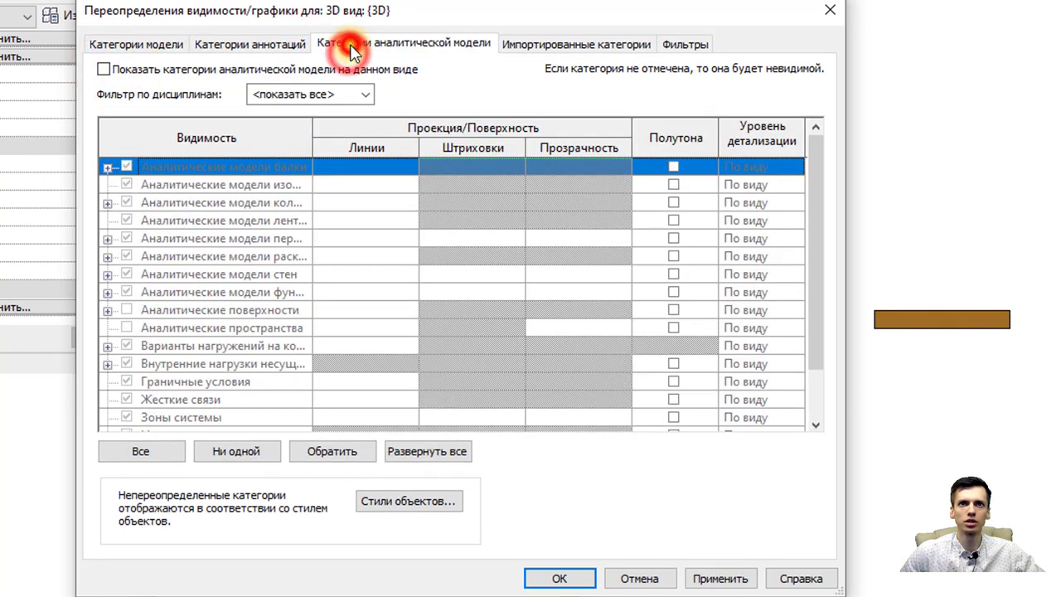
{"action": "left_click", "coordinate": [104, 69]}
{"action": "scroll", "coordinate": [149, 332], "scroll_direction": "down", "scroll_amount": 1}
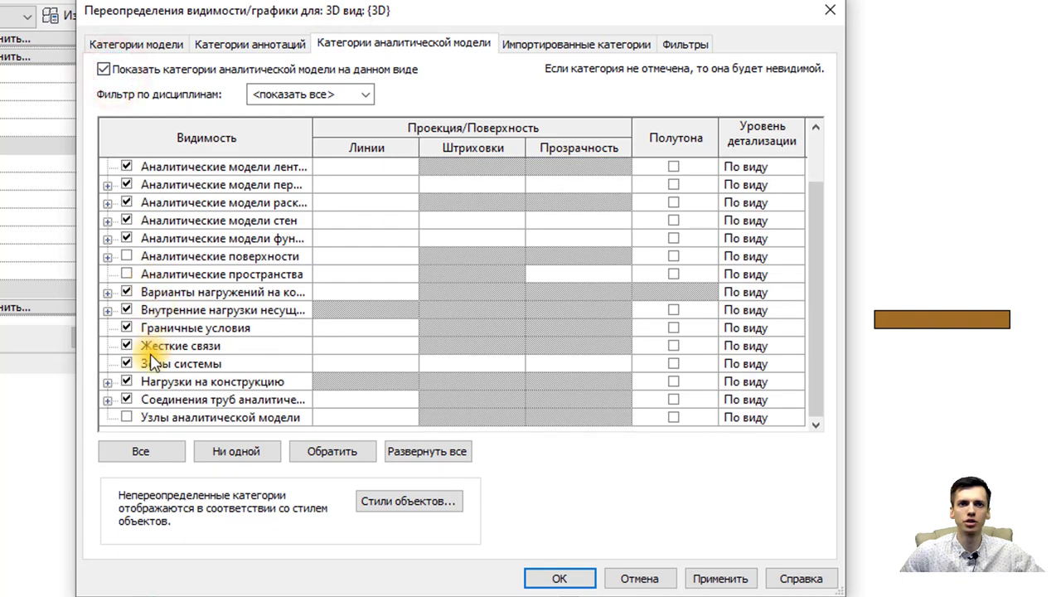
{"action": "left_click", "coordinate": [126, 418]}
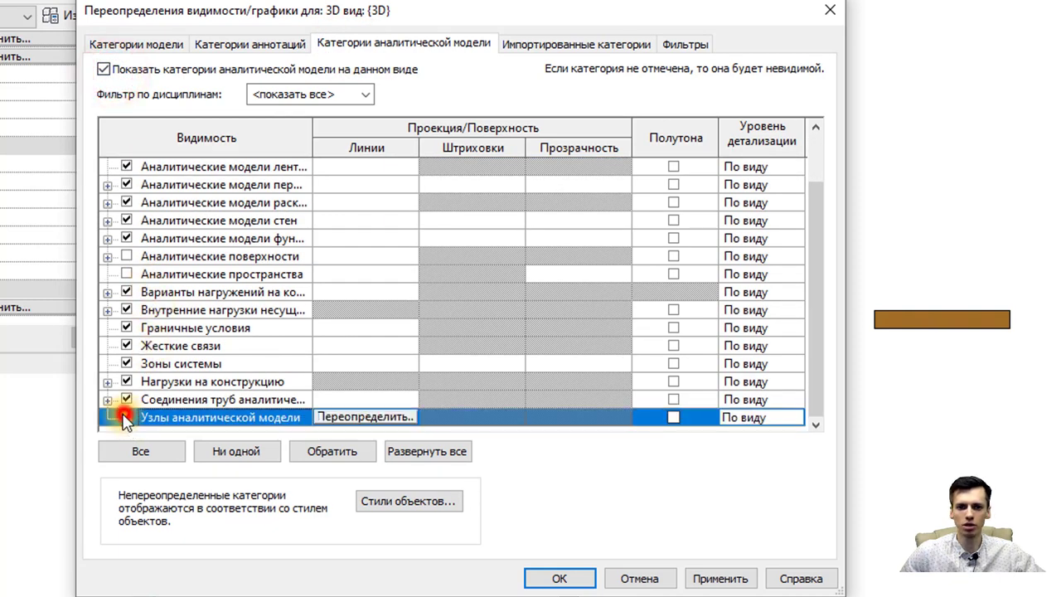
{"action": "left_click", "coordinate": [587, 578]}
Zoom the 3D view in and out to inspect the analytical nodes
{"action": "scroll", "coordinate": [613, 433], "scroll_direction": "up", "scroll_amount": 1}
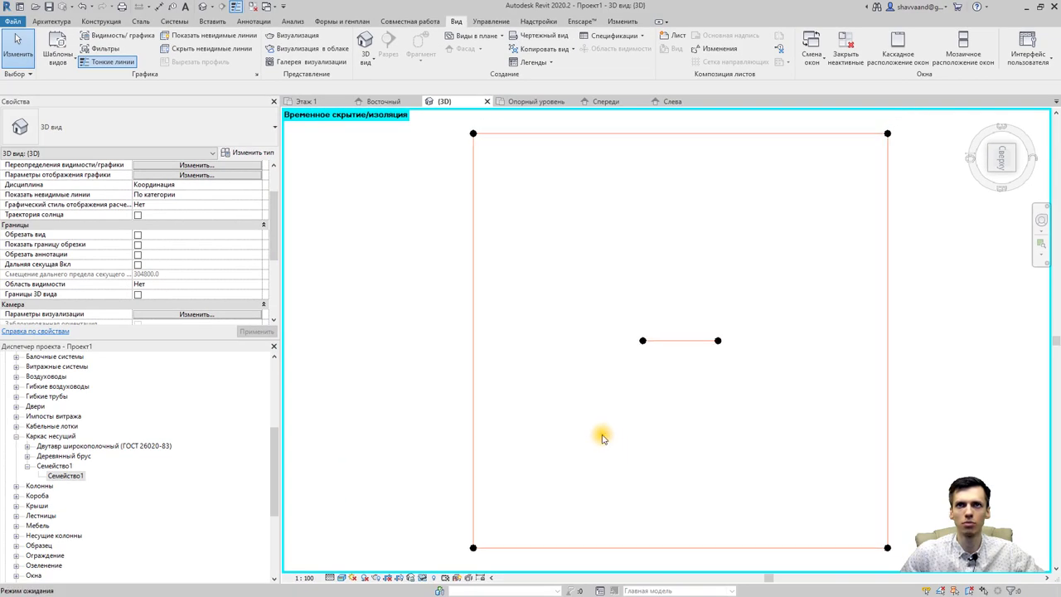
{"action": "scroll", "coordinate": [492, 206], "scroll_direction": "up", "scroll_amount": 2}
{"action": "scroll", "coordinate": [514, 214], "scroll_direction": "up", "scroll_amount": 1}
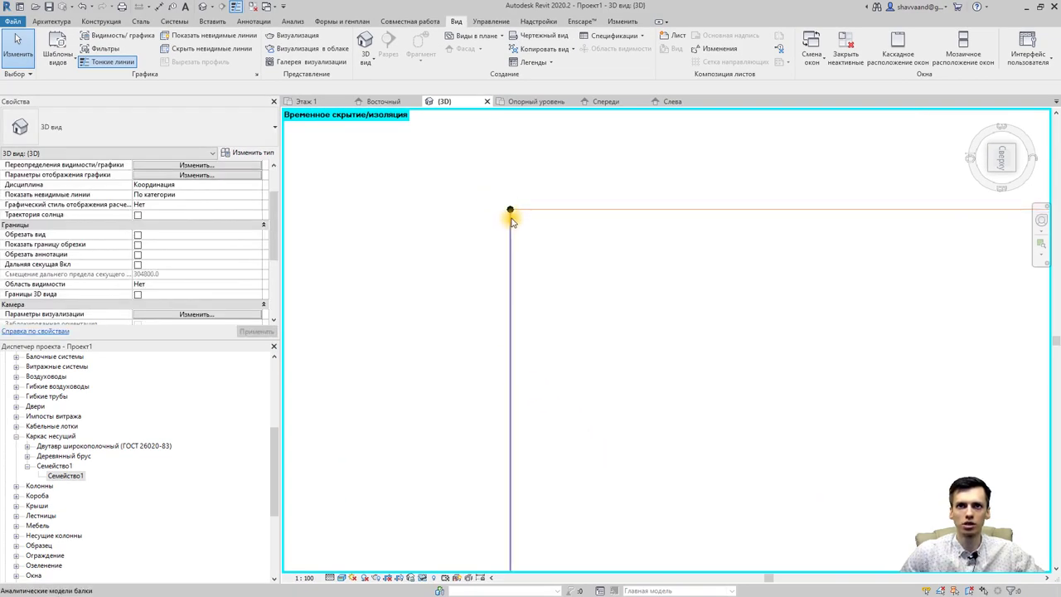
{"action": "scroll", "coordinate": [539, 282], "scroll_direction": "down", "scroll_amount": 3}
{"action": "scroll", "coordinate": [474, 252], "scroll_direction": "up", "scroll_amount": 1}
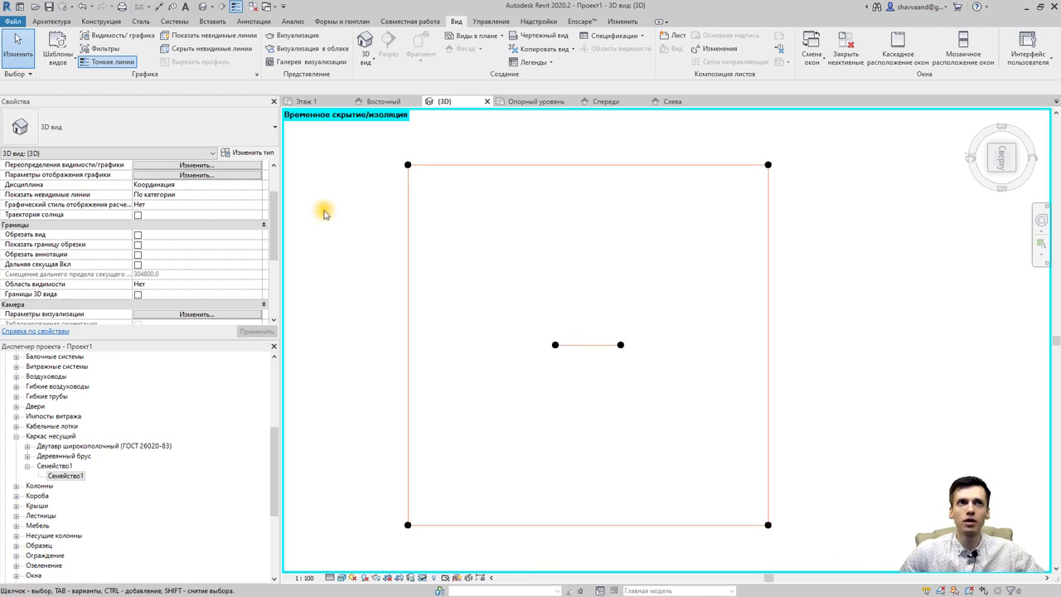
Start placing a beam of the Деревянный брус 150x150 type from the Конструкция tab
{"action": "left_click", "coordinate": [91, 22]}
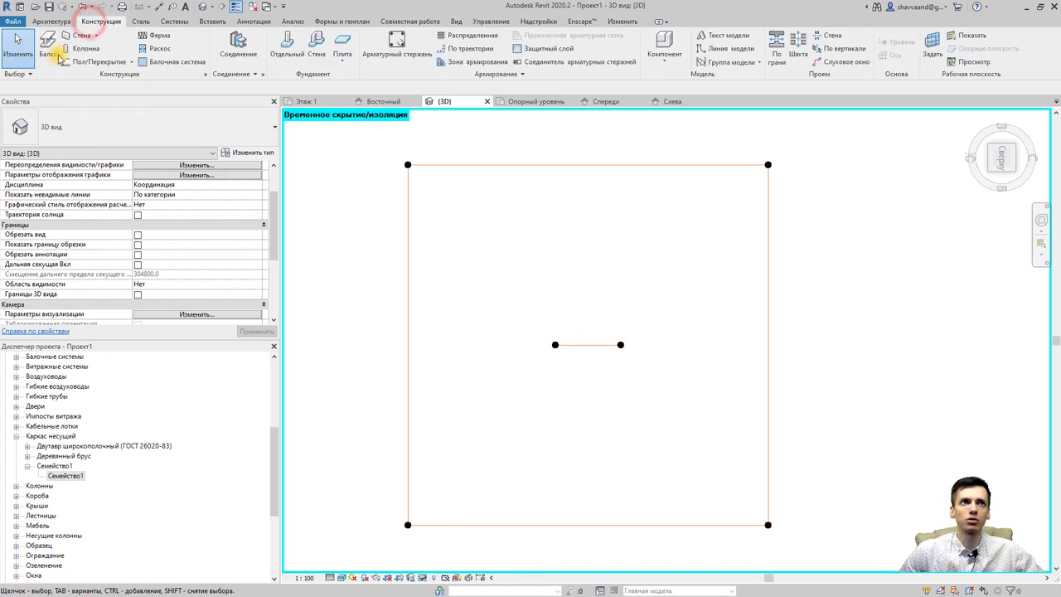
{"action": "left_click", "coordinate": [48, 46]}
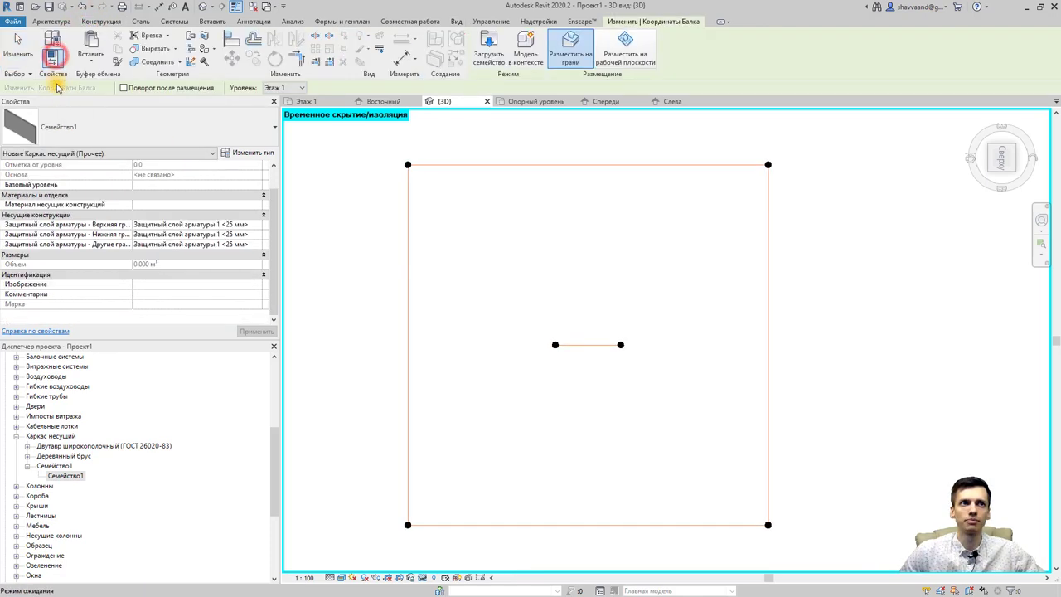
{"action": "left_click", "coordinate": [118, 137]}
{"action": "left_click", "coordinate": [43, 236]}
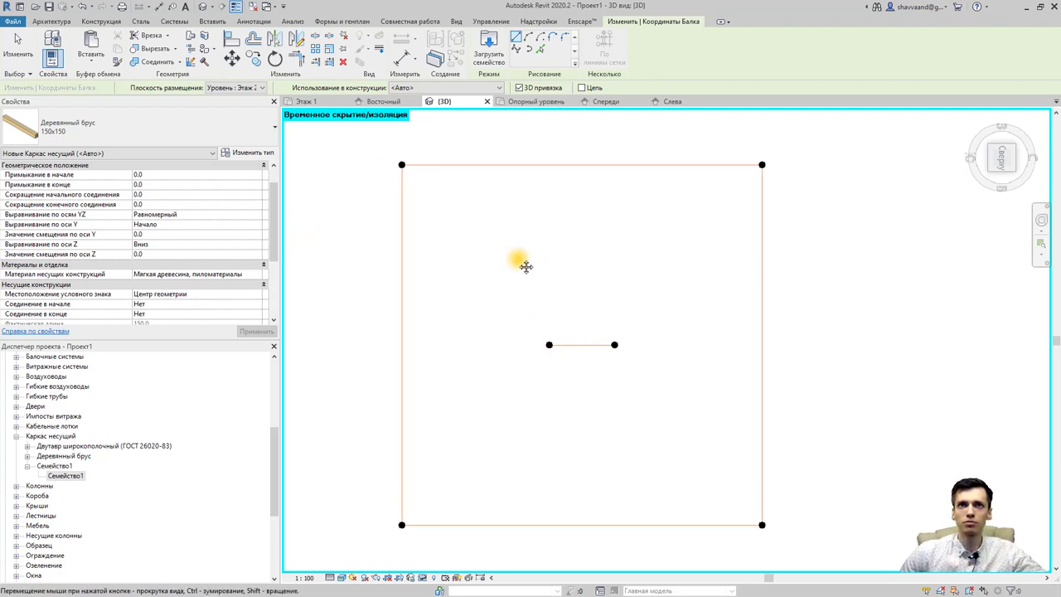
{"action": "scroll", "coordinate": [507, 323], "scroll_direction": "up", "scroll_amount": 2}
{"action": "scroll", "coordinate": [489, 324], "scroll_direction": "down", "scroll_amount": 3}
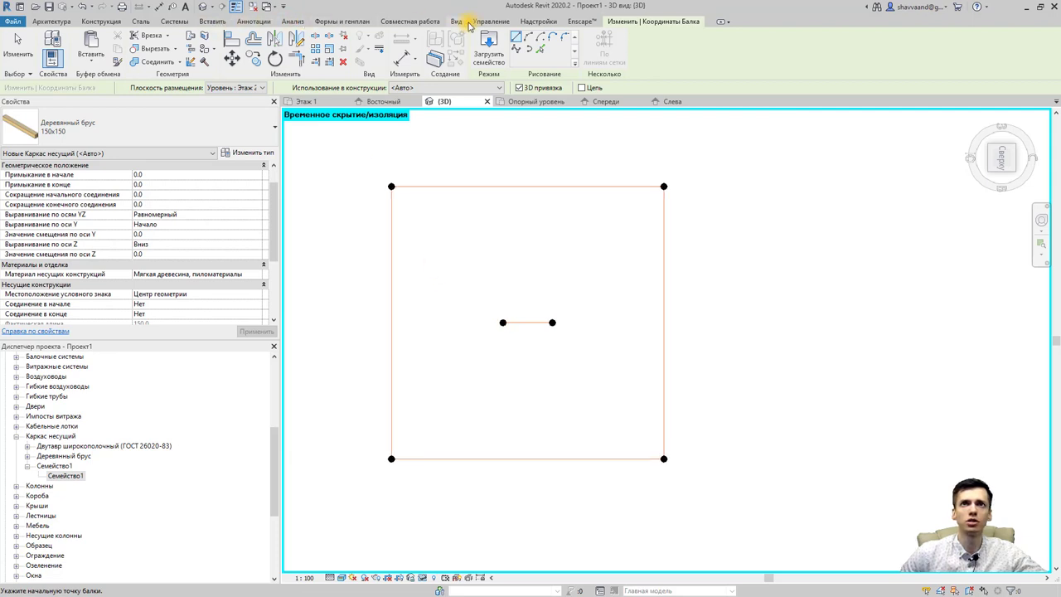
Turn annotation categories back on in the 3D view's Visibility/Graphics
{"action": "left_click", "coordinate": [461, 21]}
{"action": "left_click", "coordinate": [120, 35]}
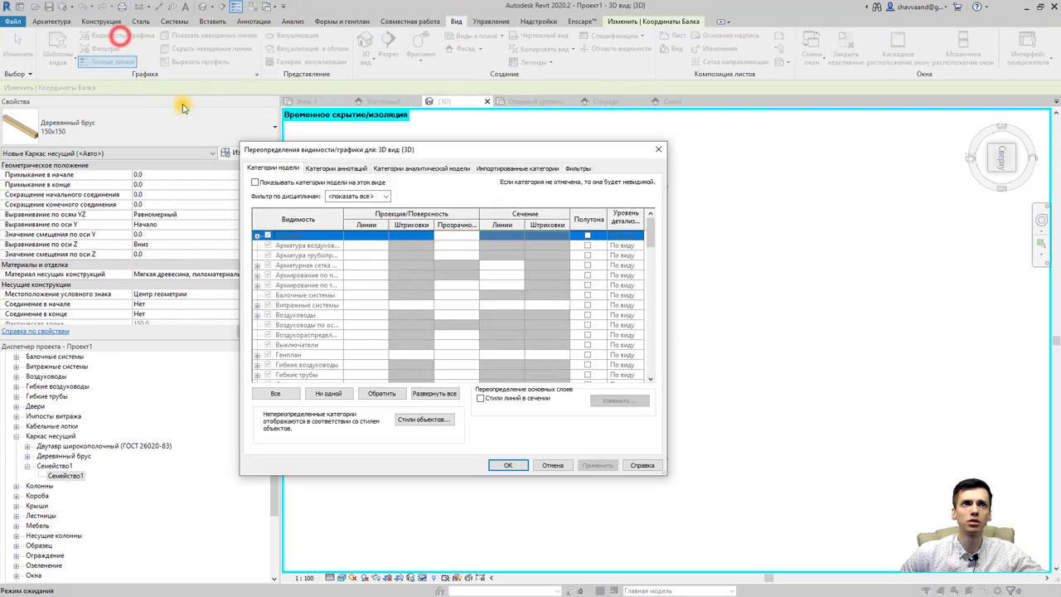
{"action": "left_click", "coordinate": [318, 169]}
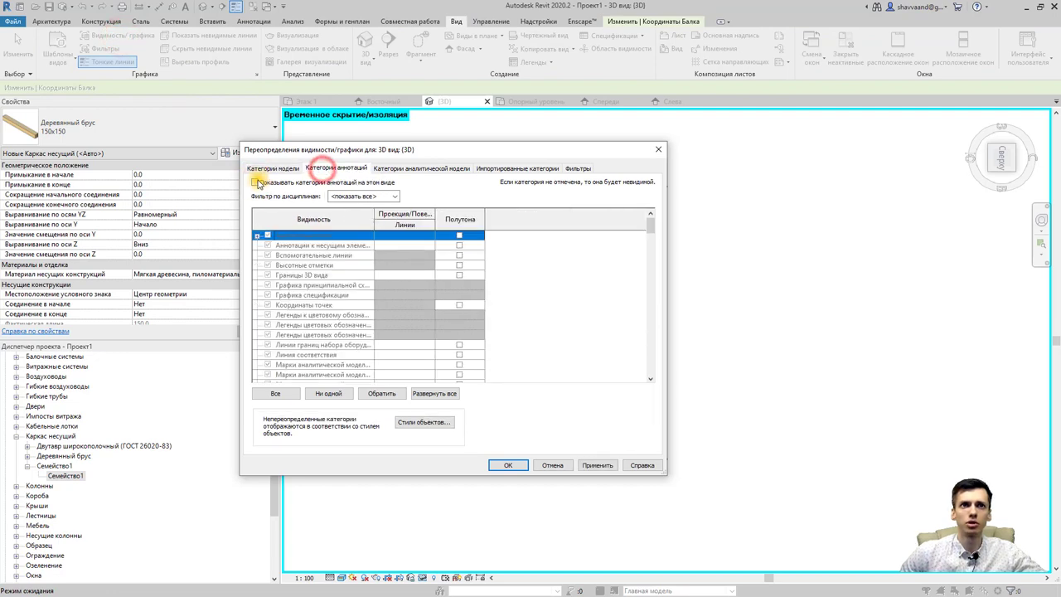
{"action": "left_click", "coordinate": [256, 182]}
{"action": "left_click", "coordinate": [511, 465]}
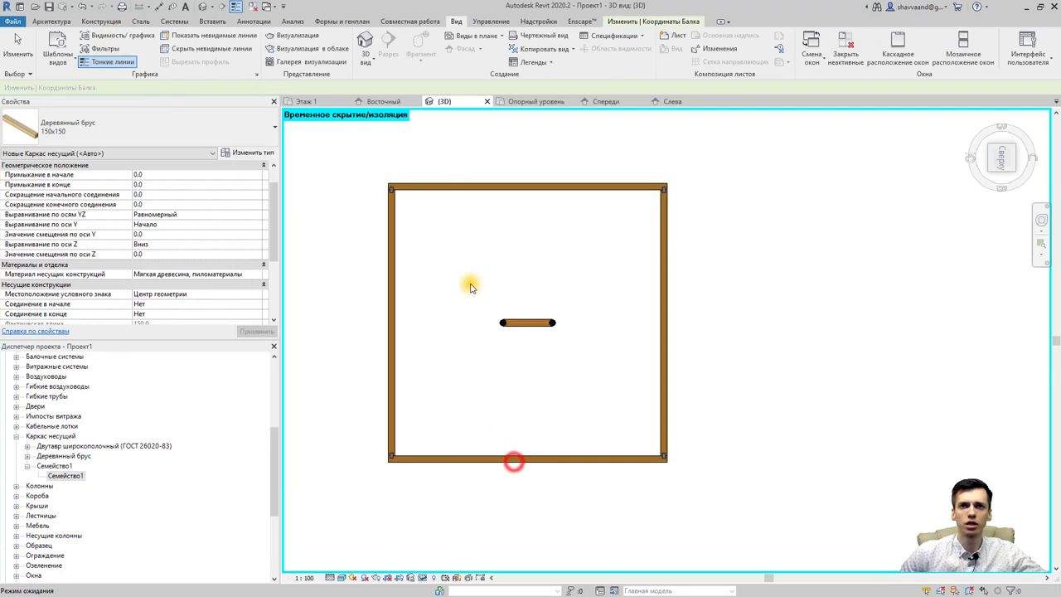
{"action": "left_click", "coordinate": [335, 578]}
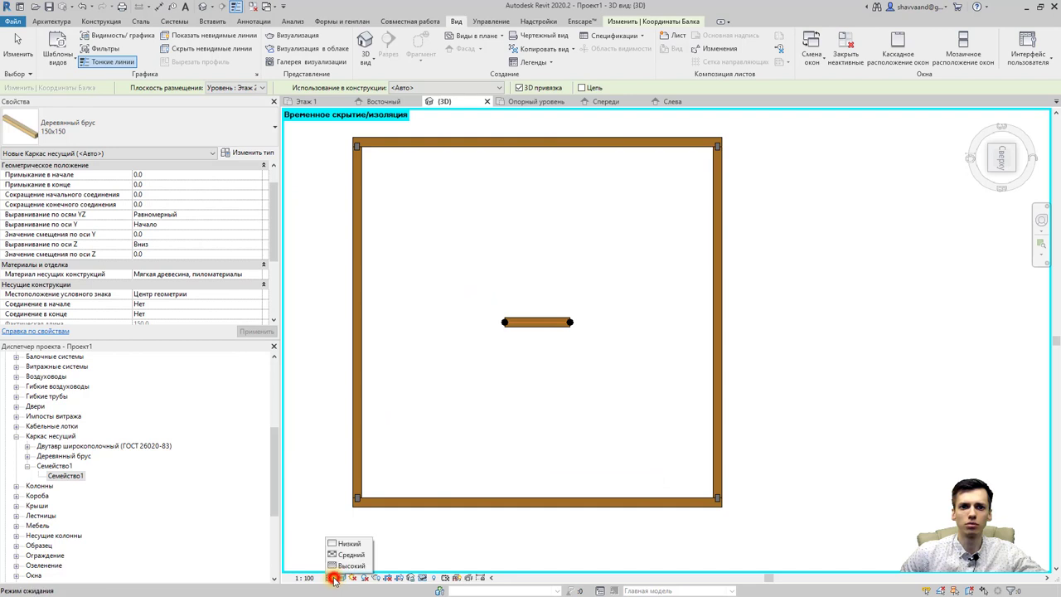
At Coarse detail, draw hip rafters from the ridge ends to the top-left and top-right corners
{"action": "left_click", "coordinate": [343, 543]}
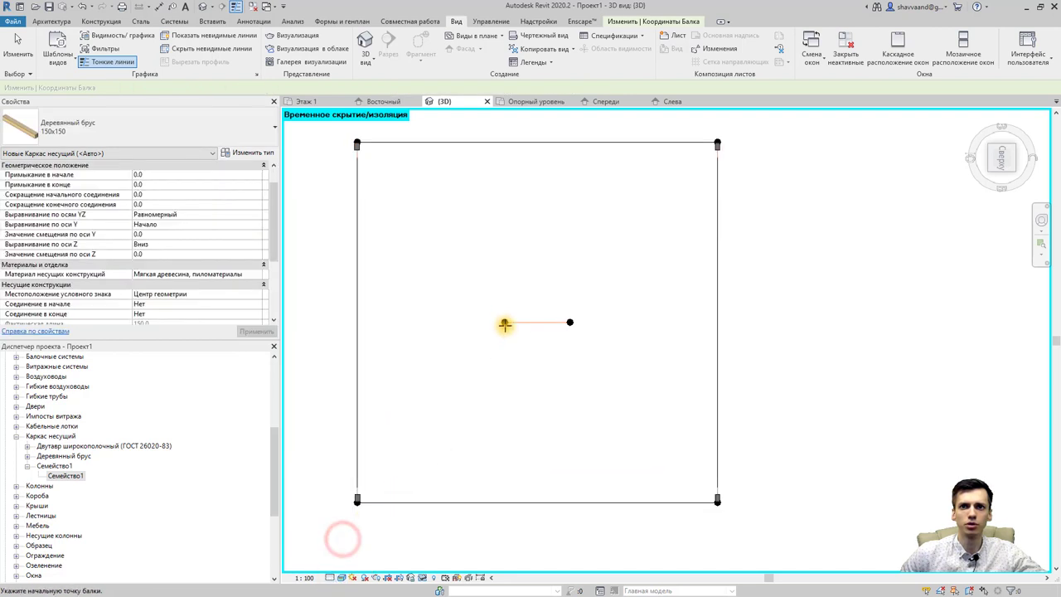
{"action": "left_click", "coordinate": [505, 322]}
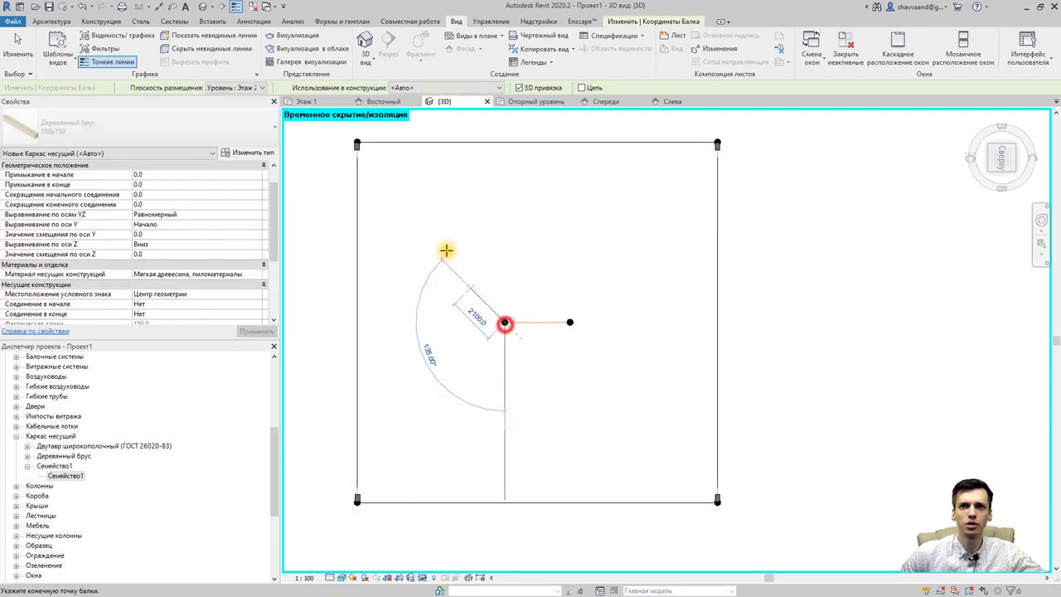
{"action": "left_click", "coordinate": [355, 140]}
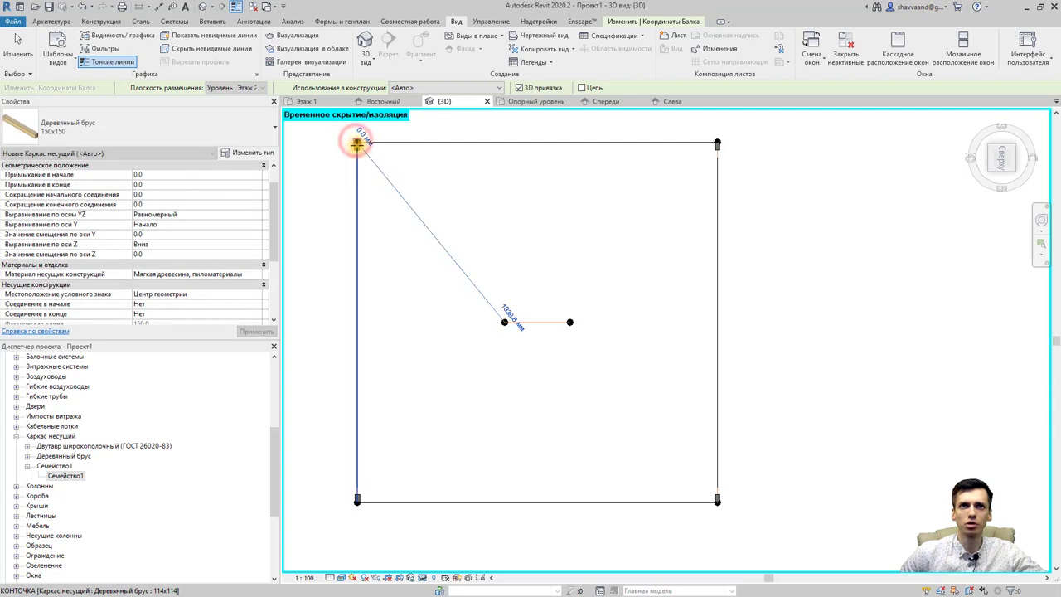
{"action": "left_click", "coordinate": [570, 322]}
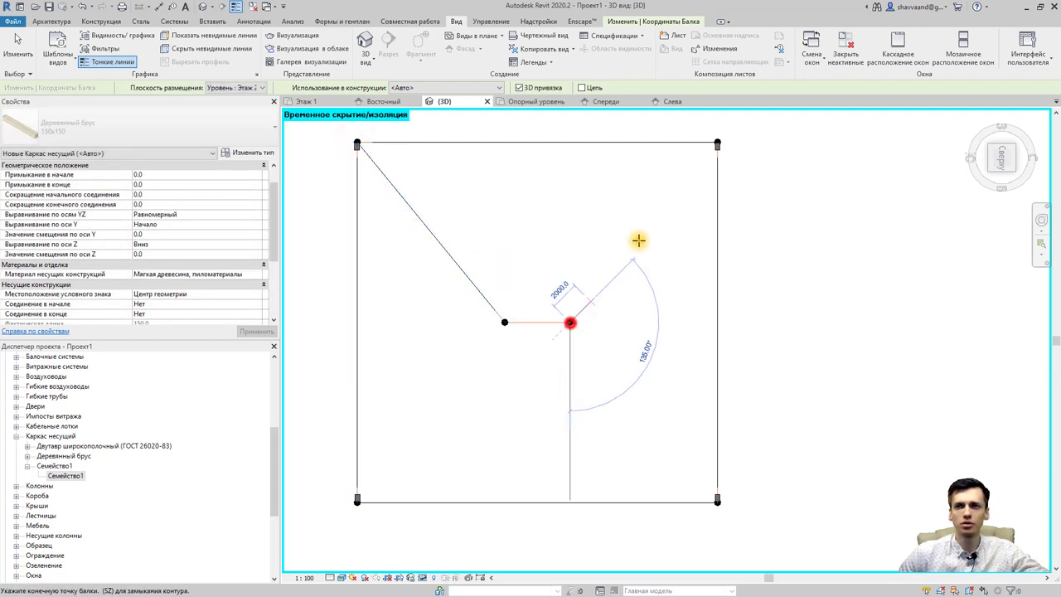
{"action": "left_click", "coordinate": [714, 146]}
Draw hip rafters to the bottom-right and bottom-left corners, then switch to Fine detail
{"action": "left_click", "coordinate": [570, 323]}
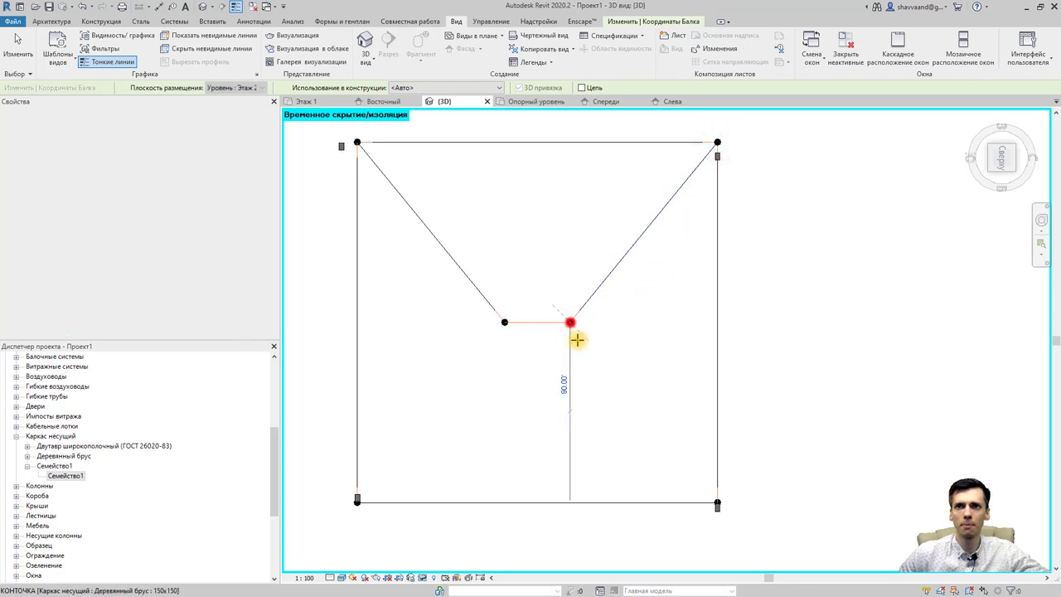
{"action": "left_click", "coordinate": [659, 478]}
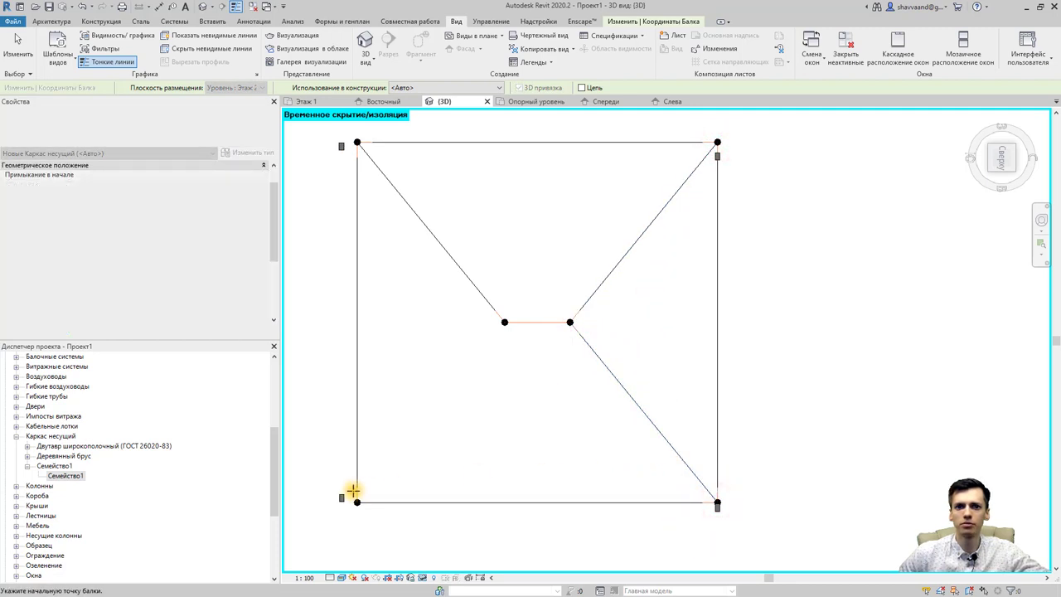
{"action": "left_click", "coordinate": [504, 322]}
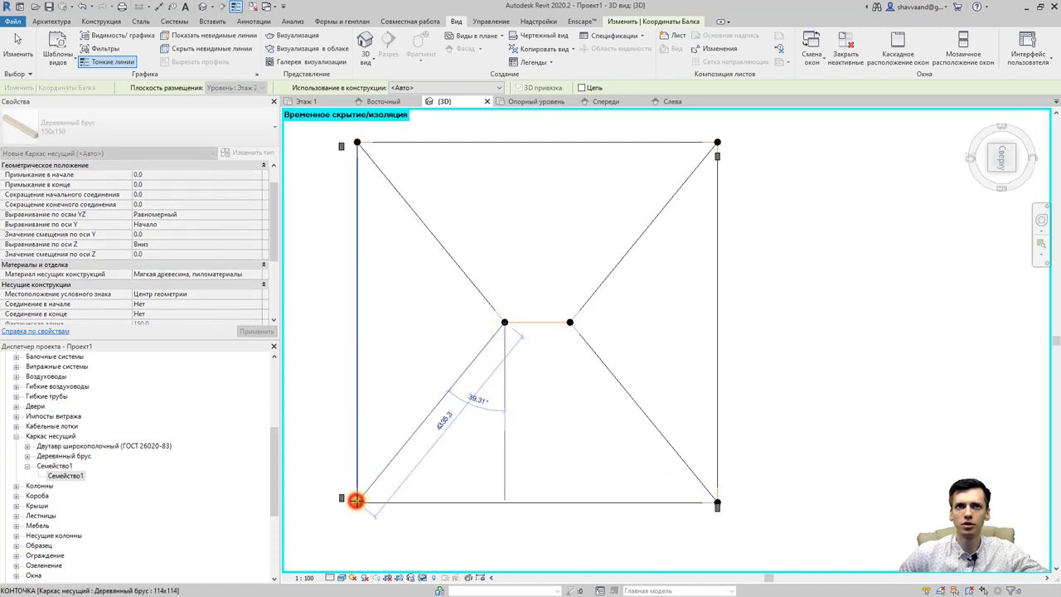
{"action": "left_click", "coordinate": [355, 501]}
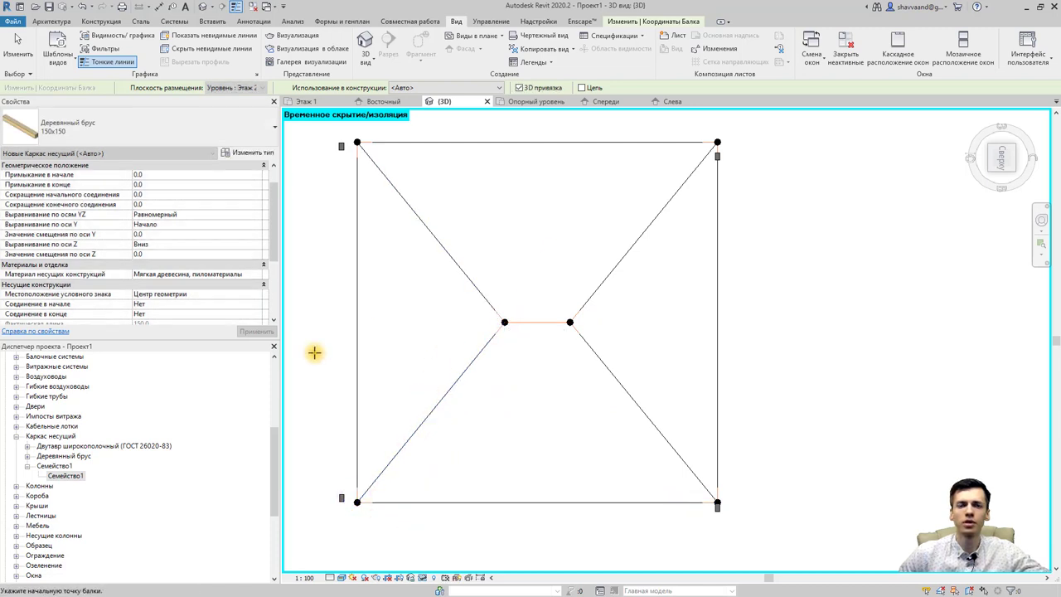
{"action": "left_click", "coordinate": [330, 578]}
{"action": "left_click", "coordinate": [338, 566]}
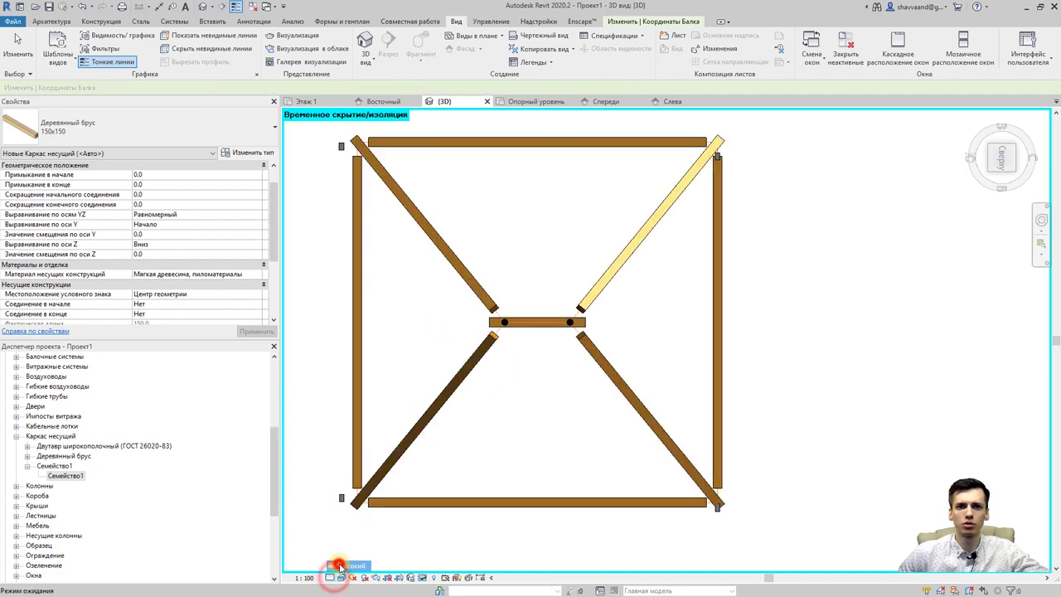
Orbit and zoom to check the sloping hip rafters, then exit beam placement
{"action": "middle_click_drag", "start_coordinate": [403, 509], "coordinate": [571, 336], "text": "shift"}
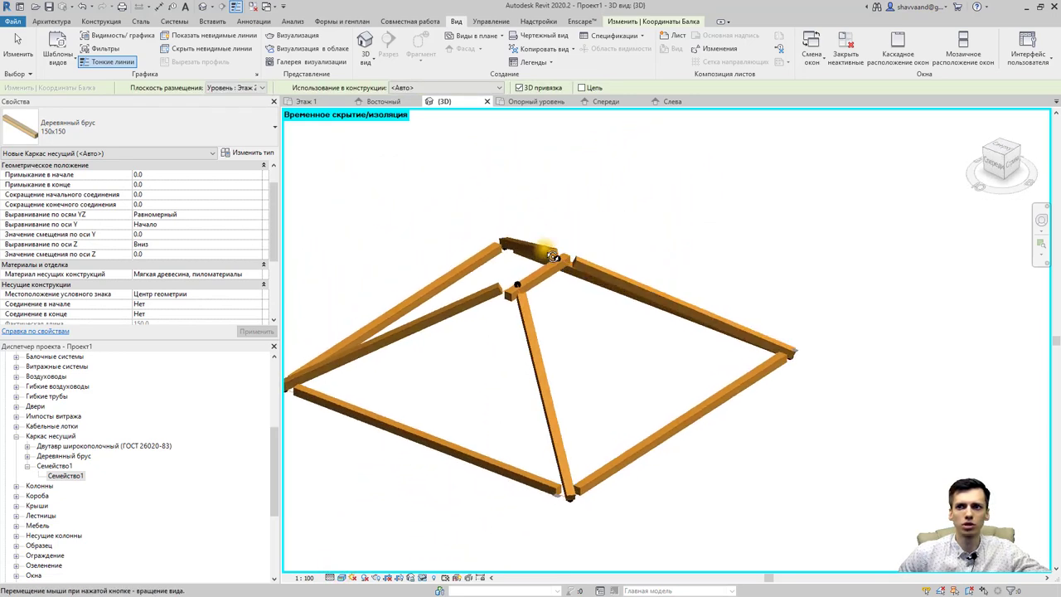
{"action": "scroll", "coordinate": [576, 405], "scroll_direction": "up", "scroll_amount": 3}
{"action": "mouse_move", "coordinate": [577, 464]}
{"action": "middle_mouse_down", "text": "shift"}
{"action": "mouse_move", "coordinate": [600, 441]}
{"action": "mouse_move", "coordinate": [635, 428]}
{"action": "middle_mouse_up", "text": "shift"}
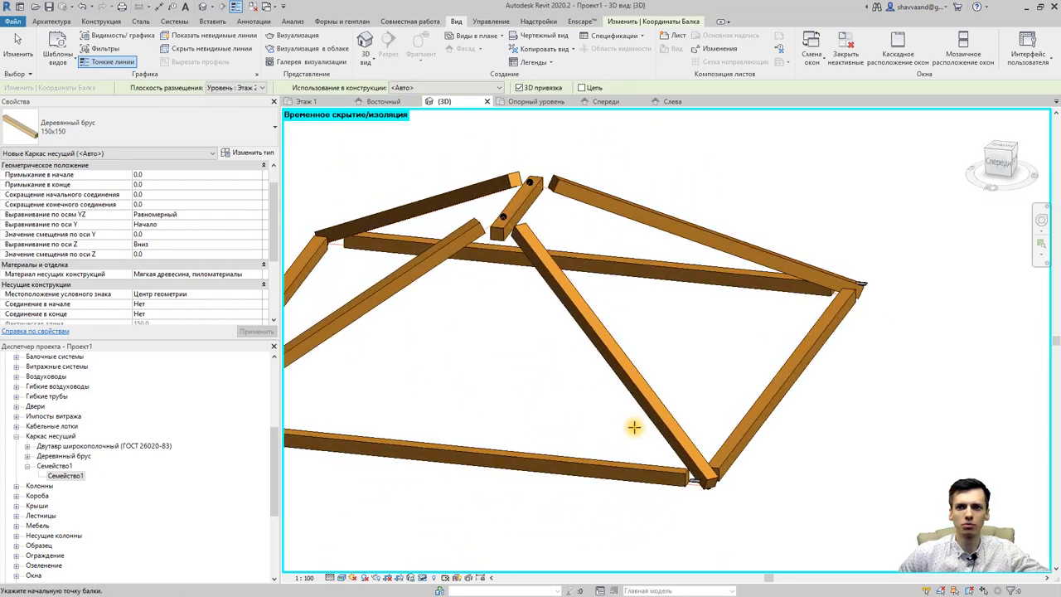
{"action": "scroll", "coordinate": [680, 447], "scroll_direction": "up", "scroll_amount": 1}
{"action": "scroll", "coordinate": [690, 454], "scroll_direction": "up", "scroll_amount": 3}
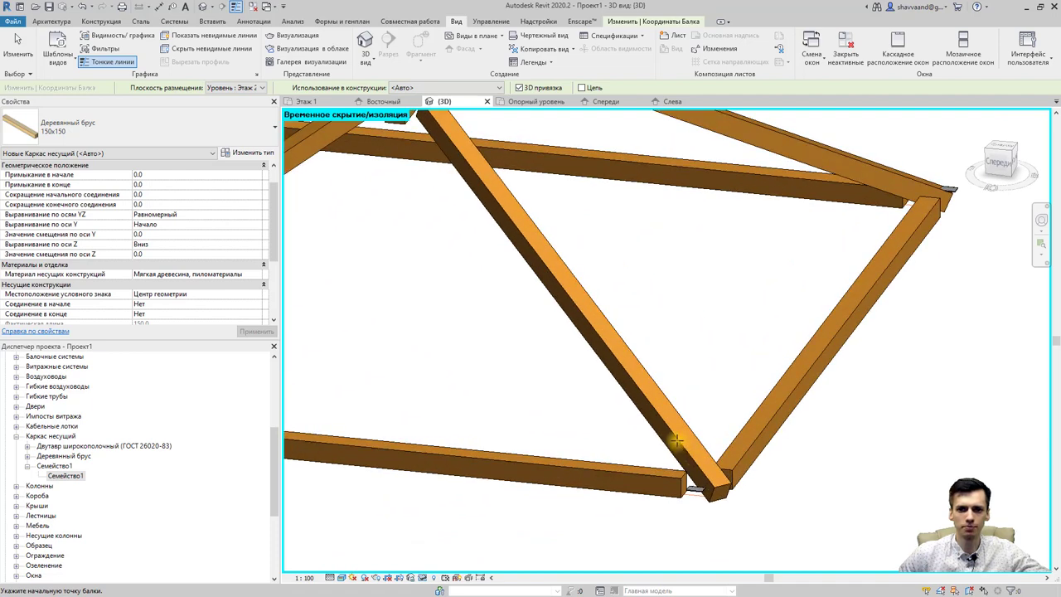
{"action": "scroll", "coordinate": [659, 427], "scroll_direction": "down", "scroll_amount": 2}
{"action": "key", "text": "Escape"}
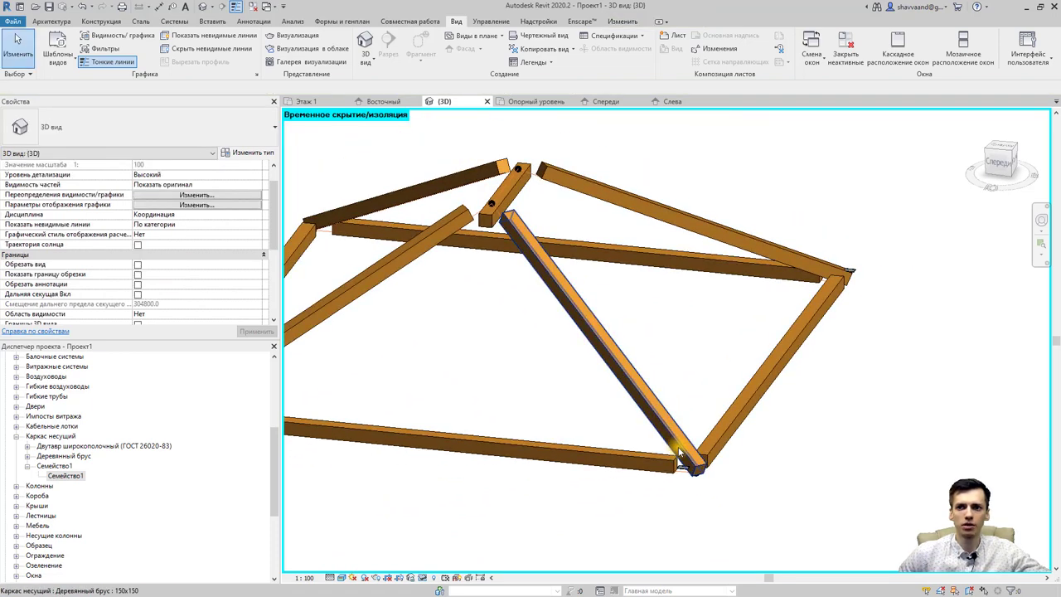
Set a hip rafter's Выравнивание по осям YZ to Независимый, keeping its end Z alignment at Вниз
{"action": "left_click", "coordinate": [679, 449]}
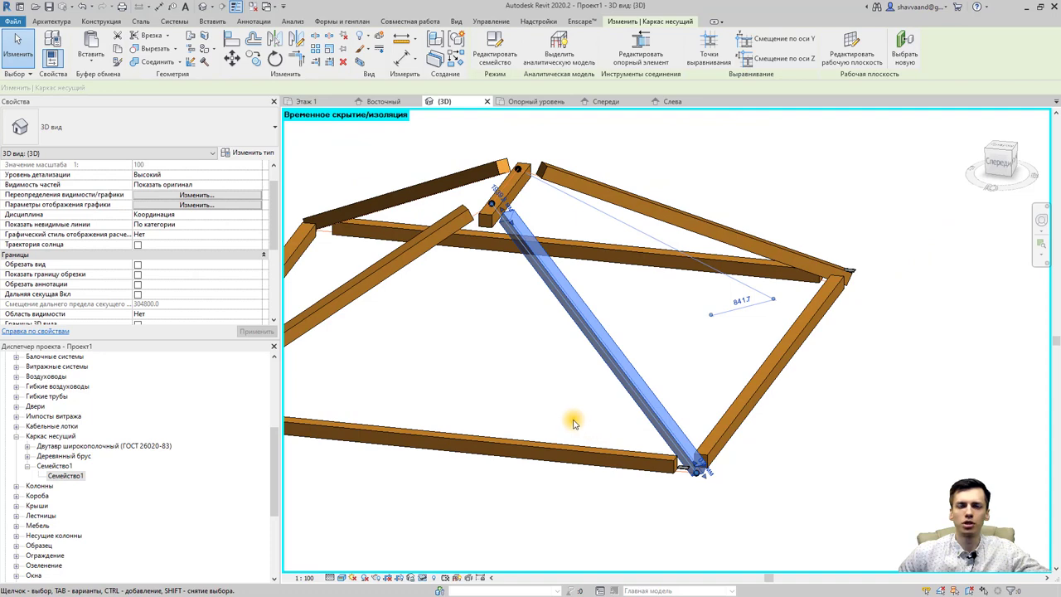
{"action": "mouse_move", "coordinate": [572, 423]}
{"action": "middle_mouse_down", "text": "shift"}
{"action": "mouse_move", "coordinate": [666, 465]}
{"action": "mouse_move", "coordinate": [668, 406]}
{"action": "middle_mouse_up", "text": "shift"}
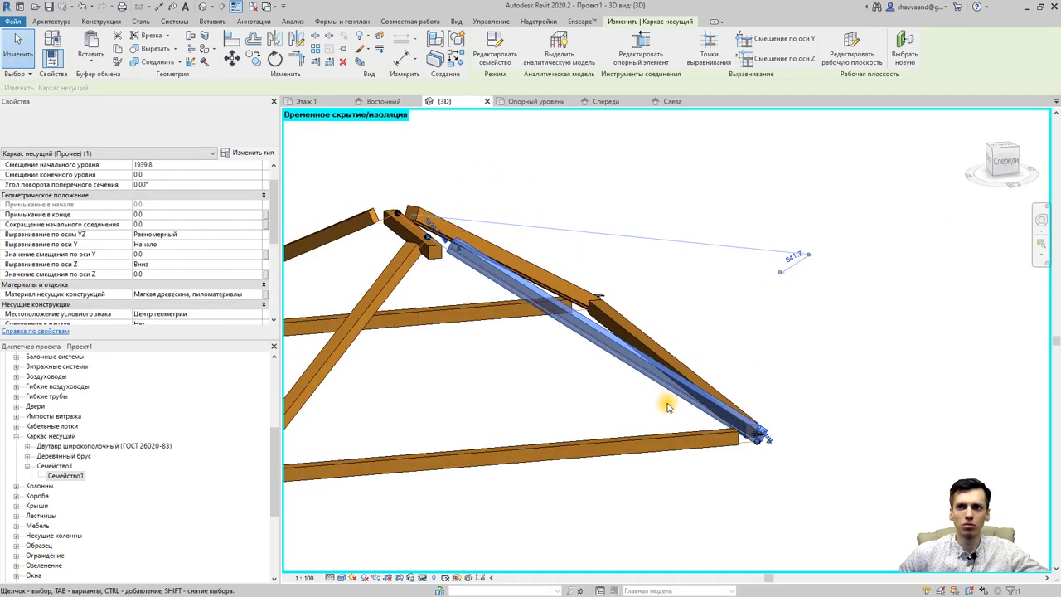
{"action": "scroll", "coordinate": [669, 406], "scroll_direction": "up", "scroll_amount": 1}
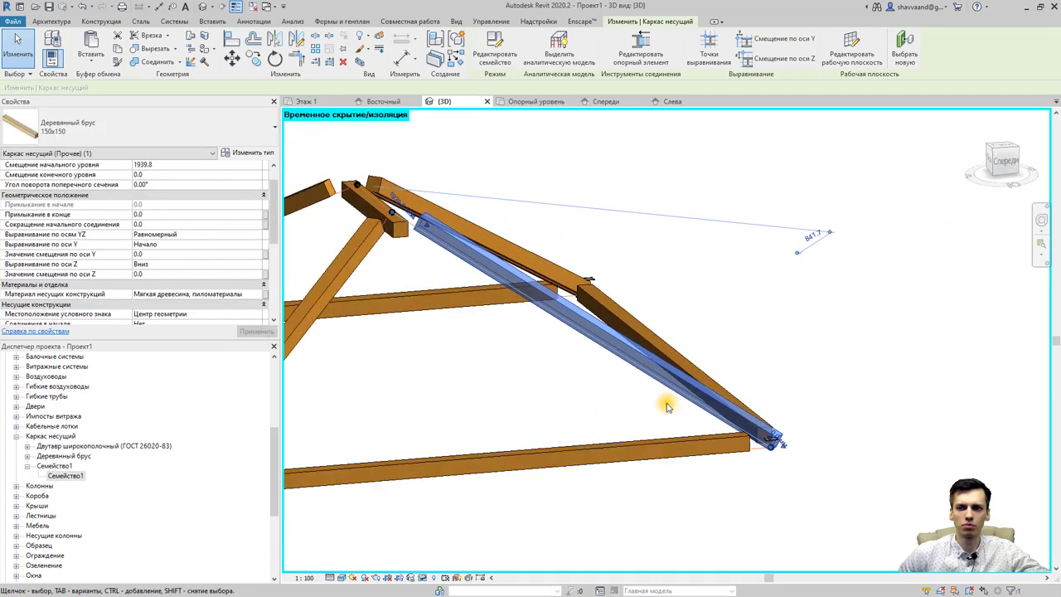
{"action": "left_click", "coordinate": [259, 238]}
{"action": "left_click", "coordinate": [160, 253]}
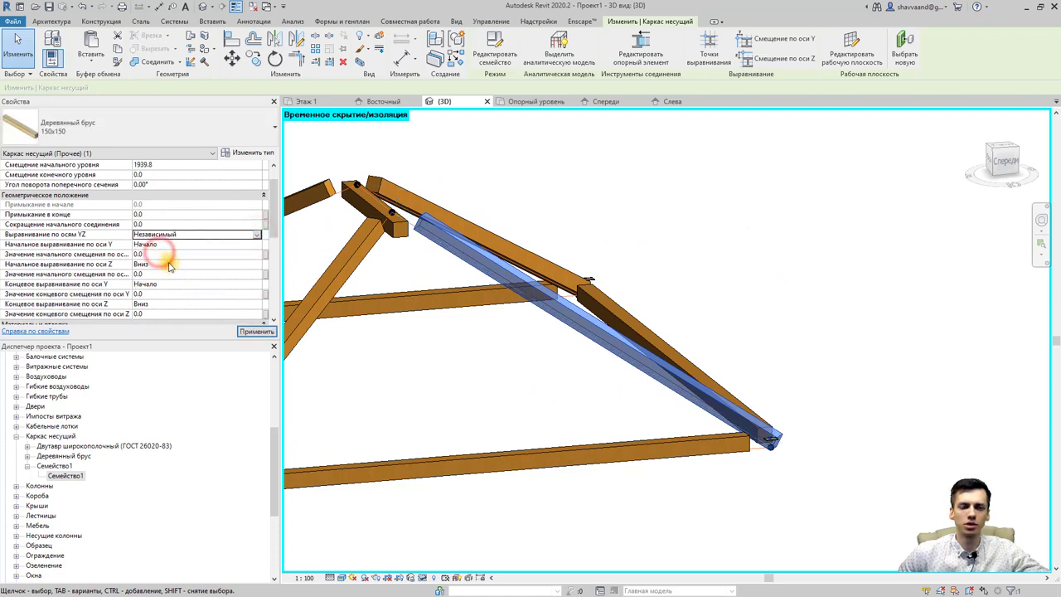
{"action": "left_click_drag", "start_coordinate": [276, 222], "coordinate": [275, 236]}
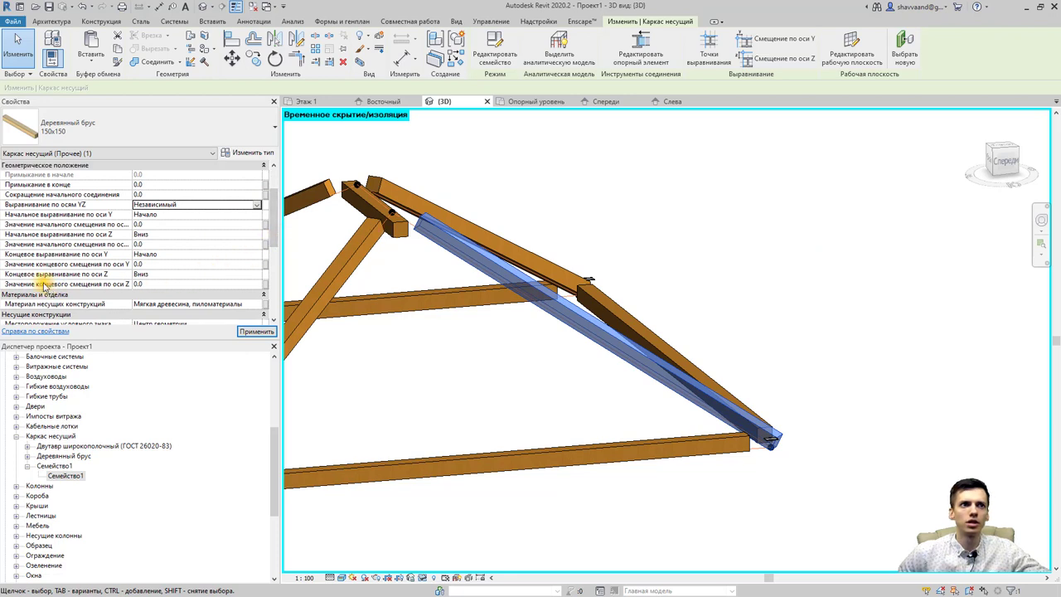
{"action": "left_click", "coordinate": [261, 275]}
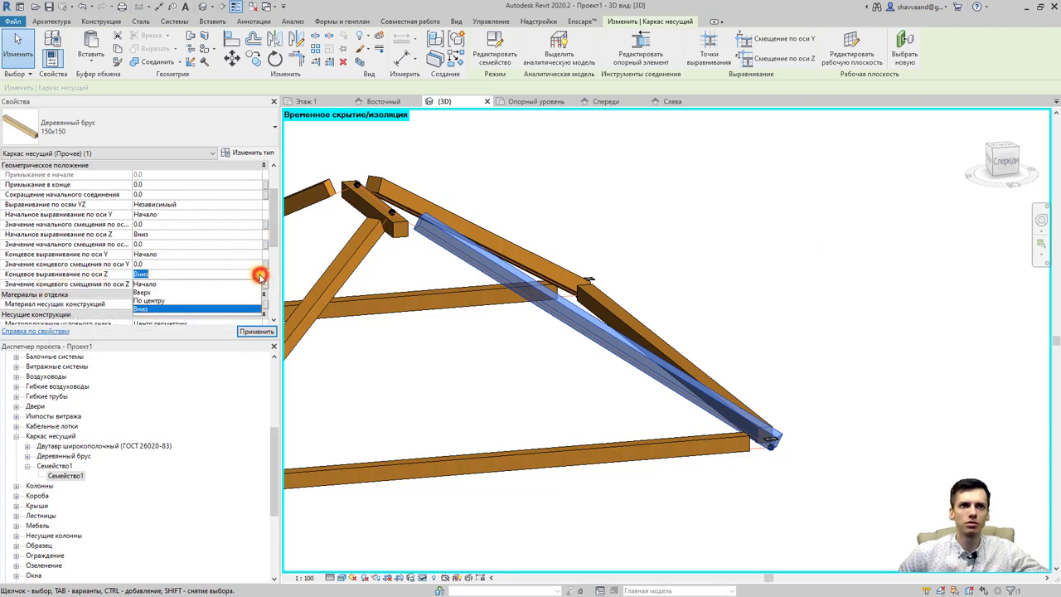
{"action": "left_click", "coordinate": [145, 310]}
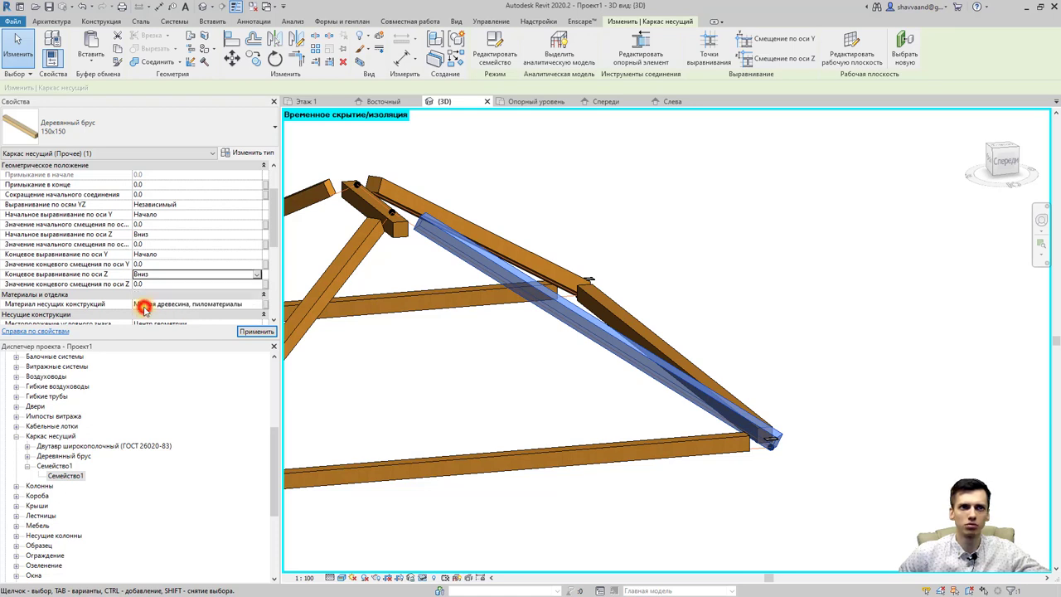
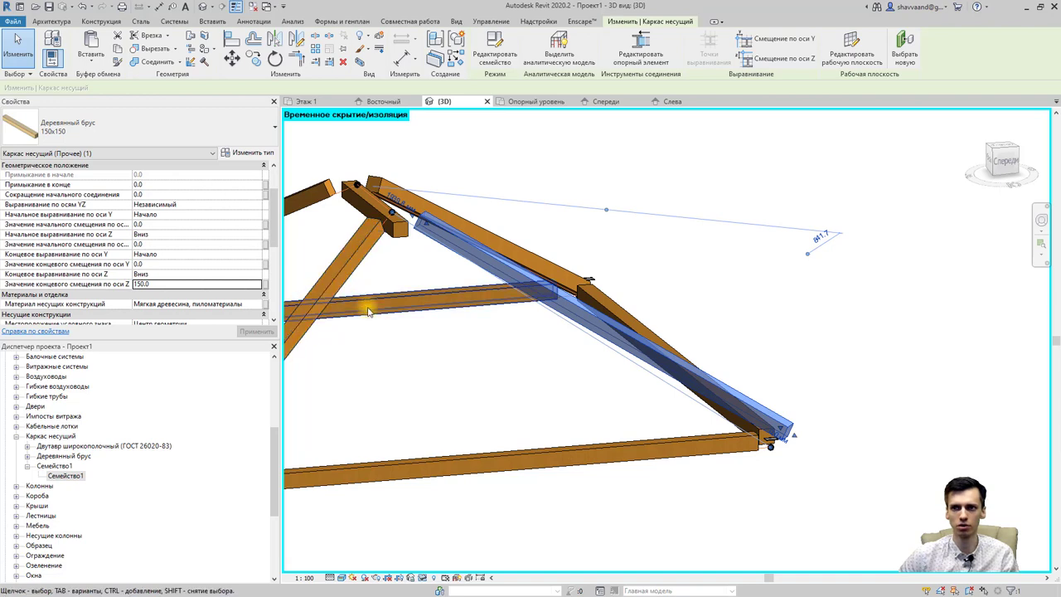
Orbit the frame to a side-on view and select the diagonal timber beam
{"action": "left_click", "coordinate": [550, 398]}
{"action": "mouse_move", "coordinate": [632, 403]}
{"action": "middle_mouse_down", "text": "shift"}
{"action": "mouse_move", "coordinate": [706, 348]}
{"action": "mouse_move", "coordinate": [720, 383]}
{"action": "middle_mouse_up", "text": "shift"}
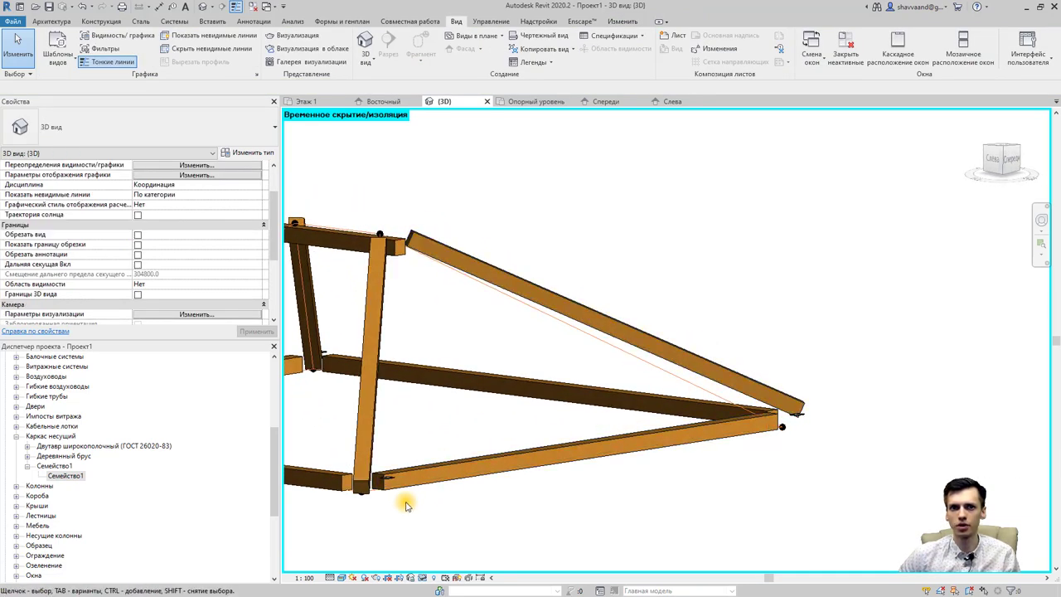
{"action": "mouse_move", "coordinate": [402, 503]}
{"action": "middle_mouse_down", "text": "shift"}
{"action": "mouse_move", "coordinate": [536, 486]}
{"action": "mouse_move", "coordinate": [602, 443]}
{"action": "mouse_move", "coordinate": [562, 466]}
{"action": "mouse_move", "coordinate": [490, 396]}
{"action": "mouse_move", "coordinate": [493, 473]}
{"action": "mouse_move", "coordinate": [680, 422]}
{"action": "mouse_move", "coordinate": [699, 404]}
{"action": "middle_mouse_up", "text": "shift"}
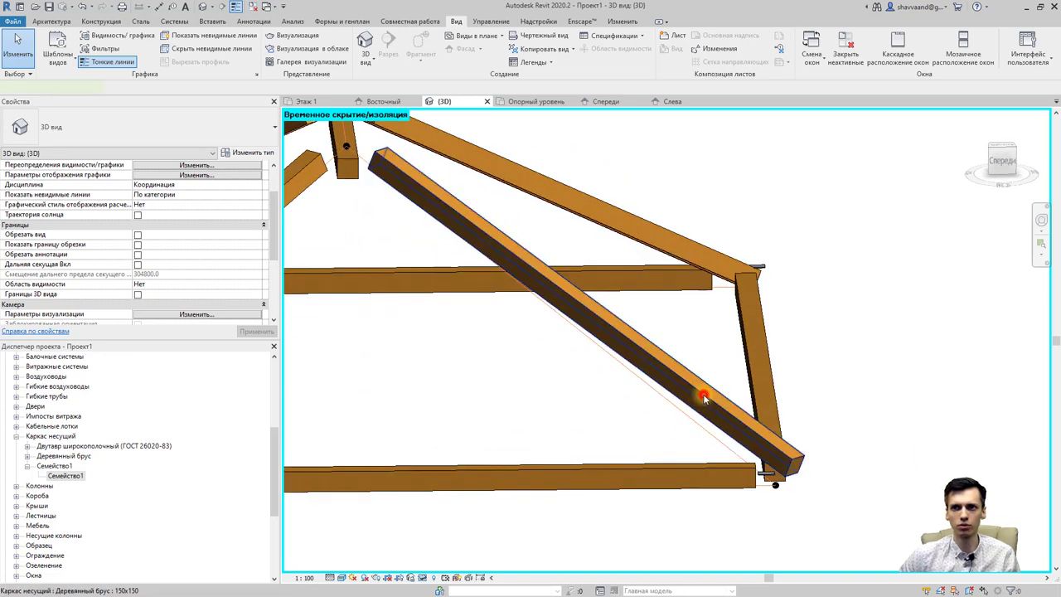
{"action": "left_click", "coordinate": [703, 394]}
{"action": "mouse_move", "coordinate": [486, 304]}
{"action": "middle_mouse_down", "text": "shift"}
{"action": "mouse_move", "coordinate": [544, 356]}
{"action": "mouse_move", "coordinate": [520, 307]}
{"action": "middle_mouse_up", "text": "shift"}
{"action": "scroll", "coordinate": [521, 307], "scroll_direction": "up", "scroll_amount": 1}
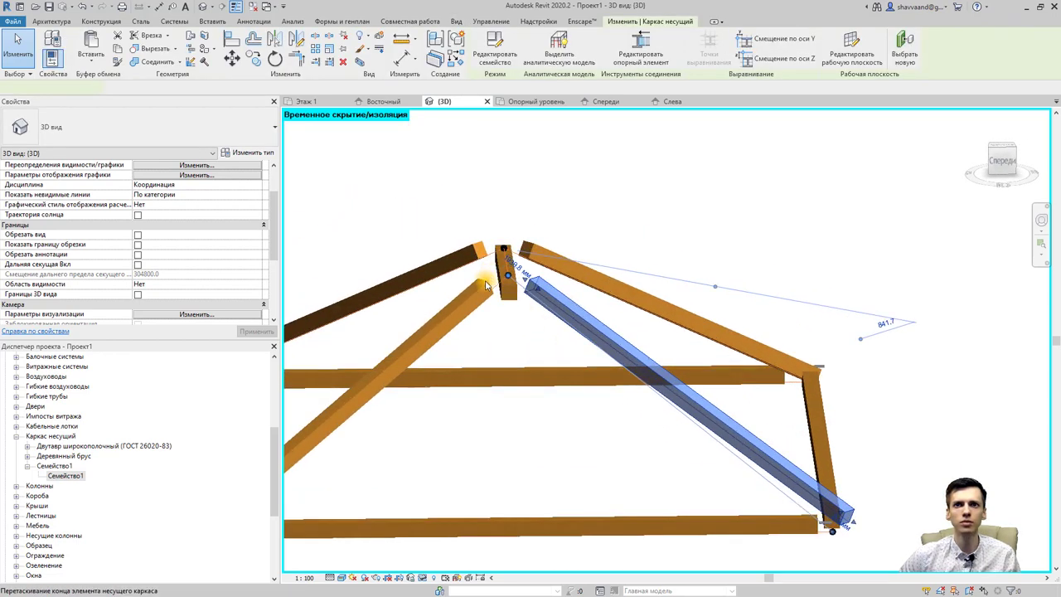
{"action": "scroll", "coordinate": [530, 295], "scroll_direction": "up", "scroll_amount": 2}
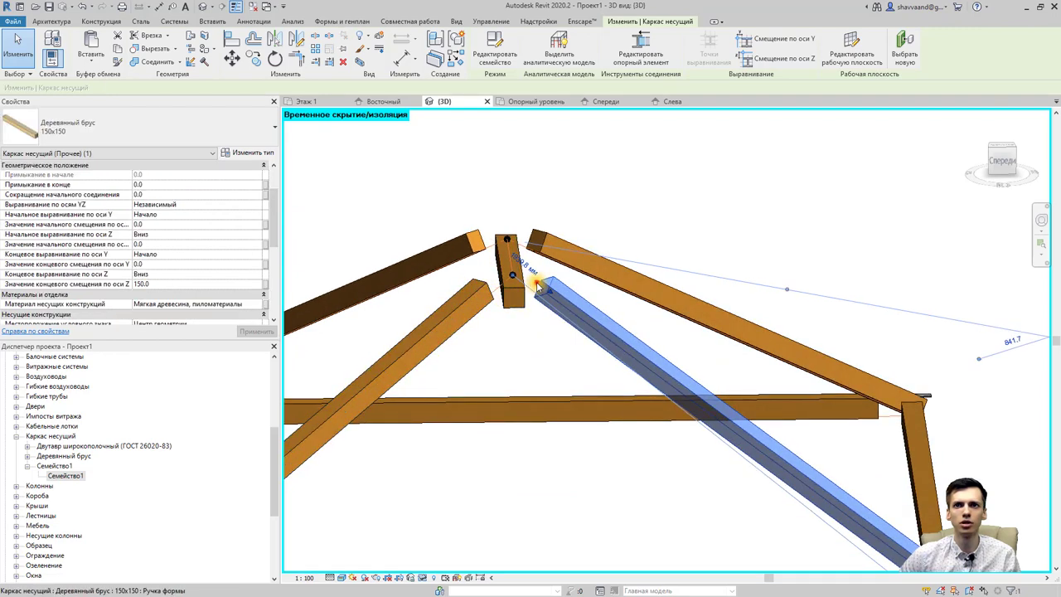
Drag the diagonal beam's upper end onto the apex intersection, giving a 1639.8 mm length
{"action": "left_click_drag", "start_coordinate": [537, 284], "coordinate": [527, 280]}
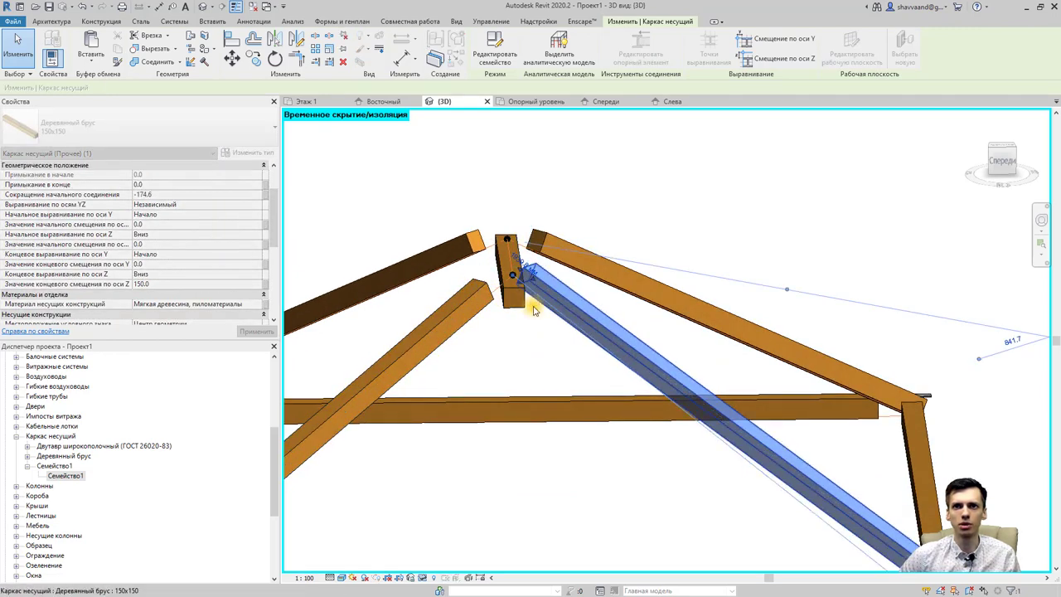
{"action": "mouse_move", "coordinate": [552, 348]}
{"action": "middle_mouse_down", "text": "shift"}
{"action": "mouse_move", "coordinate": [533, 348]}
{"action": "mouse_move", "coordinate": [551, 316]}
{"action": "middle_mouse_up", "text": "shift"}
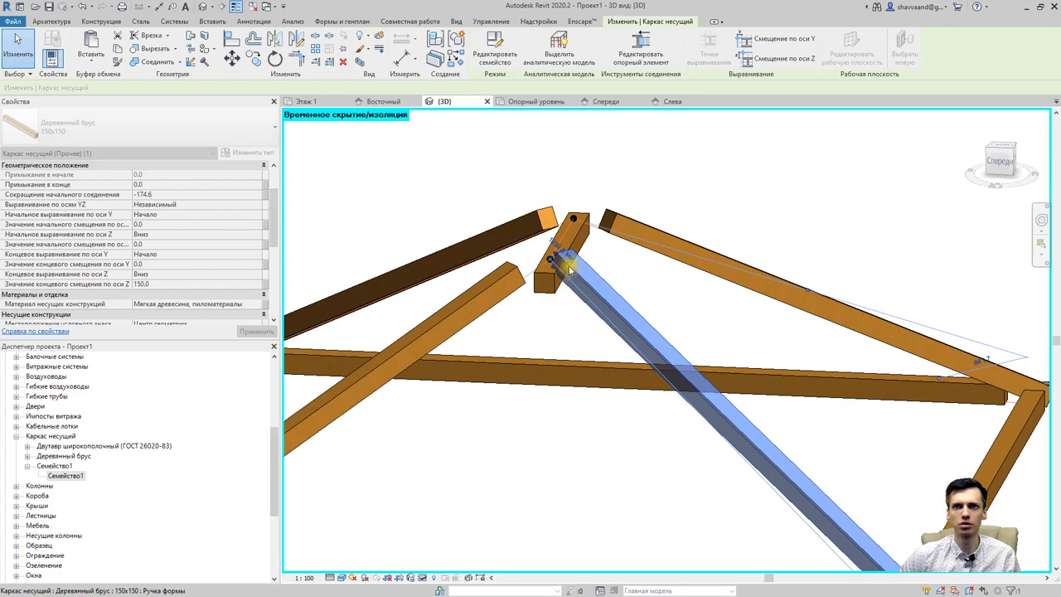
{"action": "left_click_drag", "start_coordinate": [568, 269], "coordinate": [549, 282]}
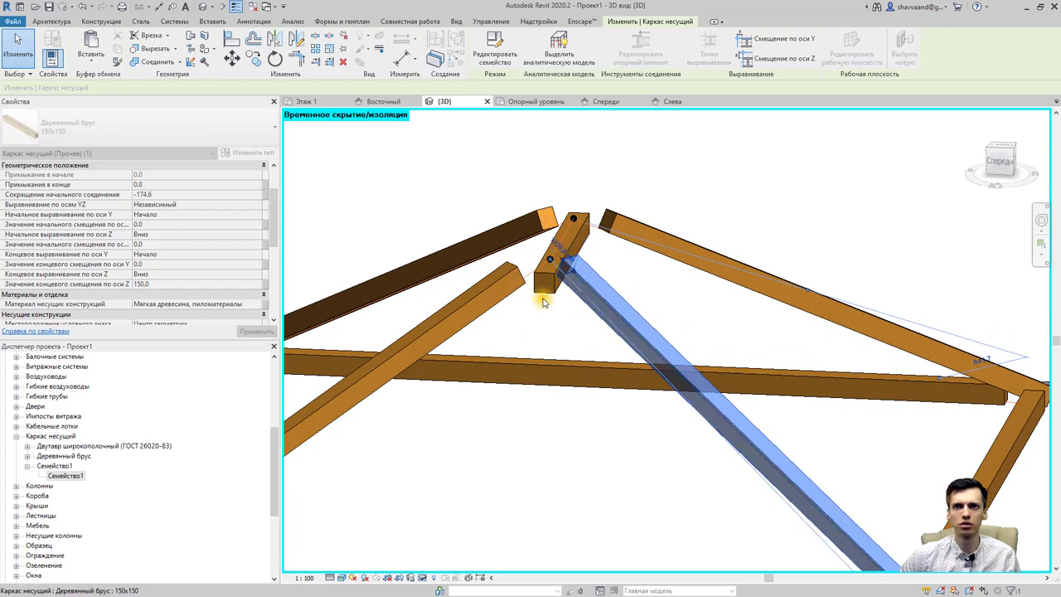
{"action": "mouse_move", "coordinate": [550, 329]}
{"action": "middle_mouse_down", "text": "shift"}
{"action": "mouse_move", "coordinate": [599, 301]}
{"action": "mouse_move", "coordinate": [530, 315]}
{"action": "middle_mouse_up", "text": "shift"}
{"action": "scroll", "coordinate": [257, 235], "scroll_direction": "up", "scroll_amount": 3}
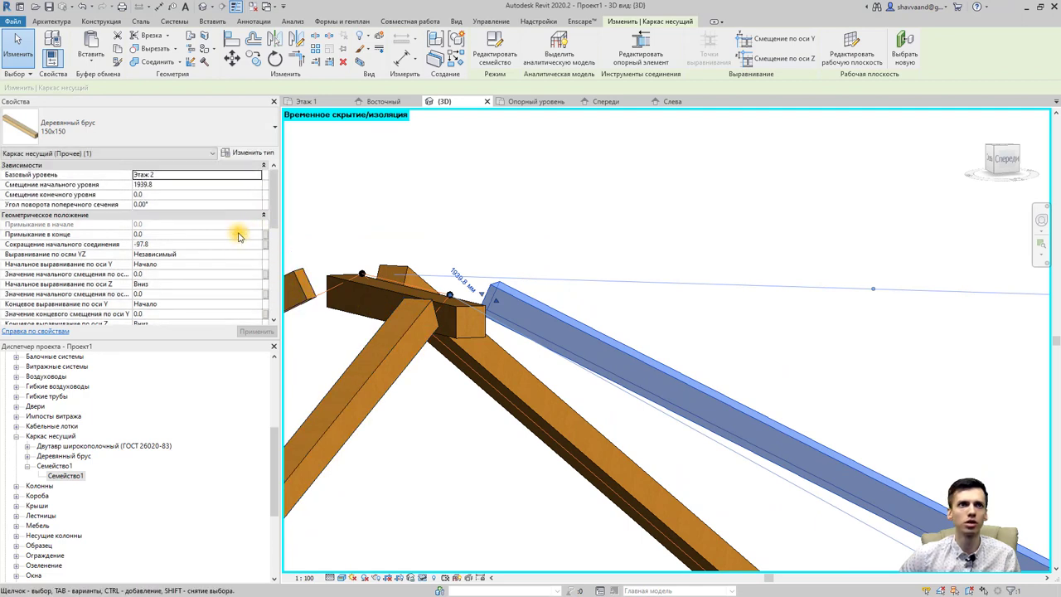
{"action": "scroll", "coordinate": [229, 243], "scroll_direction": "down", "scroll_amount": 1}
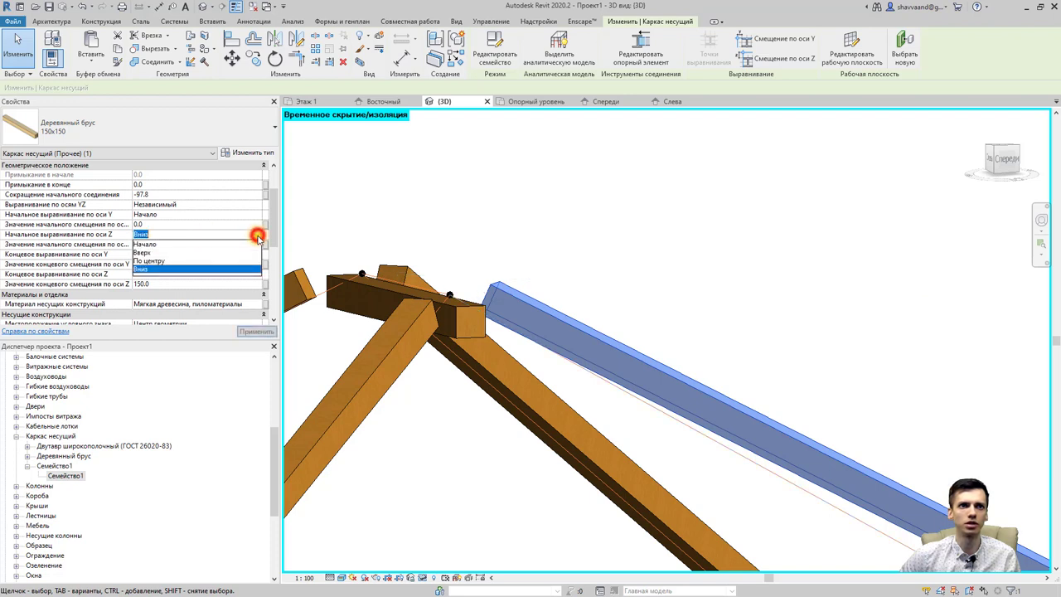
Set the diagonal beam's start Z alignment to Вверх and check it sits flush at the apex
{"action": "left_click", "coordinate": [149, 253]}
{"action": "left_click", "coordinate": [260, 330]}
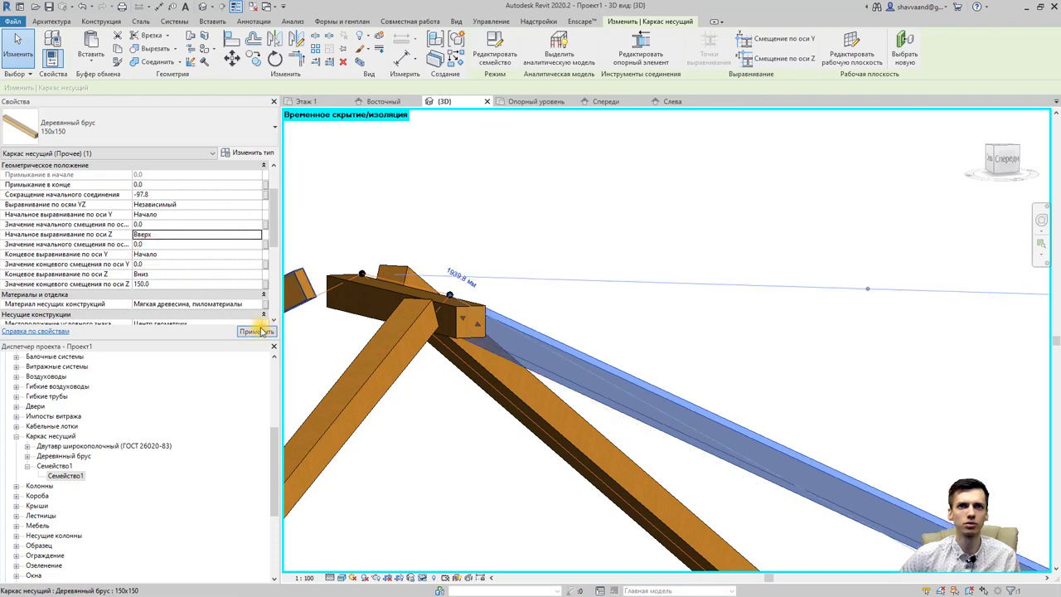
{"action": "left_click", "coordinate": [684, 333]}
{"action": "mouse_move", "coordinate": [687, 330]}
{"action": "middle_mouse_down", "text": "shift"}
{"action": "mouse_move", "coordinate": [610, 326]}
{"action": "mouse_move", "coordinate": [669, 266]}
{"action": "middle_mouse_up", "text": "shift"}
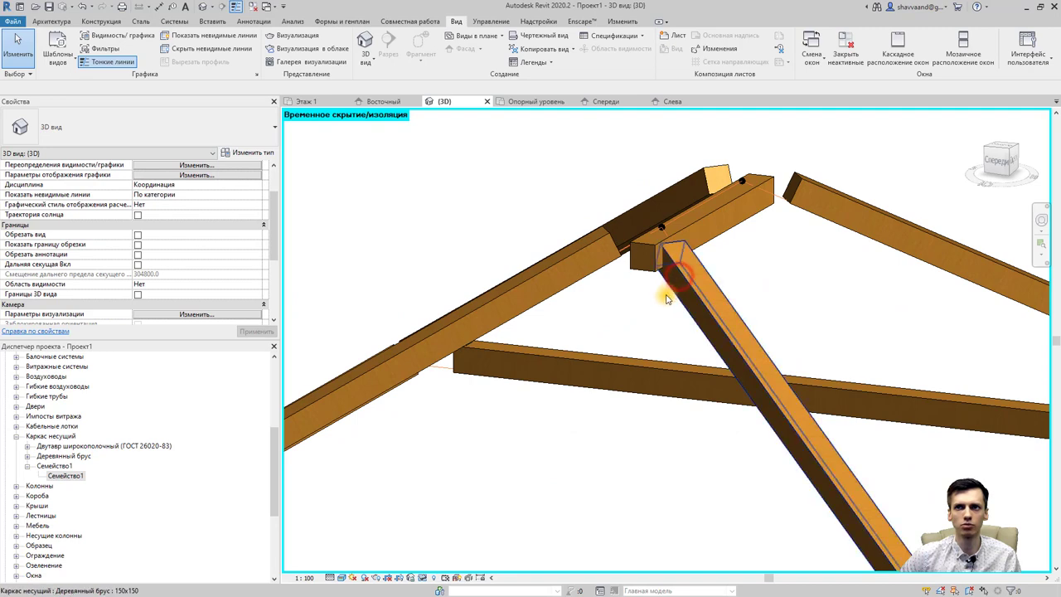
{"action": "scroll", "coordinate": [677, 278], "scroll_direction": "down", "scroll_amount": 3}
{"action": "middle_click_drag", "start_coordinate": [712, 363], "coordinate": [721, 365], "text": "shift"}
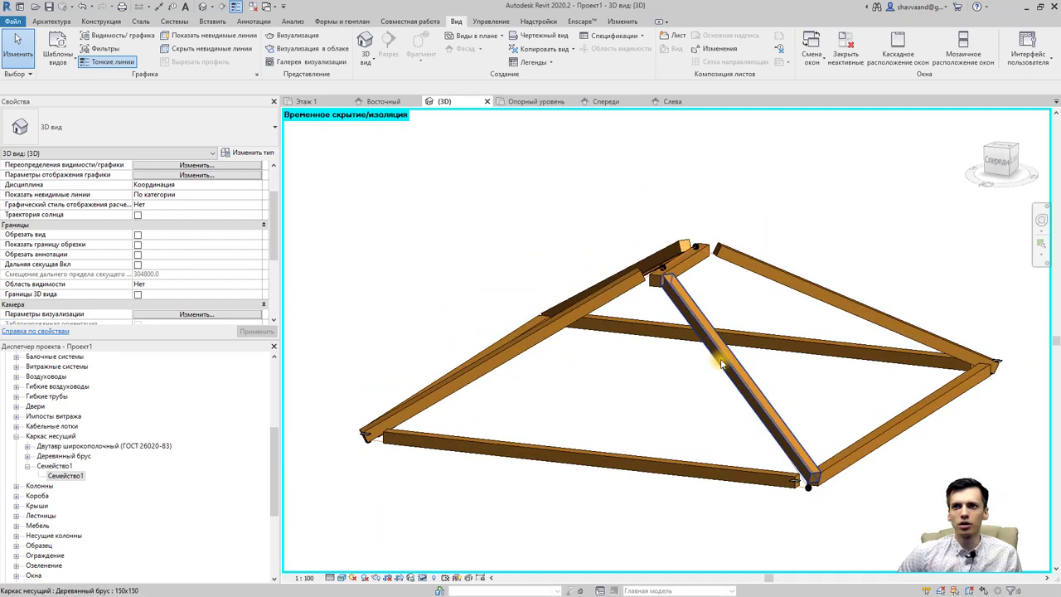
{"action": "left_click", "coordinate": [720, 362]}
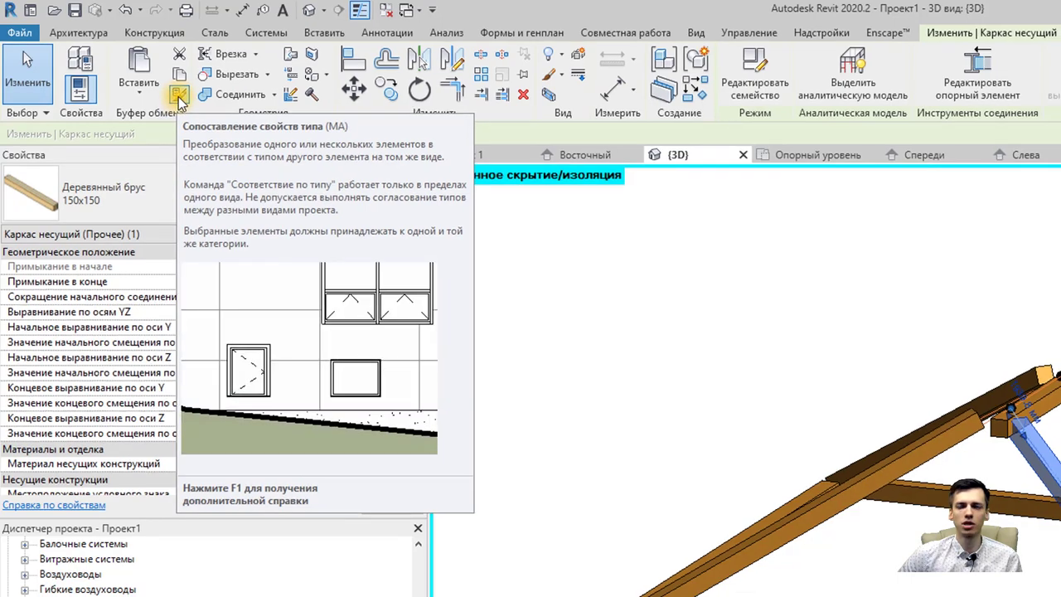
Match the back beam to the diagonal beam's 150x150 timber type
{"action": "left_click", "coordinate": [177, 97]}
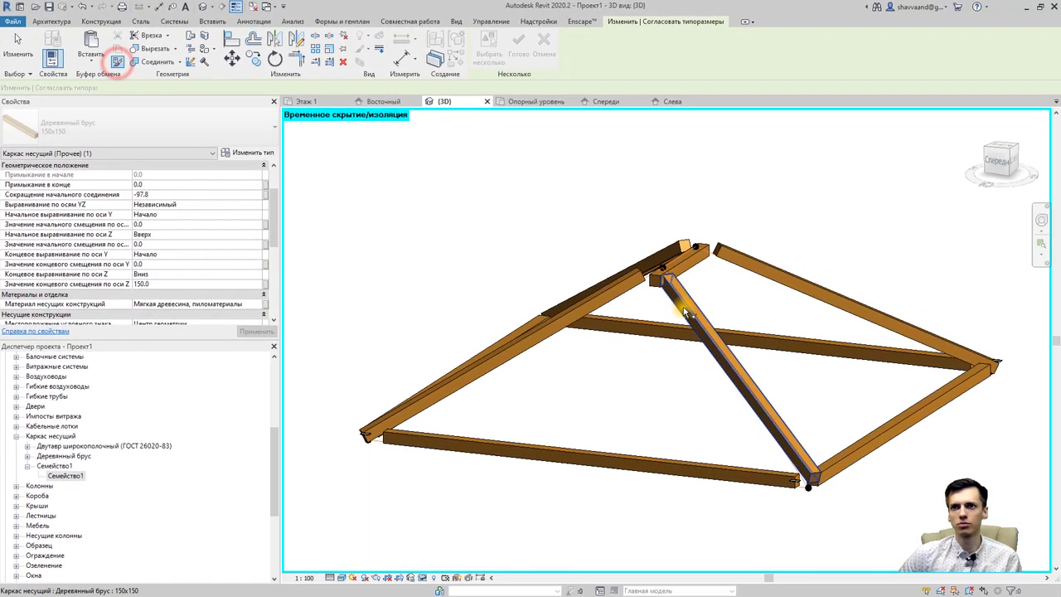
{"action": "left_click", "coordinate": [687, 310]}
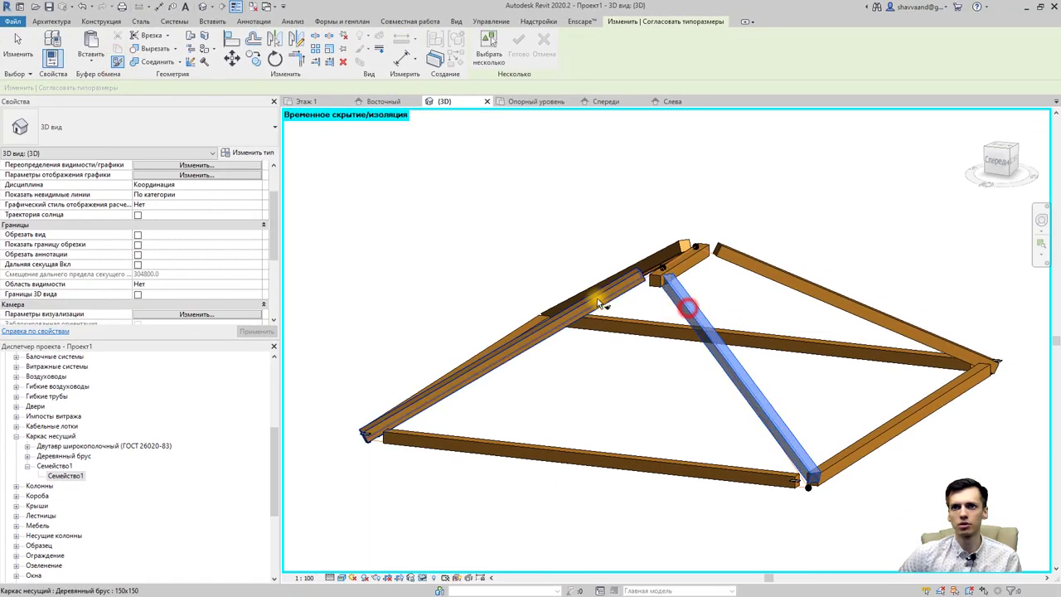
{"action": "middle_click_drag", "start_coordinate": [634, 300], "coordinate": [490, 282], "text": "shift"}
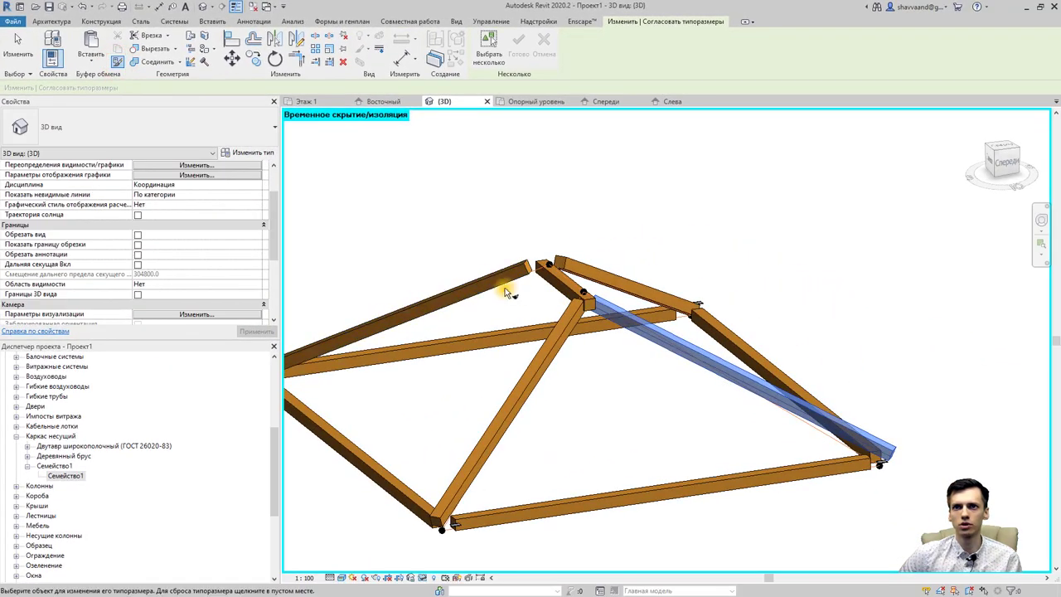
{"action": "left_click", "coordinate": [490, 283]}
{"action": "mouse_move", "coordinate": [603, 274]}
{"action": "middle_mouse_down", "text": "shift"}
{"action": "mouse_move", "coordinate": [627, 288]}
{"action": "mouse_move", "coordinate": [403, 300]}
{"action": "mouse_move", "coordinate": [770, 301]}
{"action": "middle_mouse_up", "text": "shift"}
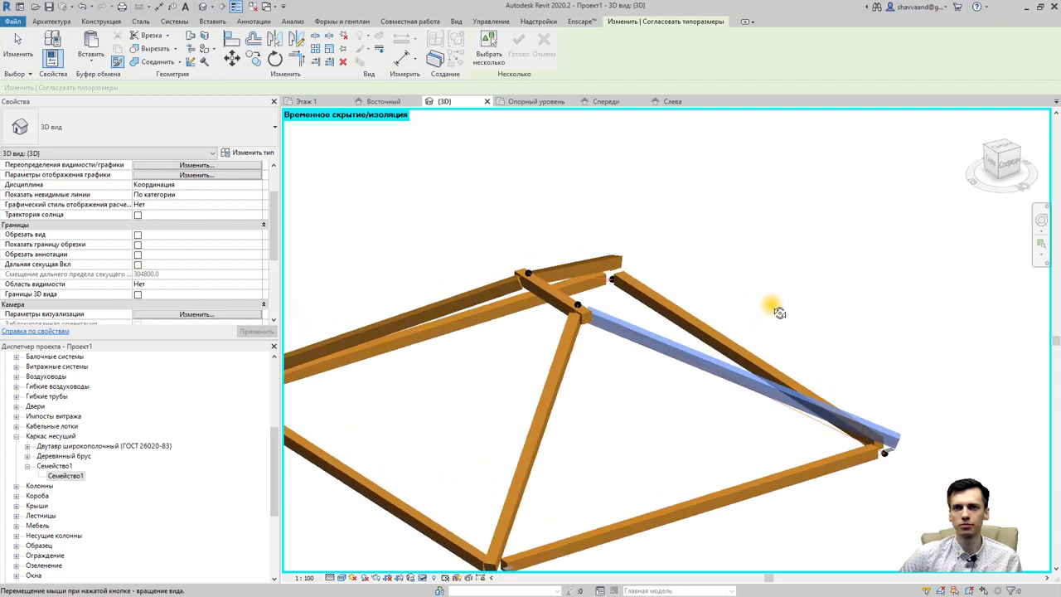
{"action": "scroll", "coordinate": [547, 331], "scroll_direction": "up", "scroll_amount": 3}
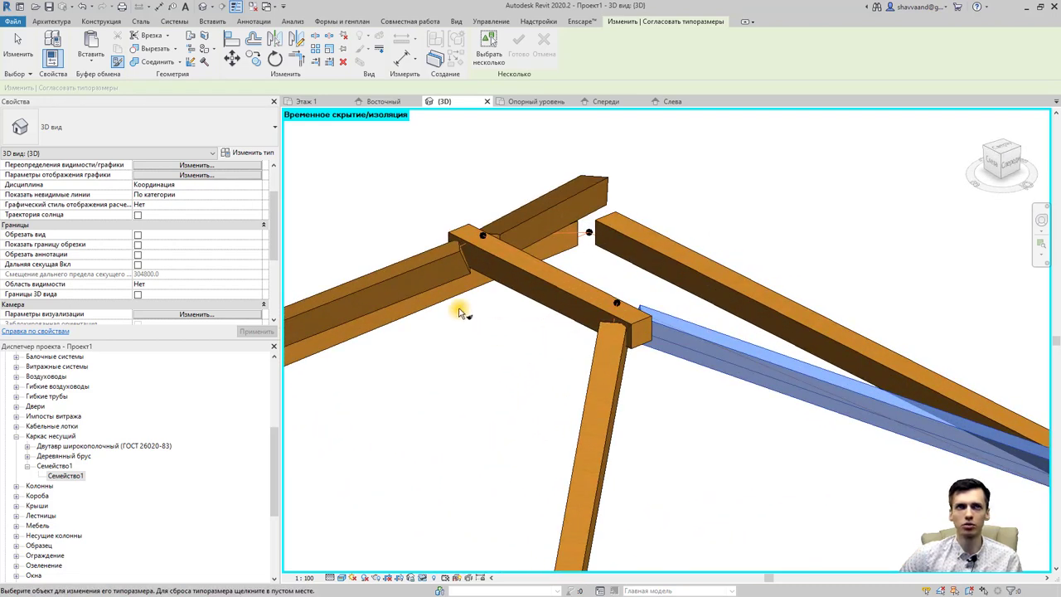
{"action": "scroll", "coordinate": [386, 279], "scroll_direction": "down", "scroll_amount": 5}
{"action": "left_click", "coordinate": [675, 388]}
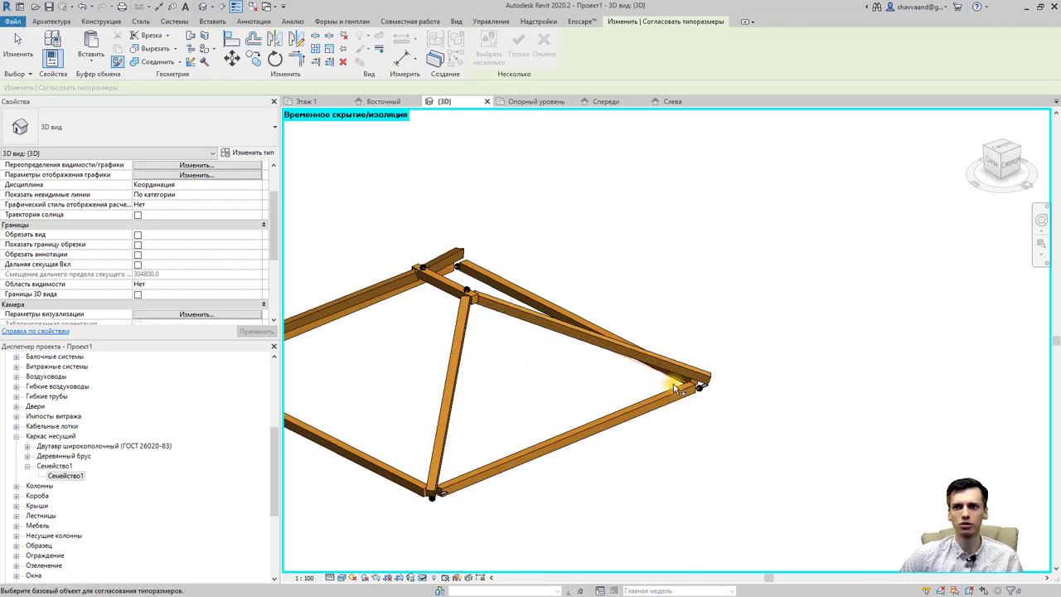
{"action": "key", "text": "Escape"}
{"action": "left_click", "coordinate": [676, 395]}
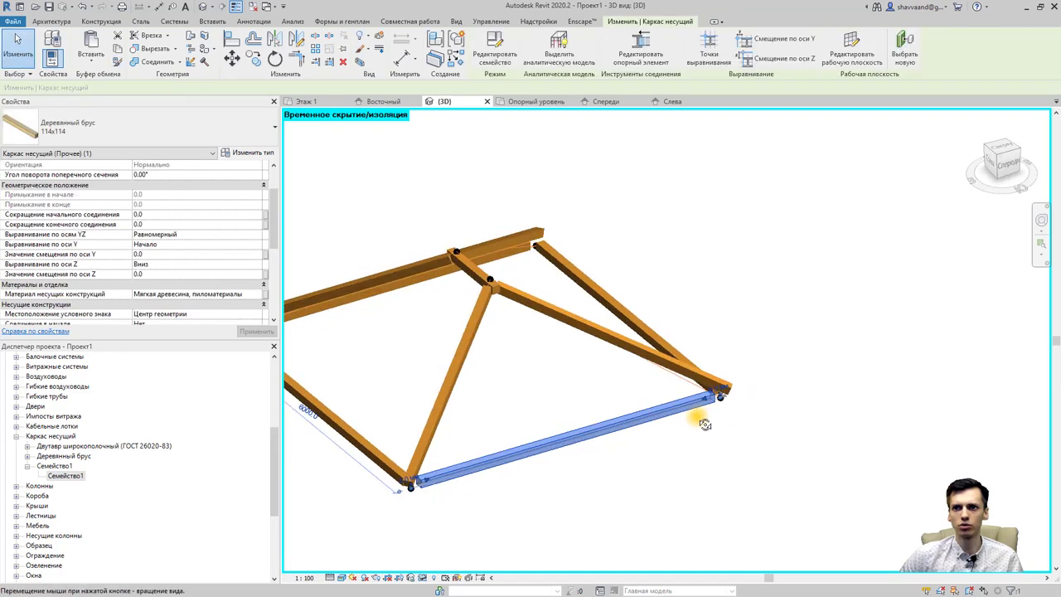
Extend the lower and right-hand 114x114 beams' ends into the corner at the post
{"action": "mouse_move", "coordinate": [743, 406]}
{"action": "middle_mouse_down", "text": "shift"}
{"action": "mouse_move", "coordinate": [701, 412]}
{"action": "mouse_move", "coordinate": [672, 331]}
{"action": "mouse_move", "coordinate": [687, 301]}
{"action": "middle_mouse_up", "text": "shift"}
{"action": "scroll", "coordinate": [741, 420], "scroll_direction": "up", "scroll_amount": 4}
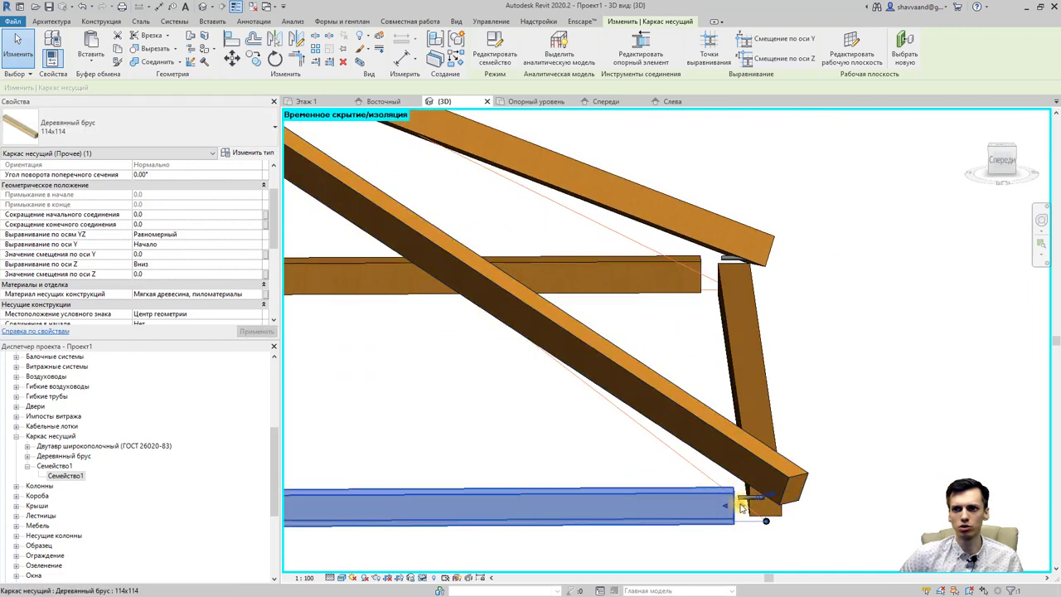
{"action": "left_click_drag", "start_coordinate": [741, 504], "coordinate": [781, 518]}
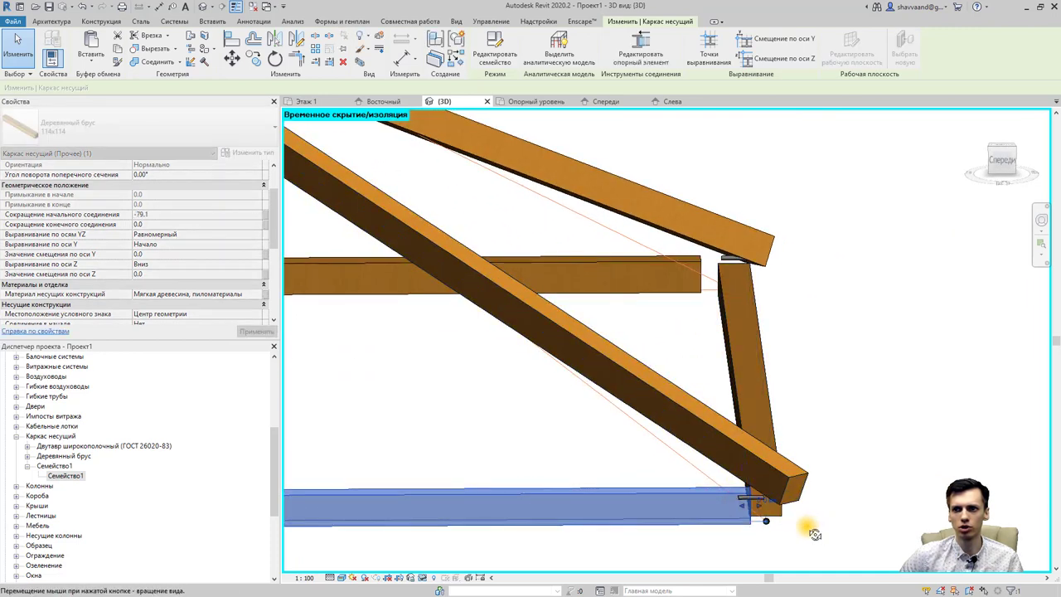
{"action": "middle_click_drag", "start_coordinate": [815, 533], "coordinate": [700, 557], "text": "shift"}
{"action": "left_click", "coordinate": [698, 557]}
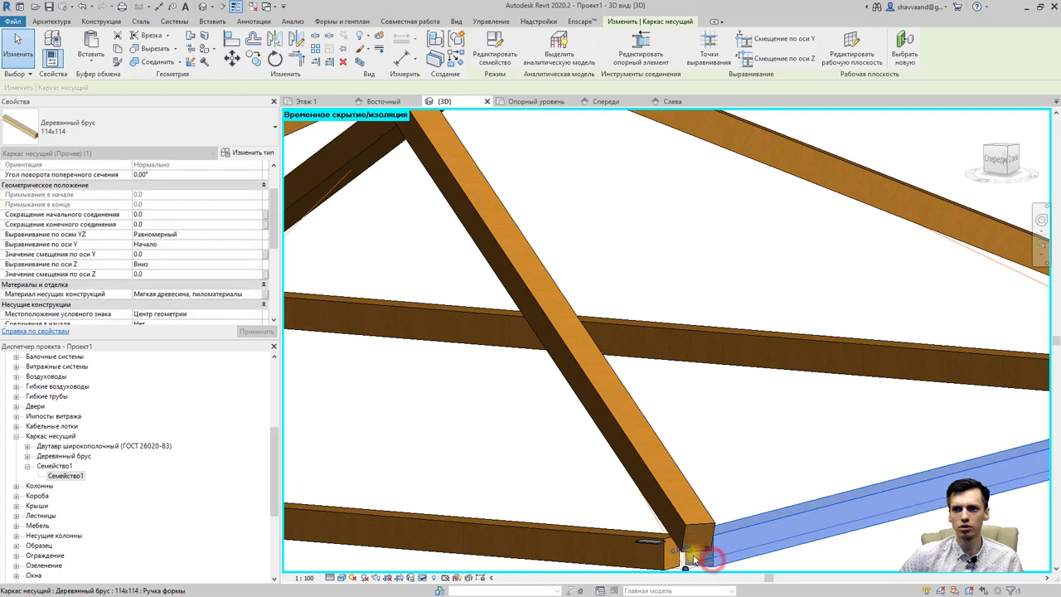
{"action": "left_click_drag", "start_coordinate": [679, 560], "coordinate": [639, 543]}
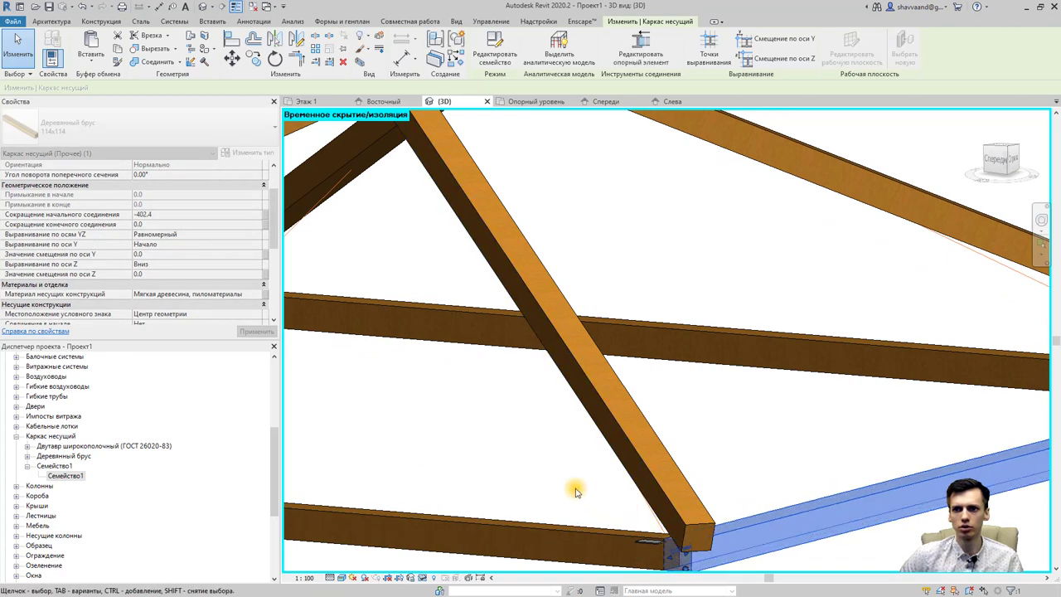
Pull the sloped corner beam's end past the corner
{"action": "scroll", "coordinate": [575, 490], "scroll_direction": "down", "scroll_amount": 5}
{"action": "mouse_move", "coordinate": [569, 495]}
{"action": "middle_mouse_down", "text": "shift"}
{"action": "mouse_move", "coordinate": [651, 498]}
{"action": "mouse_move", "coordinate": [615, 466]}
{"action": "middle_mouse_up", "text": "shift"}
{"action": "scroll", "coordinate": [552, 493], "scroll_direction": "up", "scroll_amount": 3}
{"action": "scroll", "coordinate": [561, 495], "scroll_direction": "up", "scroll_amount": 3}
{"action": "scroll", "coordinate": [583, 486], "scroll_direction": "up", "scroll_amount": 2}
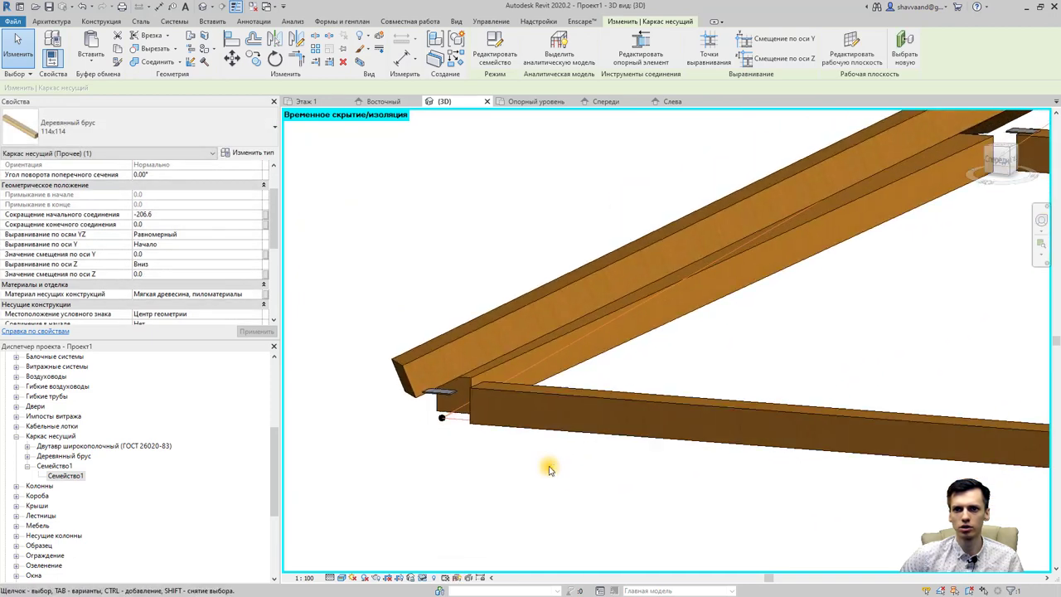
{"action": "left_click", "coordinate": [469, 381]}
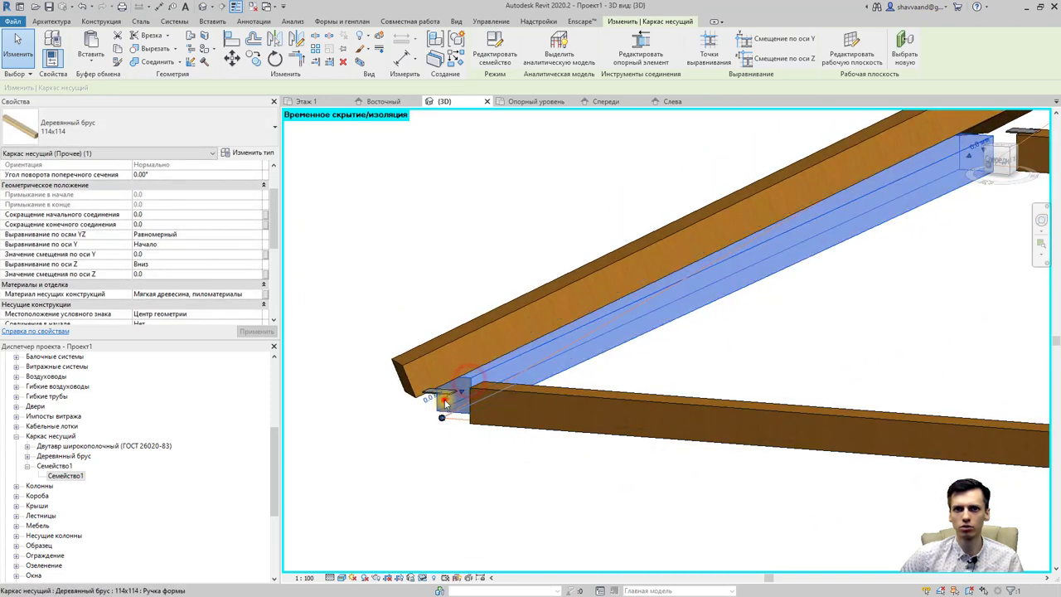
{"action": "left_click_drag", "start_coordinate": [427, 412], "coordinate": [501, 421]}
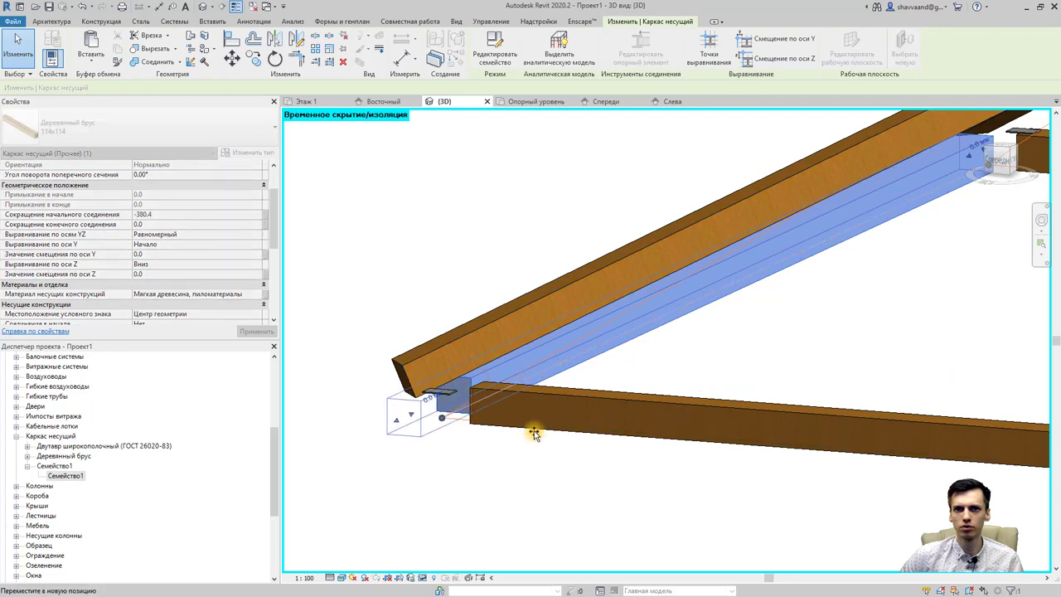
Extend the vertical 114x114 post's lower end down to the perimeter beam corner
{"action": "mouse_move", "coordinate": [509, 466]}
{"action": "middle_mouse_down", "text": "shift"}
{"action": "mouse_move", "coordinate": [540, 509]}
{"action": "mouse_move", "coordinate": [480, 350]}
{"action": "mouse_move", "coordinate": [614, 470]}
{"action": "middle_mouse_up", "text": "shift"}
{"action": "left_click_drag", "start_coordinate": [595, 468], "coordinate": [602, 465]}
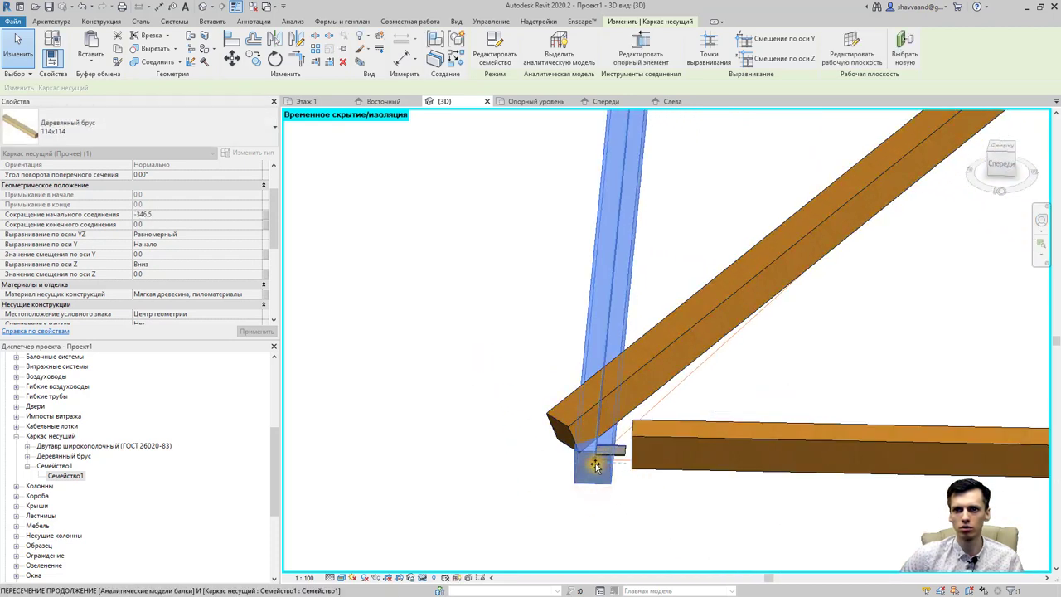
{"action": "mouse_move", "coordinate": [622, 464]}
{"action": "left_mouse_down"}
{"action": "mouse_move", "coordinate": [618, 445]}
{"action": "mouse_move", "coordinate": [595, 465]}
{"action": "left_mouse_up"}
{"action": "left_click", "coordinate": [638, 461]}
{"action": "left_click", "coordinate": [591, 471]}
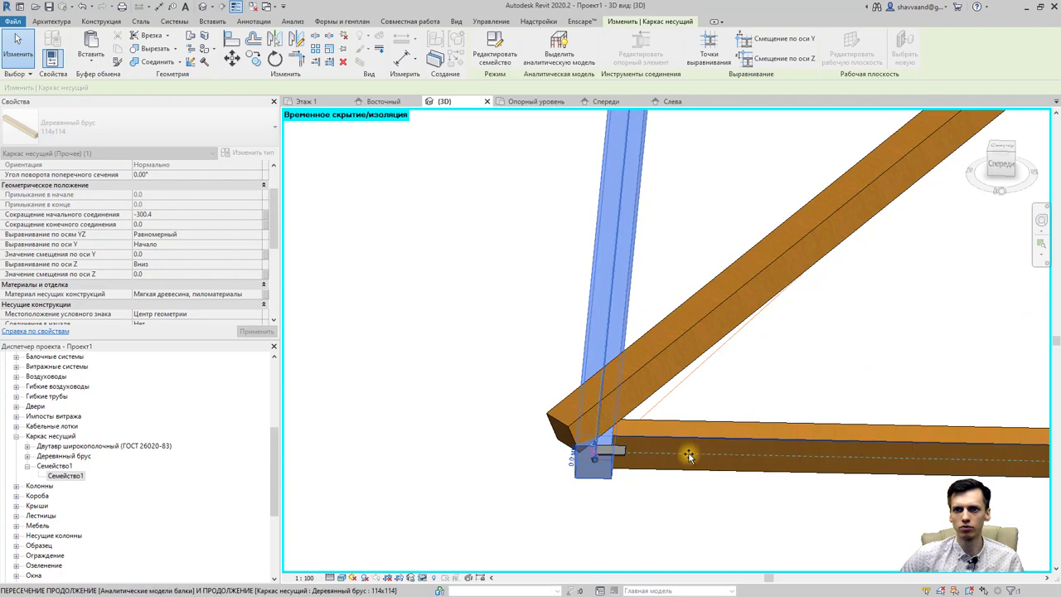
Extend the first horizontal beam's end to the brace corner
{"action": "left_click_drag", "start_coordinate": [648, 465], "coordinate": [687, 462]}
{"action": "scroll", "coordinate": [687, 462], "scroll_direction": "down", "scroll_amount": 3}
{"action": "scroll", "coordinate": [689, 455], "scroll_direction": "down", "scroll_amount": 3}
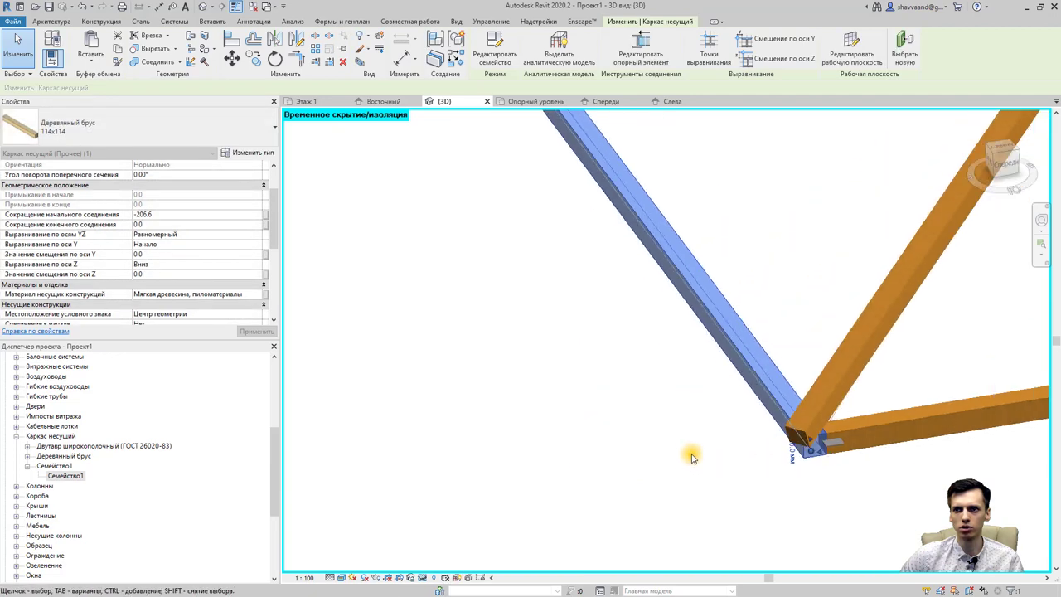
{"action": "mouse_move", "coordinate": [689, 455]}
{"action": "middle_mouse_down", "text": "shift"}
{"action": "mouse_move", "coordinate": [539, 387]}
{"action": "mouse_move", "coordinate": [581, 404]}
{"action": "mouse_move", "coordinate": [592, 324]}
{"action": "middle_mouse_up", "text": "shift"}
{"action": "scroll", "coordinate": [493, 388], "scroll_direction": "up", "scroll_amount": 3}
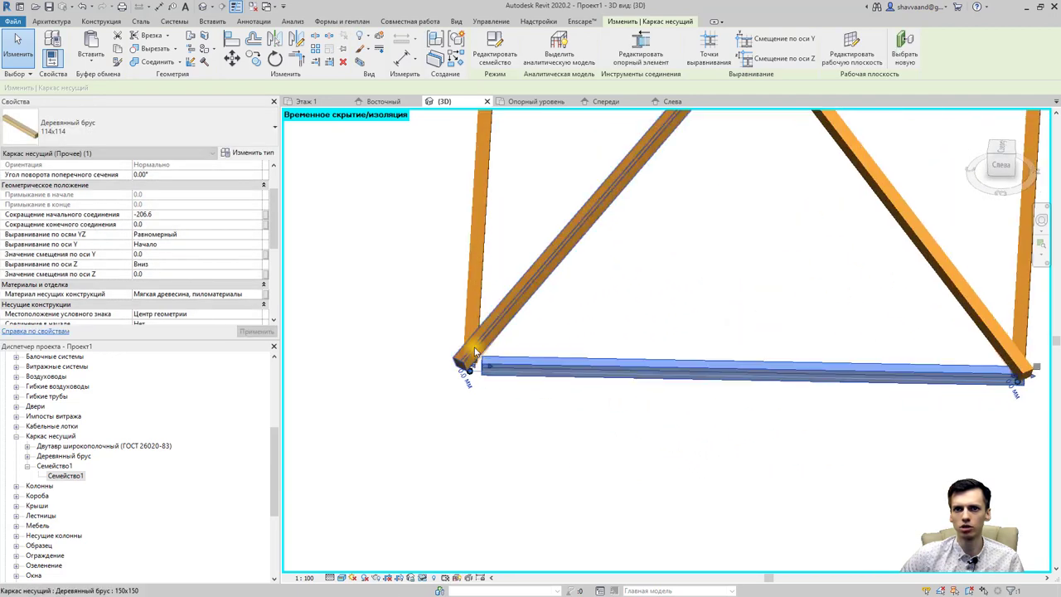
{"action": "scroll", "coordinate": [493, 388], "scroll_direction": "up", "scroll_amount": 3}
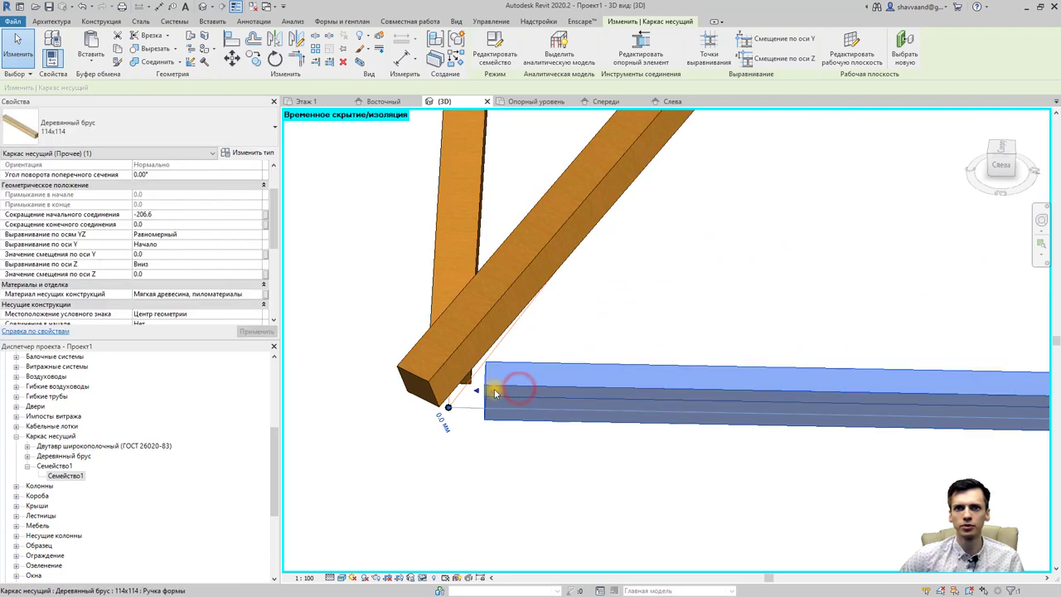
{"action": "left_click_drag", "start_coordinate": [478, 392], "coordinate": [437, 393]}
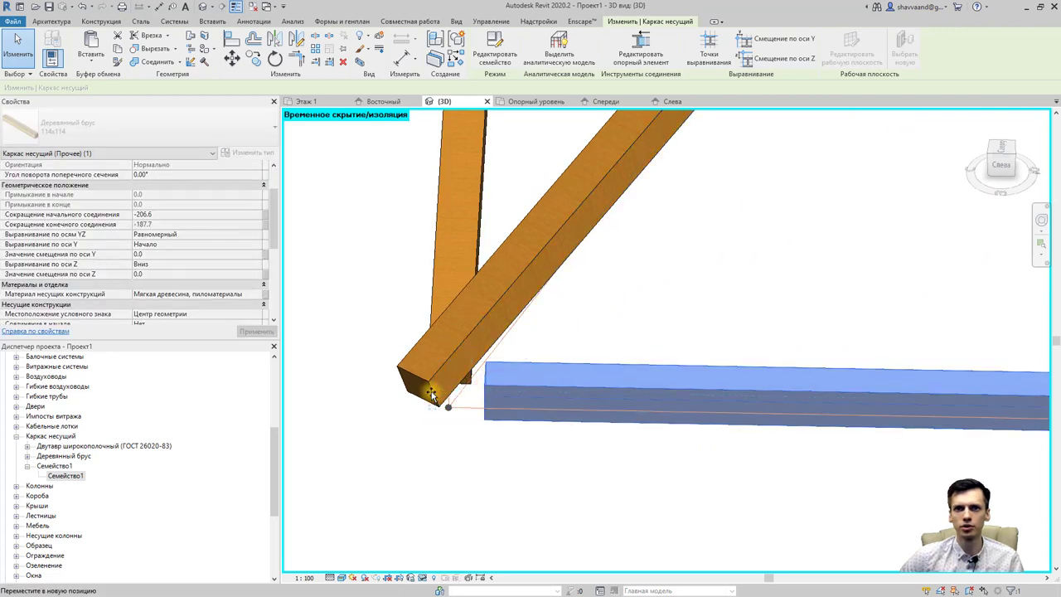
{"action": "scroll", "coordinate": [439, 396], "scroll_direction": "down", "scroll_amount": 2}
{"action": "scroll", "coordinate": [439, 396], "scroll_direction": "down", "scroll_amount": 3}
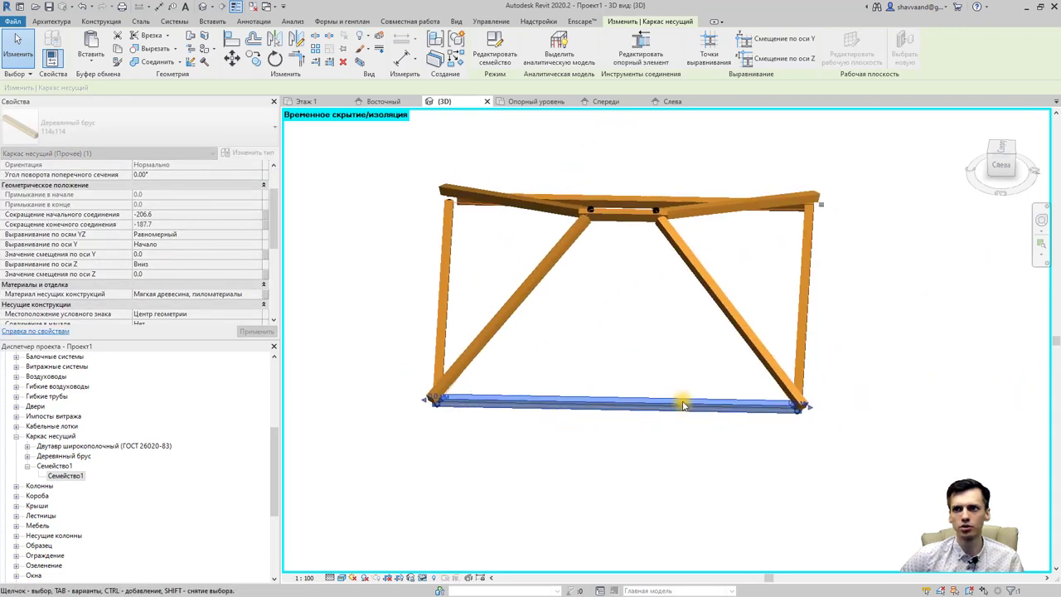
{"action": "scroll", "coordinate": [839, 413], "scroll_direction": "up", "scroll_amount": 3}
{"action": "scroll", "coordinate": [824, 433], "scroll_direction": "up", "scroll_amount": 2}
{"action": "scroll", "coordinate": [410, 464], "scroll_direction": "down", "scroll_amount": 2}
{"action": "middle_click_drag", "start_coordinate": [410, 464], "coordinate": [427, 452], "text": "shift"}
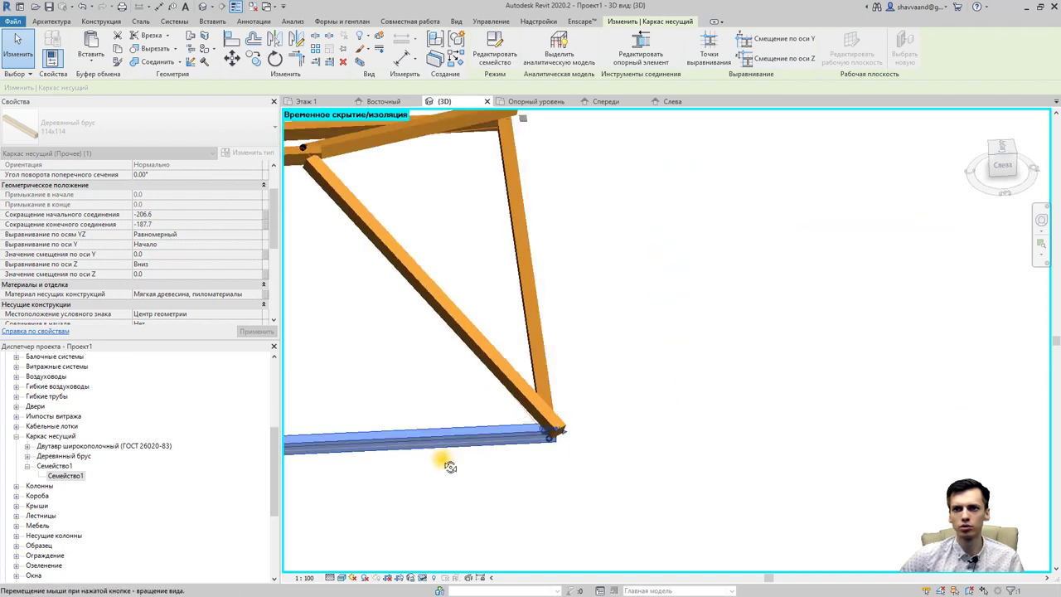
Snap that beam end onto its intersection with the orange beam
{"action": "middle_click_drag", "start_coordinate": [544, 457], "coordinate": [603, 498], "text": "shift"}
{"action": "scroll", "coordinate": [613, 497], "scroll_direction": "up", "scroll_amount": 2}
{"action": "scroll", "coordinate": [648, 495], "scroll_direction": "up", "scroll_amount": 2}
{"action": "left_click_drag", "start_coordinate": [648, 495], "coordinate": [663, 500]}
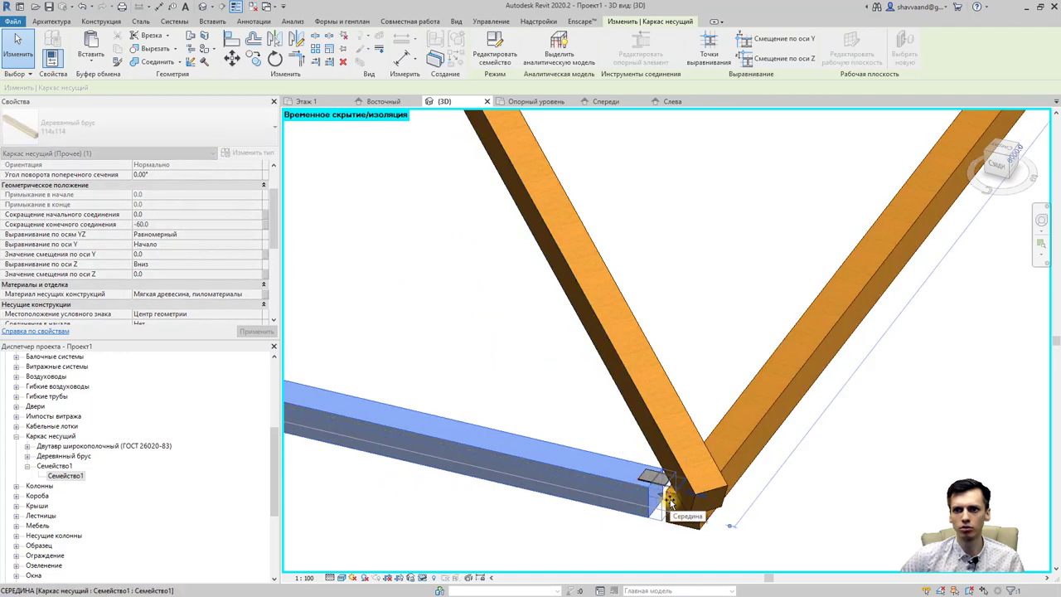
{"action": "mouse_move", "coordinate": [596, 522]}
{"action": "middle_mouse_down", "text": "shift"}
{"action": "mouse_move", "coordinate": [644, 497]}
{"action": "mouse_move", "coordinate": [691, 434]}
{"action": "middle_mouse_up", "text": "shift"}
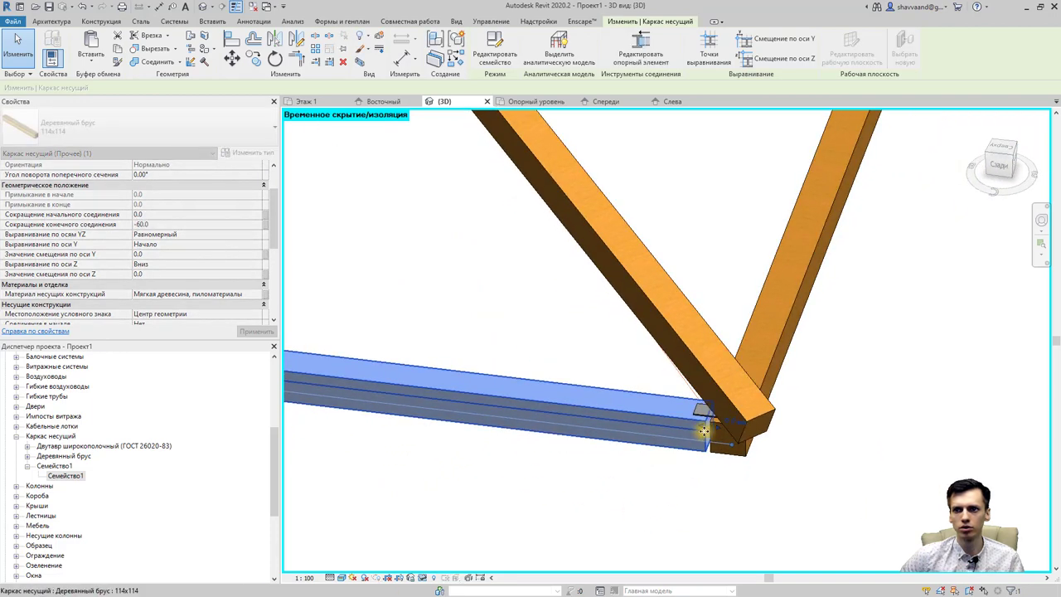
{"action": "left_click_drag", "start_coordinate": [710, 431], "coordinate": [712, 430]}
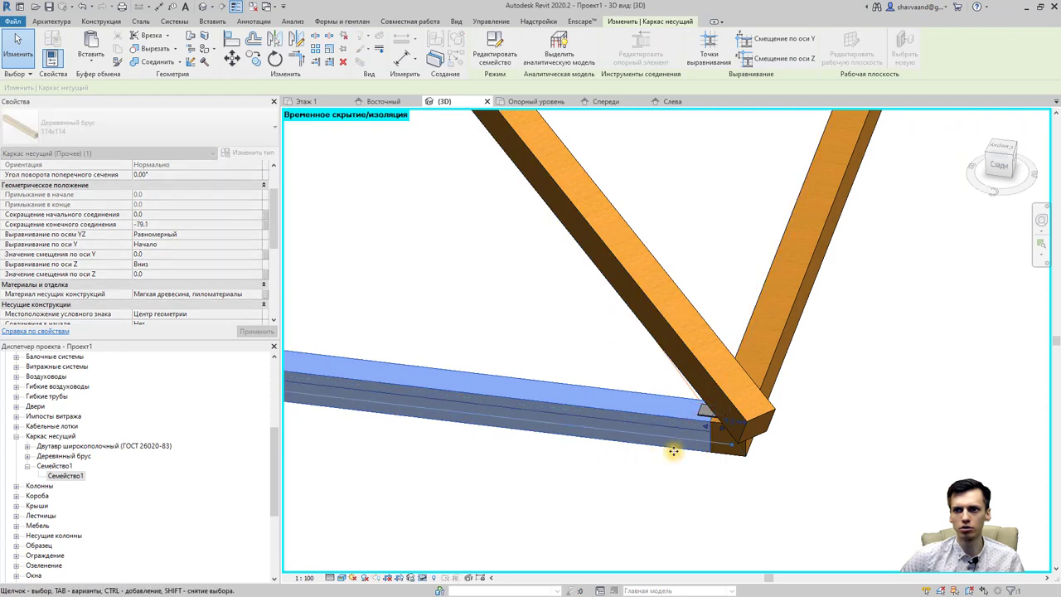
Extend the beam's other end to the hip rafter corner intersection
{"action": "mouse_move", "coordinate": [673, 451]}
{"action": "middle_mouse_down", "text": "shift"}
{"action": "mouse_move", "coordinate": [538, 473]}
{"action": "mouse_move", "coordinate": [575, 486]}
{"action": "mouse_move", "coordinate": [439, 393]}
{"action": "mouse_move", "coordinate": [513, 397]}
{"action": "mouse_move", "coordinate": [497, 464]}
{"action": "middle_mouse_up", "text": "shift"}
{"action": "scroll", "coordinate": [504, 466], "scroll_direction": "up", "scroll_amount": 5}
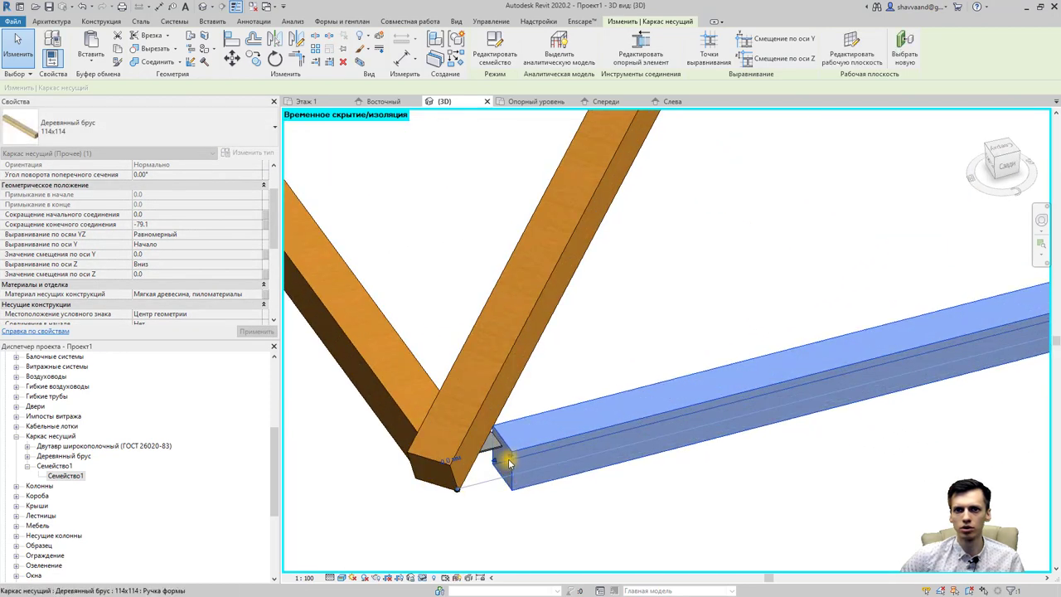
{"action": "left_click_drag", "start_coordinate": [508, 463], "coordinate": [424, 466]}
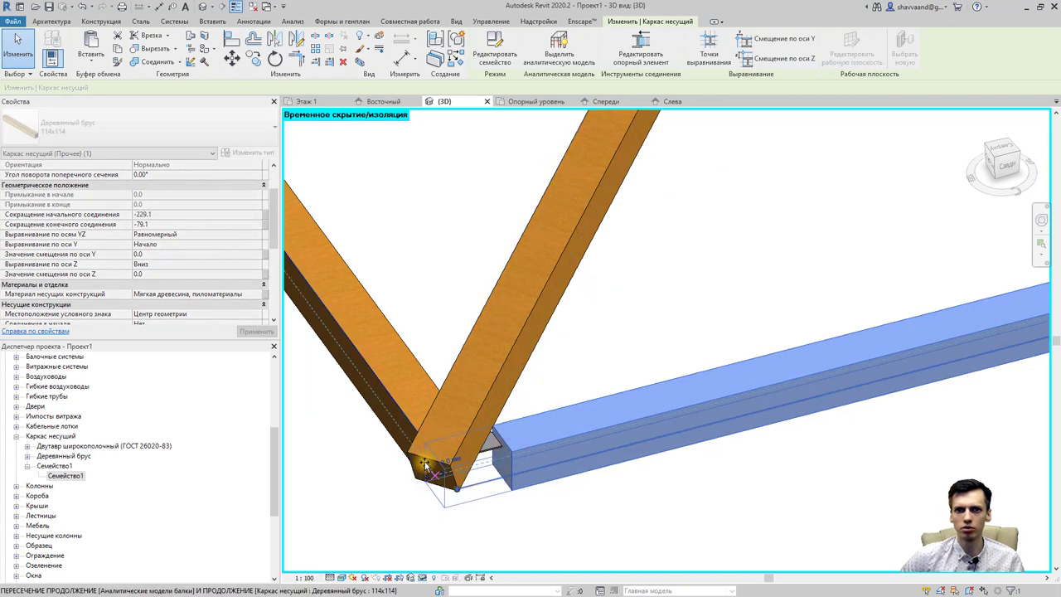
{"action": "middle_click_drag", "start_coordinate": [499, 466], "coordinate": [550, 468], "text": "shift"}
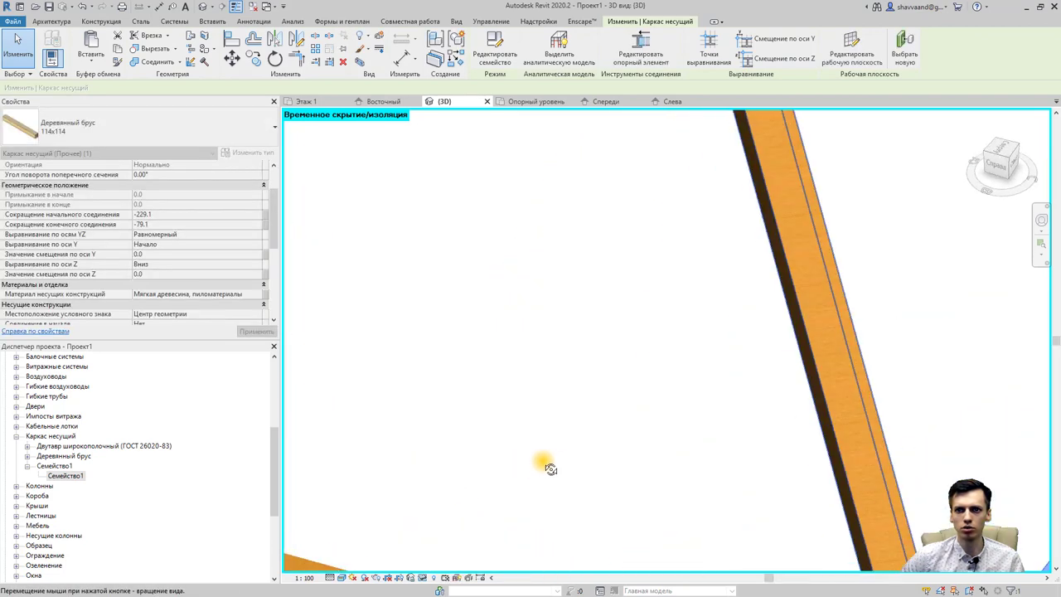
{"action": "scroll", "coordinate": [550, 468], "scroll_direction": "down", "scroll_amount": 5}
{"action": "mouse_move", "coordinate": [407, 467]}
{"action": "middle_mouse_down", "text": "shift"}
{"action": "mouse_move", "coordinate": [658, 502]}
{"action": "mouse_move", "coordinate": [658, 492]}
{"action": "middle_mouse_up", "text": "shift"}
{"action": "scroll", "coordinate": [660, 501], "scroll_direction": "up", "scroll_amount": 5}
{"action": "scroll", "coordinate": [737, 432], "scroll_direction": "up", "scroll_amount": 3}
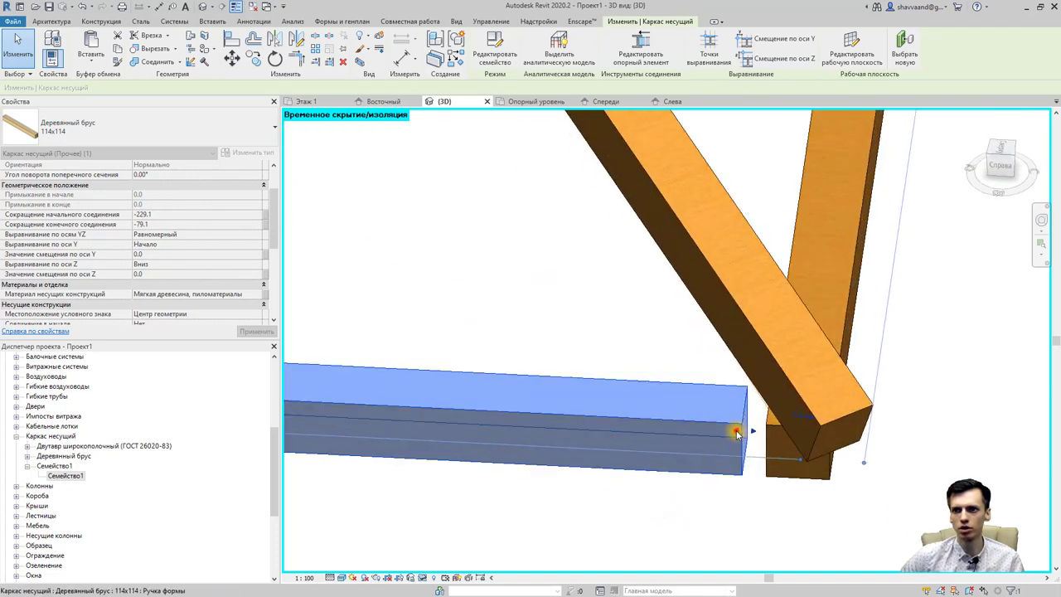
{"action": "left_click_drag", "start_coordinate": [737, 433], "coordinate": [769, 433]}
{"action": "scroll", "coordinate": [711, 456], "scroll_direction": "down", "scroll_amount": 4}
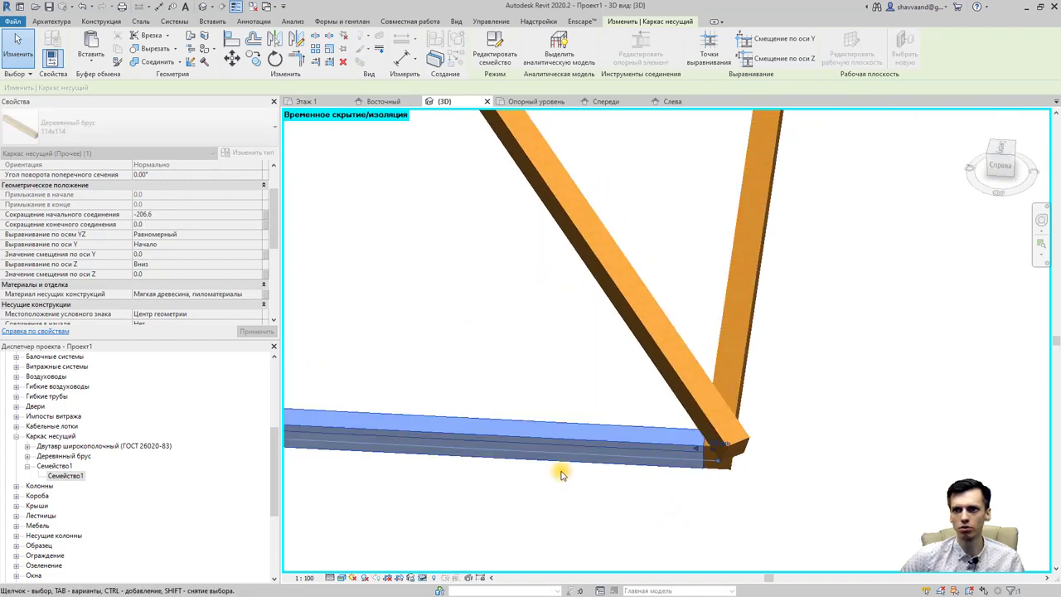
Move another horizontal beam's end to the rafter corner
{"action": "middle_click_drag", "start_coordinate": [561, 472], "coordinate": [808, 472], "text": "shift"}
{"action": "scroll", "coordinate": [472, 412], "scroll_direction": "up", "scroll_amount": 3}
{"action": "scroll", "coordinate": [472, 412], "scroll_direction": "up", "scroll_amount": 3}
{"action": "scroll", "coordinate": [473, 418], "scroll_direction": "up", "scroll_amount": 2}
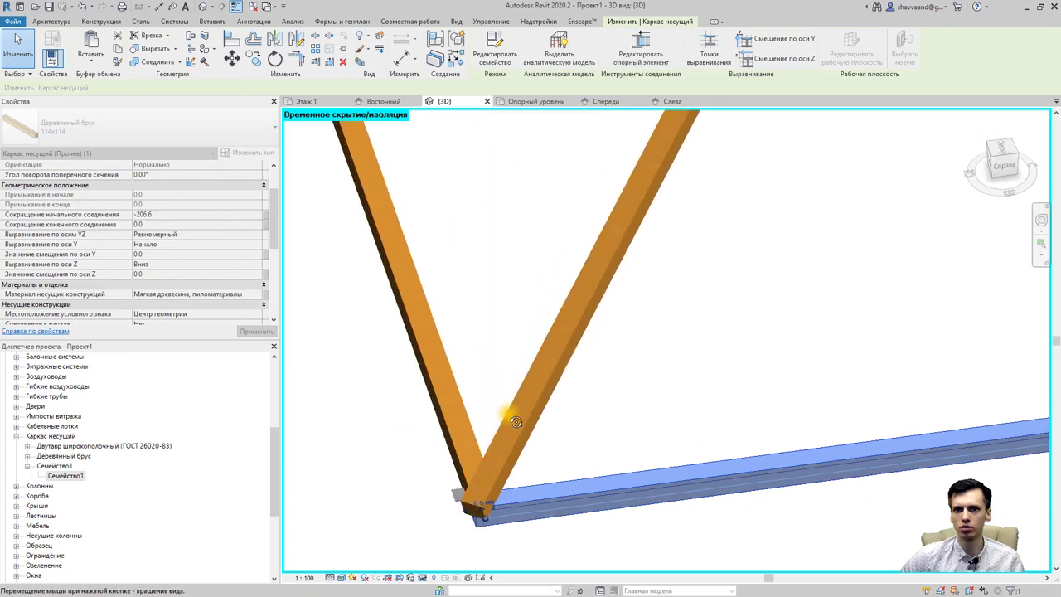
{"action": "scroll", "coordinate": [489, 464], "scroll_direction": "up", "scroll_amount": 1}
{"action": "mouse_move", "coordinate": [473, 505]}
{"action": "middle_mouse_down", "text": "shift"}
{"action": "mouse_move", "coordinate": [532, 513]}
{"action": "mouse_move", "coordinate": [509, 445]}
{"action": "middle_mouse_up", "text": "shift"}
{"action": "scroll", "coordinate": [562, 426], "scroll_direction": "down", "scroll_amount": 2}
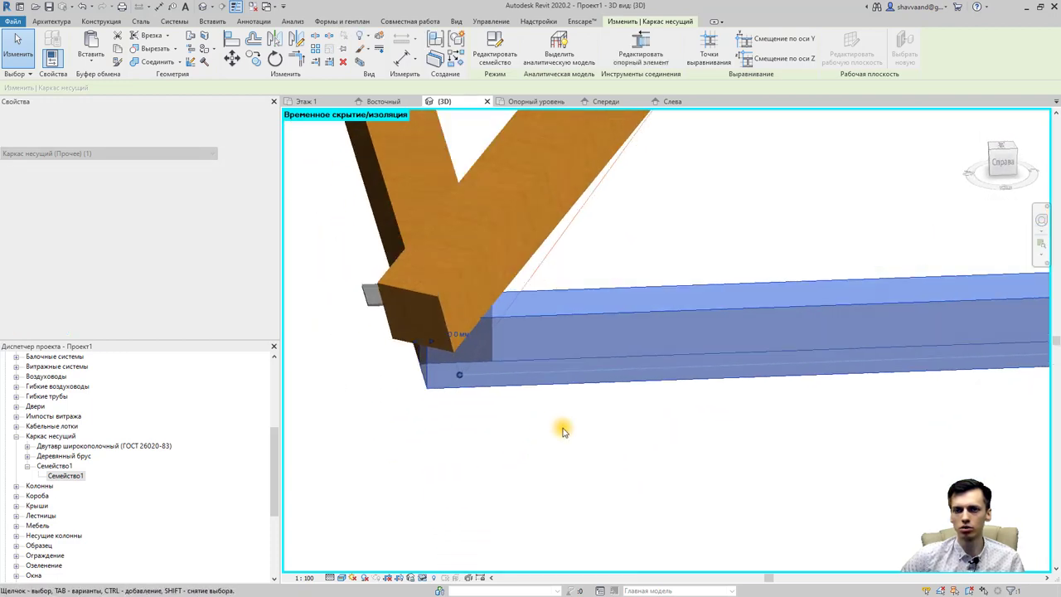
{"action": "scroll", "coordinate": [739, 409], "scroll_direction": "down", "scroll_amount": 2}
{"action": "mouse_move", "coordinate": [739, 410]}
{"action": "middle_mouse_down", "text": "shift"}
{"action": "mouse_move", "coordinate": [634, 425]}
{"action": "mouse_move", "coordinate": [422, 426]}
{"action": "middle_mouse_up", "text": "shift"}
{"action": "scroll", "coordinate": [690, 468], "scroll_direction": "up", "scroll_amount": 2}
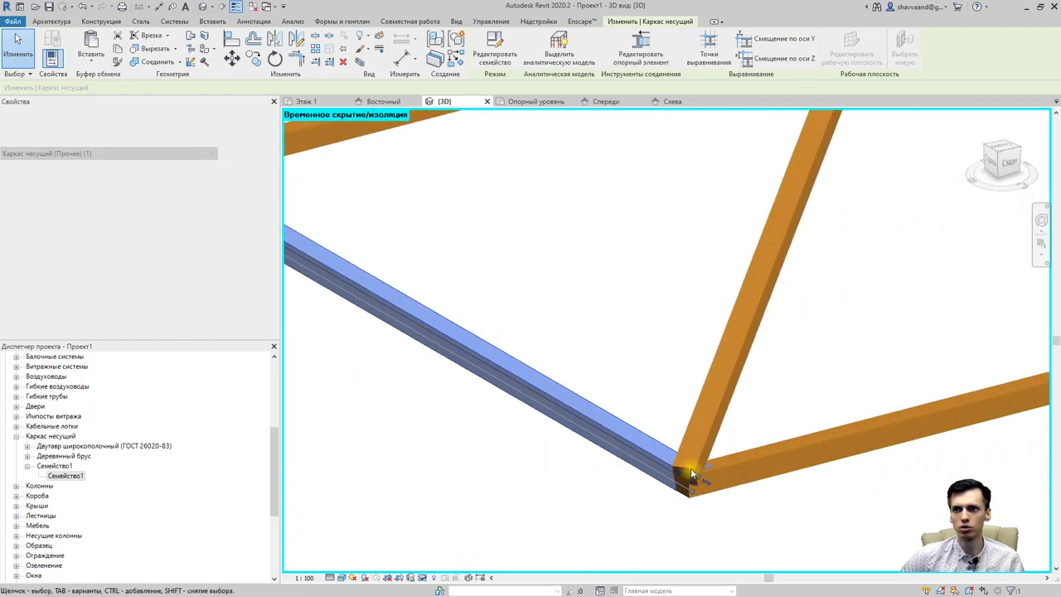
{"action": "left_click", "coordinate": [734, 465]}
{"action": "scroll", "coordinate": [677, 495], "scroll_direction": "up", "scroll_amount": 1}
{"action": "mouse_move", "coordinate": [672, 478]}
{"action": "left_mouse_down"}
{"action": "mouse_move", "coordinate": [704, 473]}
{"action": "mouse_move", "coordinate": [713, 486]}
{"action": "mouse_move", "coordinate": [761, 452]}
{"action": "left_mouse_up"}
Extend the adjoining beam's end to the intersection and trim its start at the joint
{"action": "left_click", "coordinate": [649, 445]}
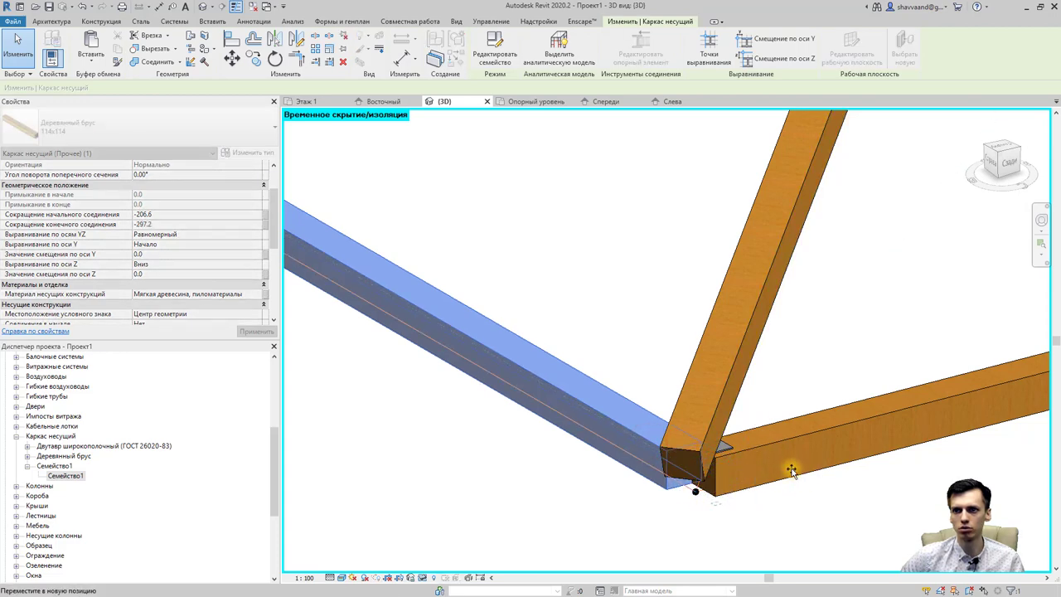
{"action": "middle_click_drag", "start_coordinate": [791, 471], "coordinate": [685, 384], "text": "shift"}
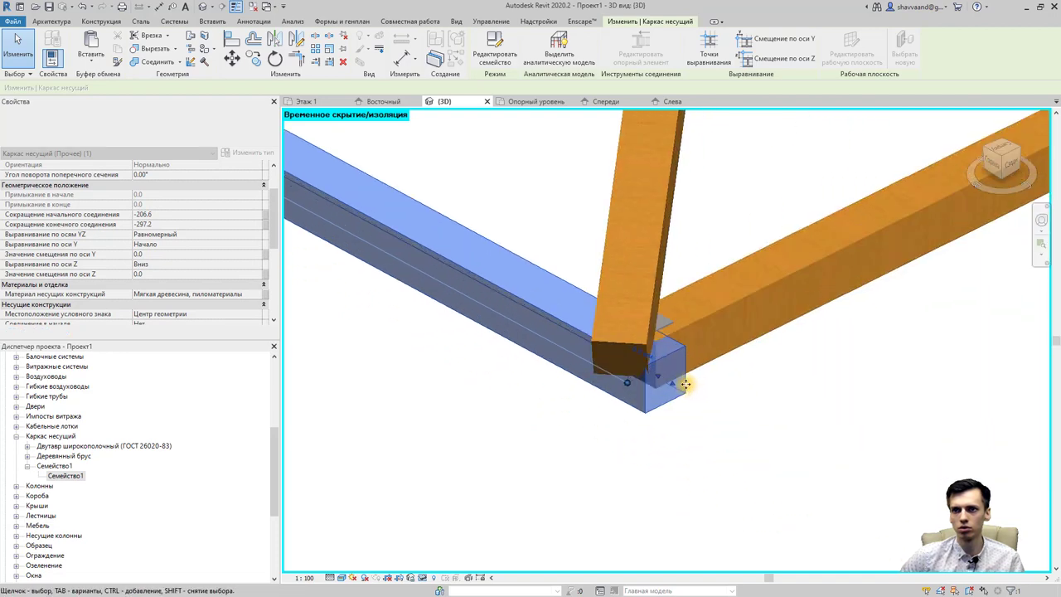
{"action": "mouse_move", "coordinate": [665, 371]}
{"action": "left_mouse_down"}
{"action": "mouse_move", "coordinate": [670, 379]}
{"action": "mouse_move", "coordinate": [651, 372]}
{"action": "left_mouse_up"}
{"action": "middle_click_drag", "start_coordinate": [647, 373], "coordinate": [532, 430], "text": "shift"}
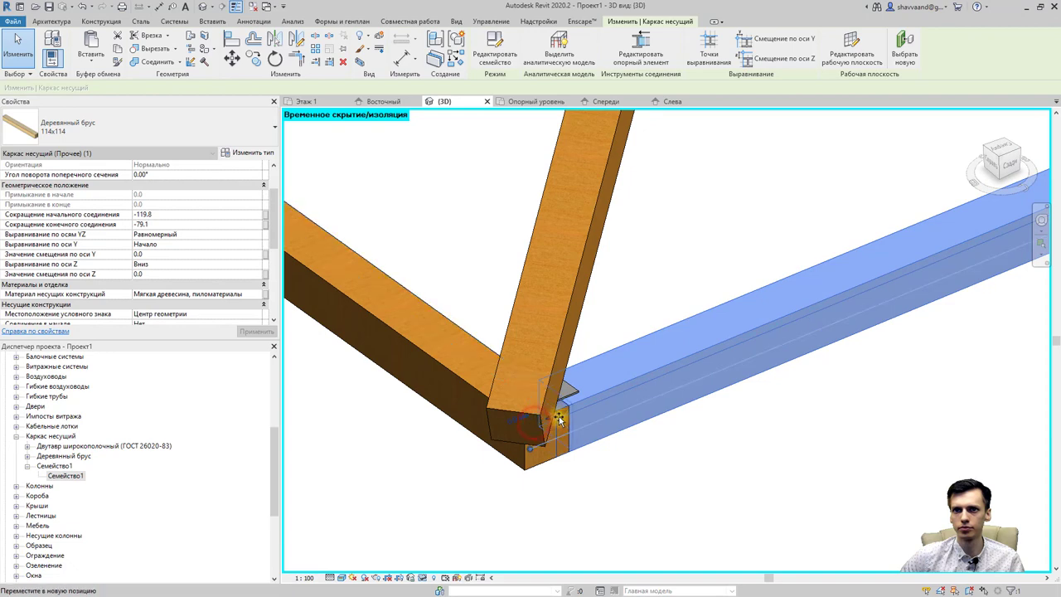
{"action": "left_click_drag", "start_coordinate": [559, 421], "coordinate": [564, 419]}
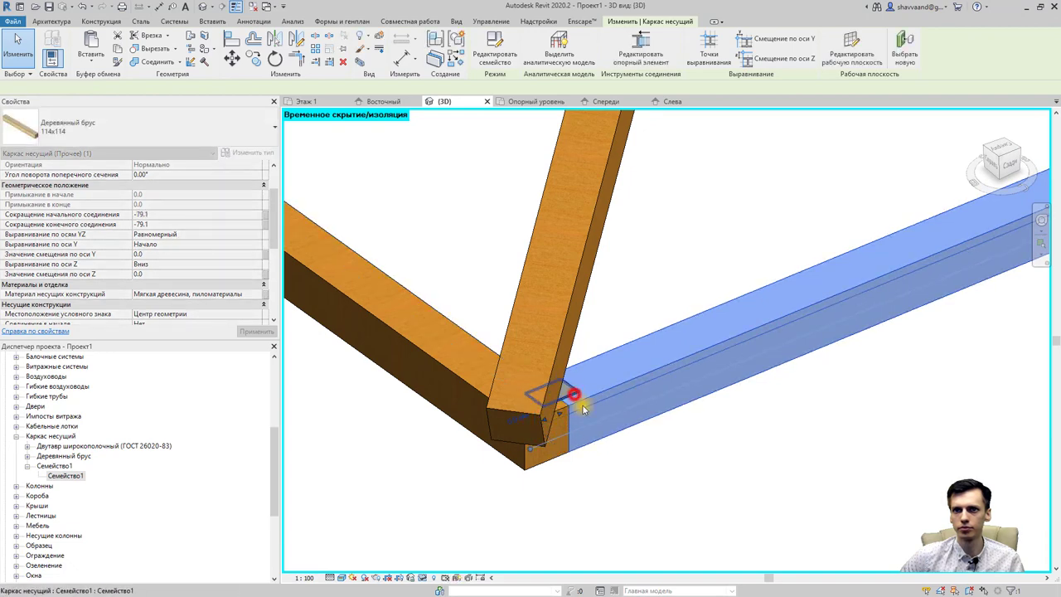
{"action": "mouse_move", "coordinate": [563, 406]}
{"action": "middle_mouse_down", "text": "shift"}
{"action": "mouse_move", "coordinate": [458, 415]}
{"action": "mouse_move", "coordinate": [389, 397]}
{"action": "middle_mouse_up", "text": "shift"}
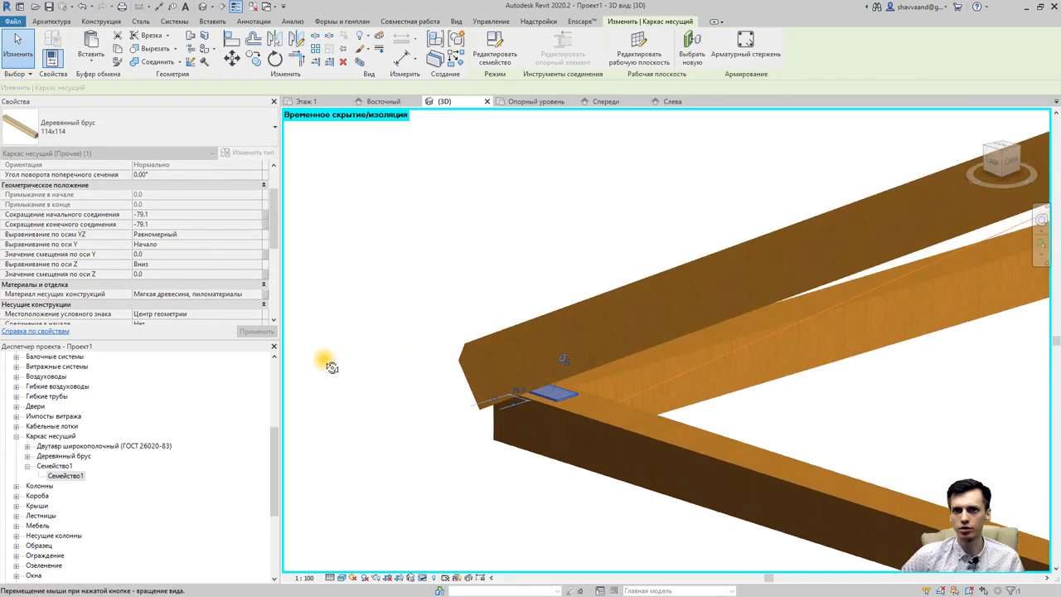
Select the neighbouring corner beam and zoom out to inspect the whole frame
{"action": "left_click", "coordinate": [580, 390]}
{"action": "mouse_move", "coordinate": [569, 398]}
{"action": "middle_mouse_down", "text": "shift"}
{"action": "mouse_move", "coordinate": [774, 452]}
{"action": "mouse_move", "coordinate": [481, 429]}
{"action": "middle_mouse_up", "text": "shift"}
{"action": "scroll", "coordinate": [722, 402], "scroll_direction": "up", "scroll_amount": 5}
{"action": "mouse_move", "coordinate": [722, 402]}
{"action": "middle_mouse_down", "text": "shift"}
{"action": "mouse_move", "coordinate": [710, 398]}
{"action": "mouse_move", "coordinate": [602, 486]}
{"action": "mouse_move", "coordinate": [739, 416]}
{"action": "middle_mouse_up", "text": "shift"}
{"action": "scroll", "coordinate": [706, 254], "scroll_direction": "down", "scroll_amount": 3}
{"action": "scroll", "coordinate": [582, 474], "scroll_direction": "down", "scroll_amount": 3}
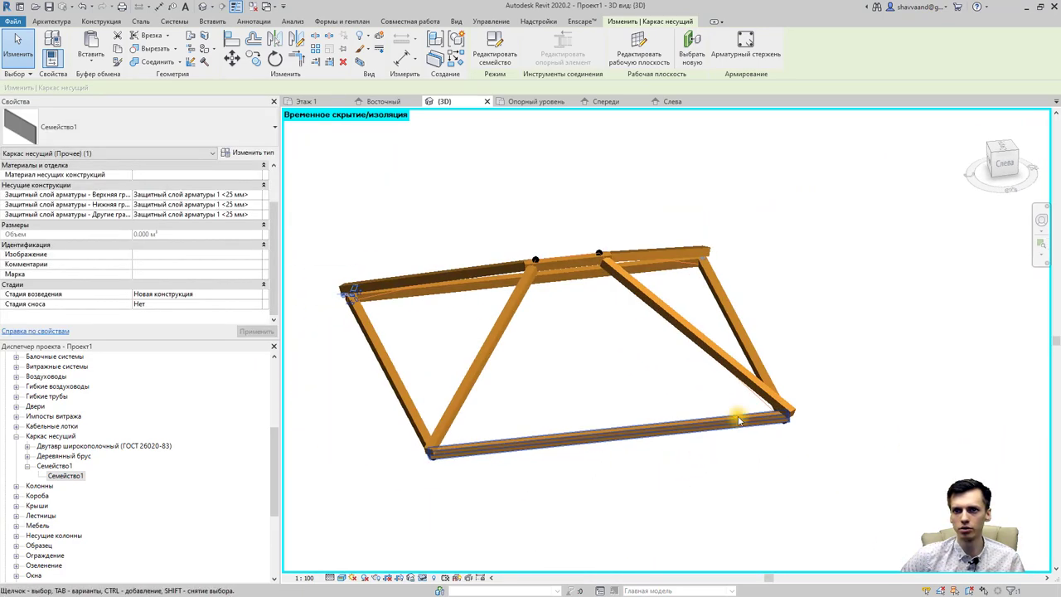
{"action": "scroll", "coordinate": [838, 422], "scroll_direction": "up", "scroll_amount": 5}
{"action": "mouse_move", "coordinate": [838, 422]}
{"action": "middle_mouse_down", "text": "shift"}
{"action": "mouse_move", "coordinate": [725, 467]}
{"action": "mouse_move", "coordinate": [973, 327]}
{"action": "mouse_move", "coordinate": [588, 233]}
{"action": "mouse_move", "coordinate": [530, 422]}
{"action": "mouse_move", "coordinate": [524, 379]}
{"action": "mouse_move", "coordinate": [414, 391]}
{"action": "mouse_move", "coordinate": [517, 434]}
{"action": "mouse_move", "coordinate": [413, 403]}
{"action": "mouse_move", "coordinate": [704, 426]}
{"action": "mouse_move", "coordinate": [613, 389]}
{"action": "mouse_move", "coordinate": [838, 419]}
{"action": "mouse_move", "coordinate": [794, 383]}
{"action": "mouse_move", "coordinate": [569, 426]}
{"action": "mouse_move", "coordinate": [750, 476]}
{"action": "middle_mouse_up", "text": "shift"}
{"action": "left_click", "coordinate": [537, 395]}
{"action": "scroll", "coordinate": [613, 389], "scroll_direction": "down", "scroll_amount": 3}
{"action": "scroll", "coordinate": [765, 466], "scroll_direction": "up", "scroll_amount": 3}
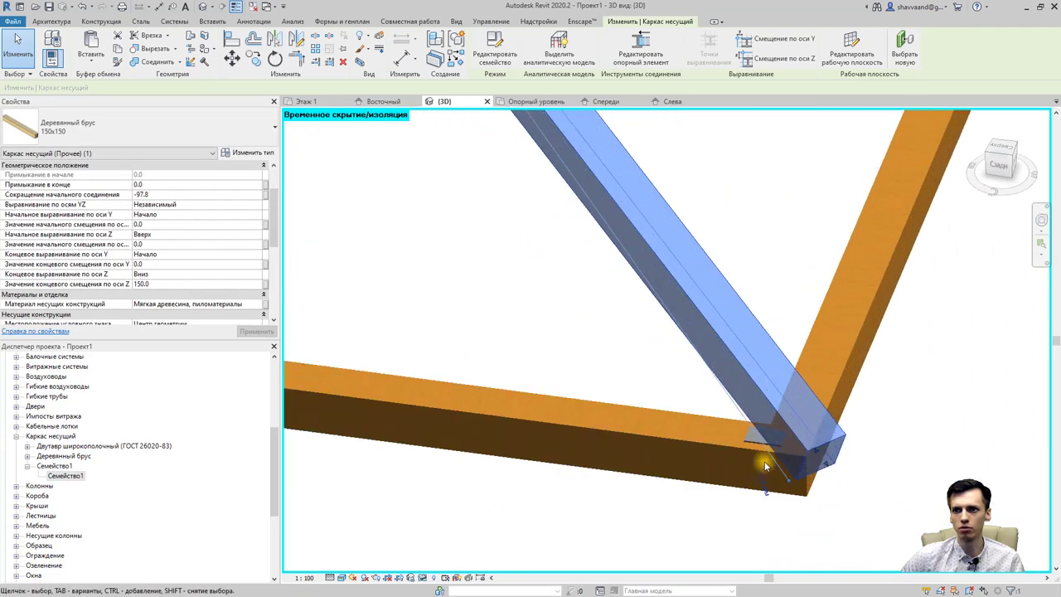
{"action": "scroll", "coordinate": [713, 461], "scroll_direction": "down", "scroll_amount": 3}
{"action": "scroll", "coordinate": [582, 438], "scroll_direction": "down", "scroll_amount": 3}
{"action": "middle_click_drag", "start_coordinate": [698, 522], "coordinate": [635, 487], "text": "shift"}
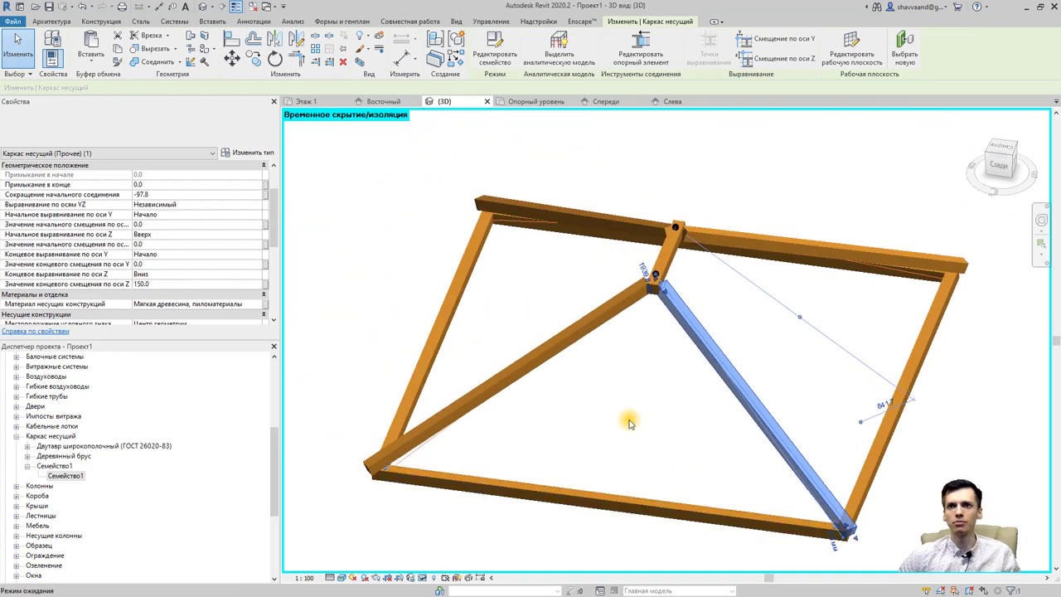
{"action": "left_click", "coordinate": [597, 426]}
{"action": "middle_click_drag", "start_coordinate": [597, 427], "coordinate": [635, 434]}
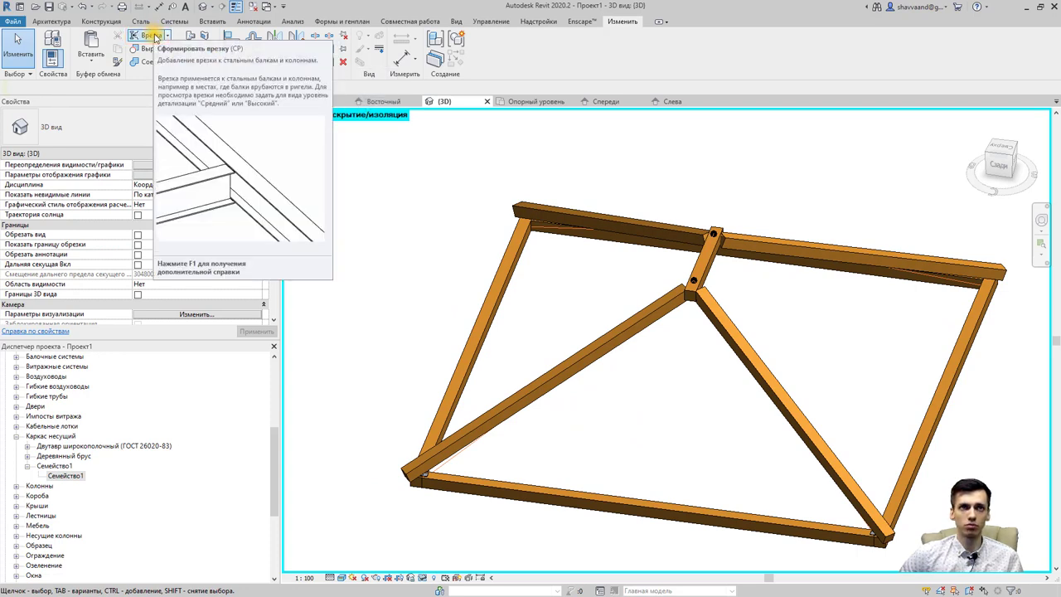
Cope the first diagonal rafter against the horizontal beam with the Cut tool
{"action": "left_click", "coordinate": [153, 37]}
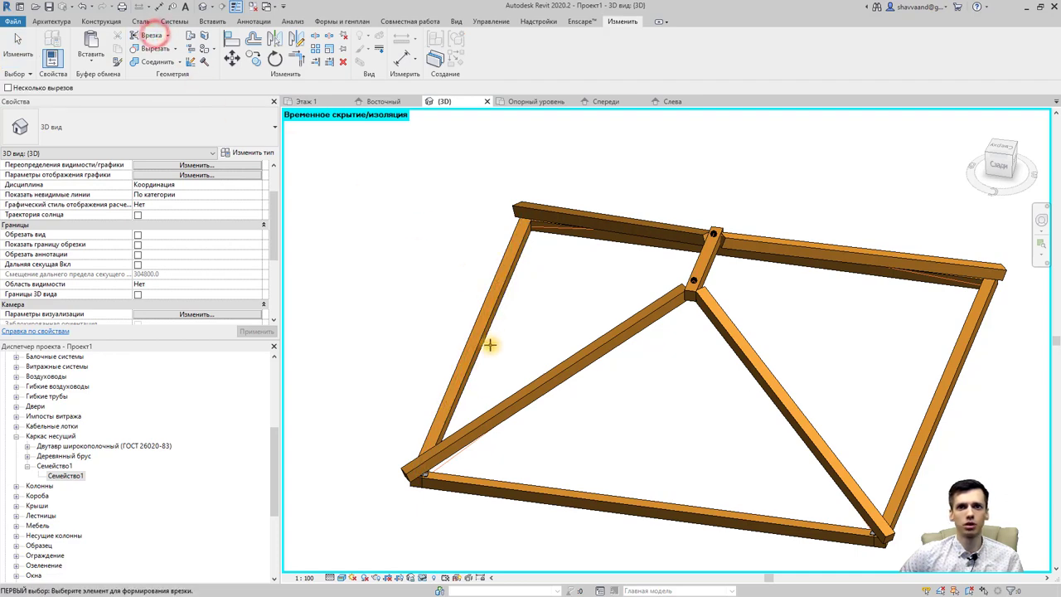
{"action": "left_click", "coordinate": [476, 430]}
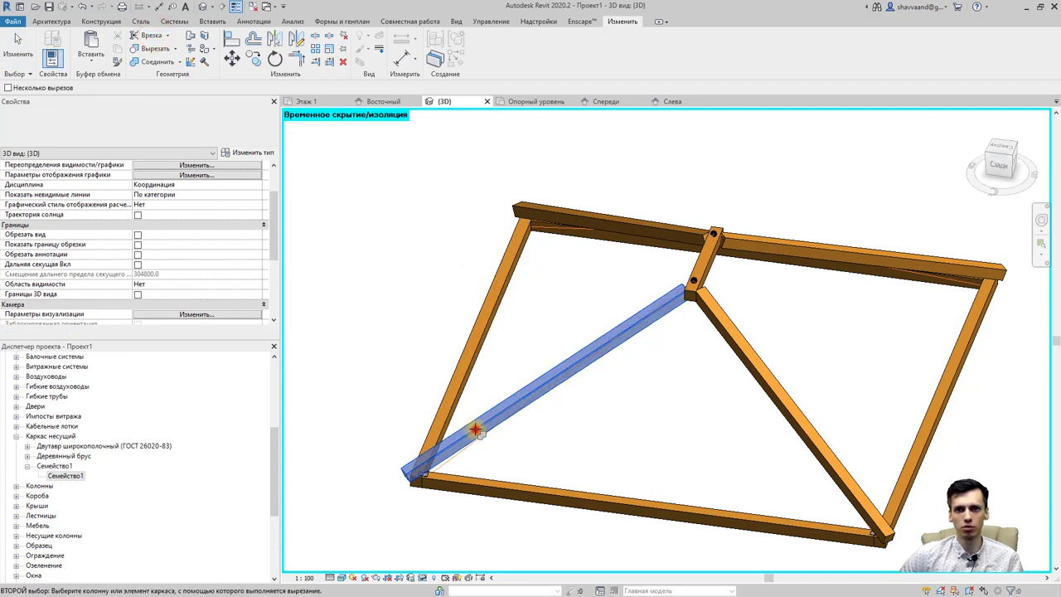
{"action": "scroll", "coordinate": [419, 464], "scroll_direction": "up", "scroll_amount": 3}
{"action": "left_click", "coordinate": [425, 452]}
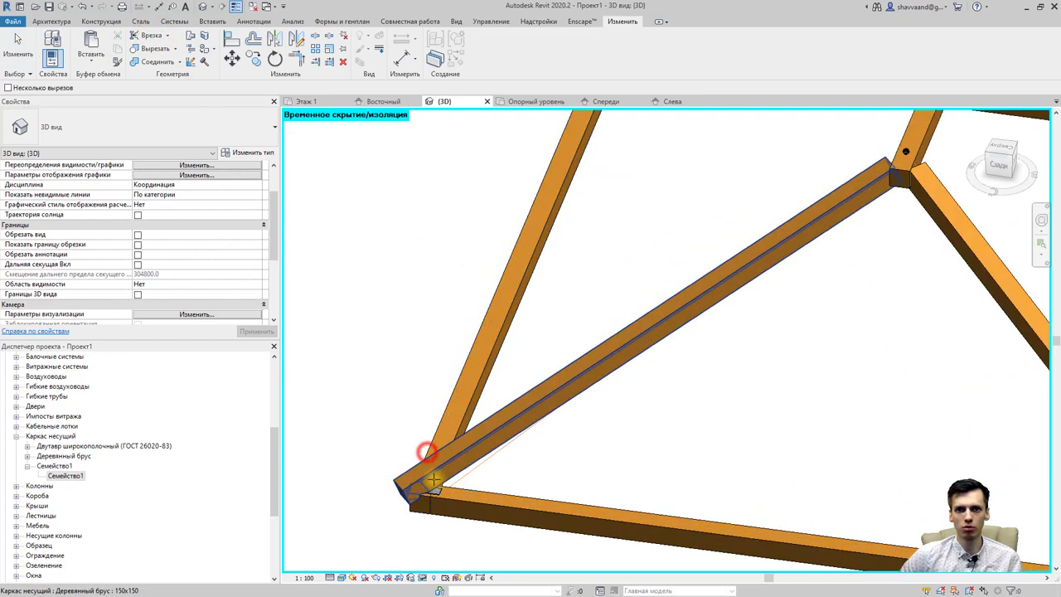
{"action": "middle_click_drag", "start_coordinate": [433, 481], "coordinate": [426, 398], "text": "shift"}
{"action": "scroll", "coordinate": [447, 491], "scroll_direction": "up", "scroll_amount": 3}
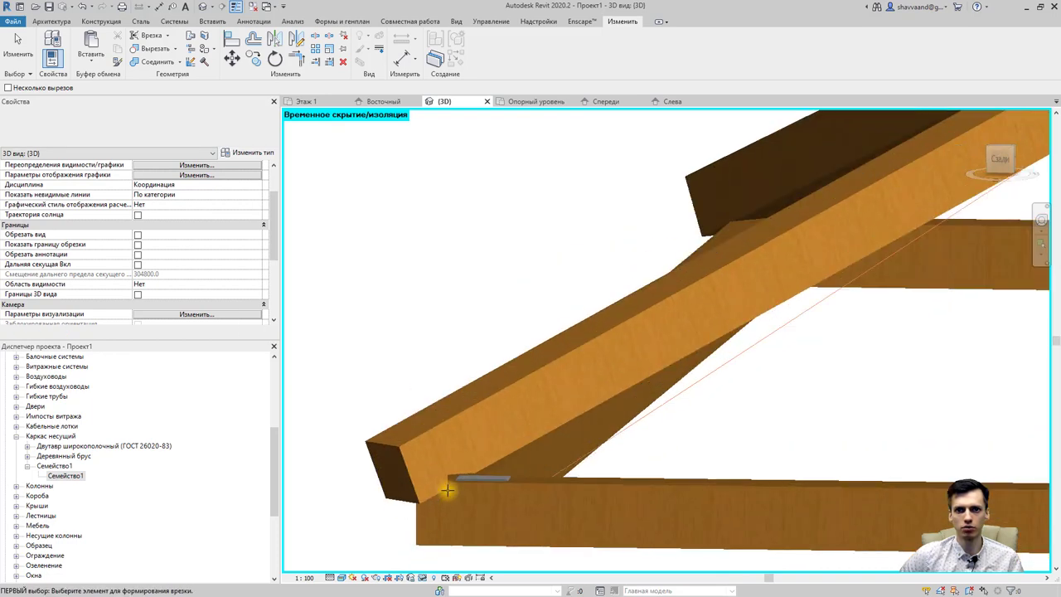
{"action": "scroll", "coordinate": [448, 491], "scroll_direction": "up", "scroll_amount": 2}
{"action": "scroll", "coordinate": [443, 489], "scroll_direction": "down", "scroll_amount": 1}
{"action": "scroll", "coordinate": [443, 489], "scroll_direction": "down", "scroll_amount": 4}
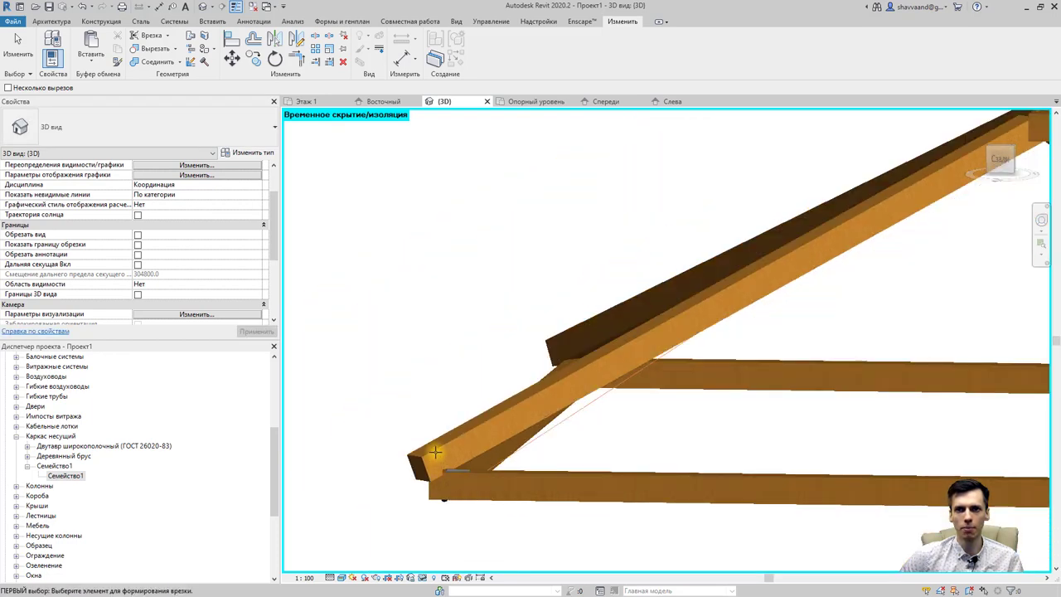
{"action": "scroll", "coordinate": [435, 451], "scroll_direction": "down", "scroll_amount": 5}
{"action": "middle_click_drag", "start_coordinate": [561, 420], "coordinate": [540, 478], "text": "shift"}
{"action": "scroll", "coordinate": [621, 440], "scroll_direction": "up", "scroll_amount": 3}
{"action": "scroll", "coordinate": [607, 448], "scroll_direction": "up", "scroll_amount": 1}
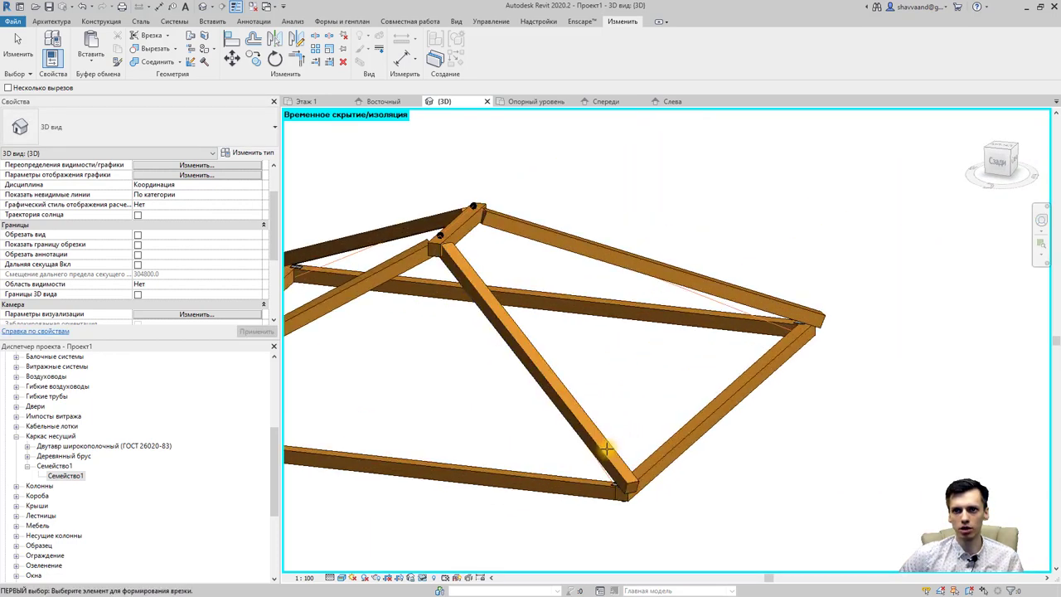
Cope the next rafter against the bottom beam and the upper beams against the corner member
{"action": "left_click", "coordinate": [604, 452]}
{"action": "left_click", "coordinate": [645, 474]}
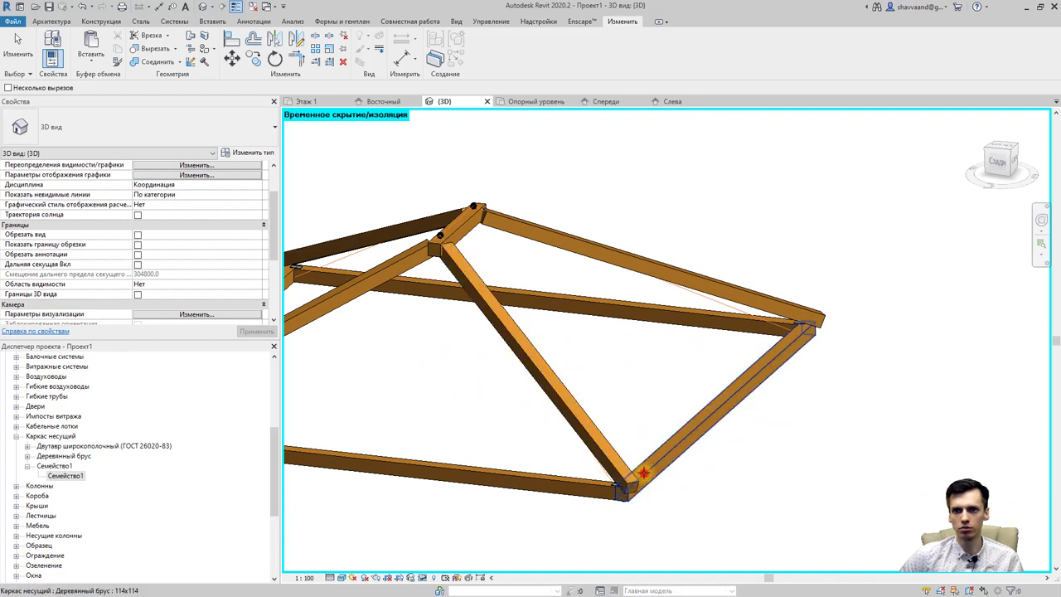
{"action": "middle_click_drag", "start_coordinate": [695, 450], "coordinate": [562, 512]}
{"action": "left_click", "coordinate": [655, 377]}
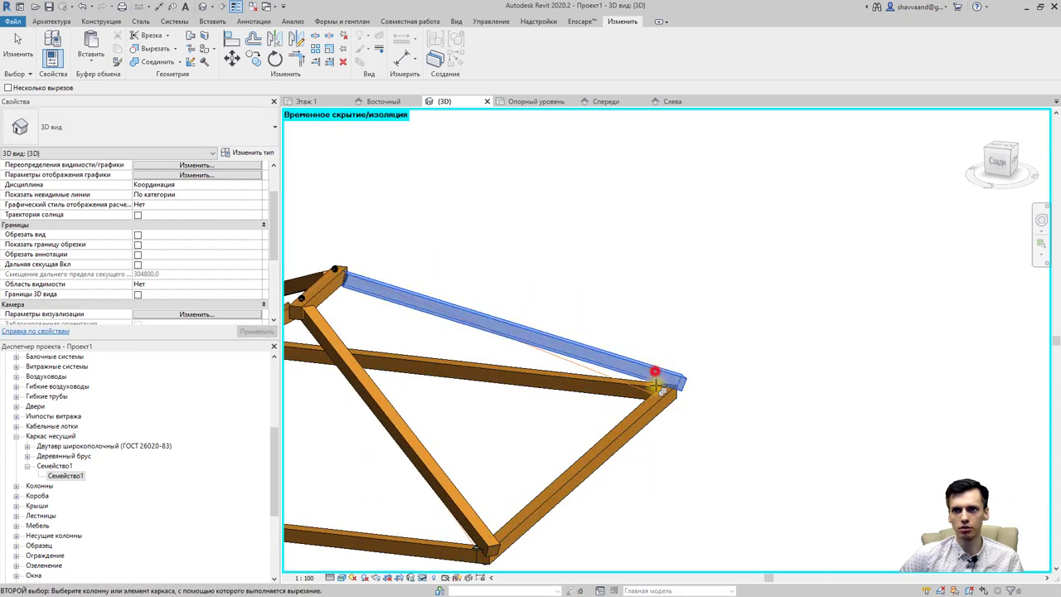
{"action": "left_click", "coordinate": [658, 405]}
{"action": "middle_click_drag", "start_coordinate": [462, 441], "coordinate": [739, 360], "text": "shift"}
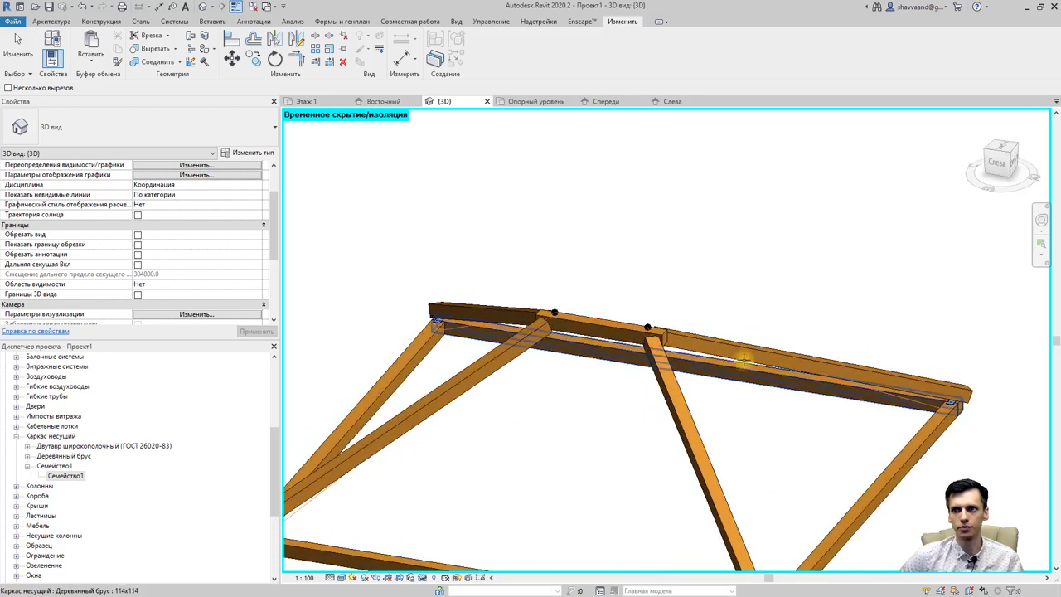
{"action": "left_click", "coordinate": [769, 358]}
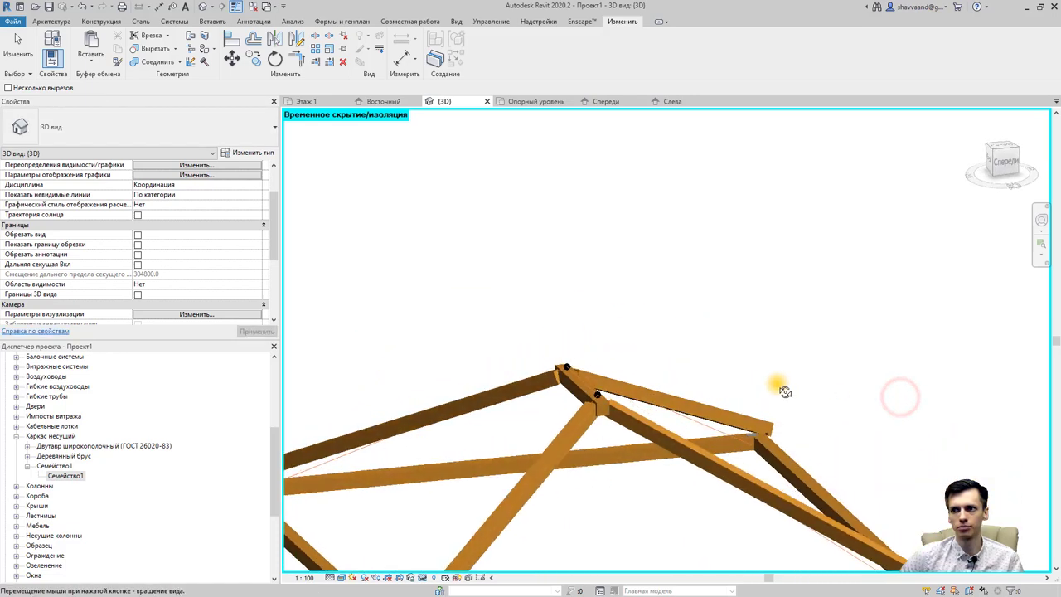
{"action": "middle_click_drag", "start_coordinate": [901, 398], "coordinate": [663, 241], "text": "shift"}
{"action": "scroll", "coordinate": [803, 348], "scroll_direction": "up", "scroll_amount": 4}
{"action": "scroll", "coordinate": [803, 348], "scroll_direction": "up", "scroll_amount": 3}
{"action": "key", "text": "Escape"}
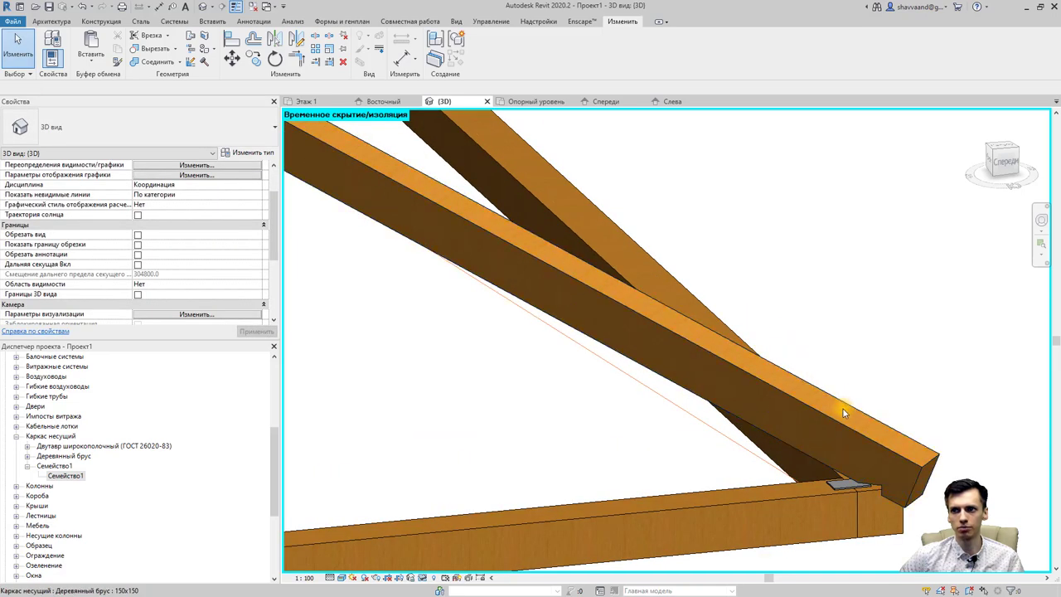
Give the selected hip rafter an end extension (Примыкание в конце) of 500
{"action": "left_click", "coordinate": [903, 457]}
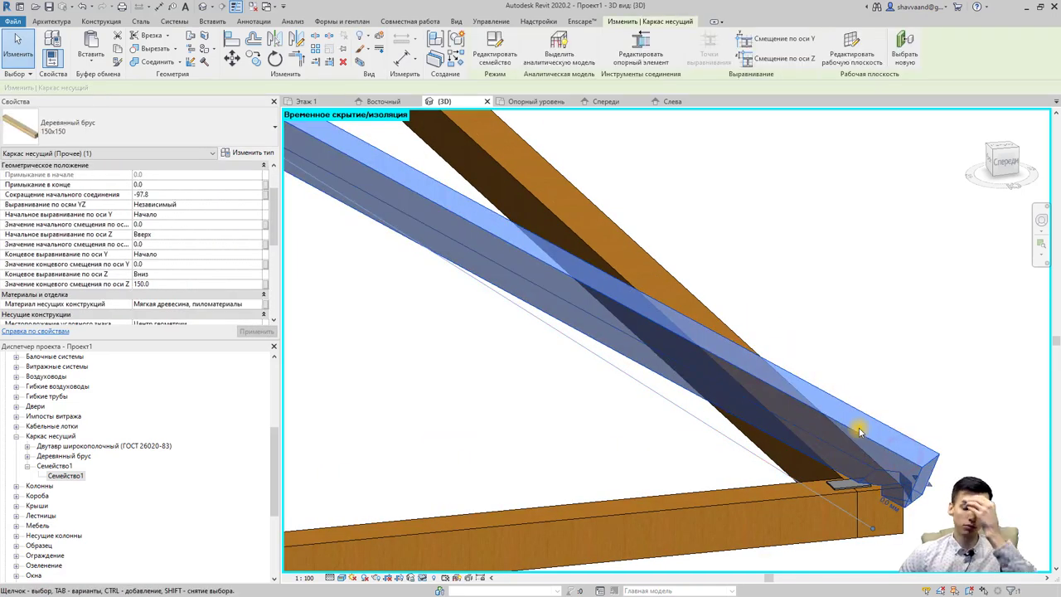
{"action": "scroll", "coordinate": [893, 427], "scroll_direction": "down", "scroll_amount": 2}
{"action": "scroll", "coordinate": [861, 430], "scroll_direction": "down", "scroll_amount": 2}
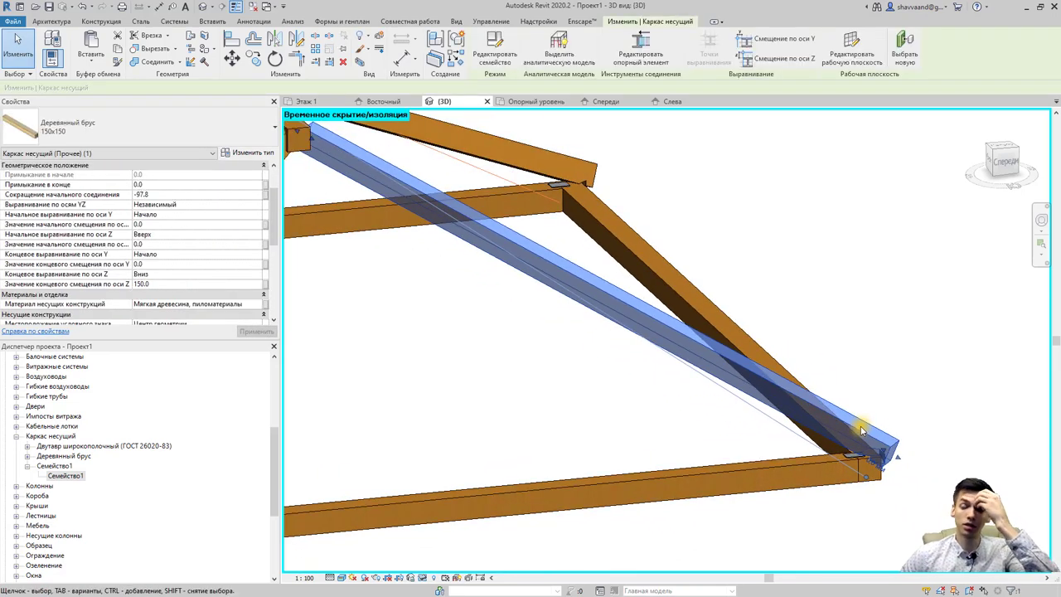
{"action": "scroll", "coordinate": [858, 438], "scroll_direction": "down", "scroll_amount": 2}
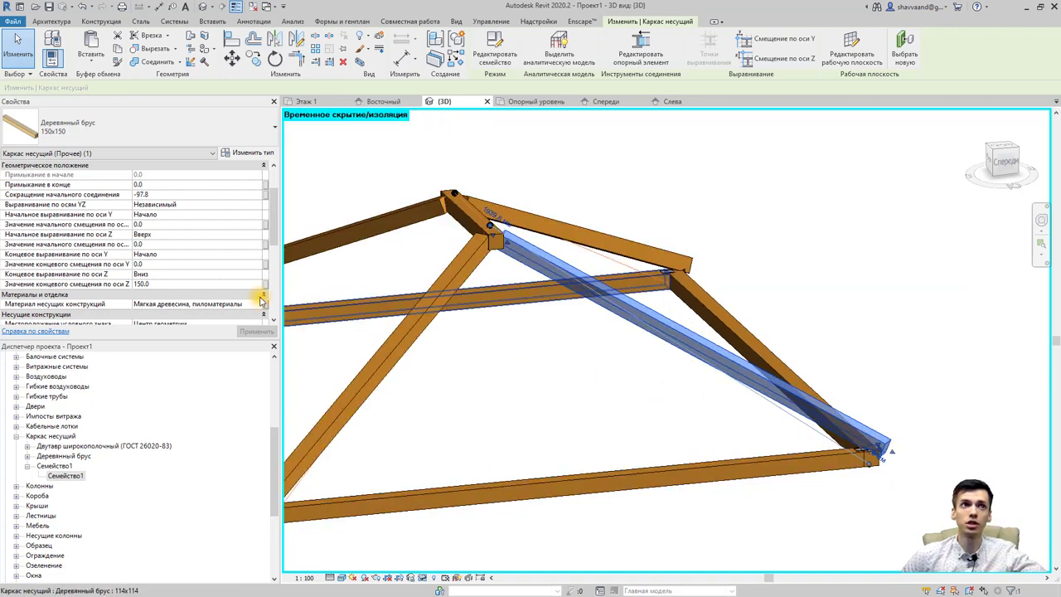
{"action": "scroll", "coordinate": [232, 249], "scroll_direction": "up", "scroll_amount": 2}
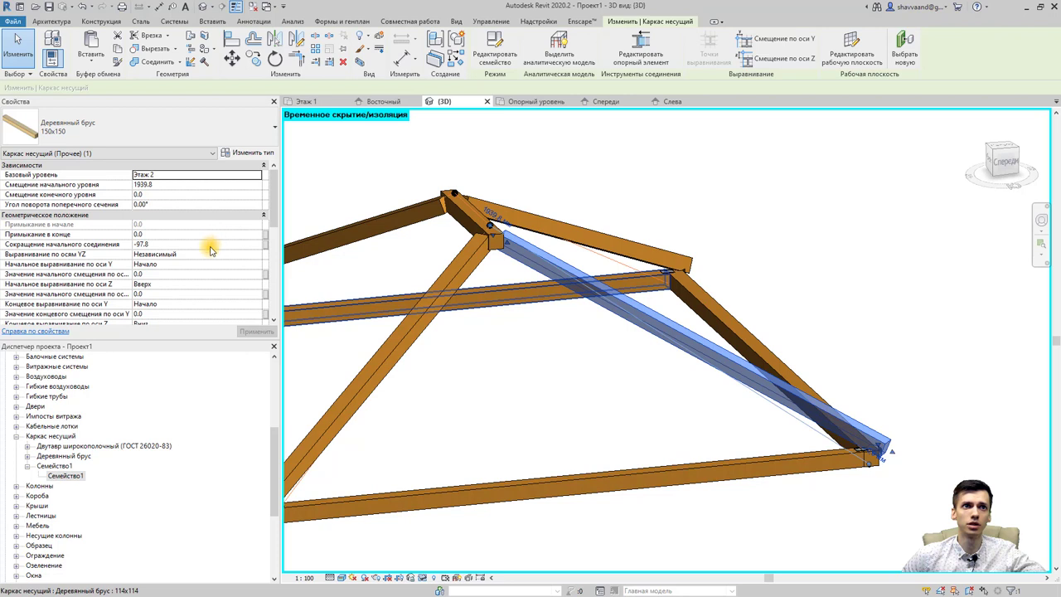
{"action": "left_click", "coordinate": [192, 235]}
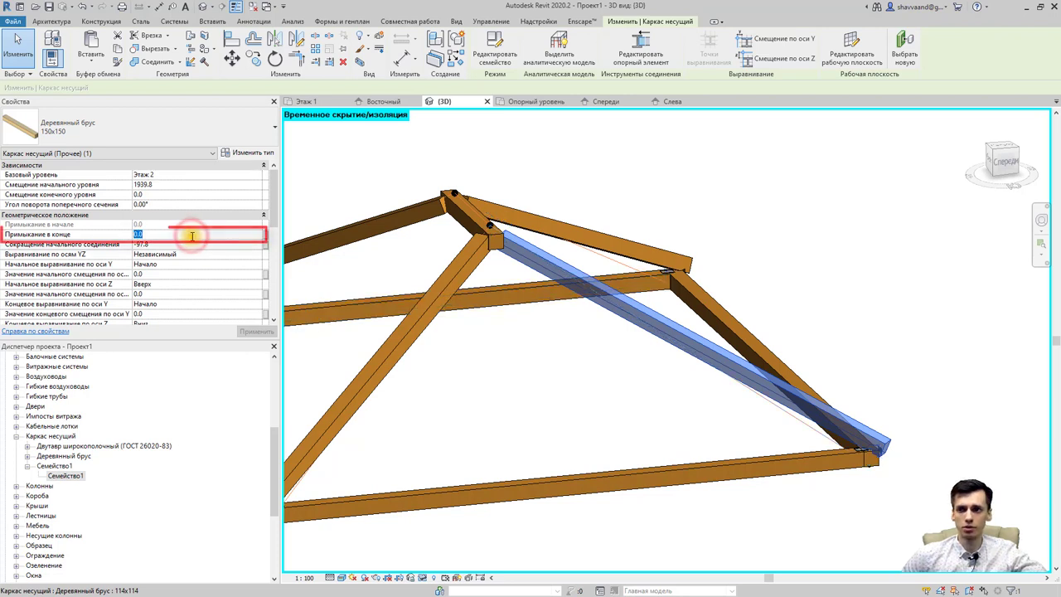
{"action": "type", "text": "500"}
{"action": "key", "text": "Return"}
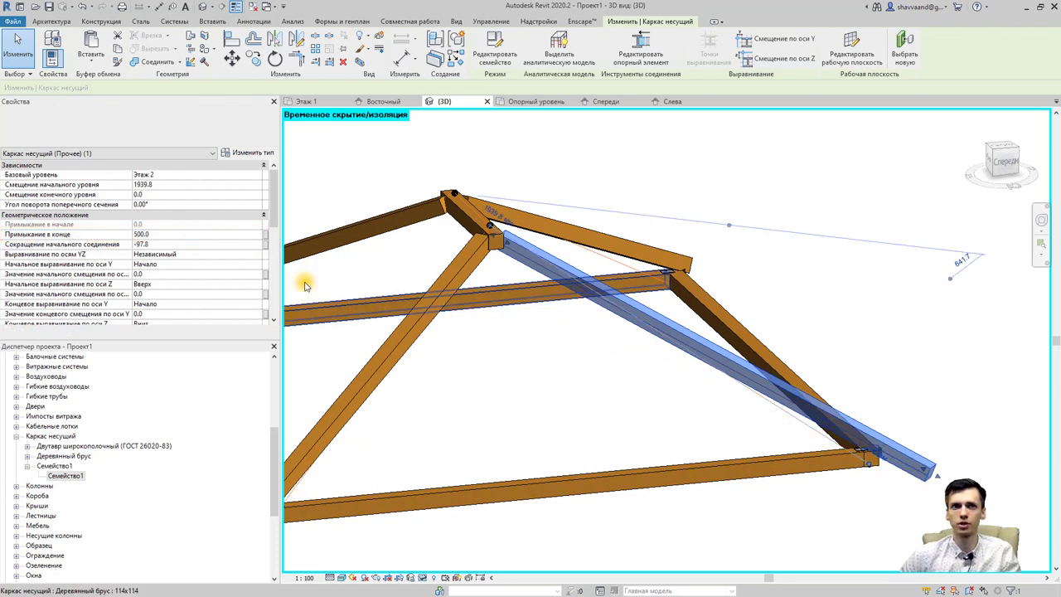
Apply the same 500 end extension to the top, diagonal and upper-left rafters
{"action": "left_click", "coordinate": [605, 241]}
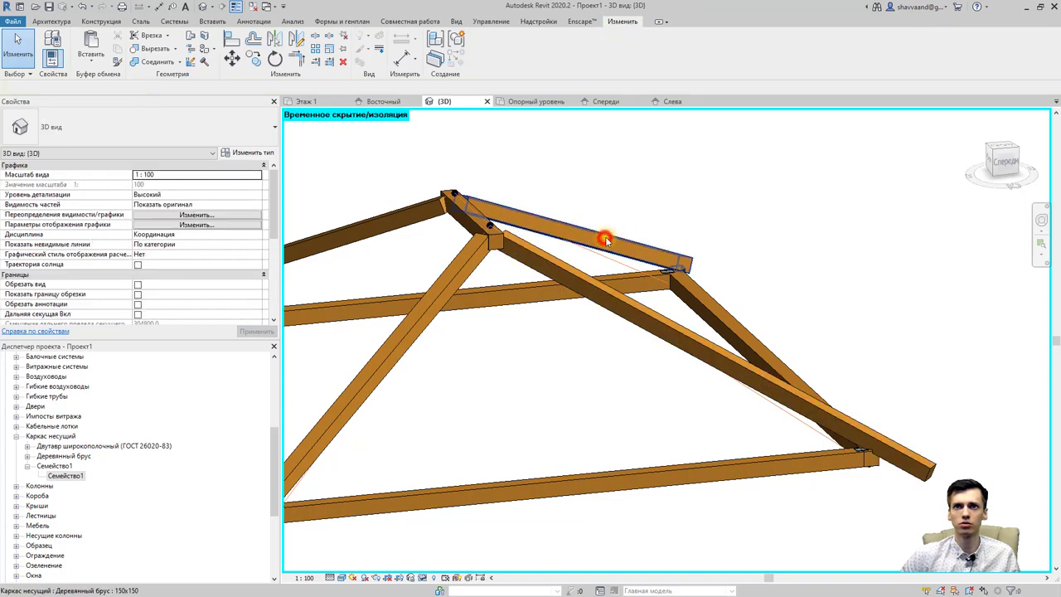
{"action": "left_click", "coordinate": [419, 313], "text": "ctrl"}
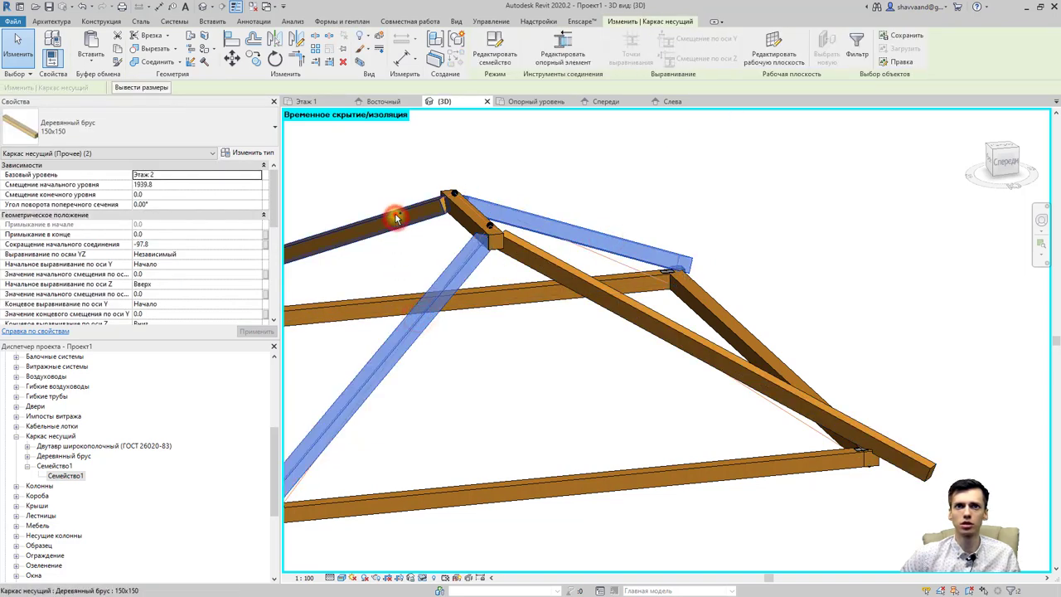
{"action": "left_click", "coordinate": [397, 220], "text": "ctrl"}
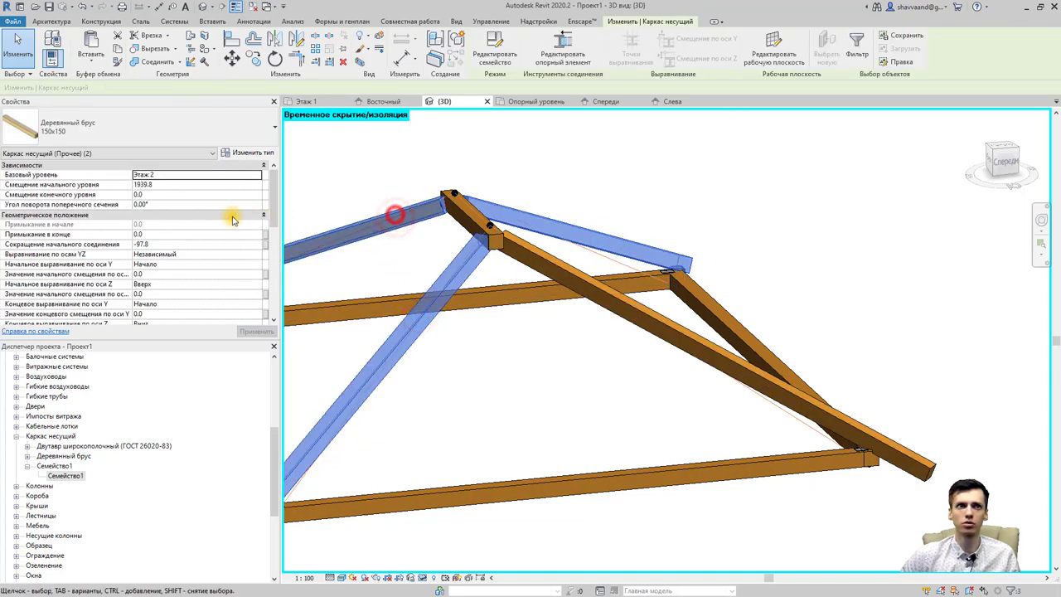
{"action": "left_click", "coordinate": [165, 234]}
{"action": "type", "text": "500"}
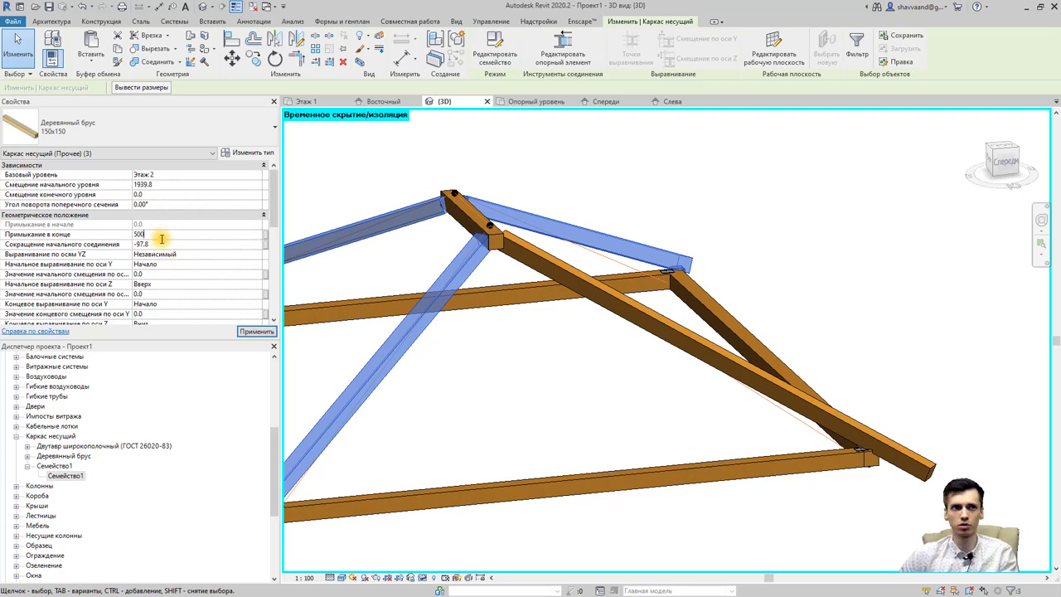
{"action": "left_click", "coordinate": [567, 340]}
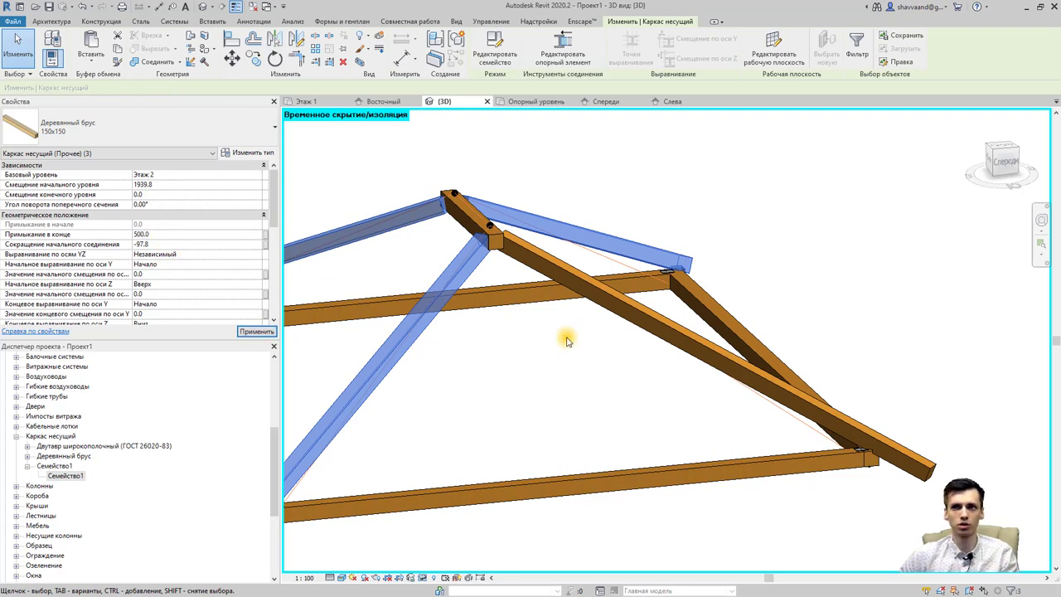
{"action": "left_click", "coordinate": [739, 530]}
{"action": "mouse_move", "coordinate": [739, 530]}
{"action": "middle_mouse_down", "text": "shift"}
{"action": "mouse_move", "coordinate": [657, 446]}
{"action": "mouse_move", "coordinate": [575, 457]}
{"action": "mouse_move", "coordinate": [737, 453]}
{"action": "mouse_move", "coordinate": [744, 464]}
{"action": "mouse_move", "coordinate": [549, 481]}
{"action": "mouse_move", "coordinate": [553, 469]}
{"action": "mouse_move", "coordinate": [613, 484]}
{"action": "mouse_move", "coordinate": [504, 485]}
{"action": "mouse_move", "coordinate": [479, 461]}
{"action": "middle_mouse_up", "text": "shift"}
Use Cut Geometry to cut the vertical ridge post against the ridge beams
{"action": "mouse_move", "coordinate": [459, 394]}
{"action": "middle_mouse_down", "text": "shift"}
{"action": "mouse_move", "coordinate": [474, 420]}
{"action": "mouse_move", "coordinate": [506, 383]}
{"action": "middle_mouse_up", "text": "shift"}
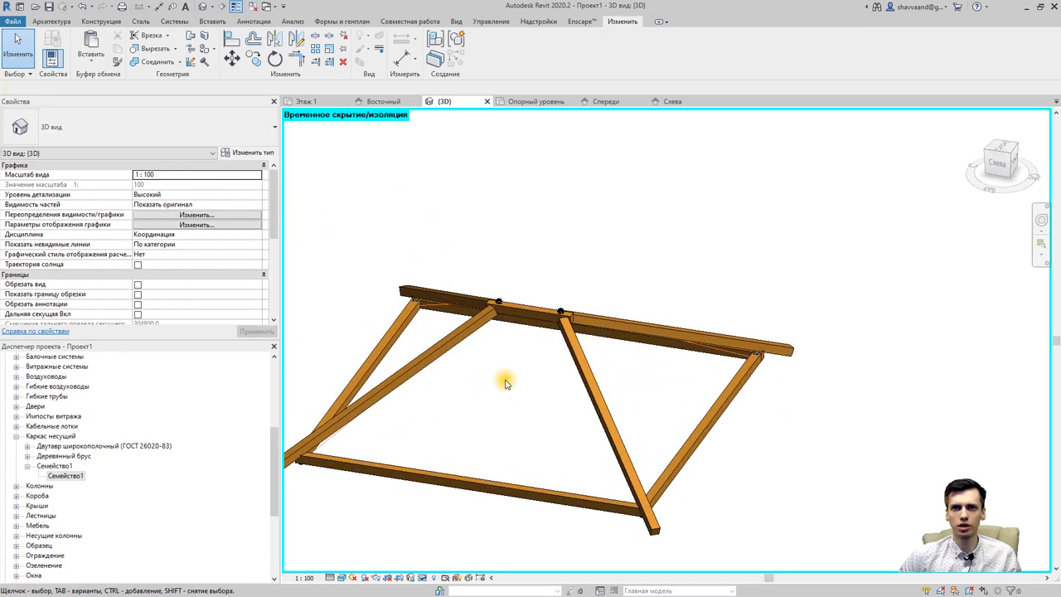
{"action": "scroll", "coordinate": [506, 383], "scroll_direction": "up", "scroll_amount": 5}
{"action": "middle_click_drag", "start_coordinate": [604, 309], "coordinate": [517, 394], "text": "shift"}
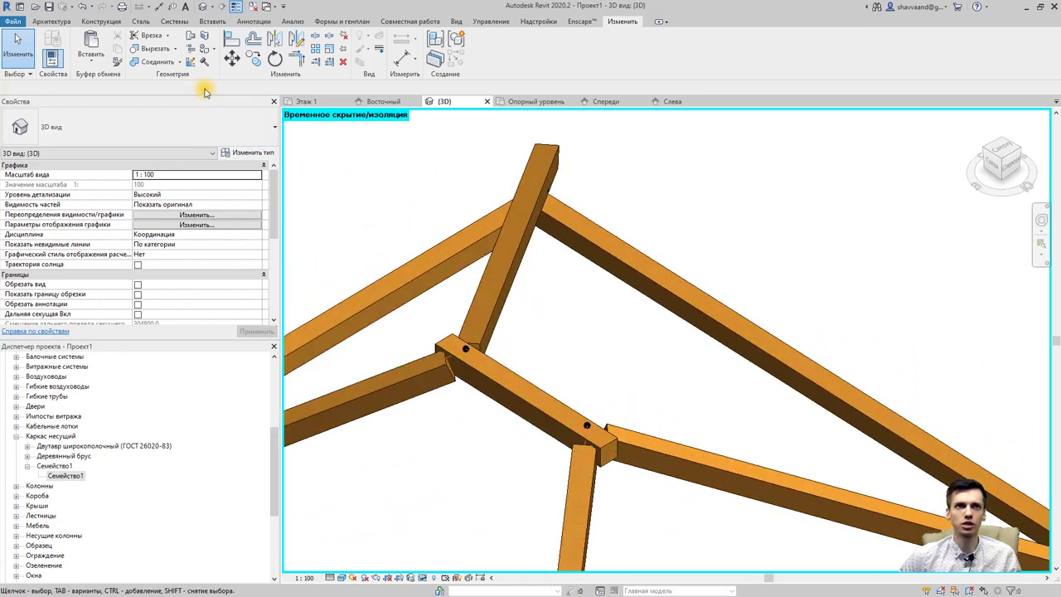
{"action": "left_click", "coordinate": [141, 35]}
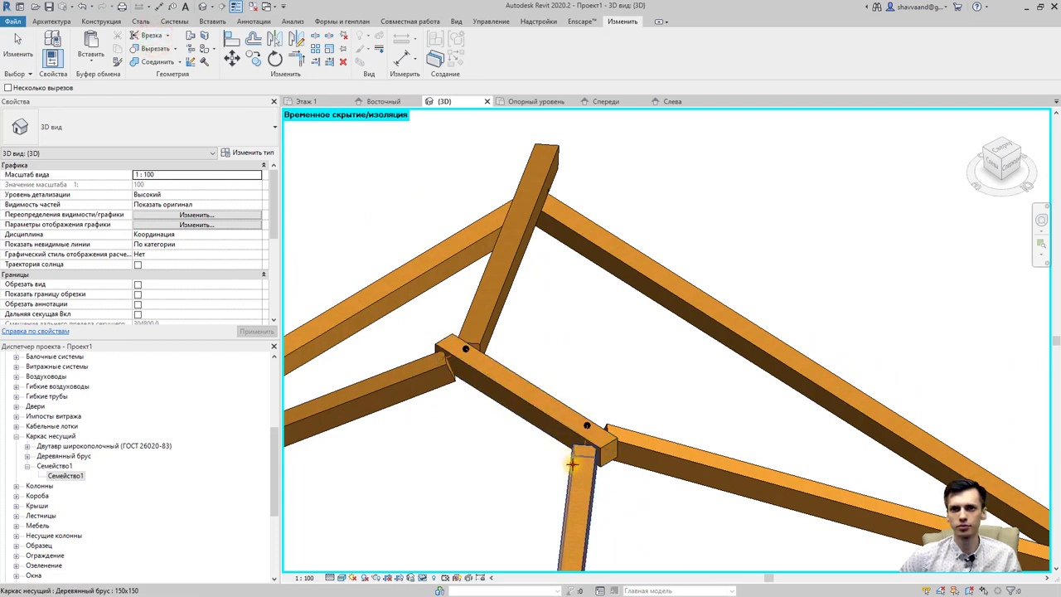
{"action": "left_click", "coordinate": [569, 462]}
{"action": "left_click", "coordinate": [565, 418]}
{"action": "left_click", "coordinate": [572, 448]}
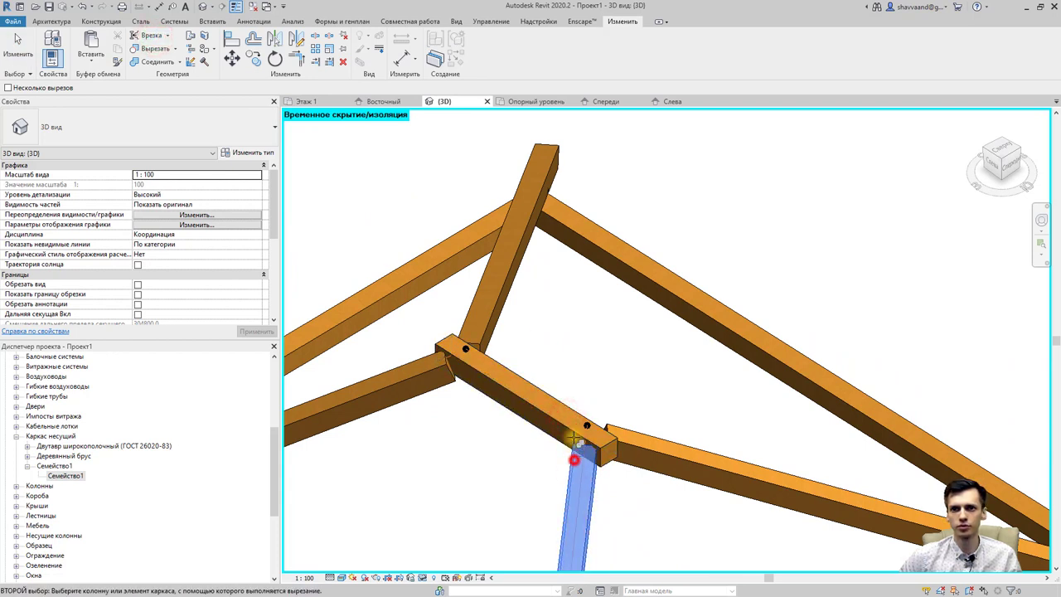
{"action": "left_click", "coordinate": [571, 427]}
Cut the right and left rafters and the post into the ridge beam
{"action": "left_click", "coordinate": [677, 457]}
{"action": "left_click", "coordinate": [564, 427]}
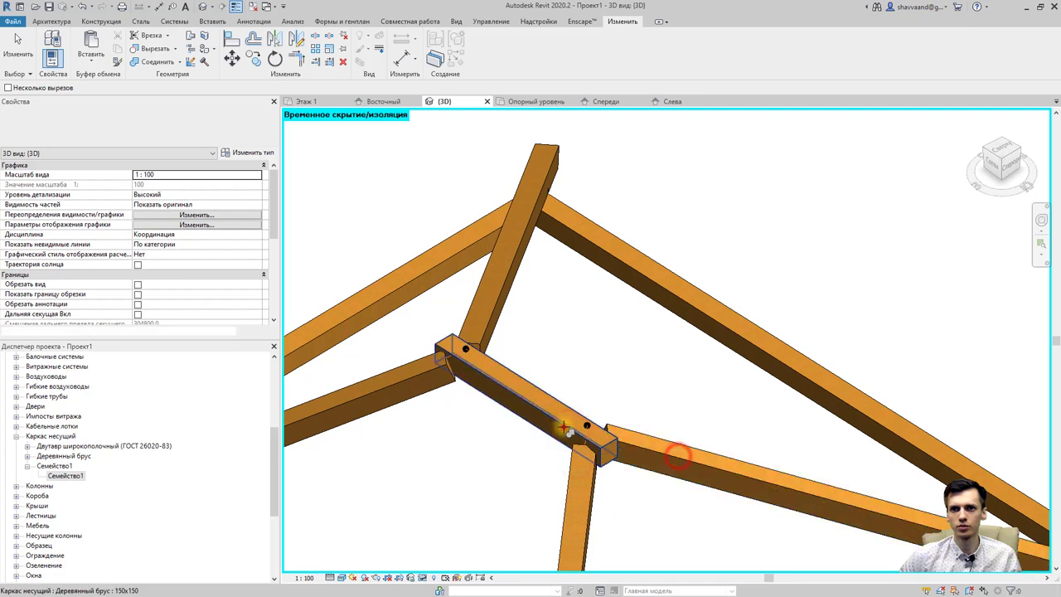
{"action": "left_click", "coordinate": [417, 373]}
{"action": "left_click", "coordinate": [466, 361]}
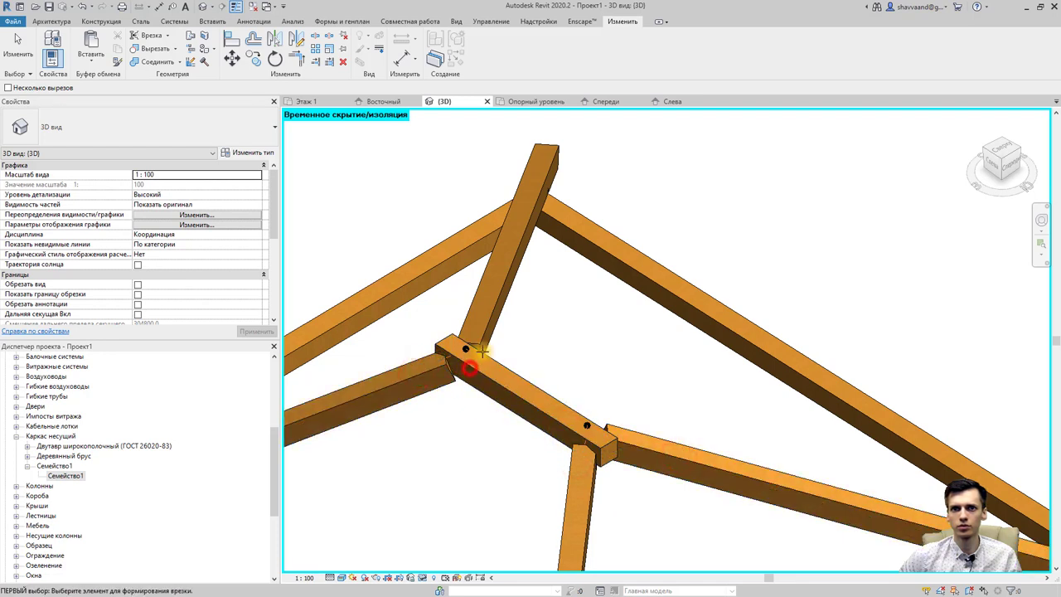
{"action": "left_click", "coordinate": [490, 326]}
{"action": "left_click", "coordinate": [484, 367]}
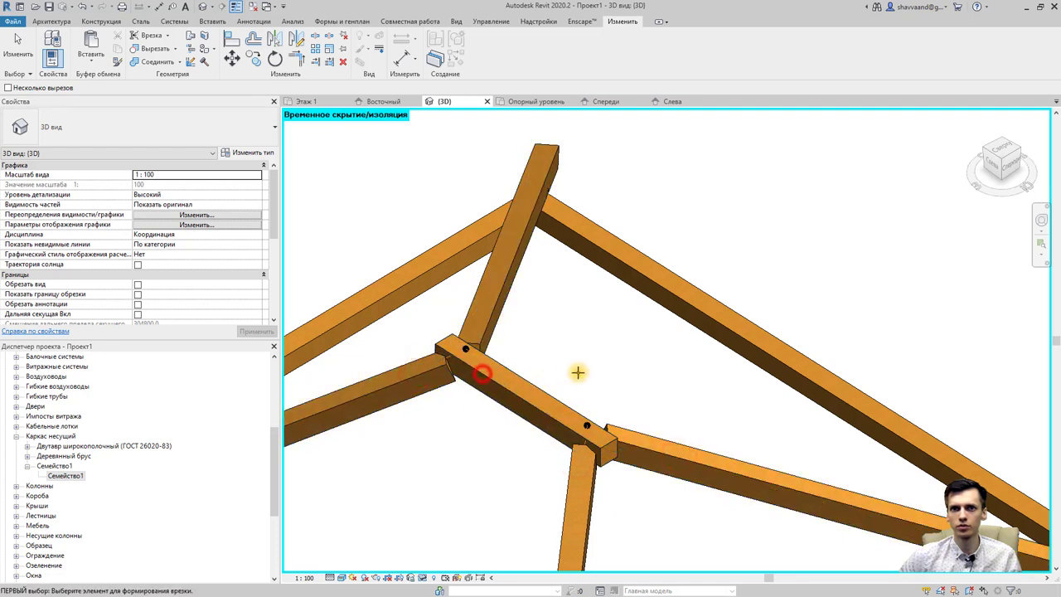
{"action": "mouse_move", "coordinate": [473, 373]}
{"action": "middle_mouse_down", "text": "shift"}
{"action": "mouse_move", "coordinate": [420, 494]}
{"action": "mouse_move", "coordinate": [448, 414]}
{"action": "middle_mouse_up", "text": "shift"}
{"action": "key", "text": "Escape"}
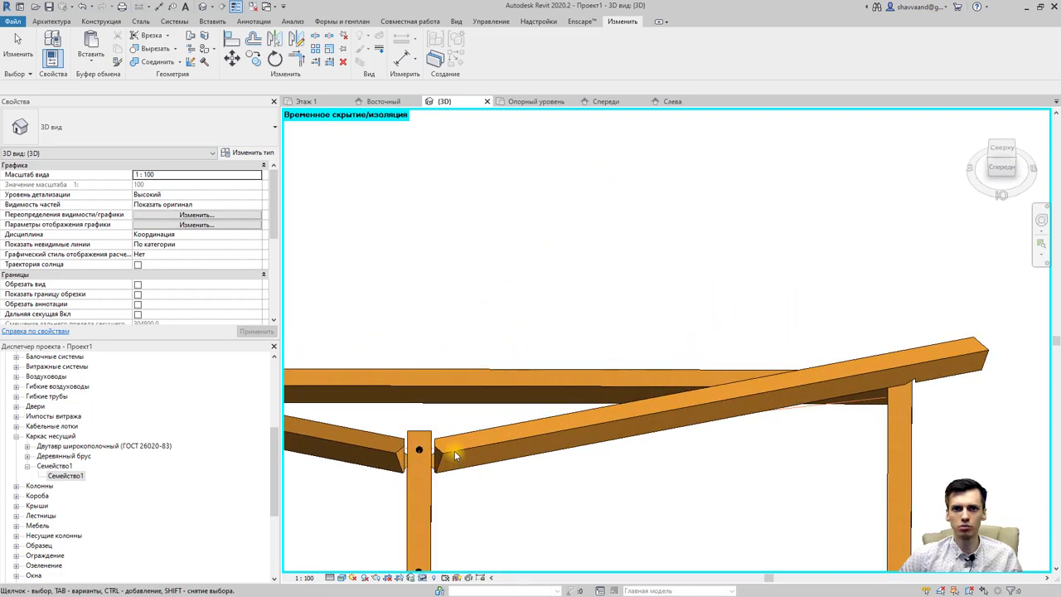
Pull the right rafter's start back so it meets the post cleanly
{"action": "scroll", "coordinate": [442, 451], "scroll_direction": "up", "scroll_amount": 3}
{"action": "left_click", "coordinate": [427, 454]}
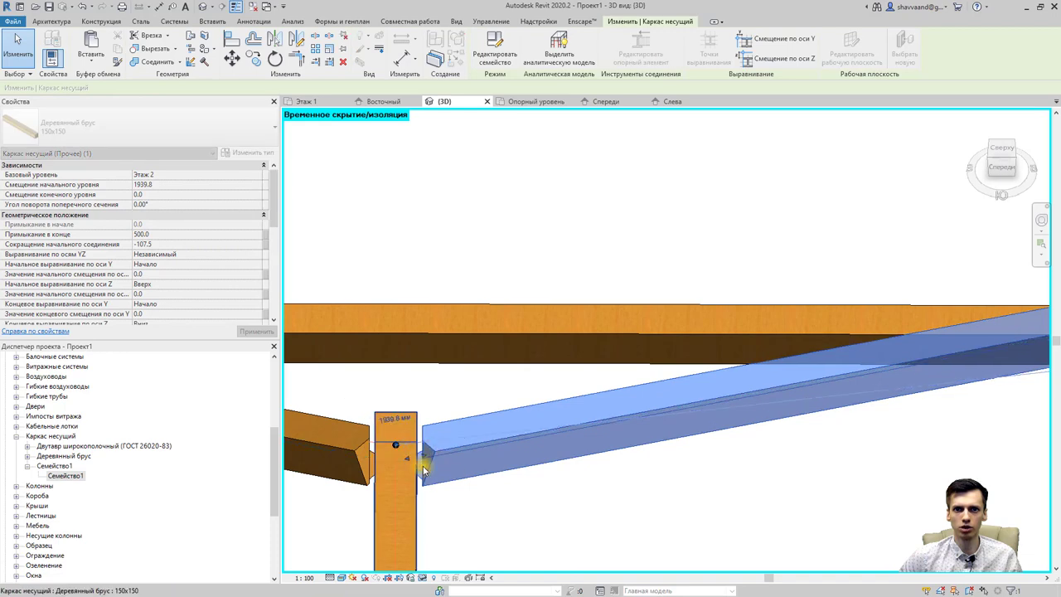
{"action": "left_click_drag", "start_coordinate": [422, 455], "coordinate": [448, 478]}
{"action": "mouse_move", "coordinate": [449, 478]}
{"action": "middle_mouse_down", "text": "shift"}
{"action": "mouse_move", "coordinate": [478, 490]}
{"action": "mouse_move", "coordinate": [428, 498]}
{"action": "mouse_move", "coordinate": [523, 466]}
{"action": "mouse_move", "coordinate": [624, 459]}
{"action": "mouse_move", "coordinate": [599, 459]}
{"action": "mouse_move", "coordinate": [575, 429]}
{"action": "mouse_move", "coordinate": [408, 394]}
{"action": "middle_mouse_up", "text": "shift"}
{"action": "scroll", "coordinate": [409, 394], "scroll_direction": "up", "scroll_amount": 5}
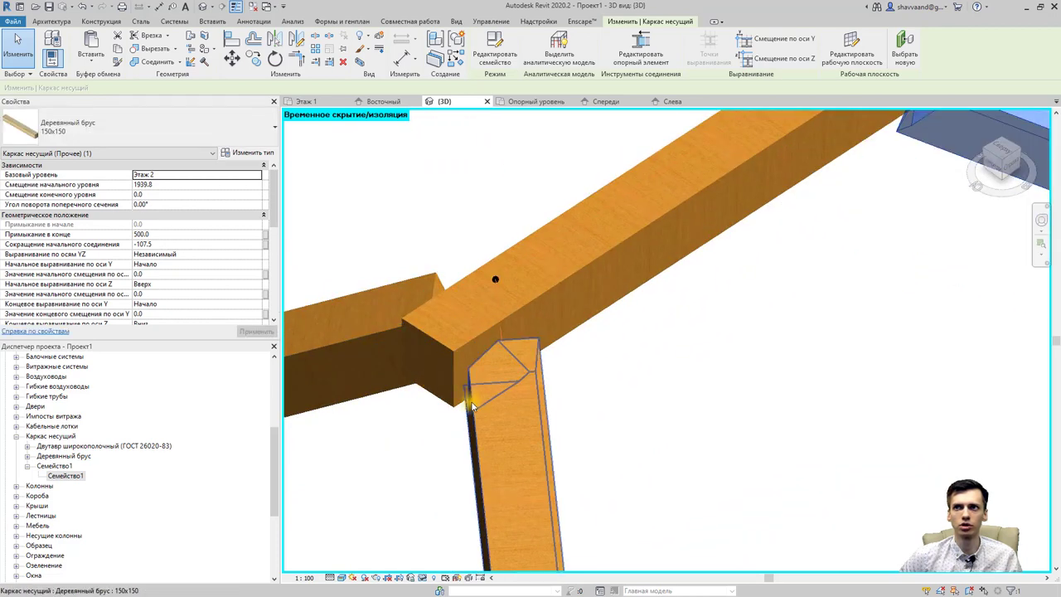
{"action": "scroll", "coordinate": [509, 433], "scroll_direction": "down", "scroll_amount": 2}
{"action": "scroll", "coordinate": [509, 432], "scroll_direction": "down", "scroll_amount": 1}
{"action": "scroll", "coordinate": [509, 433], "scroll_direction": "down", "scroll_amount": 2}
{"action": "left_click", "coordinate": [995, 474]}
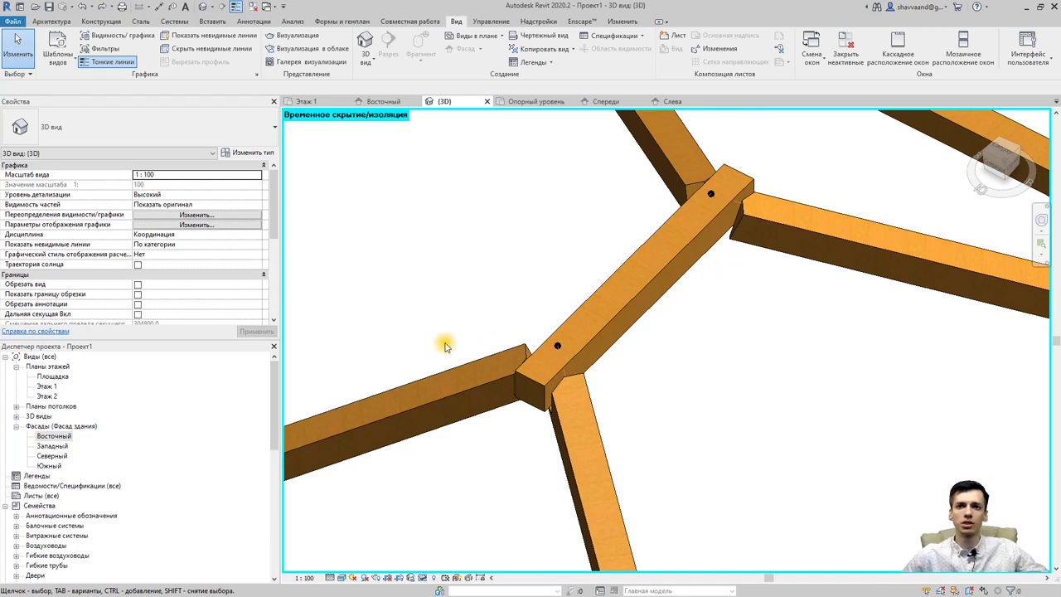
{"action": "scroll", "coordinate": [445, 347], "scroll_direction": "down", "scroll_amount": 1}
{"action": "scroll", "coordinate": [481, 343], "scroll_direction": "down", "scroll_amount": 2}
Open the East elevation and temporarily hide the three walls under the roof
{"action": "double_click", "coordinate": [52, 437]}
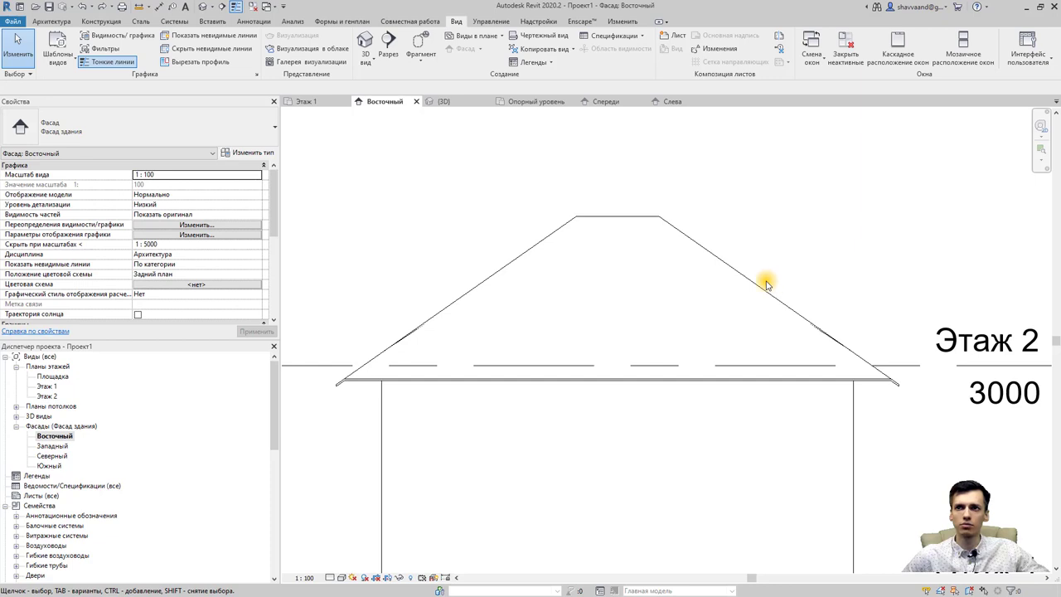
{"action": "left_click", "coordinate": [751, 284]}
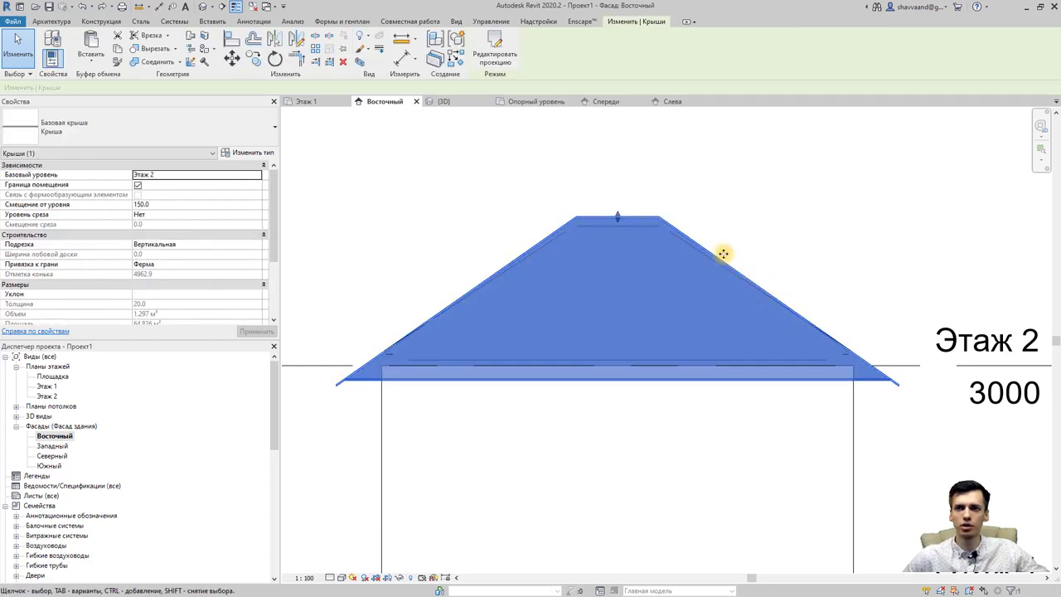
{"action": "left_click_drag", "start_coordinate": [878, 472], "coordinate": [339, 574]}
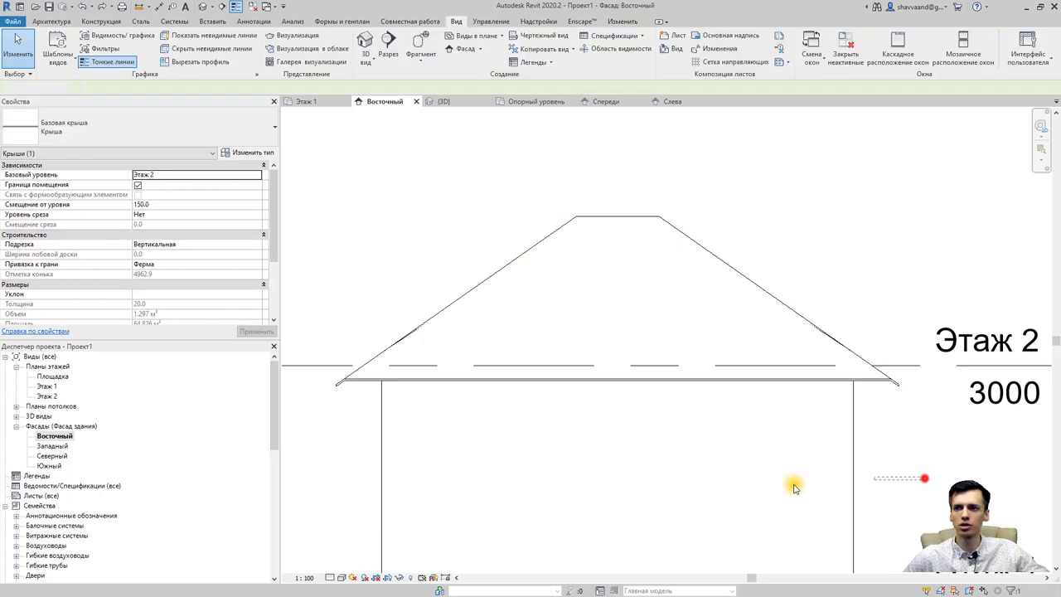
{"action": "left_click", "coordinate": [401, 578]}
{"action": "left_click", "coordinate": [408, 551]}
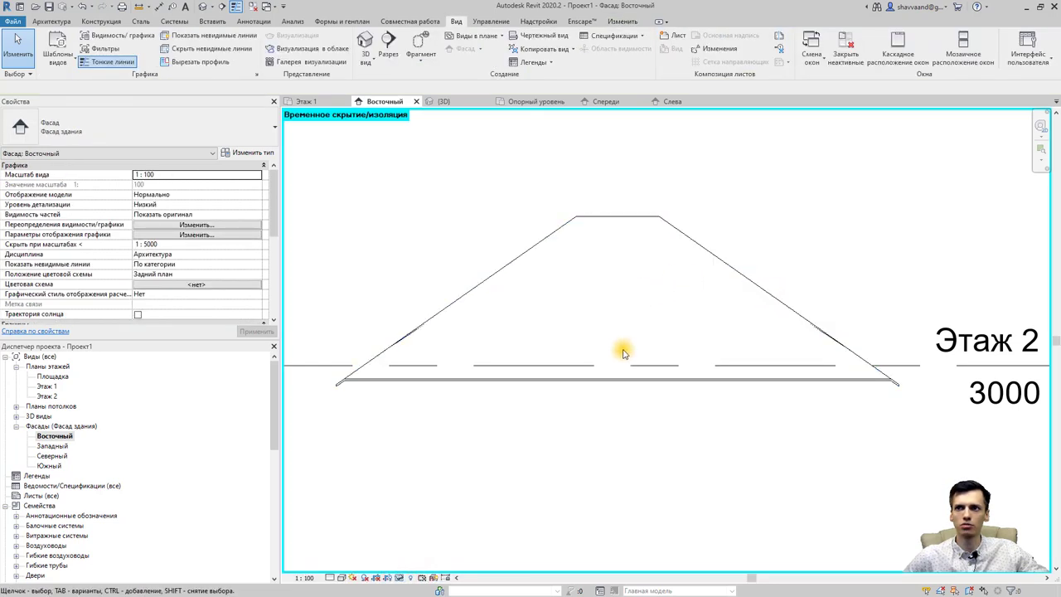
{"action": "left_click", "coordinate": [597, 378]}
{"action": "left_click", "coordinate": [398, 577]}
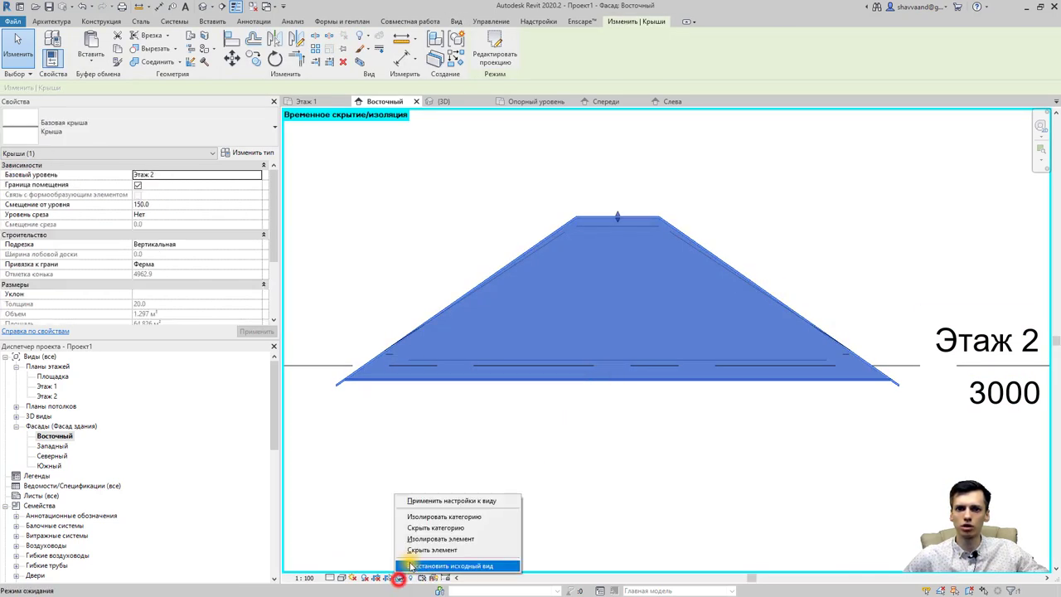
{"action": "left_click", "coordinate": [415, 551]}
Set the view's detail level to Высокий (Fine) and zoom to fit Этаж 2
{"action": "left_click", "coordinate": [330, 578]}
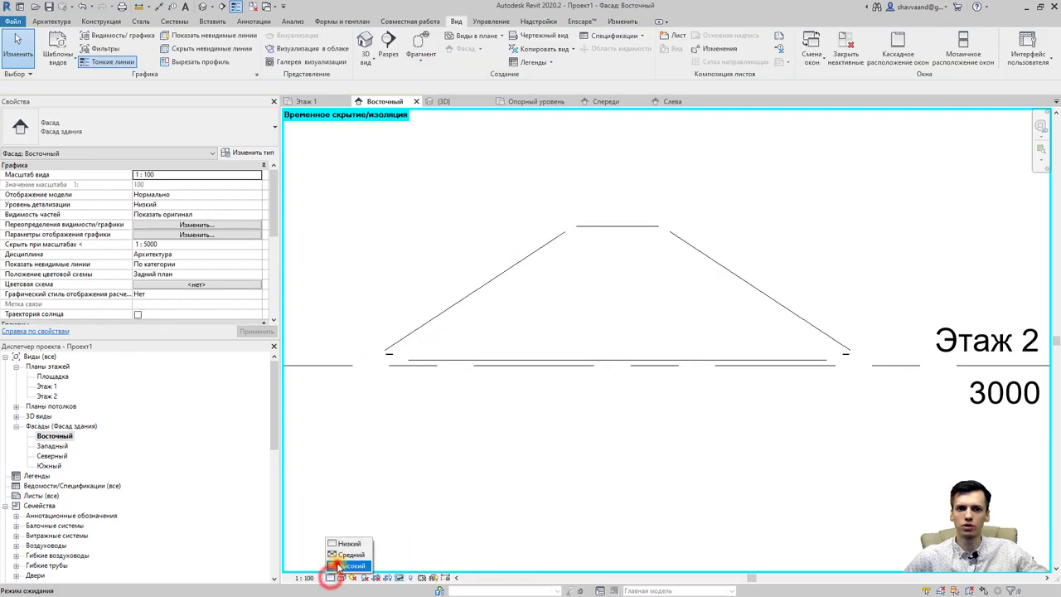
{"action": "left_click", "coordinate": [348, 565]}
{"action": "scroll", "coordinate": [440, 364], "scroll_direction": "up", "scroll_amount": 3}
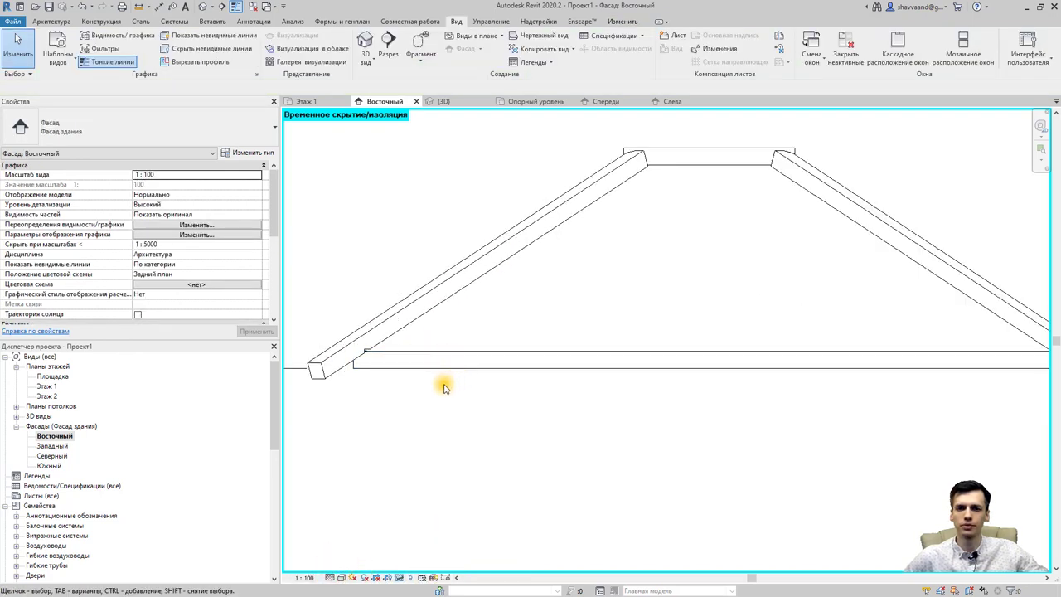
{"action": "scroll", "coordinate": [447, 378], "scroll_direction": "down", "scroll_amount": 3}
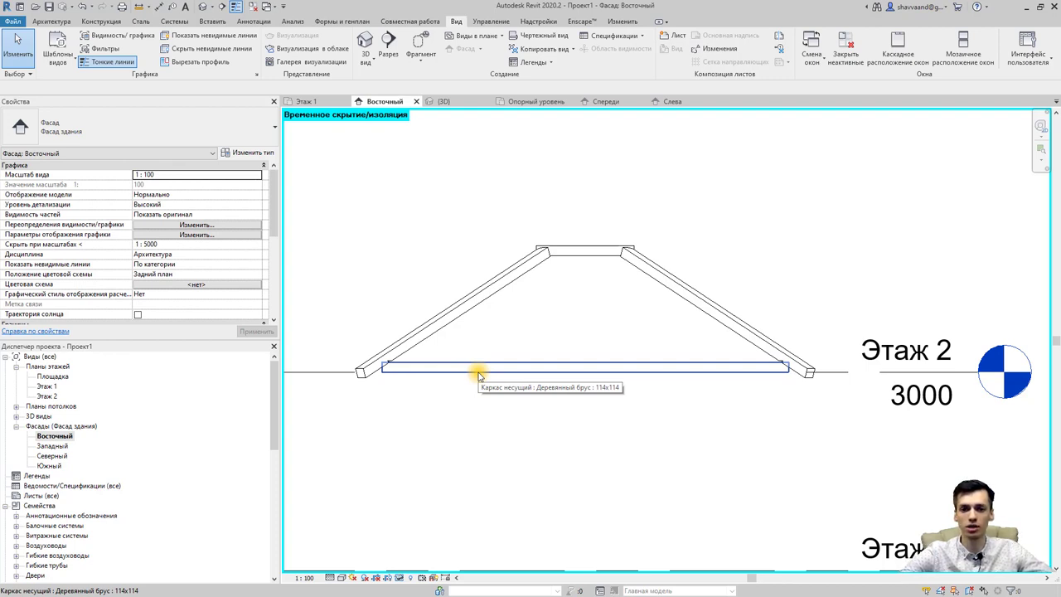
Hide model categories and select analytical nodes in the view's Visibility/Graphics overrides
{"action": "left_click", "coordinate": [236, 226]}
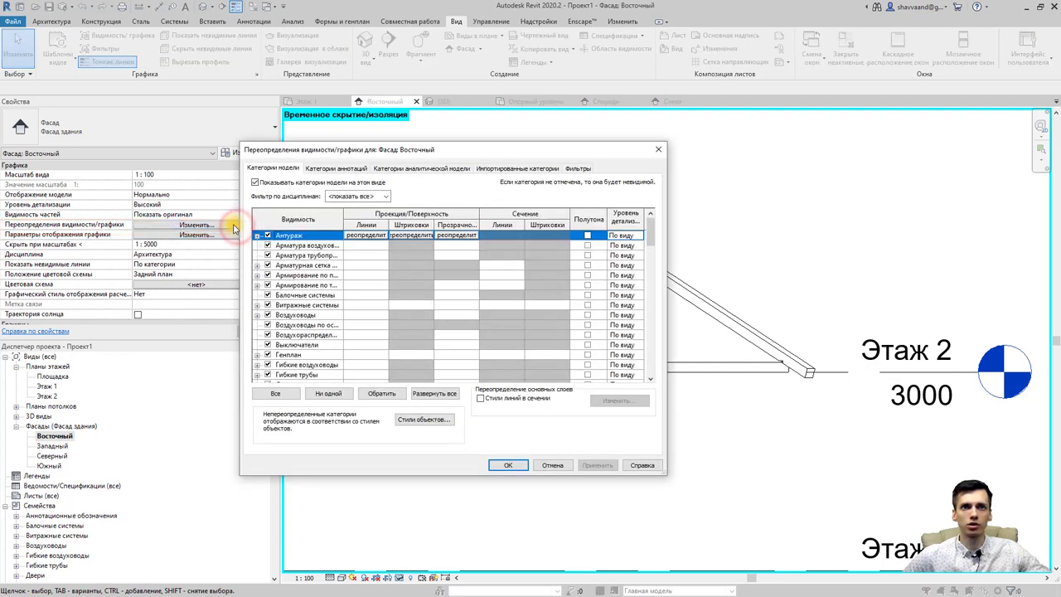
{"action": "left_click", "coordinate": [652, 151]}
{"action": "left_click", "coordinate": [200, 225]}
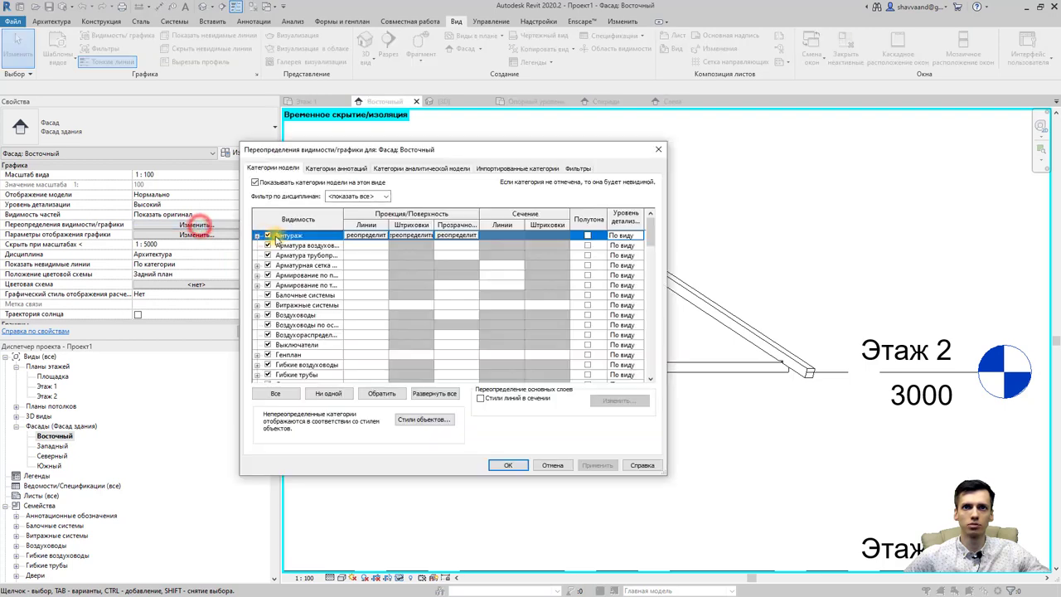
{"action": "left_click", "coordinate": [256, 181]}
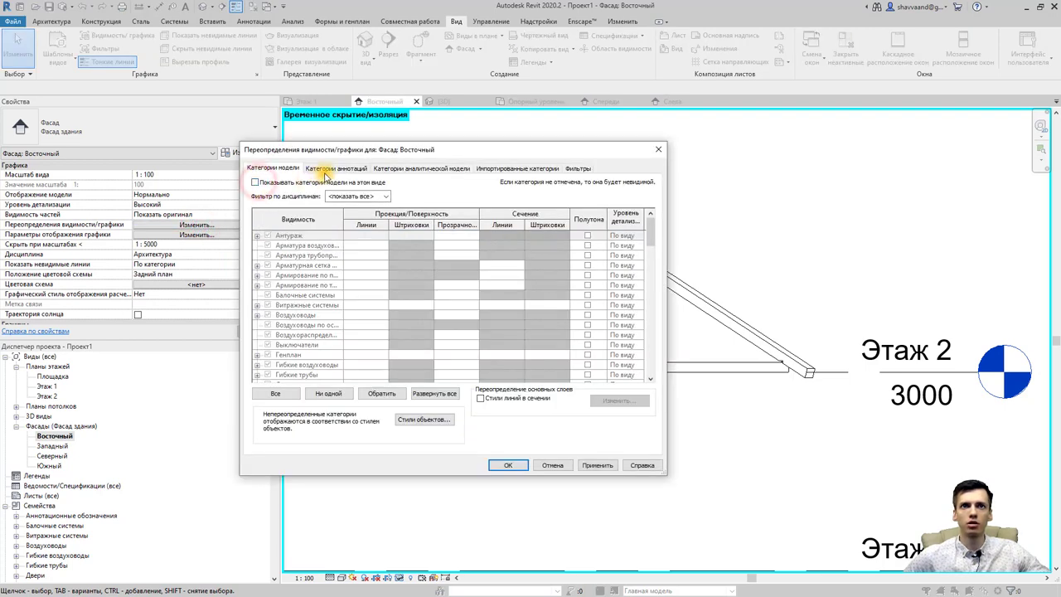
{"action": "left_click", "coordinate": [383, 169]}
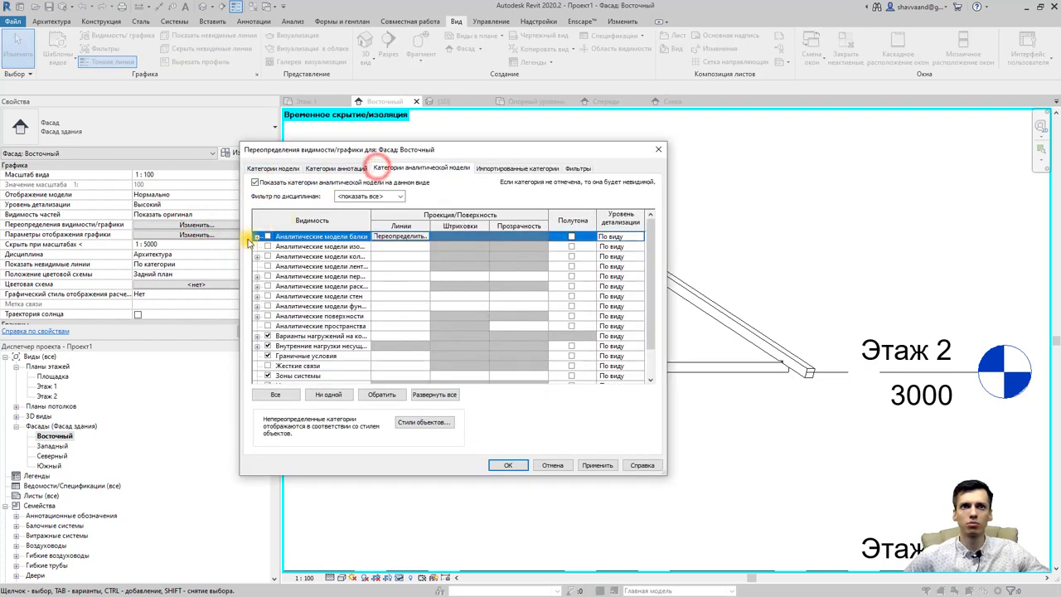
{"action": "scroll", "coordinate": [279, 287], "scroll_direction": "down", "scroll_amount": 1}
{"action": "left_click", "coordinate": [267, 376]}
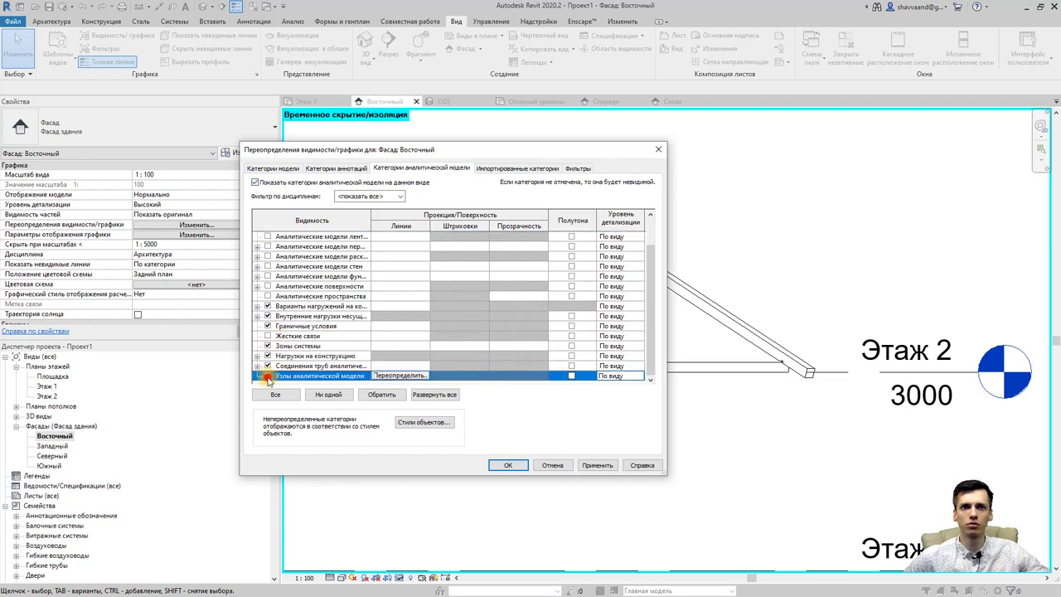
{"action": "left_click", "coordinate": [508, 465]}
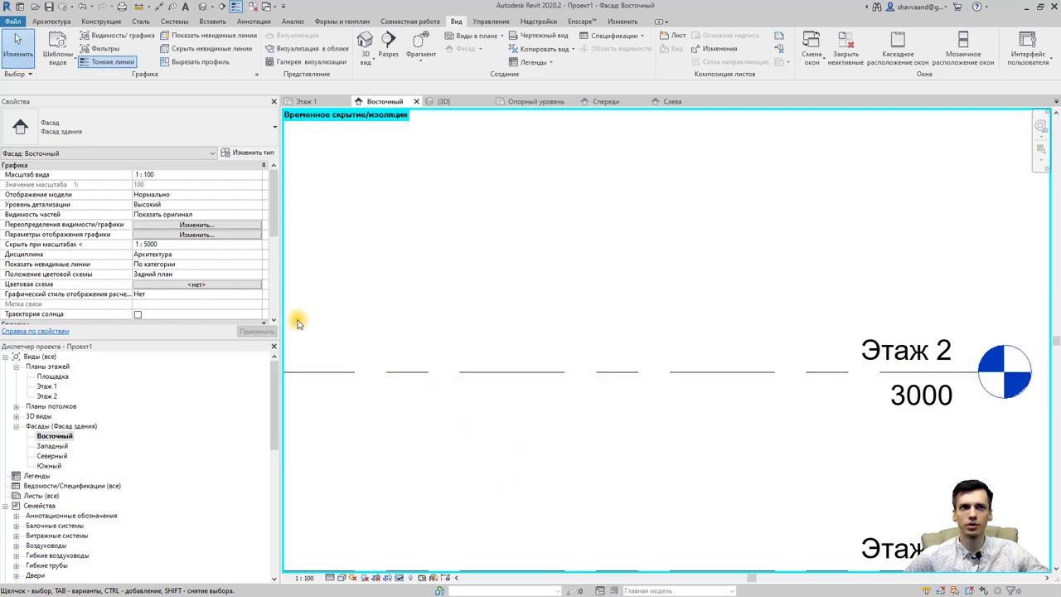
Turn the model categories back on so the timber beams reappear
{"action": "left_click", "coordinate": [206, 227]}
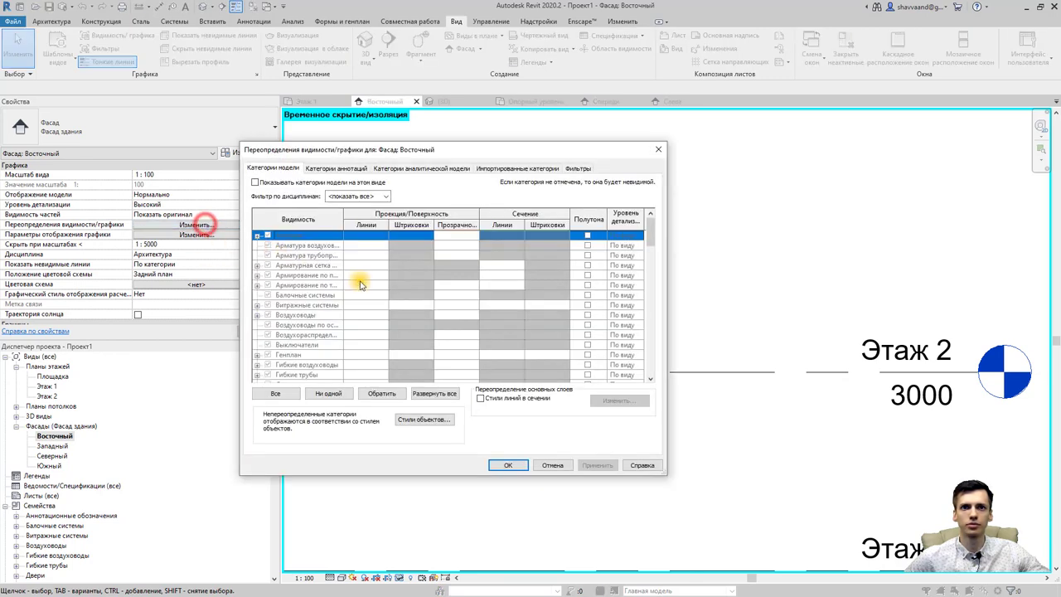
{"action": "left_click", "coordinate": [255, 181]}
{"action": "left_click", "coordinate": [527, 465]}
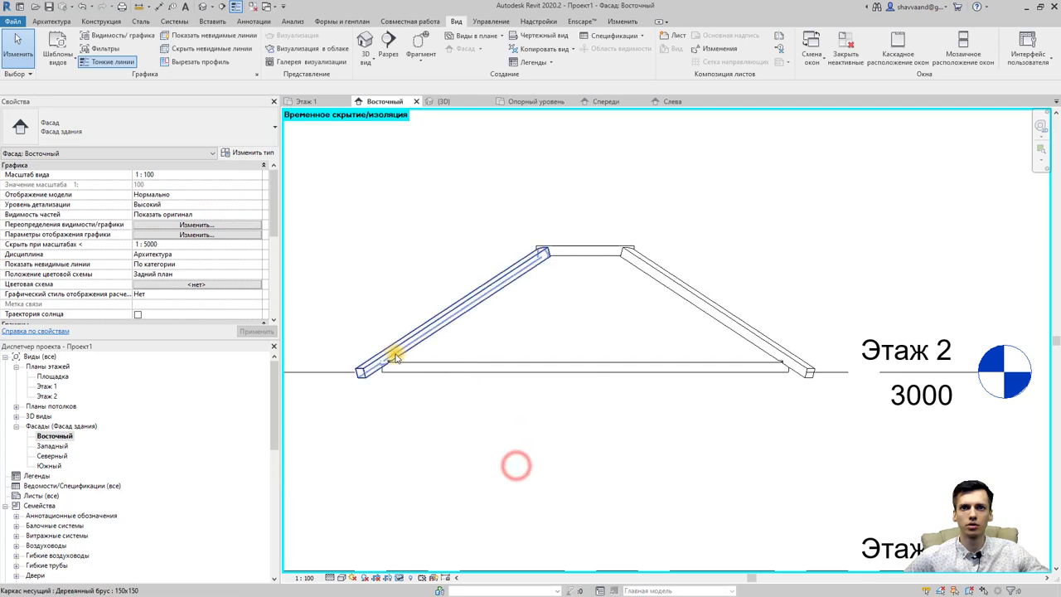
Select and enable every category on the Analytical Model Categories tab
{"action": "left_click", "coordinate": [199, 225]}
{"action": "left_click", "coordinate": [329, 169]}
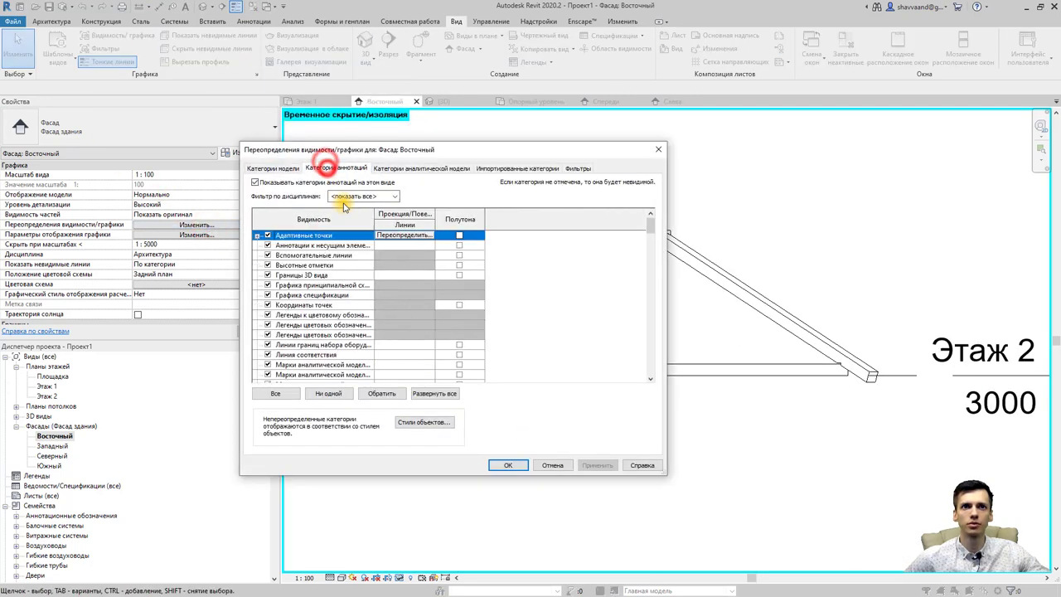
{"action": "left_click", "coordinate": [371, 169]}
{"action": "left_click", "coordinate": [280, 240]}
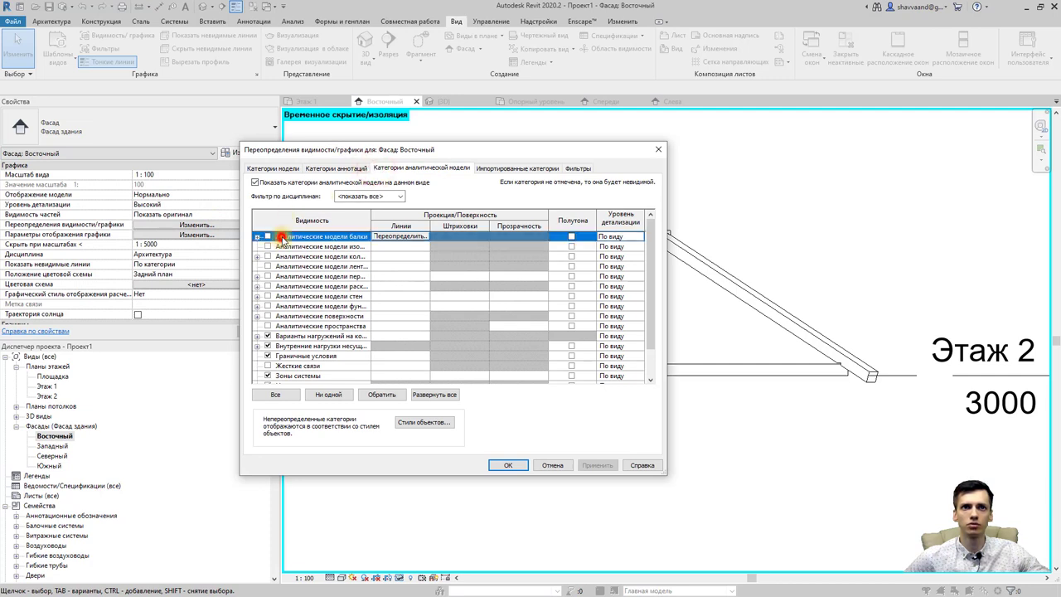
{"action": "scroll", "coordinate": [309, 300], "scroll_direction": "down", "scroll_amount": 1}
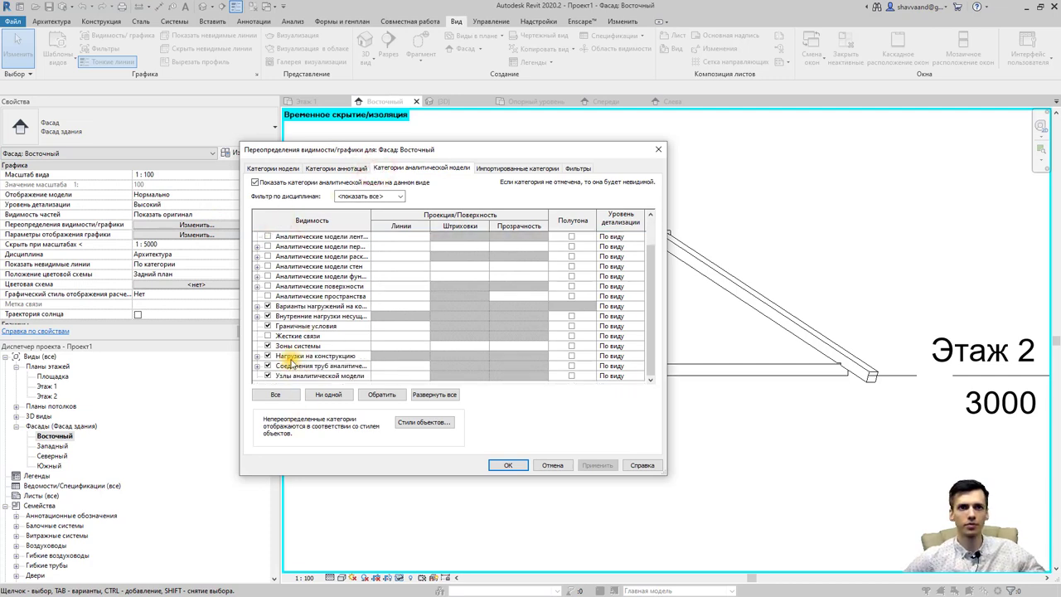
{"action": "left_click", "coordinate": [291, 377], "text": "shift"}
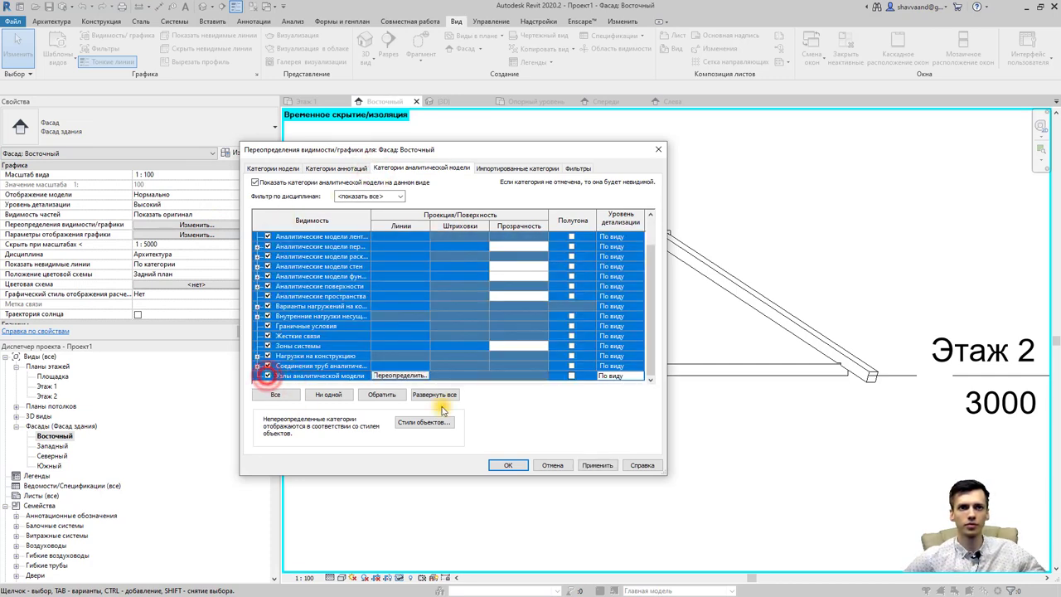
{"action": "left_click", "coordinate": [587, 467]}
{"action": "left_click", "coordinate": [502, 465]}
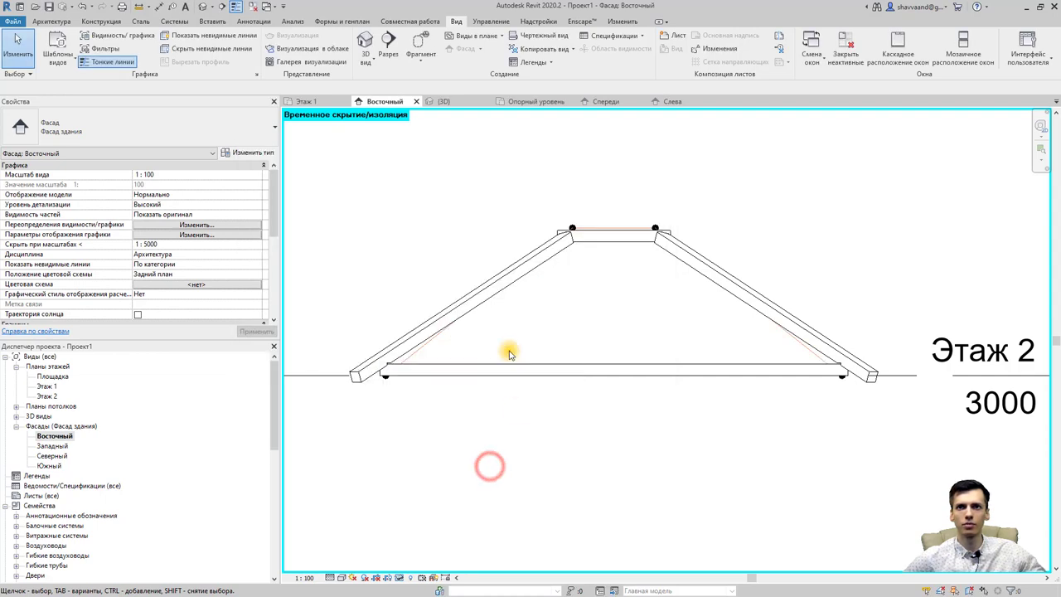
{"action": "scroll", "coordinate": [383, 372], "scroll_direction": "up", "scroll_amount": 2}
{"action": "scroll", "coordinate": [383, 371], "scroll_direction": "up", "scroll_amount": 1}
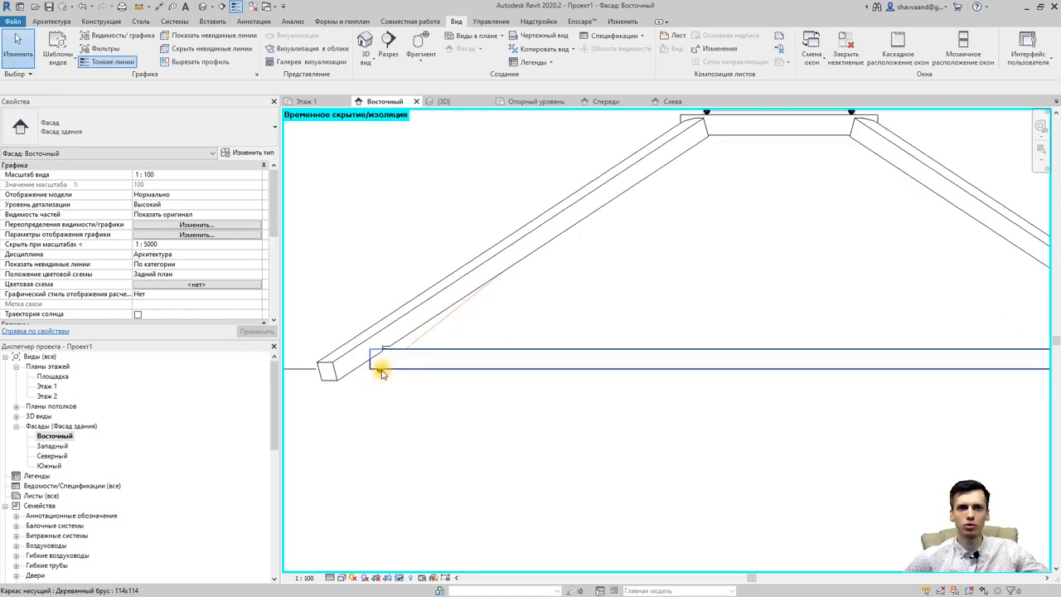
{"action": "scroll", "coordinate": [381, 373], "scroll_direction": "down", "scroll_amount": 2}
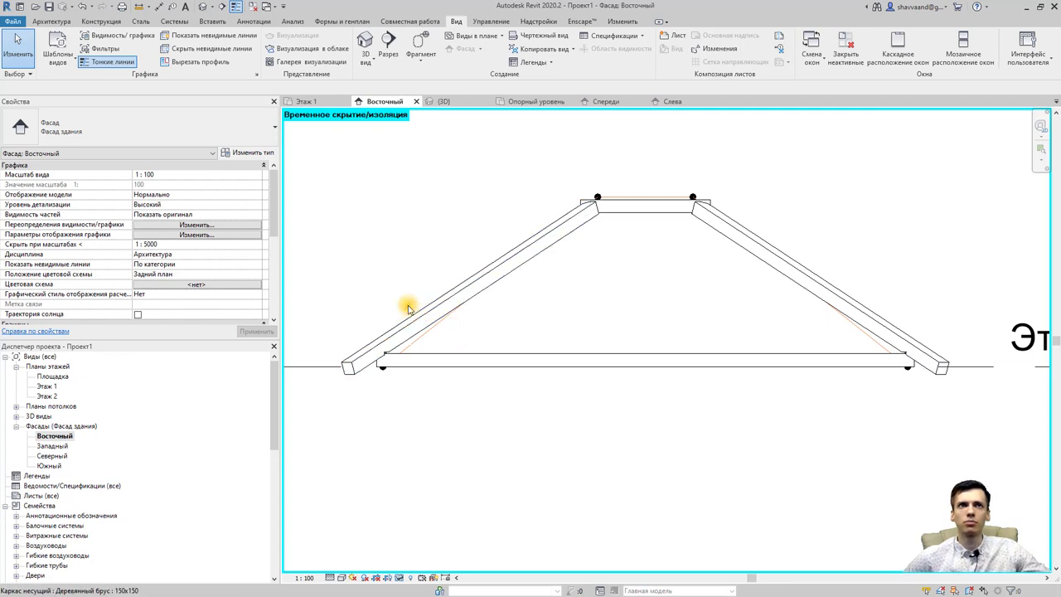
Draw a reference plane named стропила from the left rafter's ridge end to its eave
{"action": "left_click", "coordinate": [63, 23]}
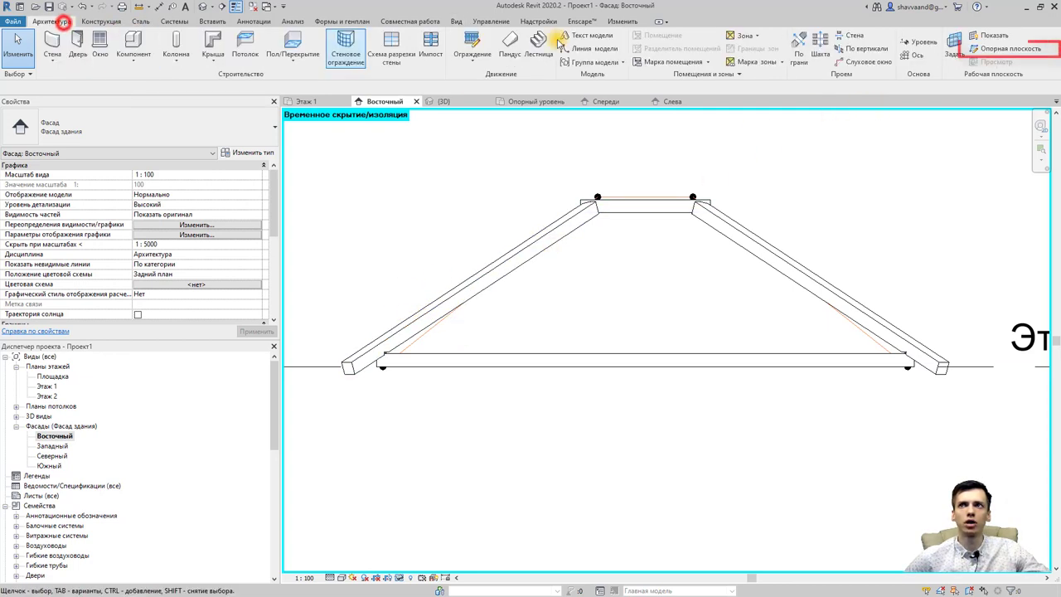
{"action": "left_click", "coordinate": [995, 51]}
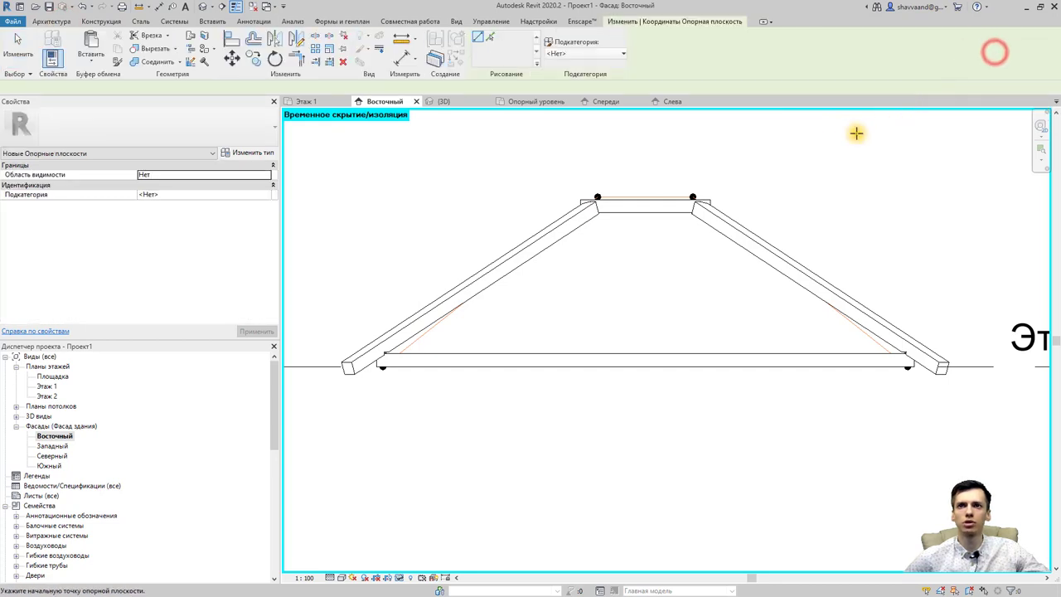
{"action": "left_click", "coordinate": [598, 197]}
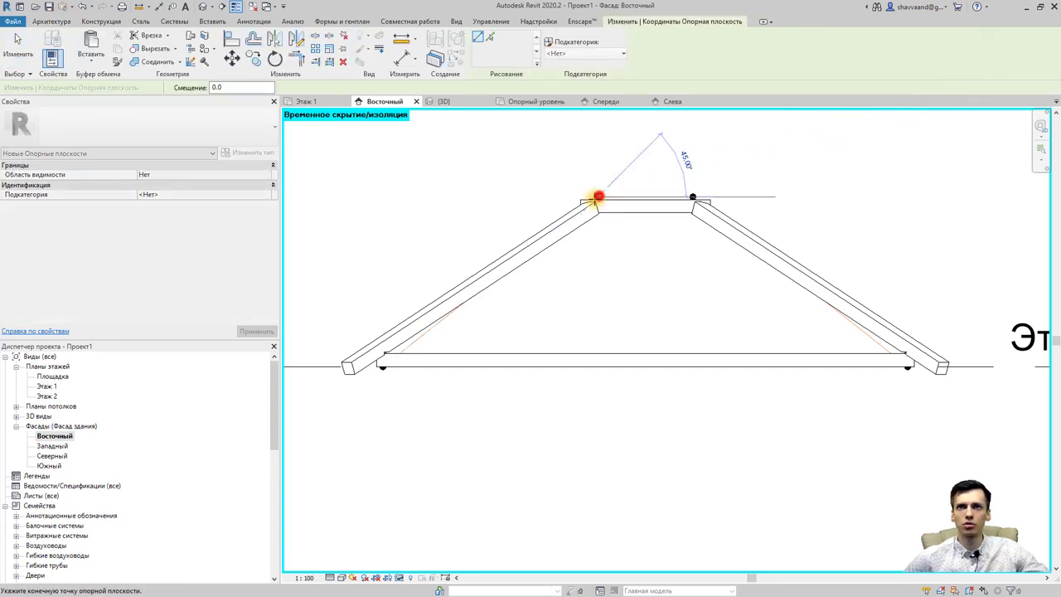
{"action": "left_click", "coordinate": [381, 365]}
{"action": "type", "text": "стропила"}
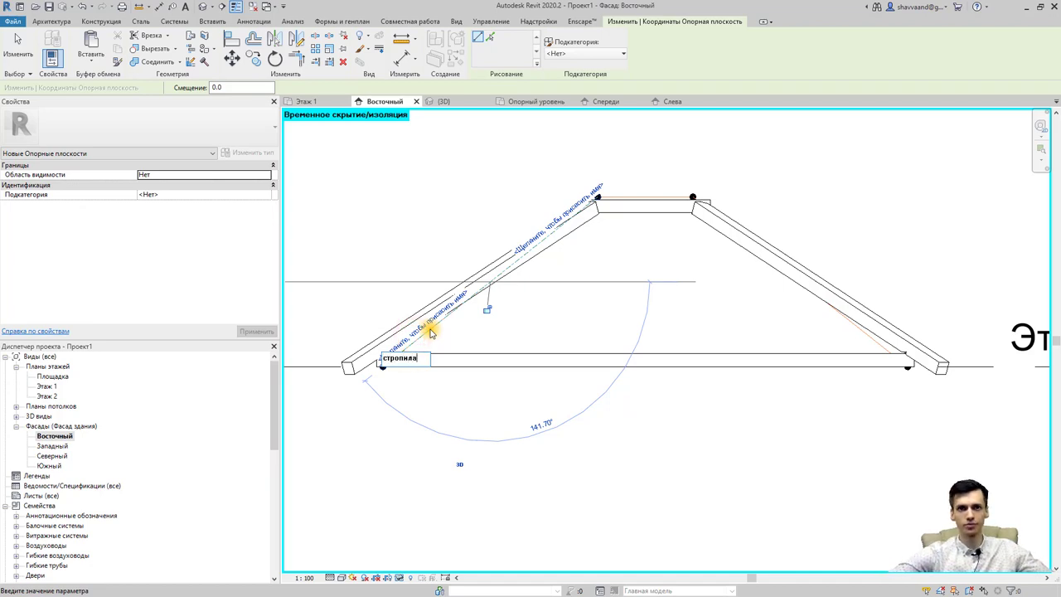
{"action": "left_click", "coordinate": [430, 331]}
{"action": "key", "text": "Escape"}
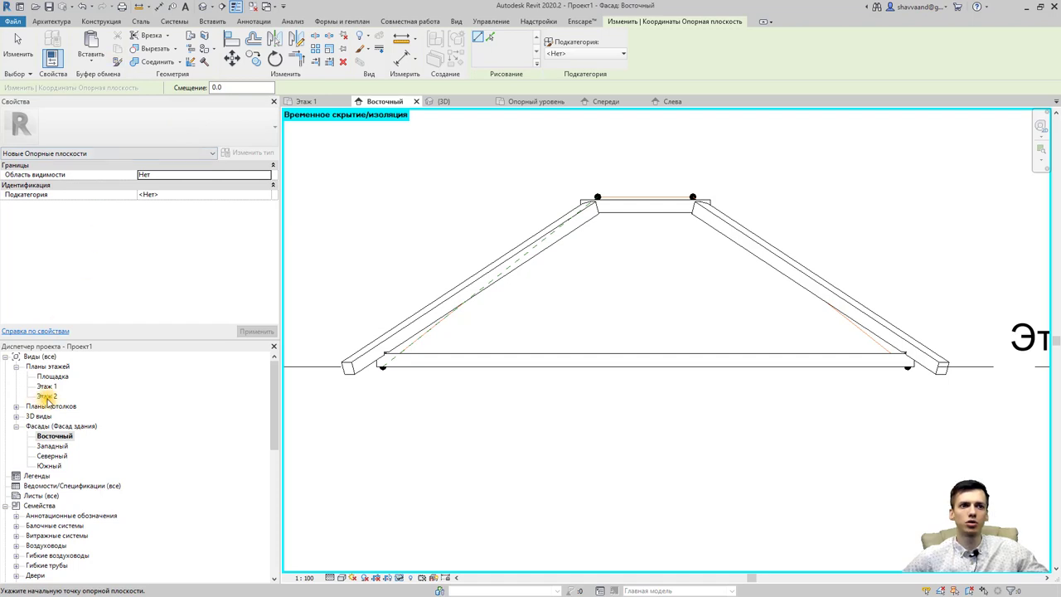
{"action": "scroll", "coordinate": [53, 398], "scroll_direction": "down", "scroll_amount": 1}
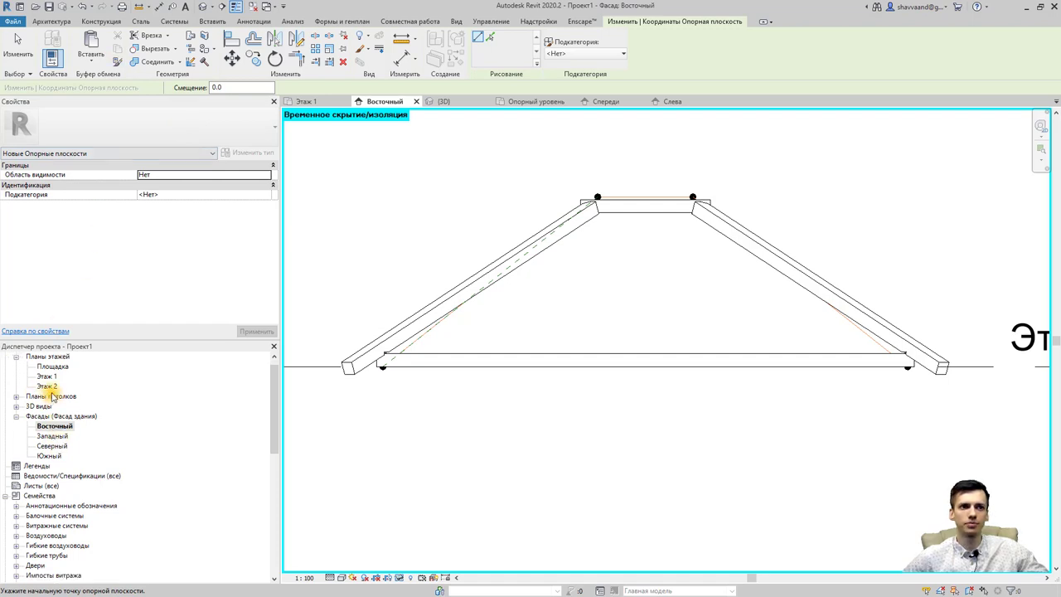
In the 3D view, make the стропила reference plane the current, displayed work plane
{"action": "left_click", "coordinate": [203, 7]}
{"action": "scroll", "coordinate": [561, 355], "scroll_direction": "down", "scroll_amount": 3}
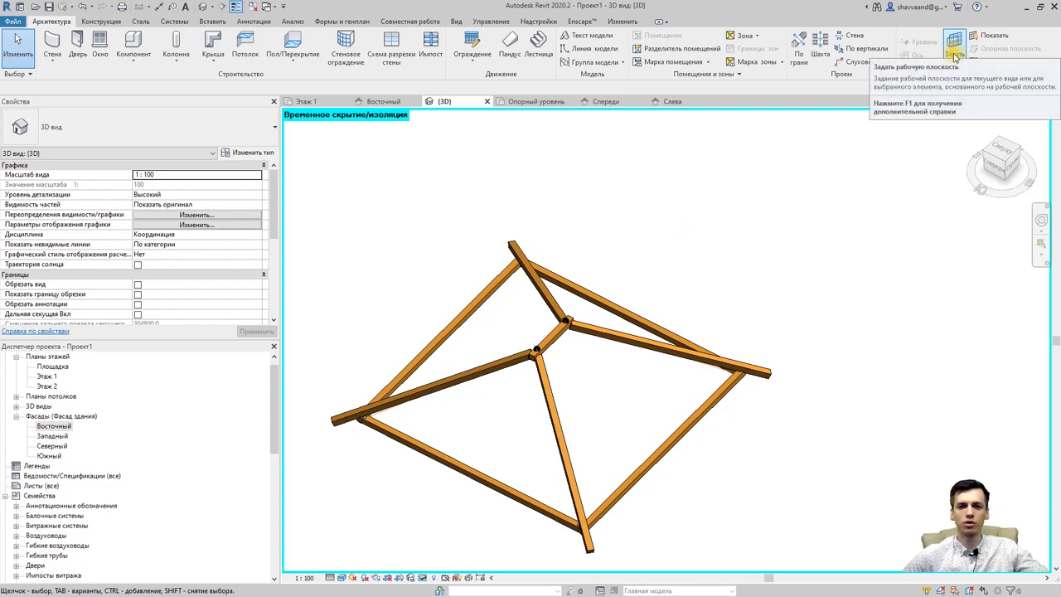
{"action": "left_click", "coordinate": [953, 53]}
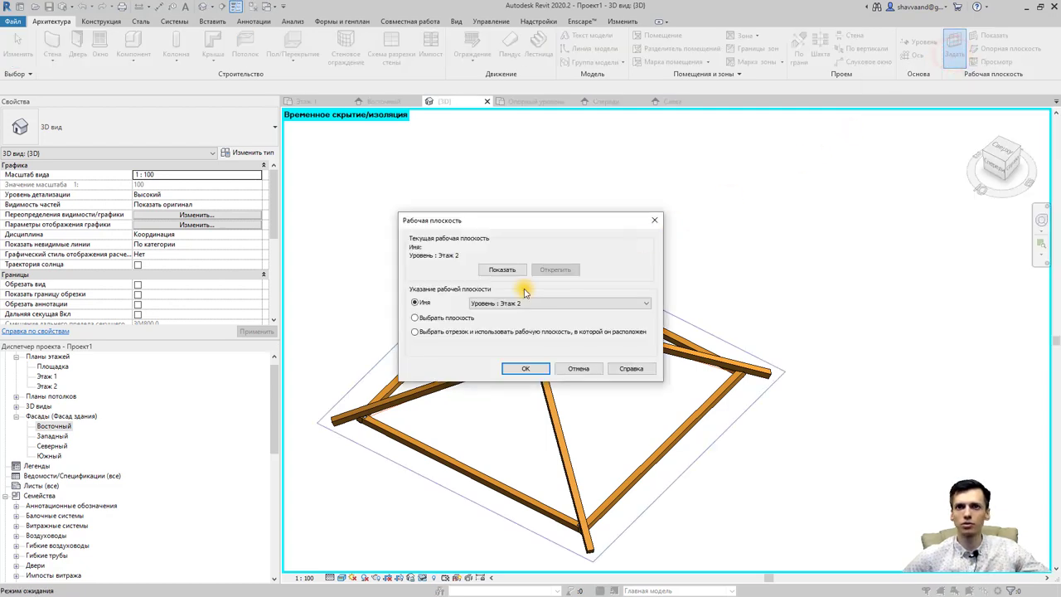
{"action": "left_click", "coordinate": [522, 301]}
{"action": "left_click", "coordinate": [527, 323]}
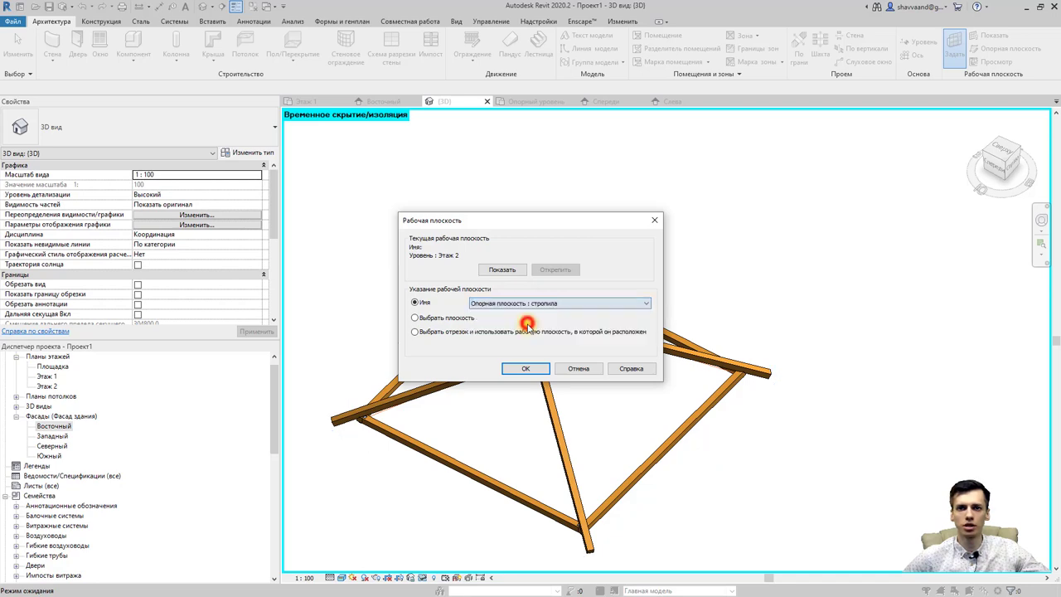
{"action": "left_click", "coordinate": [527, 367]}
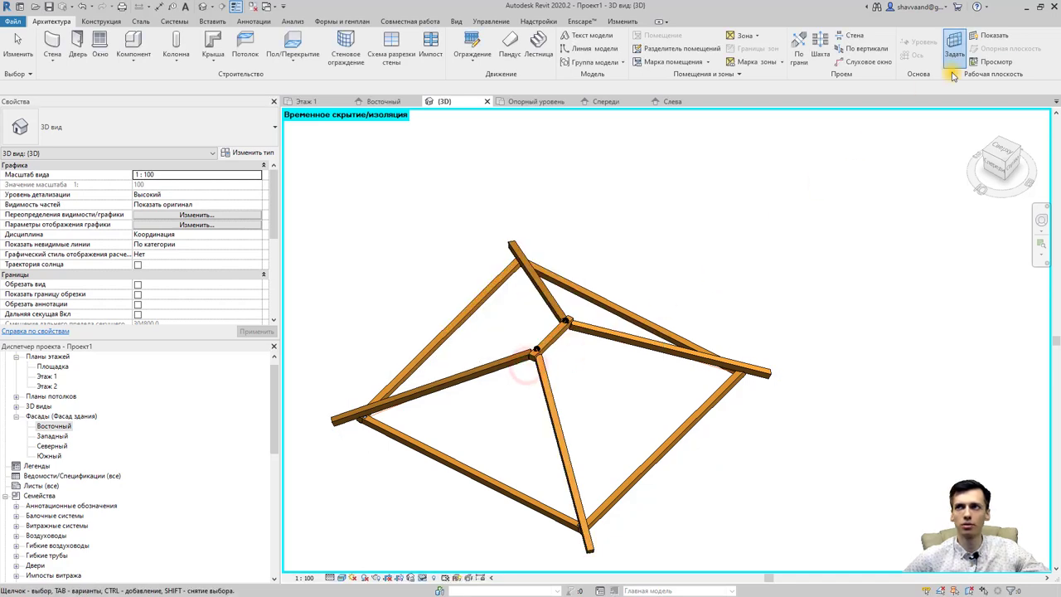
{"action": "left_click", "coordinate": [996, 40]}
{"action": "mouse_move", "coordinate": [670, 374]}
{"action": "middle_mouse_down", "text": "shift"}
{"action": "mouse_move", "coordinate": [565, 314]}
{"action": "mouse_move", "coordinate": [540, 315]}
{"action": "mouse_move", "coordinate": [645, 315]}
{"action": "mouse_move", "coordinate": [734, 287]}
{"action": "mouse_move", "coordinate": [726, 319]}
{"action": "mouse_move", "coordinate": [644, 317]}
{"action": "middle_mouse_up", "text": "shift"}
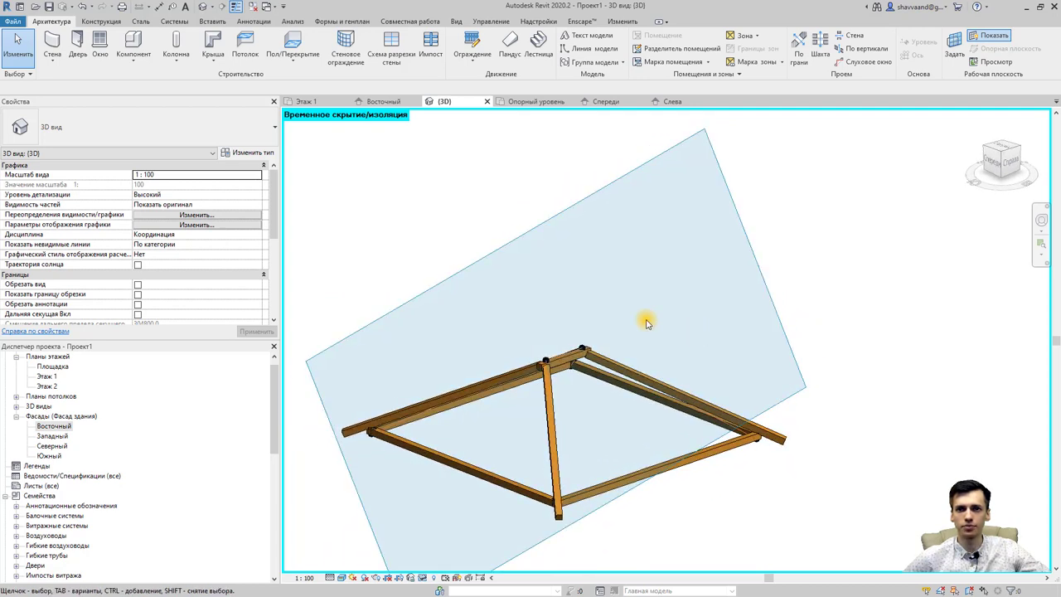
Start a beam system boundary picking the left hip beam and lower eave beam
{"action": "left_click", "coordinate": [106, 21]}
{"action": "left_click", "coordinate": [170, 64]}
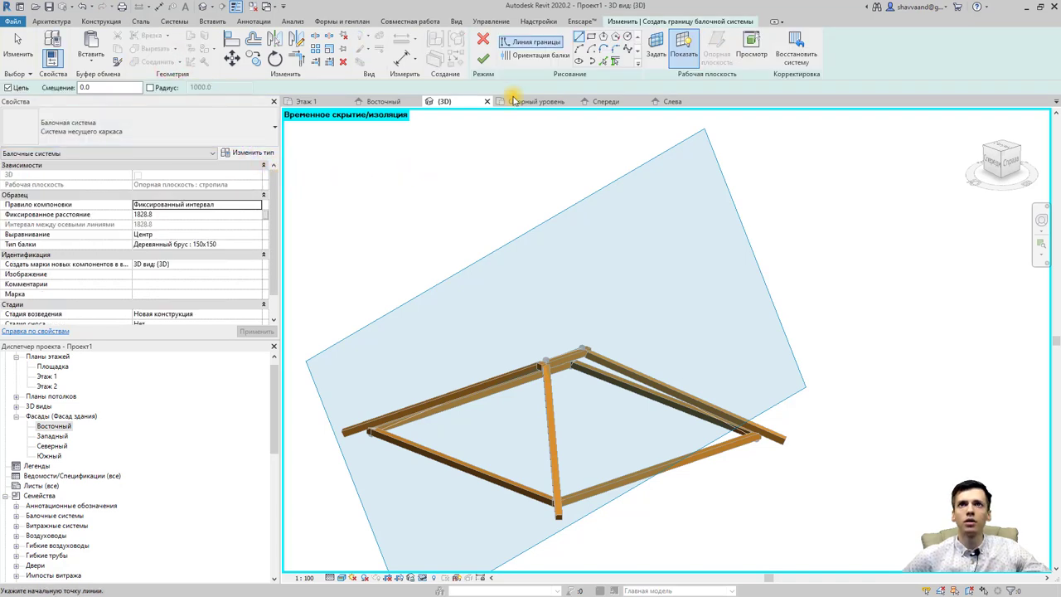
{"action": "mouse_move", "coordinate": [430, 253]}
{"action": "middle_mouse_down", "text": "shift"}
{"action": "mouse_move", "coordinate": [443, 301]}
{"action": "mouse_move", "coordinate": [519, 315]}
{"action": "mouse_move", "coordinate": [547, 274]}
{"action": "middle_mouse_up", "text": "shift"}
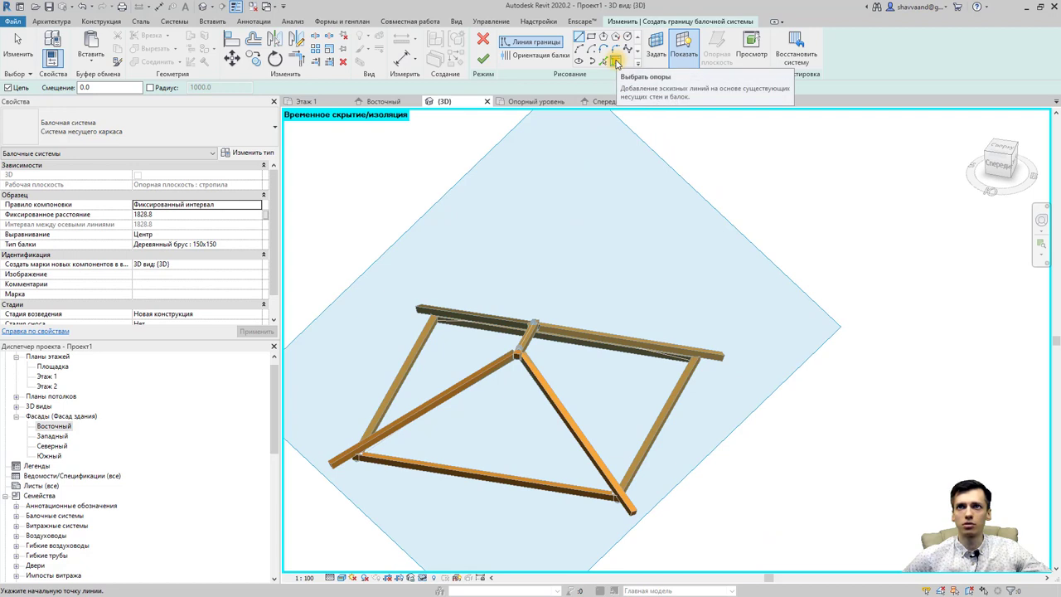
{"action": "left_click", "coordinate": [614, 62]}
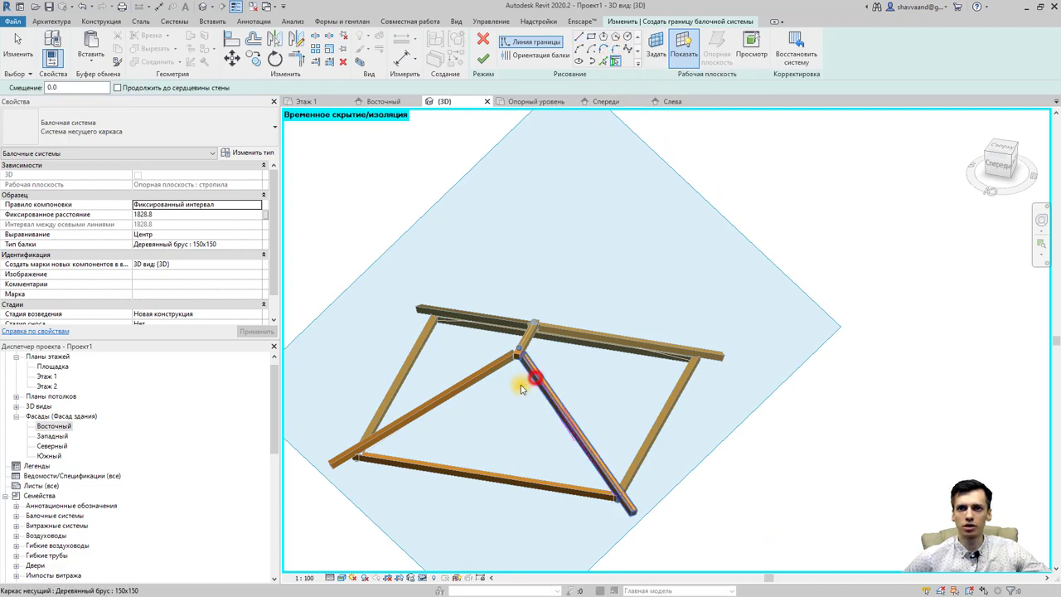
{"action": "left_click", "coordinate": [479, 388]}
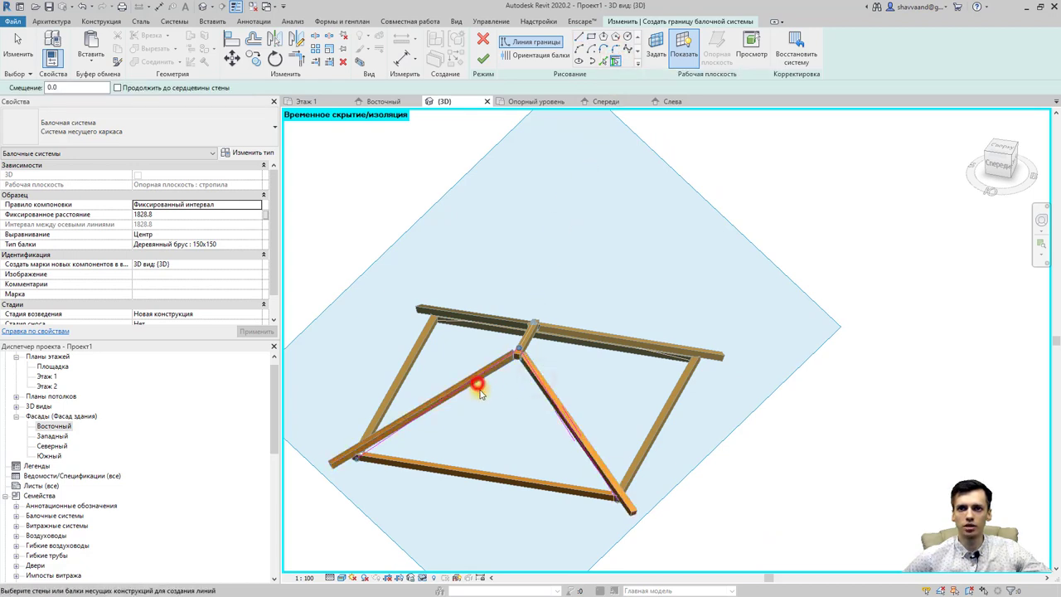
{"action": "left_click", "coordinate": [606, 64]}
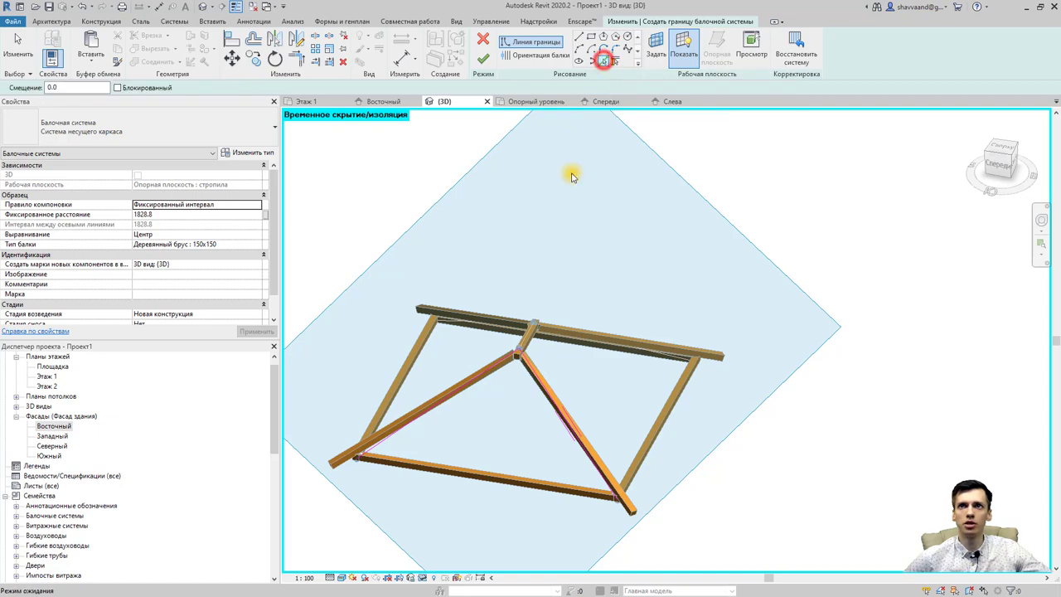
{"action": "scroll", "coordinate": [496, 468], "scroll_direction": "up", "scroll_amount": 2}
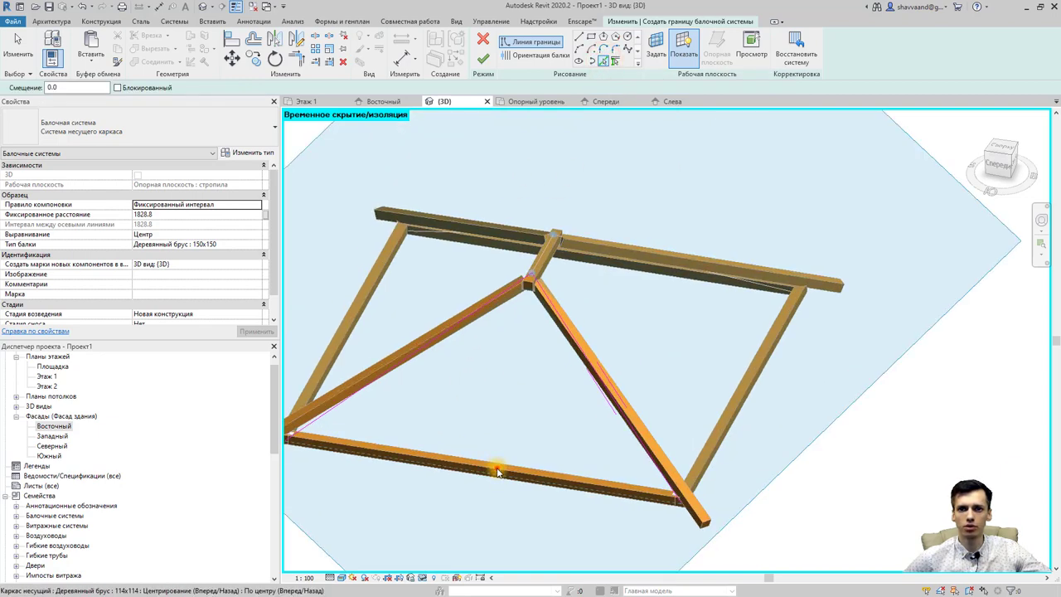
{"action": "left_click", "coordinate": [497, 470]}
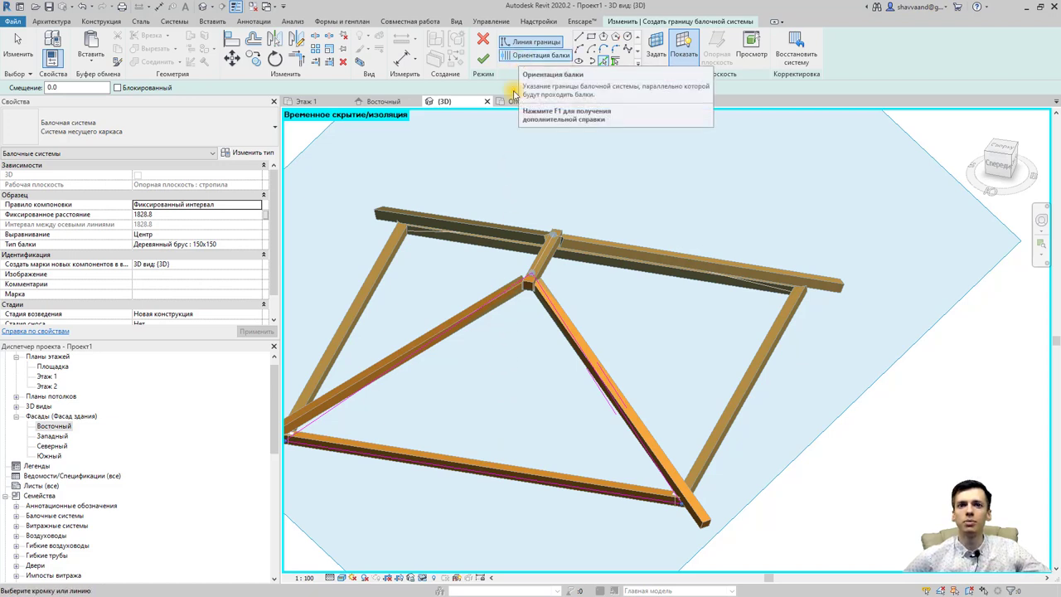
{"action": "middle_click_drag", "start_coordinate": [497, 308], "coordinate": [535, 222], "text": "shift"}
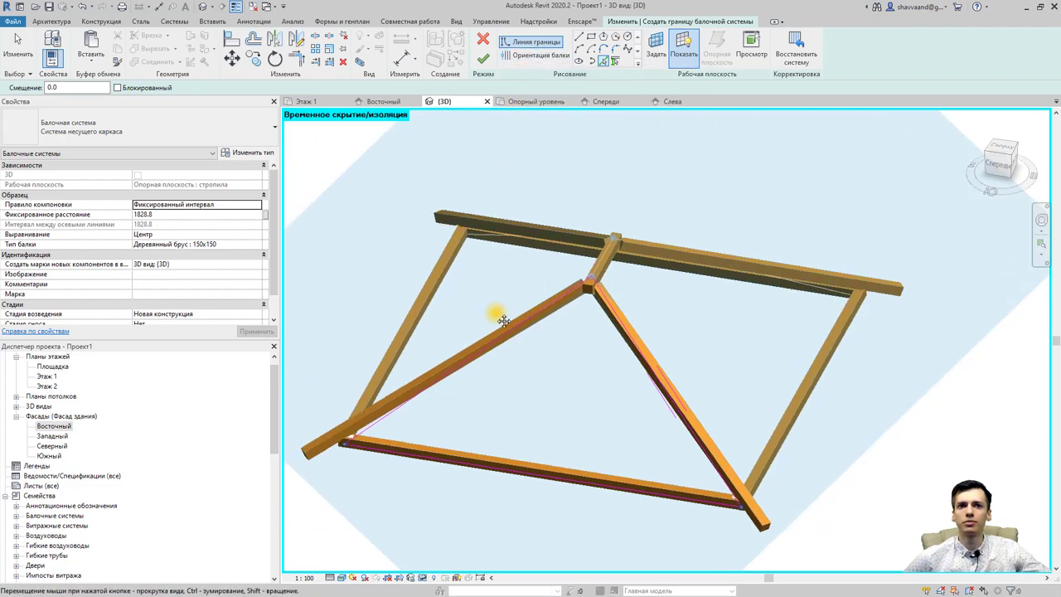
Draw the beam direction line from the apex junction down to the eave beam
{"action": "left_click", "coordinate": [544, 55]}
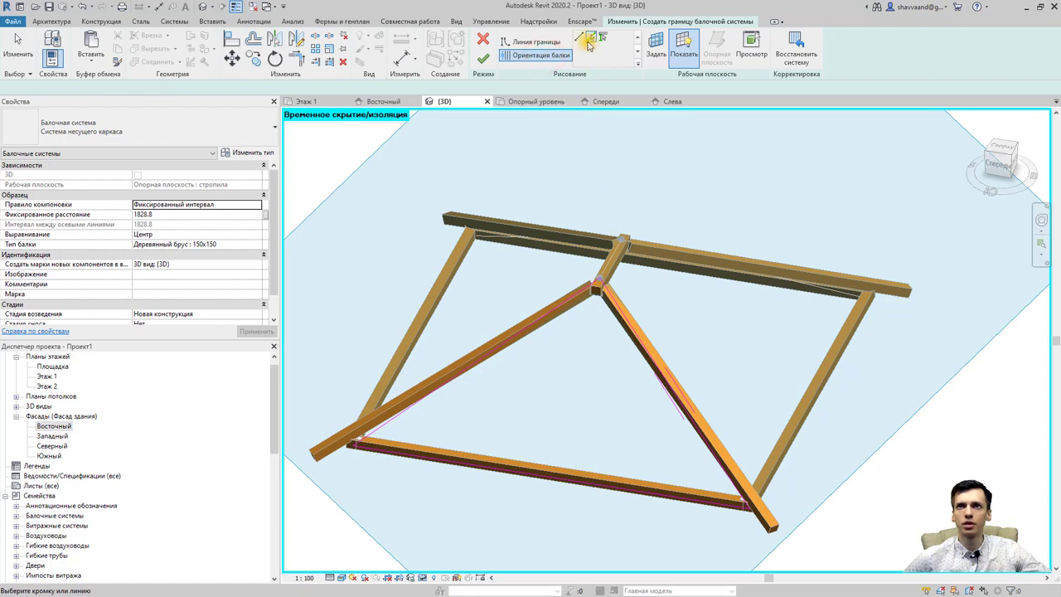
{"action": "left_click", "coordinate": [578, 37]}
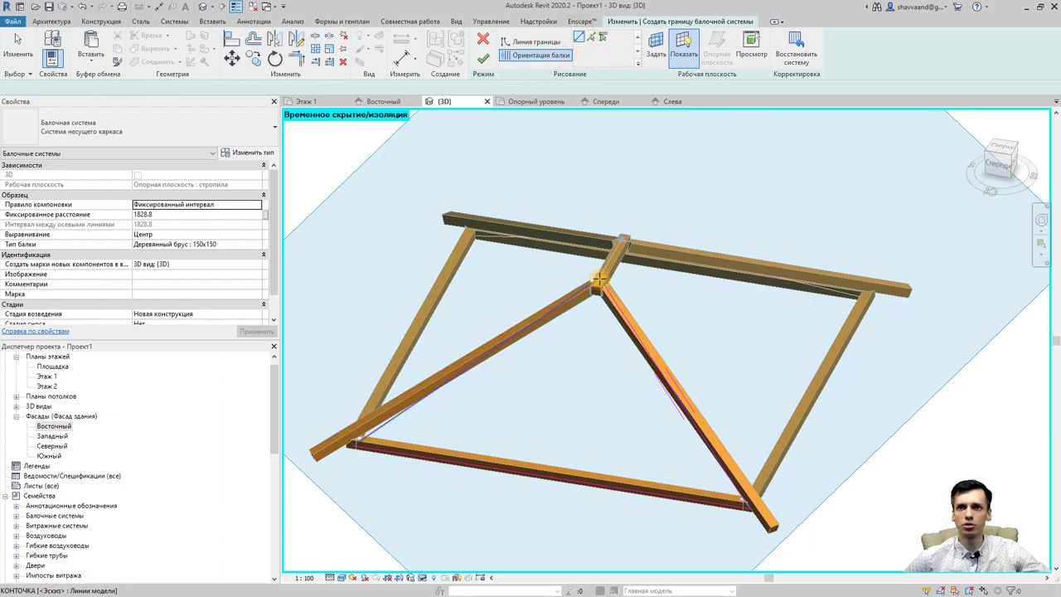
{"action": "left_click", "coordinate": [598, 280]}
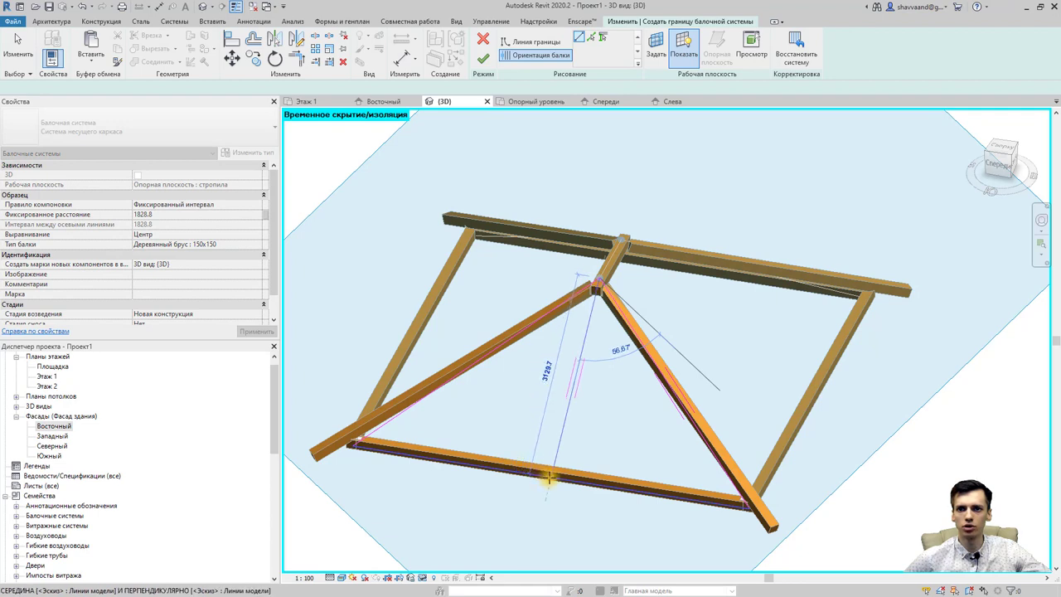
{"action": "left_click", "coordinate": [550, 478]}
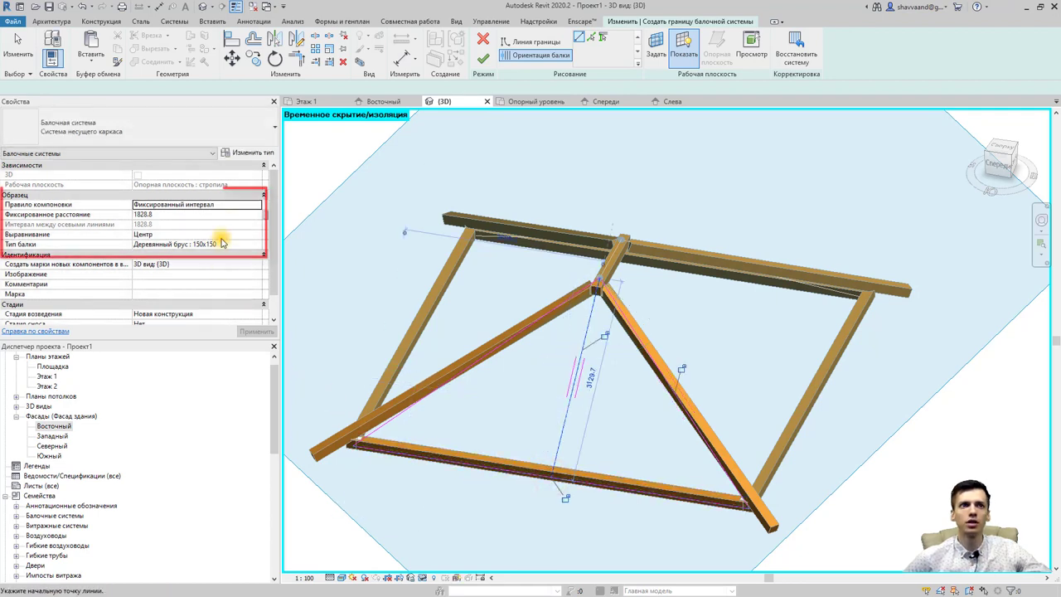
Set the beam system layout rule to Фиксированное число with 3 beams and apply
{"action": "left_click", "coordinate": [260, 207]}
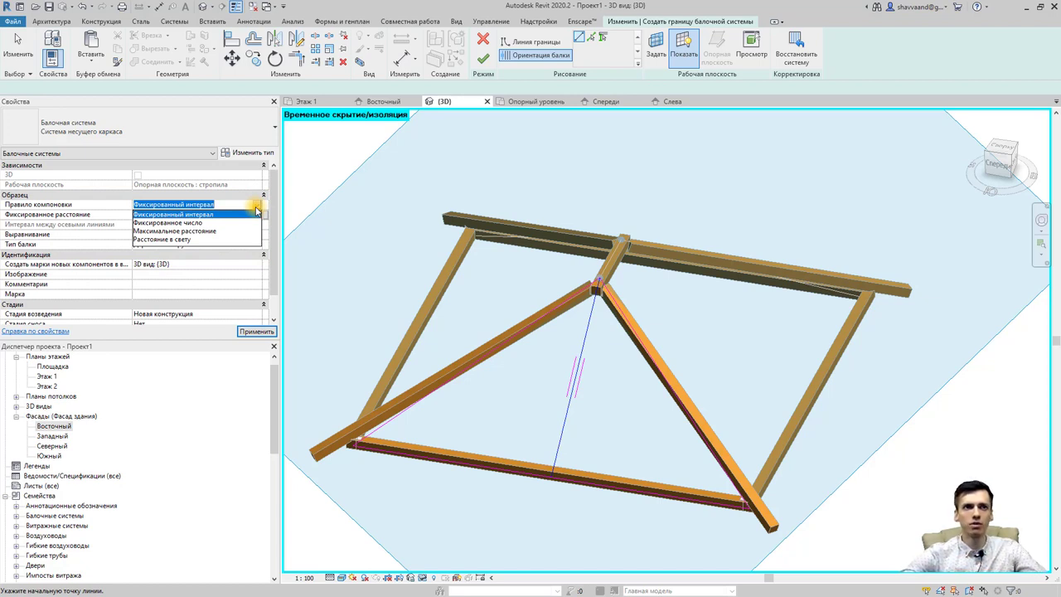
{"action": "left_click", "coordinate": [189, 222]}
{"action": "left_click", "coordinate": [198, 217]}
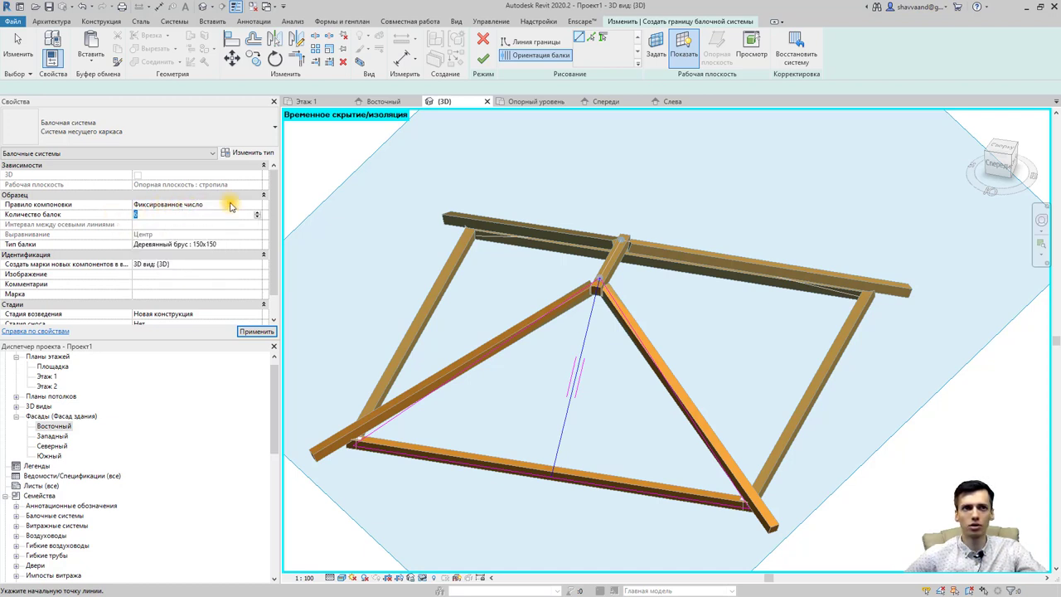
{"action": "left_click", "coordinate": [256, 204]}
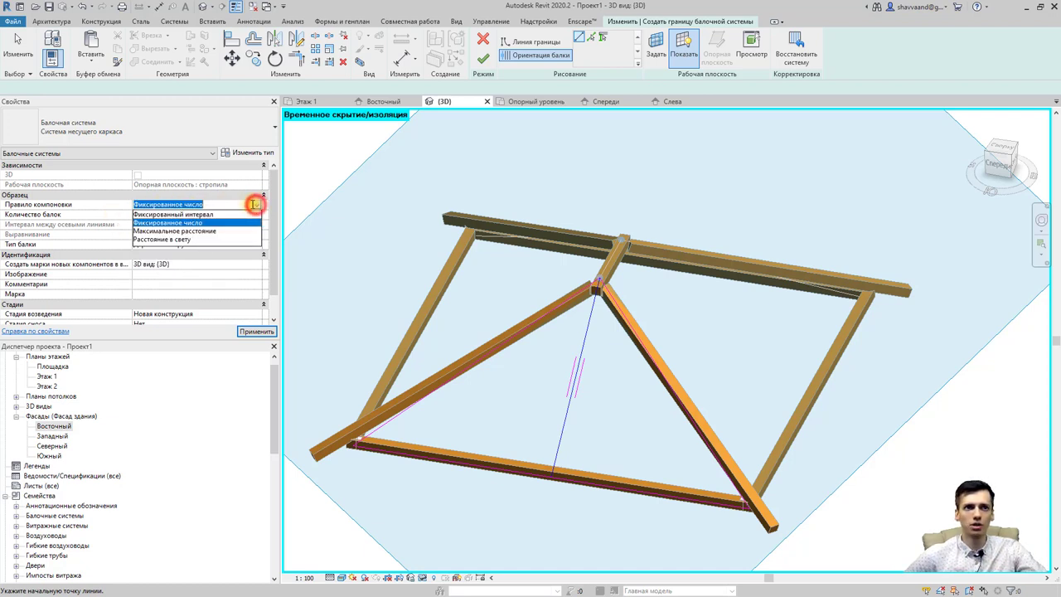
{"action": "left_click", "coordinate": [184, 231]}
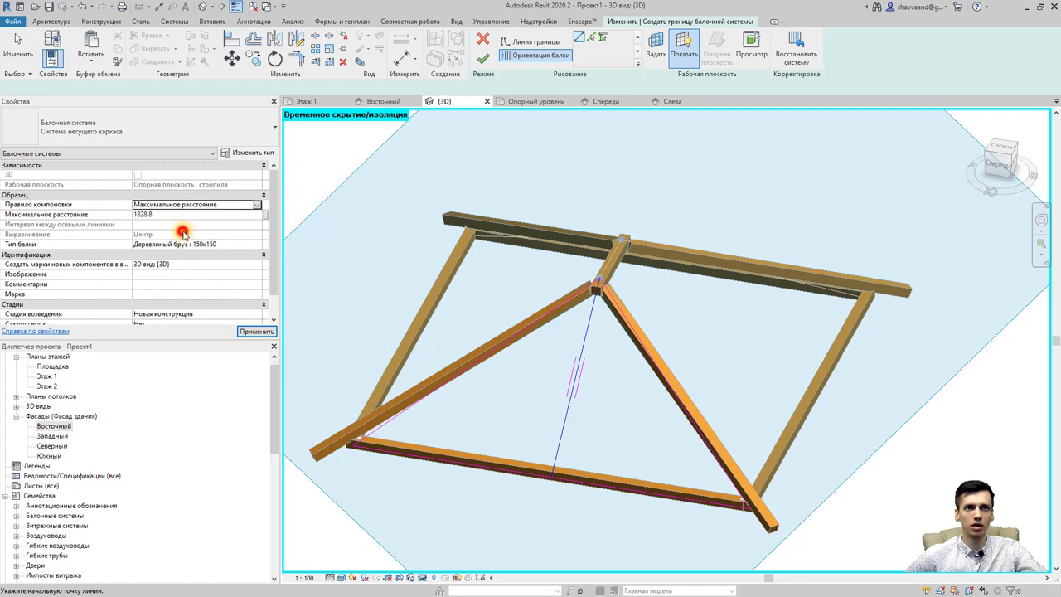
{"action": "left_click", "coordinate": [256, 205]}
{"action": "left_click", "coordinate": [183, 223]}
{"action": "left_click", "coordinate": [182, 216]}
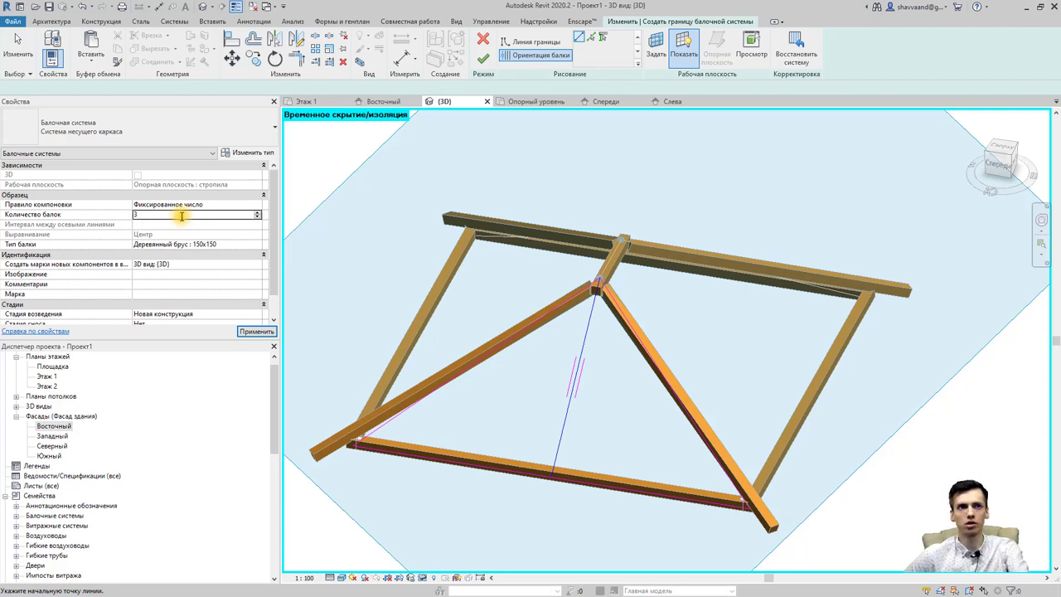
{"action": "left_click", "coordinate": [256, 331]}
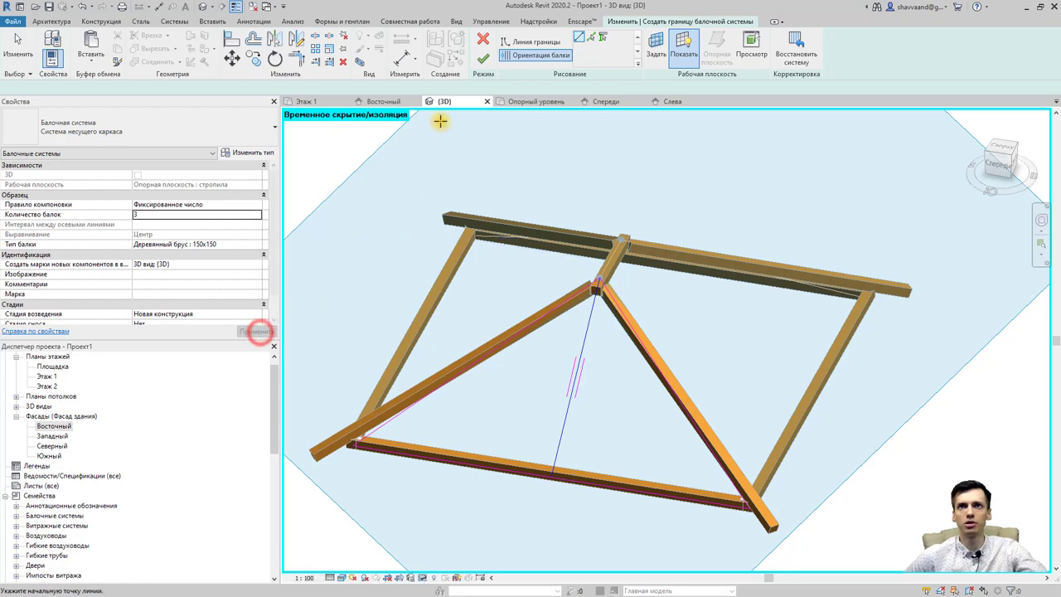
Finish the beam system sketch and resolve the support dependency error
{"action": "left_click", "coordinate": [480, 56]}
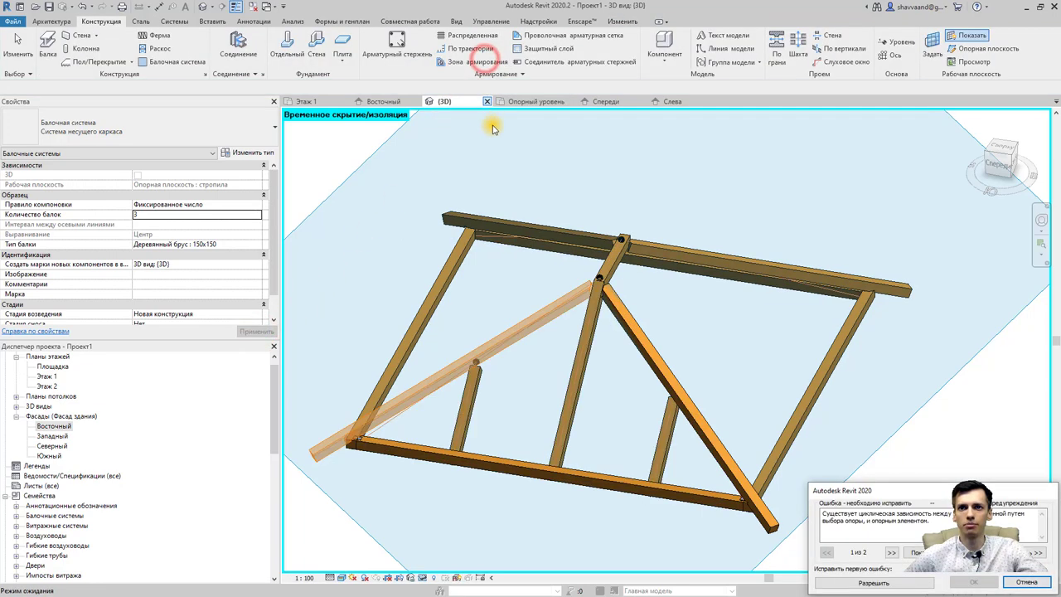
{"action": "left_click", "coordinate": [875, 583]}
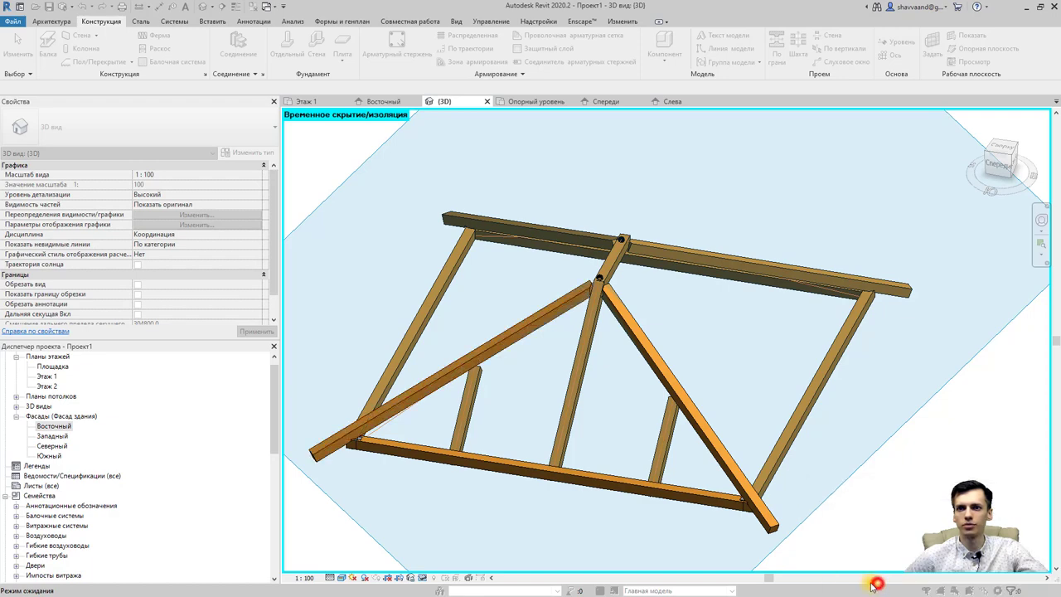
{"action": "left_click", "coordinate": [546, 349]}
{"action": "mouse_move", "coordinate": [506, 448]}
{"action": "middle_mouse_down", "text": "shift"}
{"action": "mouse_move", "coordinate": [540, 403]}
{"action": "mouse_move", "coordinate": [526, 320]}
{"action": "mouse_move", "coordinate": [414, 326]}
{"action": "mouse_move", "coordinate": [350, 372]}
{"action": "mouse_move", "coordinate": [445, 411]}
{"action": "middle_mouse_up", "text": "shift"}
{"action": "scroll", "coordinate": [445, 411], "scroll_direction": "up", "scroll_amount": 3}
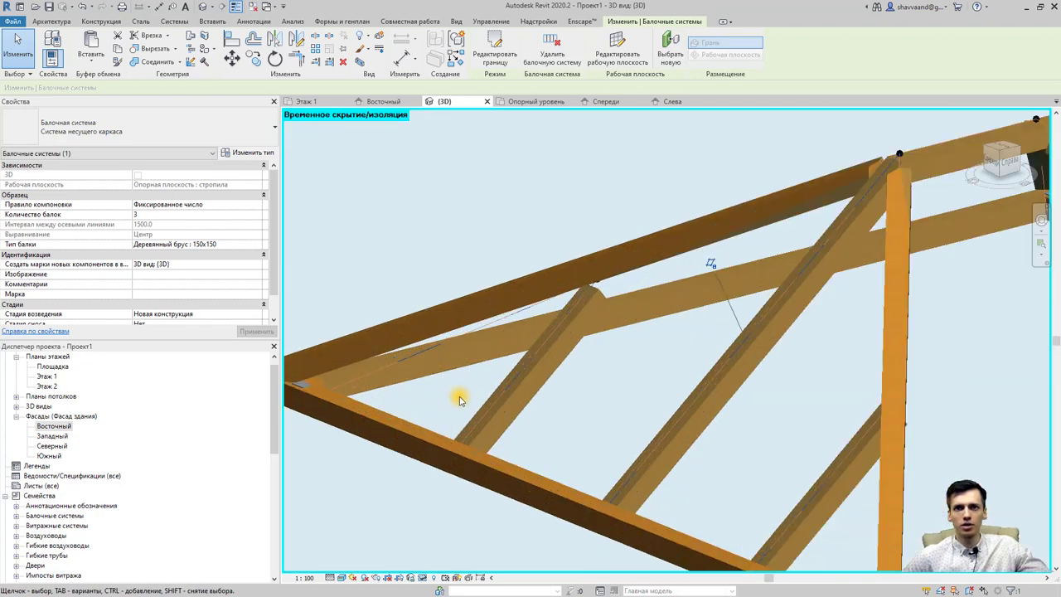
{"action": "key", "text": "Escape"}
Inspect the new 150x150 rafters, ending with the short left rafter selected
{"action": "left_click", "coordinate": [561, 367]}
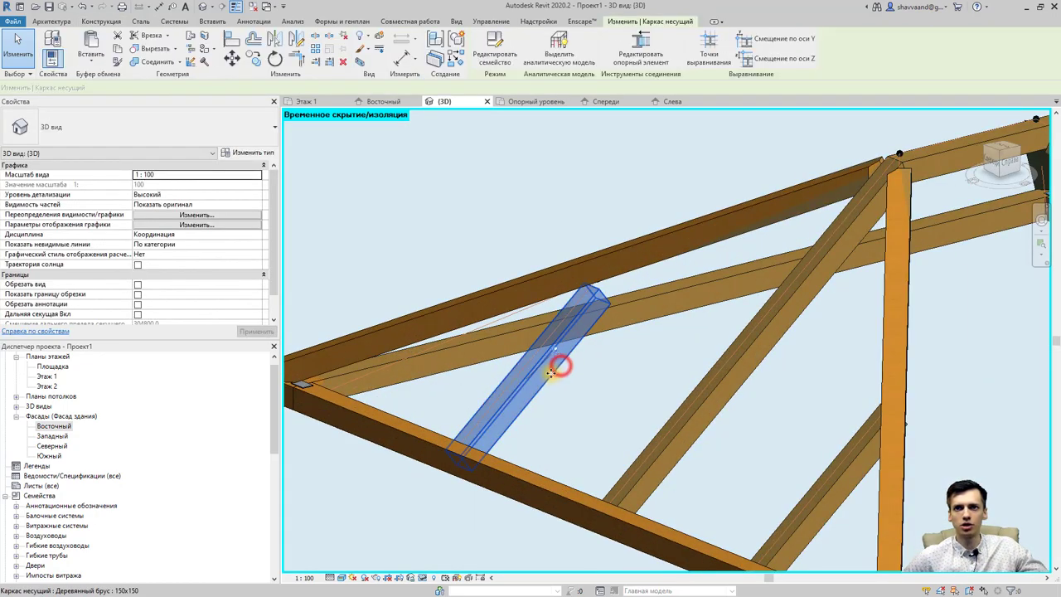
{"action": "scroll", "coordinate": [498, 384], "scroll_direction": "down", "scroll_amount": 4}
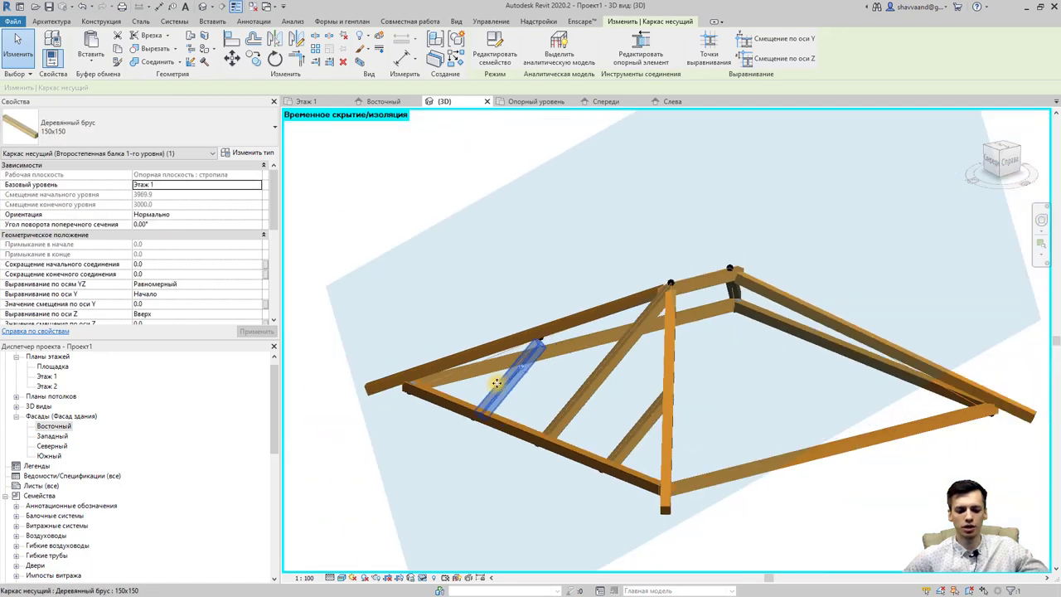
{"action": "mouse_move", "coordinate": [507, 406]}
{"action": "middle_mouse_down", "text": "shift"}
{"action": "mouse_move", "coordinate": [480, 410]}
{"action": "mouse_move", "coordinate": [695, 364]}
{"action": "mouse_move", "coordinate": [729, 393]}
{"action": "mouse_move", "coordinate": [514, 362]}
{"action": "middle_mouse_up", "text": "shift"}
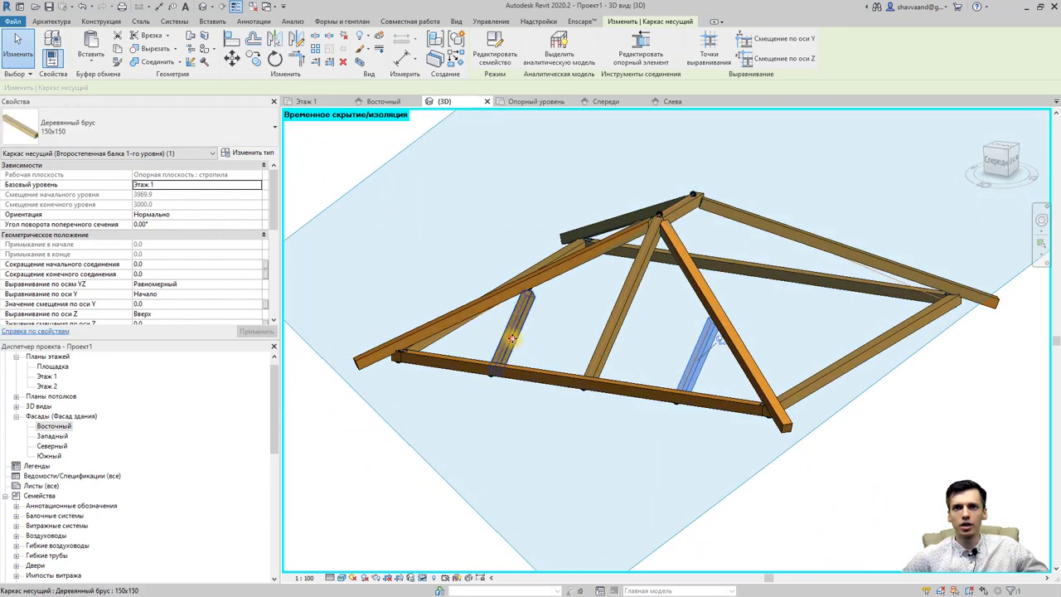
{"action": "left_click", "coordinate": [511, 337]}
{"action": "scroll", "coordinate": [533, 360], "scroll_direction": "up", "scroll_amount": 2}
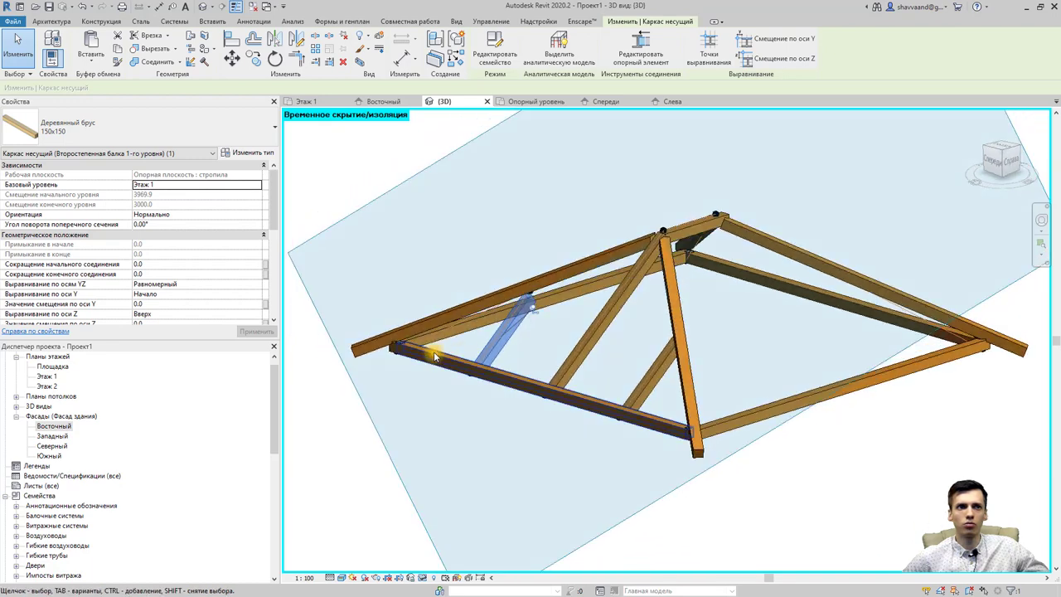
{"action": "scroll", "coordinate": [531, 348], "scroll_direction": "up", "scroll_amount": 2}
Set the short rafter's YZ justification to independent
{"action": "left_click", "coordinate": [260, 284]}
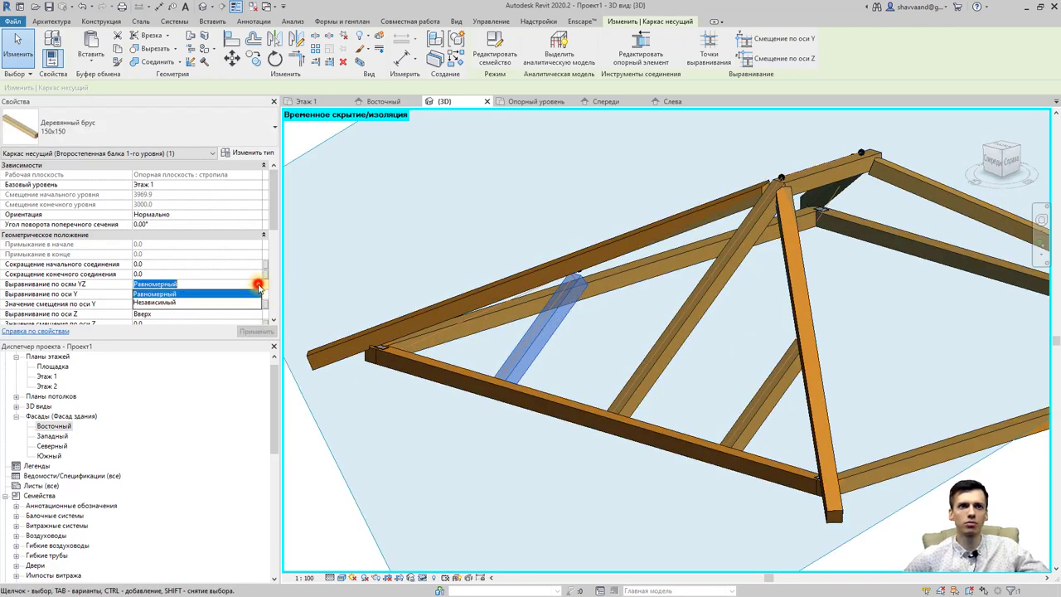
{"action": "left_click", "coordinate": [189, 304]}
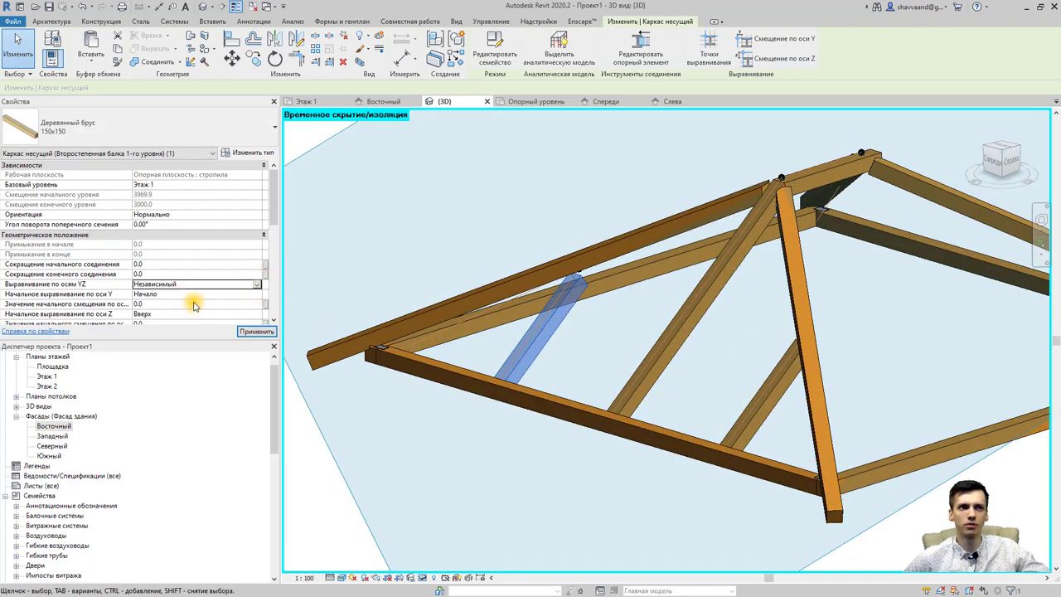
{"action": "scroll", "coordinate": [272, 211], "scroll_direction": "down", "scroll_amount": 5}
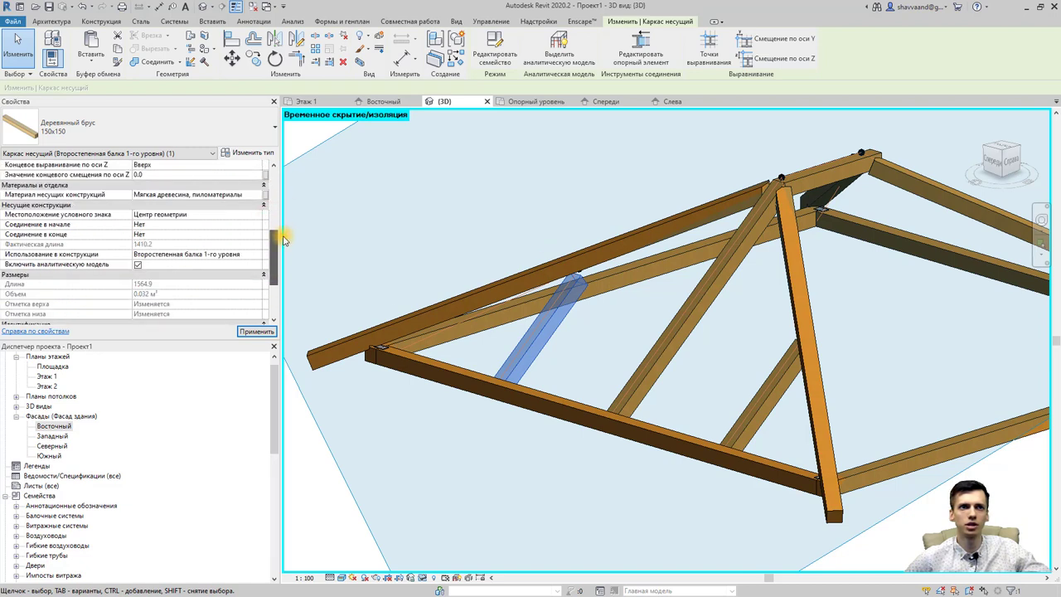
{"action": "scroll", "coordinate": [291, 209], "scroll_direction": "up", "scroll_amount": 2}
{"action": "scroll", "coordinate": [292, 202], "scroll_direction": "up", "scroll_amount": 3}
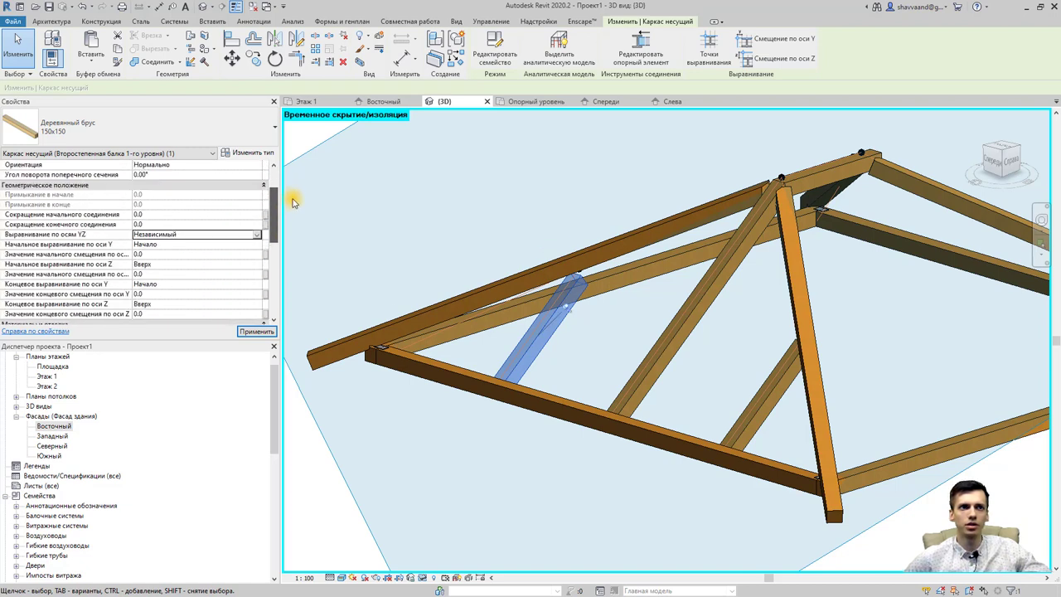
Set both the start and end Z alignment of the short rafter to Вниз
{"action": "left_click", "coordinate": [259, 266]}
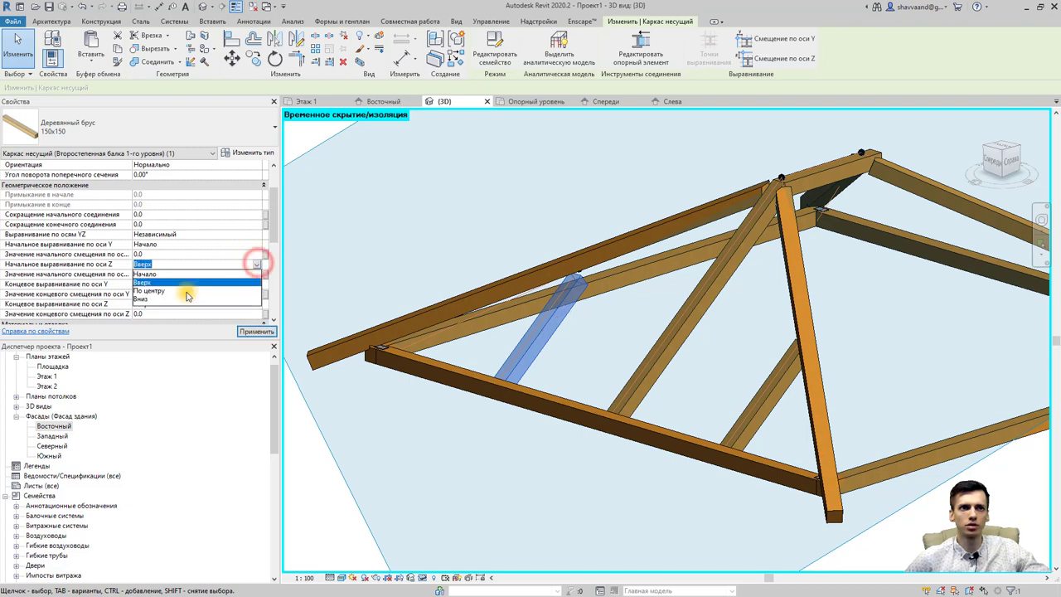
{"action": "left_click", "coordinate": [154, 300]}
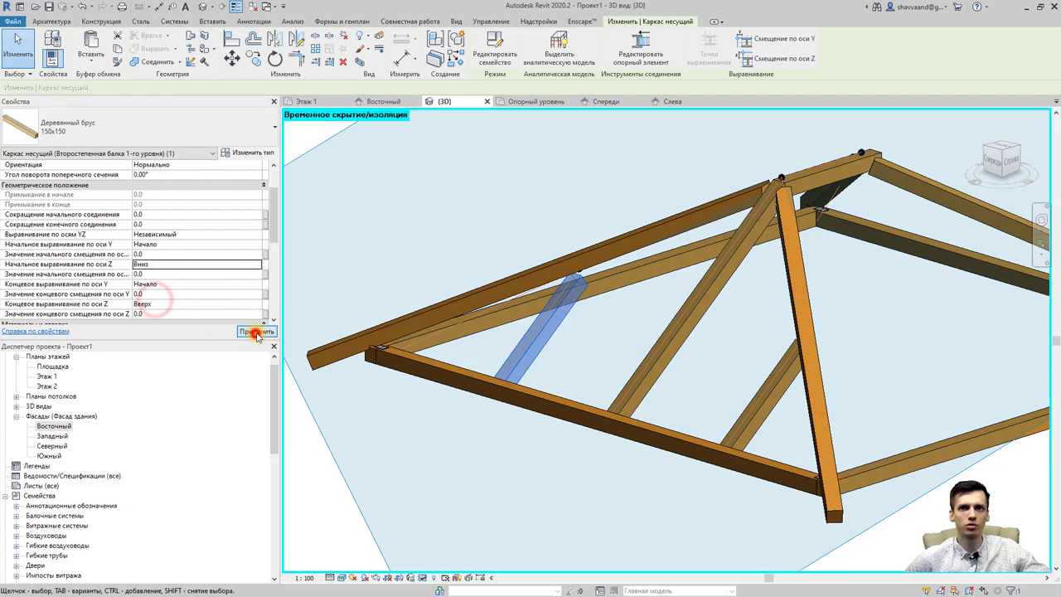
{"action": "left_click", "coordinate": [256, 331]}
{"action": "scroll", "coordinate": [229, 282], "scroll_direction": "down", "scroll_amount": 1}
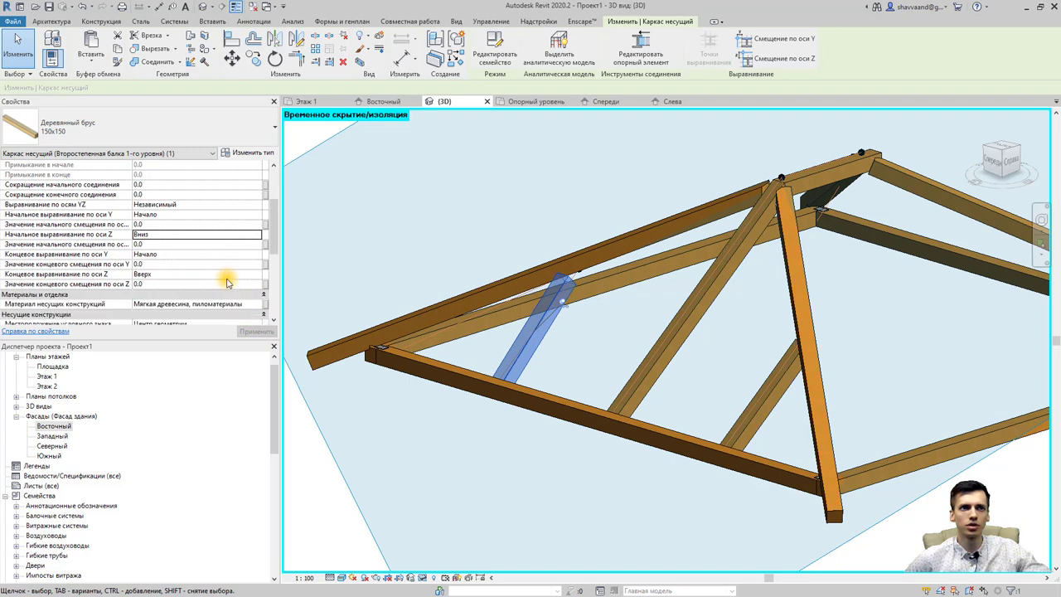
{"action": "left_click", "coordinate": [257, 278]}
{"action": "left_click", "coordinate": [258, 274]}
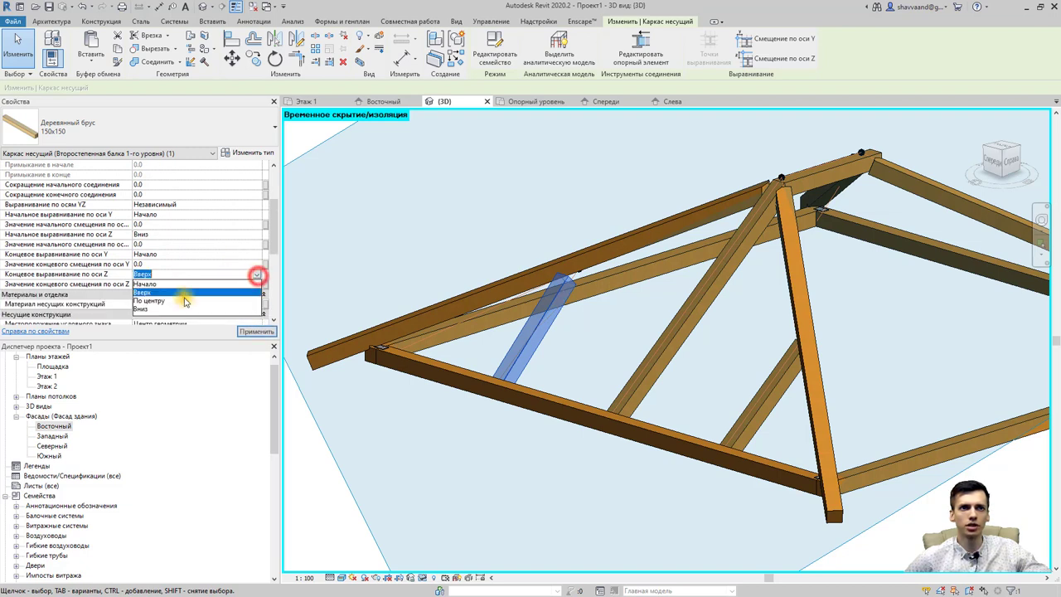
{"action": "left_click", "coordinate": [151, 307]}
{"action": "left_click", "coordinate": [242, 331]}
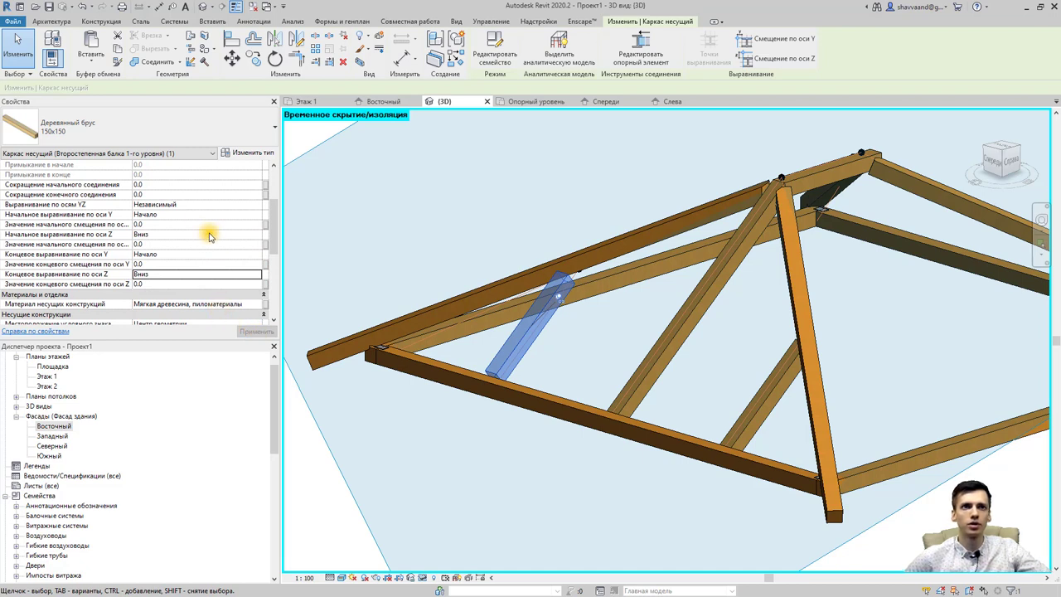
{"action": "scroll", "coordinate": [209, 236], "scroll_direction": "up", "scroll_amount": 1}
{"action": "scroll", "coordinate": [204, 239], "scroll_direction": "up", "scroll_amount": 2}
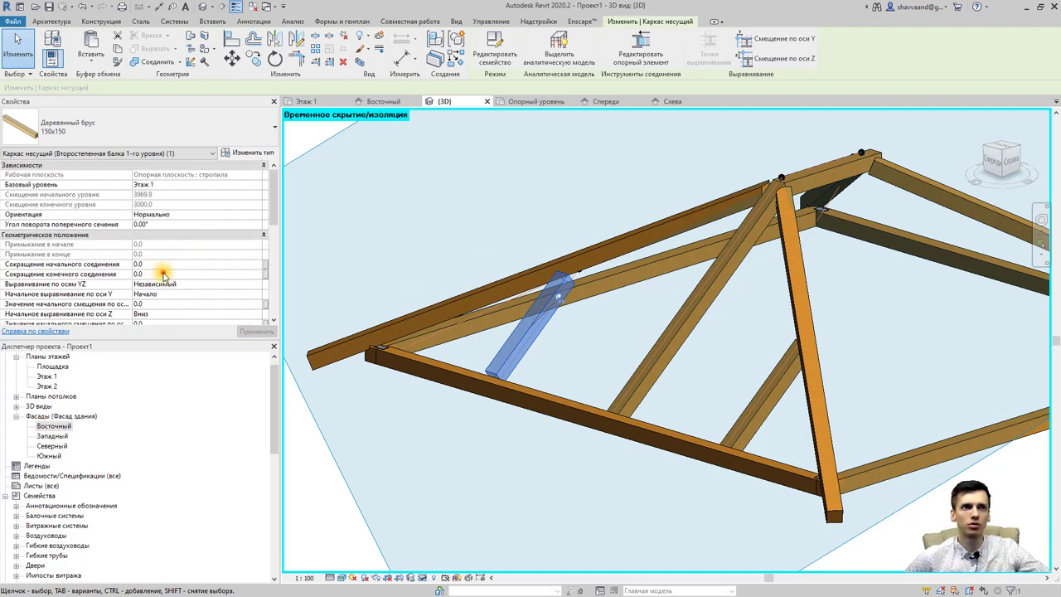
Commit the -500.0 end cutback on the short 150x150 beam and orbit to check its end
{"action": "type", "text": "50"}
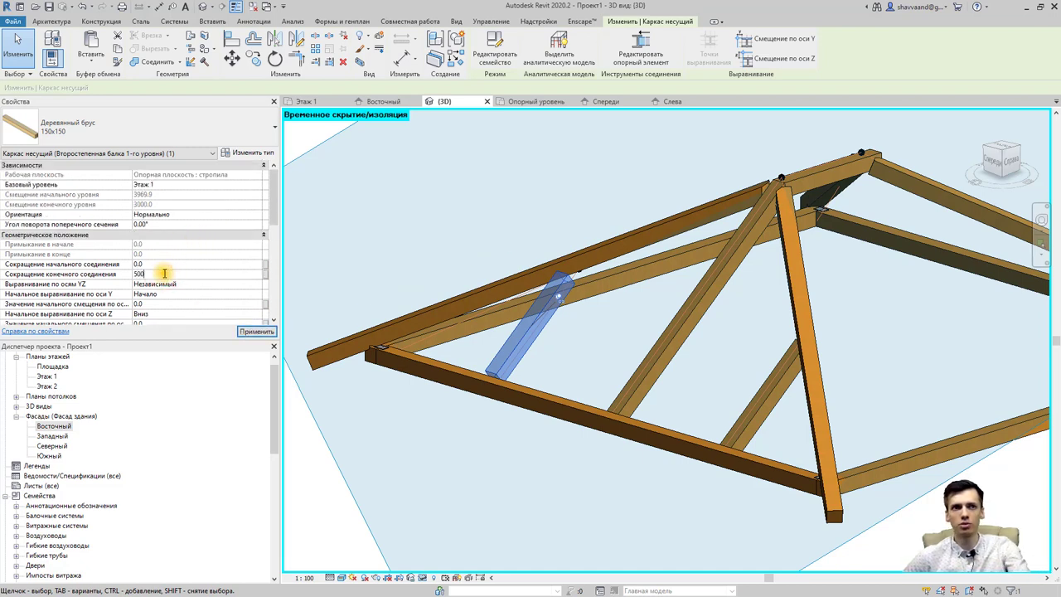
{"action": "key", "text": "Return"}
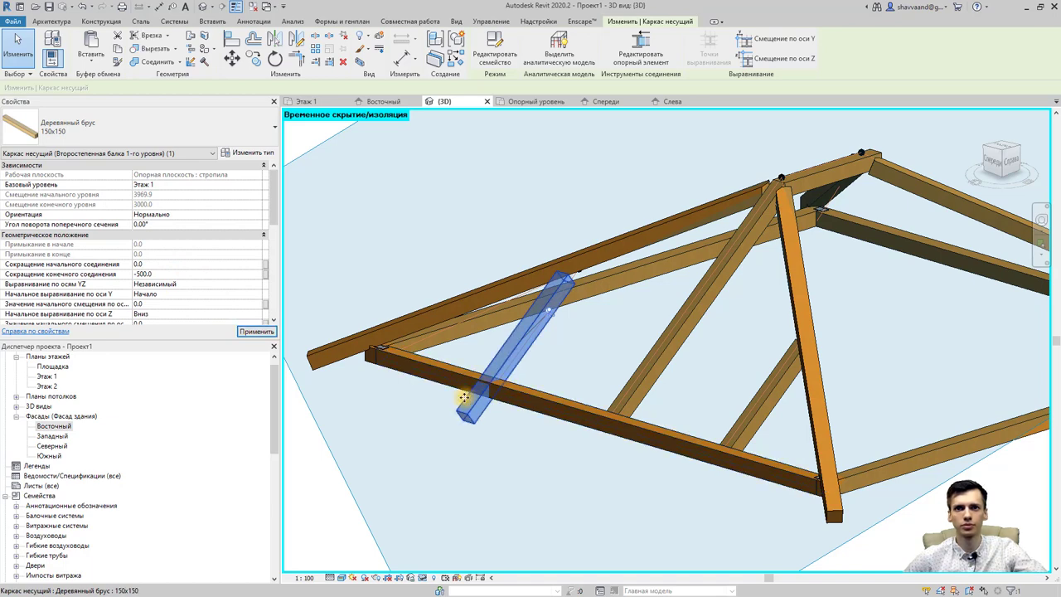
{"action": "middle_click_drag", "start_coordinate": [468, 404], "coordinate": [407, 415], "text": "shift"}
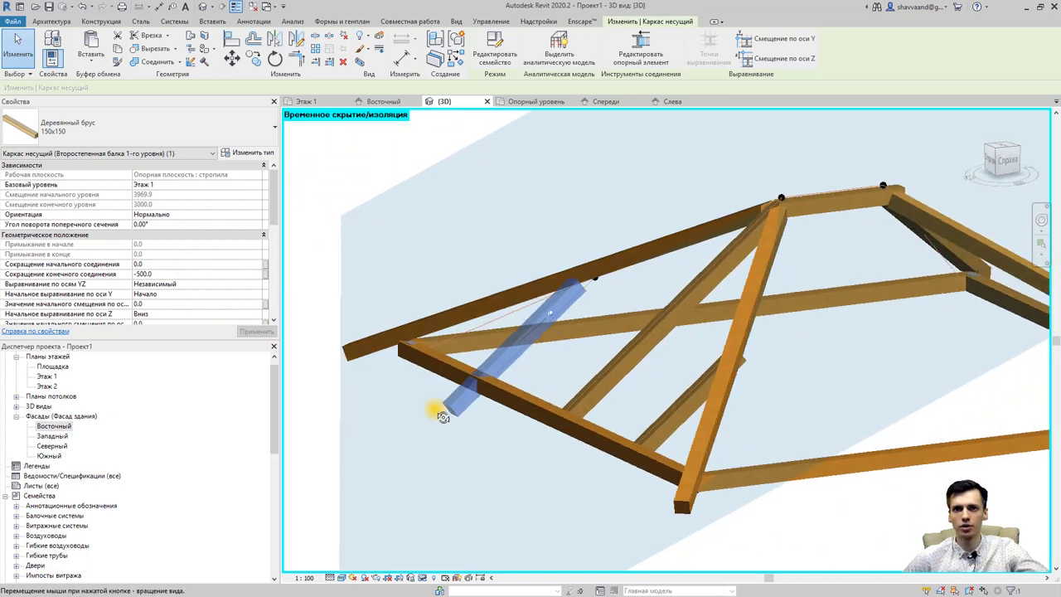
{"action": "scroll", "coordinate": [462, 394], "scroll_direction": "up", "scroll_amount": 3}
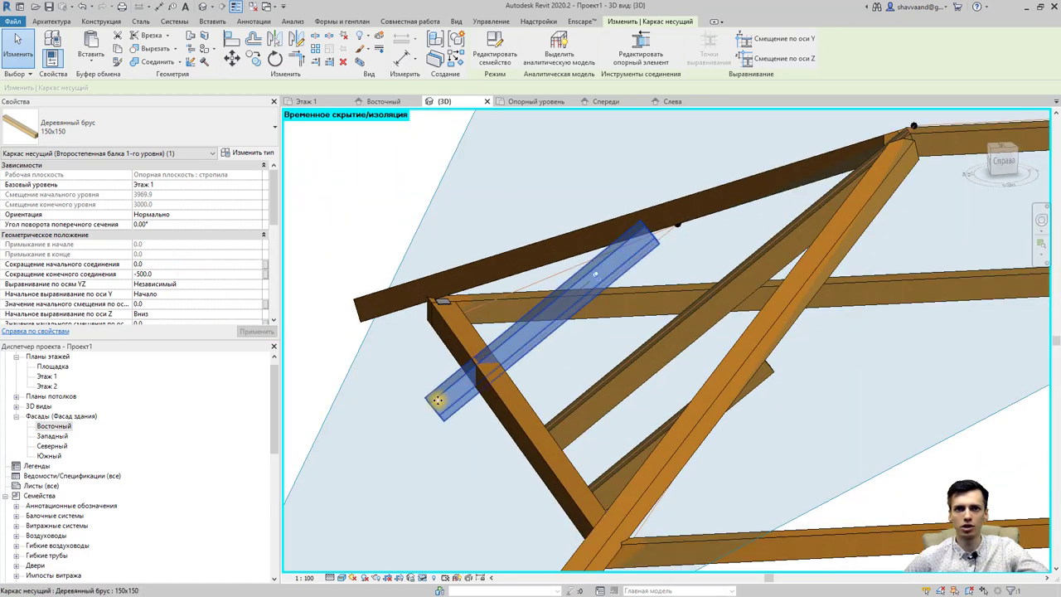
{"action": "middle_click_drag", "start_coordinate": [436, 402], "coordinate": [426, 354], "text": "shift"}
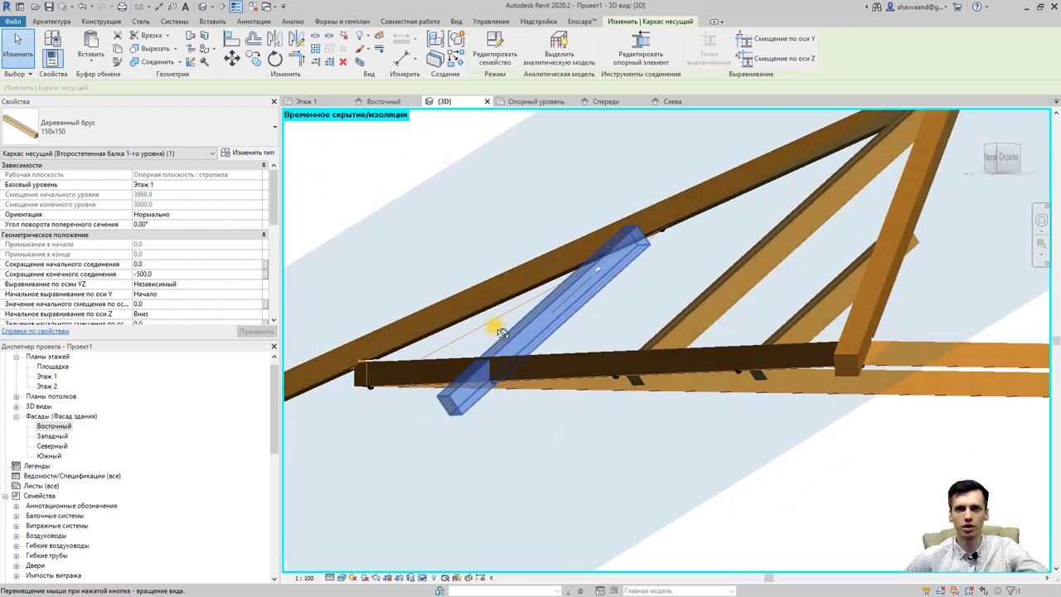
{"action": "scroll", "coordinate": [209, 284], "scroll_direction": "down", "scroll_amount": 3}
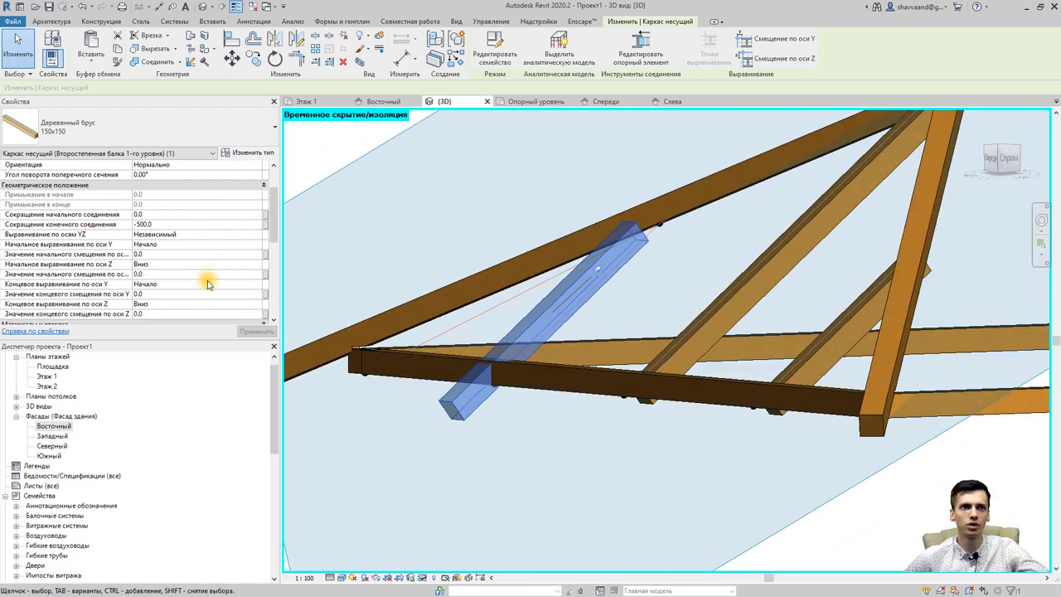
{"action": "scroll", "coordinate": [166, 303], "scroll_direction": "down", "scroll_amount": 1}
{"action": "type", "text": "150"}
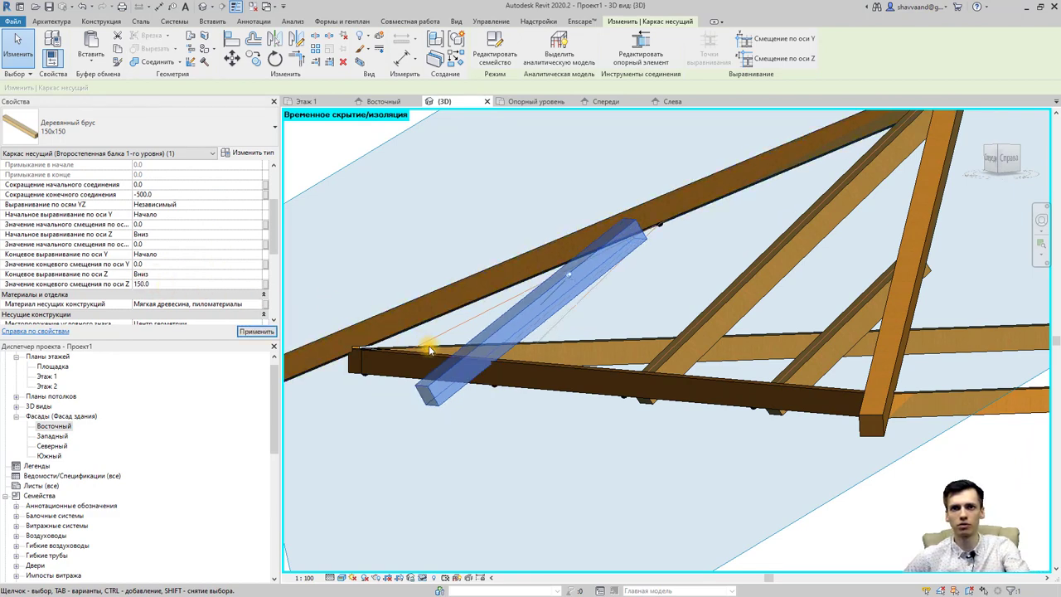
{"action": "mouse_move", "coordinate": [369, 357]}
{"action": "middle_mouse_down", "text": "shift"}
{"action": "mouse_move", "coordinate": [665, 480]}
{"action": "mouse_move", "coordinate": [646, 472]}
{"action": "middle_mouse_up", "text": "shift"}
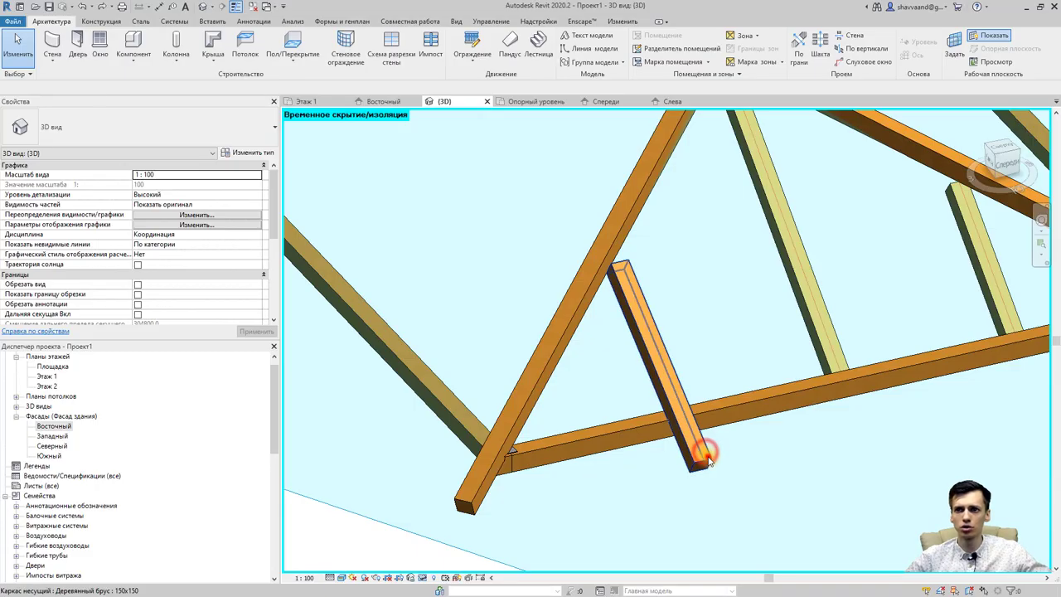
Select the short beam at the lower purlin and orbit in to inspect it
{"action": "left_click", "coordinate": [707, 461]}
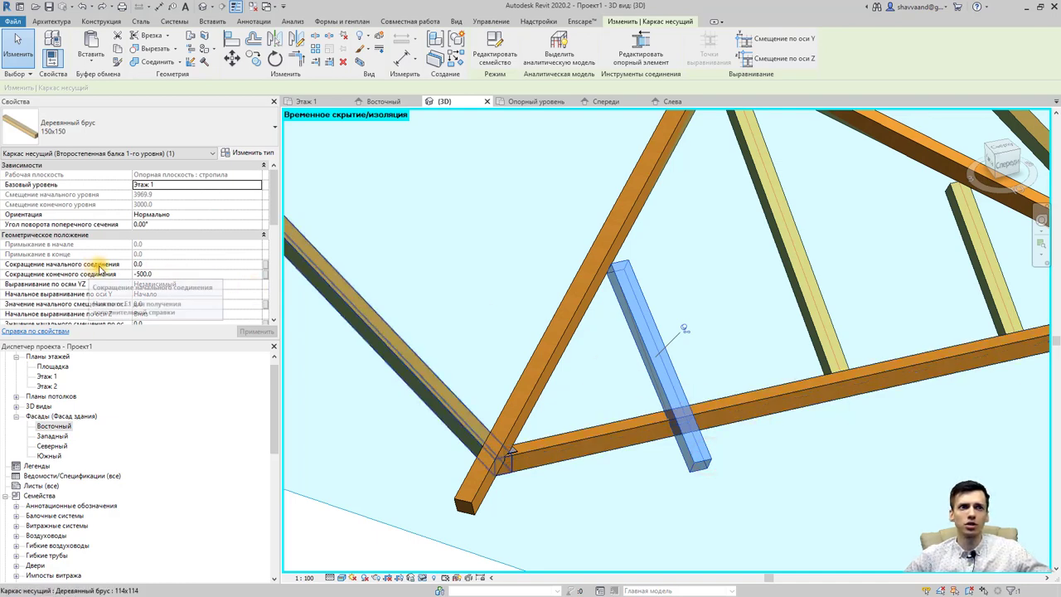
{"action": "mouse_move", "coordinate": [515, 321]}
{"action": "middle_mouse_down", "text": "shift"}
{"action": "mouse_move", "coordinate": [552, 346]}
{"action": "mouse_move", "coordinate": [734, 299]}
{"action": "mouse_move", "coordinate": [668, 241]}
{"action": "mouse_move", "coordinate": [689, 298]}
{"action": "middle_mouse_up", "text": "shift"}
{"action": "scroll", "coordinate": [734, 298], "scroll_direction": "up", "scroll_amount": 3}
{"action": "scroll", "coordinate": [703, 265], "scroll_direction": "up", "scroll_amount": 2}
{"action": "scroll", "coordinate": [692, 352], "scroll_direction": "down", "scroll_amount": 5}
{"action": "mouse_move", "coordinate": [693, 352]}
{"action": "middle_mouse_down", "text": "shift"}
{"action": "mouse_move", "coordinate": [781, 350]}
{"action": "mouse_move", "coordinate": [741, 351]}
{"action": "middle_mouse_up", "text": "shift"}
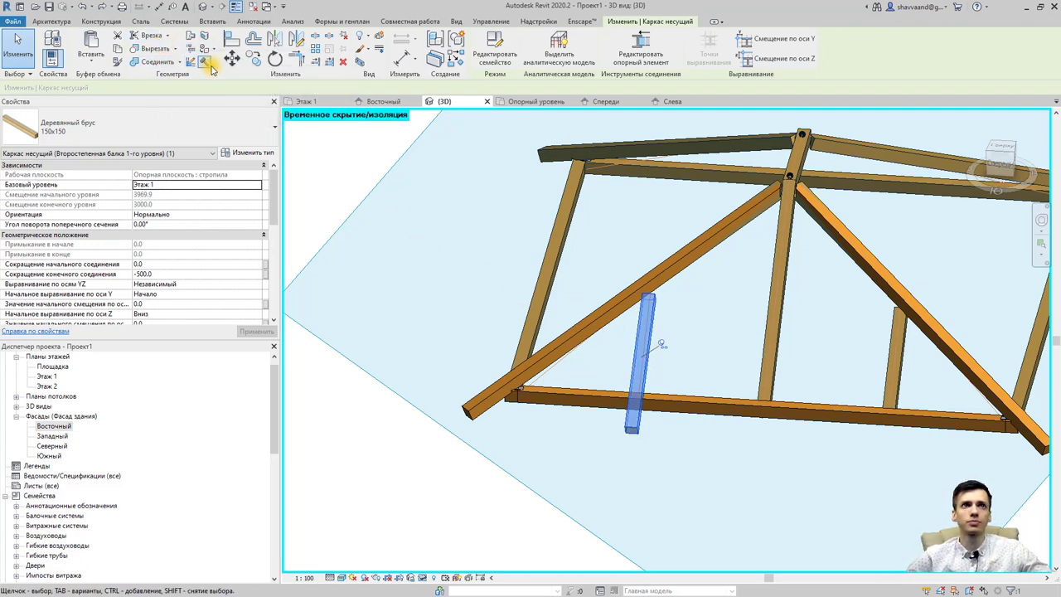
Match the middle and right short beams to the extended 150x150 beam's type
{"action": "left_click", "coordinate": [118, 63]}
{"action": "left_click", "coordinate": [649, 339]}
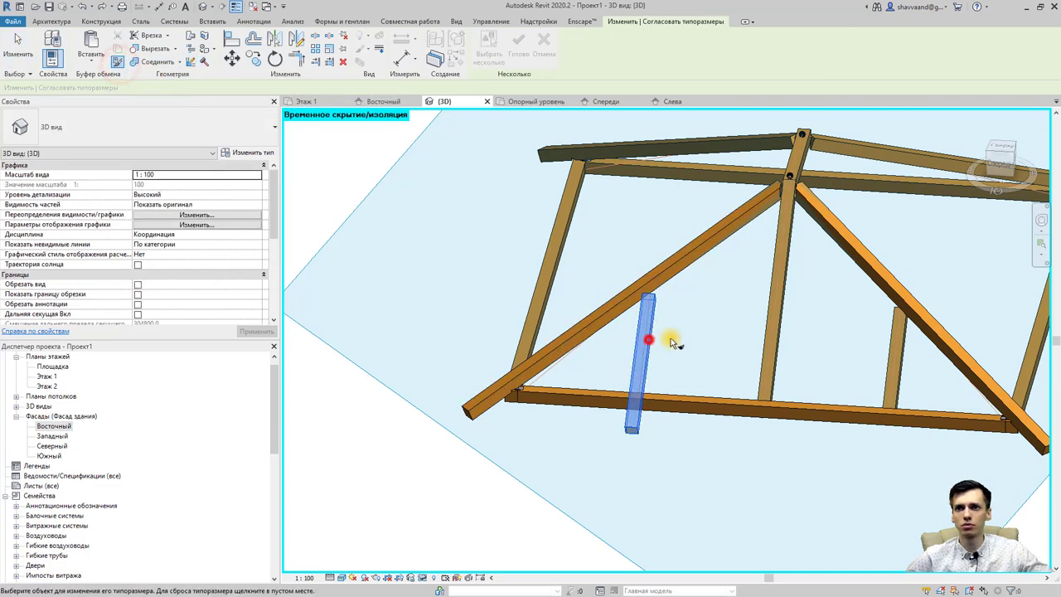
{"action": "left_click", "coordinate": [769, 335]}
{"action": "left_click", "coordinate": [889, 363]}
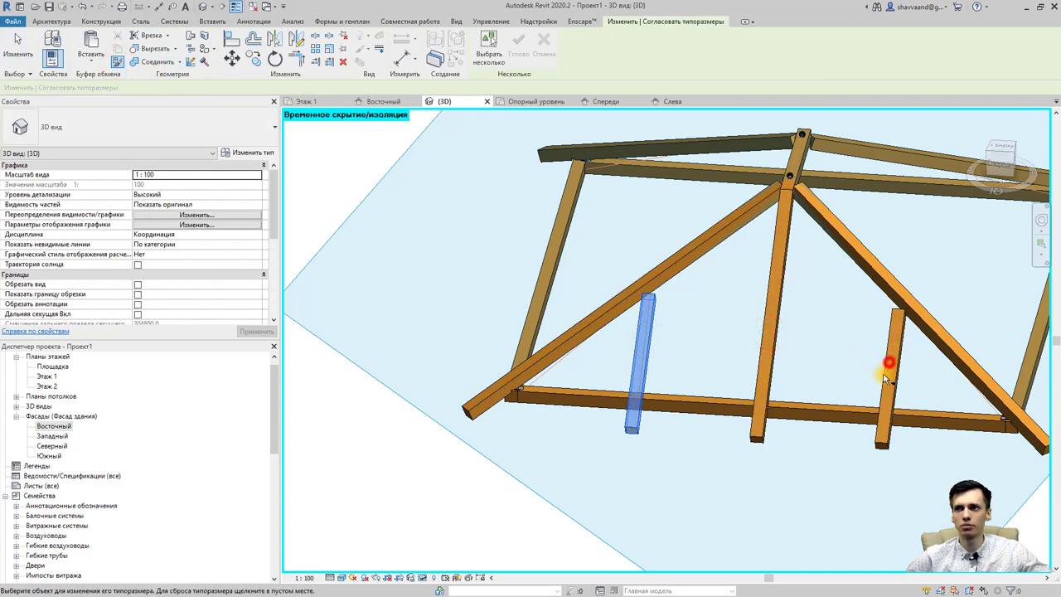
{"action": "key", "text": "Escape"}
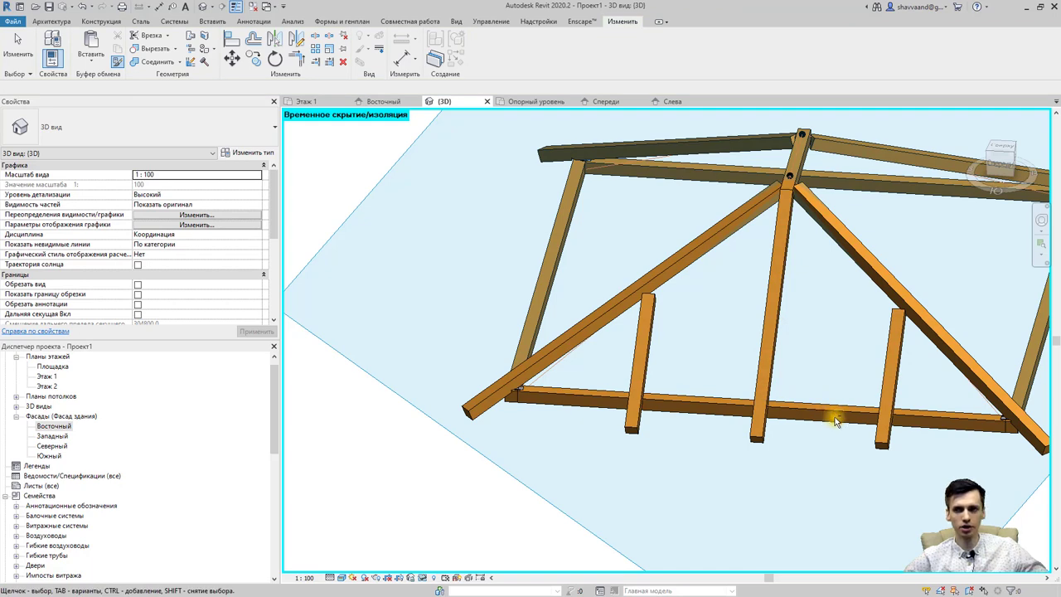
{"action": "mouse_move", "coordinate": [835, 417]}
{"action": "middle_mouse_down", "text": "shift"}
{"action": "mouse_move", "coordinate": [698, 403]}
{"action": "mouse_move", "coordinate": [639, 302]}
{"action": "mouse_move", "coordinate": [632, 339]}
{"action": "mouse_move", "coordinate": [748, 337]}
{"action": "mouse_move", "coordinate": [985, 267]}
{"action": "middle_mouse_up", "text": "shift"}
Swing the 3D view side-on and zoom in around a rafter end
{"action": "left_click", "coordinate": [1014, 164]}
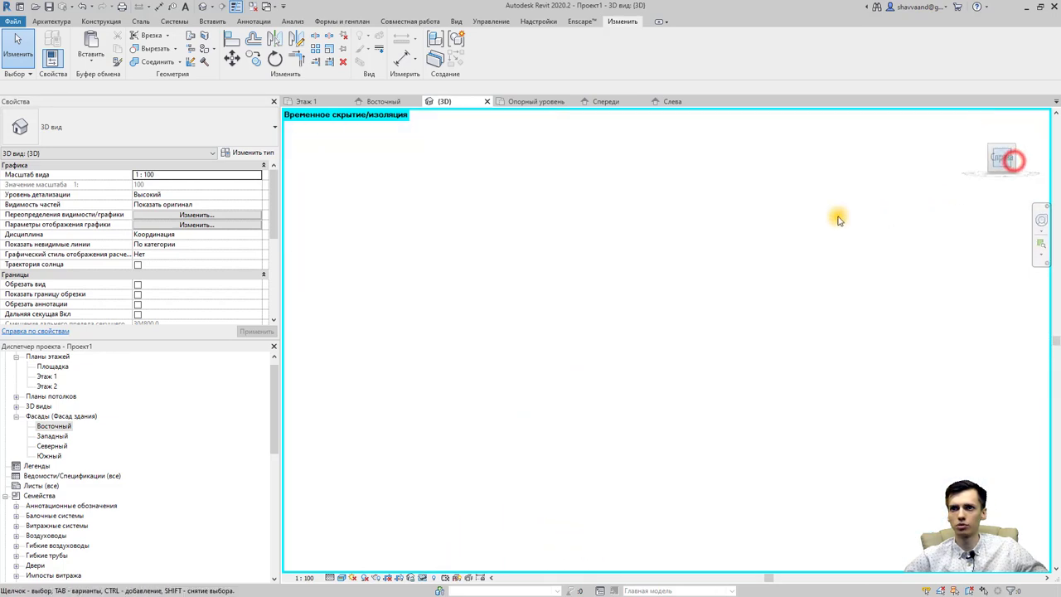
{"action": "scroll", "coordinate": [604, 403], "scroll_direction": "up", "scroll_amount": 3}
{"action": "scroll", "coordinate": [585, 443], "scroll_direction": "up", "scroll_amount": 5}
{"action": "scroll", "coordinate": [585, 444], "scroll_direction": "up", "scroll_amount": 2}
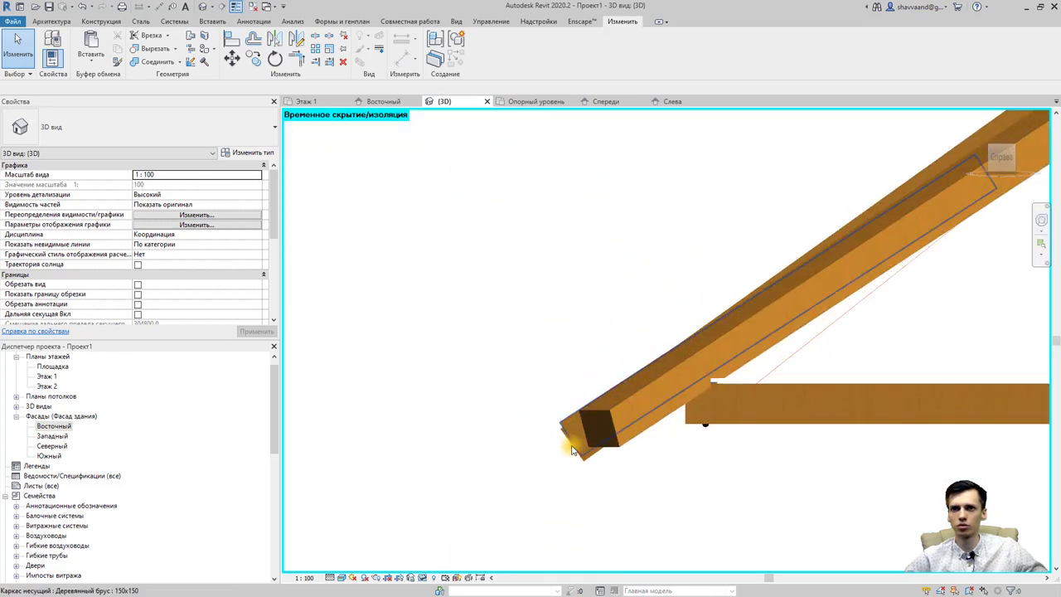
{"action": "mouse_move", "coordinate": [575, 447]}
{"action": "middle_mouse_down", "text": "shift"}
{"action": "mouse_move", "coordinate": [571, 438]}
{"action": "mouse_move", "coordinate": [656, 368]}
{"action": "mouse_move", "coordinate": [539, 487]}
{"action": "mouse_move", "coordinate": [520, 485]}
{"action": "middle_mouse_up", "text": "shift"}
Zoom out over the whole rafter frame, then open the Восточный (East) elevation
{"action": "scroll", "coordinate": [572, 437], "scroll_direction": "down", "scroll_amount": 5}
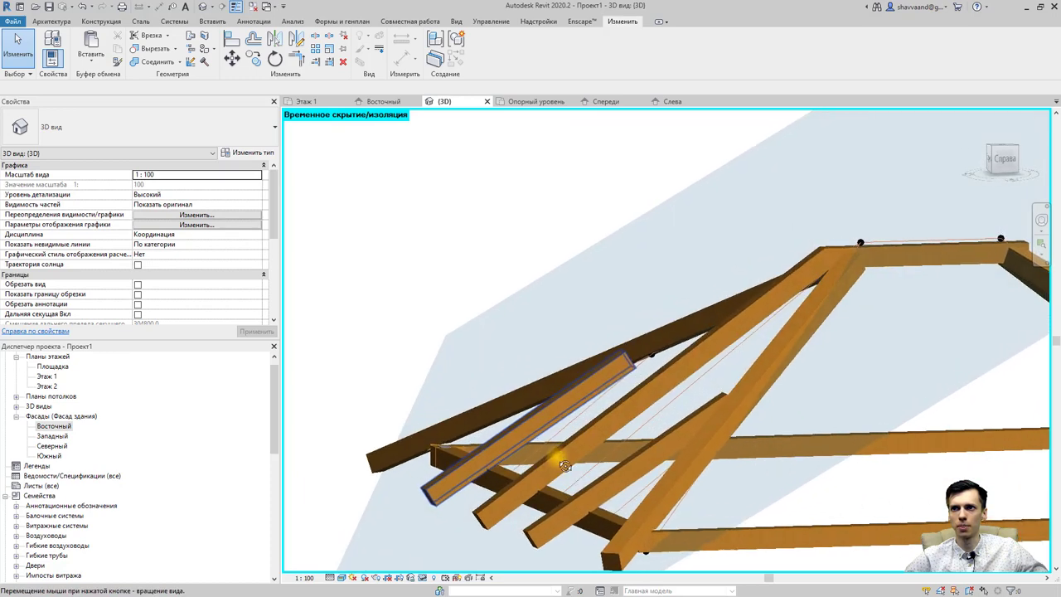
{"action": "scroll", "coordinate": [521, 485], "scroll_direction": "down", "scroll_amount": 3}
{"action": "scroll", "coordinate": [506, 456], "scroll_direction": "down", "scroll_amount": 2}
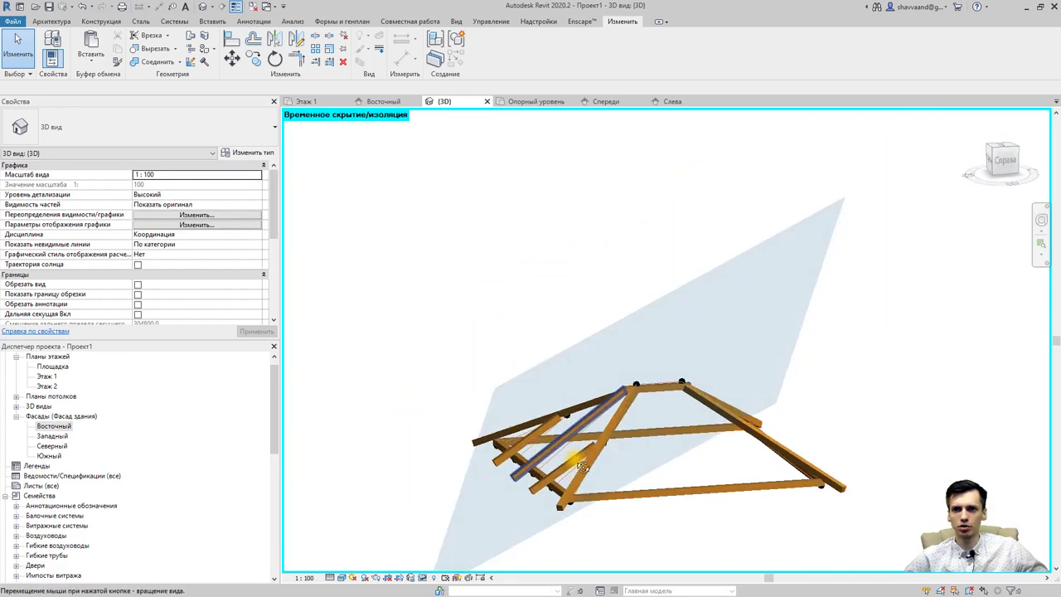
{"action": "middle_click_drag", "start_coordinate": [498, 431], "coordinate": [471, 375], "text": "shift"}
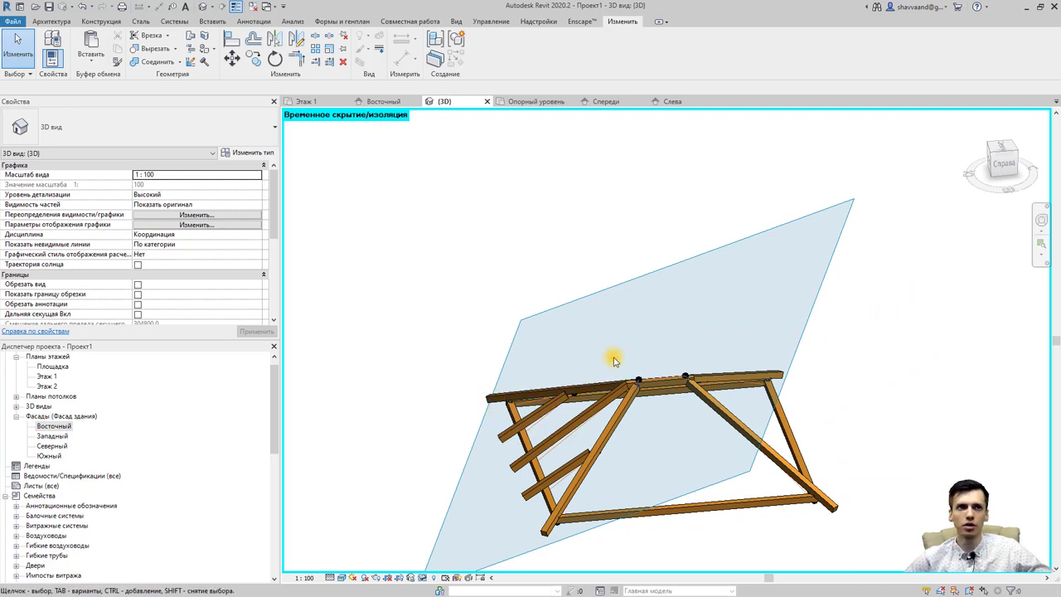
{"action": "double_click", "coordinate": [48, 426]}
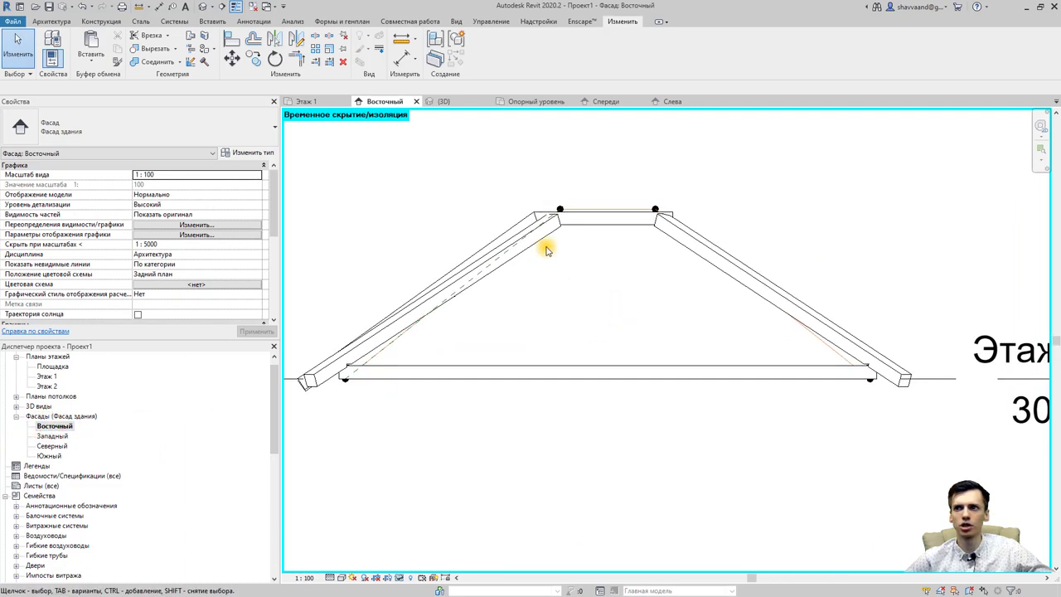
Draw reference planes along the right and left sloping rafters, then return to {3D}
{"action": "left_click", "coordinate": [51, 20]}
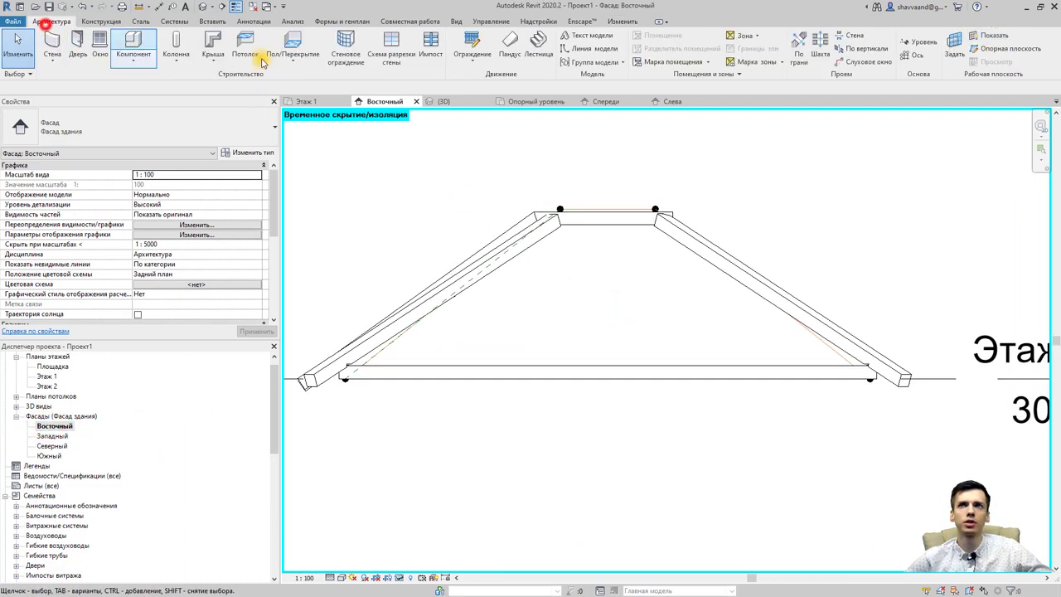
{"action": "left_click", "coordinate": [991, 48]}
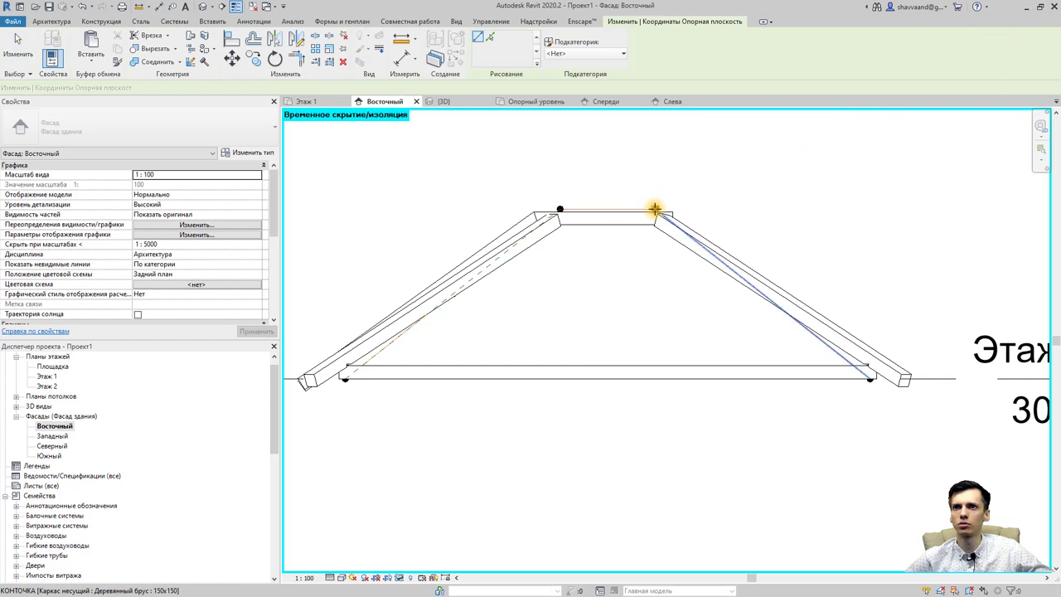
{"action": "left_click", "coordinate": [655, 209]}
{"action": "left_click", "coordinate": [872, 379]}
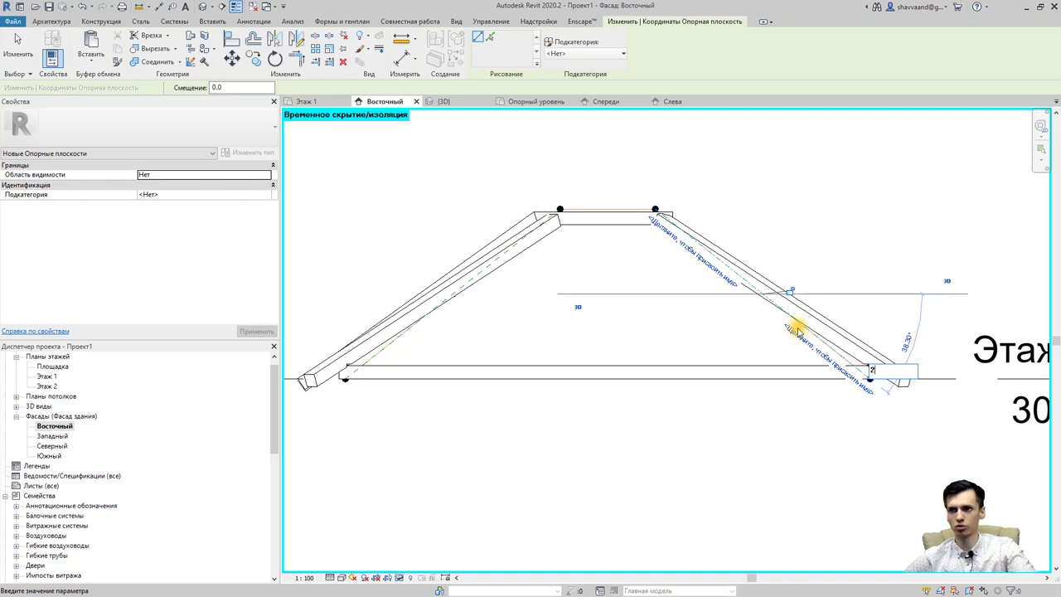
{"action": "left_click", "coordinate": [436, 311]}
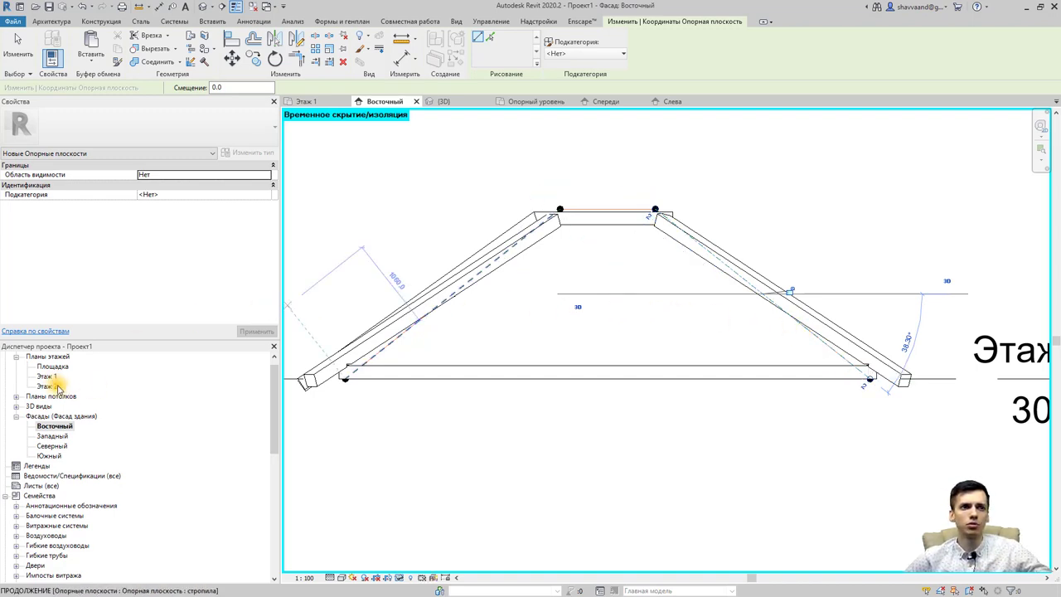
{"action": "scroll", "coordinate": [58, 388], "scroll_direction": "up", "scroll_amount": 1}
{"action": "left_click", "coordinate": [203, 8]}
Set Опорная плоскость : 2 as the active work plane
{"action": "scroll", "coordinate": [539, 268], "scroll_direction": "down", "scroll_amount": 3}
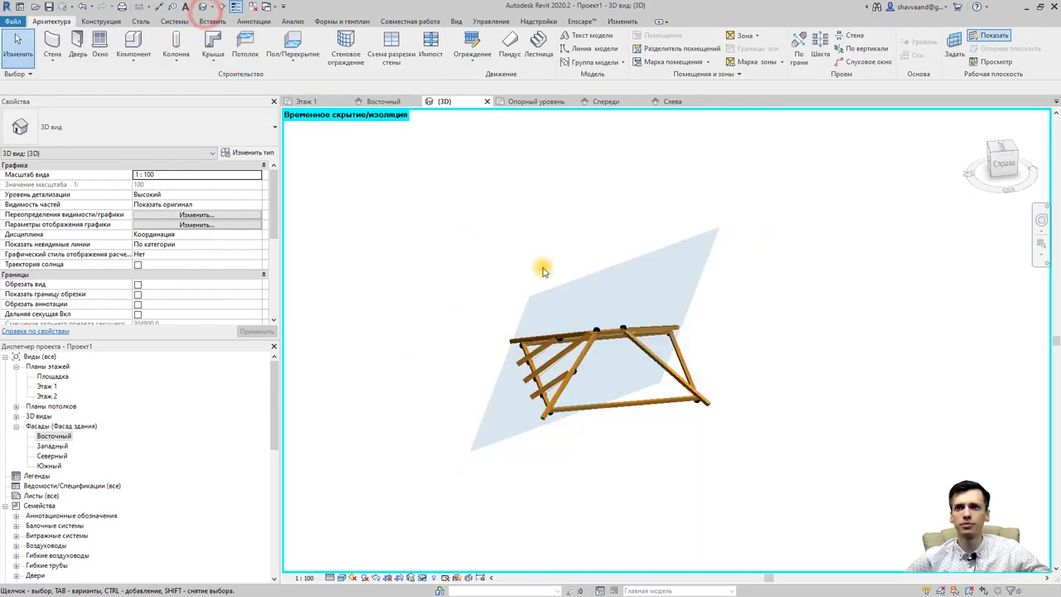
{"action": "left_click", "coordinate": [954, 54]}
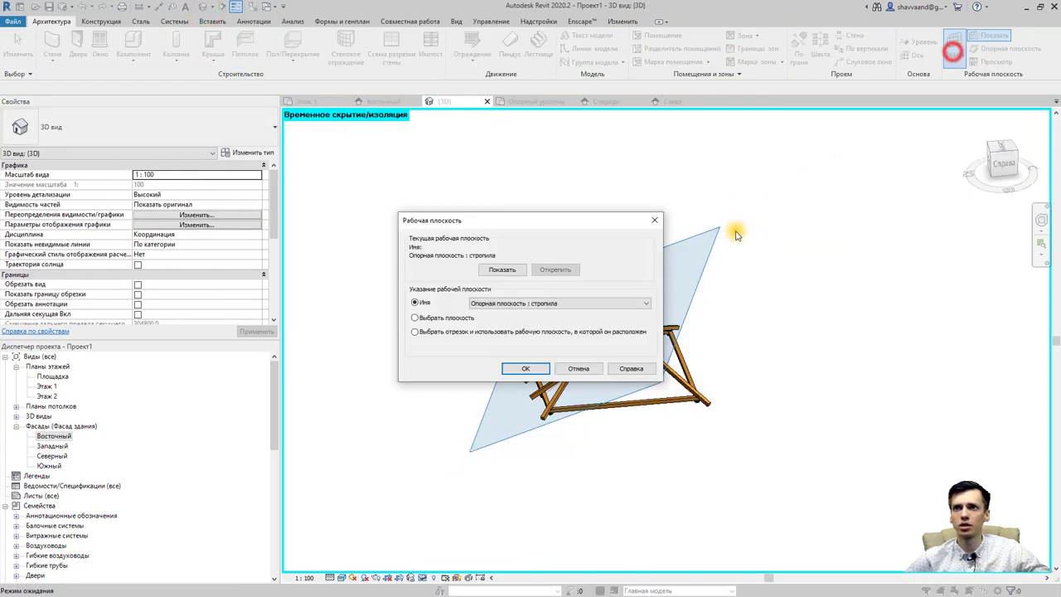
{"action": "left_click", "coordinate": [497, 302]}
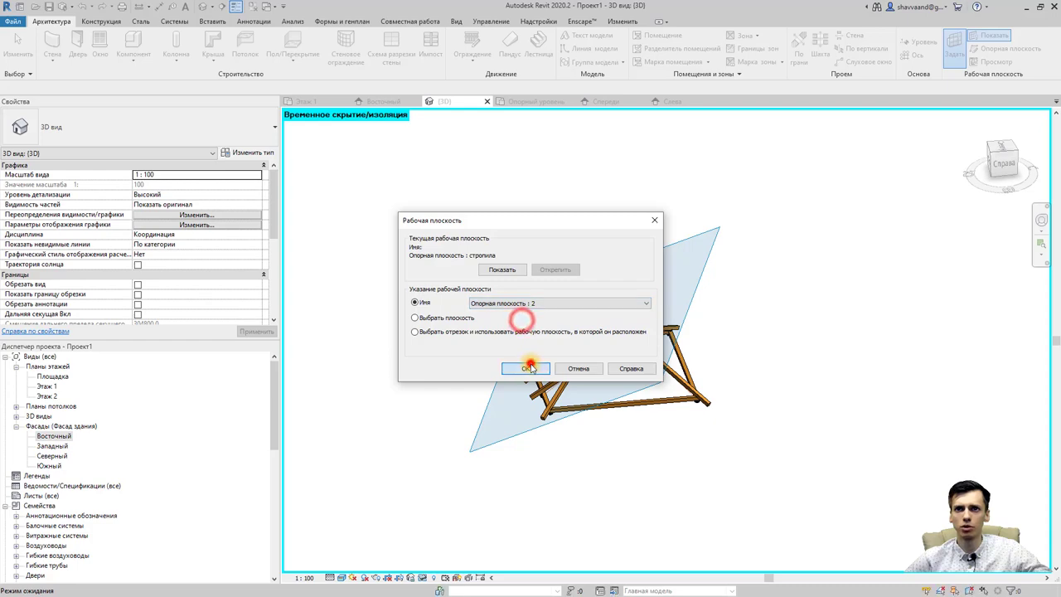
{"action": "left_click", "coordinate": [531, 367]}
Orbit and view from above to check the 2000.0-interval work plane grid over the roof
{"action": "mouse_move", "coordinate": [645, 364]}
{"action": "middle_mouse_down", "text": "shift"}
{"action": "mouse_move", "coordinate": [625, 382]}
{"action": "mouse_move", "coordinate": [592, 312]}
{"action": "mouse_move", "coordinate": [604, 277]}
{"action": "mouse_move", "coordinate": [621, 268]}
{"action": "mouse_move", "coordinate": [632, 298]}
{"action": "mouse_move", "coordinate": [599, 359]}
{"action": "mouse_move", "coordinate": [627, 426]}
{"action": "mouse_move", "coordinate": [563, 361]}
{"action": "middle_mouse_up", "text": "shift"}
{"action": "scroll", "coordinate": [562, 361], "scroll_direction": "up", "scroll_amount": 2}
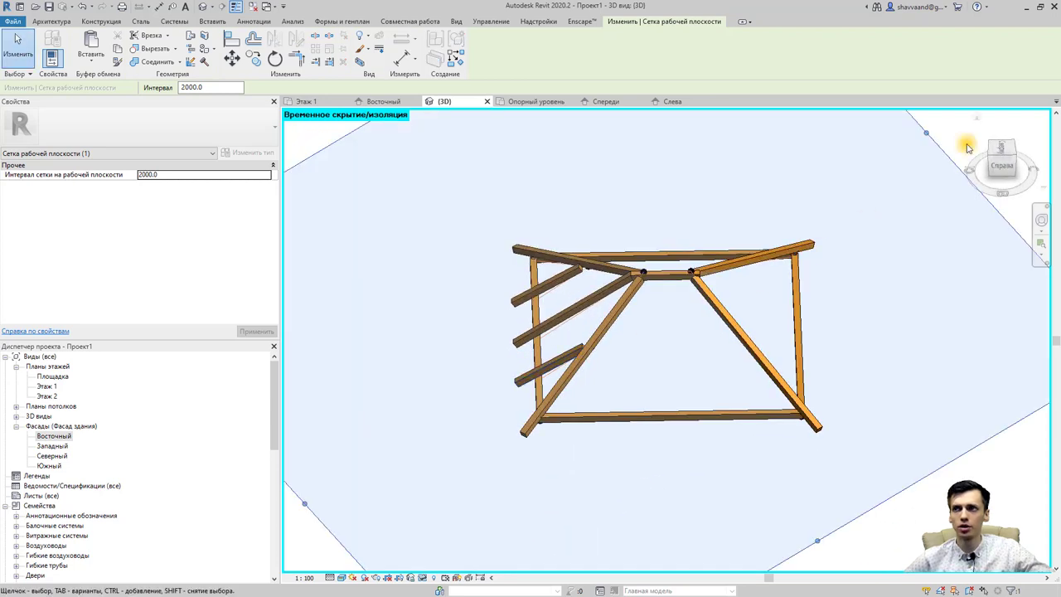
{"action": "left_click", "coordinate": [1000, 149]}
{"action": "scroll", "coordinate": [695, 349], "scroll_direction": "up", "scroll_amount": 3}
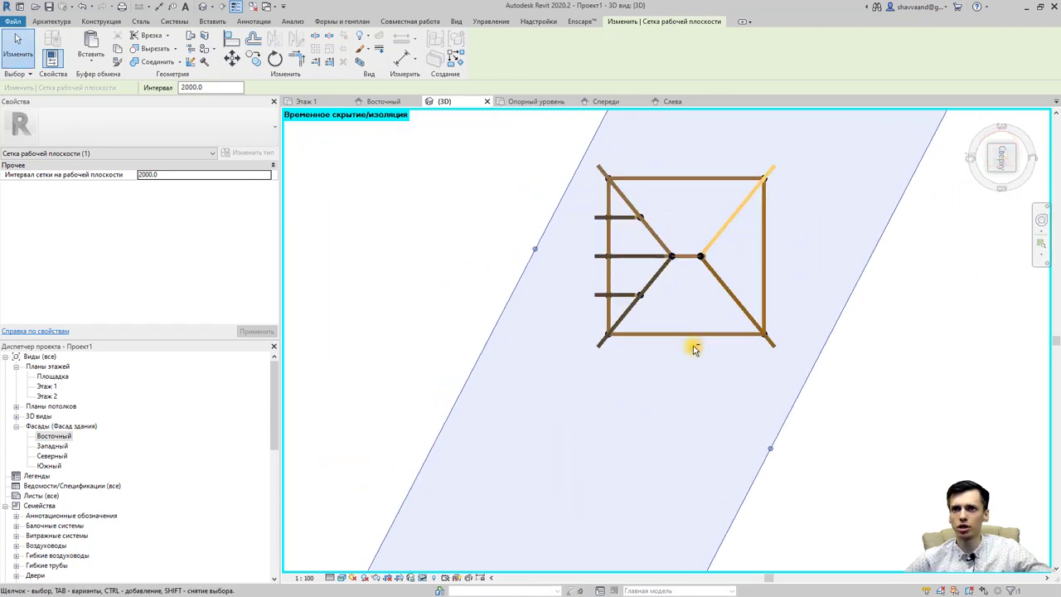
{"action": "mouse_move", "coordinate": [694, 349]}
{"action": "middle_mouse_down", "text": "shift"}
{"action": "mouse_move", "coordinate": [647, 244]}
{"action": "mouse_move", "coordinate": [625, 265]}
{"action": "mouse_move", "coordinate": [644, 339]}
{"action": "mouse_move", "coordinate": [700, 452]}
{"action": "mouse_move", "coordinate": [680, 495]}
{"action": "mouse_move", "coordinate": [701, 495]}
{"action": "mouse_move", "coordinate": [749, 374]}
{"action": "mouse_move", "coordinate": [727, 374]}
{"action": "mouse_move", "coordinate": [715, 407]}
{"action": "mouse_move", "coordinate": [655, 373]}
{"action": "middle_mouse_up", "text": "shift"}
{"action": "scroll", "coordinate": [700, 453], "scroll_direction": "up", "scroll_amount": 2}
{"action": "scroll", "coordinate": [701, 488], "scroll_direction": "up", "scroll_amount": 2}
{"action": "scroll", "coordinate": [715, 407], "scroll_direction": "down", "scroll_amount": 3}
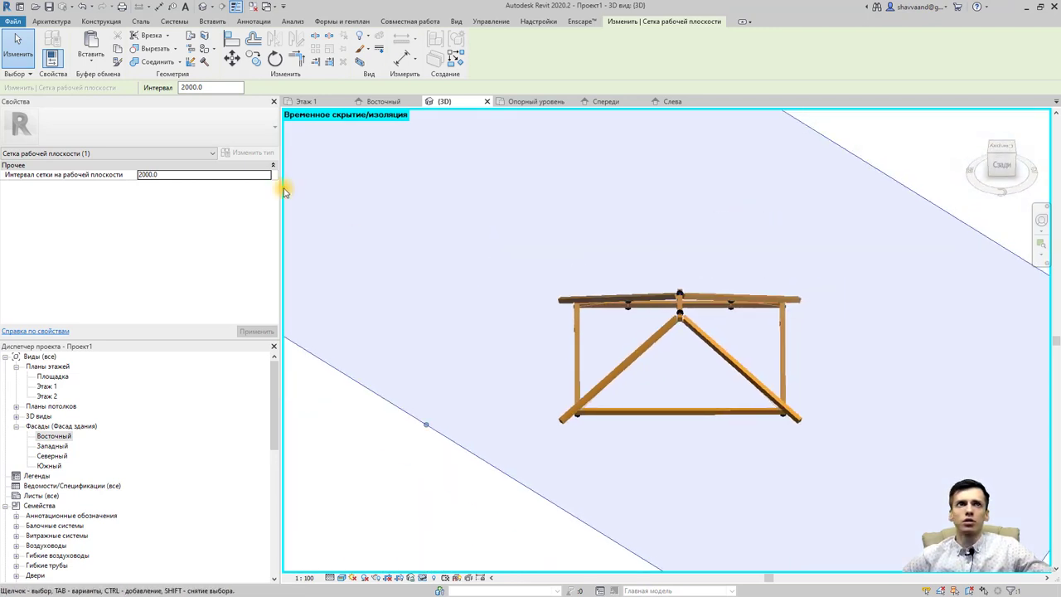
Start a beam system using both truss rafters and the bottom beam as supports
{"action": "left_click", "coordinate": [88, 19]}
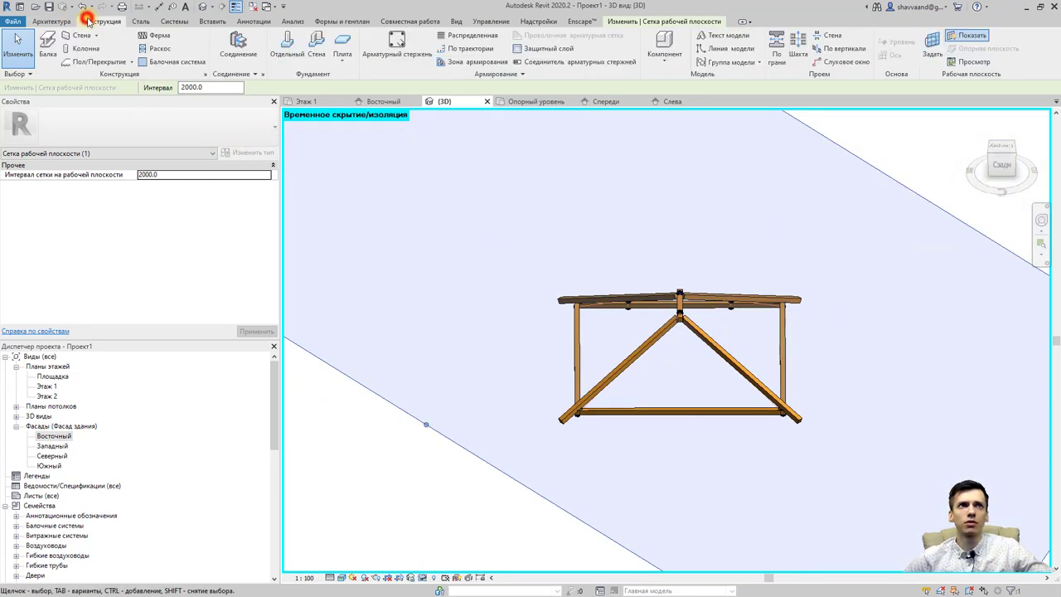
{"action": "left_click", "coordinate": [165, 63]}
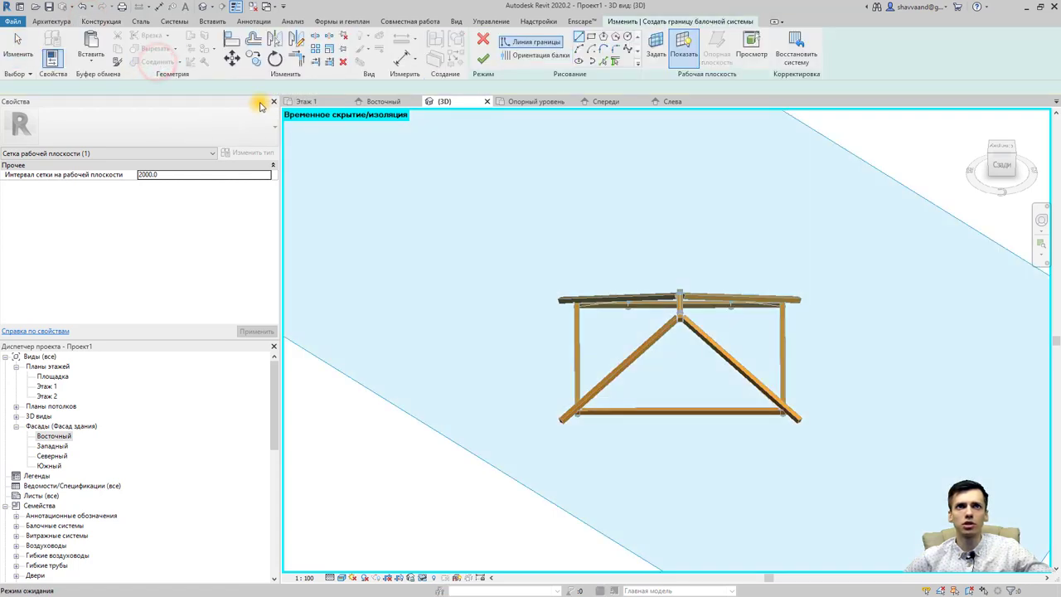
{"action": "left_click", "coordinate": [614, 62]}
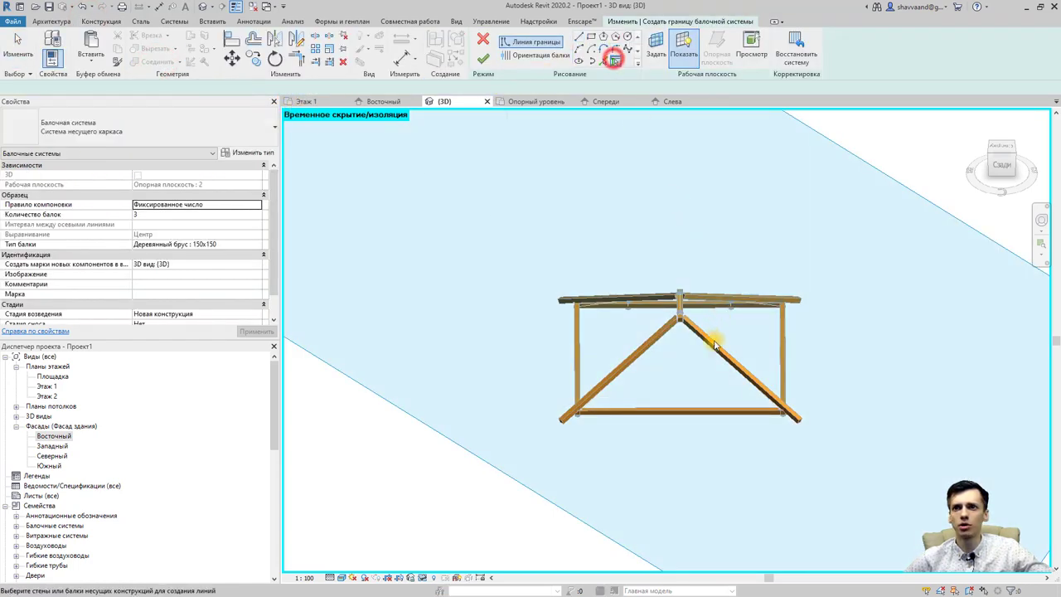
{"action": "left_click", "coordinate": [710, 343]}
{"action": "left_click", "coordinate": [645, 353]}
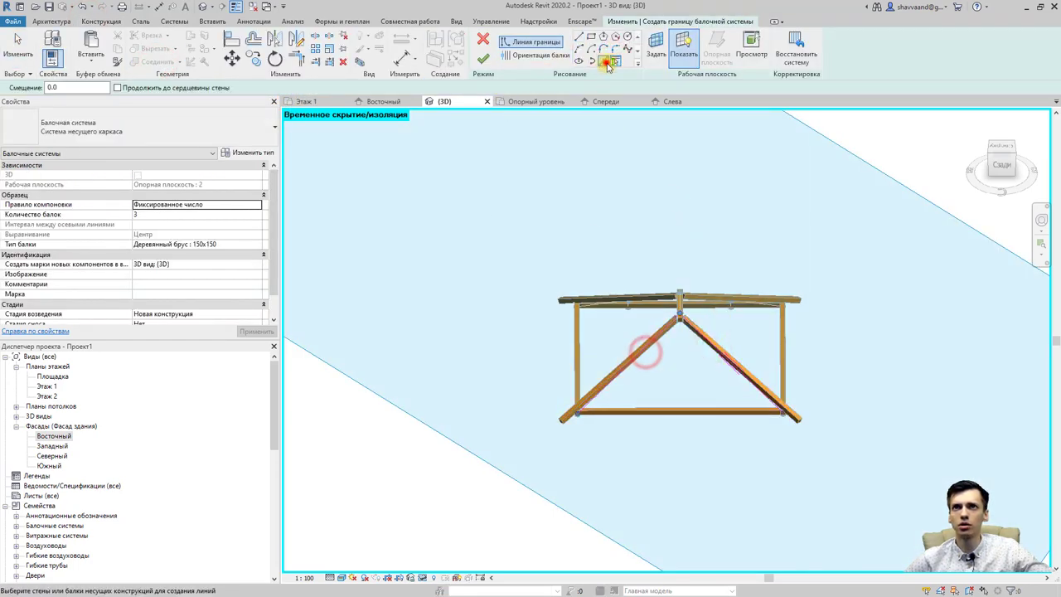
{"action": "left_click", "coordinate": [605, 62]}
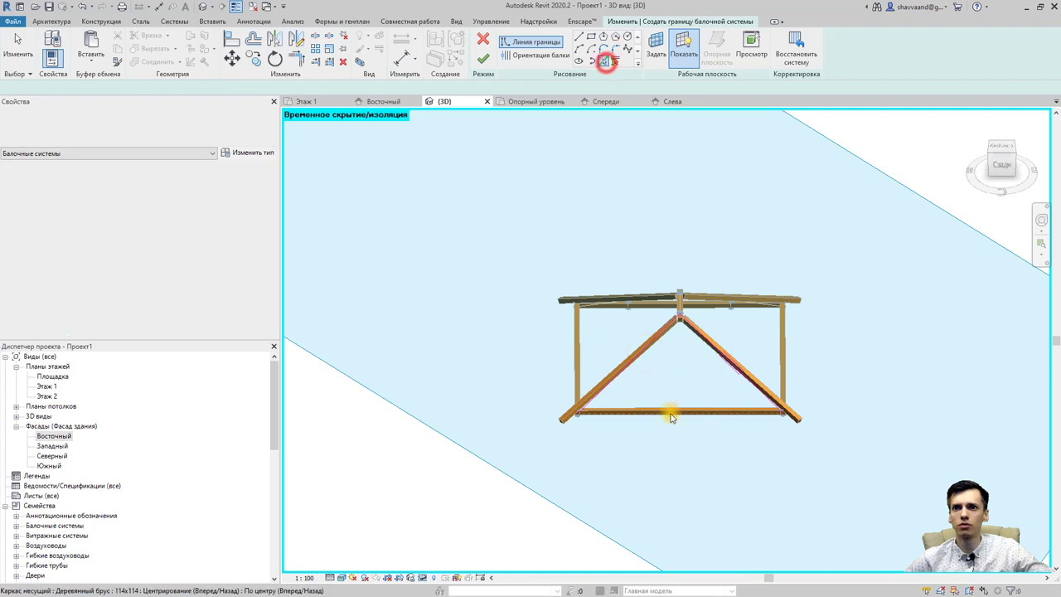
Set beam direction from apex to bottom-beam midpoint, 3 beams of 150x150, and finish
{"action": "left_click", "coordinate": [515, 58]}
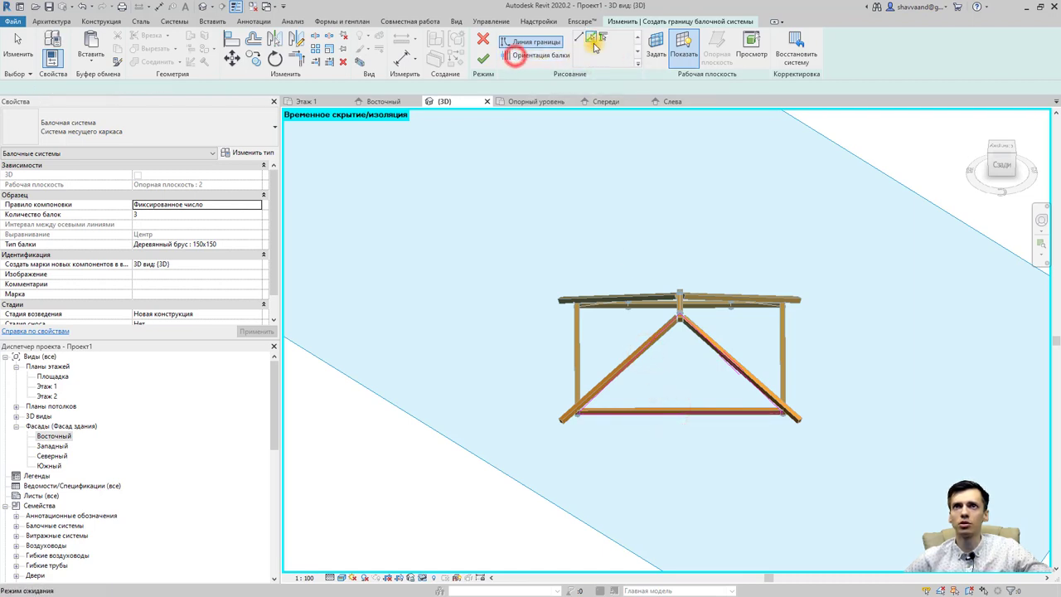
{"action": "left_click", "coordinate": [680, 315]}
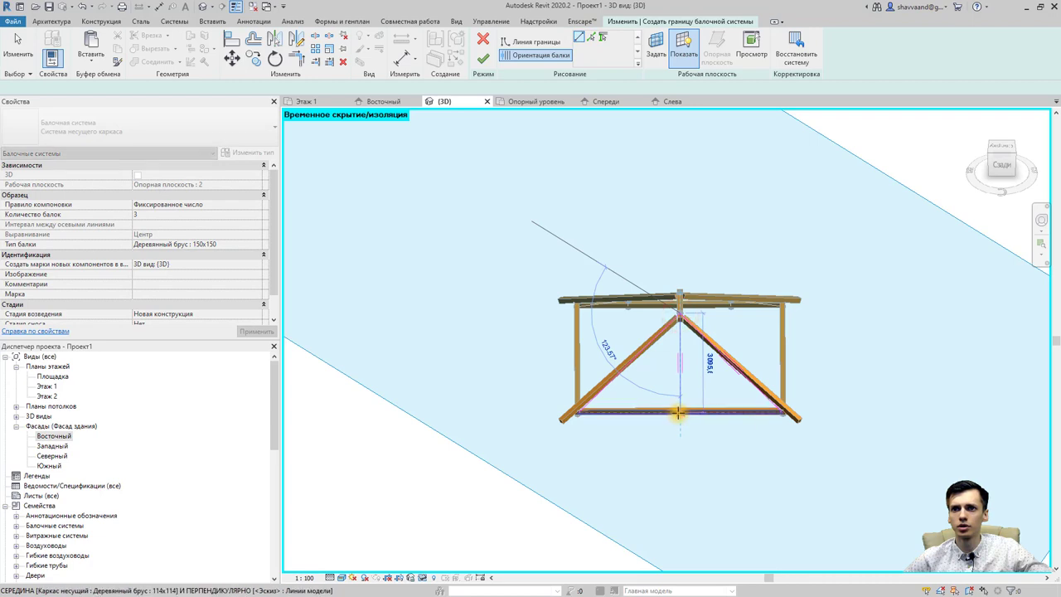
{"action": "scroll", "coordinate": [681, 419], "scroll_direction": "up", "scroll_amount": 2}
{"action": "scroll", "coordinate": [682, 419], "scroll_direction": "up", "scroll_amount": 2}
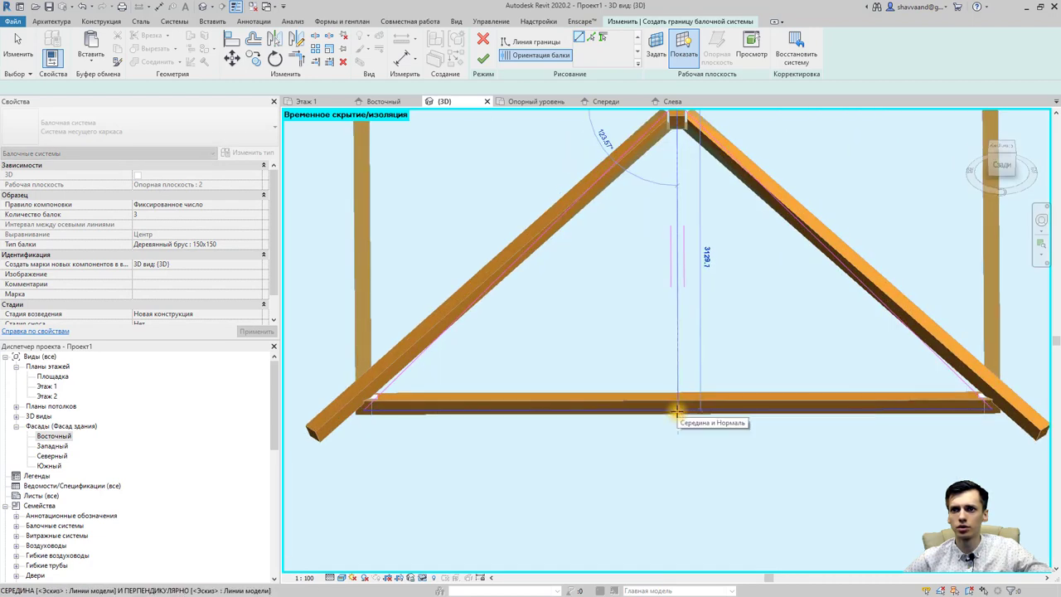
{"action": "left_click", "coordinate": [676, 412]}
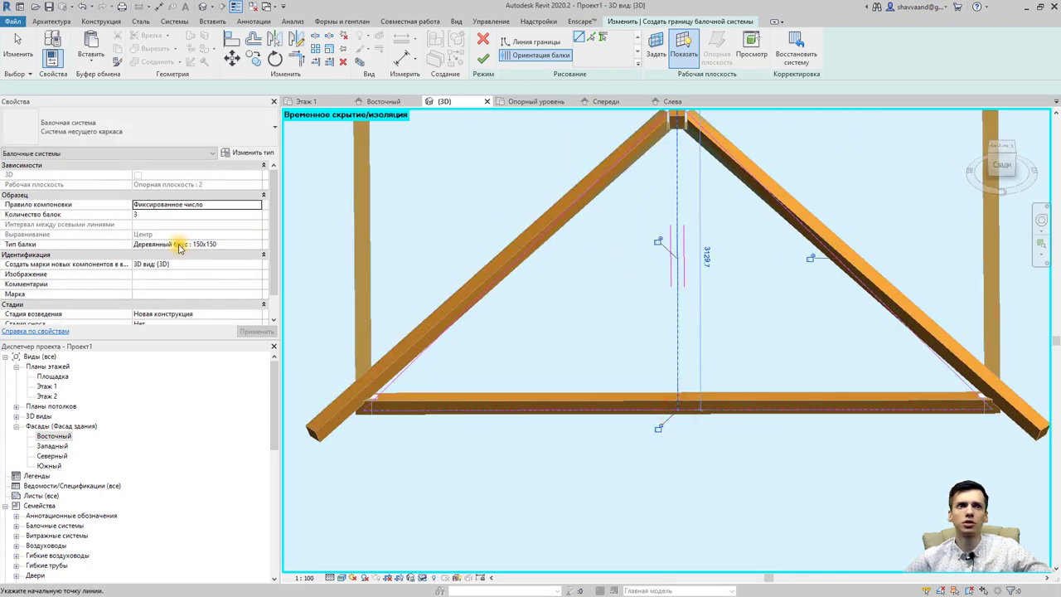
{"action": "type", "text": "3"}
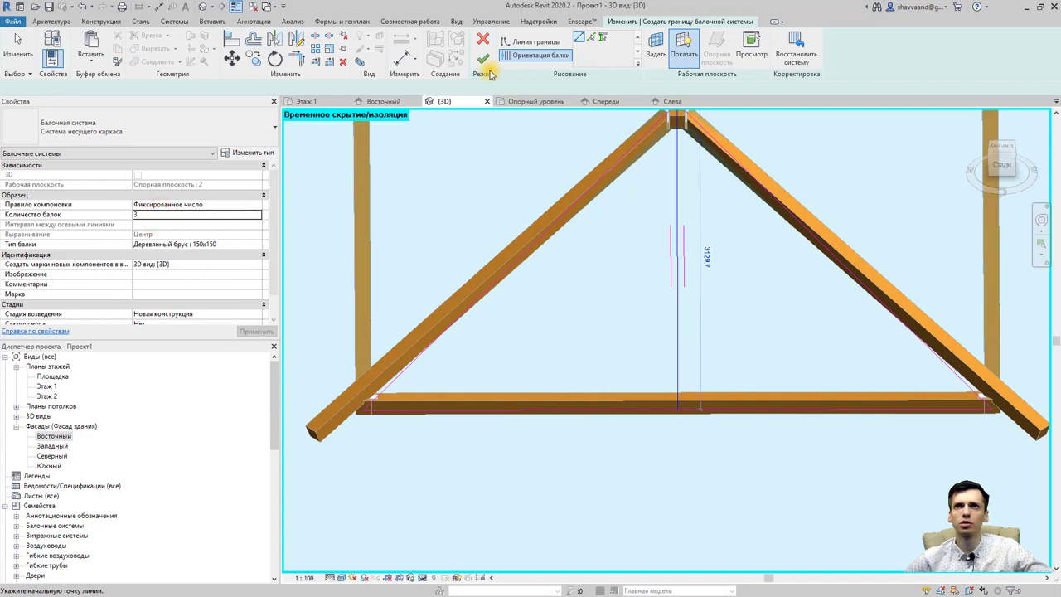
{"action": "left_click", "coordinate": [481, 63]}
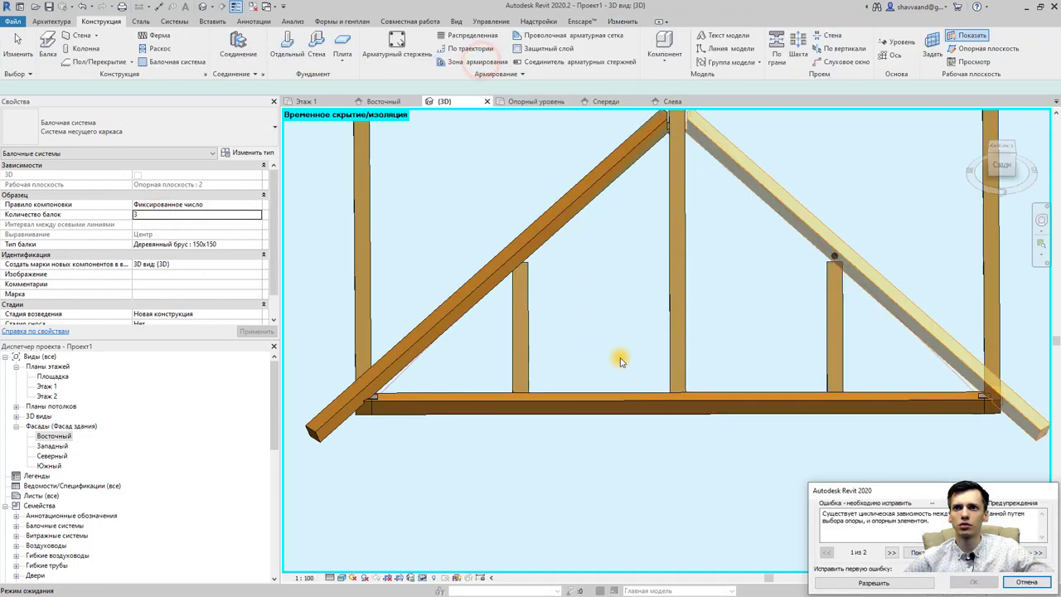
Dismiss the cyclic-dependency error and select a rafter in the 3D view
{"action": "left_click", "coordinate": [911, 586]}
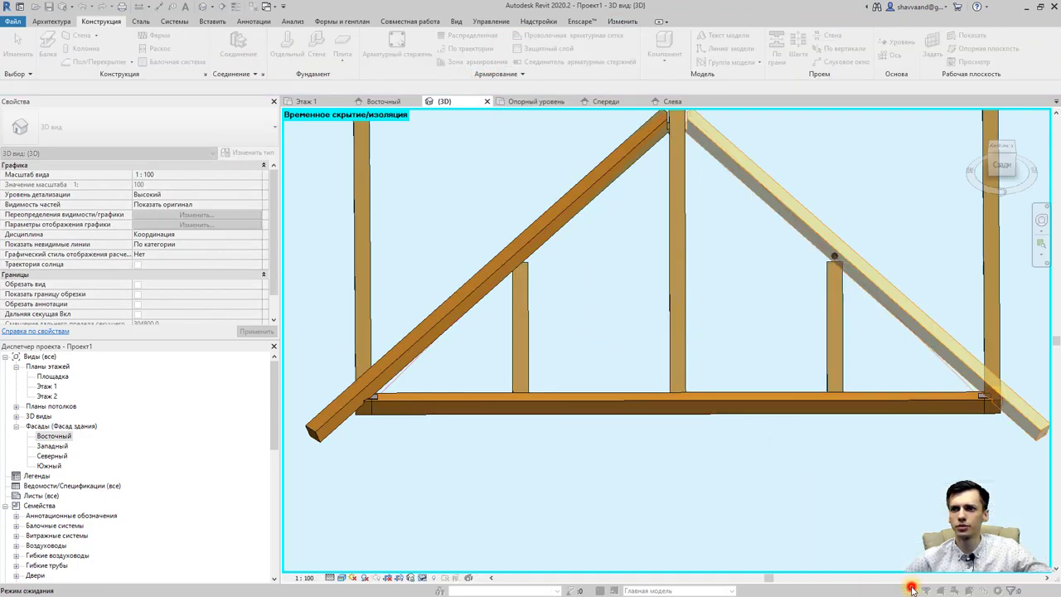
{"action": "mouse_move", "coordinate": [765, 442]}
{"action": "middle_mouse_down", "text": "shift"}
{"action": "mouse_move", "coordinate": [782, 441]}
{"action": "mouse_move", "coordinate": [605, 440]}
{"action": "mouse_move", "coordinate": [782, 434]}
{"action": "mouse_move", "coordinate": [763, 420]}
{"action": "middle_mouse_up", "text": "shift"}
{"action": "scroll", "coordinate": [847, 405], "scroll_direction": "up", "scroll_amount": 3}
{"action": "left_click", "coordinate": [847, 405]}
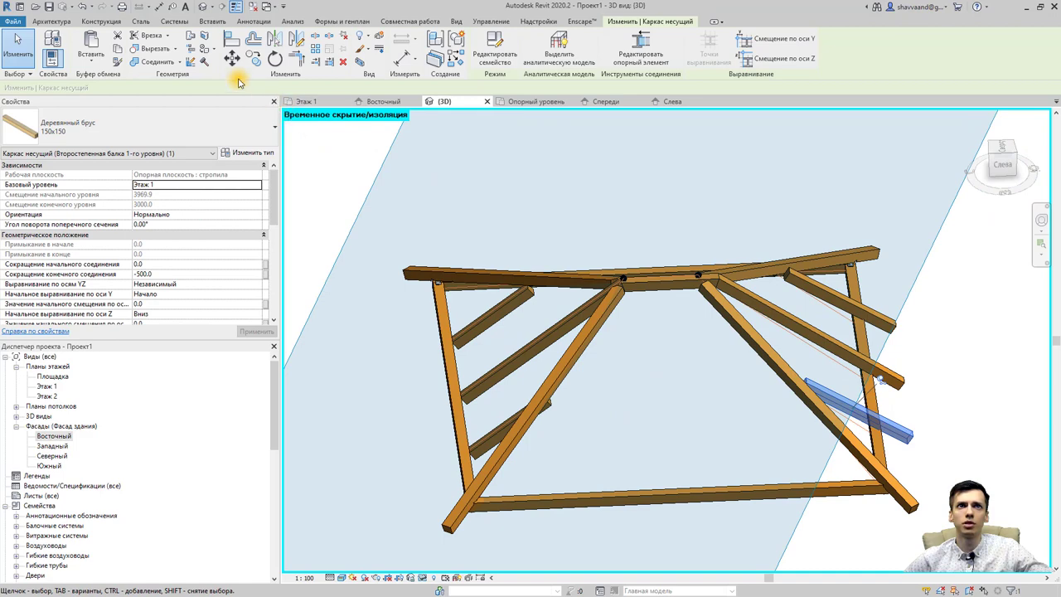
Match both short left rafters to the right 150x150 rafter's type, then open Восточный elevation
{"action": "left_click", "coordinate": [117, 61]}
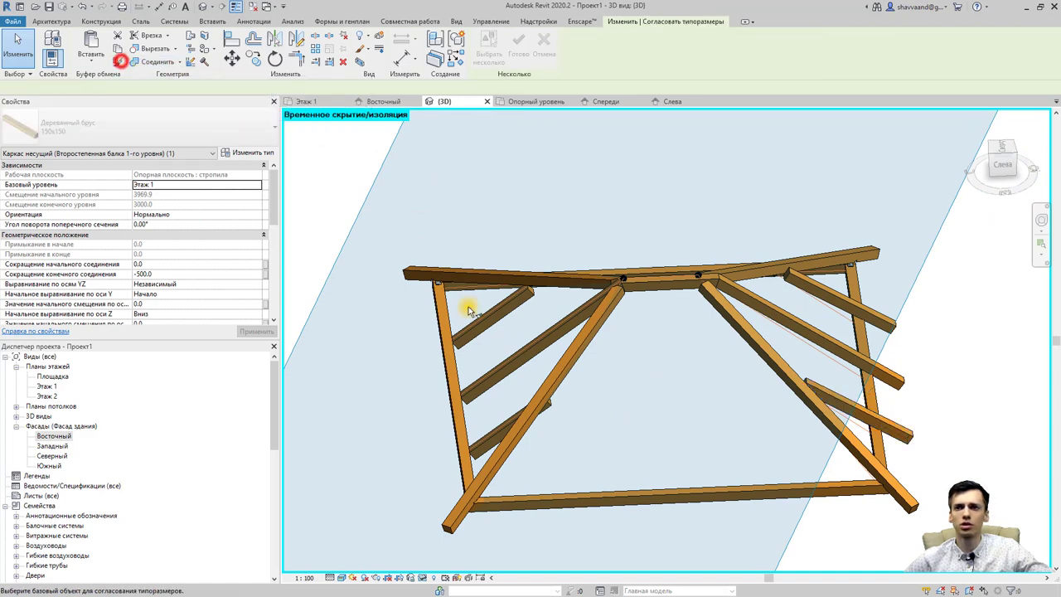
{"action": "left_click", "coordinate": [520, 360]}
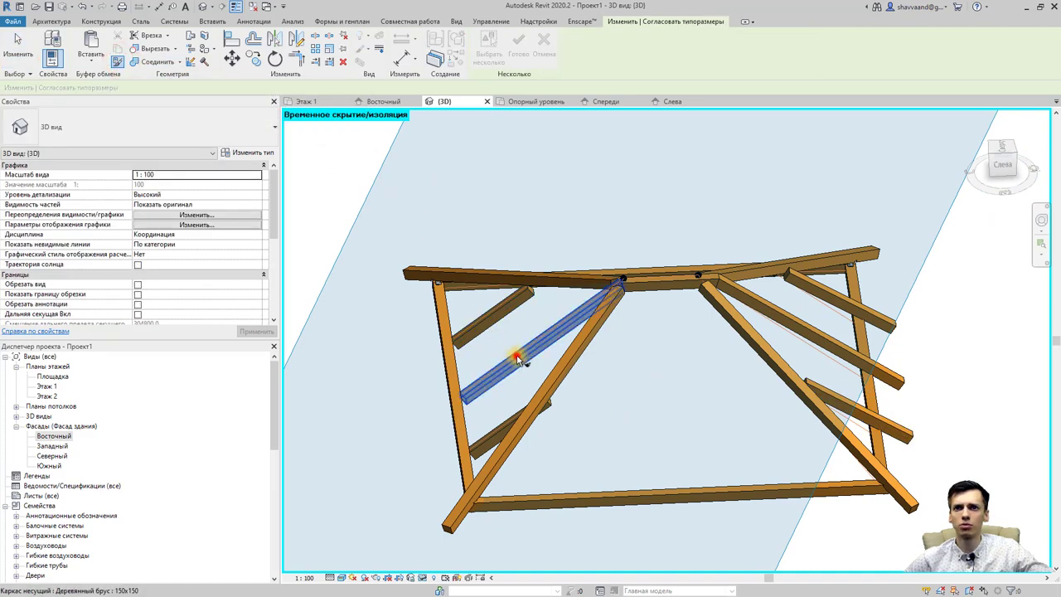
{"action": "left_click", "coordinate": [820, 396]}
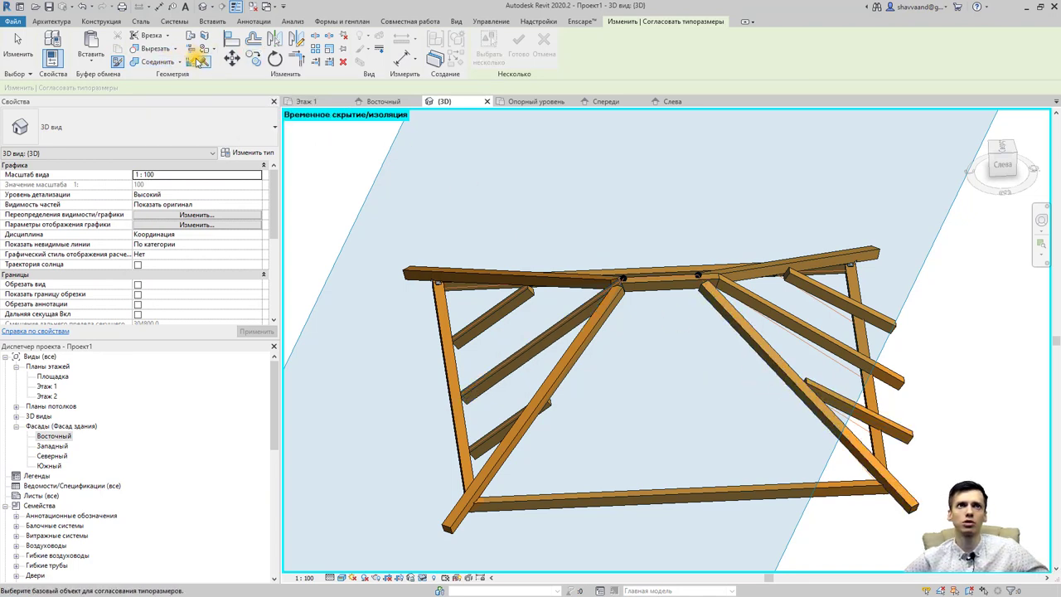
{"action": "left_click", "coordinate": [116, 64]}
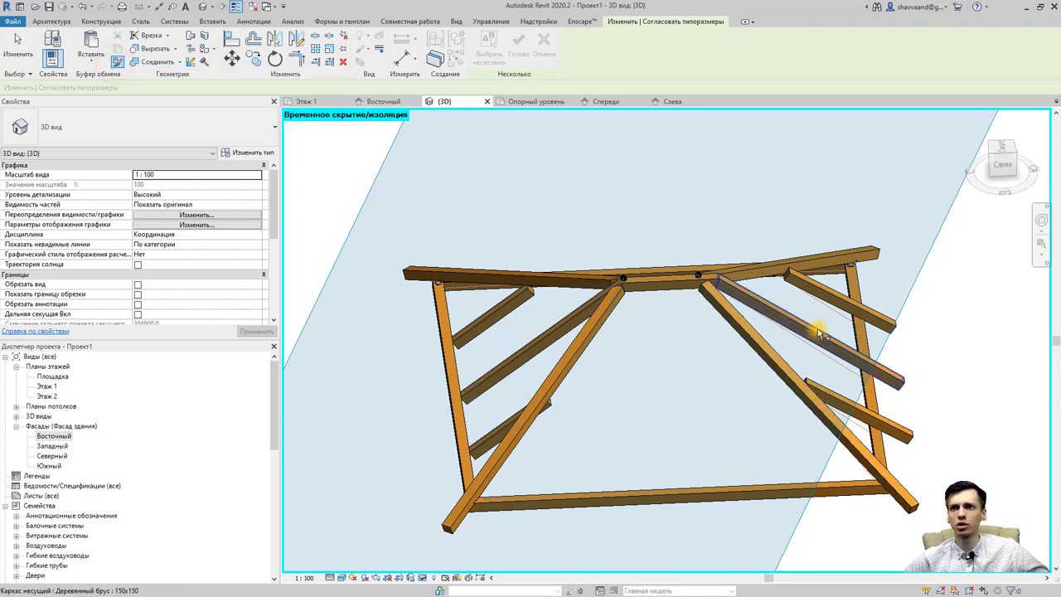
{"action": "left_click", "coordinate": [819, 334]}
{"action": "left_click", "coordinate": [539, 339]}
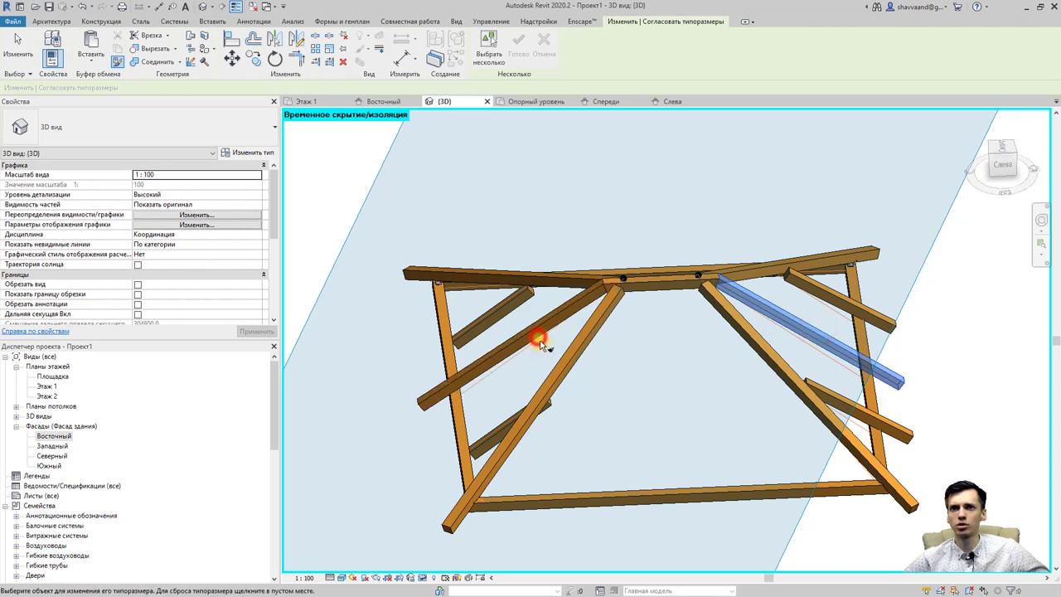
{"action": "left_click", "coordinate": [500, 431]}
{"action": "mouse_move", "coordinate": [422, 395]}
{"action": "middle_mouse_down", "text": "shift"}
{"action": "mouse_move", "coordinate": [857, 298]}
{"action": "mouse_move", "coordinate": [834, 326]}
{"action": "mouse_move", "coordinate": [474, 390]}
{"action": "mouse_move", "coordinate": [367, 421]}
{"action": "mouse_move", "coordinate": [431, 429]}
{"action": "middle_mouse_up", "text": "shift"}
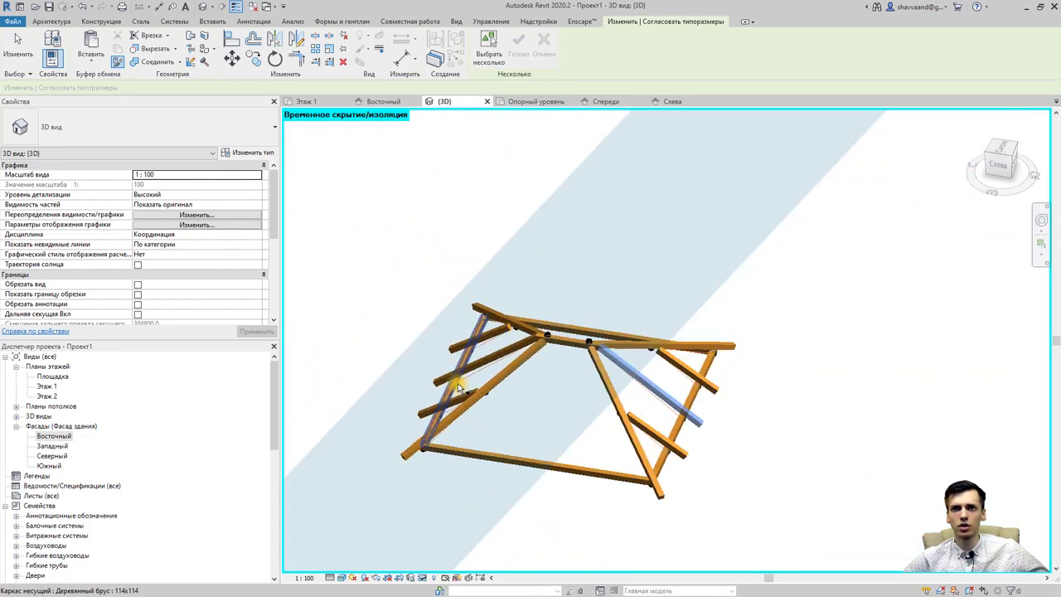
{"action": "double_click", "coordinate": [62, 437]}
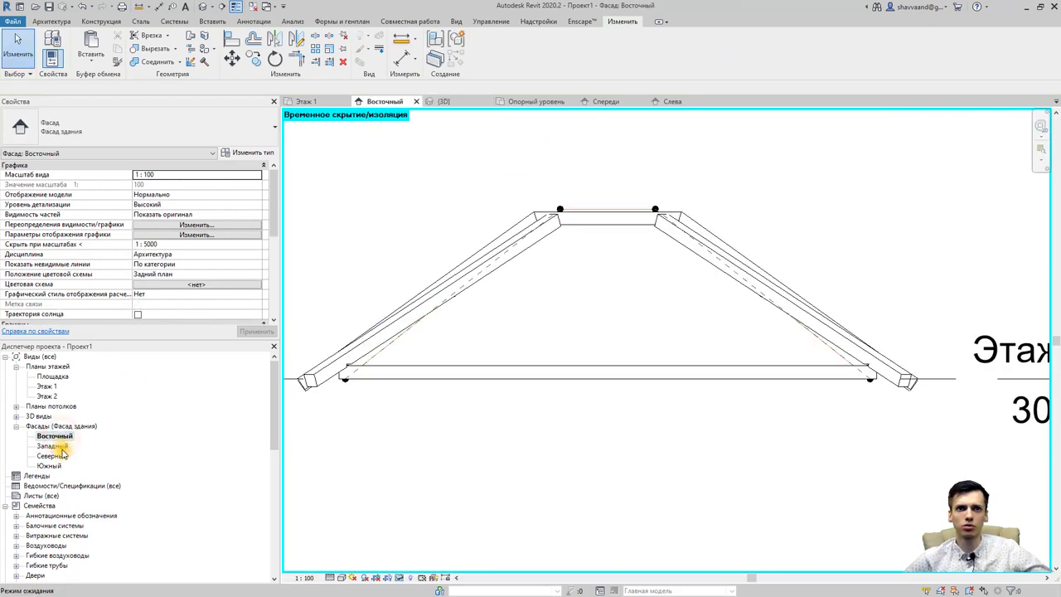
Open the North (Северный) elevation and temporarily hide the house wall and roof
{"action": "double_click", "coordinate": [62, 448]}
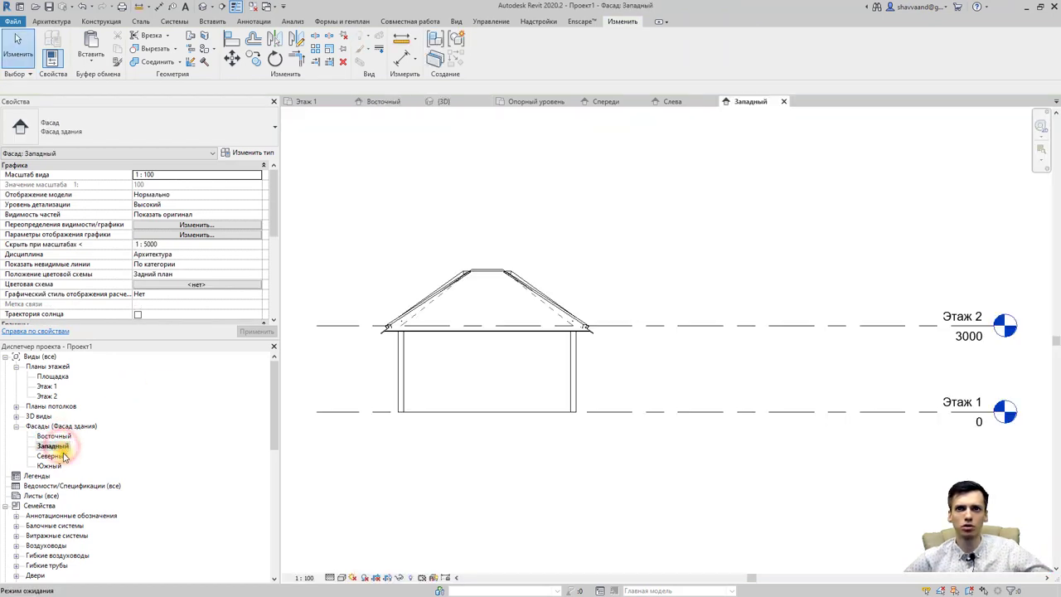
{"action": "double_click", "coordinate": [51, 456]}
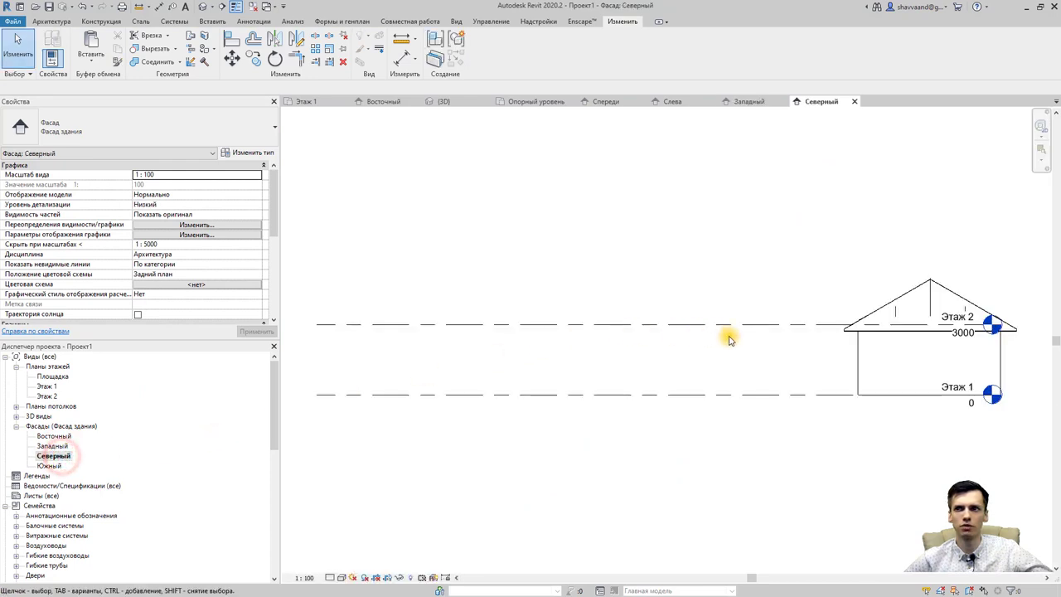
{"action": "middle_click_drag", "start_coordinate": [729, 340], "coordinate": [469, 360]}
{"action": "scroll", "coordinate": [734, 398], "scroll_direction": "up", "scroll_amount": 2}
{"action": "left_click_drag", "start_coordinate": [806, 393], "coordinate": [397, 397]}
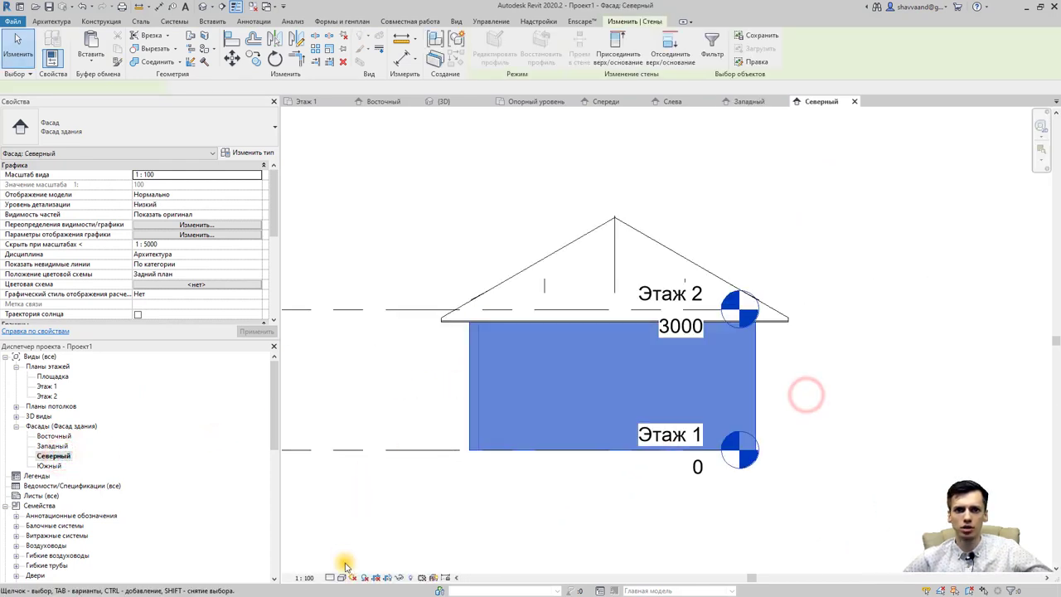
{"action": "left_click", "coordinate": [402, 578]}
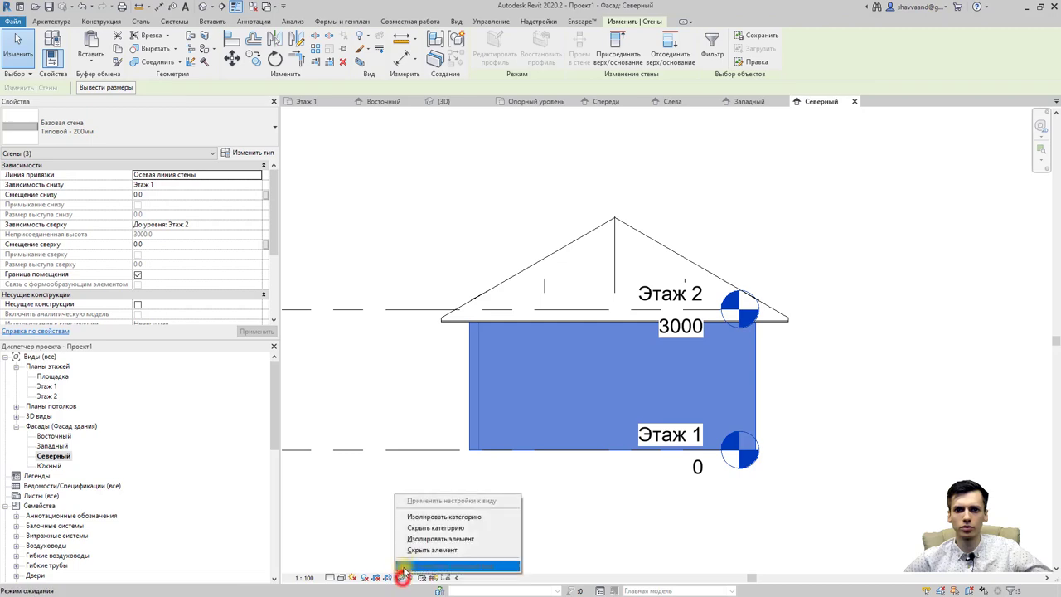
{"action": "left_click", "coordinate": [413, 551]}
{"action": "left_click", "coordinate": [668, 249]}
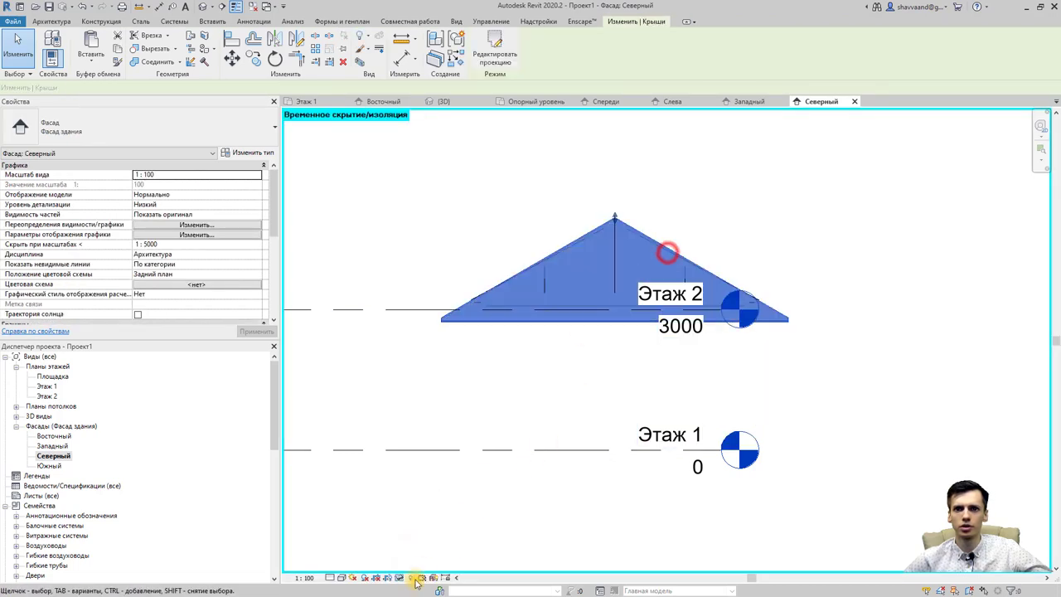
{"action": "left_click", "coordinate": [401, 578]}
{"action": "left_click", "coordinate": [413, 551]}
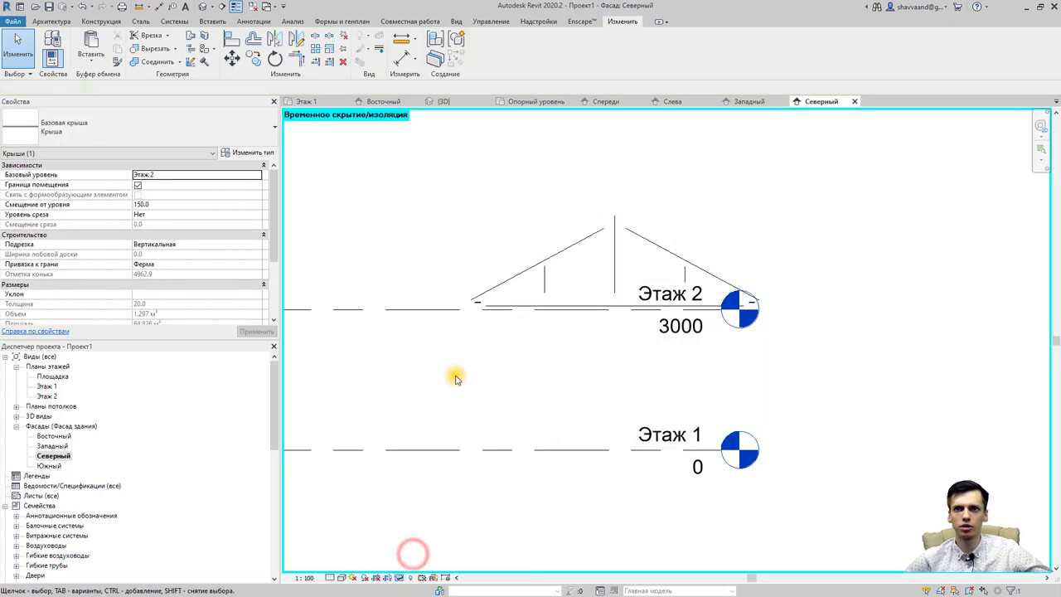
Turn on the analytical model categories in this elevation's visibility overrides
{"action": "left_click", "coordinate": [198, 225]}
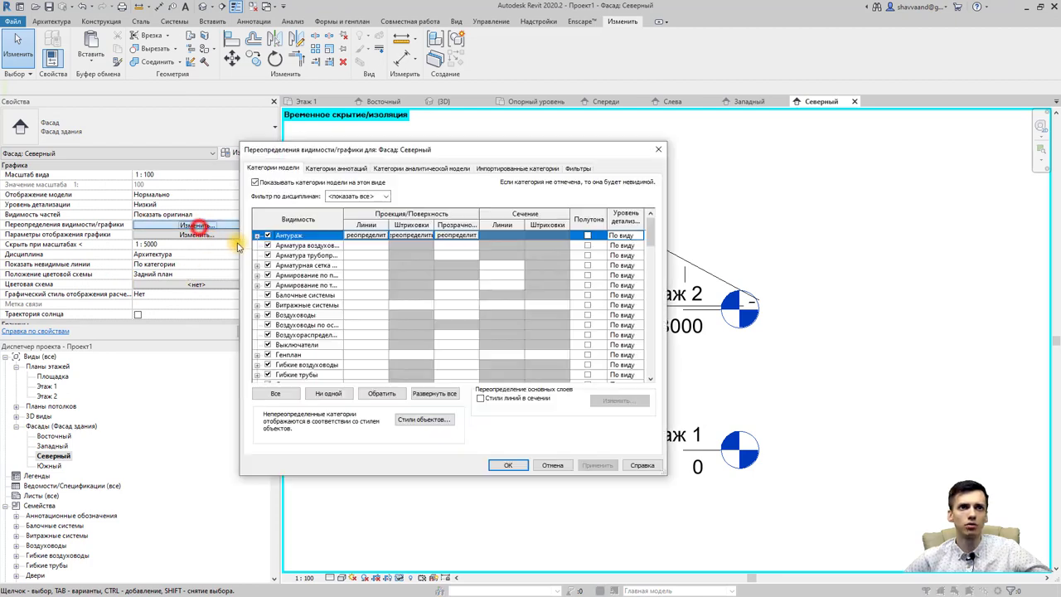
{"action": "left_click", "coordinate": [401, 165]}
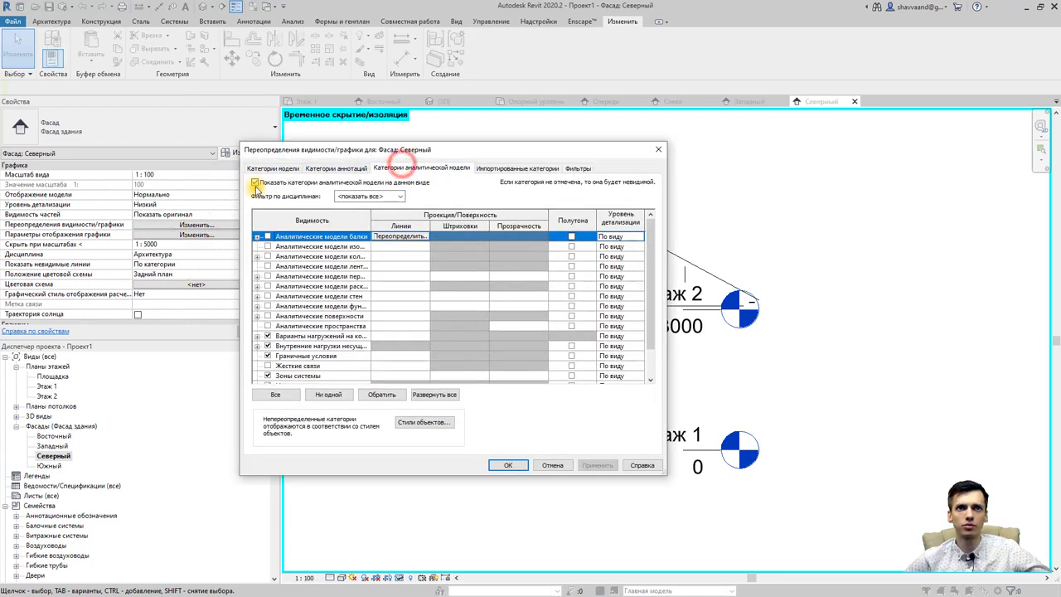
{"action": "left_click", "coordinate": [267, 374]}
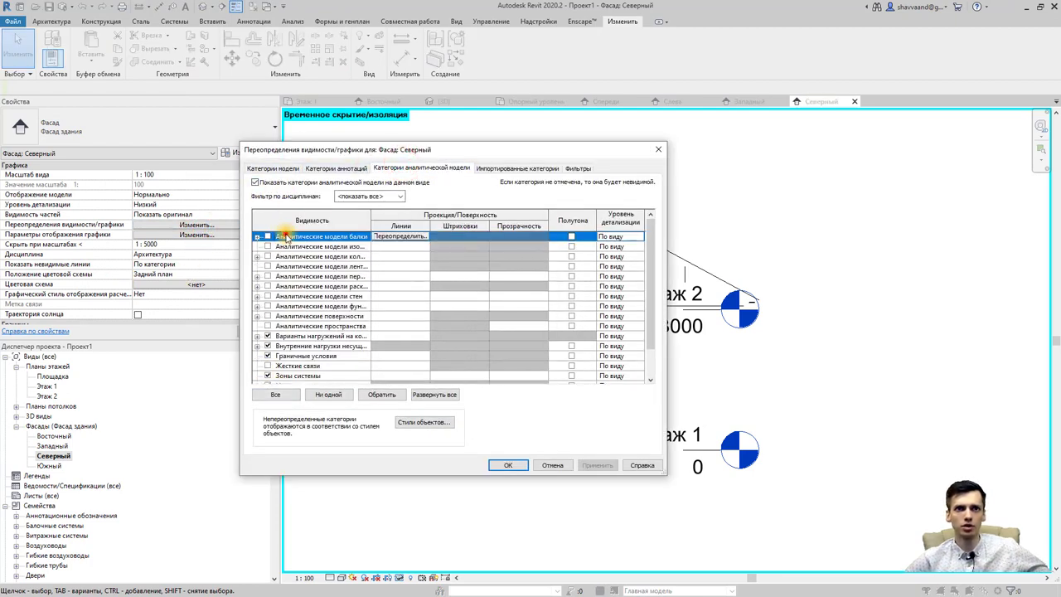
{"action": "scroll", "coordinate": [285, 327], "scroll_direction": "down", "scroll_amount": 1}
{"action": "left_click", "coordinate": [292, 377], "text": "shift"}
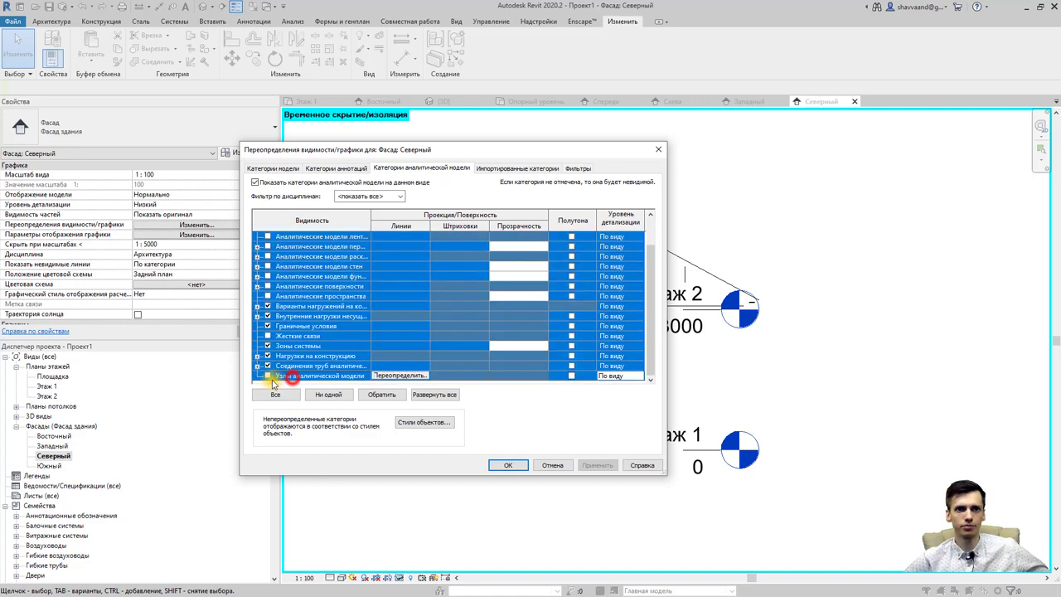
{"action": "left_click", "coordinate": [505, 465]}
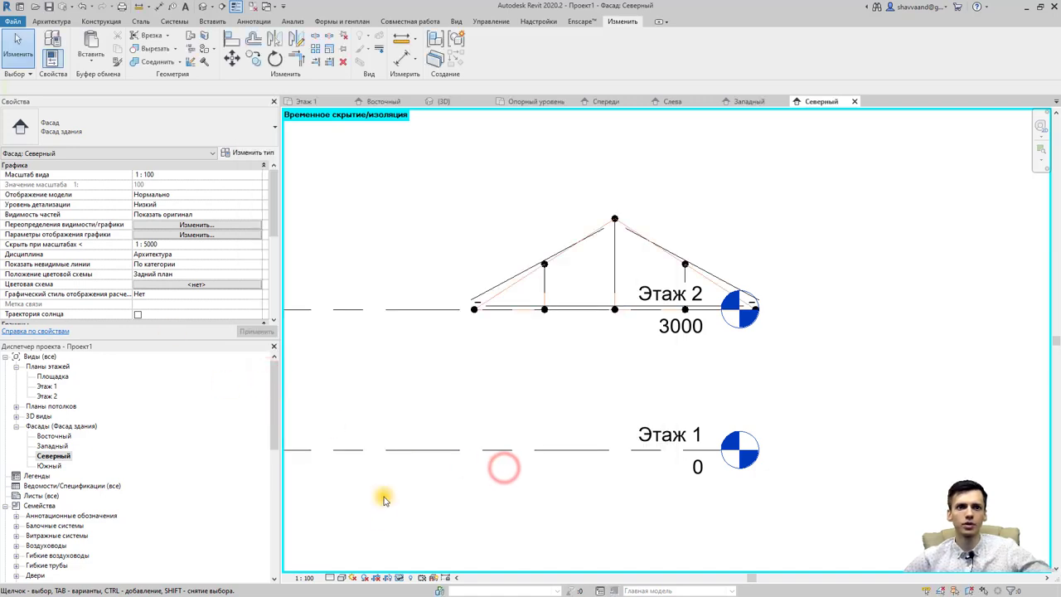
Set the elevation's detail level to Высокий (High)
{"action": "left_click", "coordinate": [336, 578]}
{"action": "left_click", "coordinate": [335, 568]}
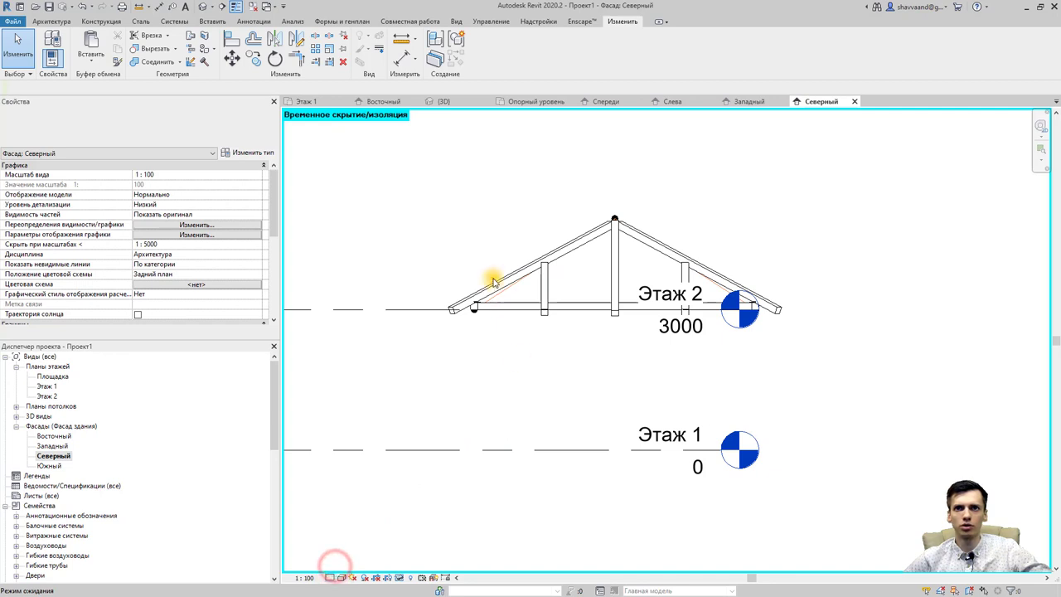
{"action": "scroll", "coordinate": [497, 299], "scroll_direction": "up", "scroll_amount": 3}
{"action": "left_click", "coordinate": [68, 20]}
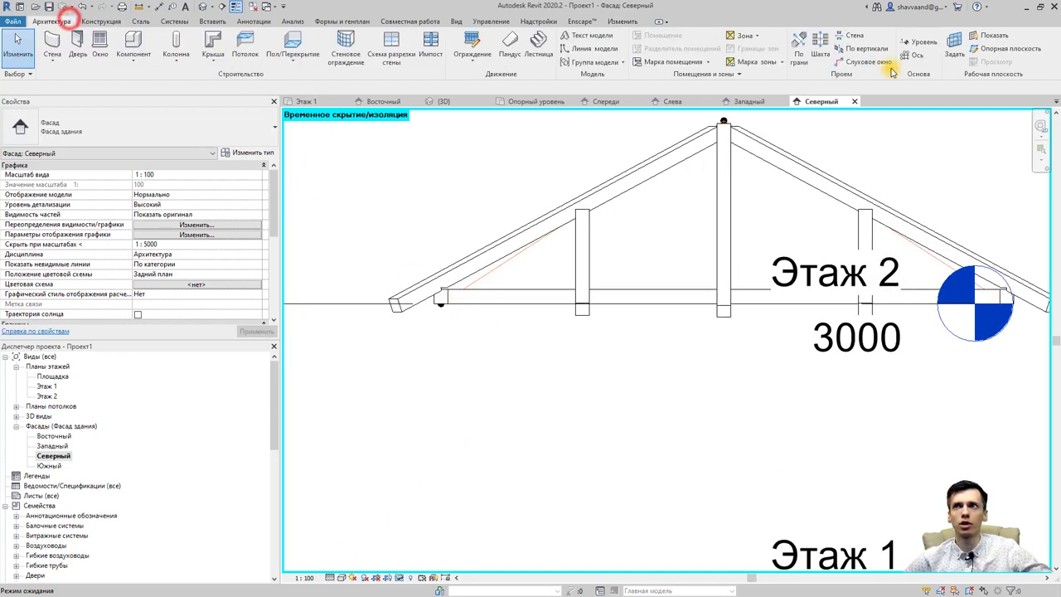
Draw a reference plane from the truss's left end to the ridge apex, then open {3D}
{"action": "left_click", "coordinate": [1001, 51]}
{"action": "left_click", "coordinate": [439, 303]}
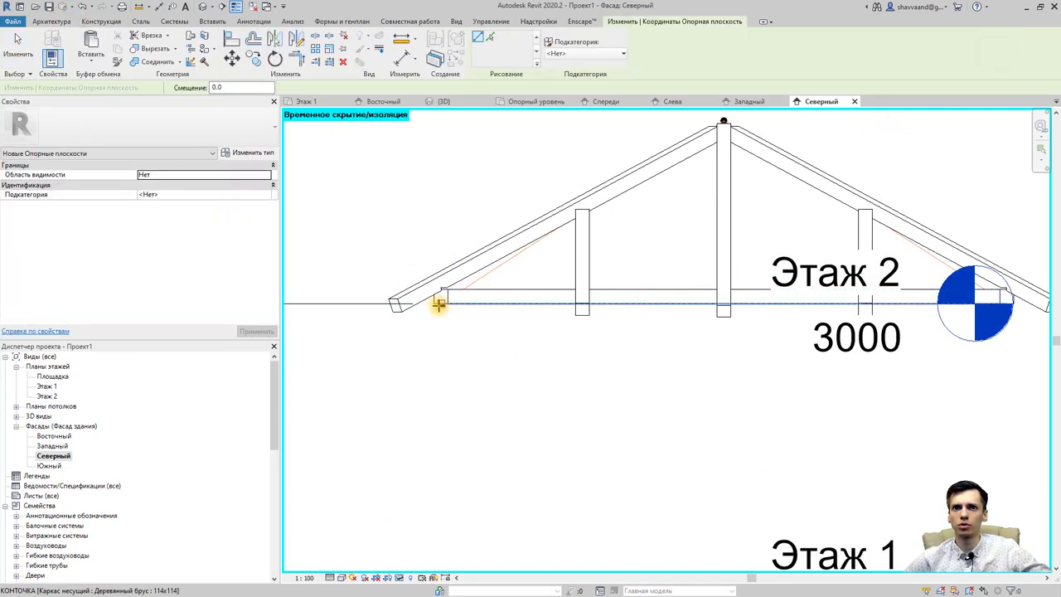
{"action": "left_click", "coordinate": [723, 122]}
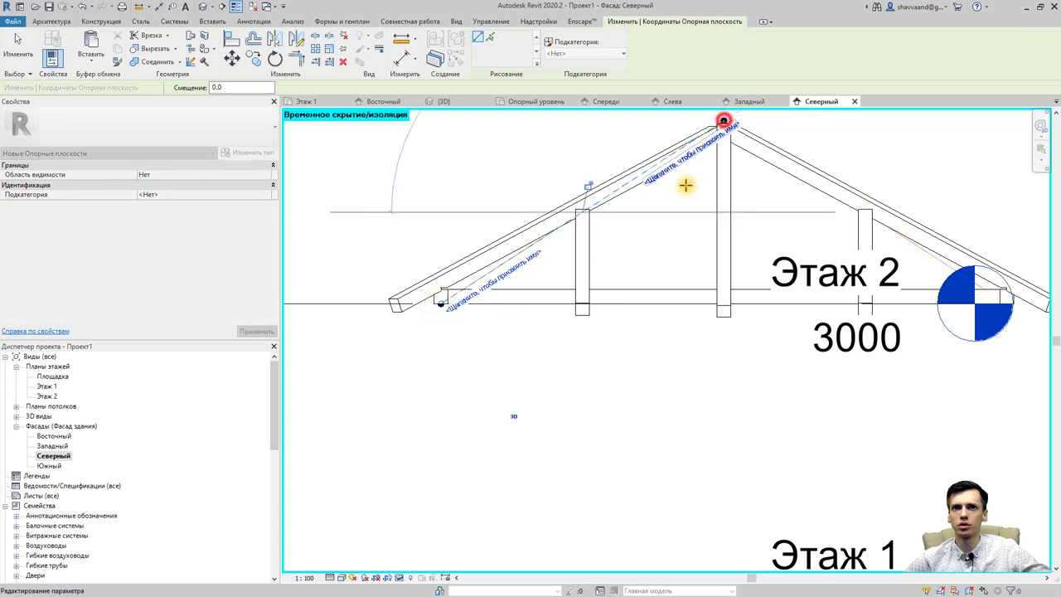
{"action": "left_click", "coordinate": [505, 278]}
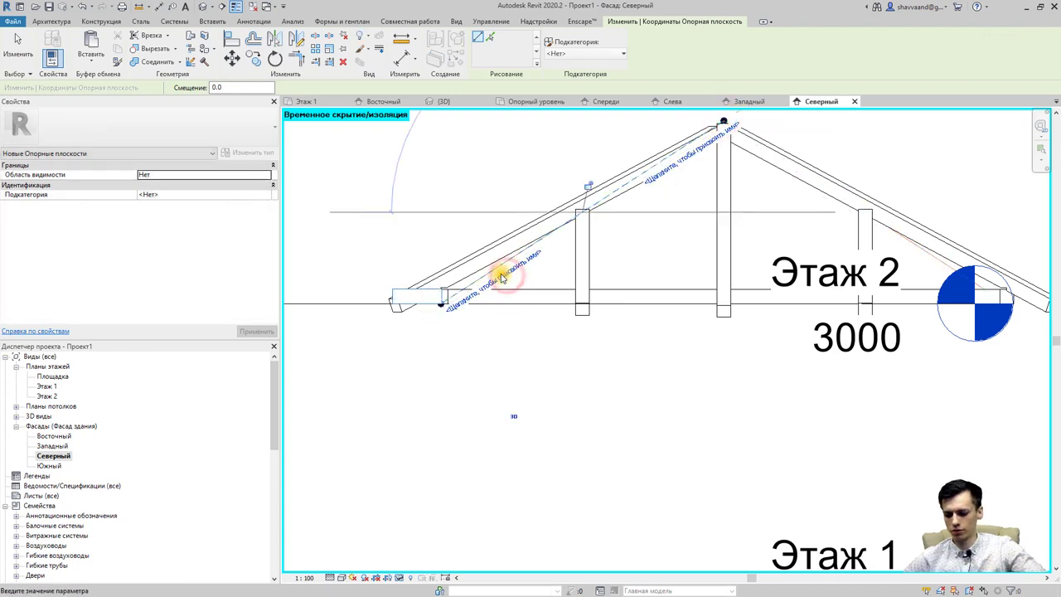
{"action": "left_click", "coordinate": [202, 9]}
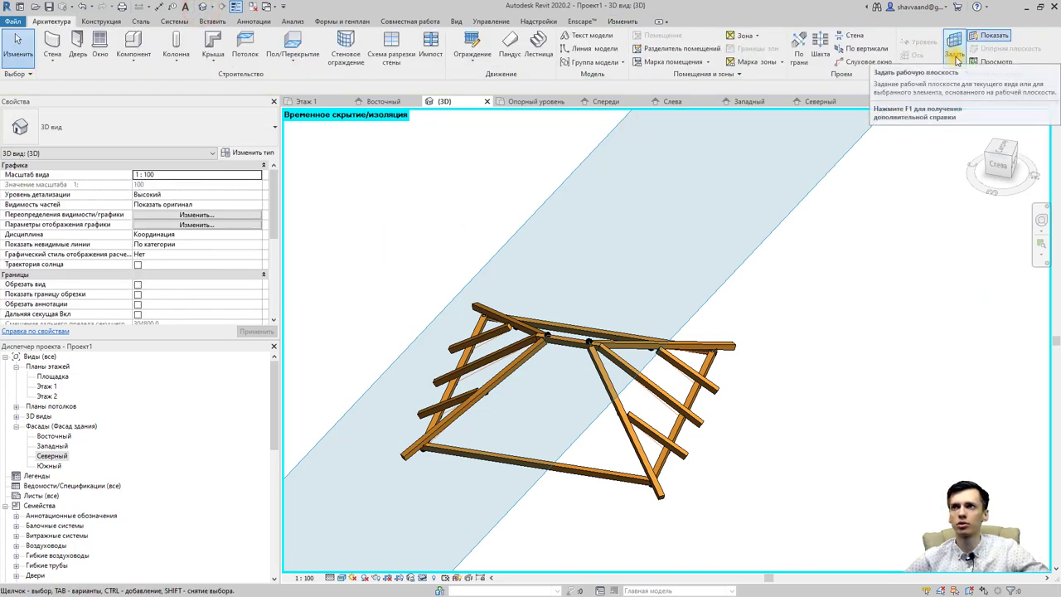
Set Опорная плоскость : 3 as the work plane by name
{"action": "left_click", "coordinate": [957, 62]}
{"action": "left_click", "coordinate": [534, 302]}
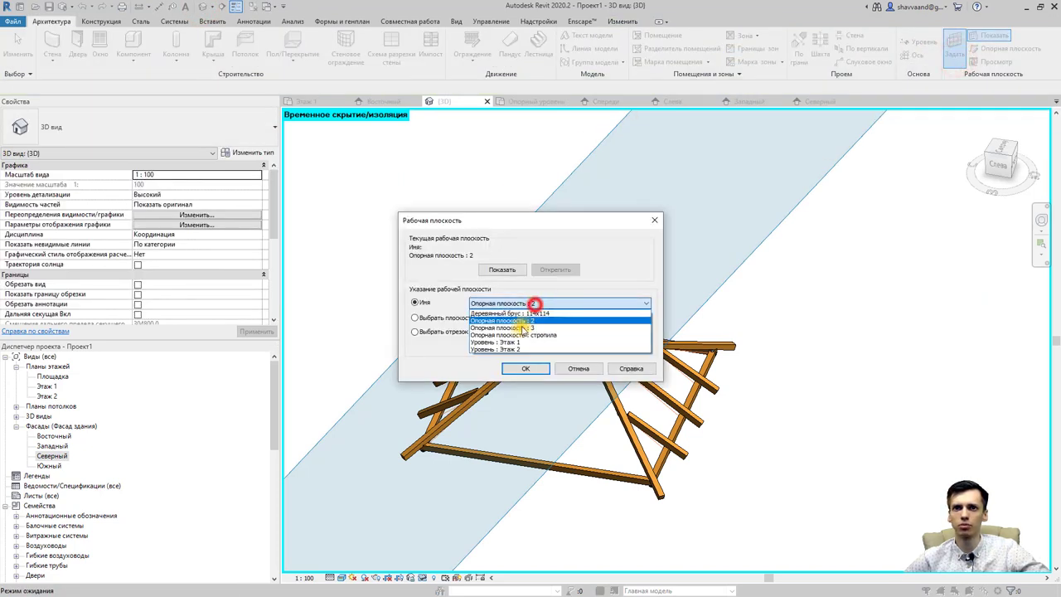
{"action": "left_click", "coordinate": [522, 331]}
{"action": "left_click", "coordinate": [531, 371]}
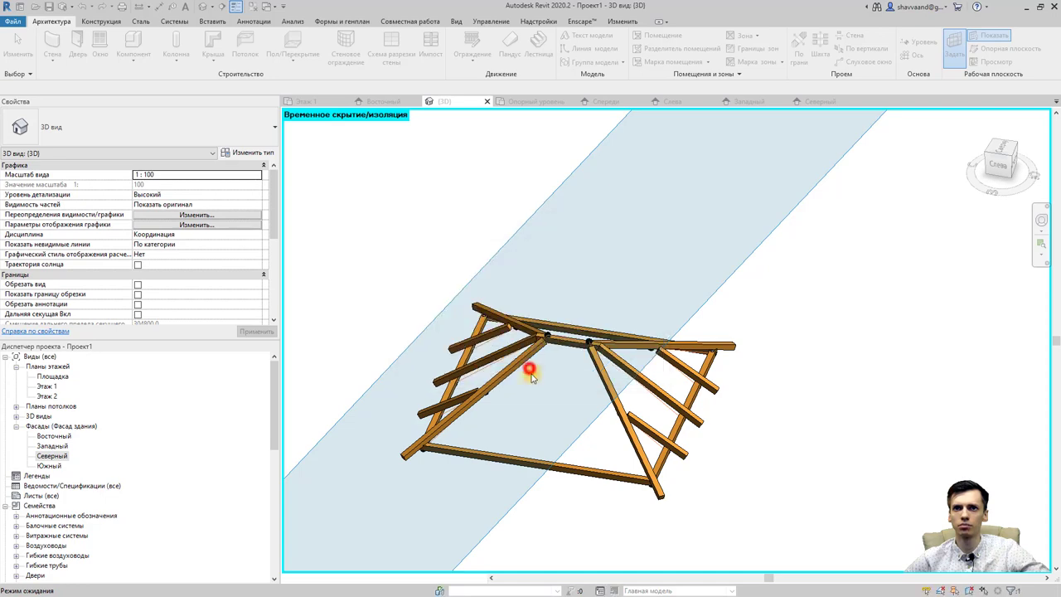
Orbit the 3D view to check the sloped work plane against the roof frame
{"action": "mouse_move", "coordinate": [561, 393]}
{"action": "middle_mouse_down", "text": "shift"}
{"action": "mouse_move", "coordinate": [601, 372]}
{"action": "mouse_move", "coordinate": [516, 374]}
{"action": "mouse_move", "coordinate": [528, 452]}
{"action": "mouse_move", "coordinate": [592, 359]}
{"action": "mouse_move", "coordinate": [517, 324]}
{"action": "mouse_move", "coordinate": [580, 332]}
{"action": "mouse_move", "coordinate": [564, 371]}
{"action": "mouse_move", "coordinate": [525, 377]}
{"action": "mouse_move", "coordinate": [586, 373]}
{"action": "mouse_move", "coordinate": [355, 379]}
{"action": "mouse_move", "coordinate": [536, 282]}
{"action": "mouse_move", "coordinate": [476, 274]}
{"action": "mouse_move", "coordinate": [552, 342]}
{"action": "mouse_move", "coordinate": [540, 320]}
{"action": "mouse_move", "coordinate": [536, 407]}
{"action": "middle_mouse_up", "text": "shift"}
{"action": "mouse_move", "coordinate": [537, 145]}
{"action": "middle_mouse_down", "text": "shift"}
{"action": "mouse_move", "coordinate": [630, 159]}
{"action": "mouse_move", "coordinate": [609, 372]}
{"action": "mouse_move", "coordinate": [537, 198]}
{"action": "middle_mouse_up", "text": "shift"}
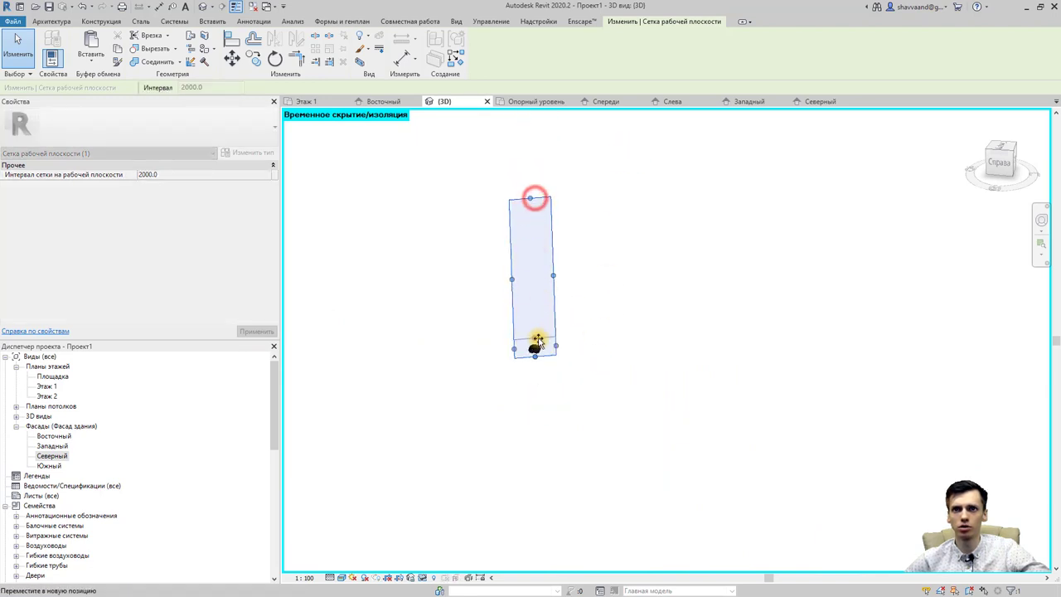
{"action": "mouse_move", "coordinate": [537, 340]}
{"action": "middle_mouse_down", "text": "shift"}
{"action": "mouse_move", "coordinate": [521, 348]}
{"action": "mouse_move", "coordinate": [492, 296]}
{"action": "mouse_move", "coordinate": [473, 372]}
{"action": "mouse_move", "coordinate": [538, 406]}
{"action": "mouse_move", "coordinate": [580, 303]}
{"action": "mouse_move", "coordinate": [668, 284]}
{"action": "mouse_move", "coordinate": [741, 296]}
{"action": "mouse_move", "coordinate": [790, 336]}
{"action": "mouse_move", "coordinate": [801, 329]}
{"action": "mouse_move", "coordinate": [685, 431]}
{"action": "mouse_move", "coordinate": [637, 449]}
{"action": "middle_mouse_up", "text": "shift"}
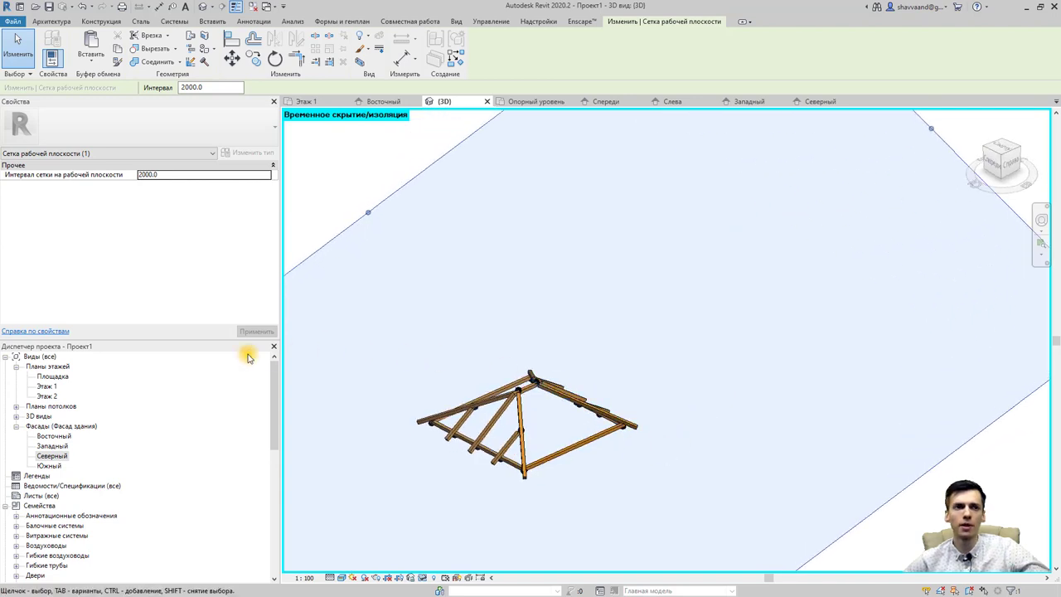
{"action": "left_click", "coordinate": [71, 21]}
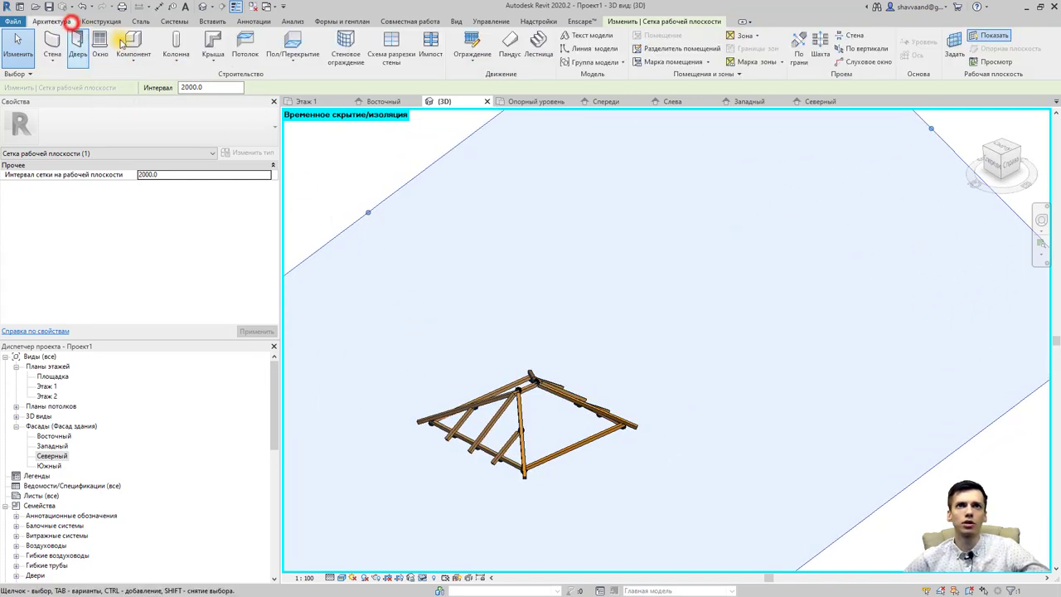
{"action": "left_click", "coordinate": [115, 23]}
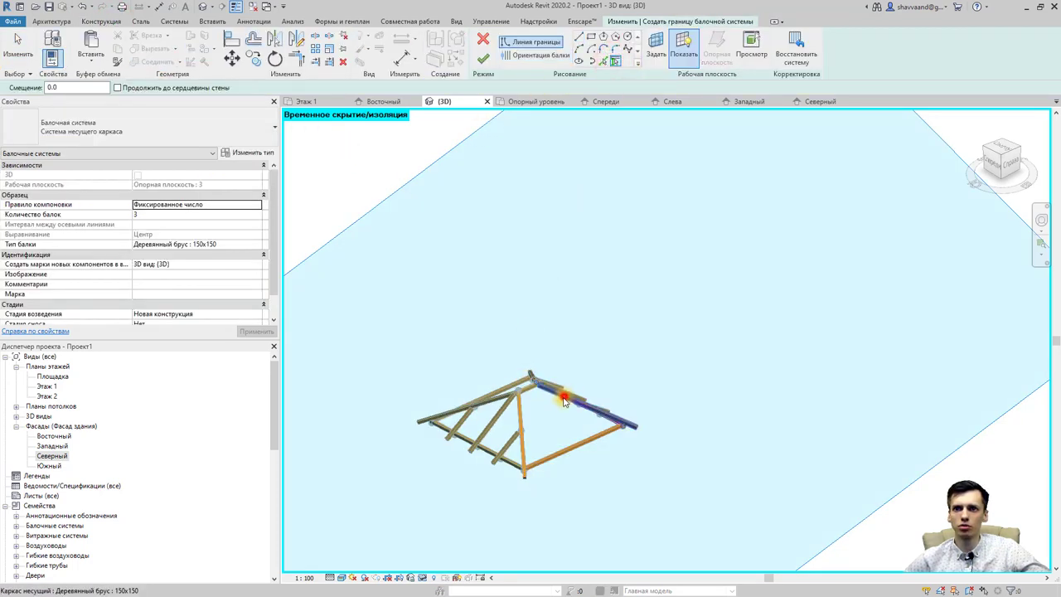
Pick both hip rafters, the ridge beam and the eave beam as the beam system boundary
{"action": "left_click", "coordinate": [523, 423]}
{"action": "scroll", "coordinate": [524, 423], "scroll_direction": "up", "scroll_amount": 3}
{"action": "scroll", "coordinate": [547, 424], "scroll_direction": "up", "scroll_amount": 2}
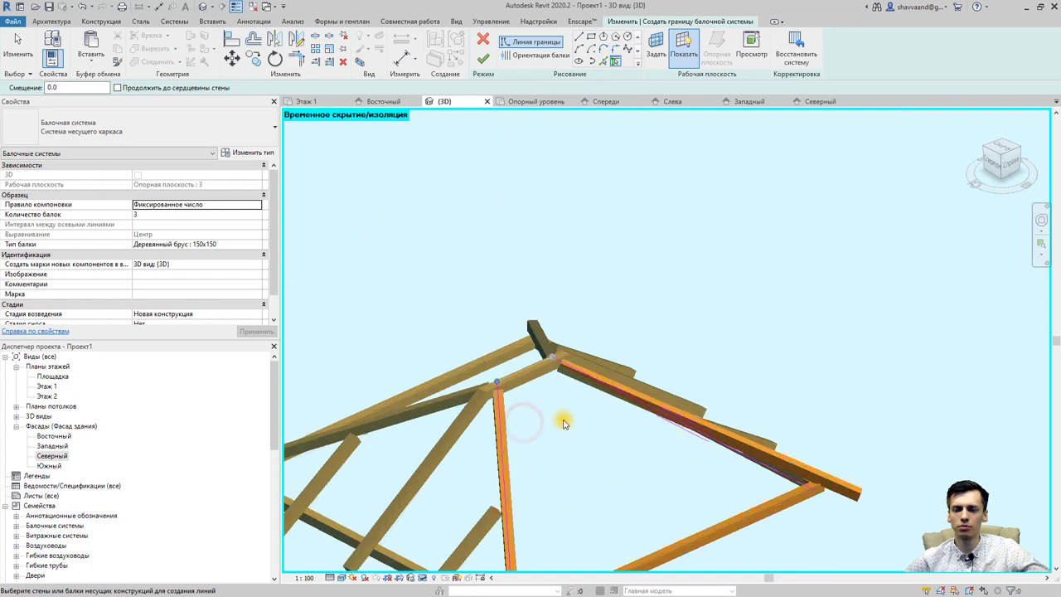
{"action": "mouse_move", "coordinate": [583, 430]}
{"action": "middle_mouse_down", "text": "shift"}
{"action": "mouse_move", "coordinate": [572, 457]}
{"action": "mouse_move", "coordinate": [551, 465]}
{"action": "middle_mouse_up", "text": "shift"}
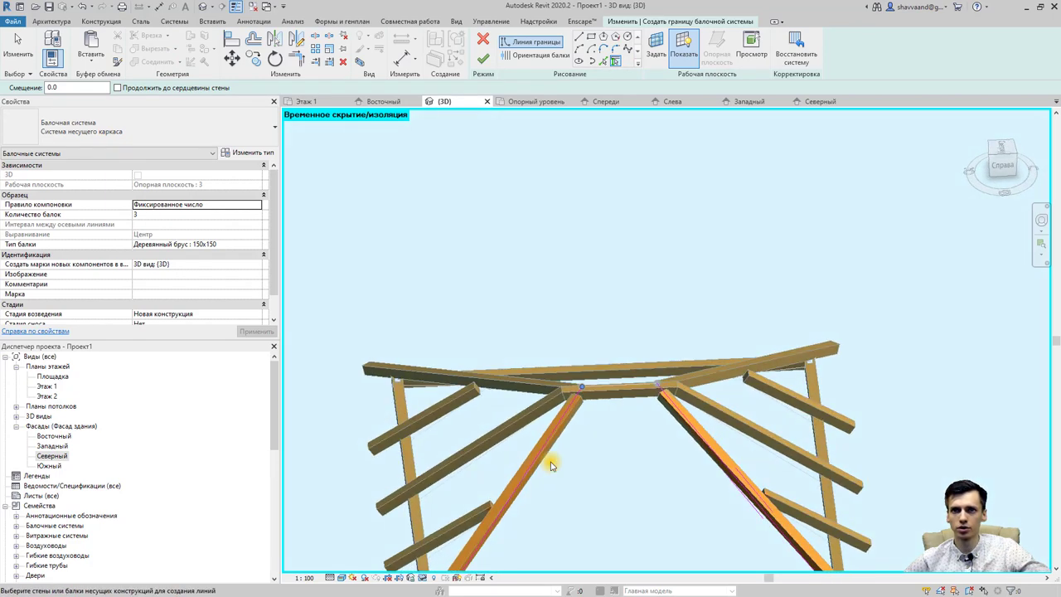
{"action": "left_click", "coordinate": [617, 400]}
{"action": "middle_click_drag", "start_coordinate": [611, 440], "coordinate": [580, 415]}
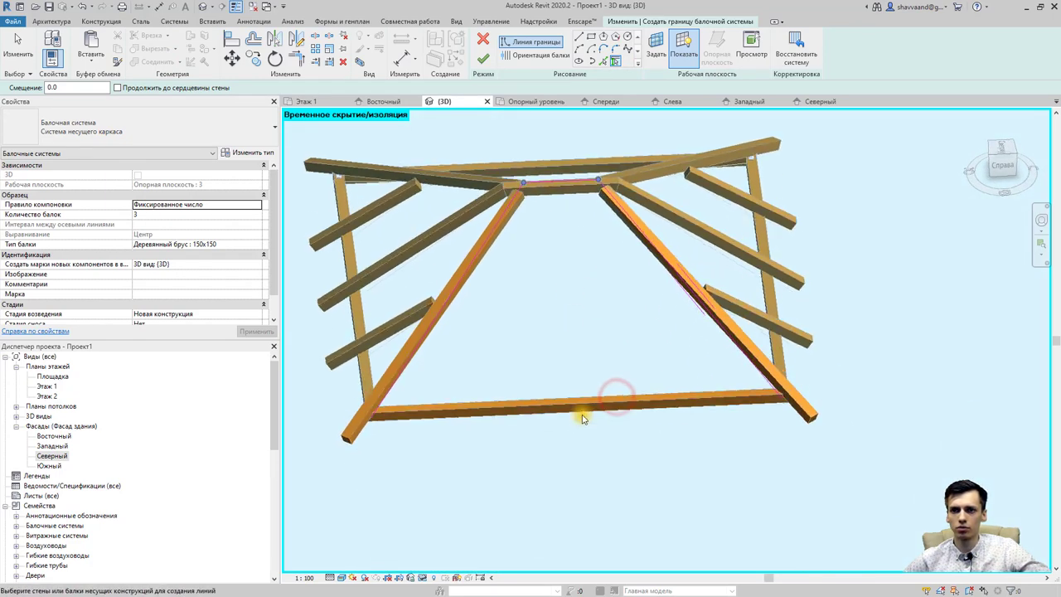
{"action": "left_click", "coordinate": [578, 408]}
{"action": "mouse_move", "coordinate": [534, 355]}
{"action": "middle_mouse_down"}
{"action": "mouse_move", "coordinate": [535, 374]}
{"action": "mouse_move", "coordinate": [520, 381]}
{"action": "mouse_move", "coordinate": [520, 213]}
{"action": "middle_mouse_up"}
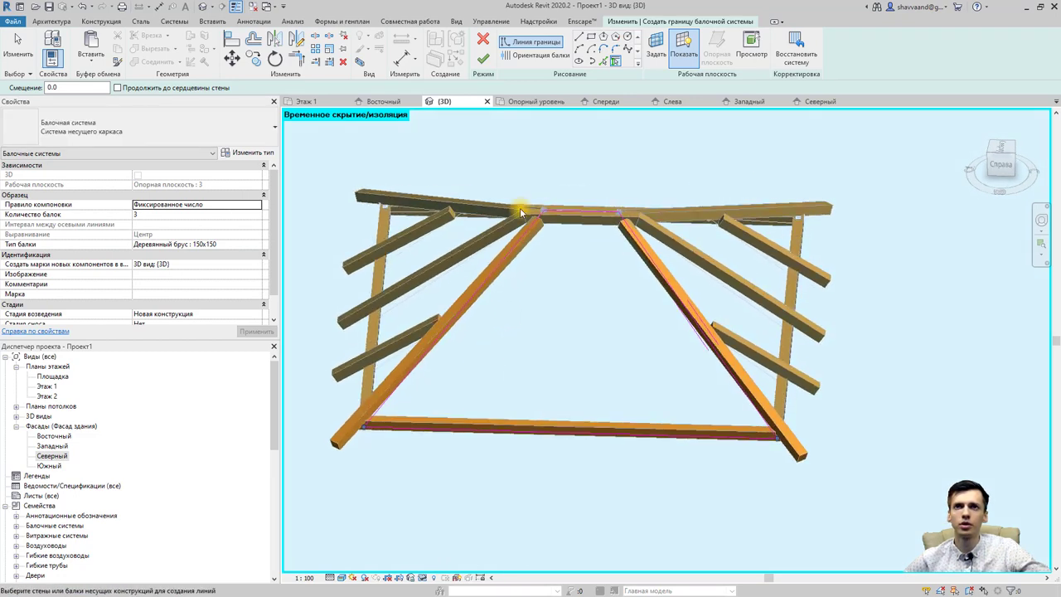
Draw the beam direction from the ridge midpoint to the eave midpoint and finish the system
{"action": "left_click", "coordinate": [538, 58]}
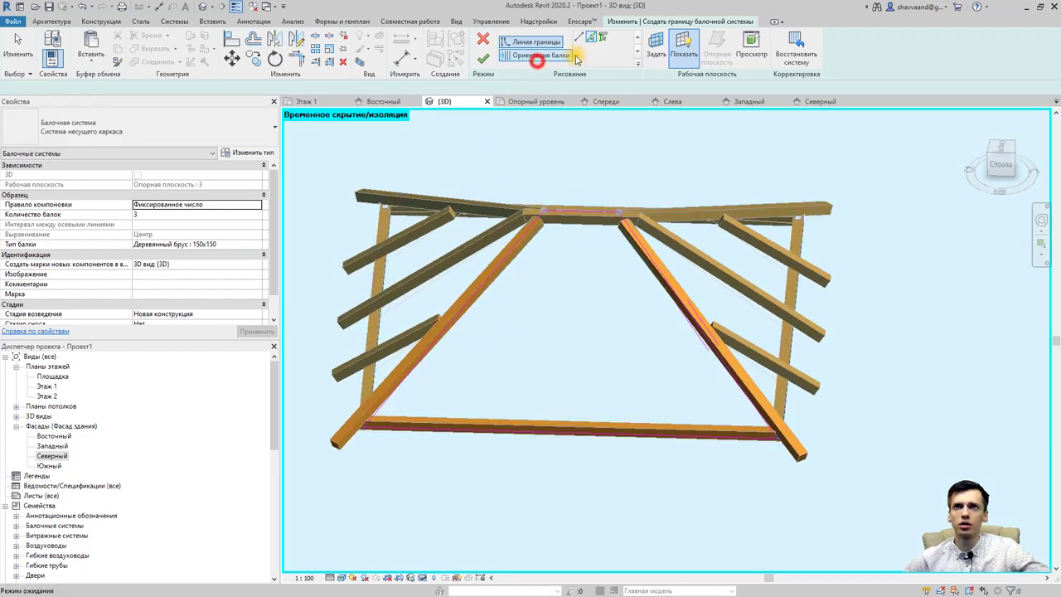
{"action": "left_click", "coordinate": [580, 210]}
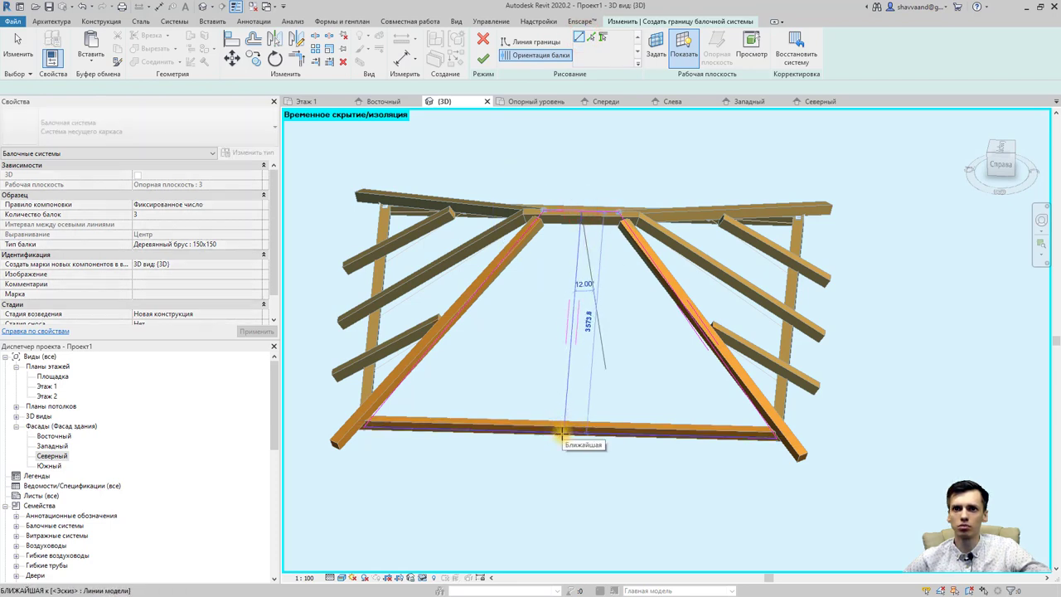
{"action": "left_click", "coordinate": [571, 434]}
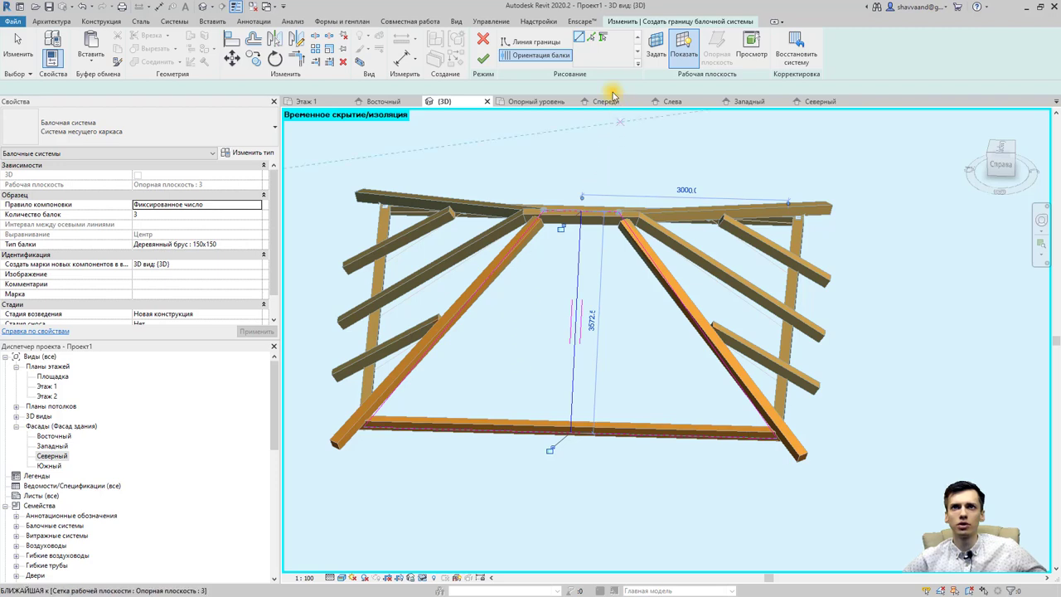
{"action": "left_click", "coordinate": [164, 265]}
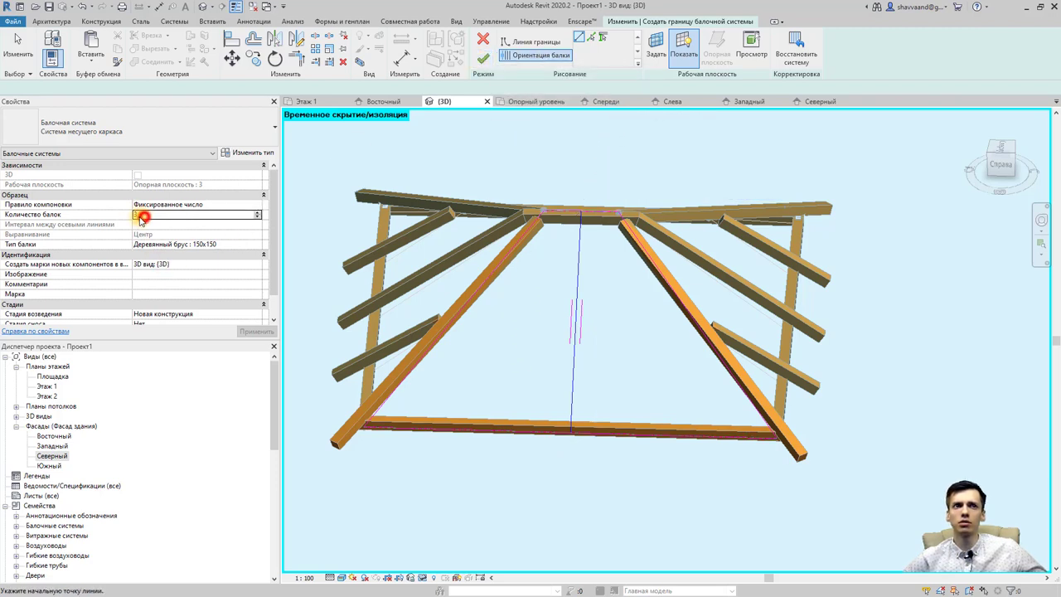
{"action": "left_click", "coordinate": [483, 59]}
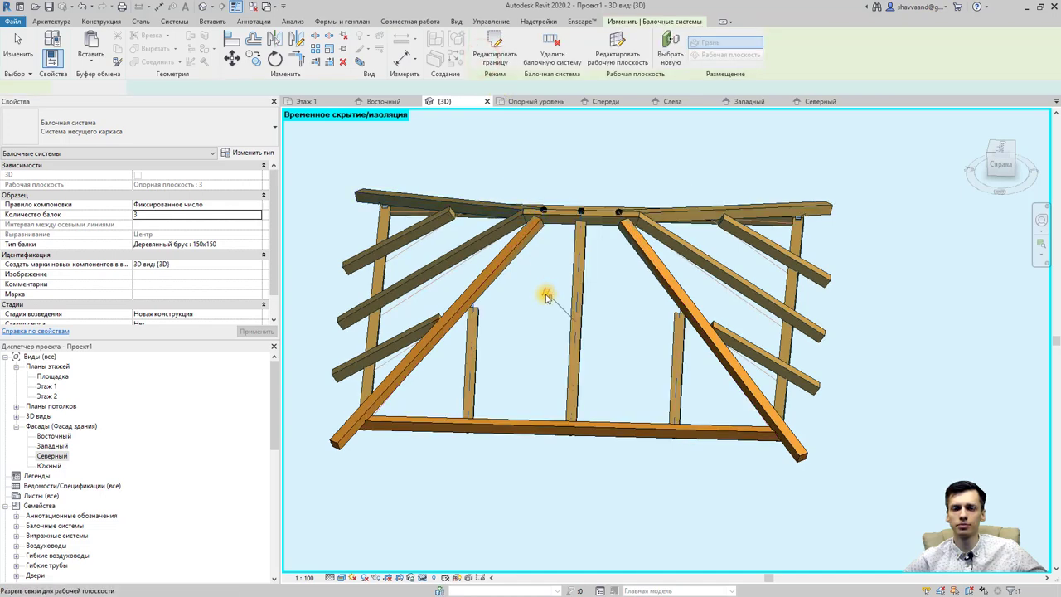
Match the new slope's middle rafter to the existing 150x150 timber rafter type
{"action": "mouse_move", "coordinate": [547, 296]}
{"action": "middle_mouse_down", "text": "shift"}
{"action": "mouse_move", "coordinate": [554, 287]}
{"action": "mouse_move", "coordinate": [574, 303]}
{"action": "middle_mouse_up", "text": "shift"}
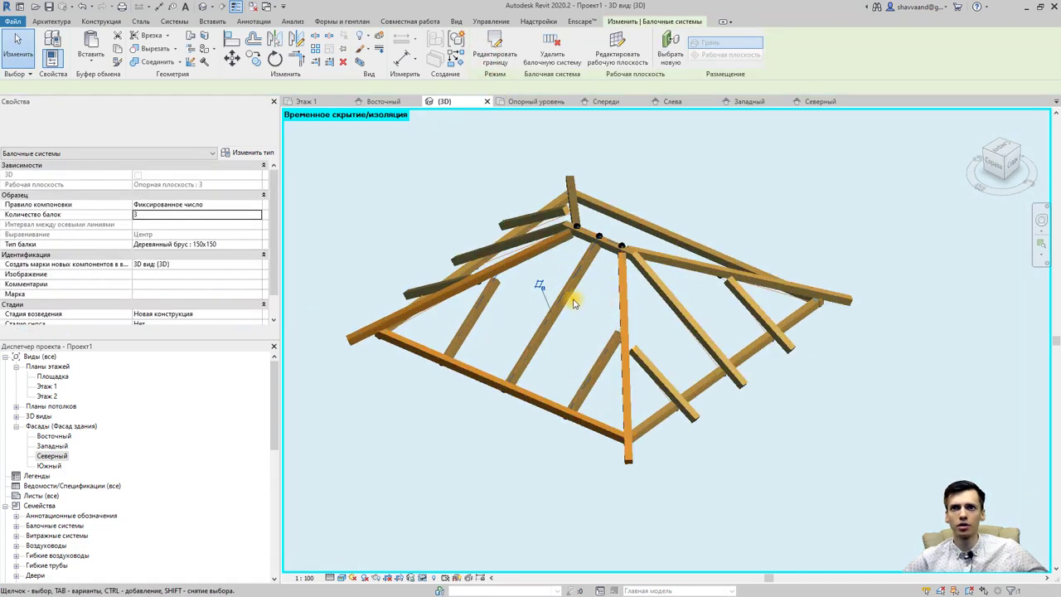
{"action": "key", "text": "Escape"}
{"action": "left_click", "coordinate": [477, 325]}
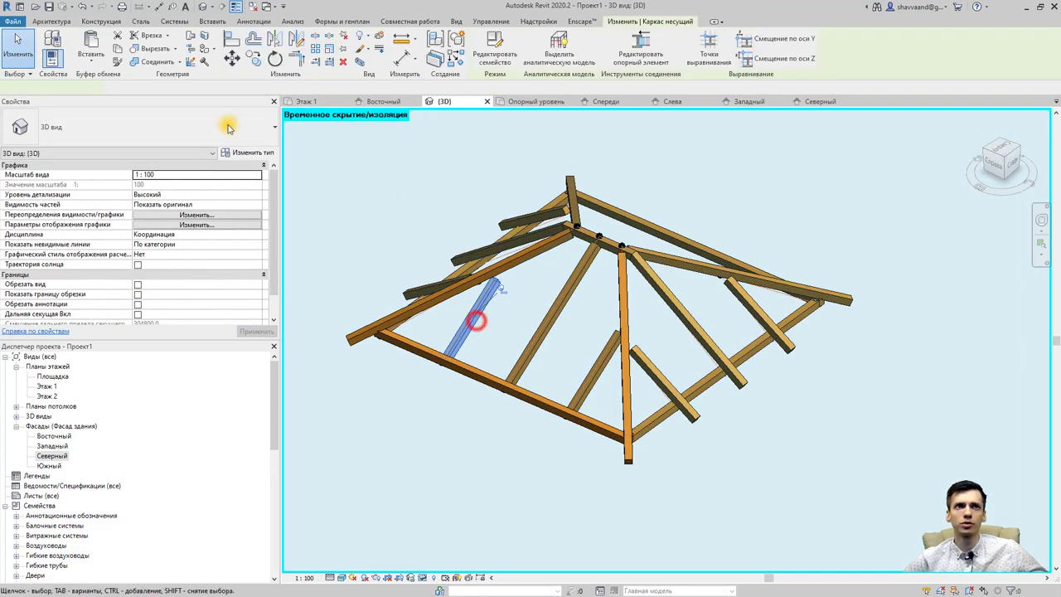
{"action": "left_click", "coordinate": [487, 239]}
{"action": "left_click", "coordinate": [490, 302]}
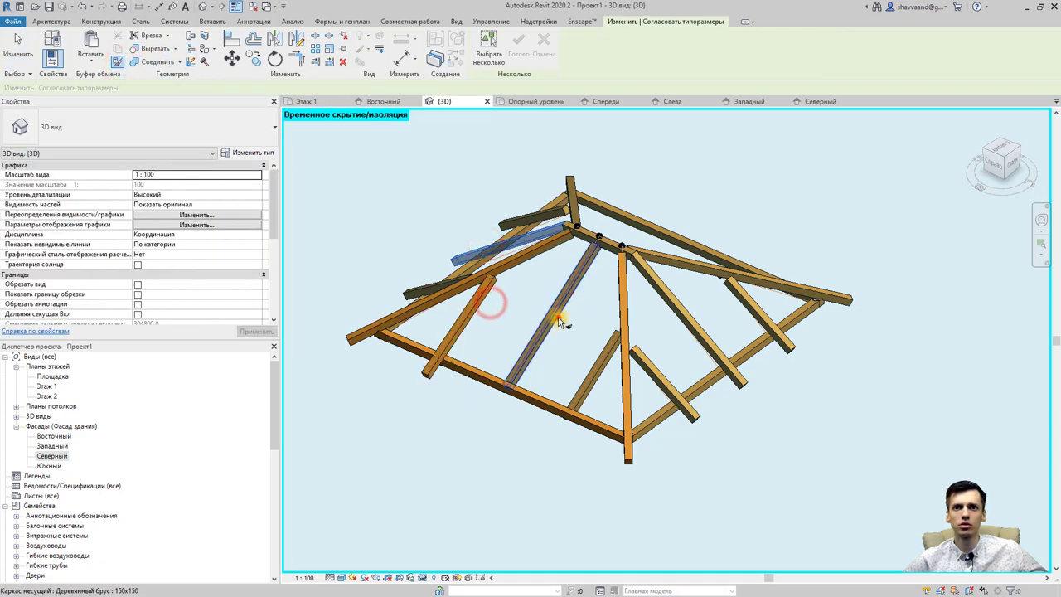
{"action": "left_click", "coordinate": [557, 318]}
{"action": "mouse_move", "coordinate": [589, 269]}
{"action": "middle_mouse_down", "text": "shift"}
{"action": "mouse_move", "coordinate": [501, 198]}
{"action": "mouse_move", "coordinate": [516, 173]}
{"action": "mouse_move", "coordinate": [731, 175]}
{"action": "mouse_move", "coordinate": [753, 135]}
{"action": "mouse_move", "coordinate": [922, 159]}
{"action": "mouse_move", "coordinate": [975, 123]}
{"action": "mouse_move", "coordinate": [986, 153]}
{"action": "middle_mouse_up", "text": "shift"}
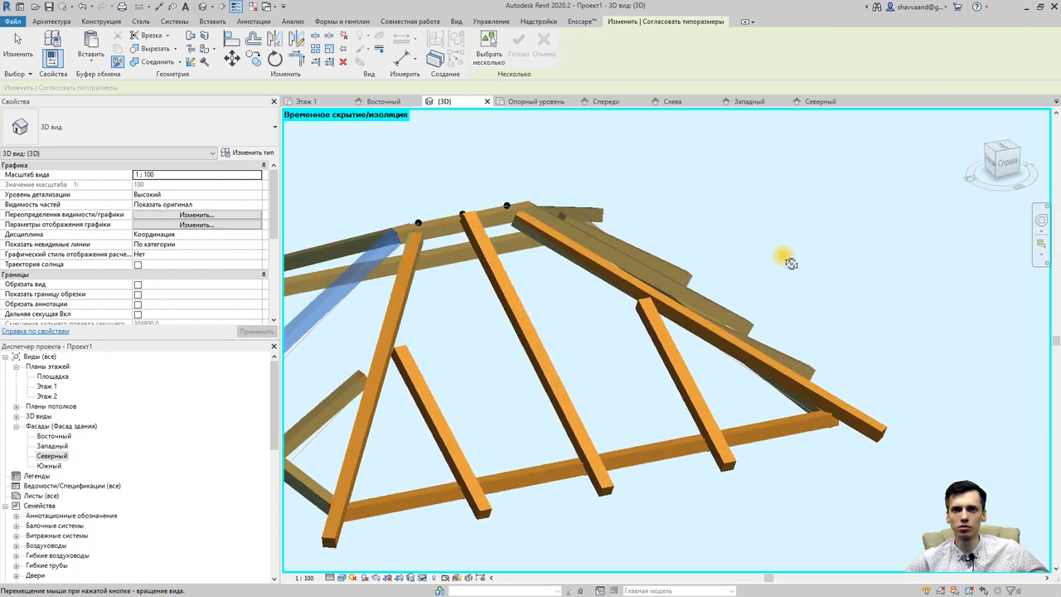
Select the middle slope rafter and review its -500.0 end cutback and 150.0 end Z offset
{"action": "left_click", "coordinate": [503, 254]}
{"action": "mouse_move", "coordinate": [504, 254]}
{"action": "middle_mouse_down", "text": "shift"}
{"action": "mouse_move", "coordinate": [484, 275]}
{"action": "mouse_move", "coordinate": [225, 262]}
{"action": "middle_mouse_up", "text": "shift"}
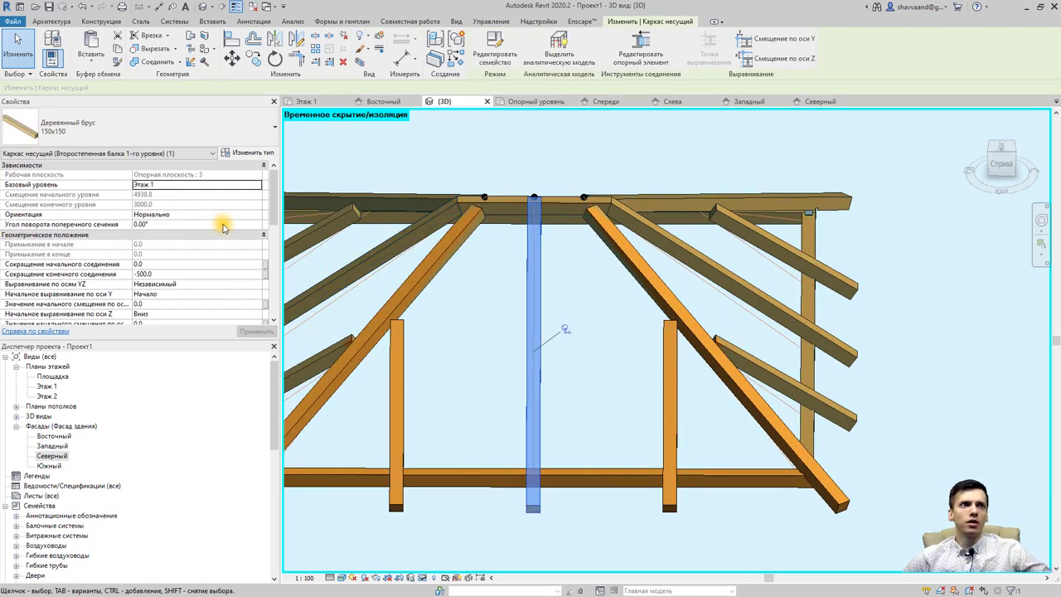
{"action": "scroll", "coordinate": [246, 262], "scroll_direction": "down", "scroll_amount": 1}
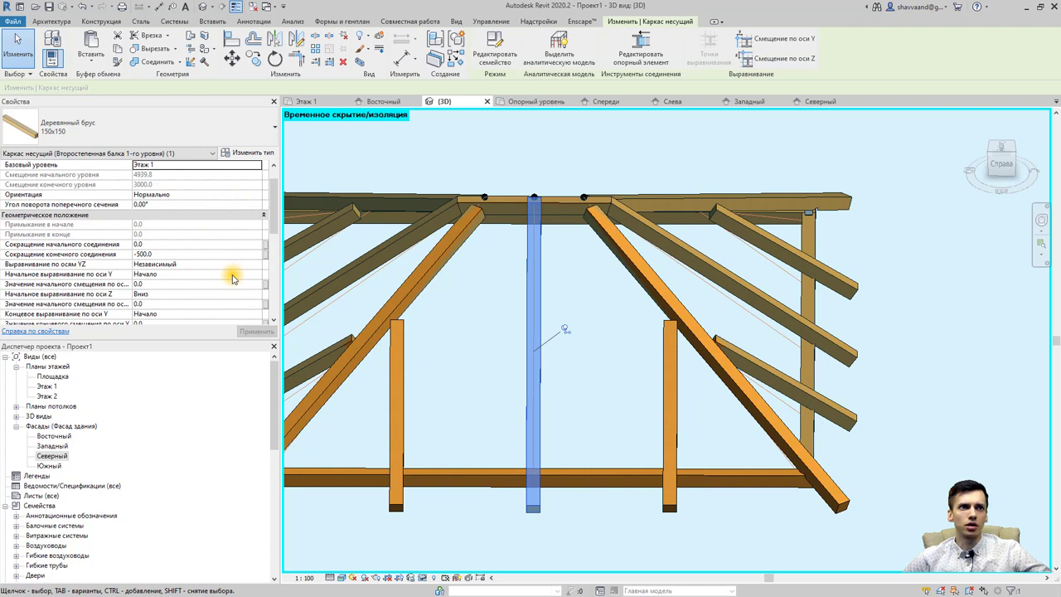
{"action": "scroll", "coordinate": [224, 284], "scroll_direction": "down", "scroll_amount": 3}
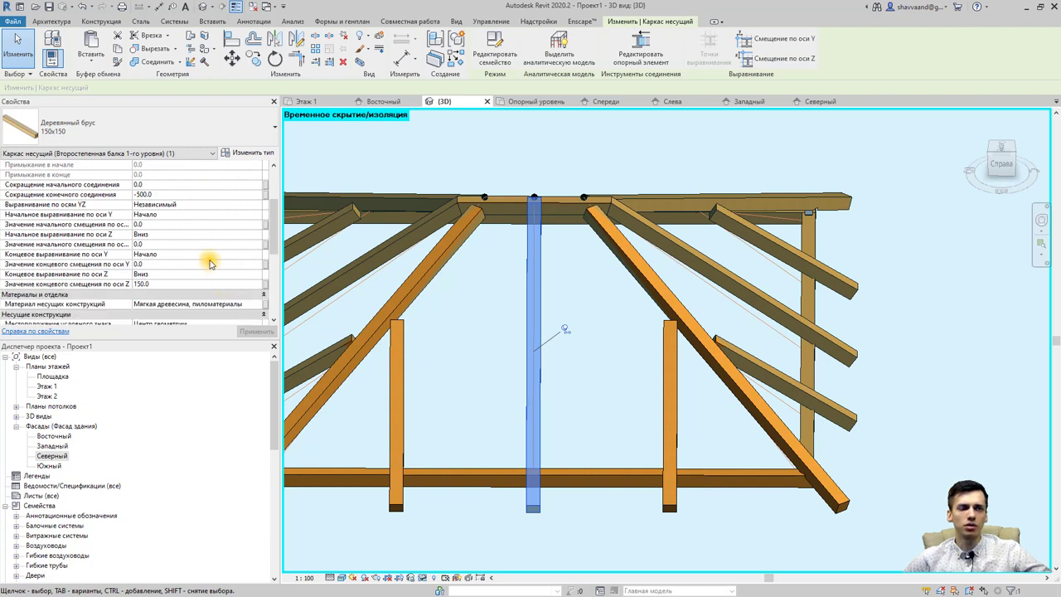
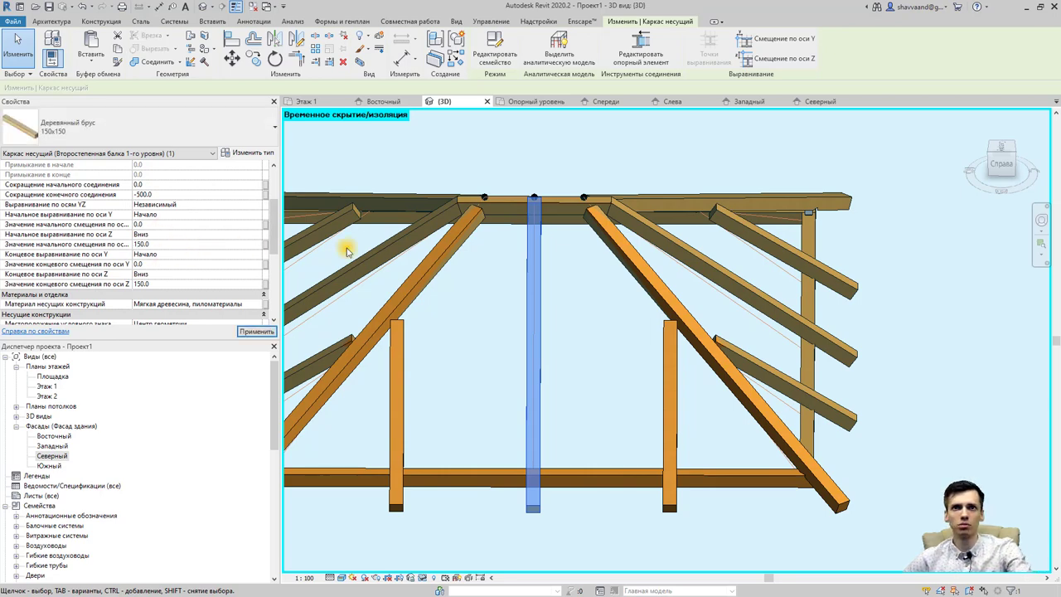
Give the sloping jack rafter a start join cutback of -50 so it reaches the hip rafter
{"action": "left_click", "coordinate": [536, 234]}
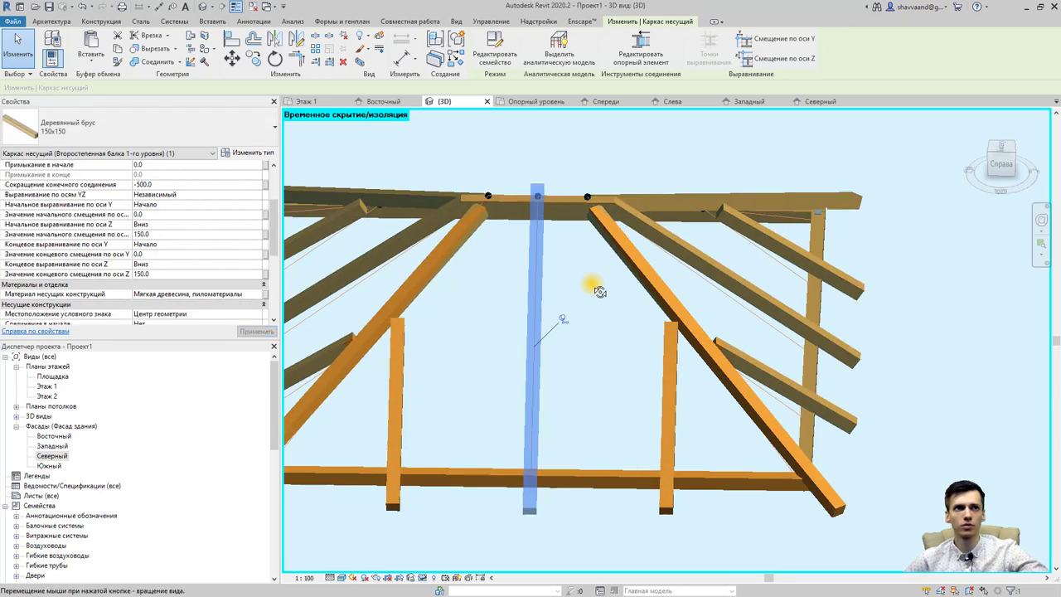
{"action": "middle_click_drag", "start_coordinate": [594, 284], "coordinate": [367, 277], "text": "shift"}
{"action": "type", "text": "-150"}
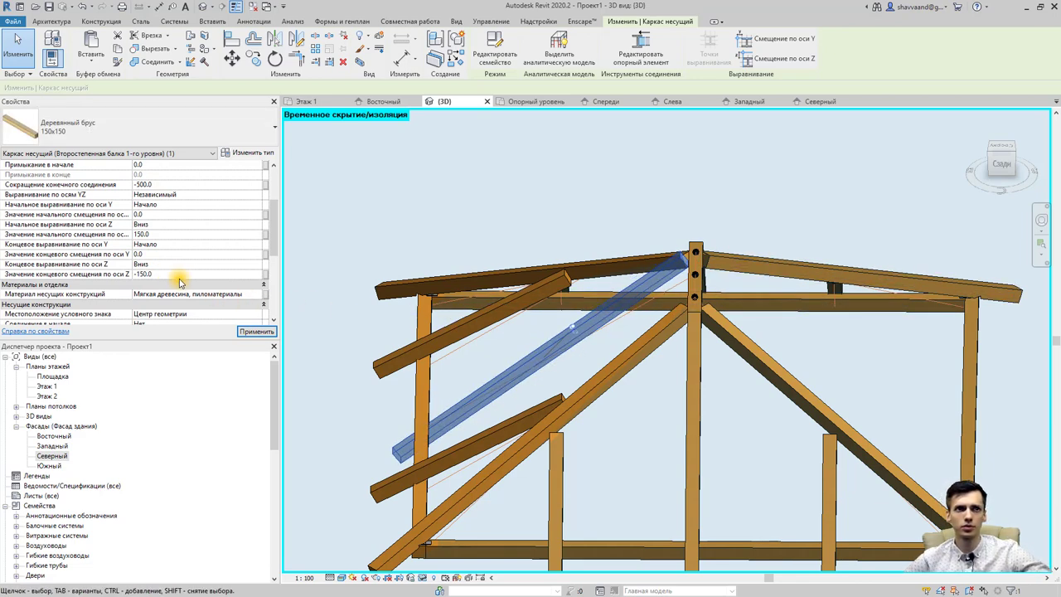
{"action": "key", "text": "Escape"}
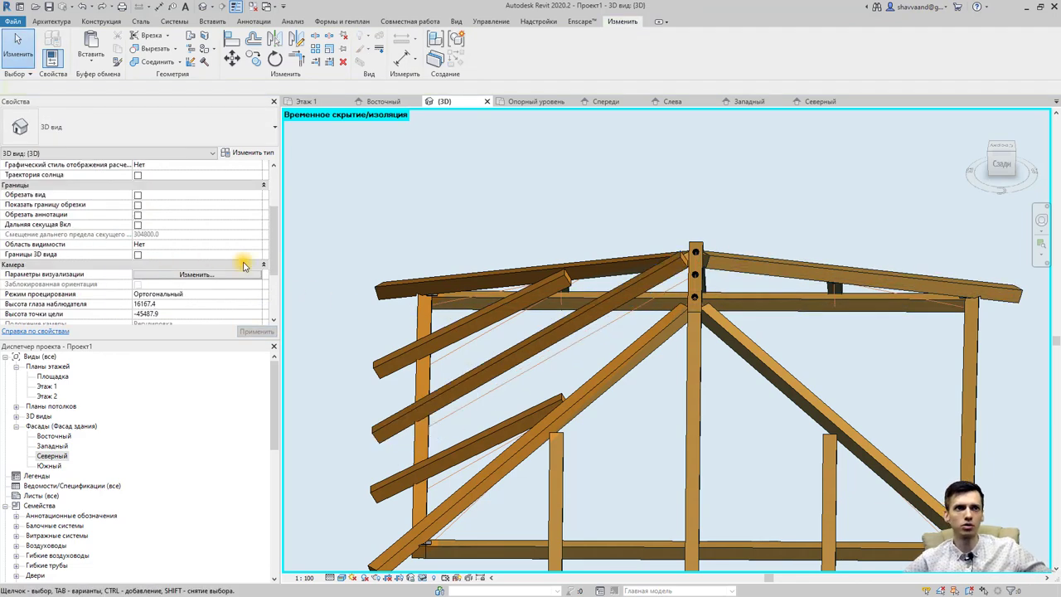
{"action": "left_click", "coordinate": [590, 303]}
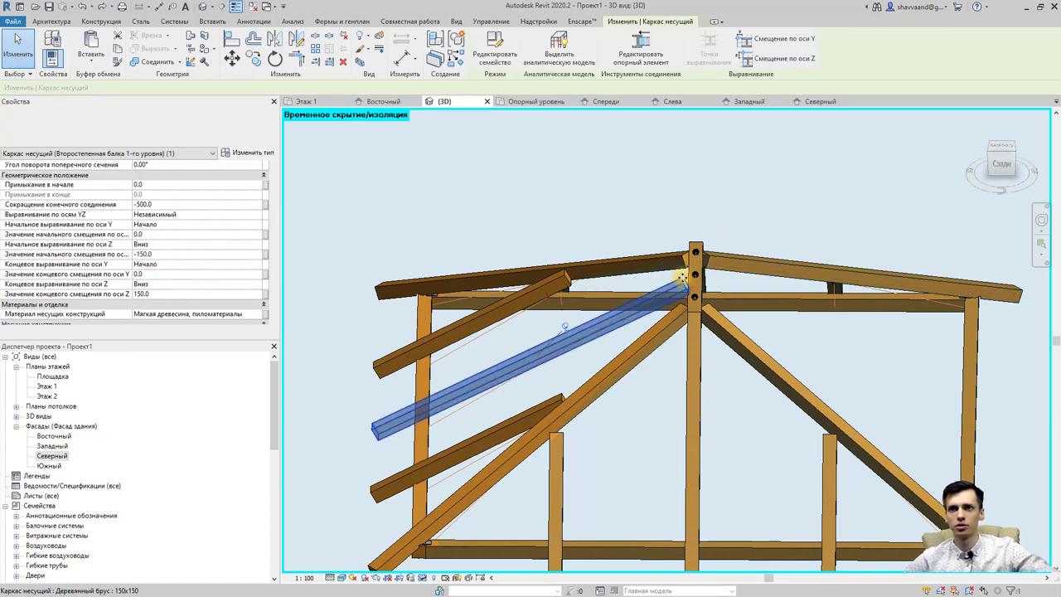
{"action": "middle_click_drag", "start_coordinate": [596, 338], "coordinate": [628, 213], "text": "shift"}
{"action": "scroll", "coordinate": [628, 213], "scroll_direction": "up", "scroll_amount": 3}
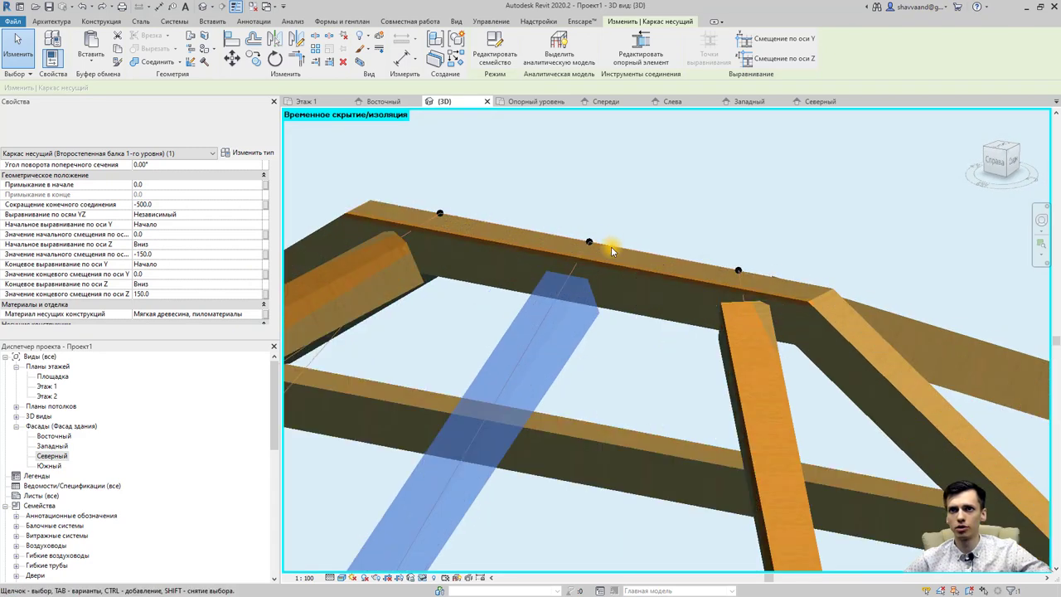
{"action": "scroll", "coordinate": [611, 243], "scroll_direction": "up", "scroll_amount": 3}
{"action": "mouse_move", "coordinate": [588, 301]}
{"action": "middle_mouse_down", "text": "shift"}
{"action": "mouse_move", "coordinate": [514, 301]}
{"action": "mouse_move", "coordinate": [736, 417]}
{"action": "mouse_move", "coordinate": [744, 403]}
{"action": "mouse_move", "coordinate": [699, 462]}
{"action": "mouse_move", "coordinate": [767, 402]}
{"action": "mouse_move", "coordinate": [280, 255]}
{"action": "middle_mouse_up", "text": "shift"}
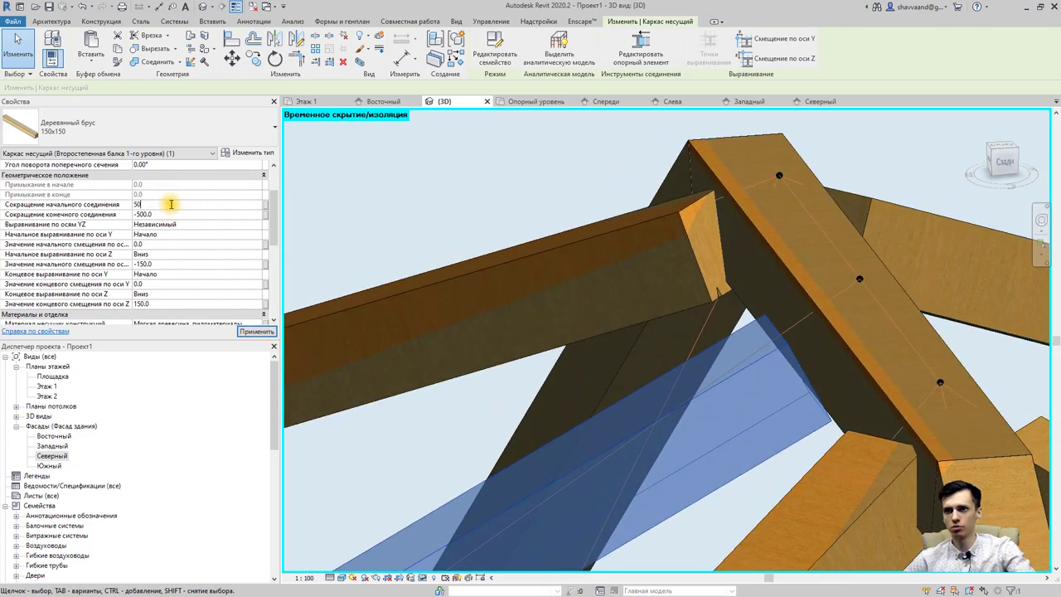
{"action": "left_click_drag", "start_coordinate": [742, 333], "coordinate": [684, 373]}
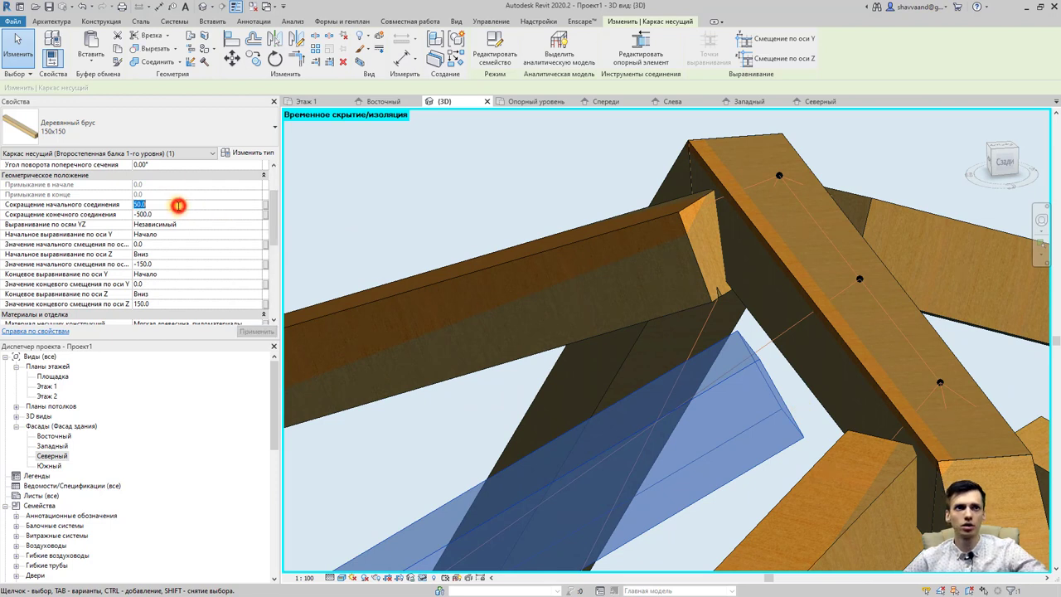
{"action": "type", "text": "-50"}
{"action": "key", "text": "Return"}
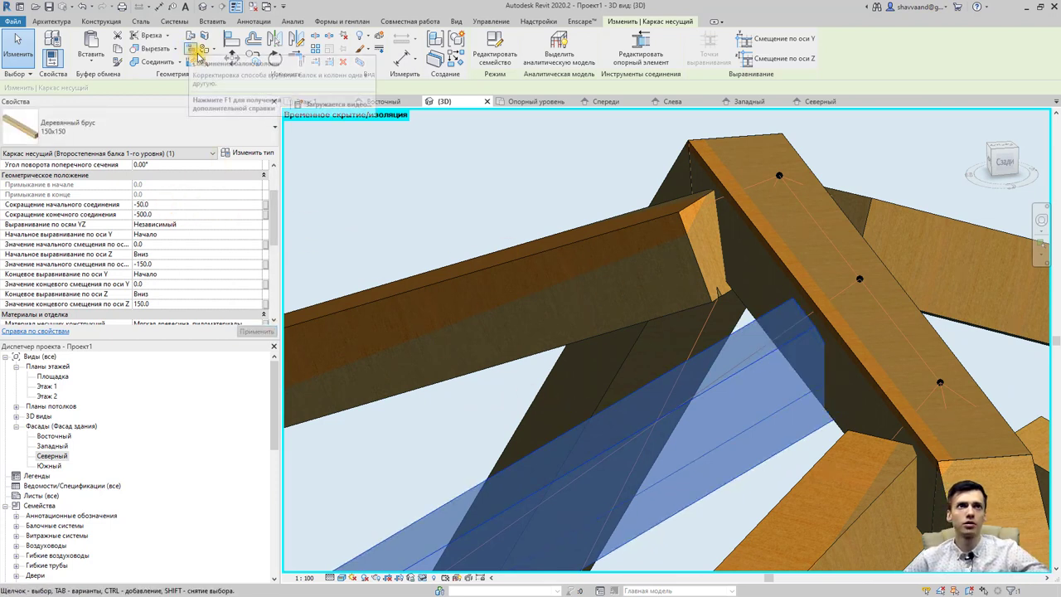
Notch the jack rafter with the hip rafter using Cut Geometry (Врезка)
{"action": "left_click", "coordinate": [152, 36]}
{"action": "left_click", "coordinate": [720, 383]}
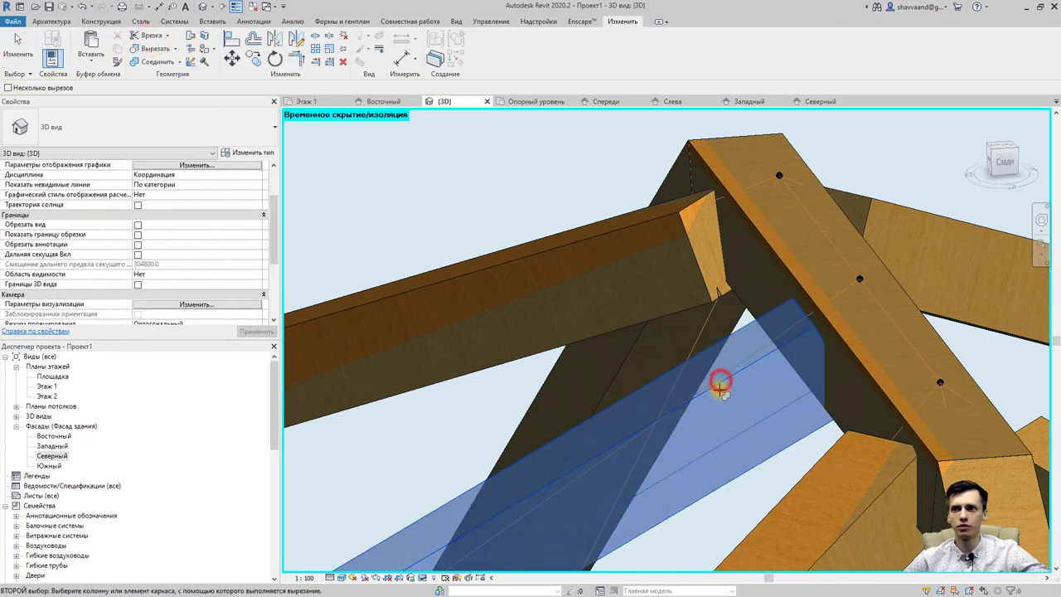
{"action": "scroll", "coordinate": [720, 383], "scroll_direction": "down", "scroll_amount": 2}
{"action": "left_click", "coordinate": [810, 365]}
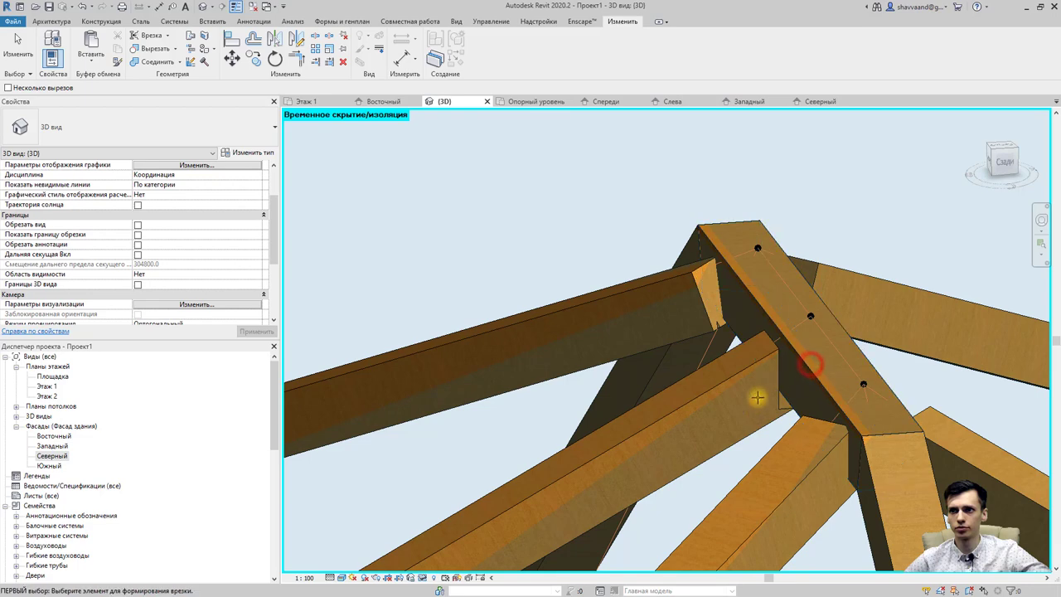
{"action": "mouse_move", "coordinate": [752, 417]}
{"action": "middle_mouse_down", "text": "shift"}
{"action": "mouse_move", "coordinate": [781, 363]}
{"action": "mouse_move", "coordinate": [932, 335]}
{"action": "middle_mouse_up", "text": "shift"}
{"action": "scroll", "coordinate": [736, 386], "scroll_direction": "down", "scroll_amount": 3}
{"action": "scroll", "coordinate": [734, 383], "scroll_direction": "down", "scroll_amount": 3}
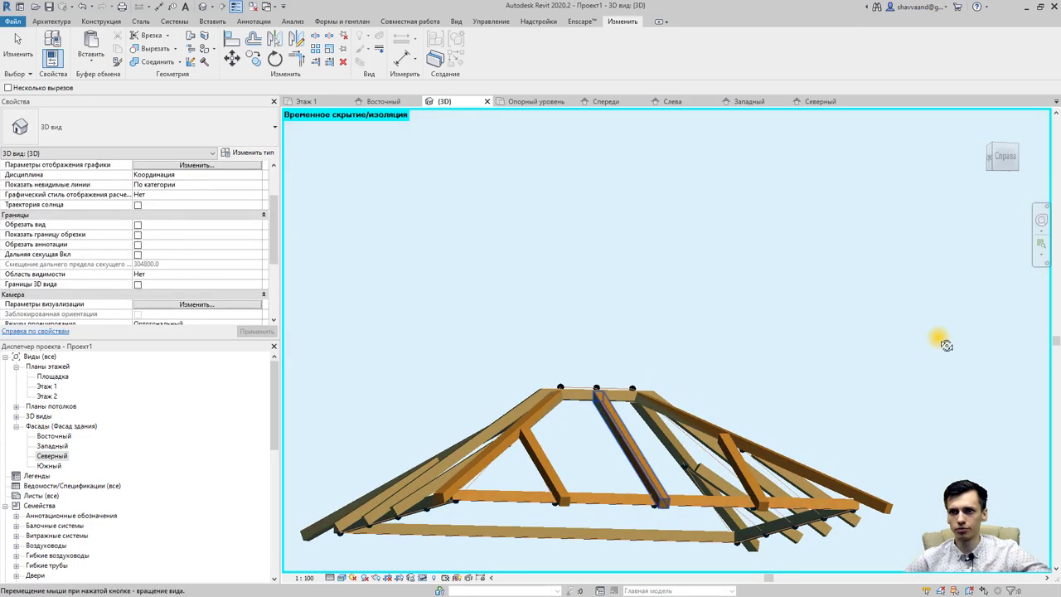
{"action": "scroll", "coordinate": [578, 396], "scroll_direction": "up", "scroll_amount": 5}
Set the view's Detail Level to Coarse (Низкий) so the framing shows as single lines
{"action": "mouse_move", "coordinate": [564, 473]}
{"action": "middle_mouse_down", "text": "shift"}
{"action": "mouse_move", "coordinate": [652, 464]}
{"action": "mouse_move", "coordinate": [670, 502]}
{"action": "middle_mouse_up", "text": "shift"}
{"action": "scroll", "coordinate": [670, 502], "scroll_direction": "down", "scroll_amount": 3}
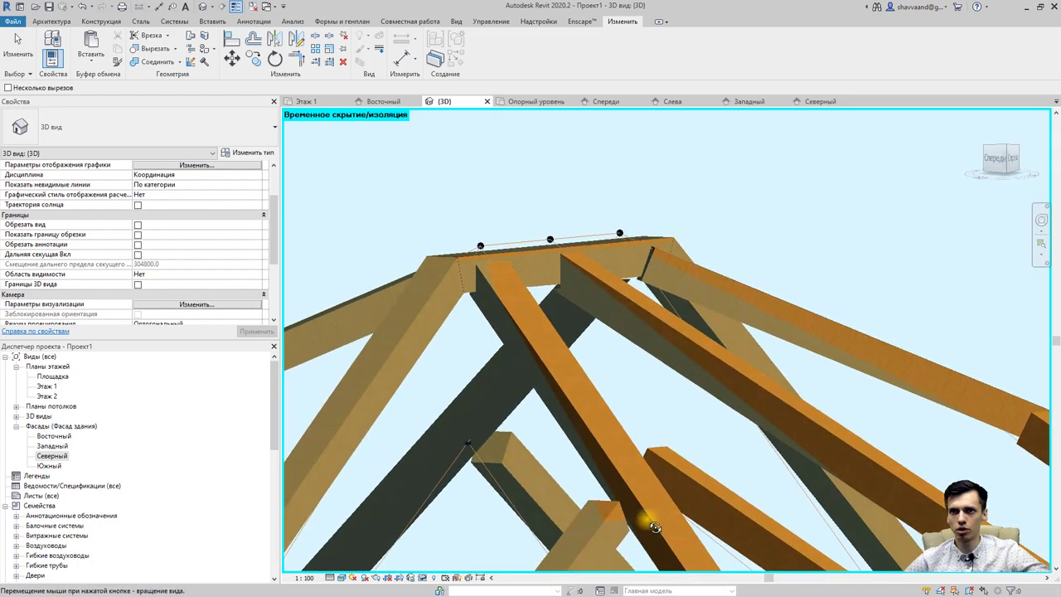
{"action": "mouse_move", "coordinate": [639, 540]}
{"action": "middle_mouse_down", "text": "shift"}
{"action": "mouse_move", "coordinate": [705, 436]}
{"action": "mouse_move", "coordinate": [367, 562]}
{"action": "middle_mouse_up", "text": "shift"}
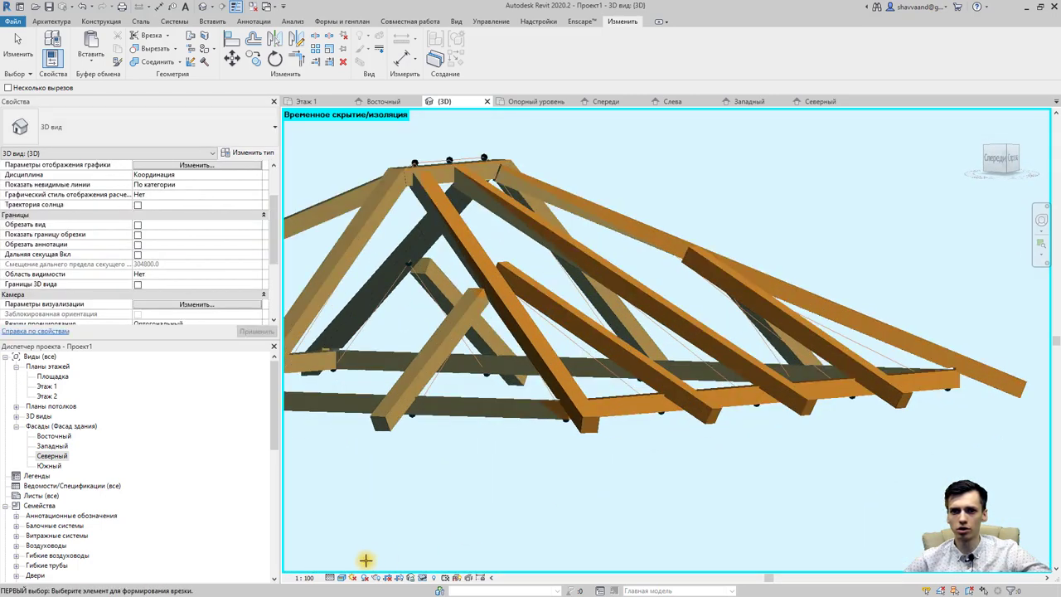
{"action": "left_click", "coordinate": [345, 544]}
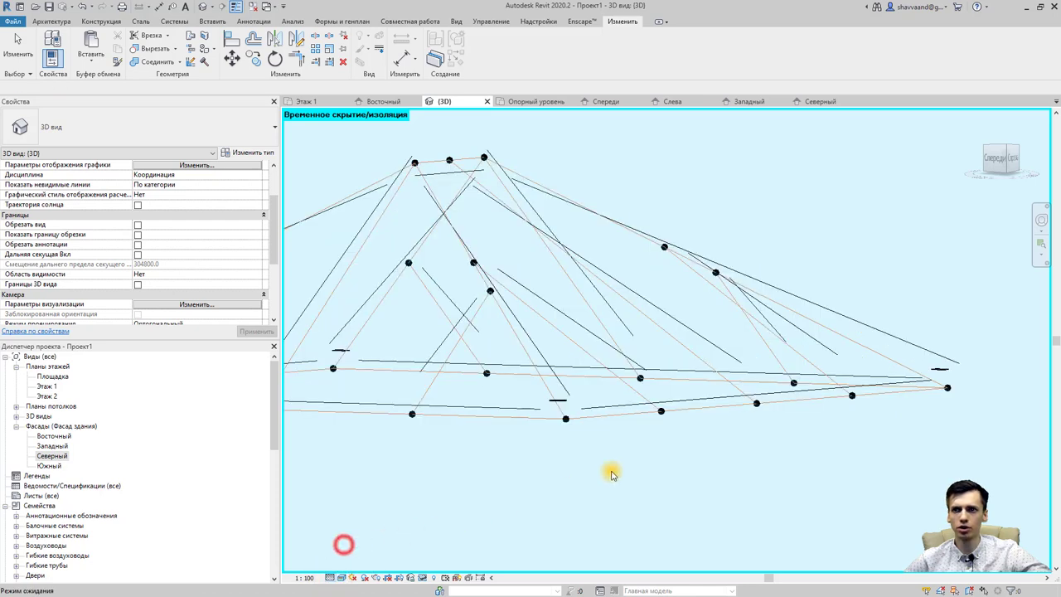
{"action": "mouse_move", "coordinate": [783, 430]}
{"action": "middle_mouse_down", "text": "shift"}
{"action": "mouse_move", "coordinate": [629, 502]}
{"action": "mouse_move", "coordinate": [591, 517]}
{"action": "mouse_move", "coordinate": [573, 511]}
{"action": "middle_mouse_up", "text": "shift"}
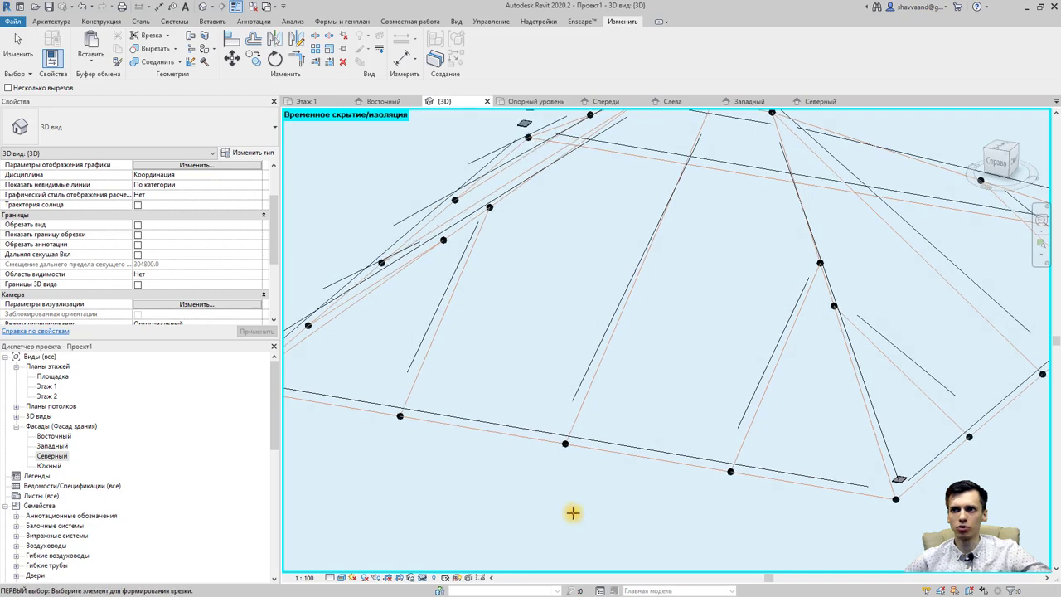
{"action": "mouse_move", "coordinate": [748, 470]}
{"action": "middle_mouse_down", "text": "shift"}
{"action": "mouse_move", "coordinate": [615, 481]}
{"action": "mouse_move", "coordinate": [630, 489]}
{"action": "mouse_move", "coordinate": [644, 417]}
{"action": "mouse_move", "coordinate": [694, 485]}
{"action": "mouse_move", "coordinate": [705, 486]}
{"action": "middle_mouse_up", "text": "shift"}
Open the South (Южный) elevation and frame the house and roof
{"action": "double_click", "coordinate": [48, 455]}
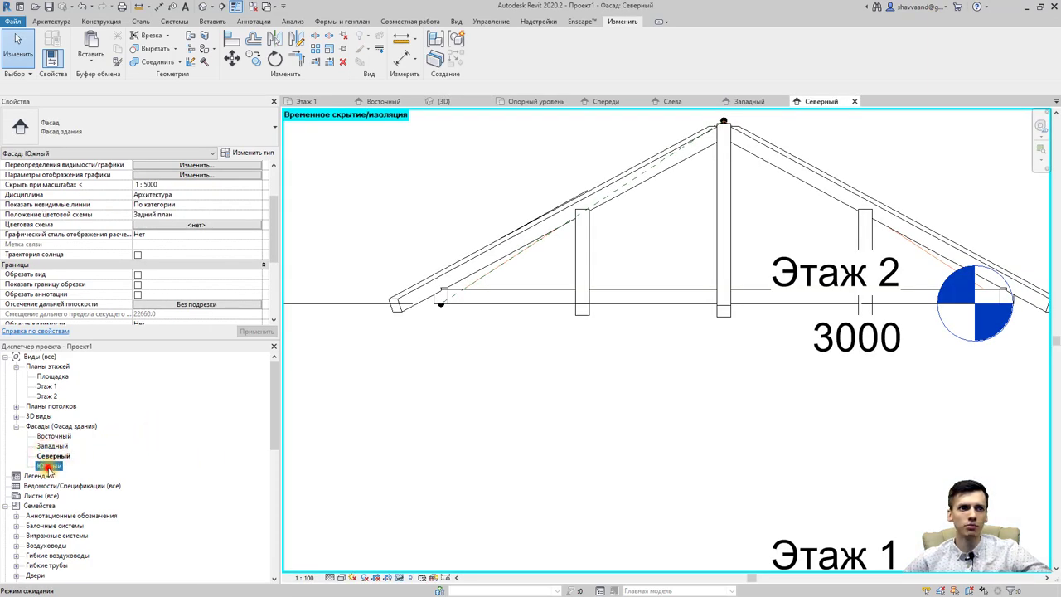
{"action": "double_click", "coordinate": [48, 466]}
{"action": "scroll", "coordinate": [450, 304], "scroll_direction": "up", "scroll_amount": 2}
{"action": "scroll", "coordinate": [421, 363], "scroll_direction": "up", "scroll_amount": 2}
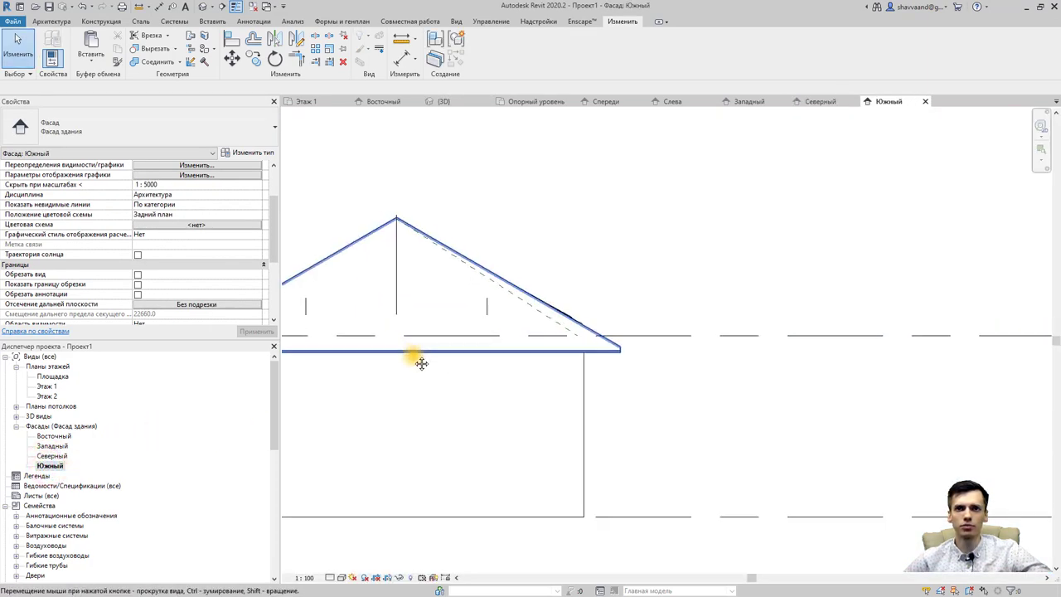
{"action": "middle_click_drag", "start_coordinate": [421, 363], "coordinate": [528, 384]}
Temporarily hide the roof and then the walls below it
{"action": "left_click", "coordinate": [720, 370]}
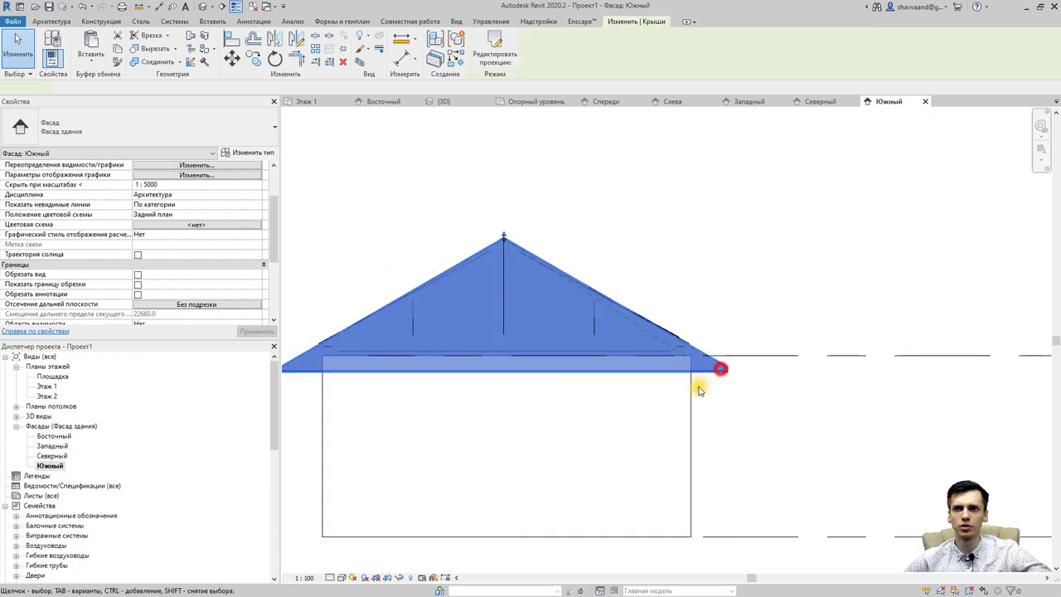
{"action": "left_click", "coordinate": [399, 578]}
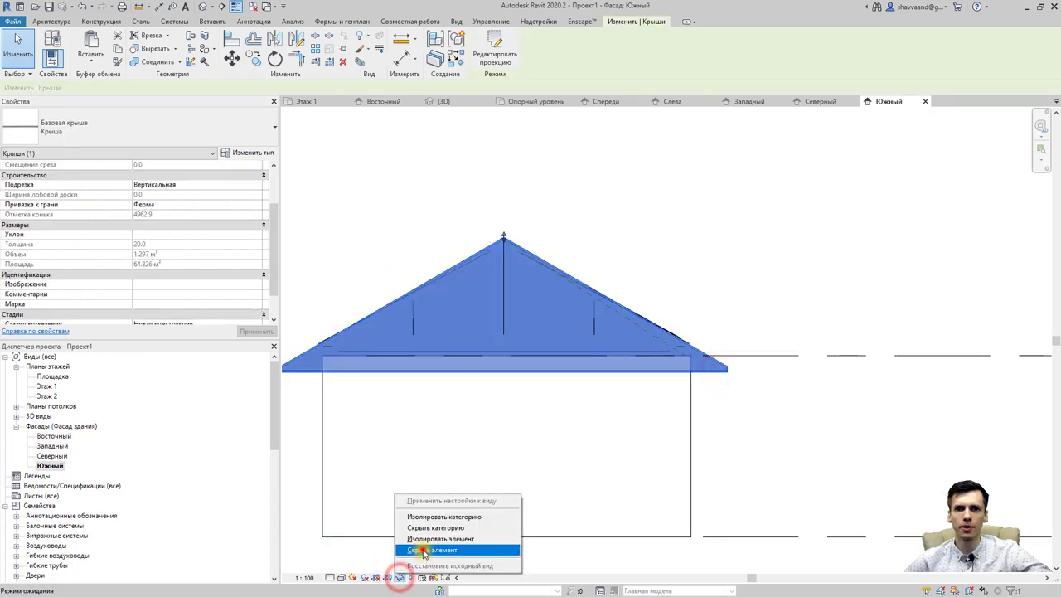
{"action": "left_click", "coordinate": [423, 551]}
{"action": "mouse_move", "coordinate": [754, 419]}
{"action": "left_mouse_down"}
{"action": "mouse_move", "coordinate": [303, 450]}
{"action": "mouse_move", "coordinate": [515, 391]}
{"action": "left_mouse_up"}
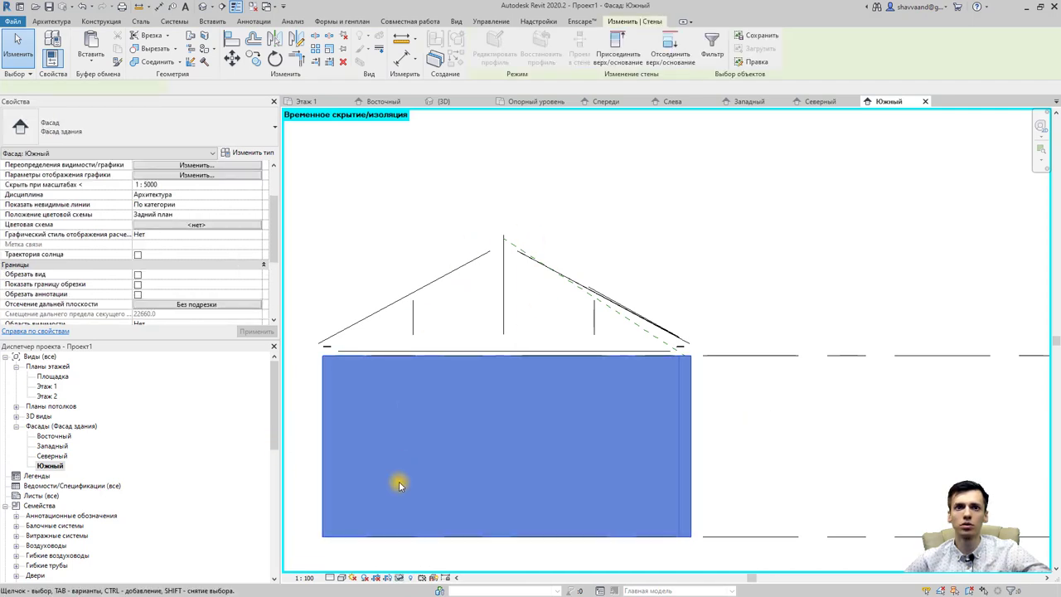
{"action": "left_click", "coordinate": [398, 578]}
{"action": "left_click", "coordinate": [411, 550]}
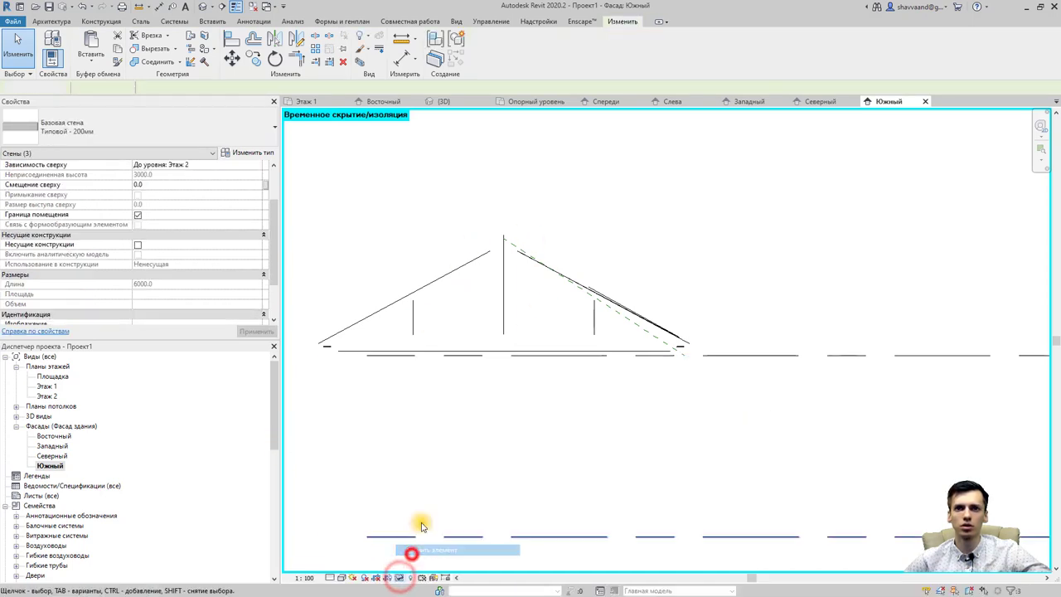
Start the Architecture Reference Plane tool, then cancel it
{"action": "left_click", "coordinate": [56, 23]}
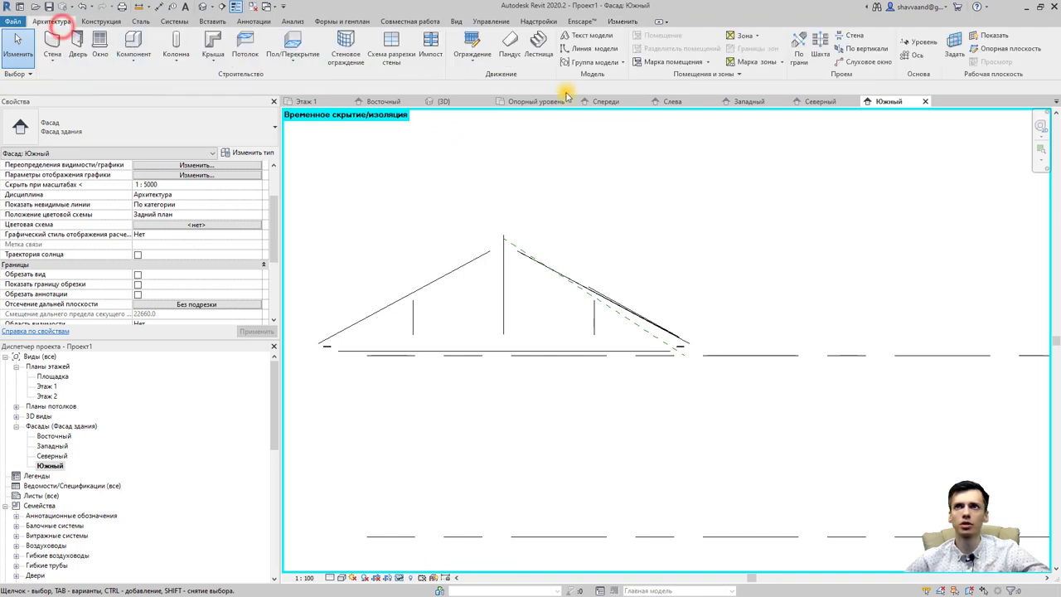
{"action": "left_click", "coordinate": [991, 48]}
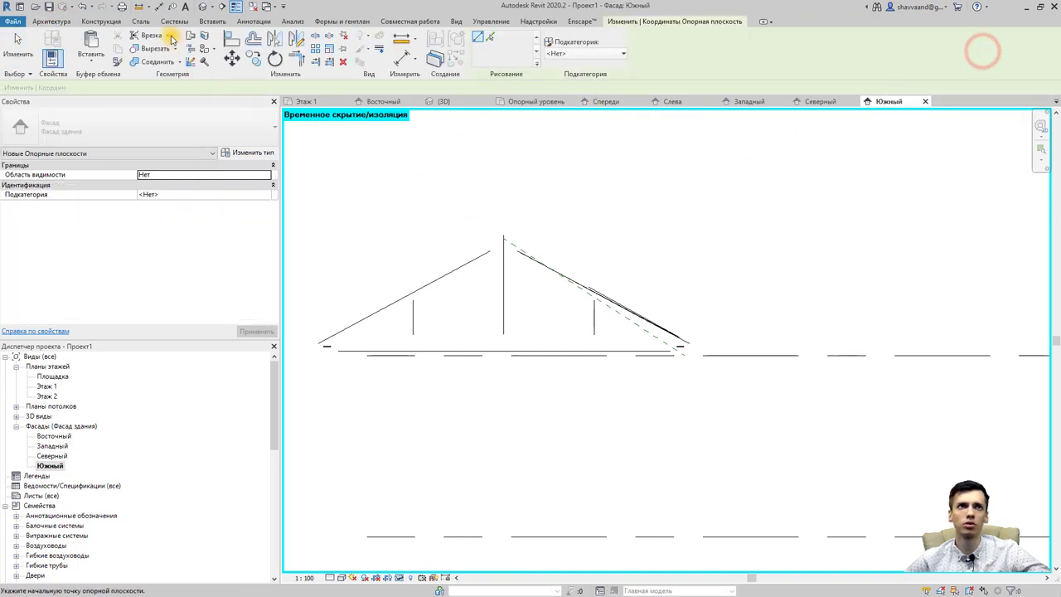
{"action": "key", "text": "Escape"}
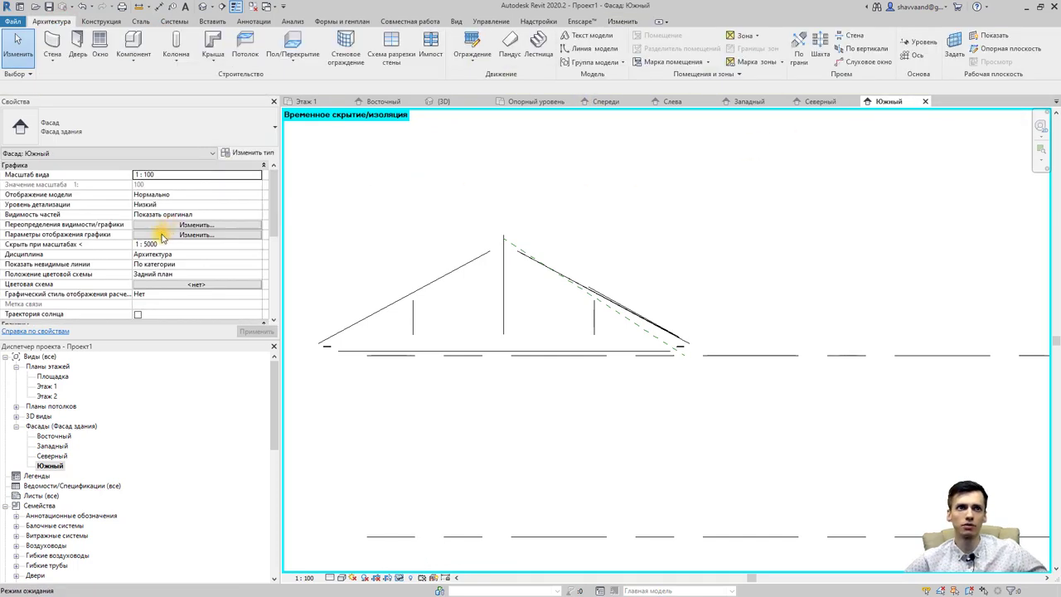
Turn off all Analytical Model Categories in Visibility/Graphics for this elevation
{"action": "left_click", "coordinate": [196, 225]}
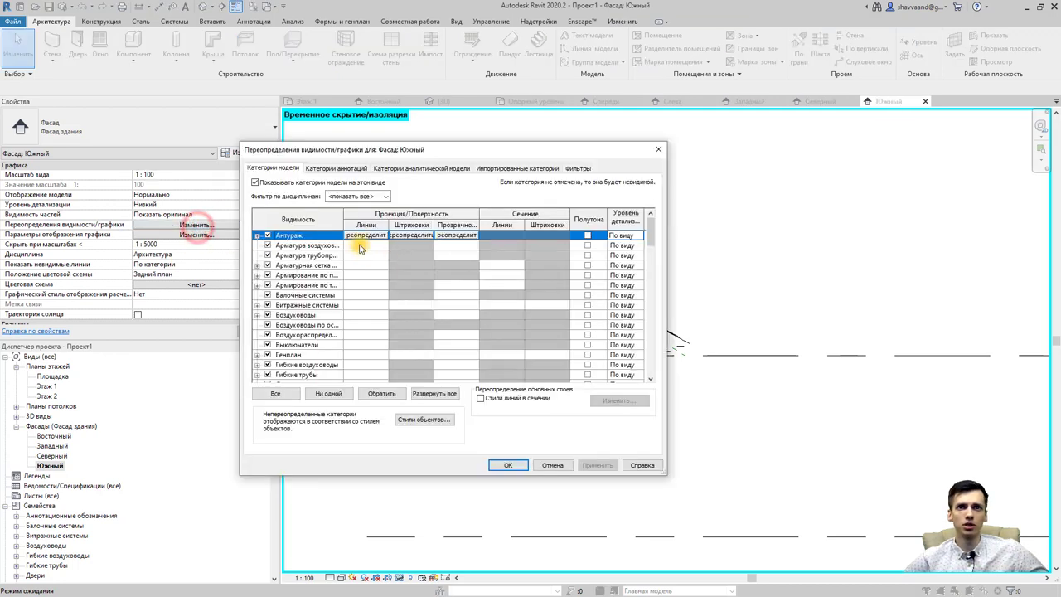
{"action": "left_click", "coordinate": [329, 169]}
{"action": "left_click", "coordinate": [390, 168]}
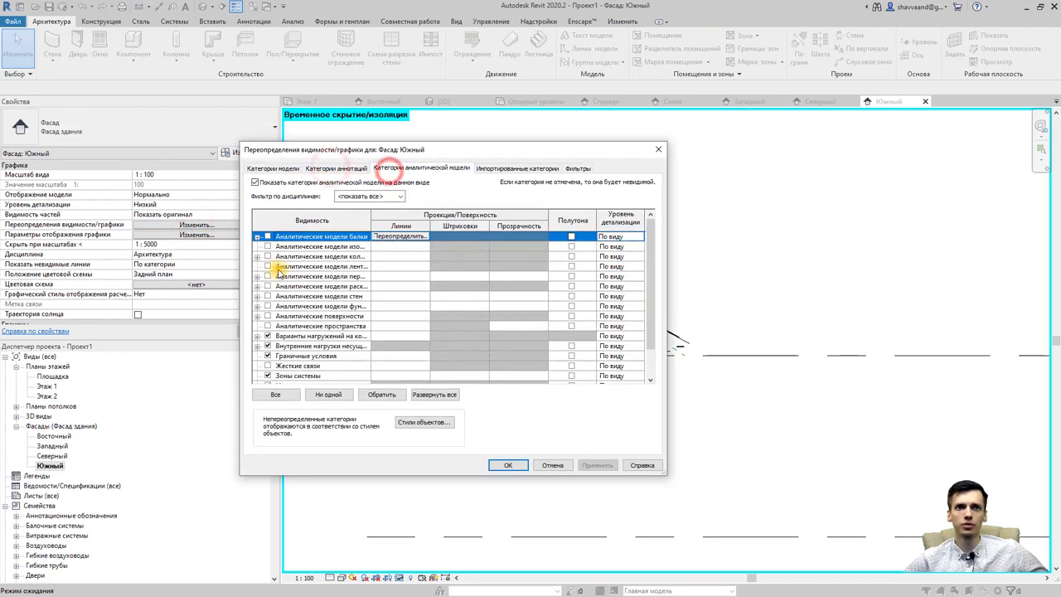
{"action": "scroll", "coordinate": [282, 332], "scroll_direction": "down", "scroll_amount": 1}
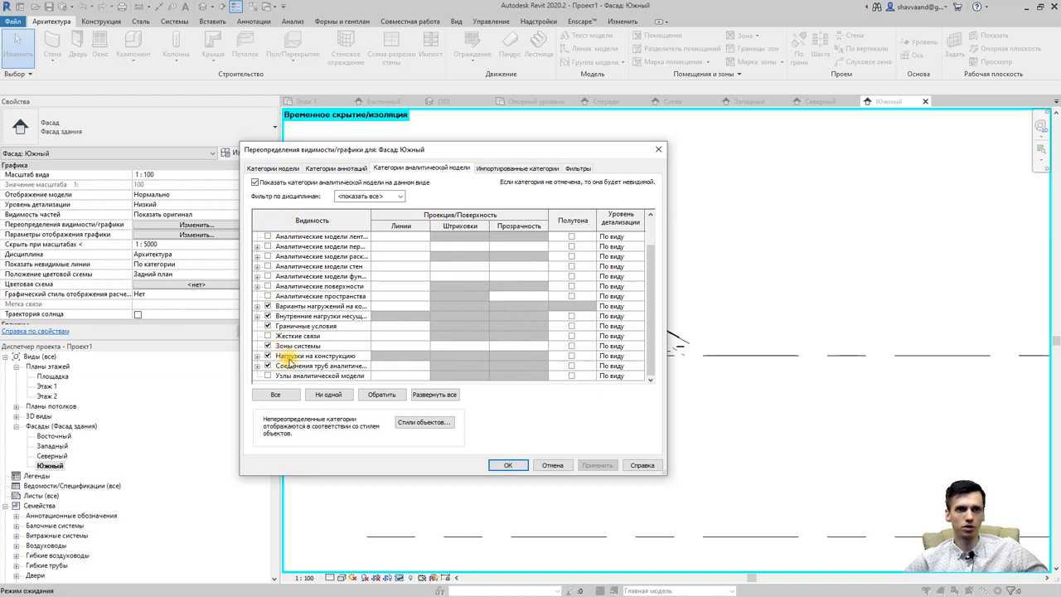
{"action": "left_click", "coordinate": [300, 378], "text": "shift"}
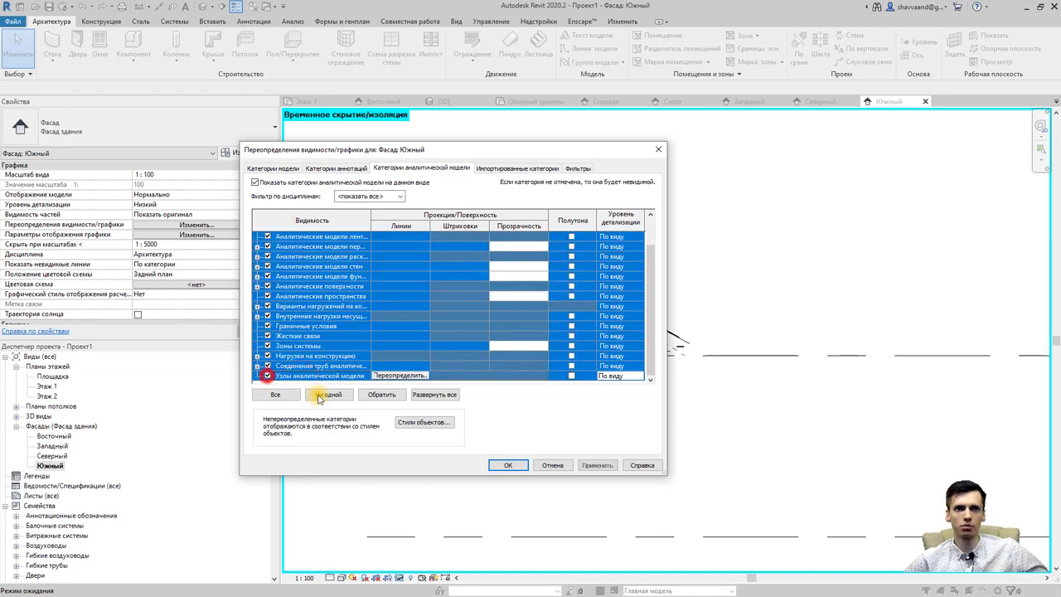
{"action": "left_click", "coordinate": [319, 396]}
{"action": "left_click", "coordinate": [523, 463]}
Set the elevation's Detail Level to High to show solid timber members
{"action": "scroll", "coordinate": [369, 269], "scroll_direction": "up", "scroll_amount": 1}
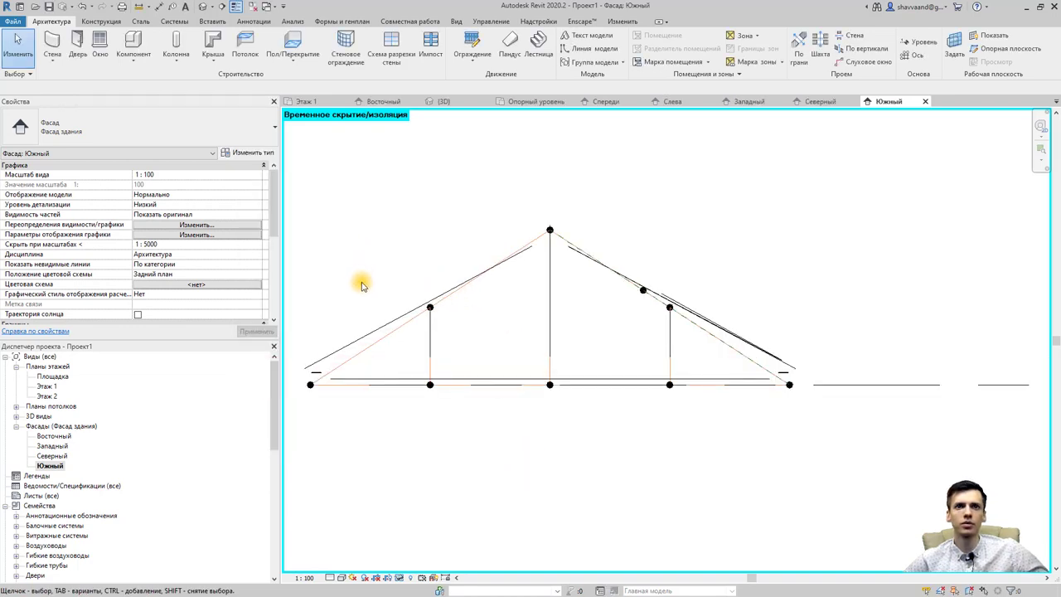
{"action": "scroll", "coordinate": [362, 291], "scroll_direction": "up", "scroll_amount": 1}
{"action": "scroll", "coordinate": [365, 323], "scroll_direction": "up", "scroll_amount": 2}
{"action": "left_click", "coordinate": [330, 578]}
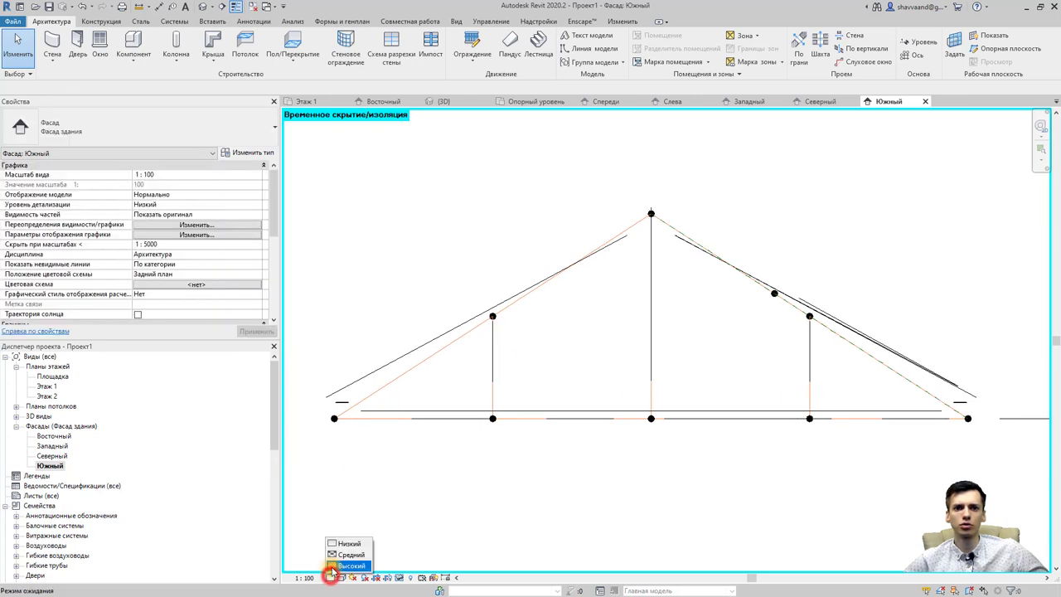
{"action": "left_click", "coordinate": [332, 568]}
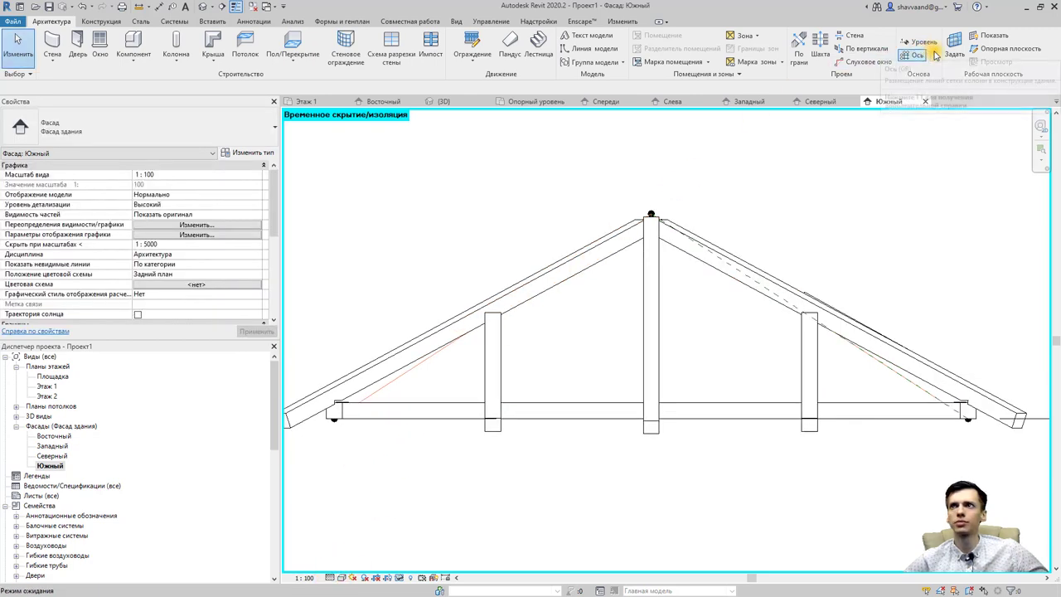
Draw a reference plane from the ridge apex down to the left eave
{"action": "left_click", "coordinate": [986, 50]}
{"action": "left_click", "coordinate": [637, 213]}
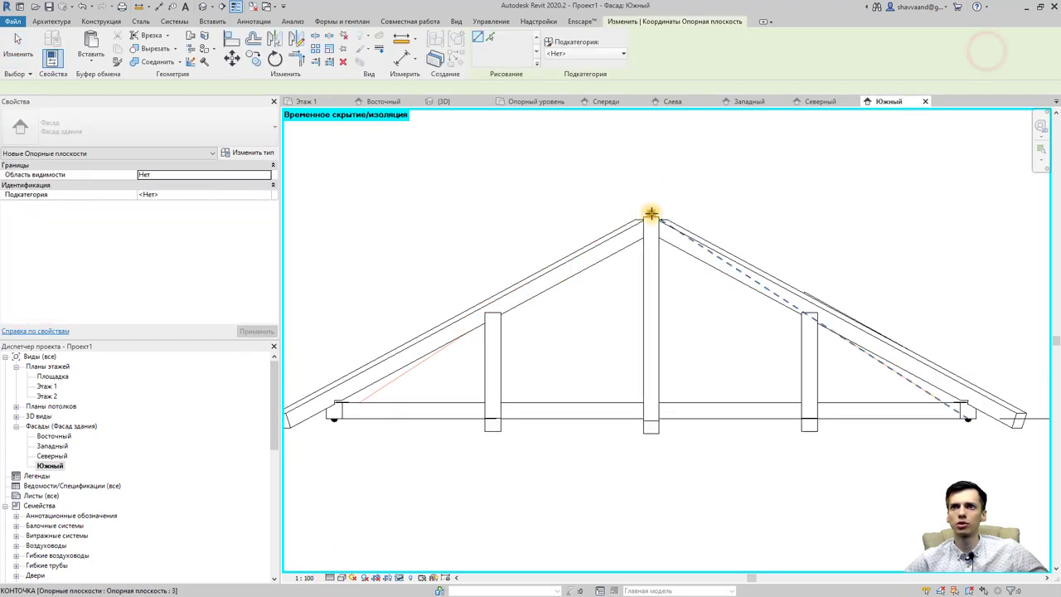
{"action": "left_click", "coordinate": [332, 420]}
{"action": "left_click", "coordinate": [390, 375]}
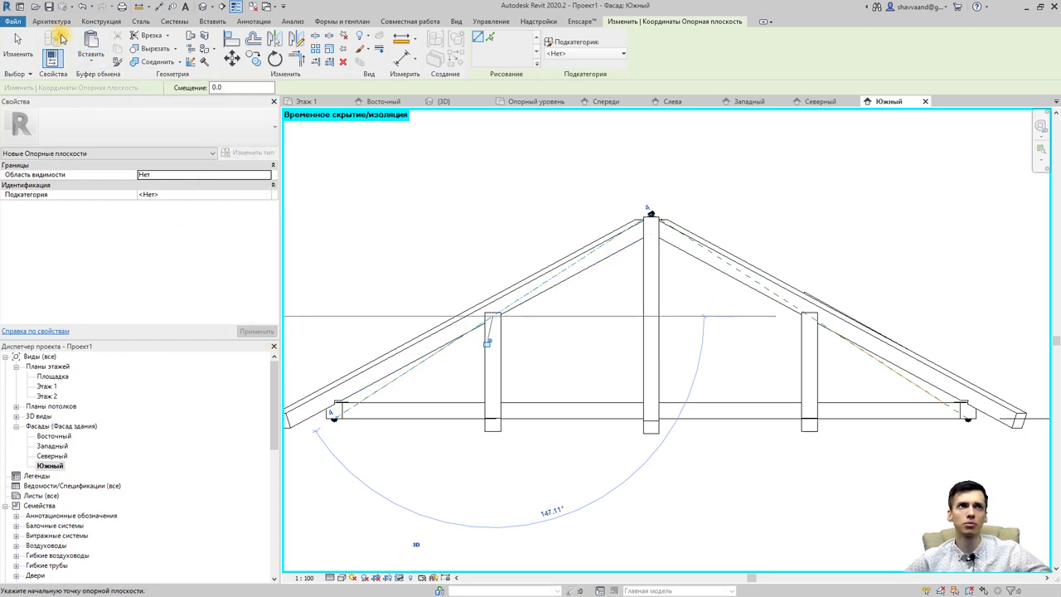
{"action": "left_click", "coordinate": [57, 22]}
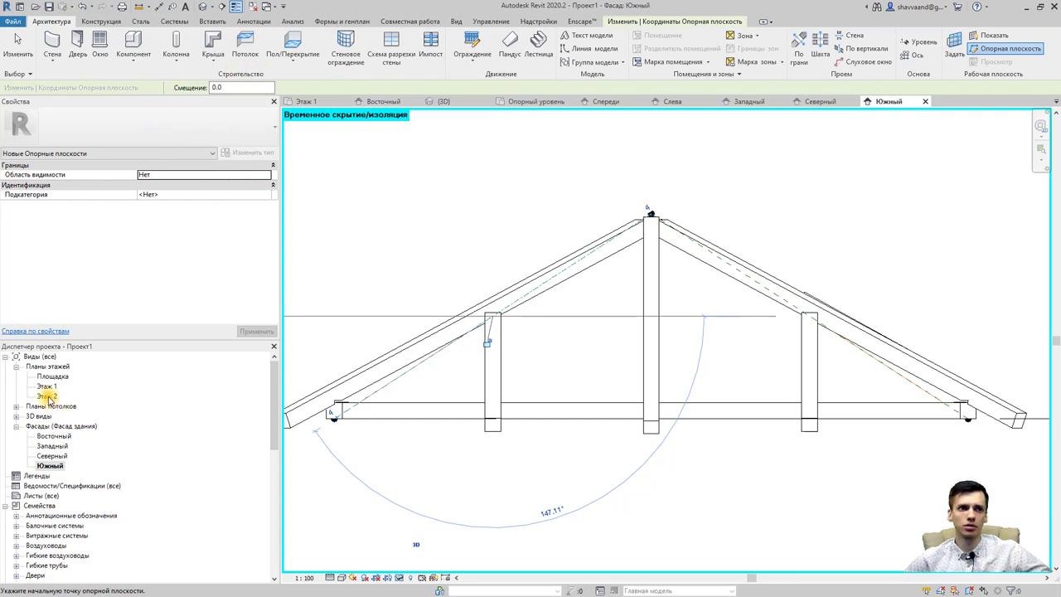
In the 3D view, set the work plane to a named plane for the new framing
{"action": "left_click", "coordinate": [201, 12]}
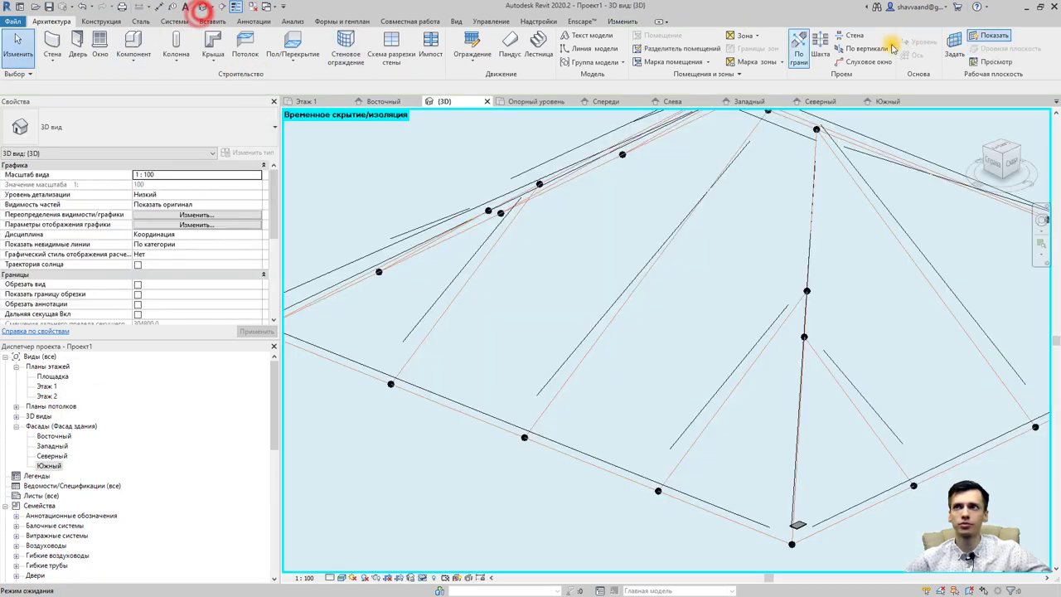
{"action": "left_click", "coordinate": [958, 44]}
{"action": "left_click", "coordinate": [491, 303]}
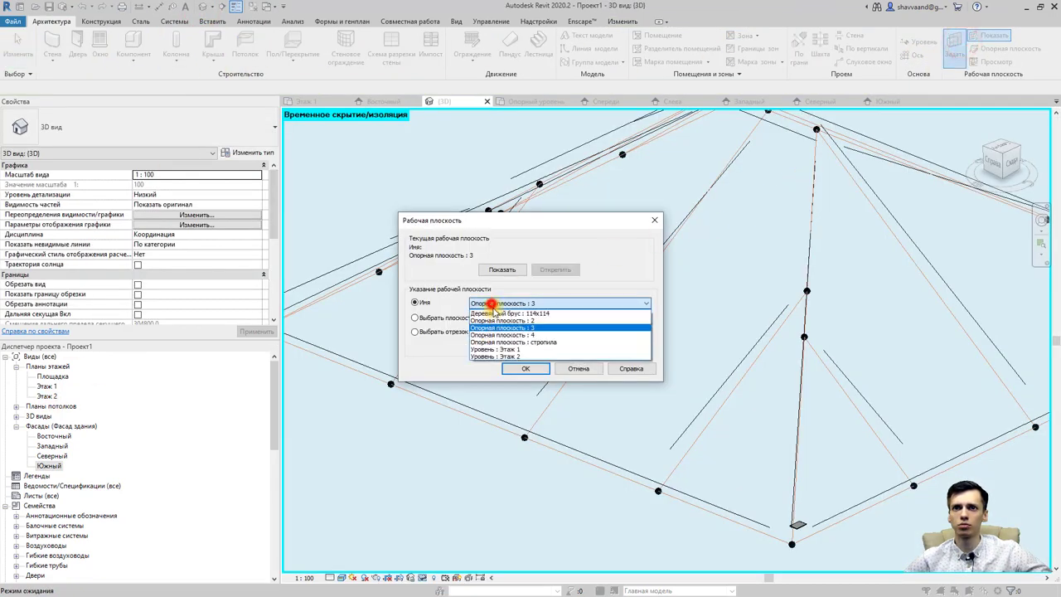
{"action": "left_click", "coordinate": [495, 349]}
{"action": "left_click", "coordinate": [528, 367]}
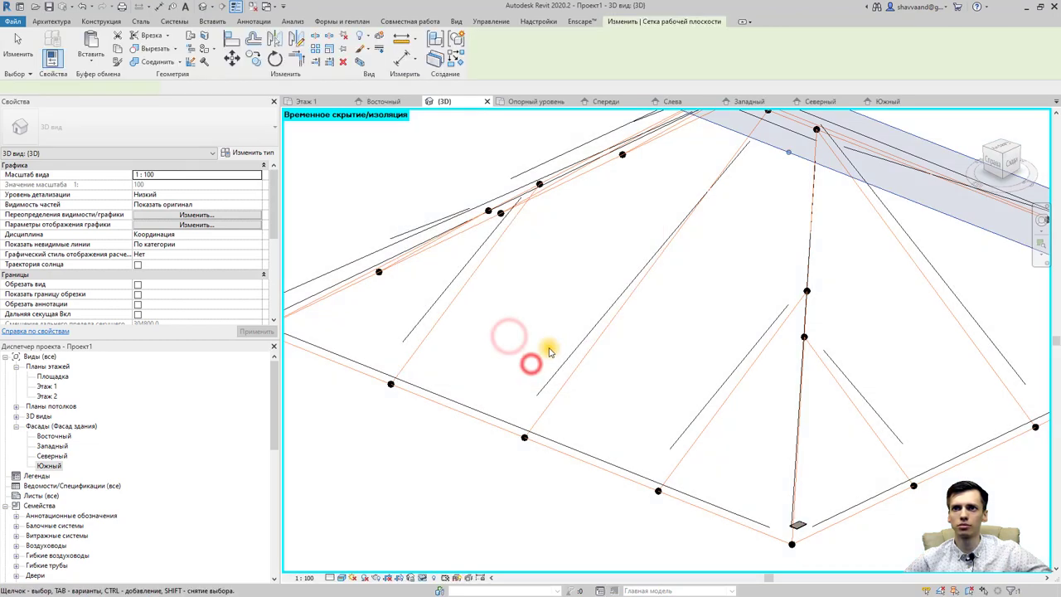
Orbit to a side view of the hip frame and set Visual Style to Shaded
{"action": "scroll", "coordinate": [663, 340], "scroll_direction": "down", "scroll_amount": 2}
{"action": "mouse_move", "coordinate": [758, 350]}
{"action": "middle_mouse_down", "text": "shift"}
{"action": "mouse_move", "coordinate": [632, 367]}
{"action": "mouse_move", "coordinate": [462, 350]}
{"action": "mouse_move", "coordinate": [410, 364]}
{"action": "middle_mouse_up", "text": "shift"}
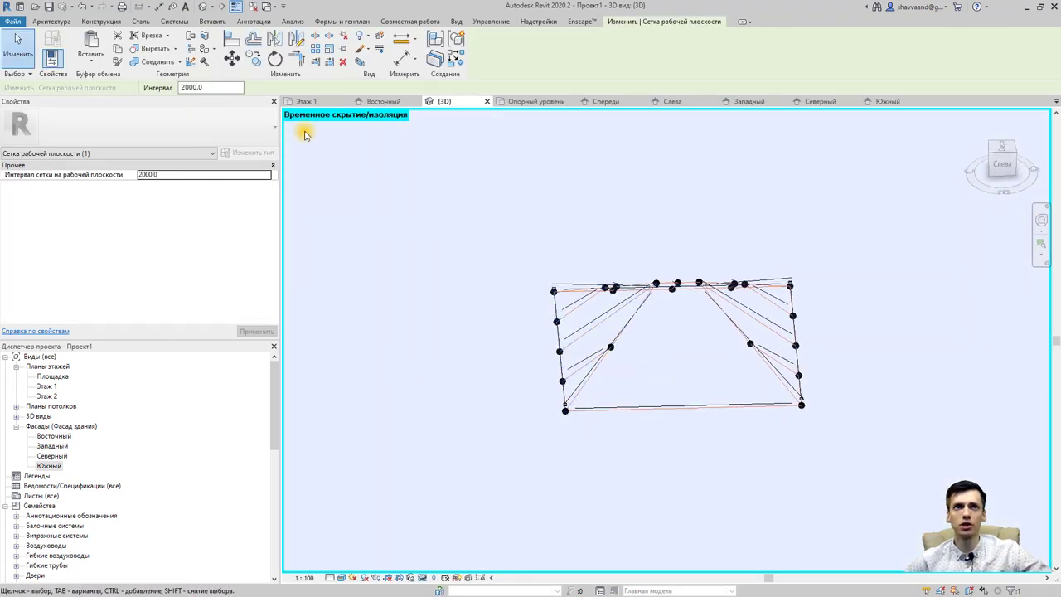
{"action": "key", "text": "Escape"}
{"action": "left_click", "coordinate": [330, 577]}
{"action": "left_click", "coordinate": [337, 567]}
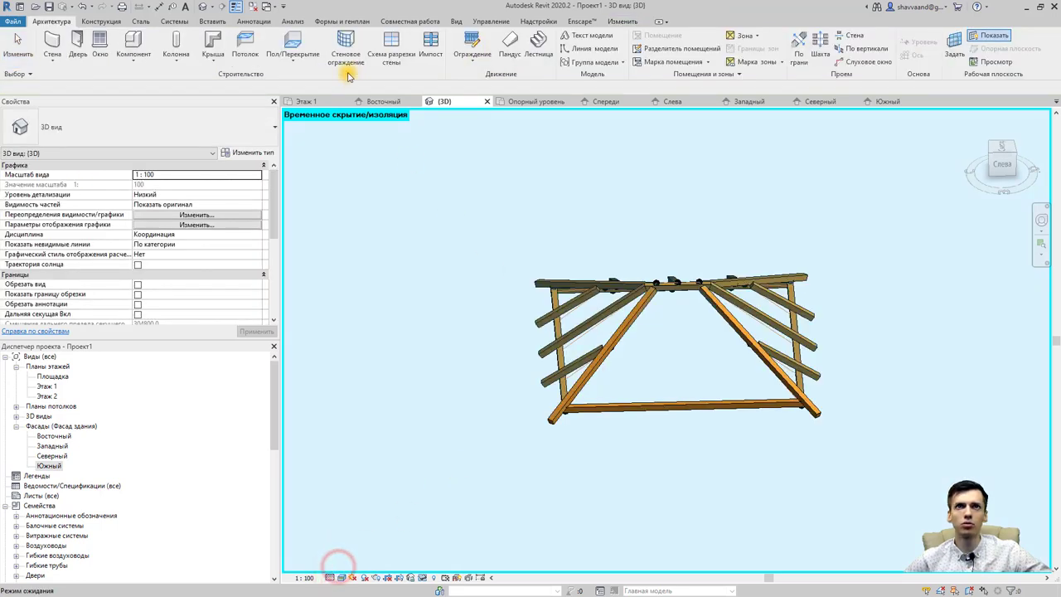
{"action": "left_click", "coordinate": [117, 24]}
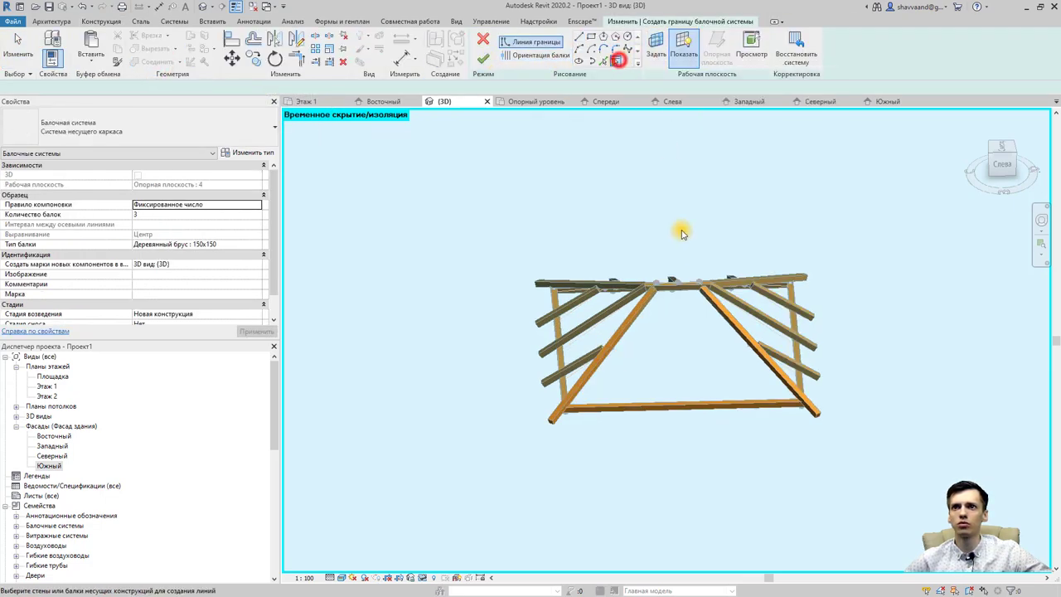
Start a beam system bounded by the ridge, both hip beams and the bottom beam
{"action": "left_click", "coordinate": [620, 63]}
{"action": "left_click", "coordinate": [680, 286]}
{"action": "left_click", "coordinate": [642, 313]}
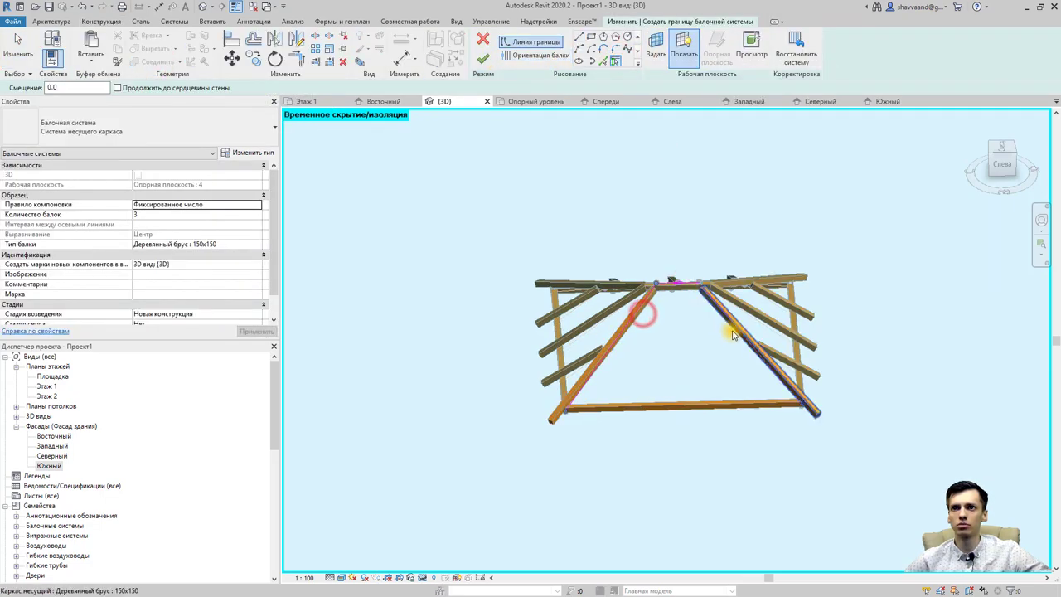
{"action": "left_click", "coordinate": [729, 329]}
{"action": "left_click", "coordinate": [666, 404]}
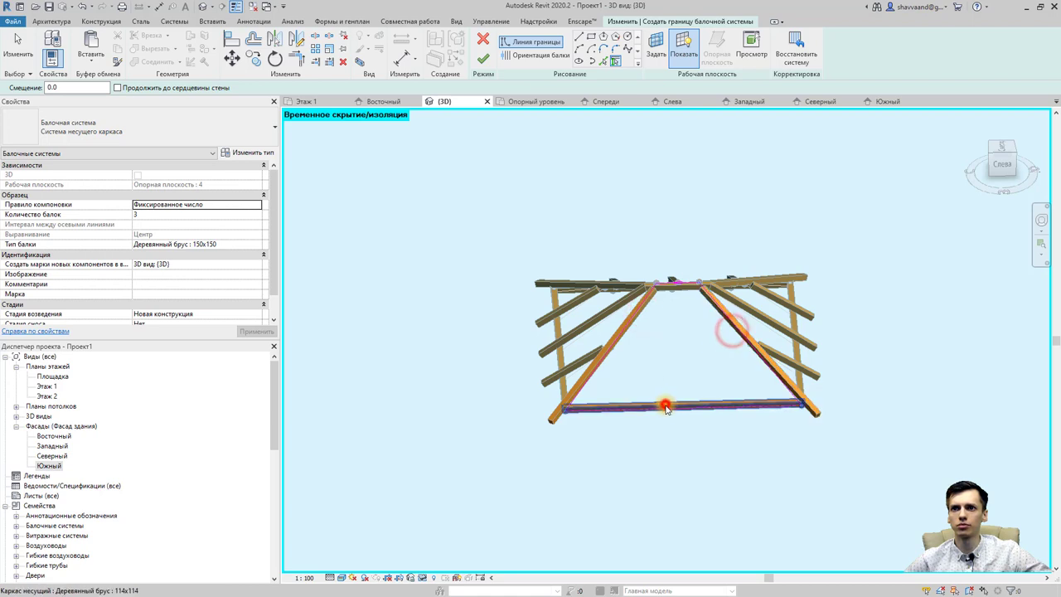
Set the beam direction from ridge to bottom beam and finish the three 150x150 rafters
{"action": "left_click", "coordinate": [522, 58]}
{"action": "left_click", "coordinate": [579, 38]}
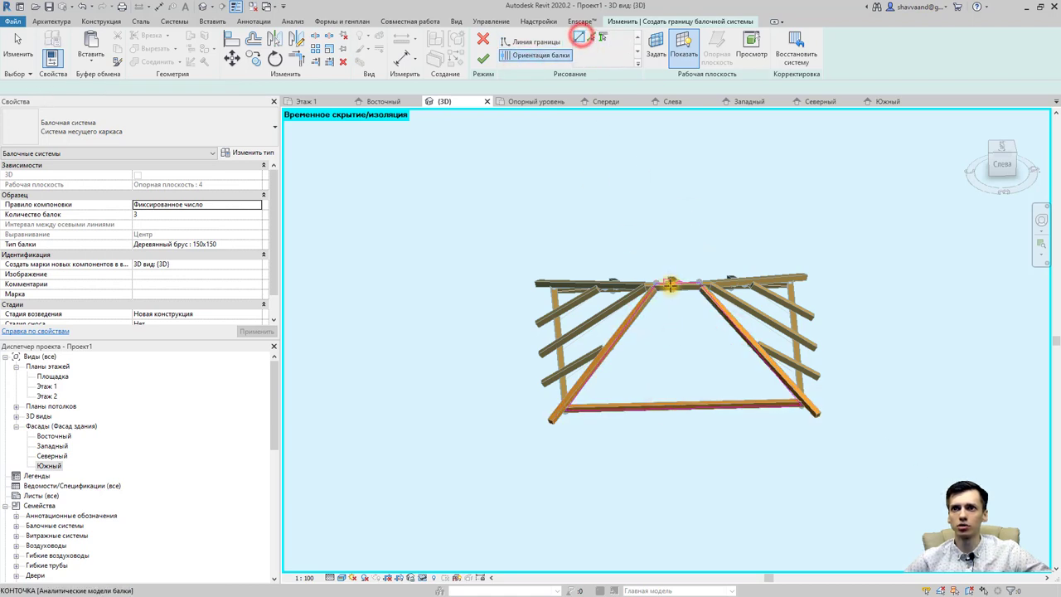
{"action": "scroll", "coordinate": [678, 278], "scroll_direction": "up", "scroll_amount": 3}
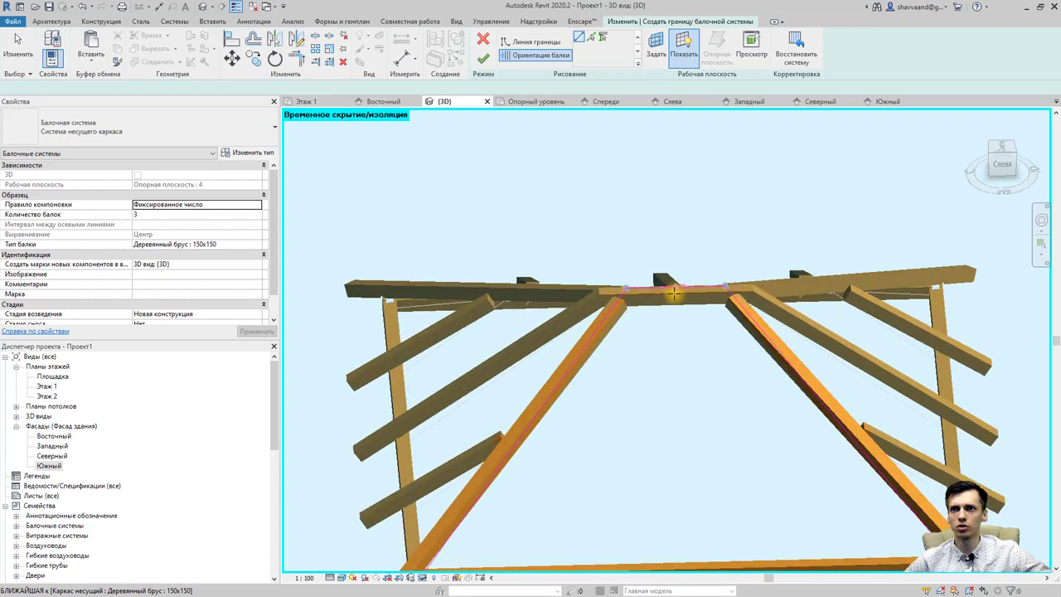
{"action": "scroll", "coordinate": [673, 285], "scroll_direction": "up", "scroll_amount": 3}
{"action": "scroll", "coordinate": [686, 274], "scroll_direction": "up", "scroll_amount": 5}
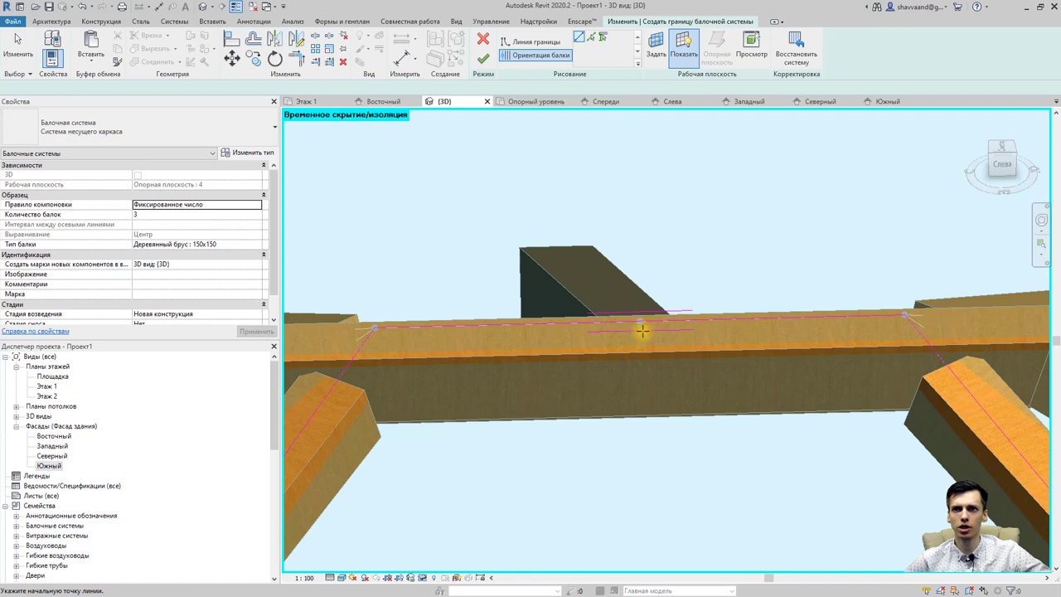
{"action": "scroll", "coordinate": [650, 339], "scroll_direction": "down", "scroll_amount": 3}
{"action": "scroll", "coordinate": [648, 342], "scroll_direction": "down", "scroll_amount": 3}
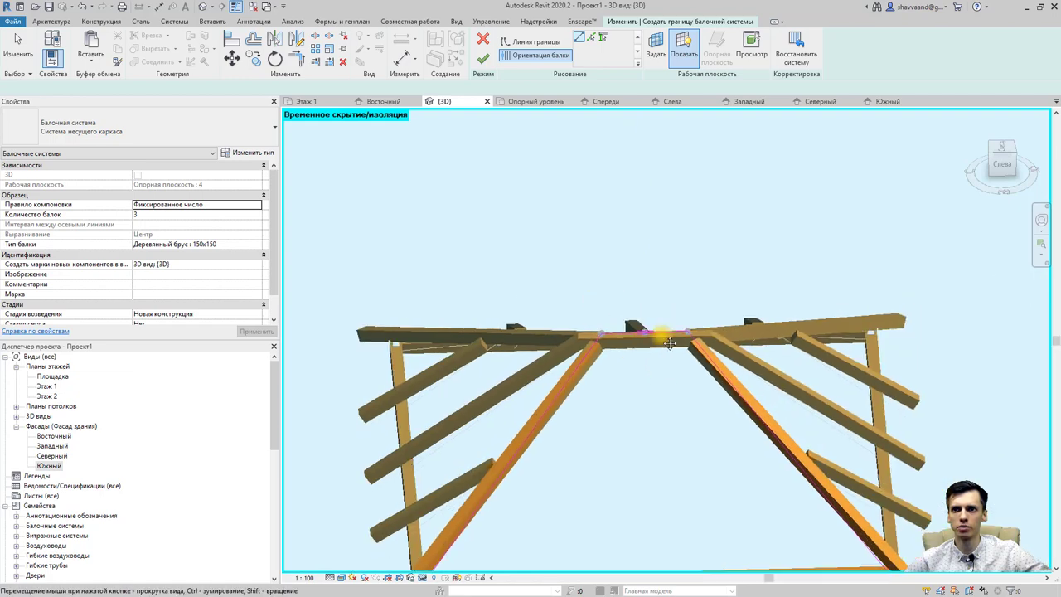
{"action": "scroll", "coordinate": [650, 328], "scroll_direction": "down", "scroll_amount": 2}
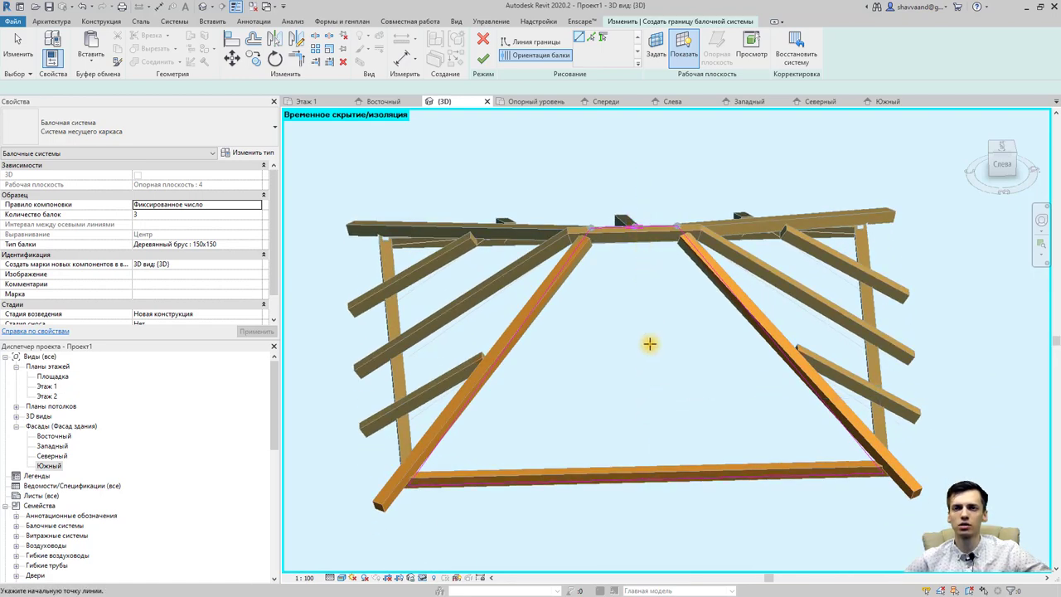
{"action": "left_click", "coordinate": [634, 223]}
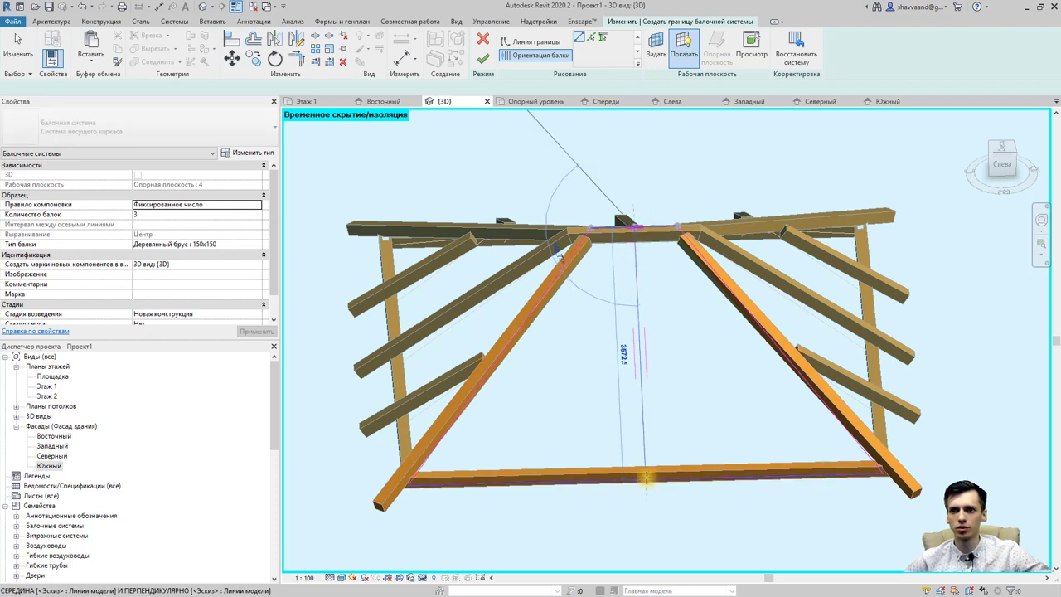
{"action": "left_click", "coordinate": [646, 477]}
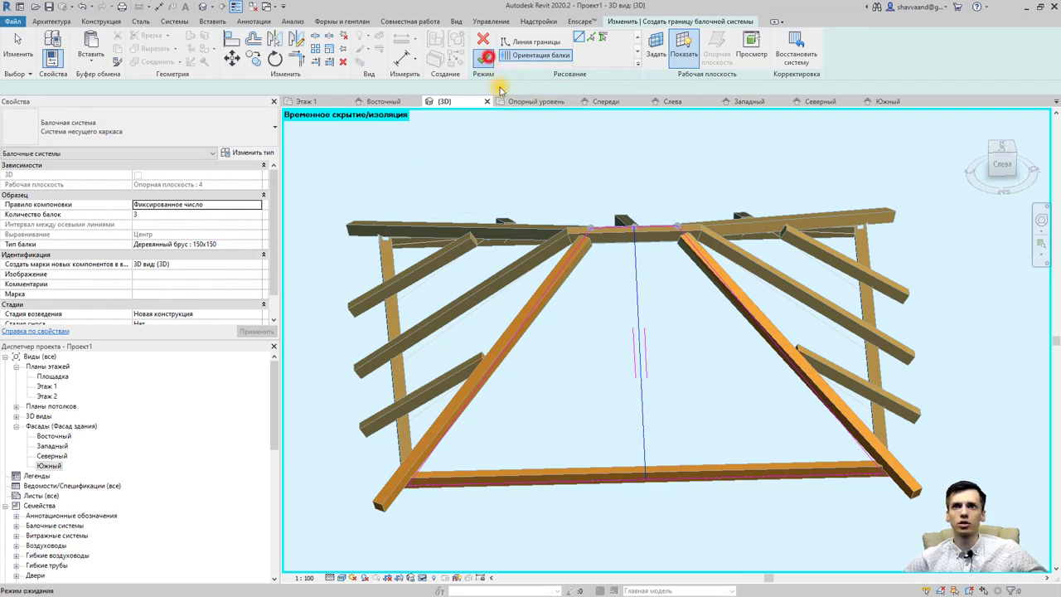
{"action": "left_click", "coordinate": [485, 58]}
{"action": "scroll", "coordinate": [605, 289], "scroll_direction": "down", "scroll_amount": 2}
Match two left rafters and a jack rafter to the right rafter's beam type
{"action": "middle_click_drag", "start_coordinate": [766, 323], "coordinate": [630, 343], "text": "shift"}
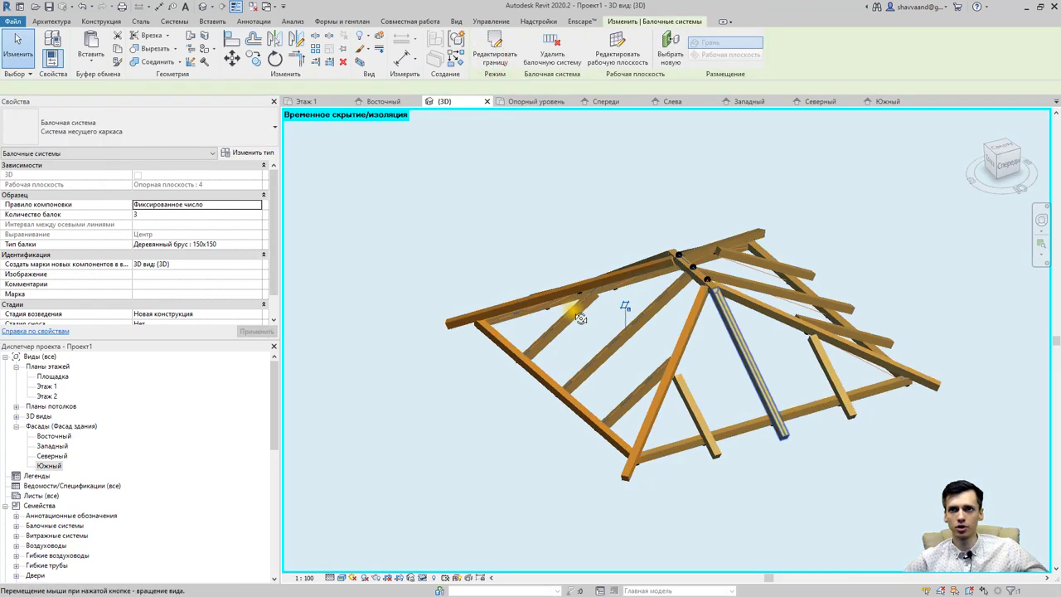
{"action": "left_click", "coordinate": [630, 342]}
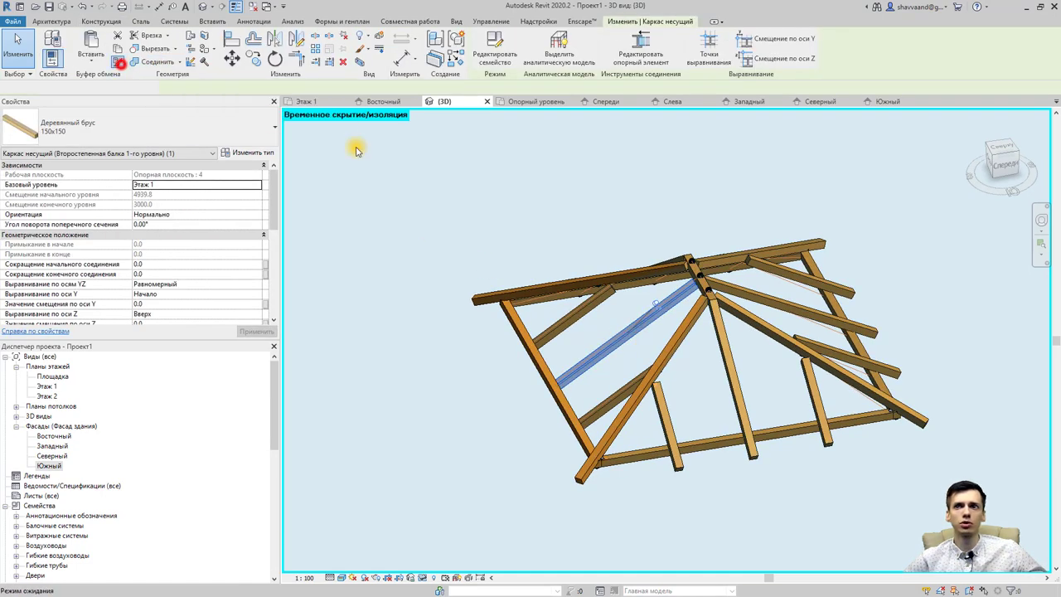
{"action": "left_click", "coordinate": [117, 61]}
{"action": "left_click", "coordinate": [717, 286]}
{"action": "left_click", "coordinate": [660, 310]}
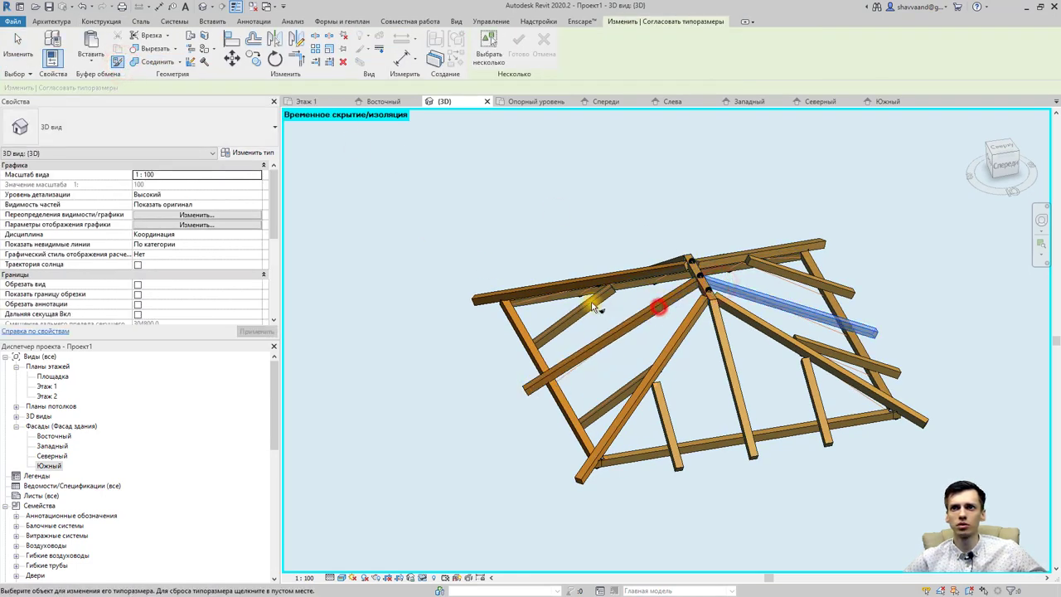
{"action": "left_click", "coordinate": [579, 309]}
{"action": "left_click", "coordinate": [607, 401]}
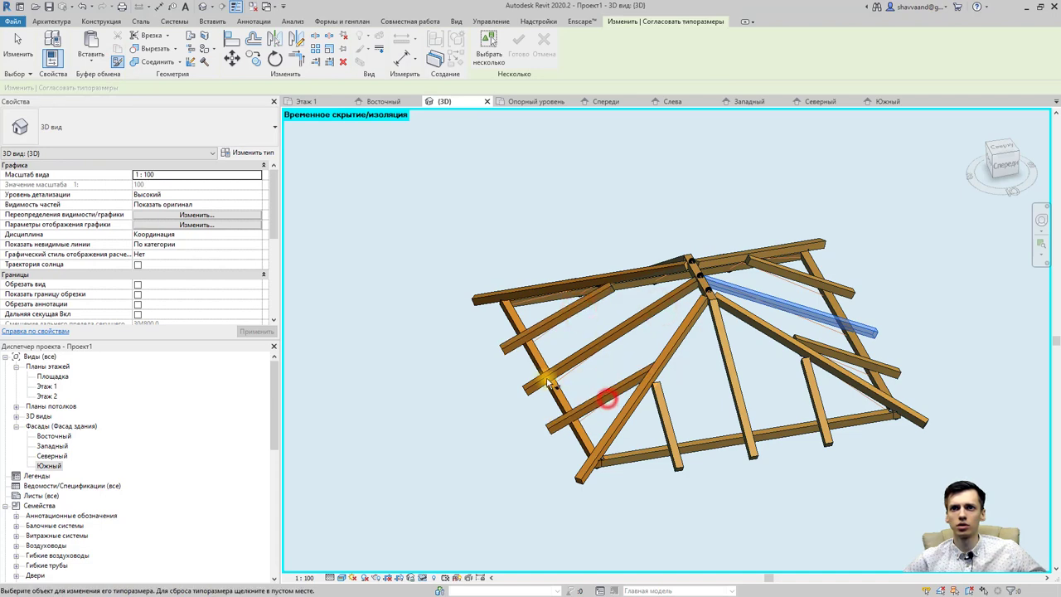
Match the upper-left rafter to the right jack rafter's type and end matching
{"action": "middle_click_drag", "start_coordinate": [535, 392], "coordinate": [618, 355], "text": "shift"}
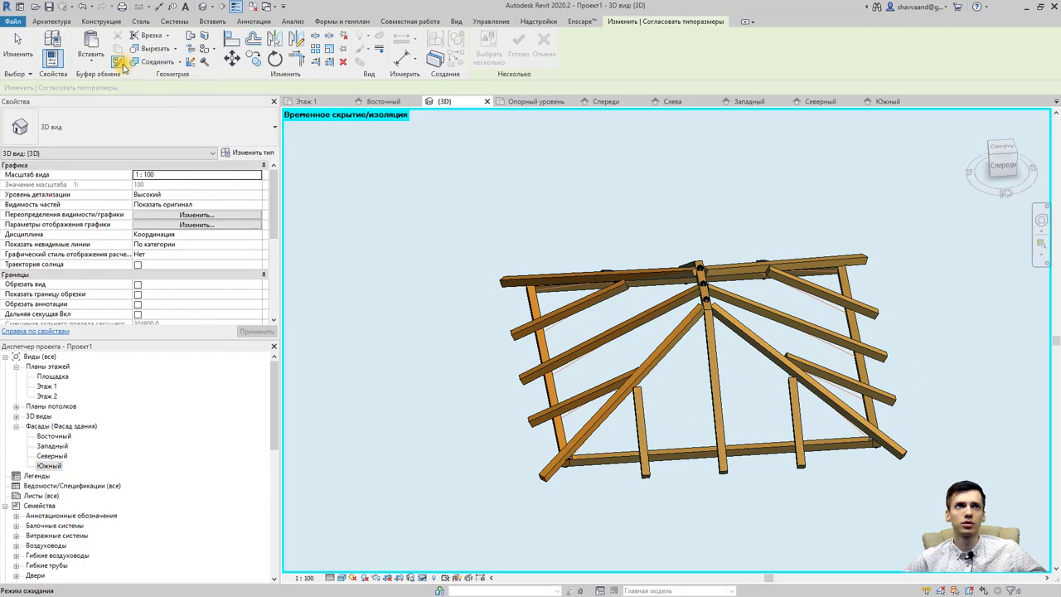
{"action": "left_click", "coordinate": [810, 361]}
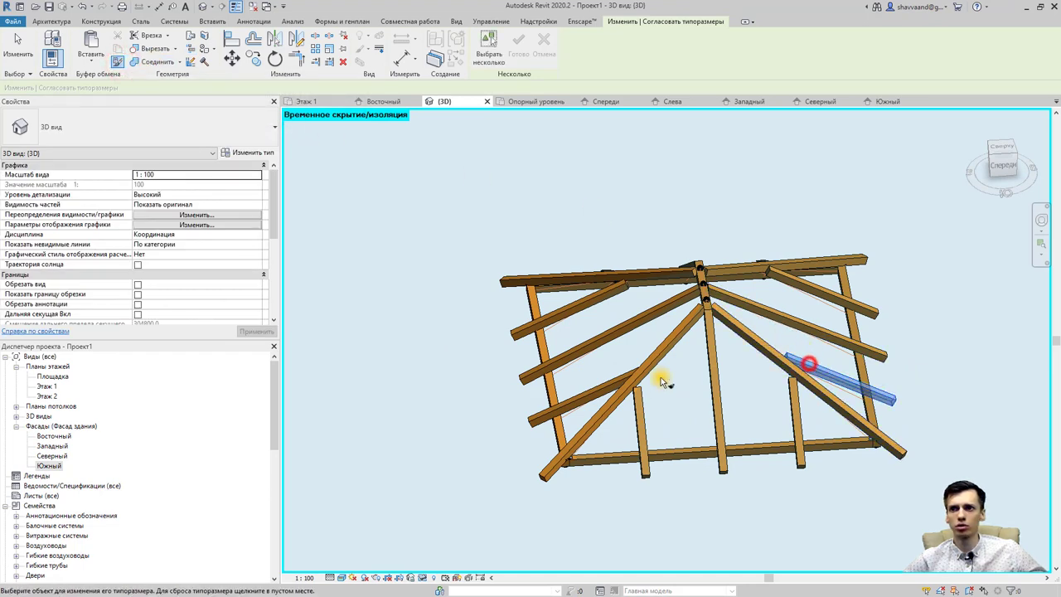
{"action": "left_click", "coordinate": [578, 324]}
{"action": "mouse_move", "coordinate": [578, 328]}
{"action": "middle_mouse_down", "text": "shift"}
{"action": "mouse_move", "coordinate": [659, 344]}
{"action": "mouse_move", "coordinate": [817, 304]}
{"action": "mouse_move", "coordinate": [865, 327]}
{"action": "mouse_move", "coordinate": [718, 332]}
{"action": "middle_mouse_up", "text": "shift"}
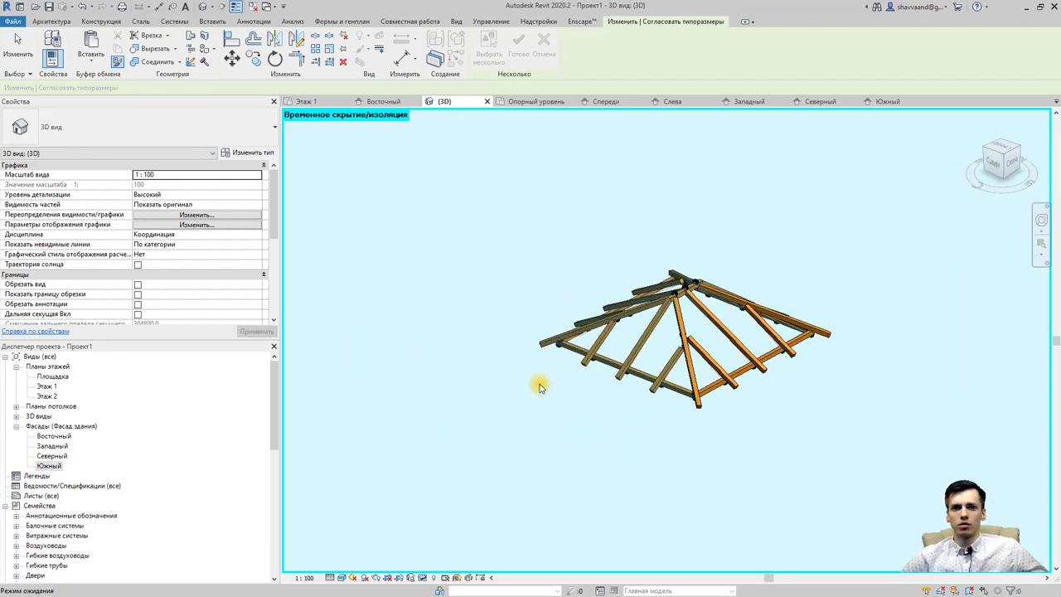
{"action": "key", "text": "Escape"}
Reset Temporary Hide/Isolate so the walls and roof reappear around the framing
{"action": "left_click", "coordinate": [46, 22]}
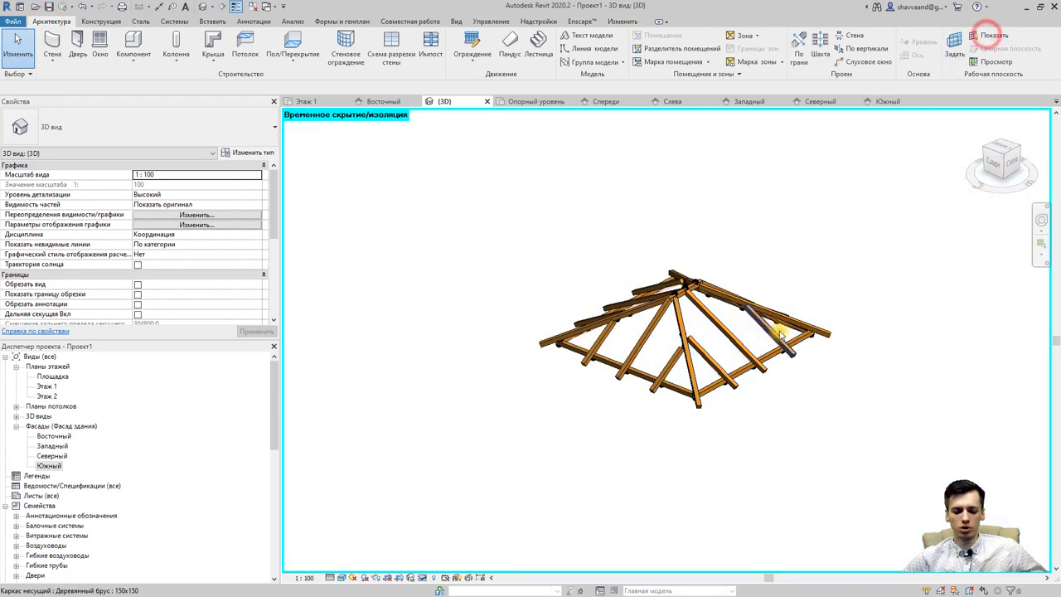
{"action": "middle_click_drag", "start_coordinate": [630, 340], "coordinate": [496, 341], "text": "shift"}
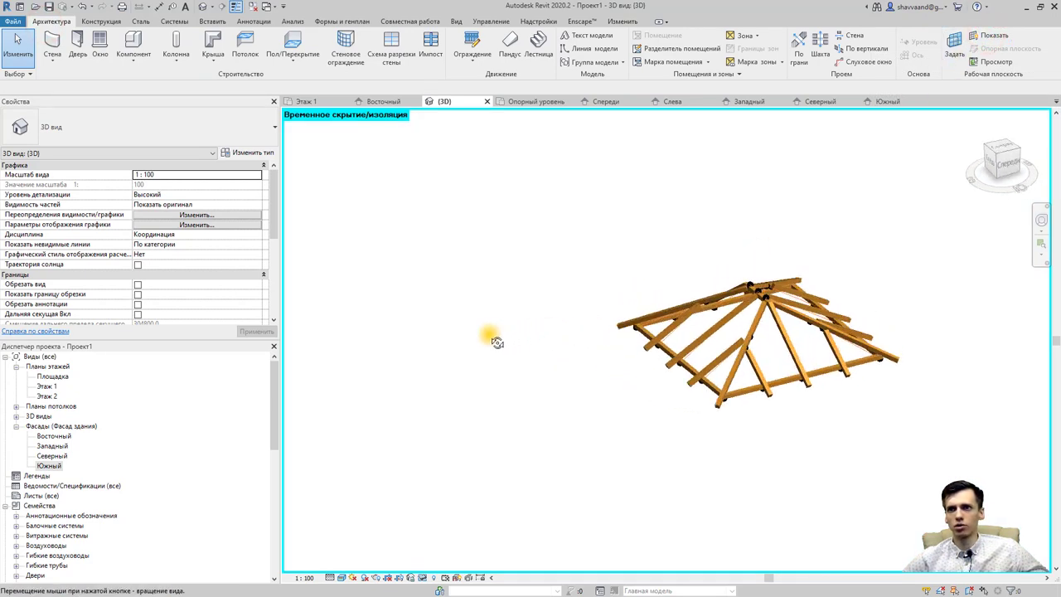
{"action": "left_click", "coordinate": [422, 576]}
{"action": "left_click", "coordinate": [426, 567]}
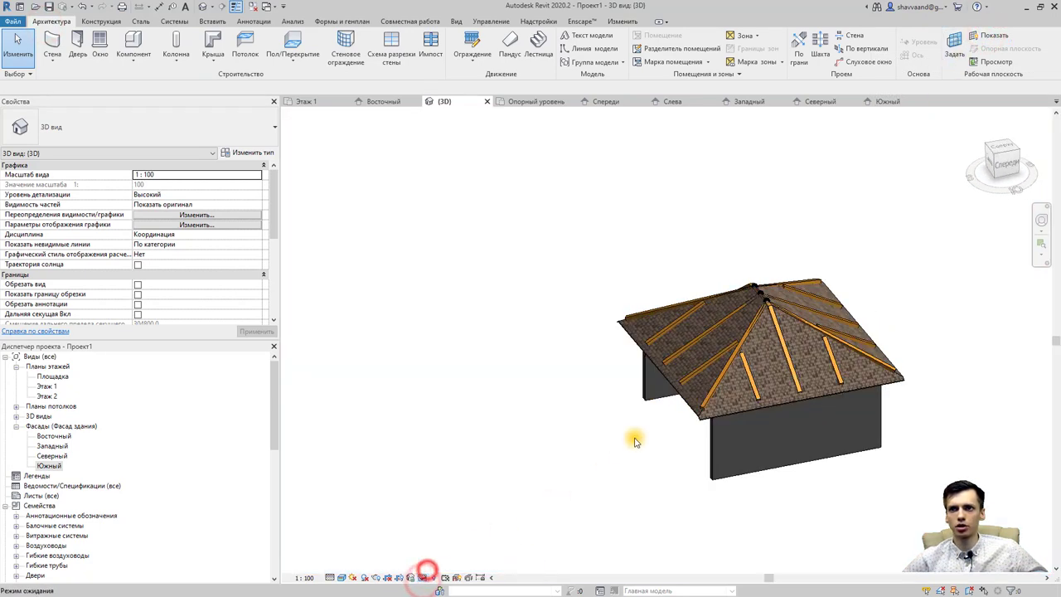
{"action": "scroll", "coordinate": [634, 441], "scroll_direction": "up", "scroll_amount": 3}
{"action": "scroll", "coordinate": [622, 440], "scroll_direction": "up", "scroll_amount": 3}
{"action": "mouse_move", "coordinate": [620, 440]}
{"action": "middle_mouse_down", "text": "shift"}
{"action": "mouse_move", "coordinate": [632, 440]}
{"action": "mouse_move", "coordinate": [628, 407]}
{"action": "mouse_move", "coordinate": [569, 403]}
{"action": "mouse_move", "coordinate": [542, 443]}
{"action": "mouse_move", "coordinate": [578, 381]}
{"action": "mouse_move", "coordinate": [661, 374]}
{"action": "mouse_move", "coordinate": [680, 339]}
{"action": "mouse_move", "coordinate": [776, 290]}
{"action": "middle_mouse_up", "text": "shift"}
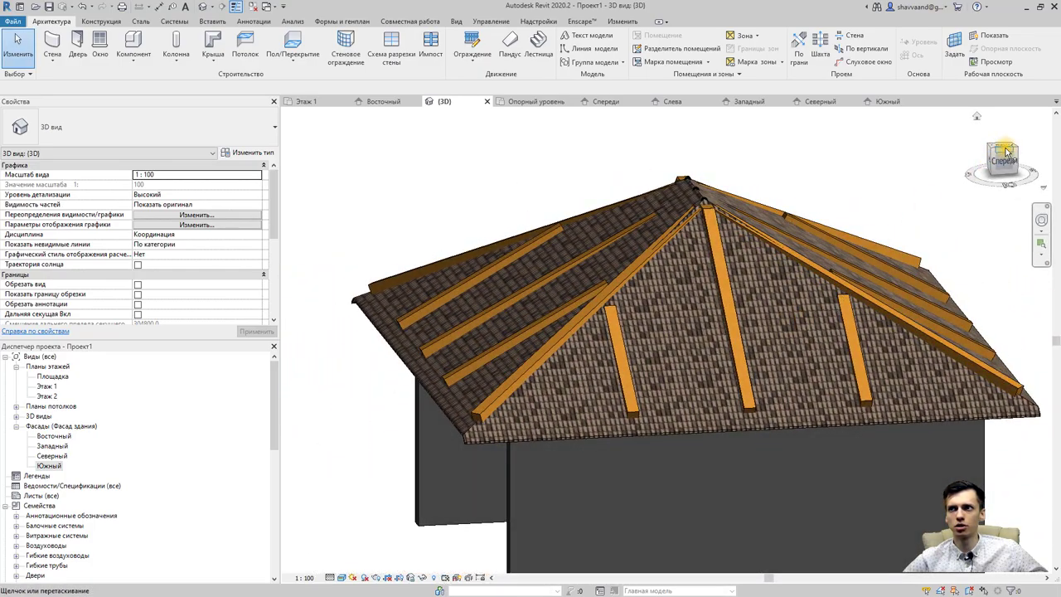
Turn to the ViewCube's Front view and select the shingle roof
{"action": "left_click", "coordinate": [1005, 161]}
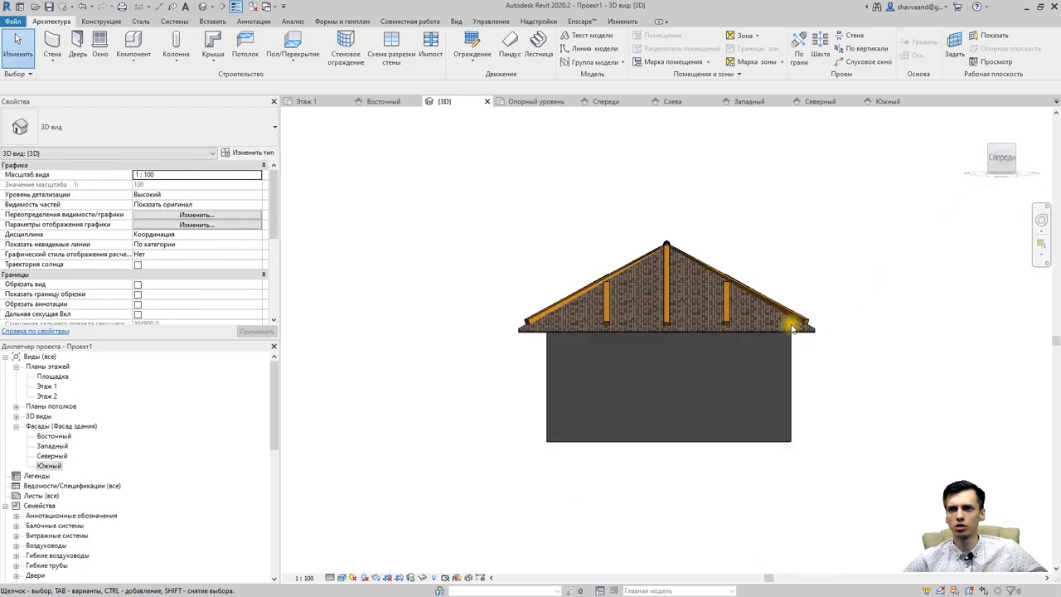
{"action": "scroll", "coordinate": [791, 310], "scroll_direction": "up", "scroll_amount": 3}
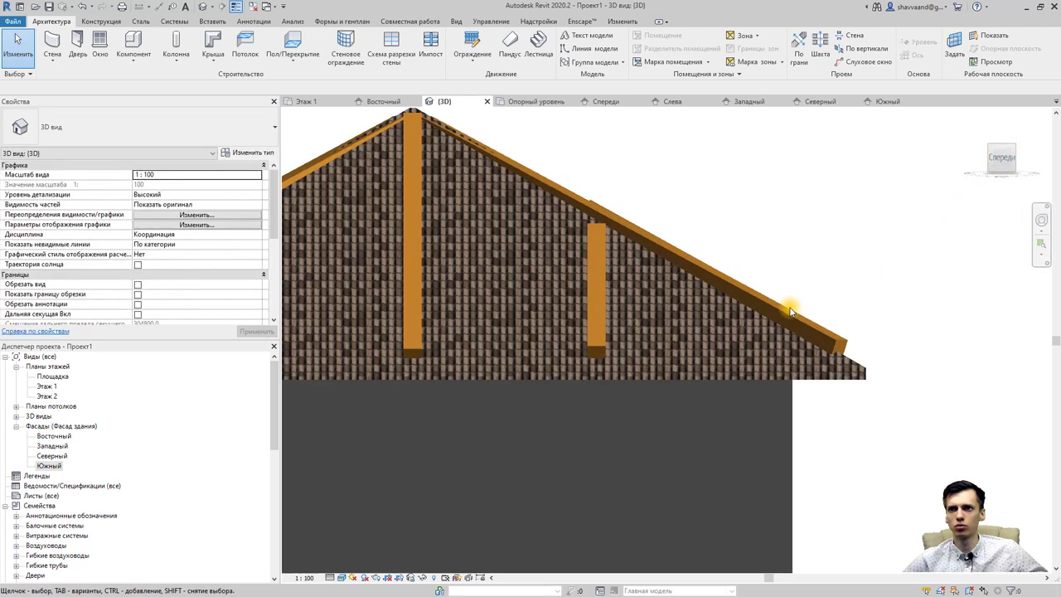
{"action": "left_click", "coordinate": [816, 376]}
{"action": "scroll", "coordinate": [693, 320], "scroll_direction": "down", "scroll_amount": 3}
{"action": "scroll", "coordinate": [658, 300], "scroll_direction": "down", "scroll_amount": 2}
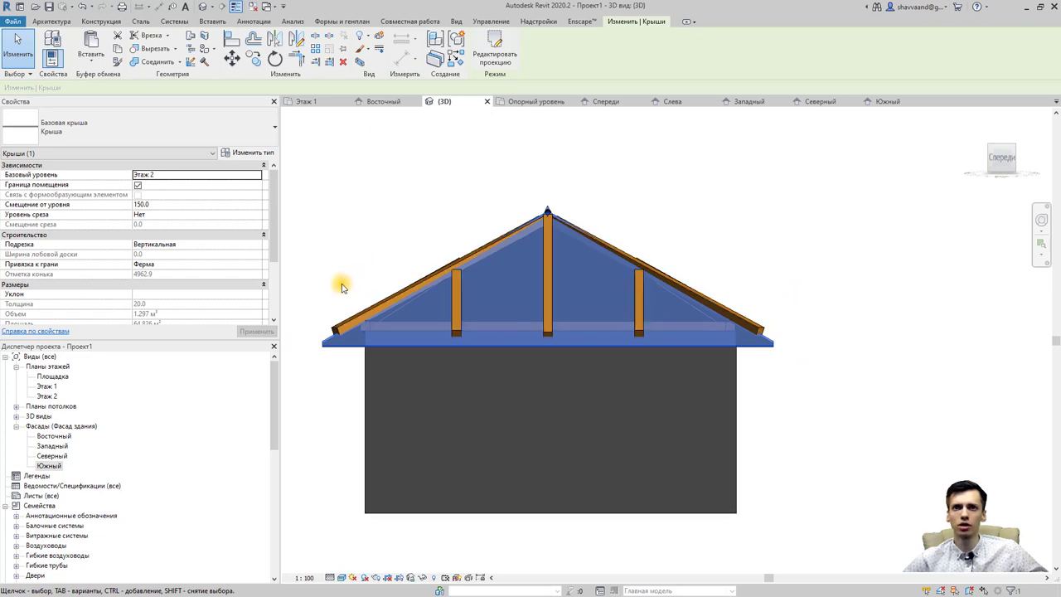
Set the roof's Offset from Level to 300 and orbit to check the rafters beneath
{"action": "scroll", "coordinate": [497, 229], "scroll_direction": "up", "scroll_amount": 2}
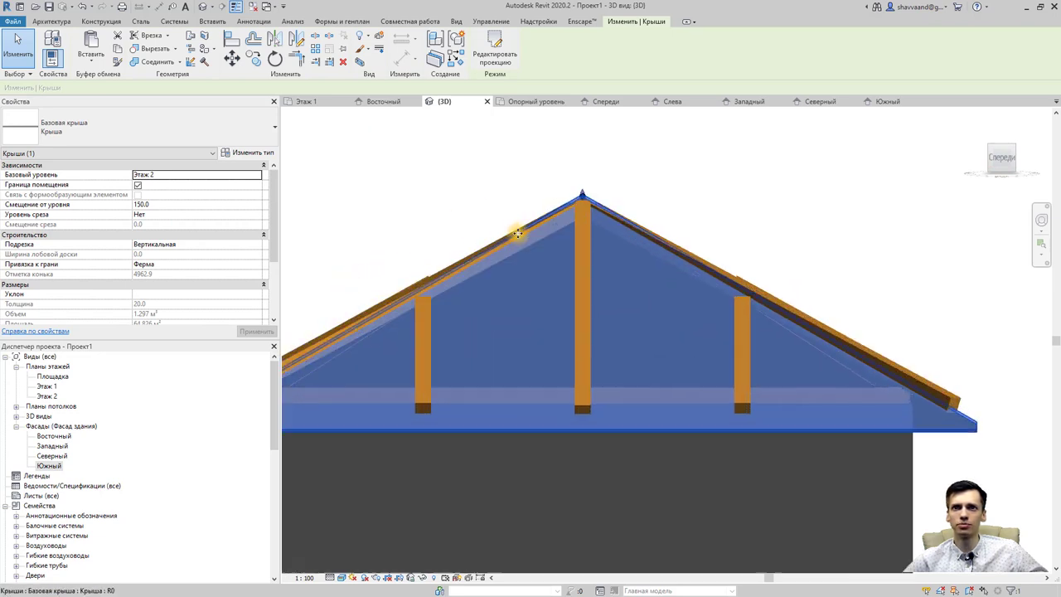
{"action": "double_click", "coordinate": [164, 205]}
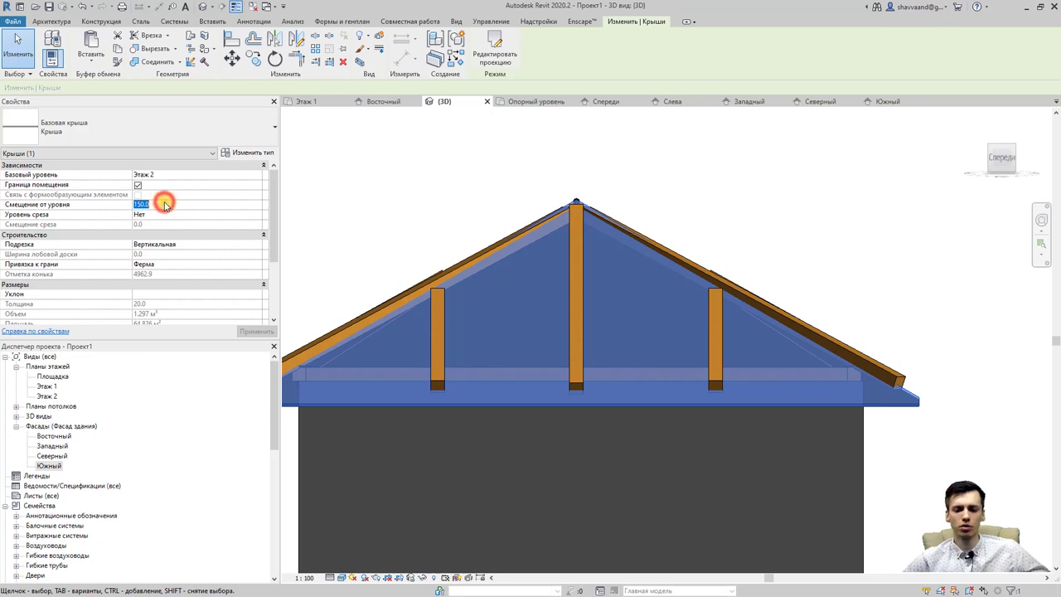
{"action": "type", "text": "300"}
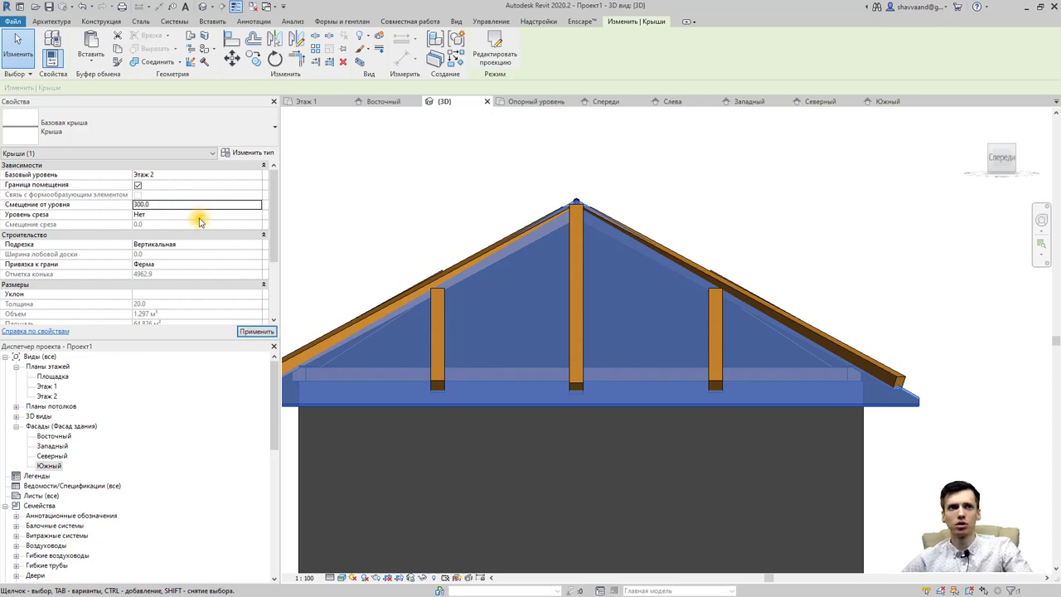
{"action": "left_click", "coordinate": [257, 332]}
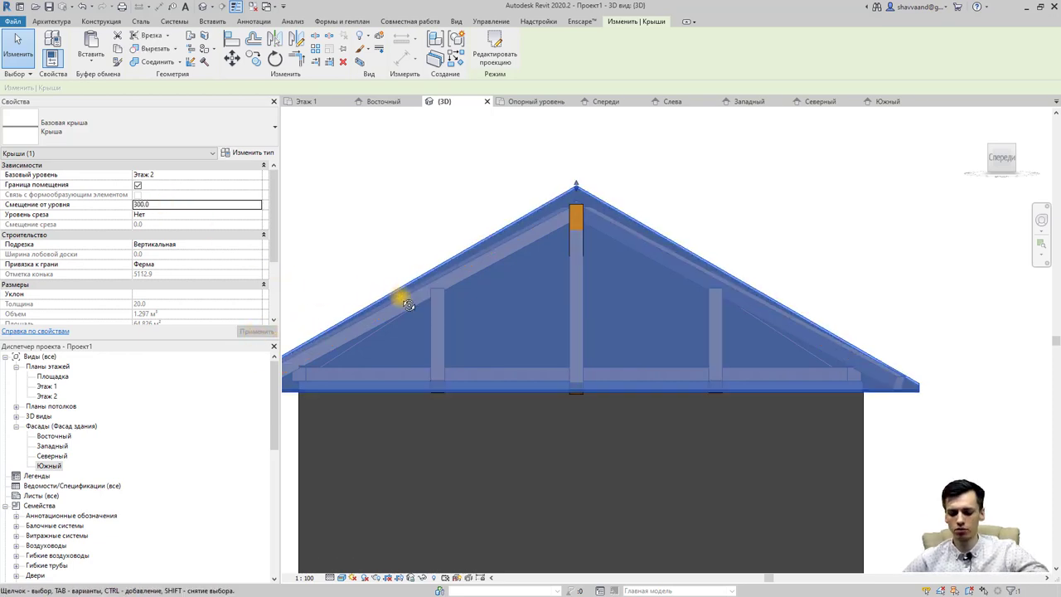
{"action": "mouse_move", "coordinate": [402, 301]}
{"action": "middle_mouse_down", "text": "shift"}
{"action": "mouse_move", "coordinate": [686, 362]}
{"action": "mouse_move", "coordinate": [710, 357]}
{"action": "mouse_move", "coordinate": [642, 393]}
{"action": "mouse_move", "coordinate": [630, 381]}
{"action": "middle_mouse_up", "text": "shift"}
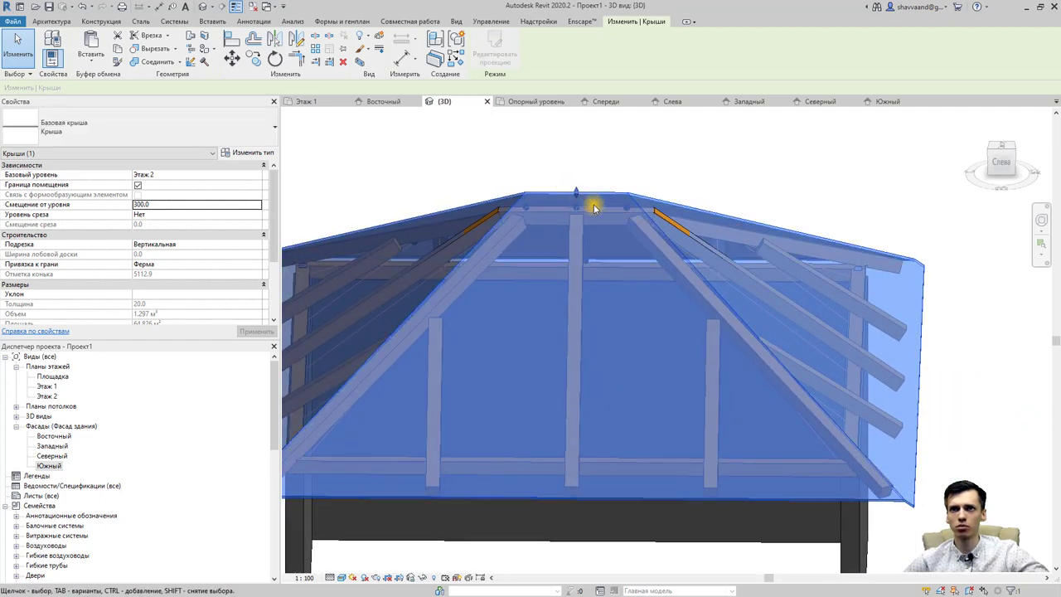
{"action": "mouse_move", "coordinate": [730, 253]}
{"action": "middle_mouse_down", "text": "shift"}
{"action": "mouse_move", "coordinate": [741, 157]}
{"action": "mouse_move", "coordinate": [722, 119]}
{"action": "mouse_move", "coordinate": [735, 111]}
{"action": "mouse_move", "coordinate": [705, 194]}
{"action": "mouse_move", "coordinate": [705, 253]}
{"action": "middle_mouse_up", "text": "shift"}
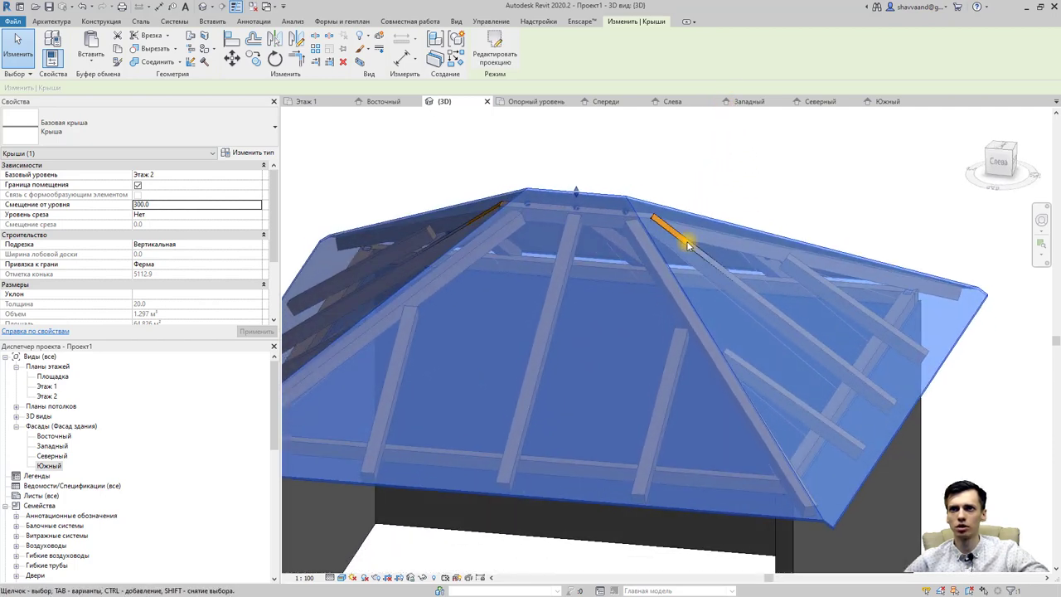
{"action": "left_click", "coordinate": [680, 237]}
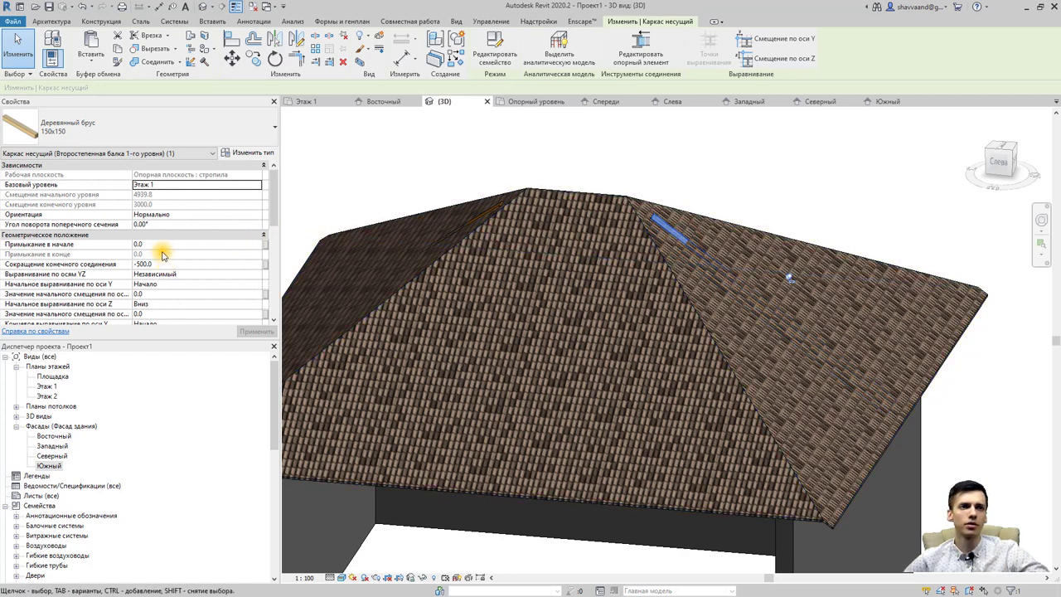
Change the jack rafter's End Y Offset from -50.0 to -80, then deselect it
{"action": "scroll", "coordinate": [170, 262], "scroll_direction": "down", "scroll_amount": 1}
{"action": "scroll", "coordinate": [172, 264], "scroll_direction": "down", "scroll_amount": 2}
{"action": "scroll", "coordinate": [176, 266], "scroll_direction": "down", "scroll_amount": 1}
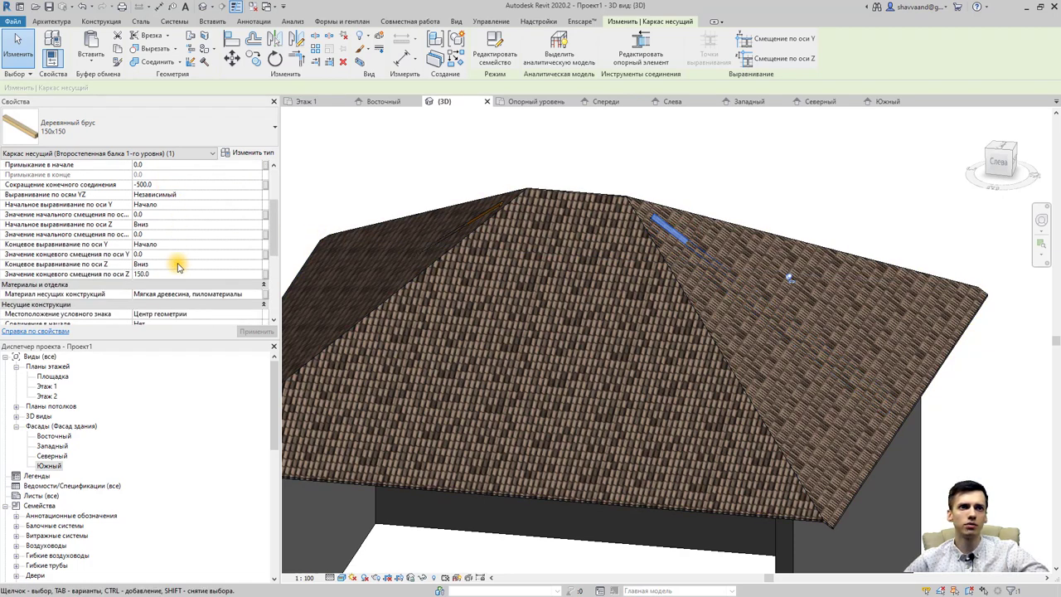
{"action": "left_click", "coordinate": [165, 255]}
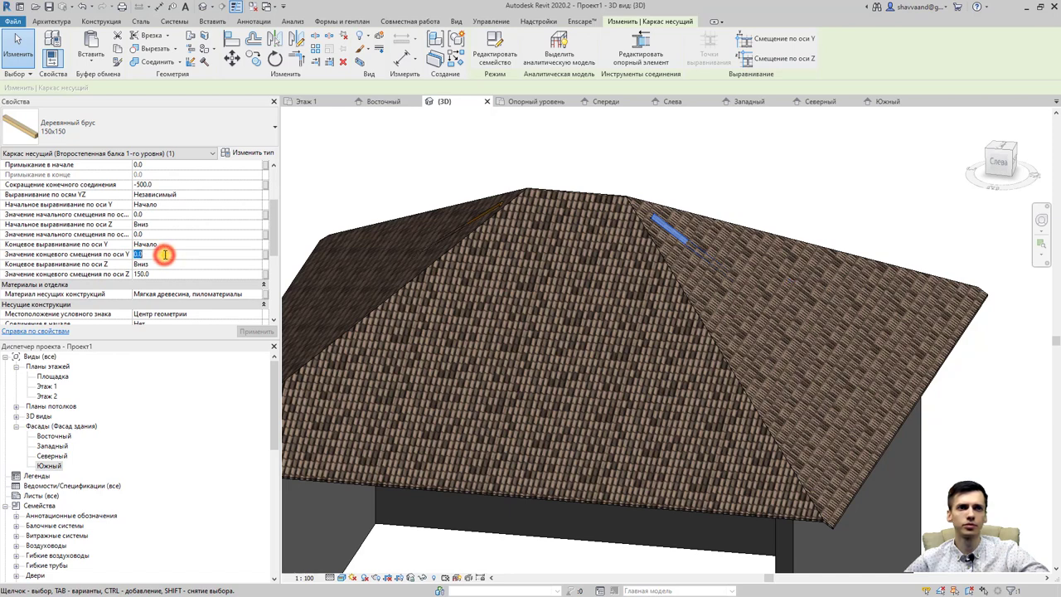
{"action": "type", "text": "50"}
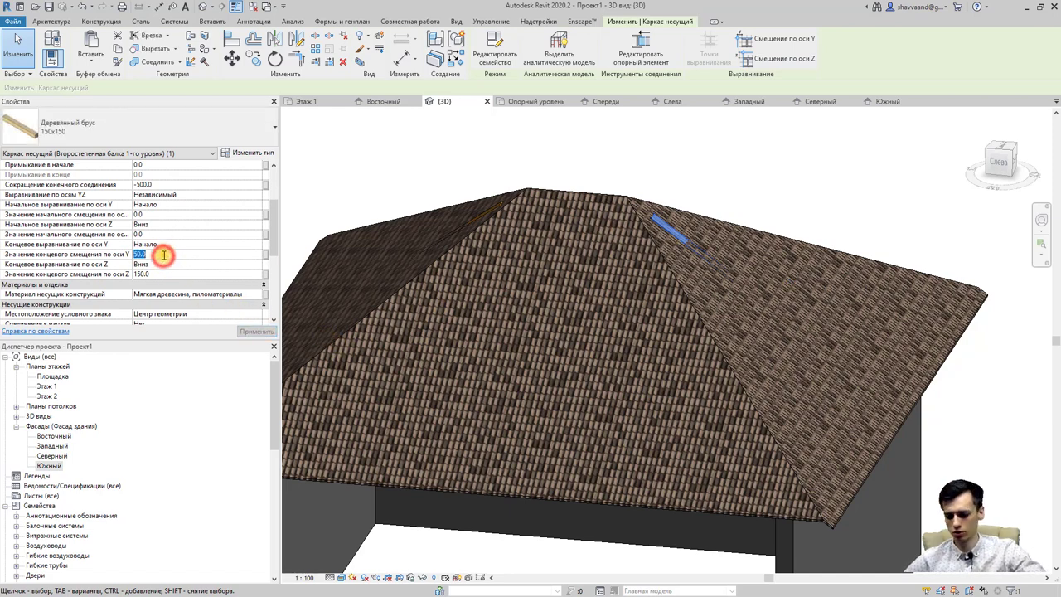
{"action": "type", "text": "-50.0"}
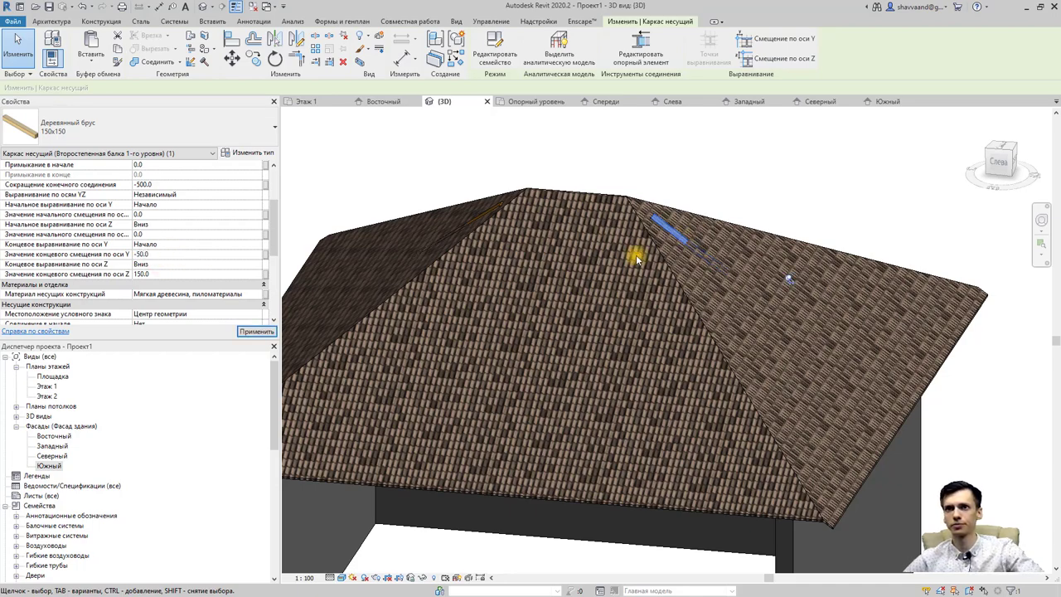
{"action": "mouse_move", "coordinate": [703, 282]}
{"action": "middle_mouse_down", "text": "shift"}
{"action": "mouse_move", "coordinate": [672, 277]}
{"action": "mouse_move", "coordinate": [568, 301]}
{"action": "mouse_move", "coordinate": [597, 296]}
{"action": "mouse_move", "coordinate": [467, 356]}
{"action": "mouse_move", "coordinate": [635, 229]}
{"action": "mouse_move", "coordinate": [486, 290]}
{"action": "middle_mouse_up", "text": "shift"}
{"action": "scroll", "coordinate": [497, 274], "scroll_direction": "up", "scroll_amount": 5}
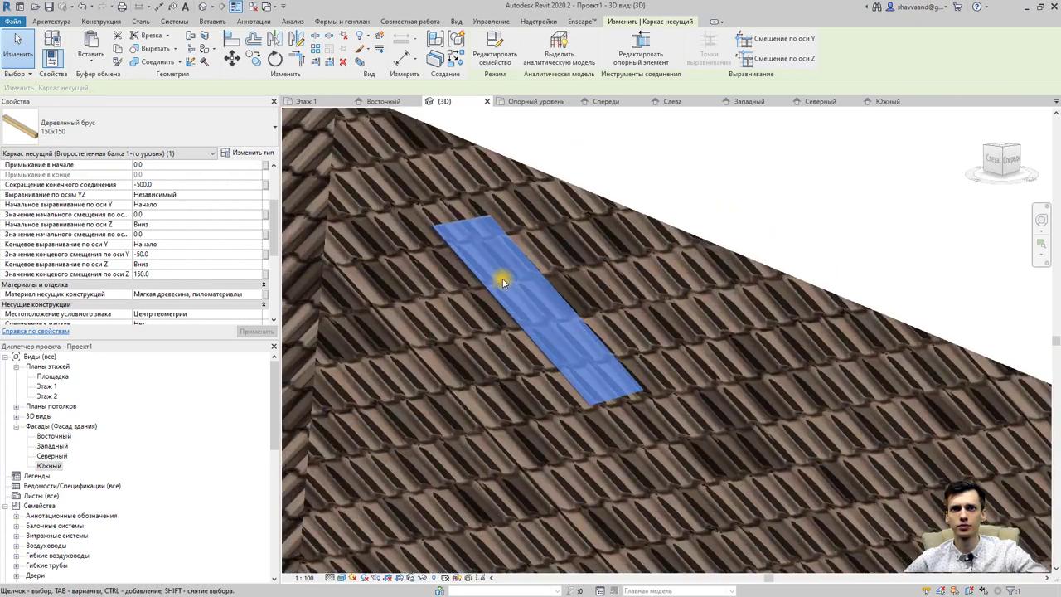
{"action": "left_click", "coordinate": [166, 255]}
{"action": "type", "text": "-80"}
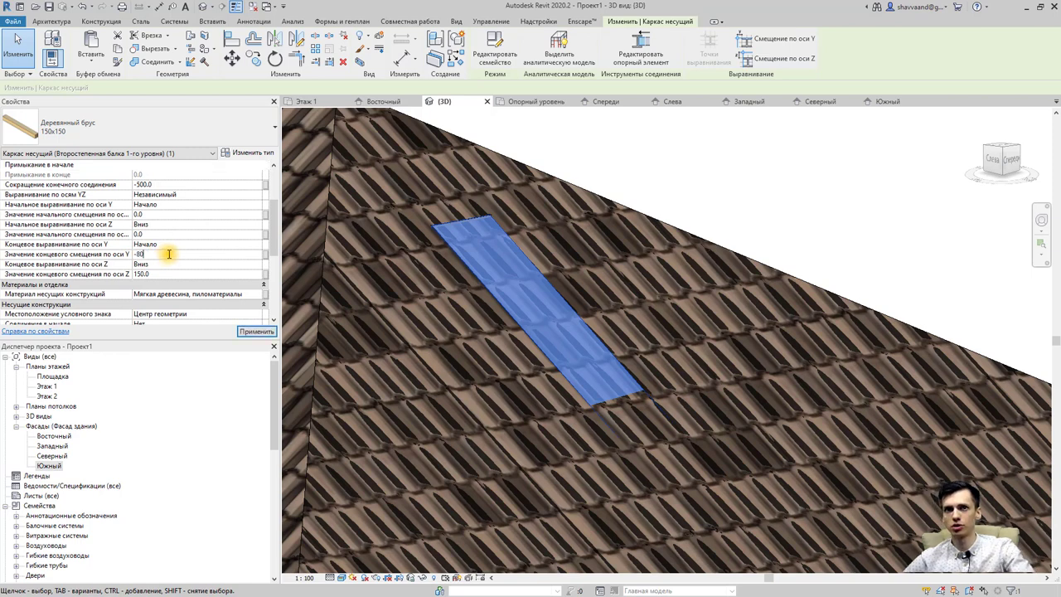
{"action": "key", "text": "Return"}
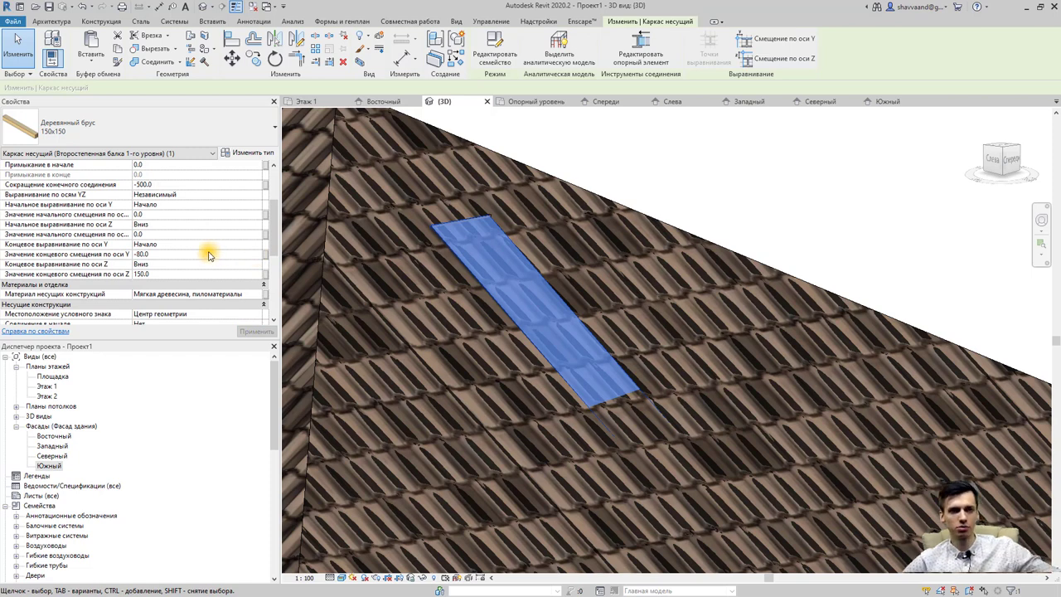
{"action": "key", "text": "Escape"}
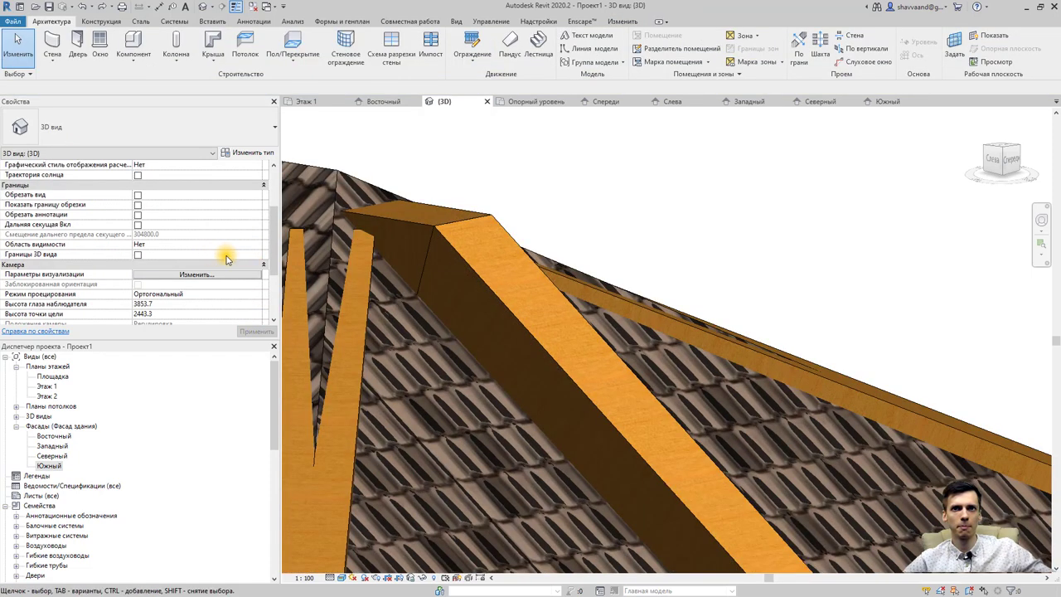
Give the first beam lying on the roof slope a -50 start Z offset
{"action": "scroll", "coordinate": [249, 251], "scroll_direction": "down", "scroll_amount": 3}
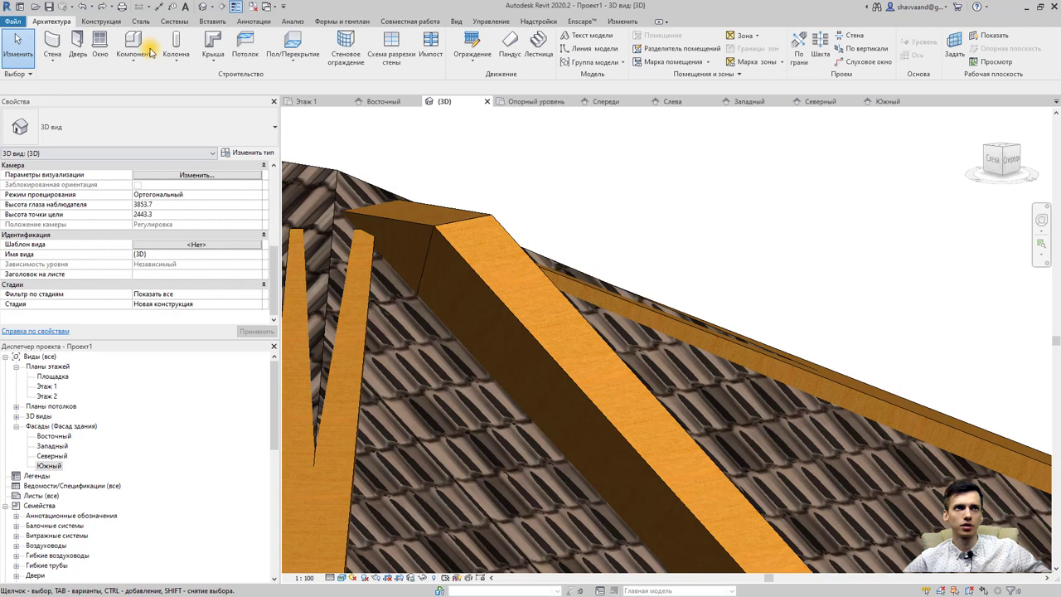
{"action": "left_click", "coordinate": [100, 6]}
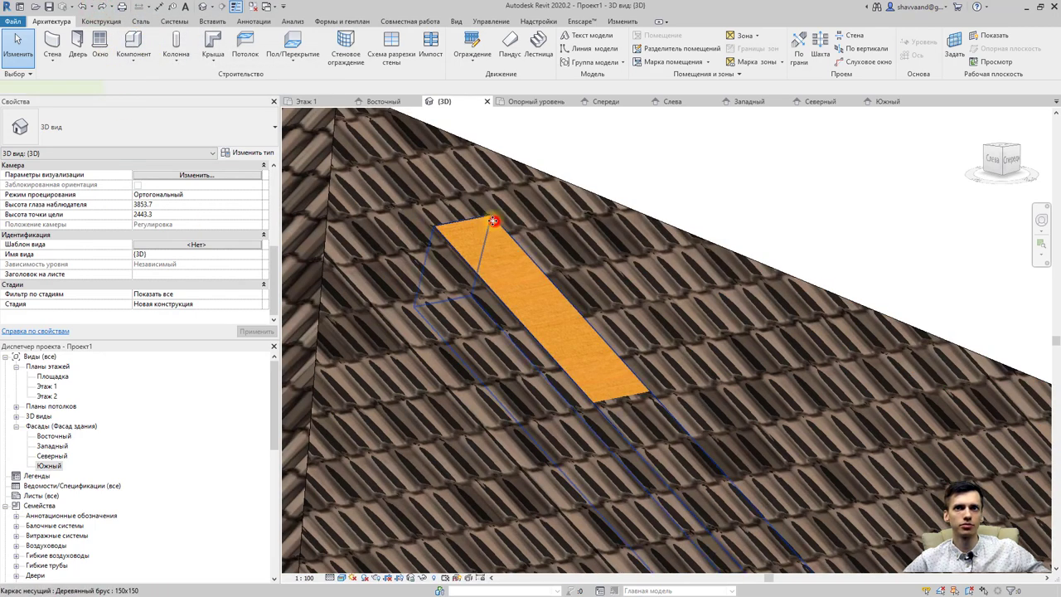
{"action": "left_click", "coordinate": [489, 222]}
{"action": "scroll", "coordinate": [254, 243], "scroll_direction": "up", "scroll_amount": 2}
{"action": "scroll", "coordinate": [216, 245], "scroll_direction": "up", "scroll_amount": 2}
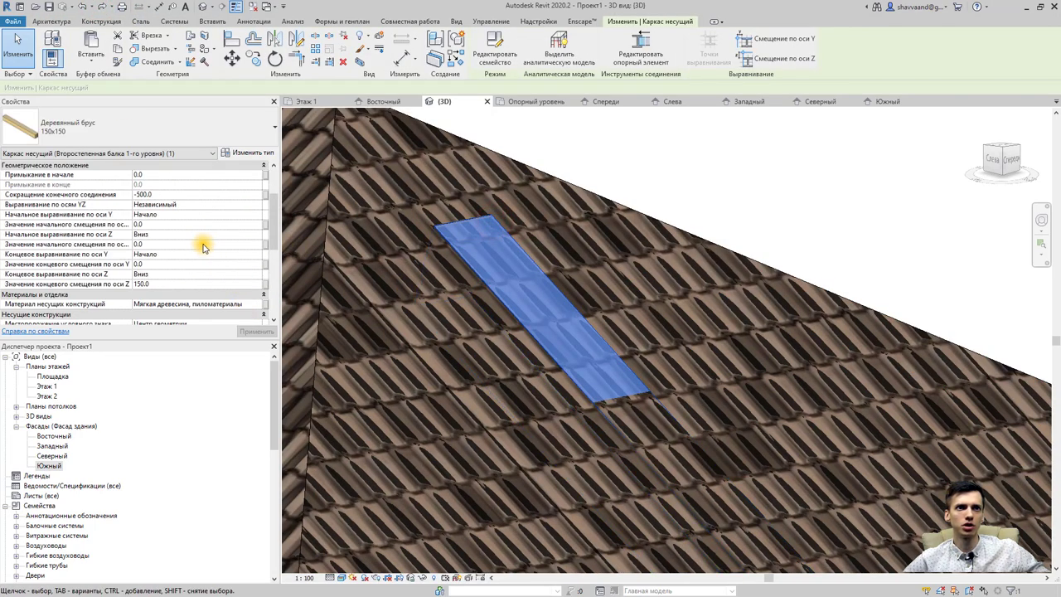
{"action": "scroll", "coordinate": [178, 252], "scroll_direction": "up", "scroll_amount": 2}
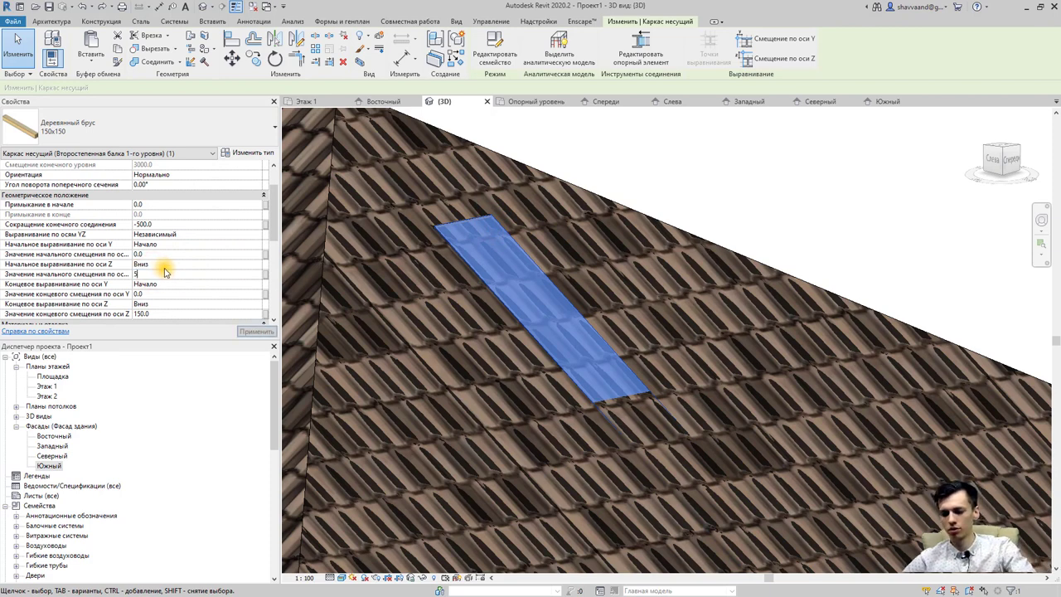
{"action": "type", "text": "0.0"}
{"action": "left_click", "coordinate": [257, 331]}
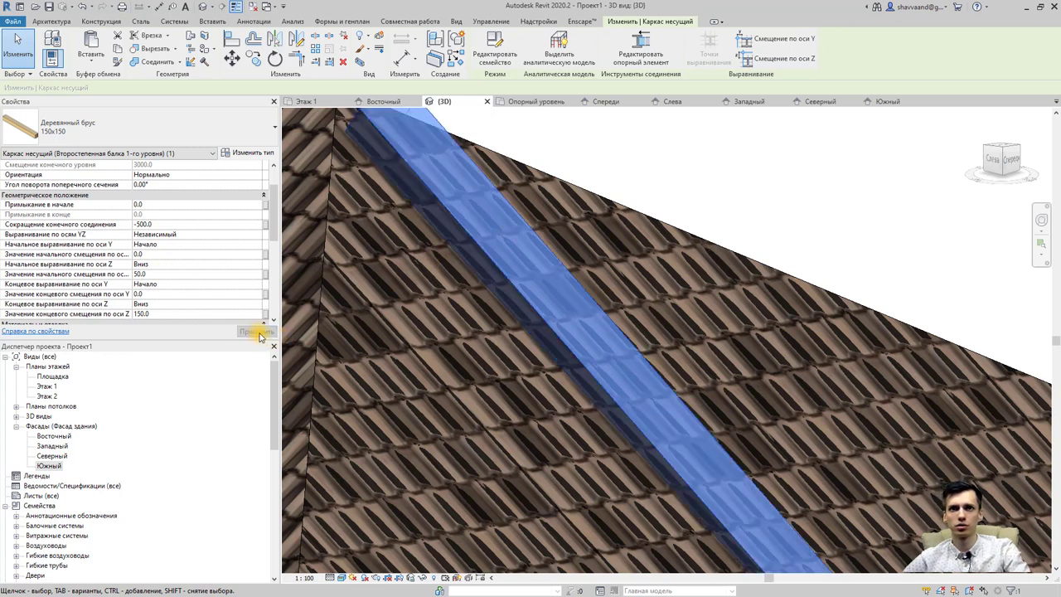
{"action": "left_click", "coordinate": [162, 272]}
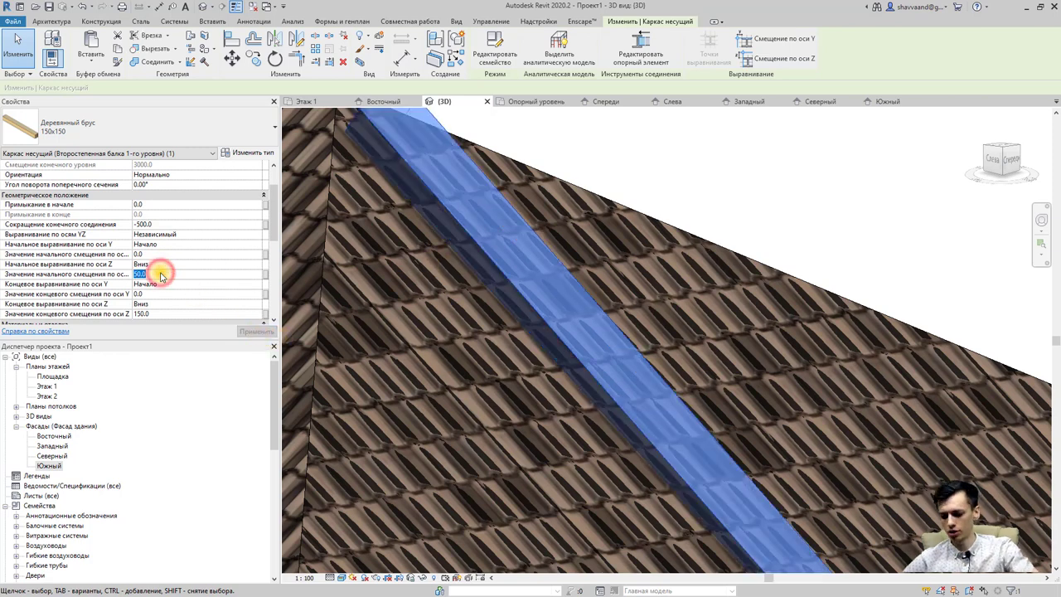
{"action": "type", "text": "-"}
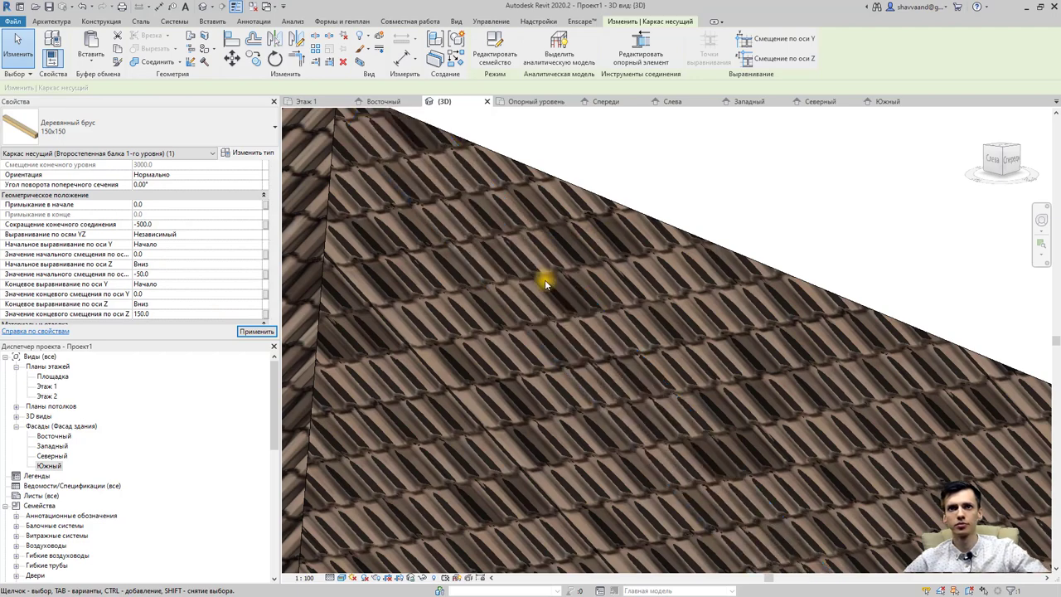
{"action": "scroll", "coordinate": [545, 278], "scroll_direction": "down", "scroll_amount": 2}
{"action": "scroll", "coordinate": [485, 270], "scroll_direction": "down", "scroll_amount": 2}
Give the second beam poking through the roof a -50 start Z offset
{"action": "middle_click_drag", "start_coordinate": [416, 313], "coordinate": [672, 338], "text": "shift"}
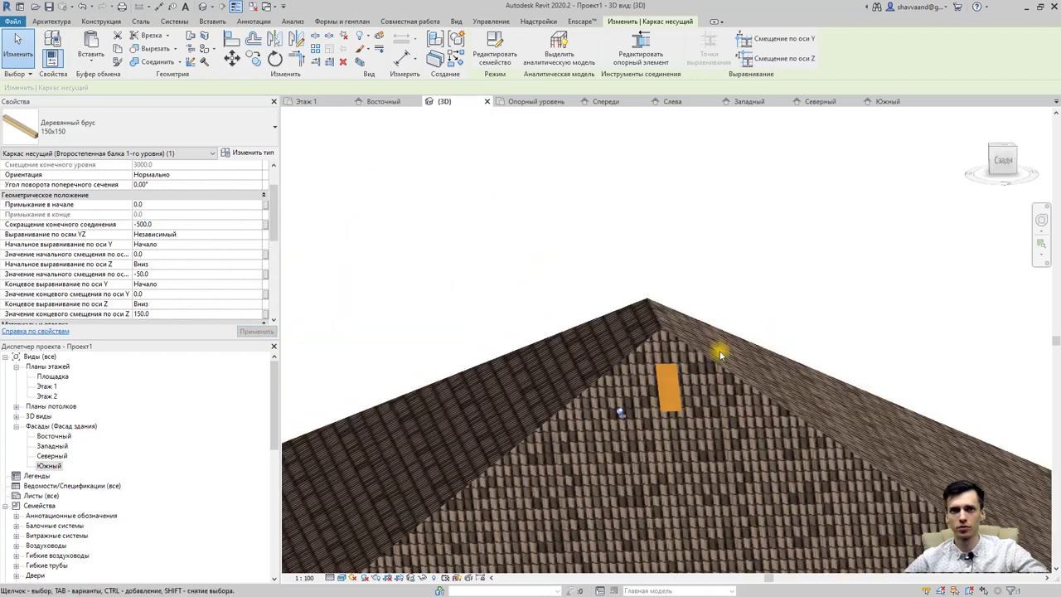
{"action": "left_click", "coordinate": [663, 338]}
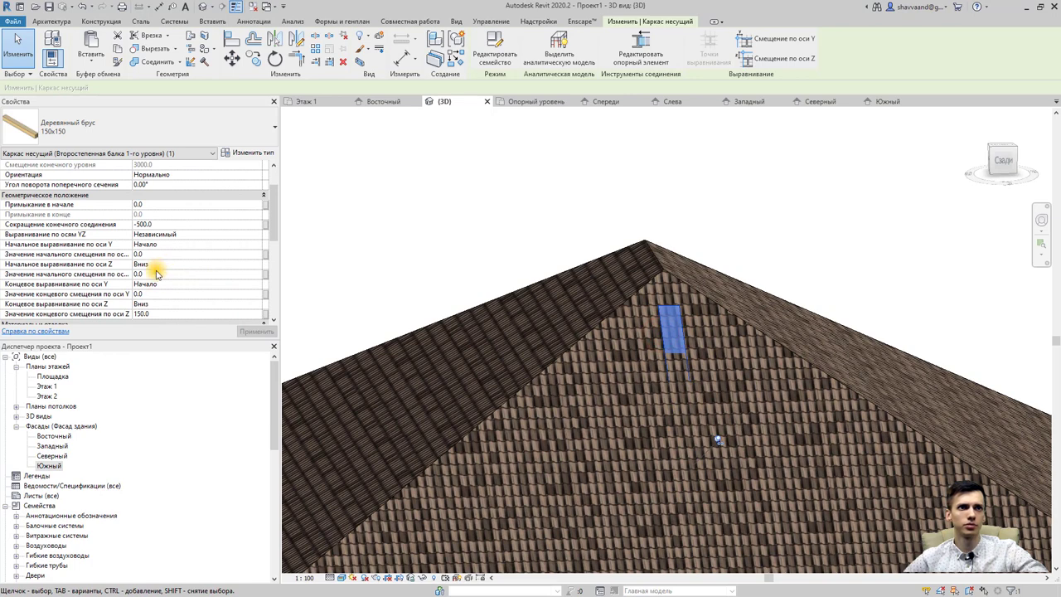
{"action": "type", "text": "-5"}
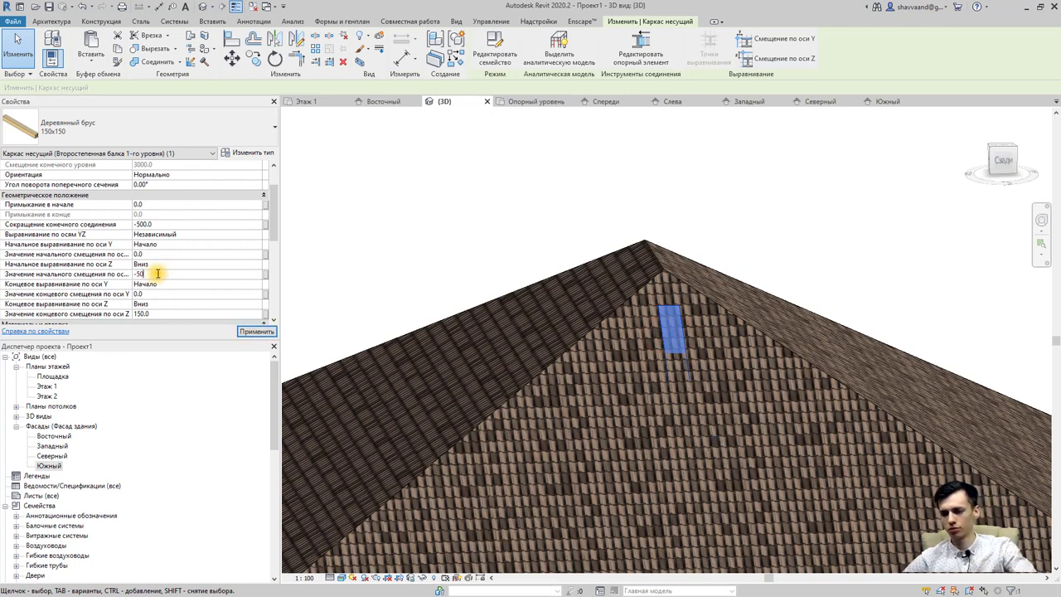
{"action": "scroll", "coordinate": [573, 293], "scroll_direction": "down", "scroll_amount": 5}
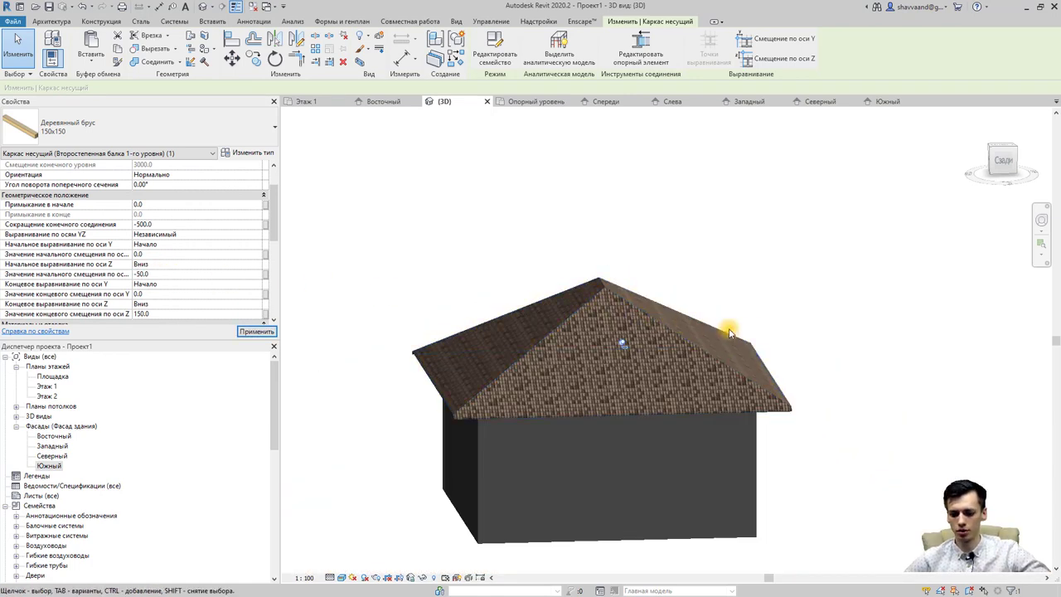
{"action": "middle_click_drag", "start_coordinate": [758, 360], "coordinate": [630, 398], "text": "shift"}
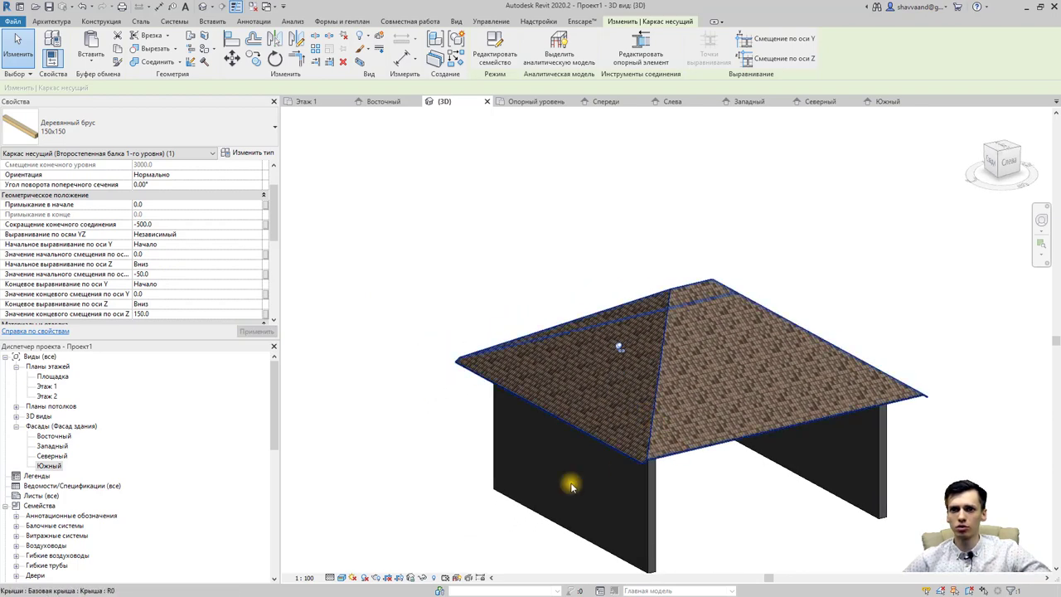
Select the shingle roof and temporarily hide it with Скрыть элемент
{"action": "left_click", "coordinate": [422, 577]}
{"action": "left_click", "coordinate": [742, 524]}
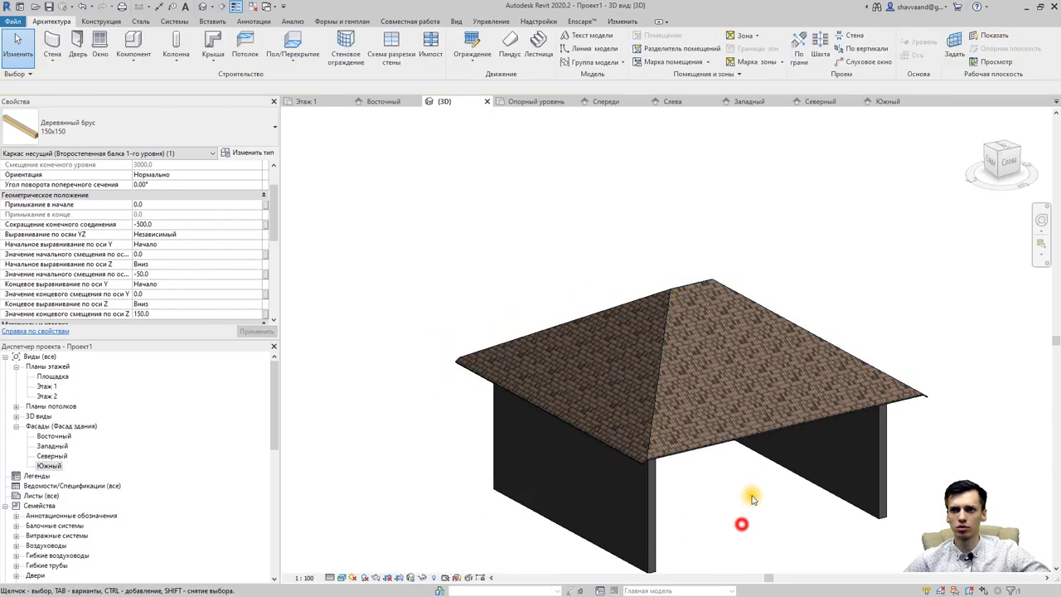
{"action": "middle_click_drag", "start_coordinate": [753, 498], "coordinate": [731, 393], "text": "shift"}
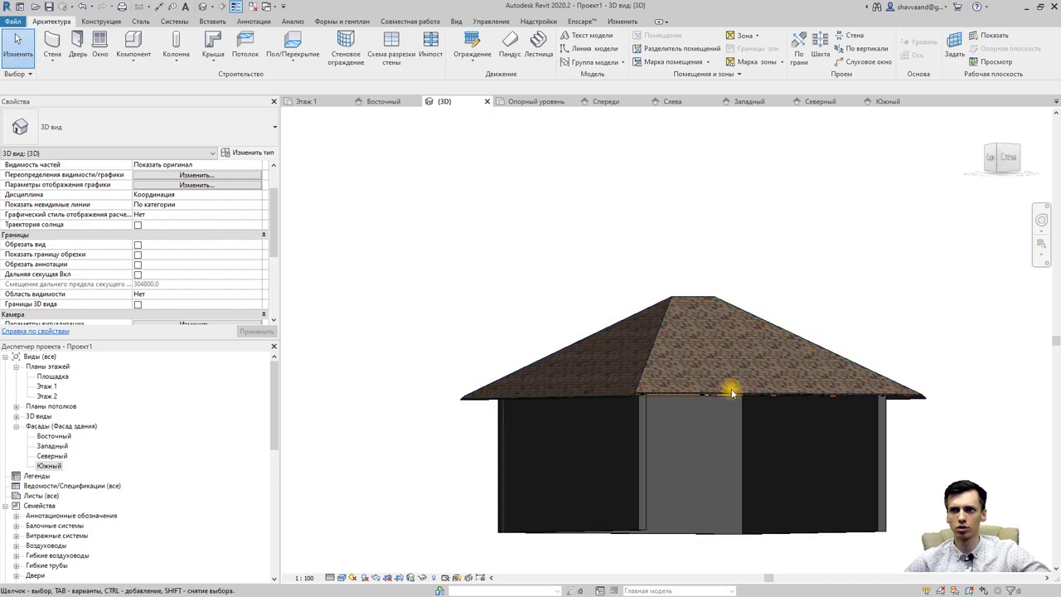
{"action": "left_click", "coordinate": [731, 392]}
{"action": "mouse_move", "coordinate": [738, 392]}
{"action": "middle_mouse_down", "text": "shift"}
{"action": "mouse_move", "coordinate": [849, 434]}
{"action": "mouse_move", "coordinate": [871, 500]}
{"action": "mouse_move", "coordinate": [611, 439]}
{"action": "mouse_move", "coordinate": [770, 486]}
{"action": "mouse_move", "coordinate": [853, 492]}
{"action": "mouse_move", "coordinate": [819, 462]}
{"action": "mouse_move", "coordinate": [666, 433]}
{"action": "mouse_move", "coordinate": [748, 433]}
{"action": "mouse_move", "coordinate": [711, 339]}
{"action": "mouse_move", "coordinate": [660, 324]}
{"action": "mouse_move", "coordinate": [599, 320]}
{"action": "mouse_move", "coordinate": [569, 408]}
{"action": "middle_mouse_up", "text": "shift"}
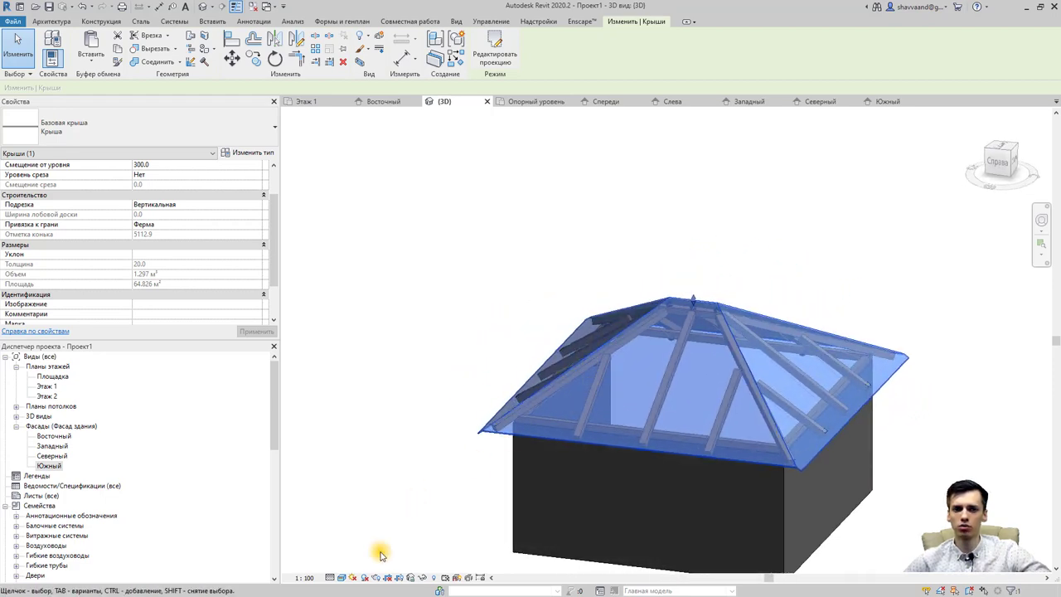
{"action": "left_click", "coordinate": [422, 577]}
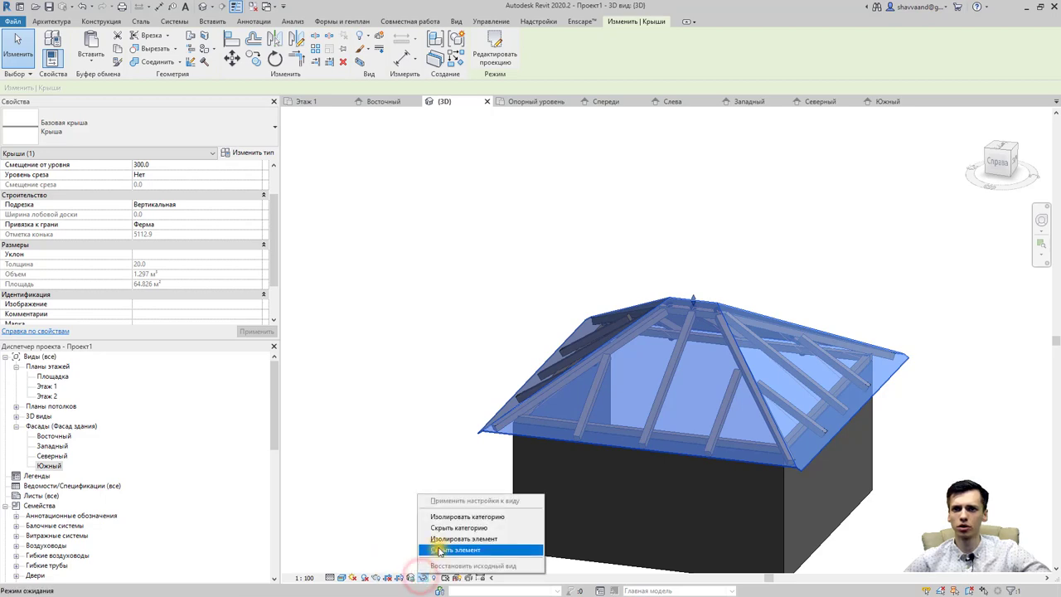
{"action": "left_click", "coordinate": [439, 549]}
Inspect the exposed rafter framing up close, selecting one jack rafter
{"action": "middle_click_drag", "start_coordinate": [593, 434], "coordinate": [512, 433], "text": "shift"}
{"action": "left_click", "coordinate": [512, 434]}
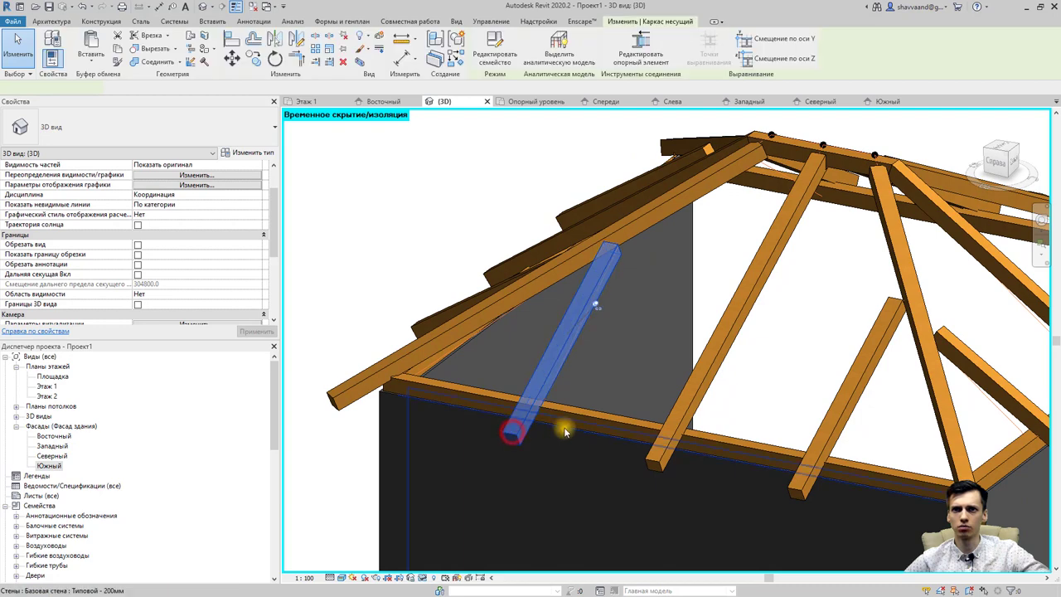
{"action": "scroll", "coordinate": [647, 386], "scroll_direction": "down", "scroll_amount": 5}
{"action": "mouse_move", "coordinate": [647, 387]}
{"action": "middle_mouse_down", "text": "shift"}
{"action": "mouse_move", "coordinate": [638, 396]}
{"action": "mouse_move", "coordinate": [654, 410]}
{"action": "middle_mouse_up", "text": "shift"}
{"action": "scroll", "coordinate": [659, 398], "scroll_direction": "up", "scroll_amount": 2}
{"action": "scroll", "coordinate": [663, 386], "scroll_direction": "up", "scroll_amount": 3}
{"action": "scroll", "coordinate": [670, 369], "scroll_direction": "up", "scroll_amount": 2}
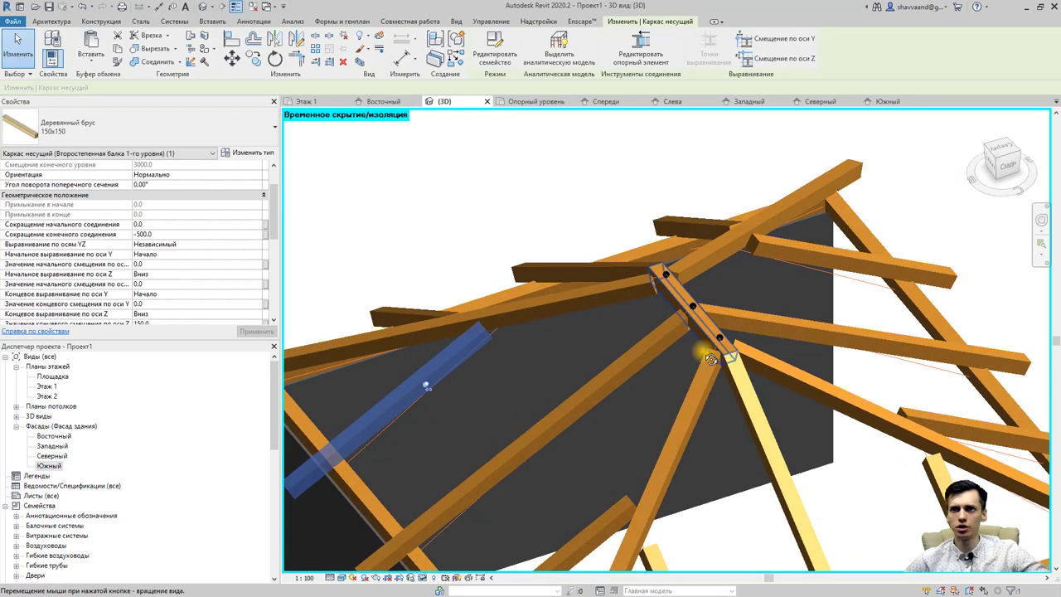
{"action": "scroll", "coordinate": [675, 355], "scroll_direction": "up", "scroll_amount": 2}
{"action": "scroll", "coordinate": [675, 355], "scroll_direction": "down", "scroll_amount": 5}
Switch the 3D view's detail level to Средний (Medium)
{"action": "left_click", "coordinate": [331, 577]}
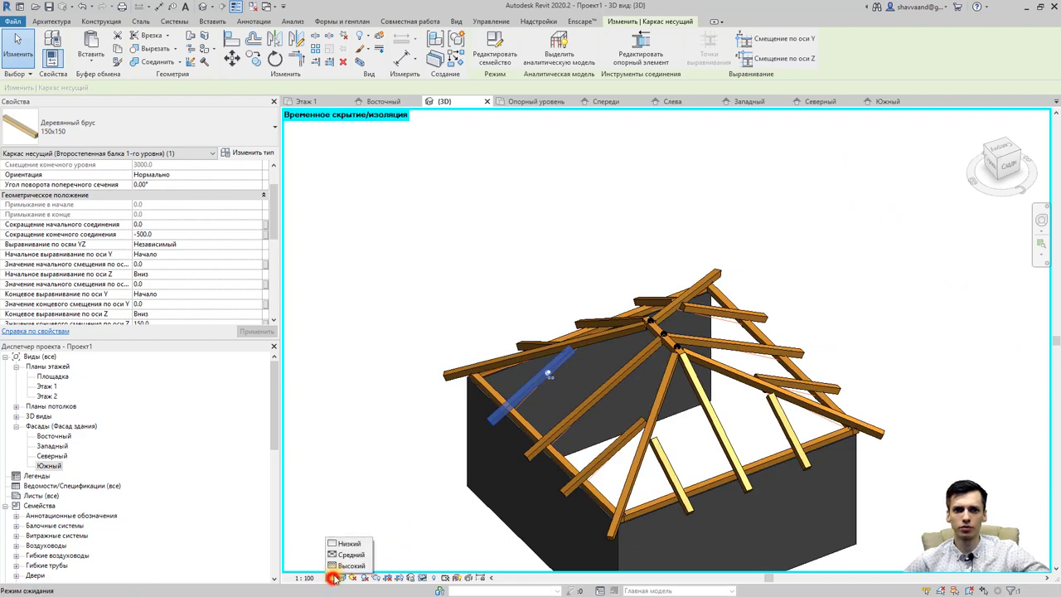
{"action": "left_click", "coordinate": [344, 555]}
{"action": "mouse_move", "coordinate": [509, 440]}
{"action": "middle_mouse_down", "text": "shift"}
{"action": "mouse_move", "coordinate": [687, 426]}
{"action": "mouse_move", "coordinate": [616, 427]}
{"action": "mouse_move", "coordinate": [516, 403]}
{"action": "mouse_move", "coordinate": [505, 407]}
{"action": "mouse_move", "coordinate": [604, 426]}
{"action": "mouse_move", "coordinate": [611, 395]}
{"action": "mouse_move", "coordinate": [724, 420]}
{"action": "middle_mouse_up", "text": "shift"}
{"action": "scroll", "coordinate": [568, 409], "scroll_direction": "up", "scroll_amount": 3}
{"action": "key", "text": "Escape"}
{"action": "scroll", "coordinate": [572, 409], "scroll_direction": "up", "scroll_amount": 2}
{"action": "scroll", "coordinate": [572, 410], "scroll_direction": "down", "scroll_amount": 2}
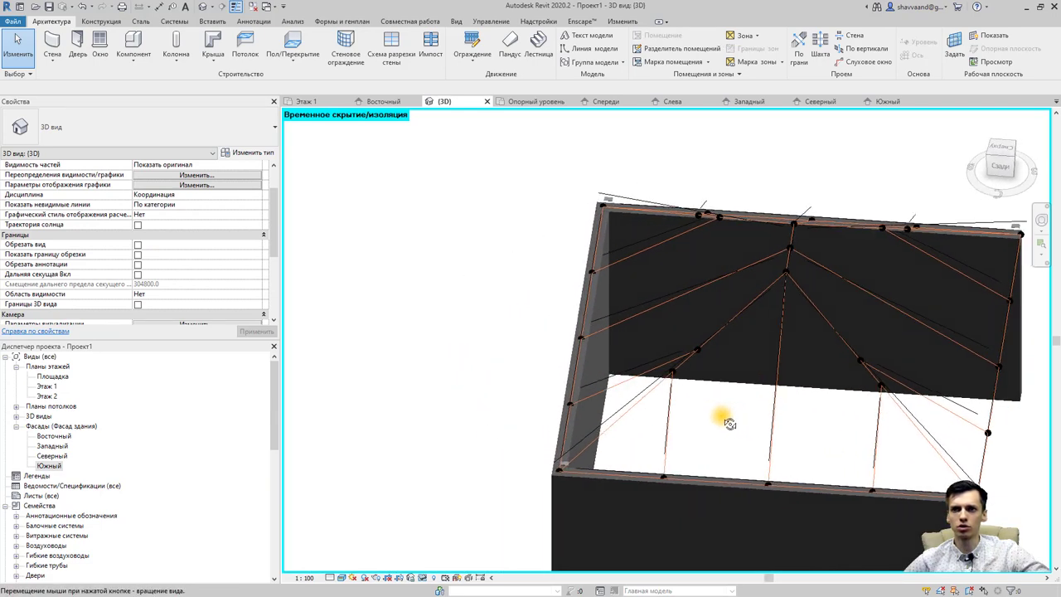
Select a jack rafter and view the frame from above to inspect it
{"action": "left_click", "coordinate": [671, 399]}
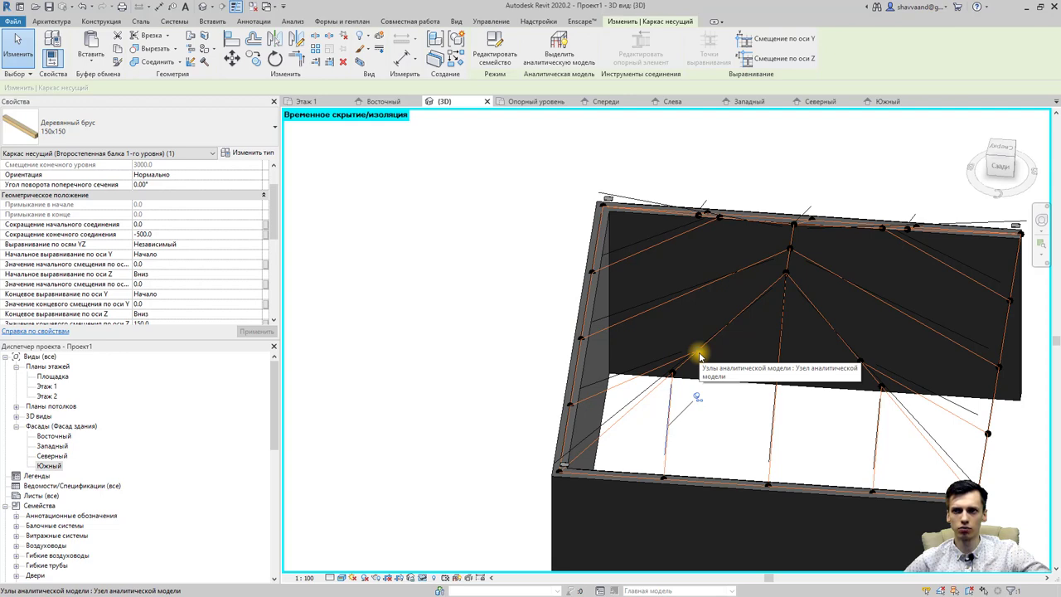
{"action": "scroll", "coordinate": [701, 356], "scroll_direction": "down", "scroll_amount": 2}
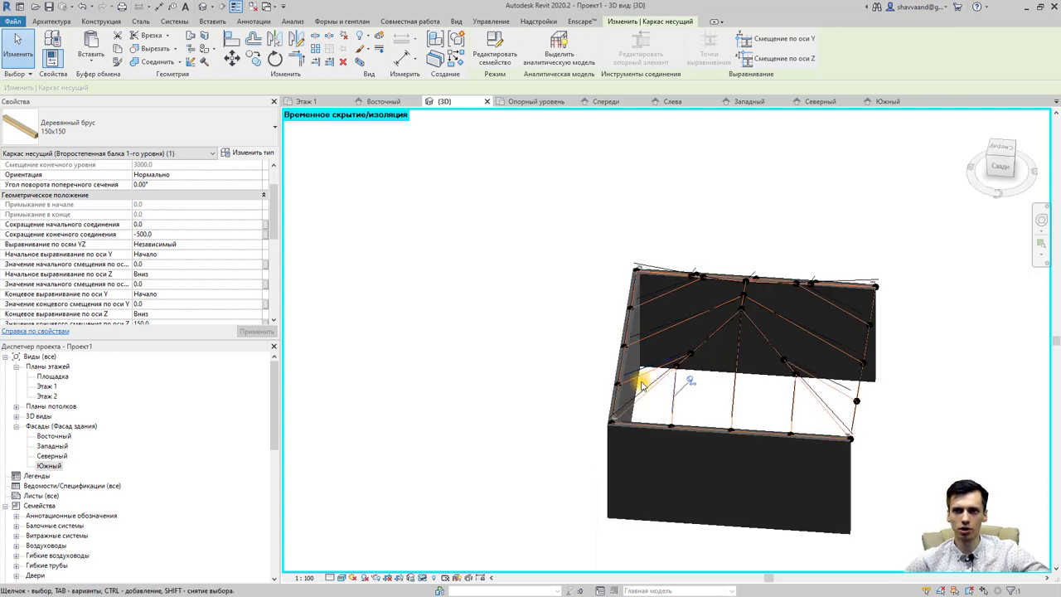
{"action": "middle_click_drag", "start_coordinate": [651, 403], "coordinate": [685, 420], "text": "shift"}
{"action": "scroll", "coordinate": [700, 431], "scroll_direction": "up", "scroll_amount": 4}
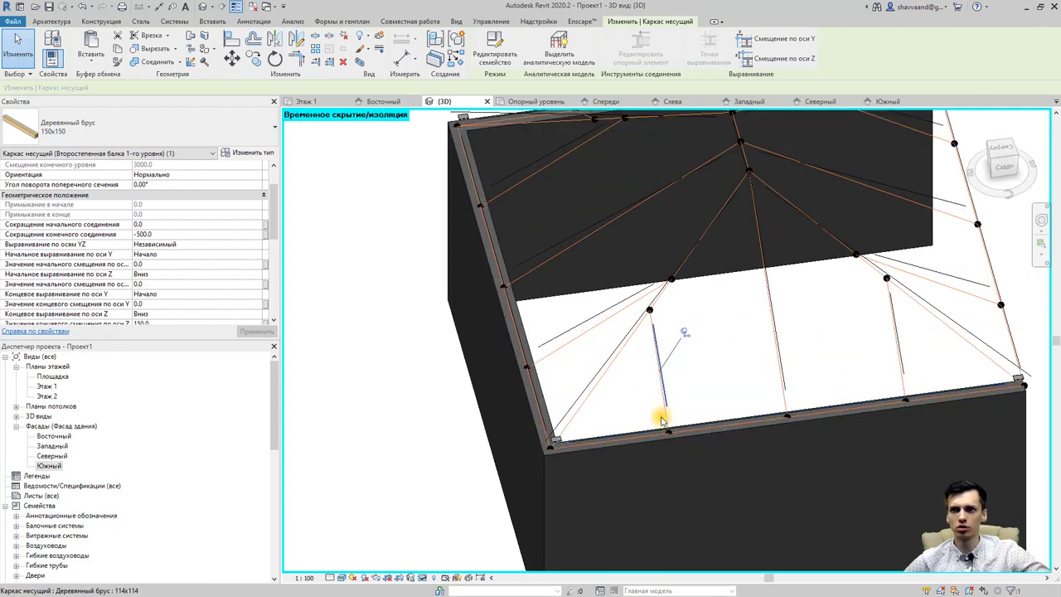
{"action": "scroll", "coordinate": [699, 435], "scroll_direction": "down", "scroll_amount": 2}
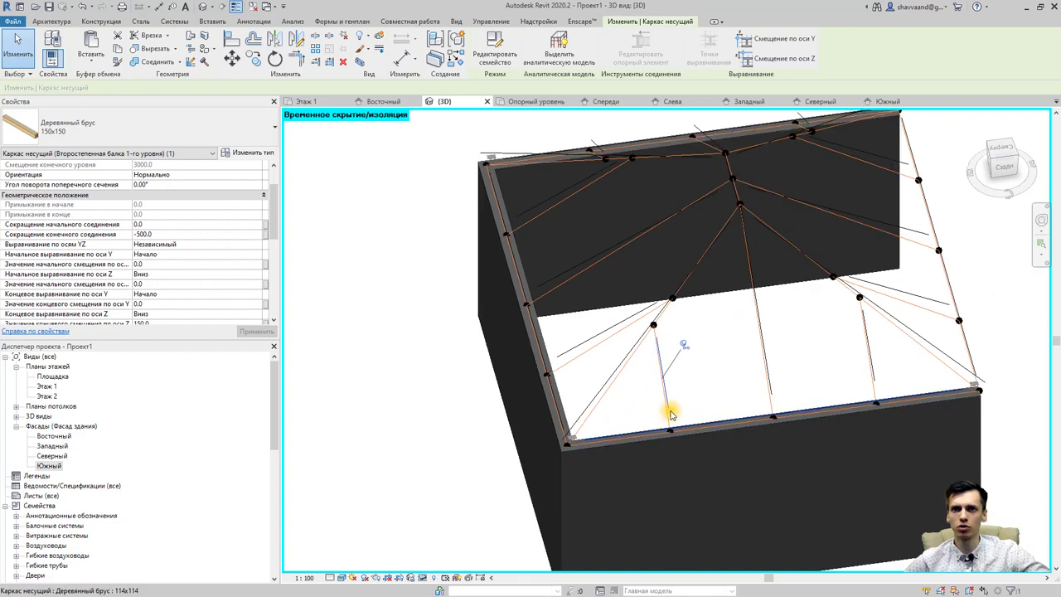
{"action": "mouse_move", "coordinate": [673, 412]}
{"action": "middle_mouse_down", "text": "shift"}
{"action": "mouse_move", "coordinate": [635, 359]}
{"action": "mouse_move", "coordinate": [705, 327]}
{"action": "mouse_move", "coordinate": [703, 358]}
{"action": "mouse_move", "coordinate": [670, 358]}
{"action": "middle_mouse_up", "text": "shift"}
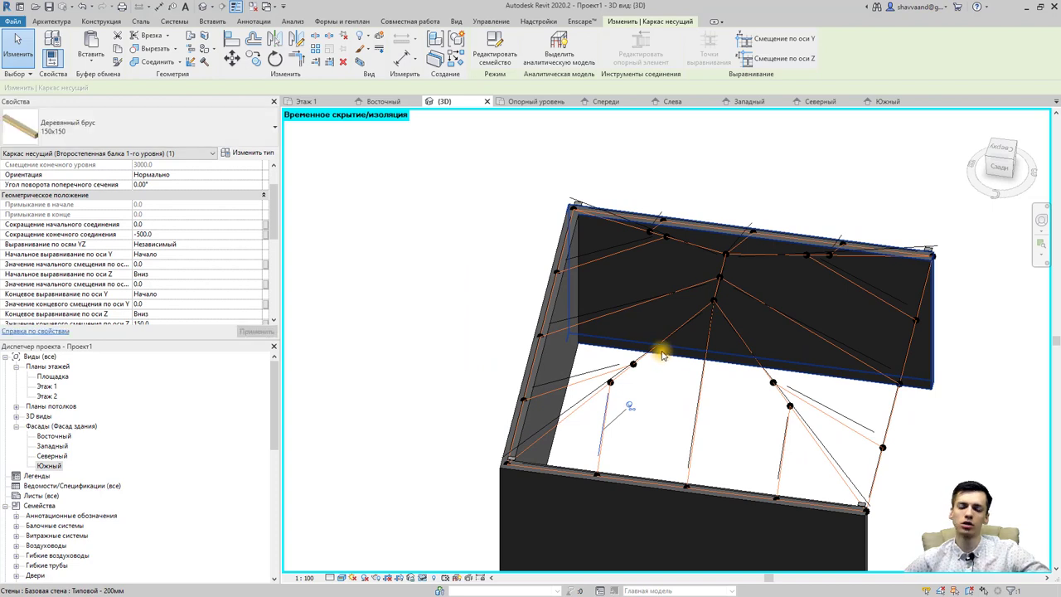